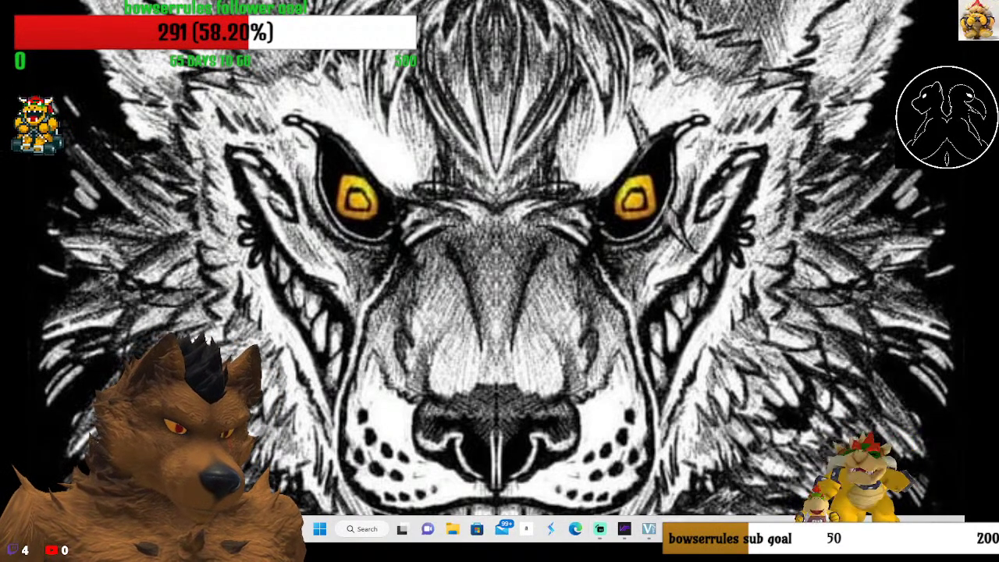
Maximize the Clip Studio launcher window and launch Clip Studio Paint from it.
left_click_drag(778, 277, 538, 86)
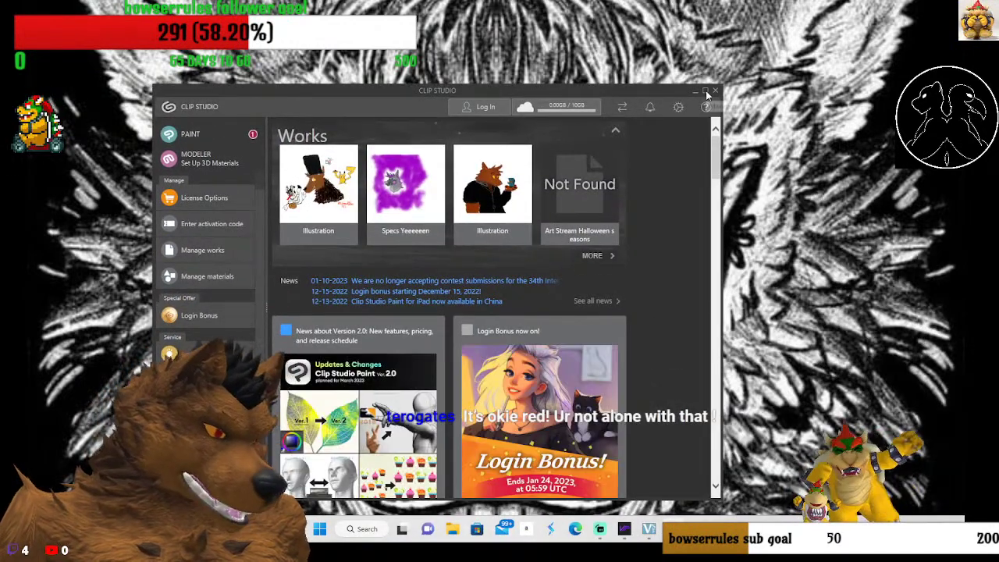
left_click(705, 92)
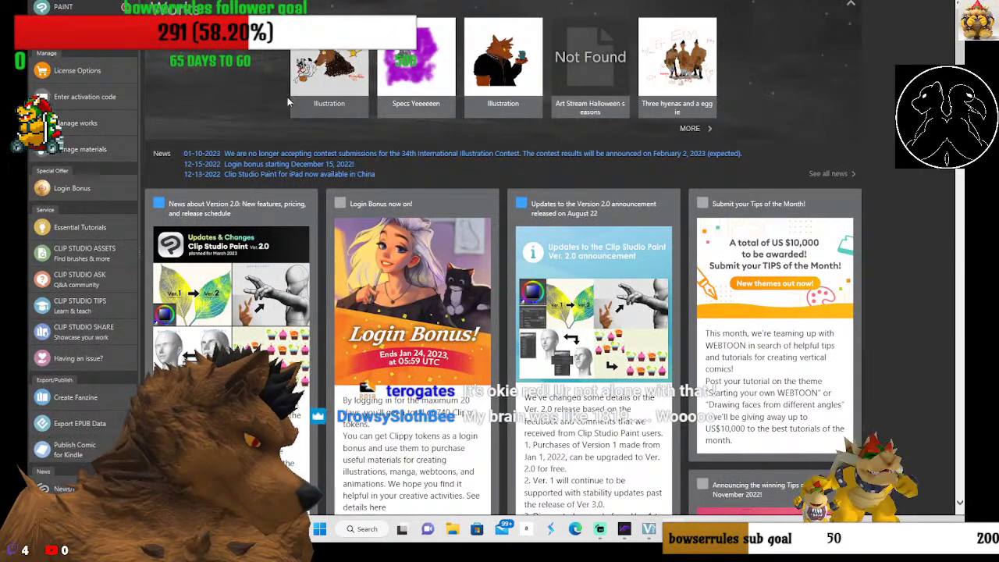
left_click(102, 9)
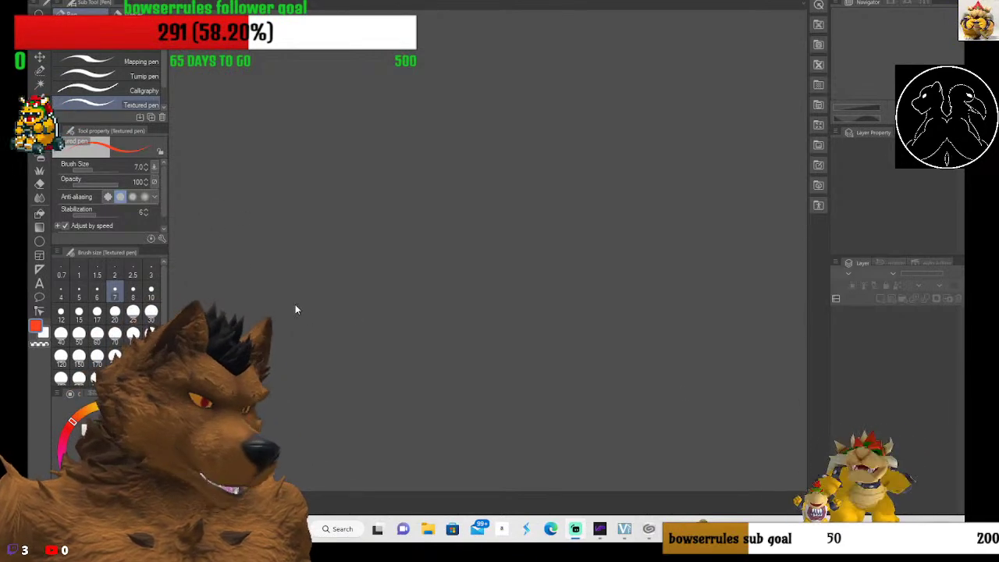
Create a new 1600 × 1200 px color illustration at 72 dpi and reset the drawing color to black.
key("ctrl+n")
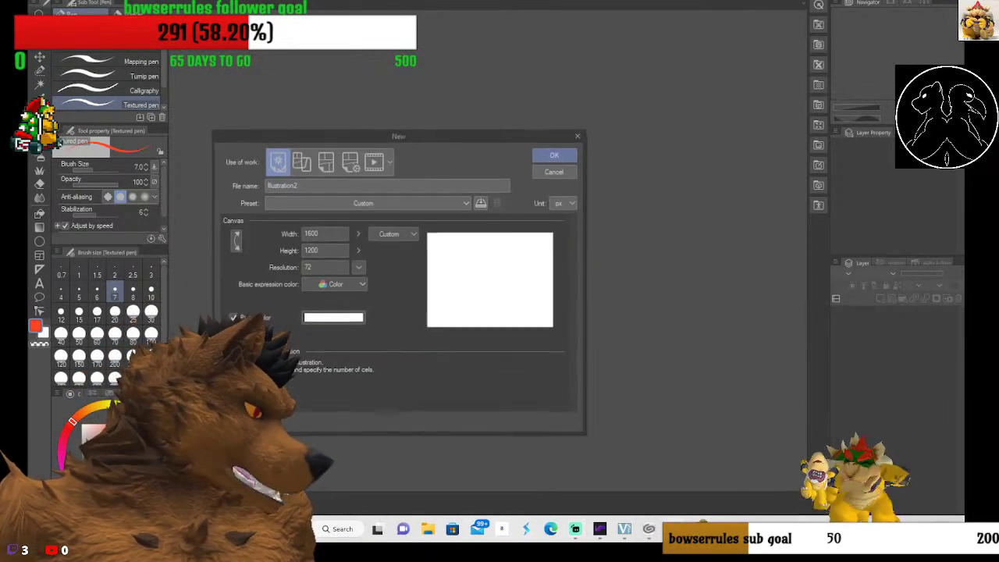
left_click(554, 155)
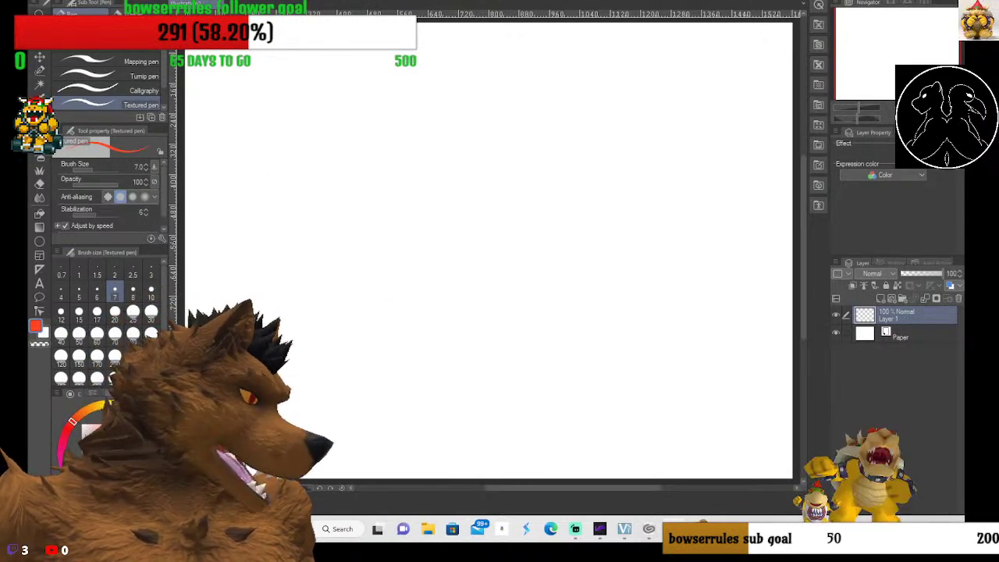
key("d")
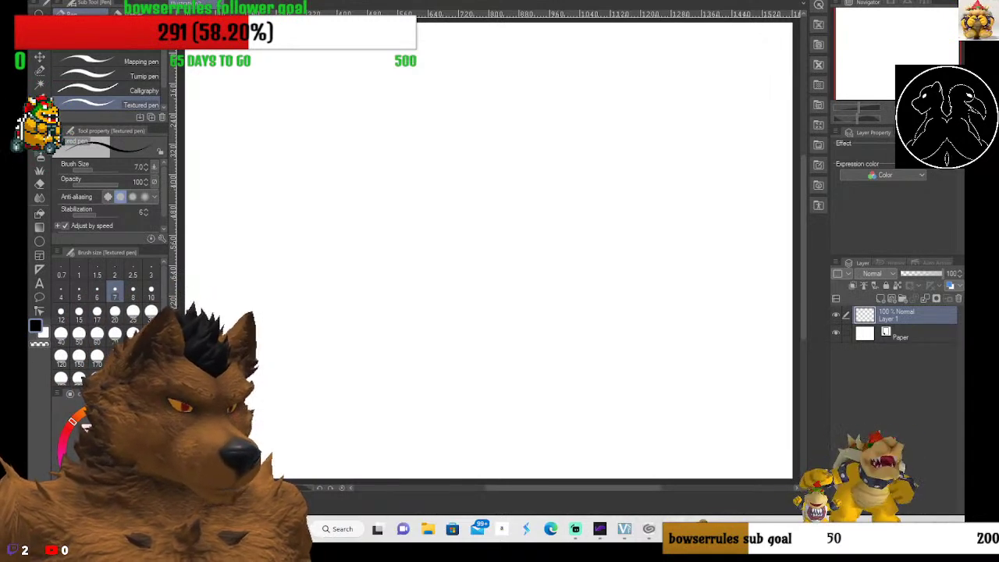
Switch to Telegram and save the yellow turtle character picture from Saved Messages as a JPEG image.
left_click(477, 530)
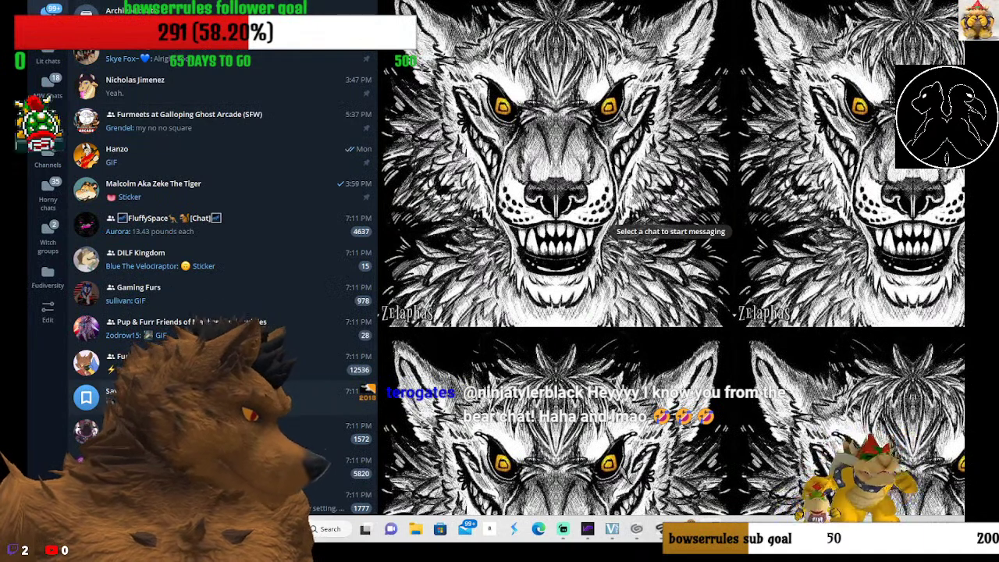
left_click(337, 400)
right_click(487, 376)
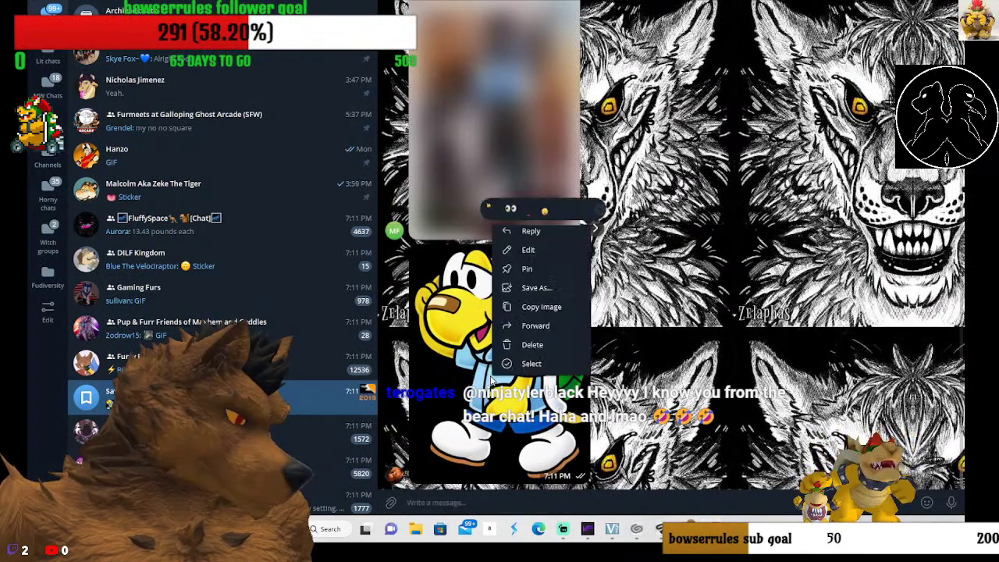
left_click(544, 292)
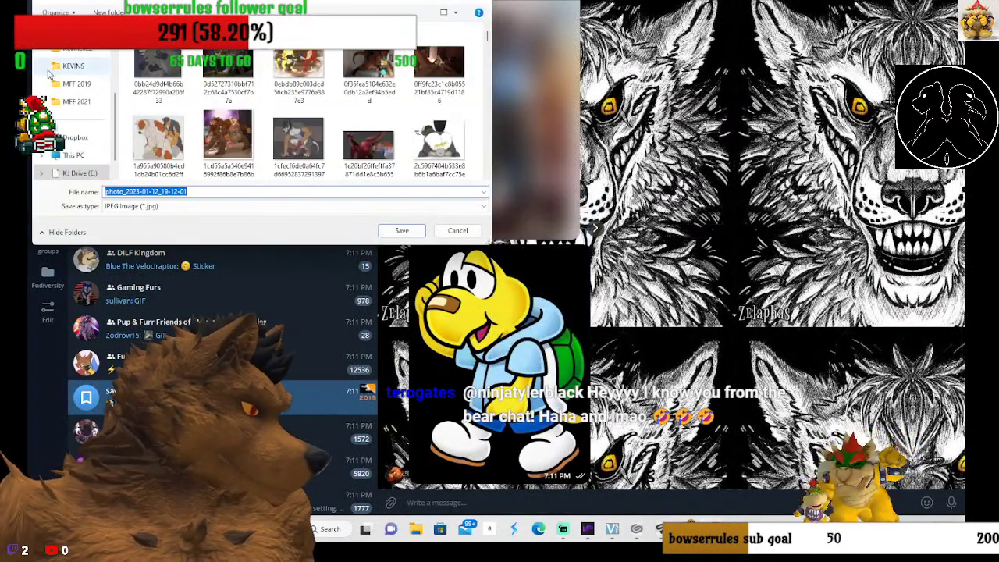
left_click(72, 83)
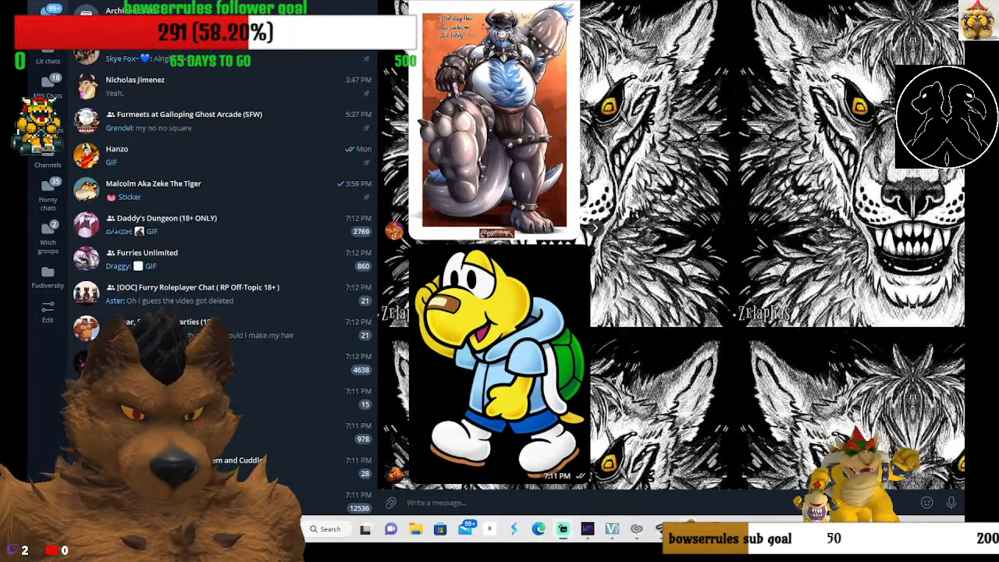
Close the Telegram window and return to the blank canvas in Clip Studio Paint.
key("alt+Tab")
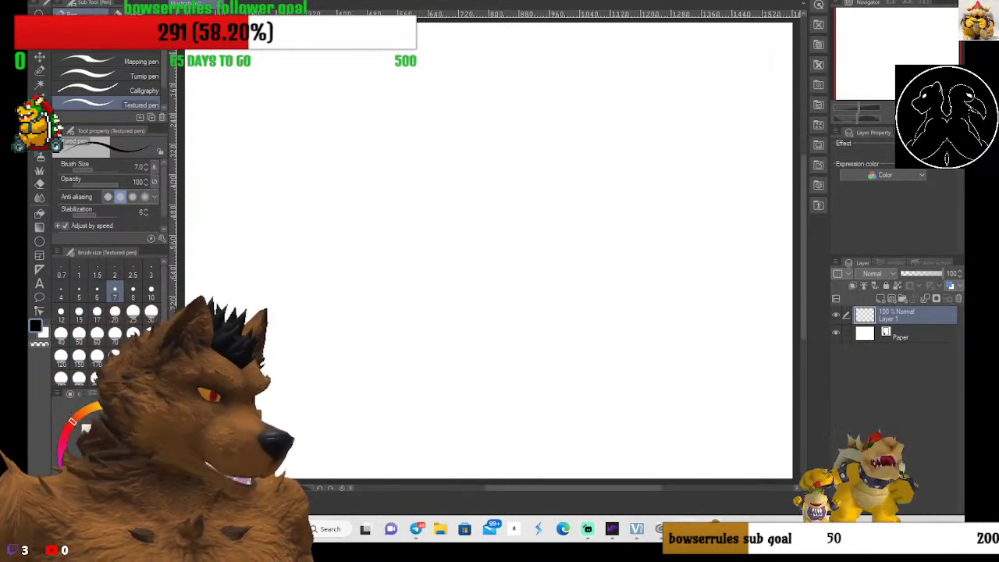
key("alt+Tab")
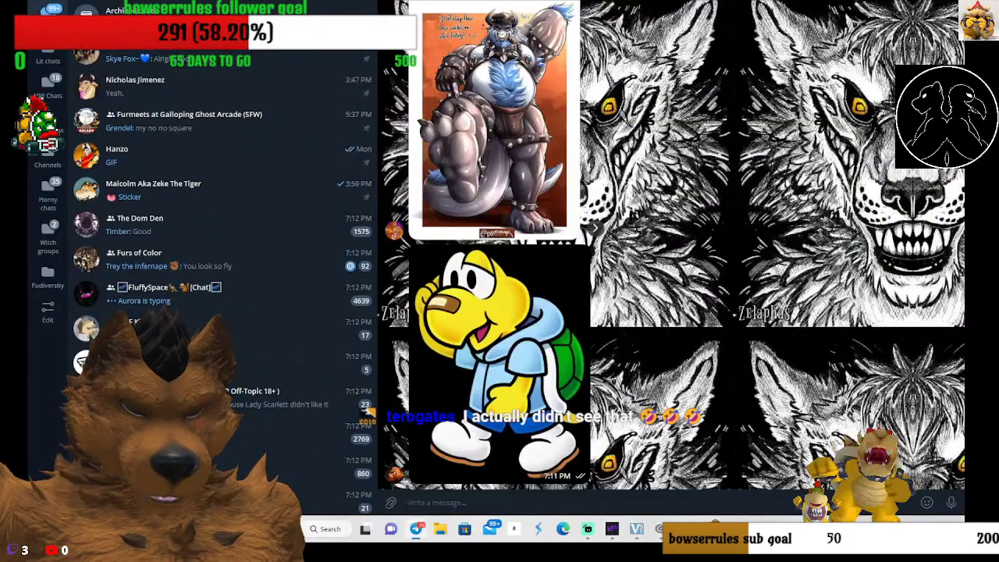
right_click(416, 531)
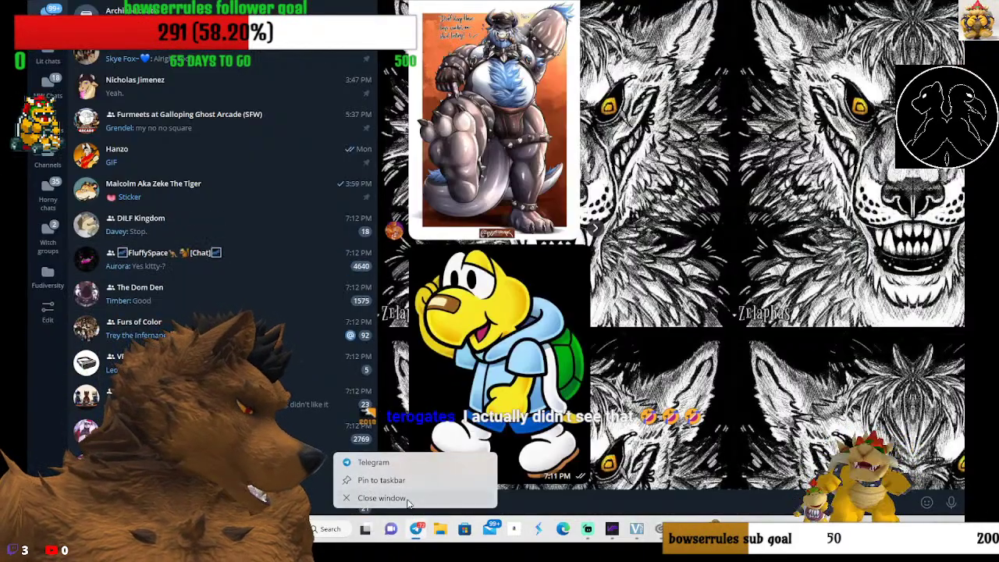
left_click(367, 494)
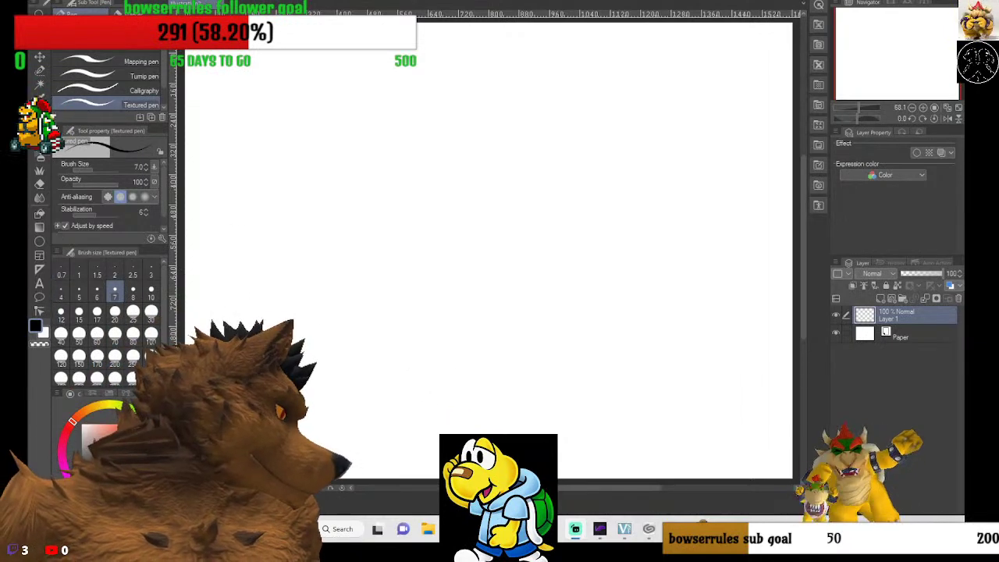
Sketch a large upright oval for the character's head with the size 7 Mechanical pencil in black.
key("p")
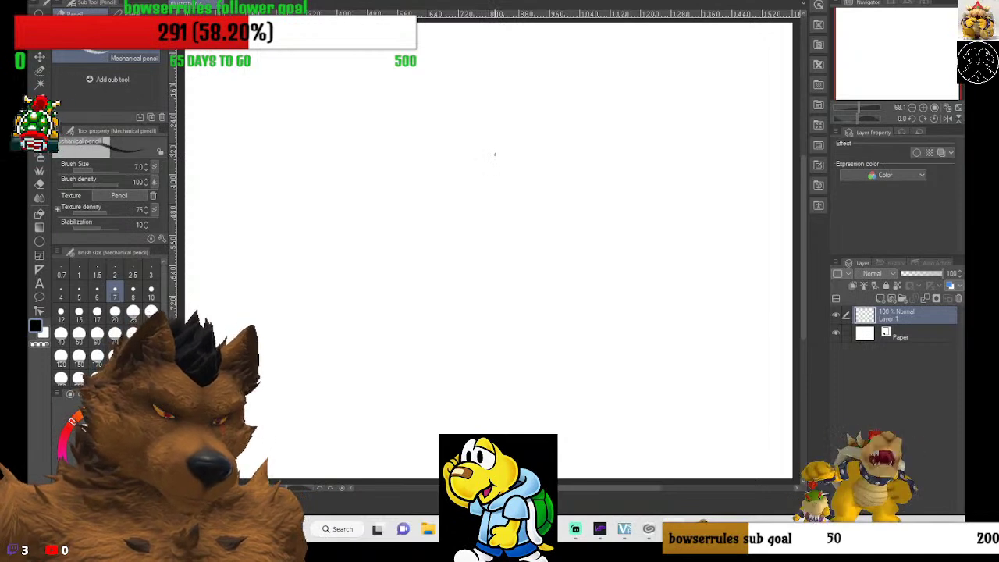
scroll(451, 253, "up", 1)
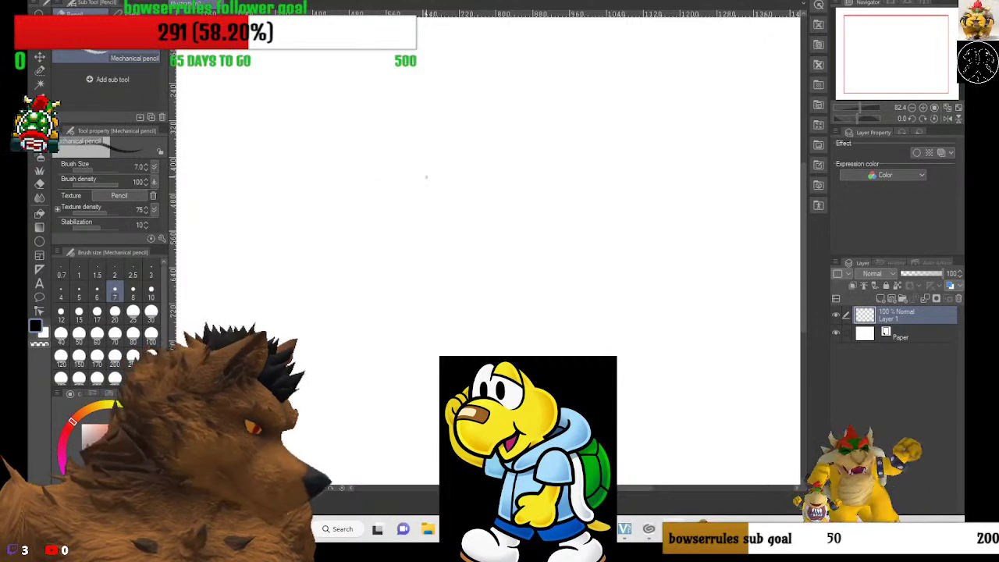
mouse_move(465, 164)
left_mouse_down()
mouse_move(424, 145)
mouse_move(396, 153)
mouse_move(355, 216)
left_mouse_up()
mouse_move(356, 256)
left_mouse_down()
mouse_move(389, 289)
mouse_move(442, 291)
mouse_move(478, 252)
mouse_move(477, 183)
left_mouse_up()
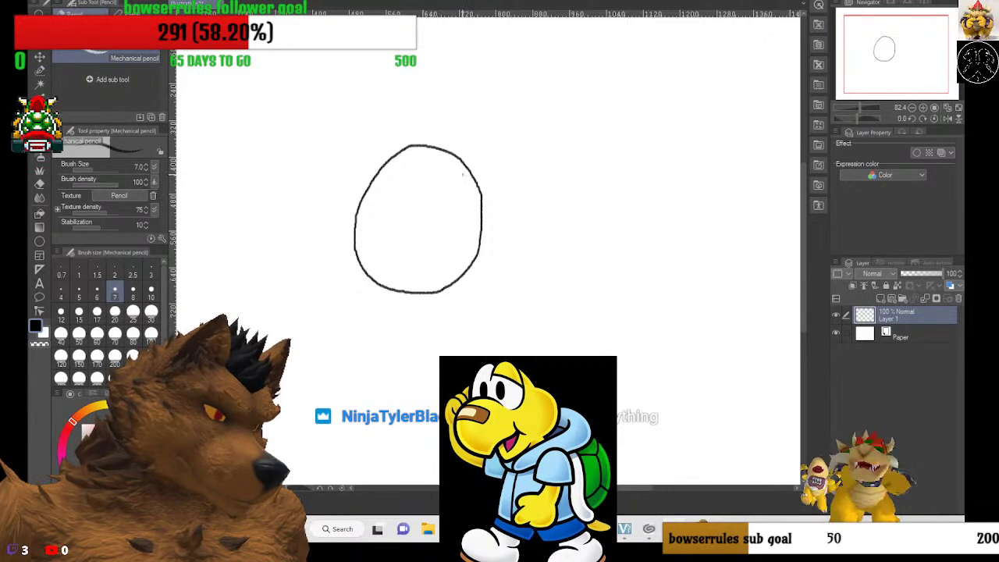
Sketch a smaller circle overlapping the head's upper right edge and a rounded muzzle shape overlapping its lower left.
scroll(452, 174, "up", 2)
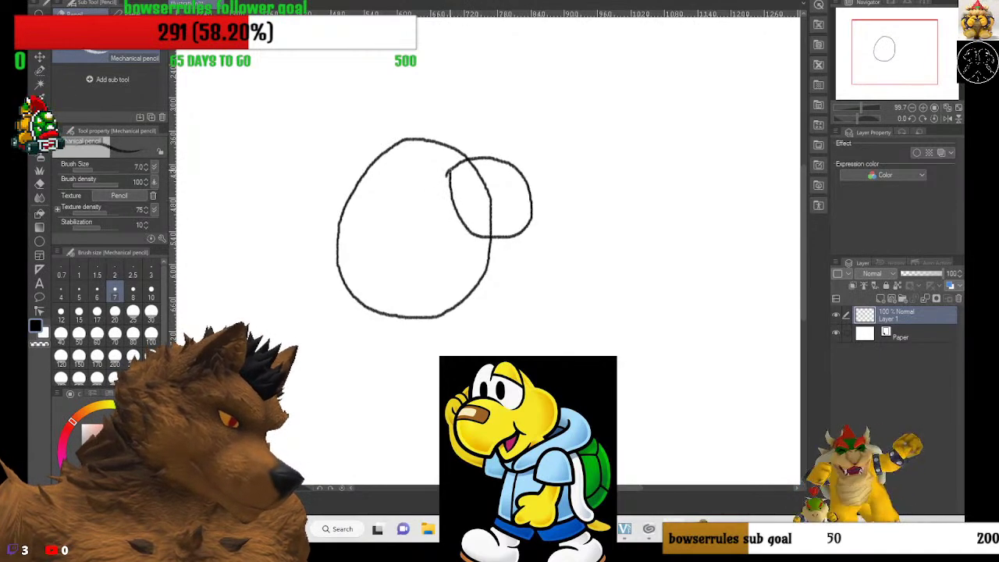
scroll(380, 235, "down", 2)
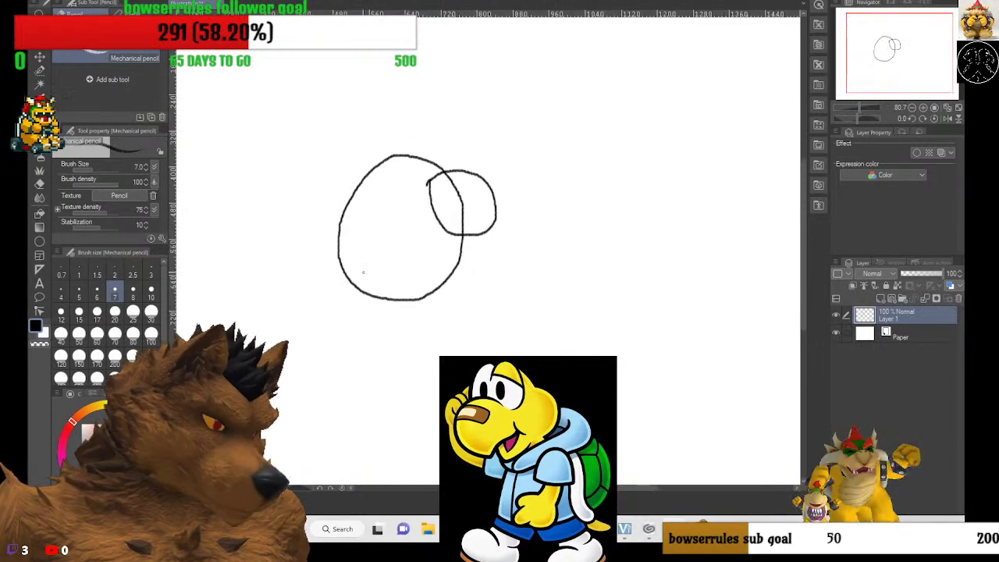
scroll(317, 286, "up", 1)
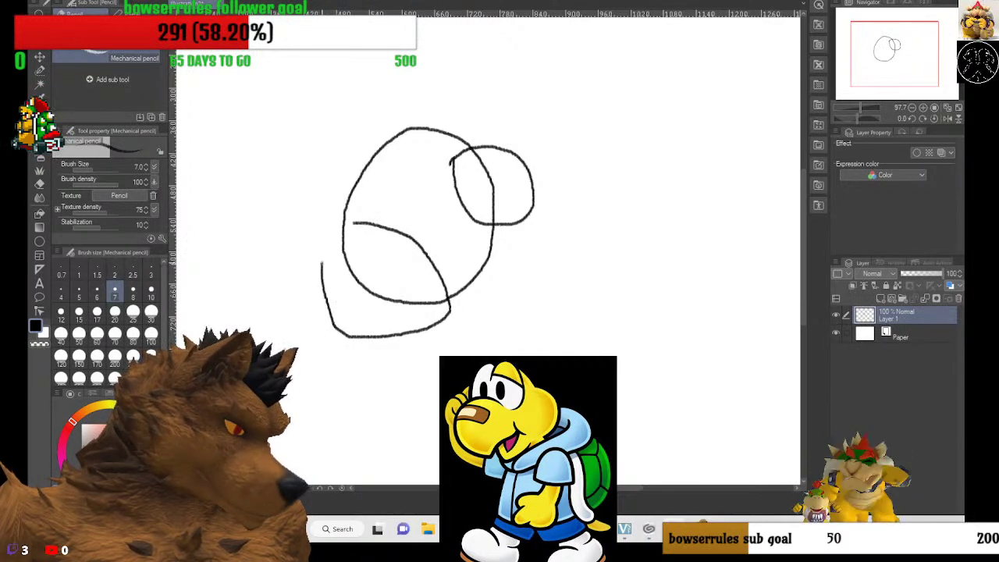
left_click_drag(322, 262, 353, 224)
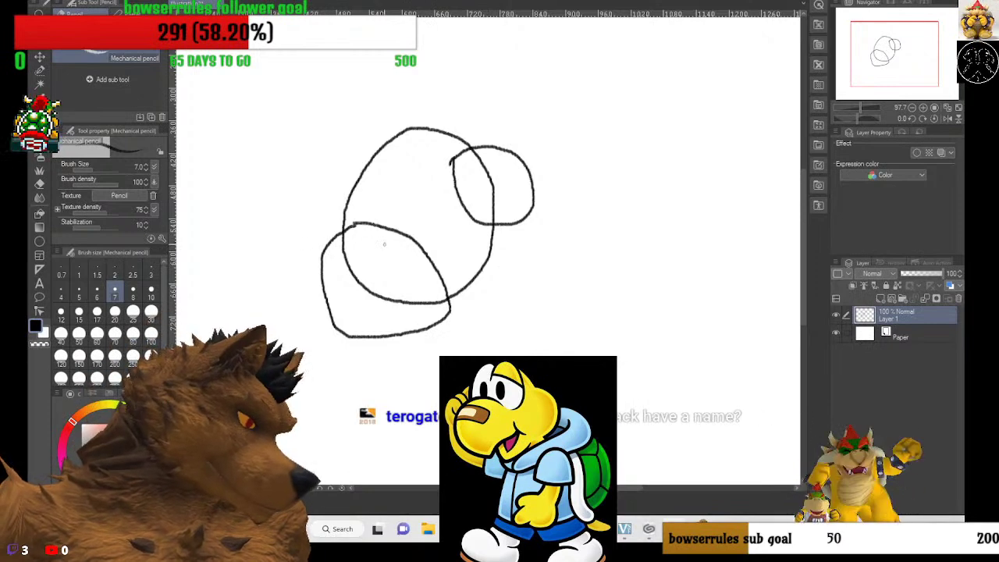
Scale the whole head sketch up slightly and rotate it a little counterclockwise with Scale/Rotate.
scroll(281, 223, "down", 1)
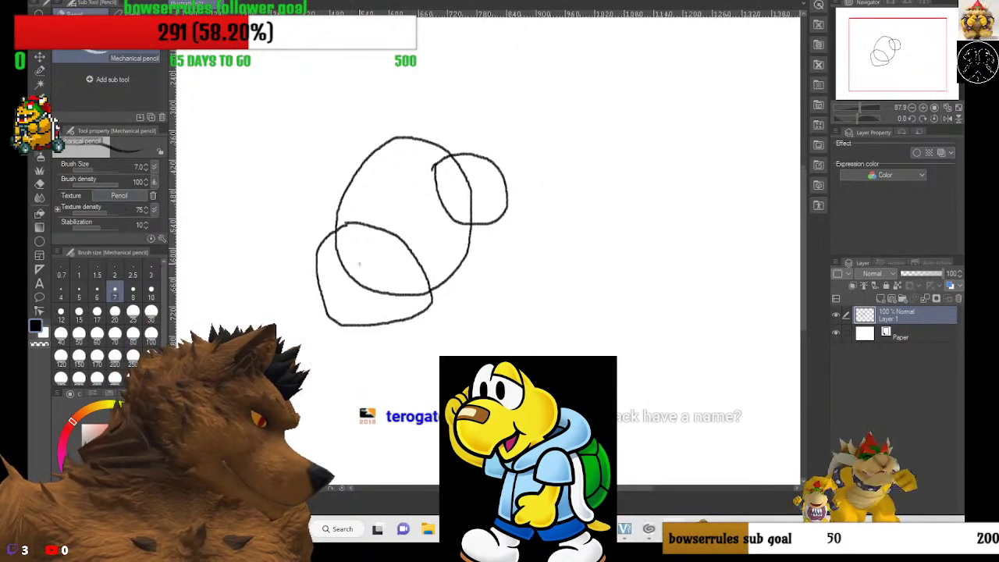
scroll(359, 263, "left", 1)
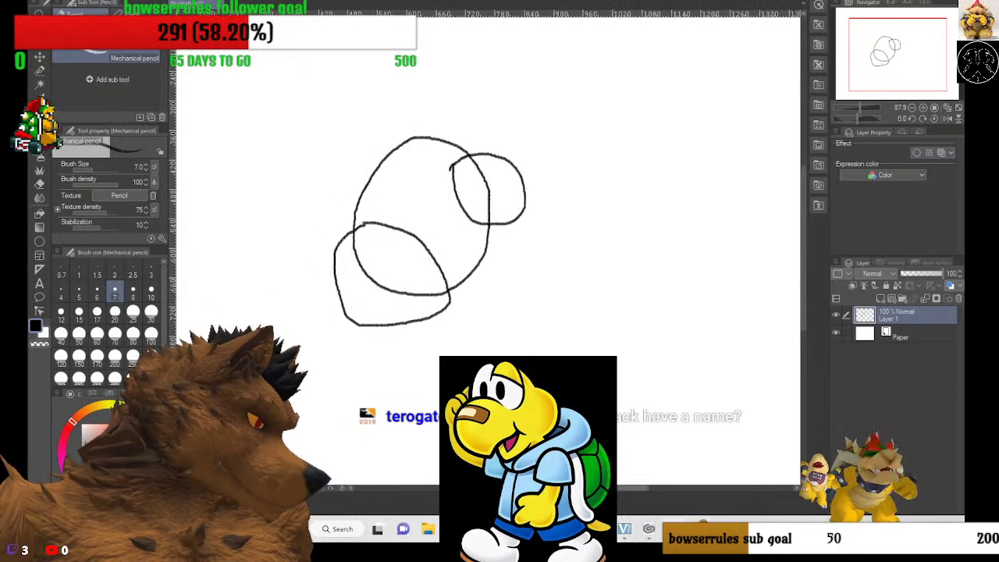
scroll(437, 231, "left", 4)
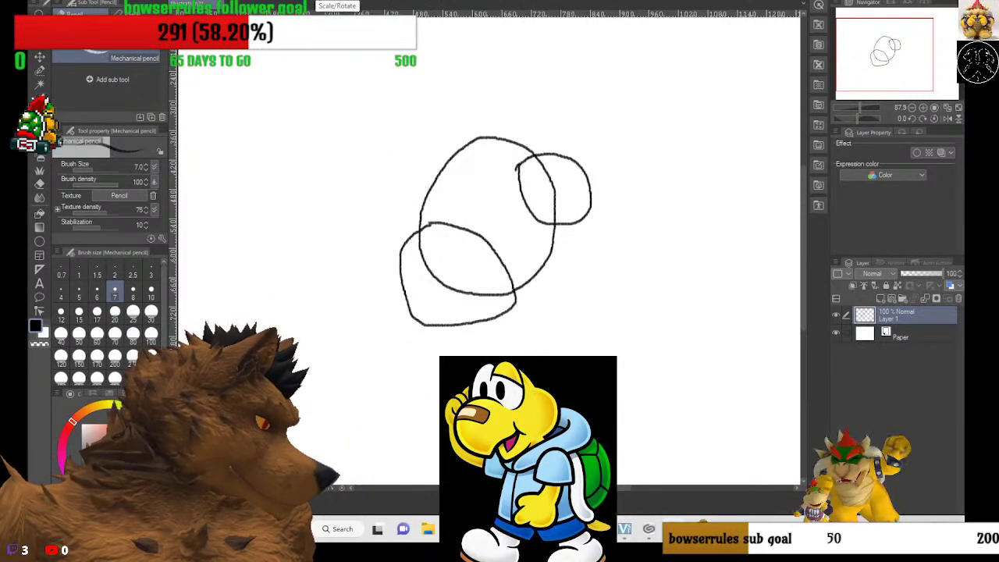
left_click(326, 6)
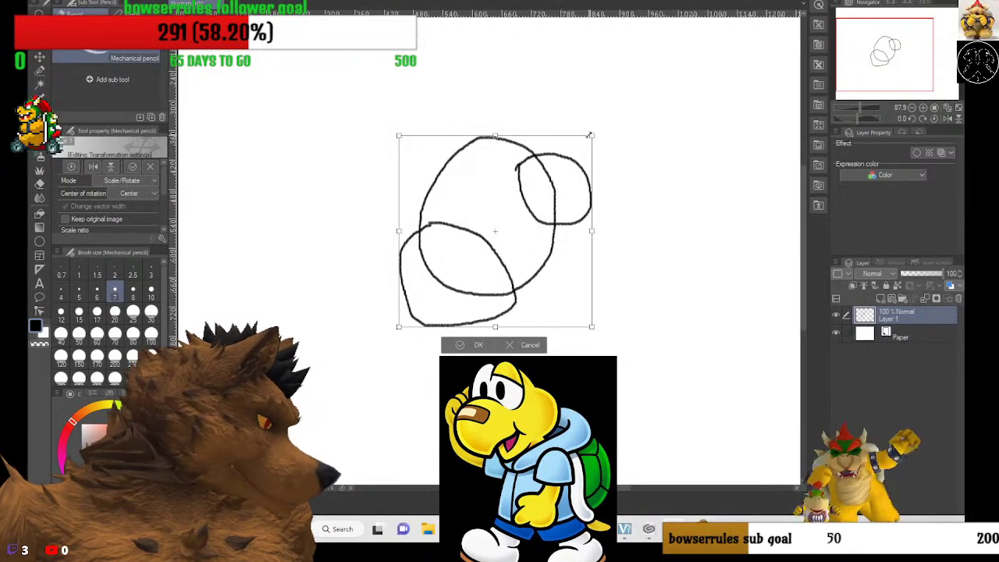
left_click_drag(590, 135, 601, 132)
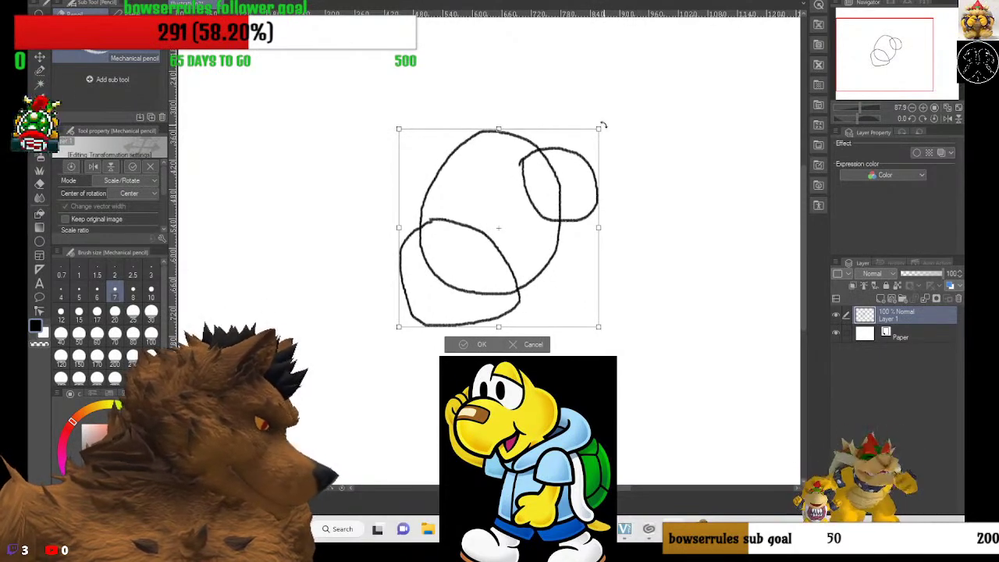
mouse_move(602, 125)
left_mouse_down()
mouse_move(574, 109)
mouse_move(581, 115)
left_mouse_up()
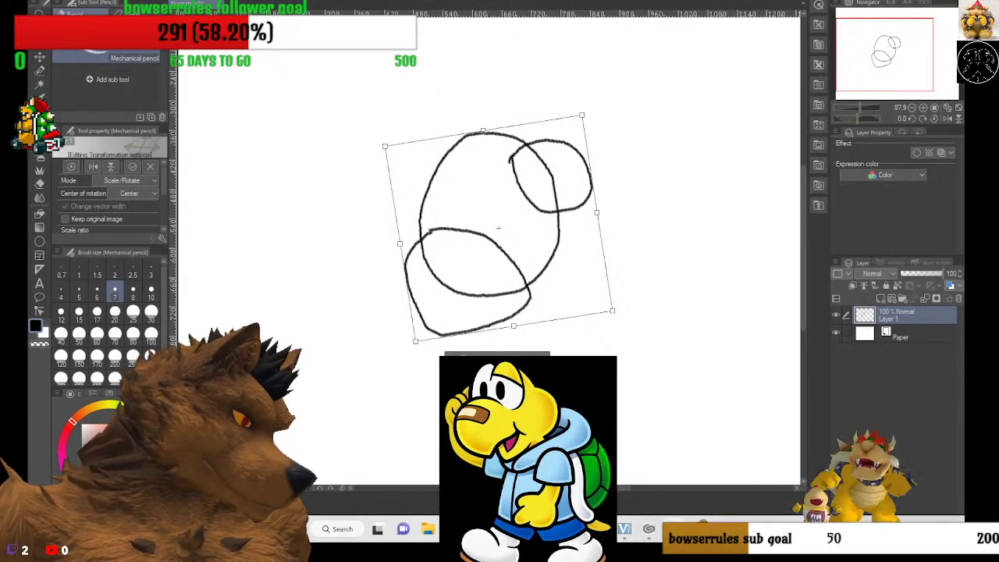
key("Return")
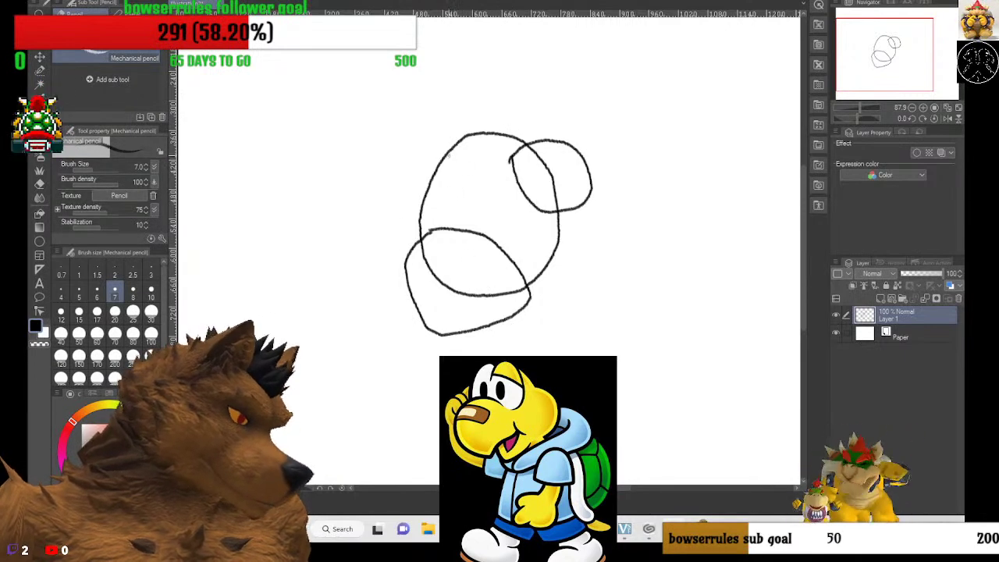
Sketch two slanted, overlapping ovals for the eyes on the upper left edge of the head.
scroll(441, 166, "up", 1)
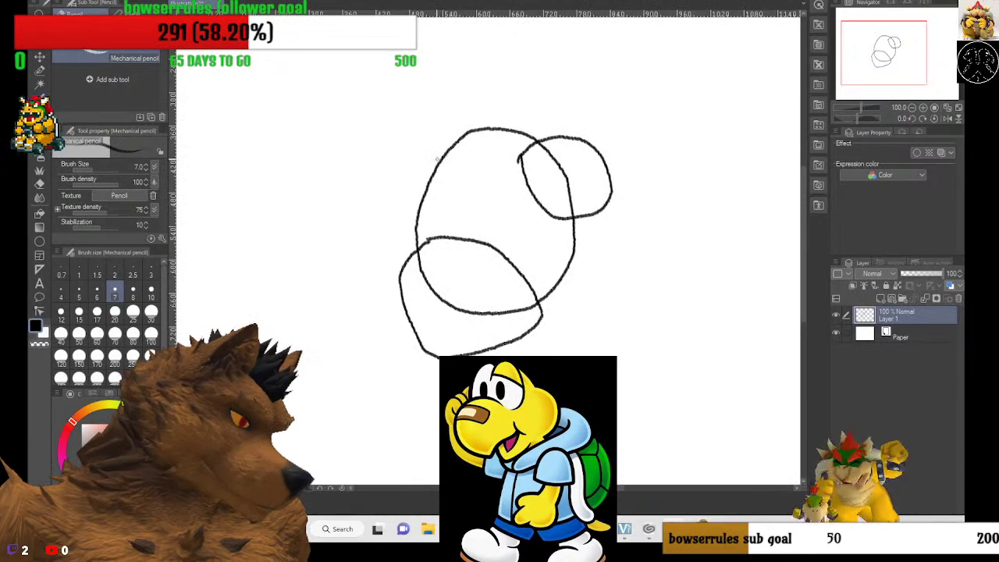
scroll(426, 197, "up", 3)
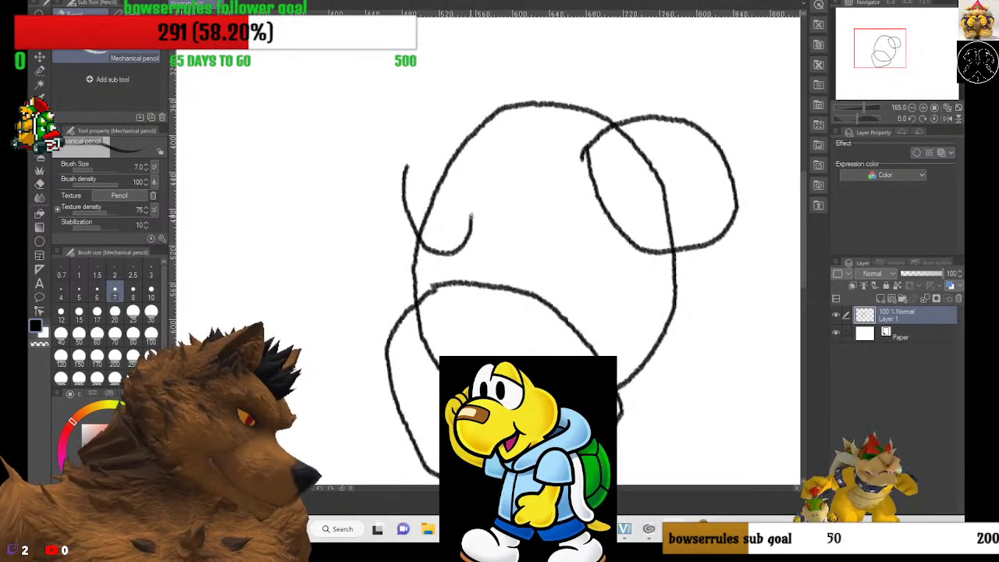
mouse_move(431, 142)
left_mouse_down()
mouse_move(412, 142)
mouse_move(400, 175)
left_mouse_up()
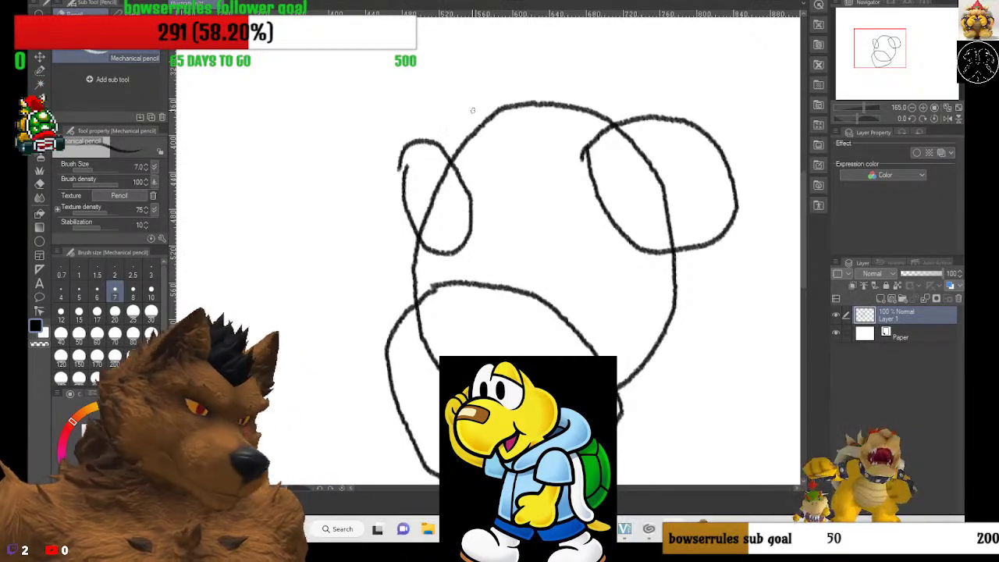
mouse_move(469, 107)
left_mouse_down()
mouse_move(441, 115)
mouse_move(439, 146)
mouse_move(475, 199)
mouse_move(523, 213)
mouse_move(538, 184)
mouse_move(527, 142)
mouse_move(495, 114)
mouse_move(459, 105)
left_mouse_up()
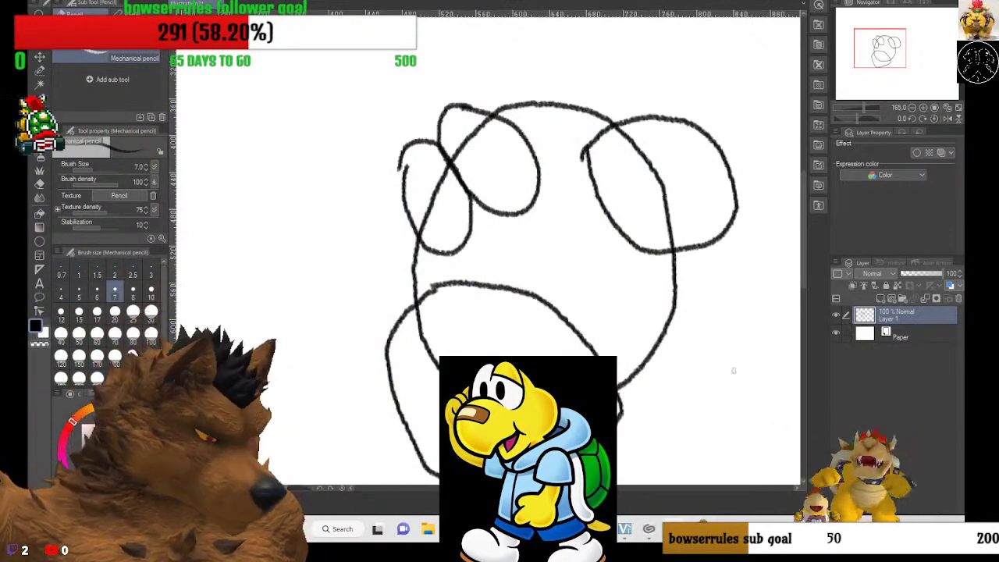
scroll(473, 259, "down", 1)
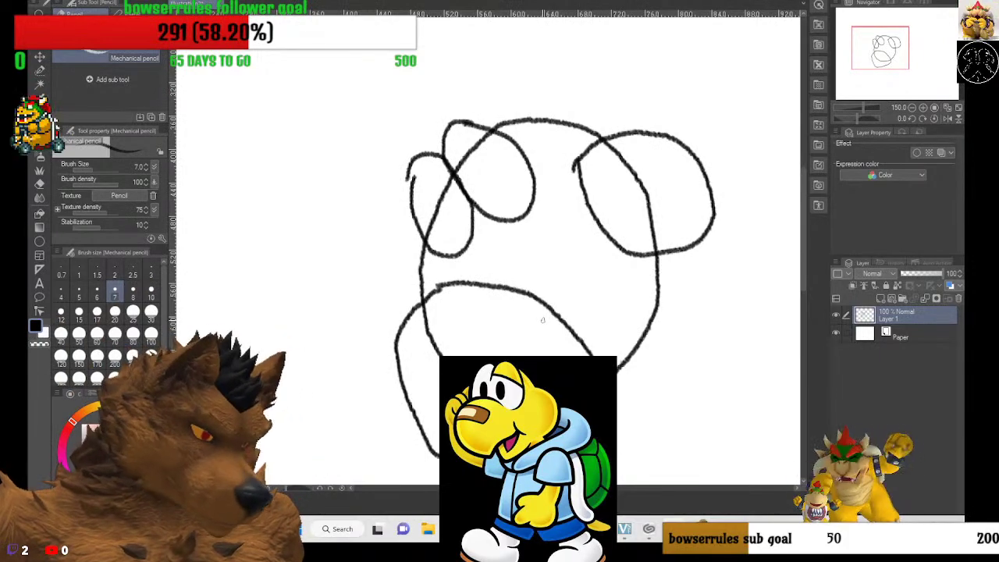
scroll(499, 298, "down", 1)
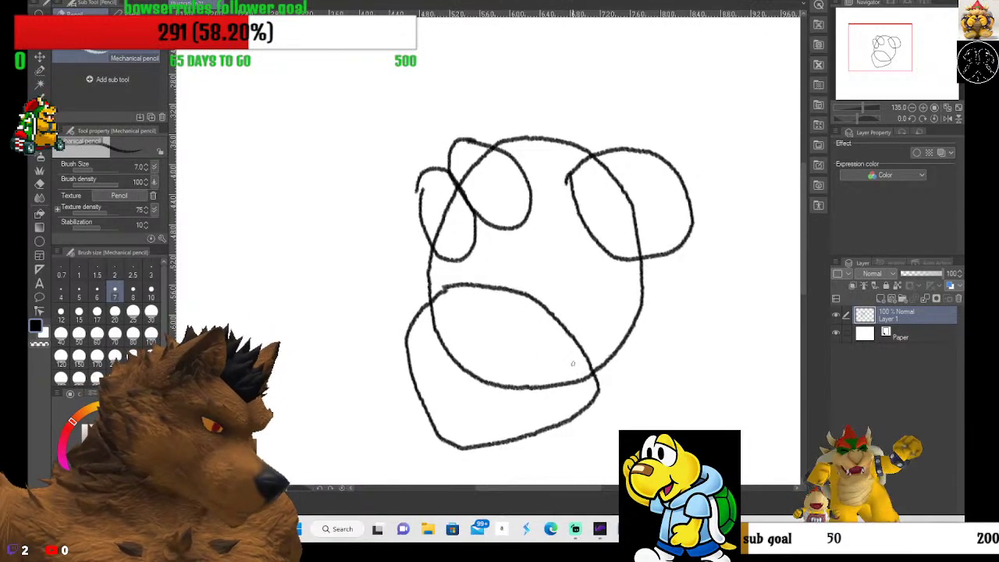
scroll(617, 351, "down", 1)
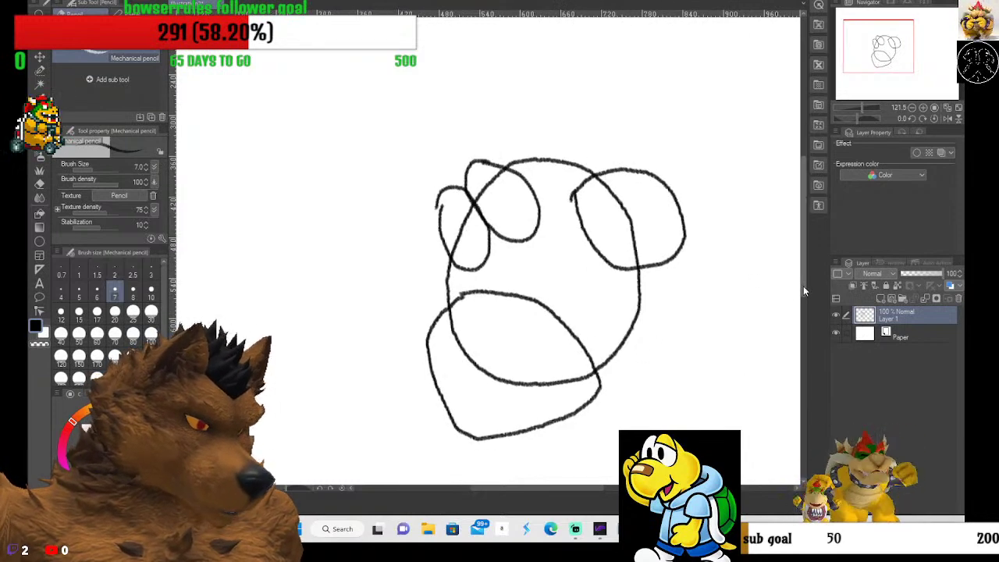
mouse_move(803, 286)
left_mouse_down()
mouse_move(804, 330)
mouse_move(805, 308)
left_mouse_up()
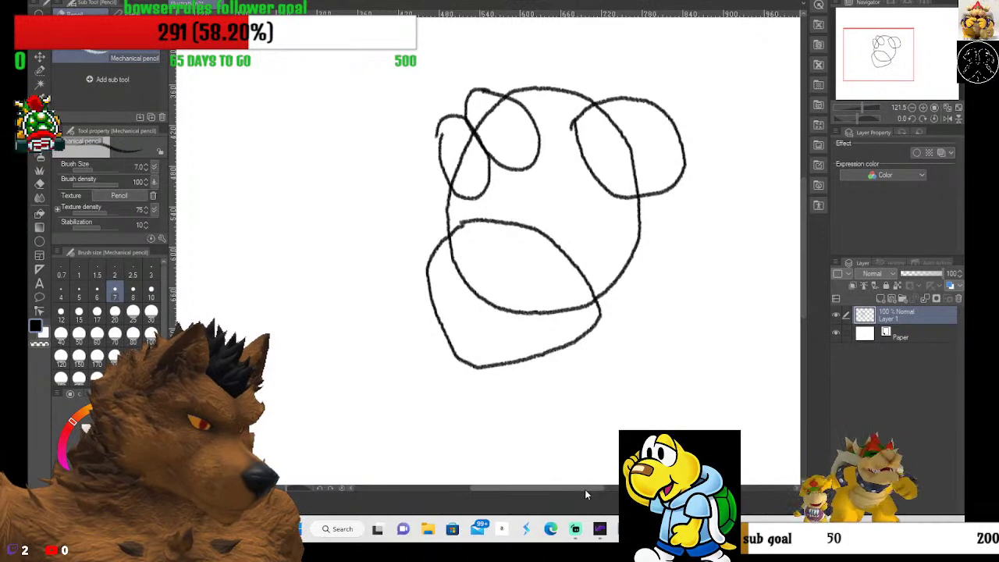
left_click_drag(584, 489, 602, 490)
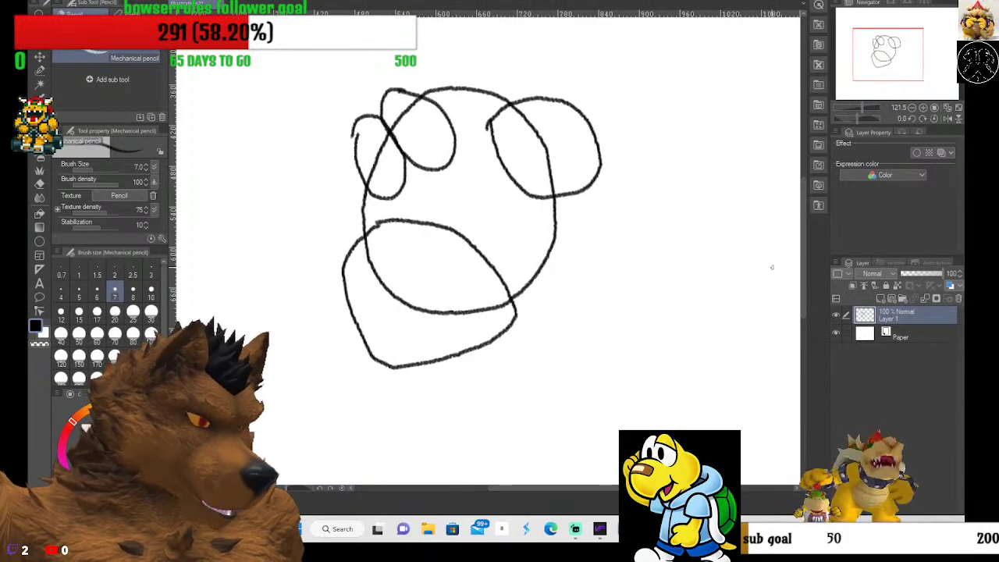
scroll(772, 267, "down", 1)
scroll(623, 232, "down", 1)
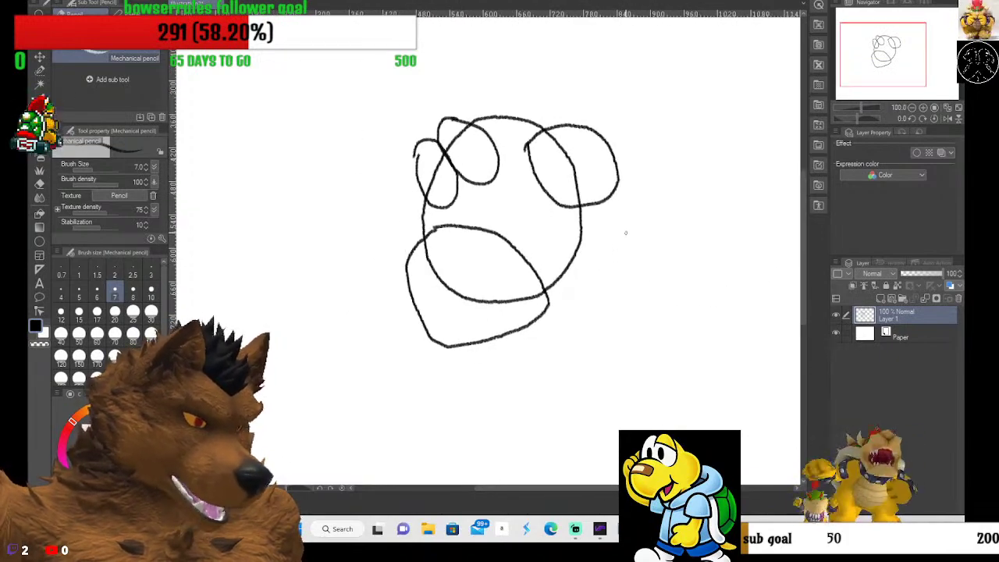
scroll(625, 232, "up", 5)
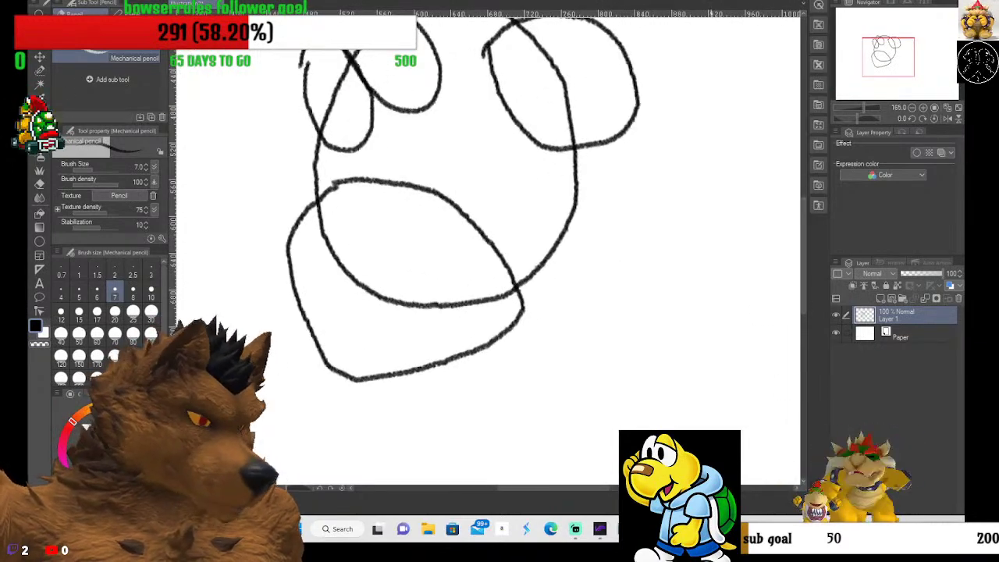
left_click_drag(598, 489, 583, 489)
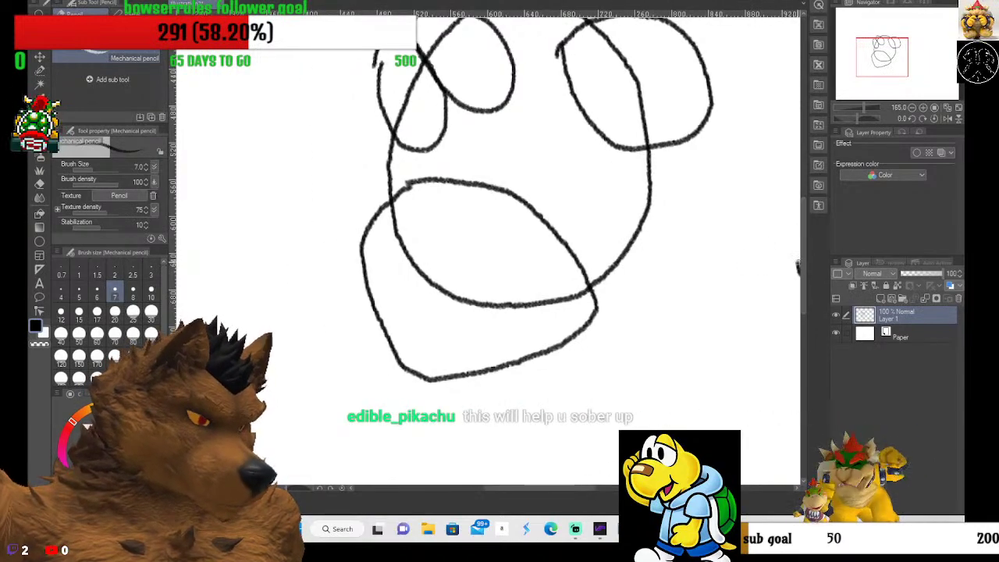
scroll(797, 268, "down", 1)
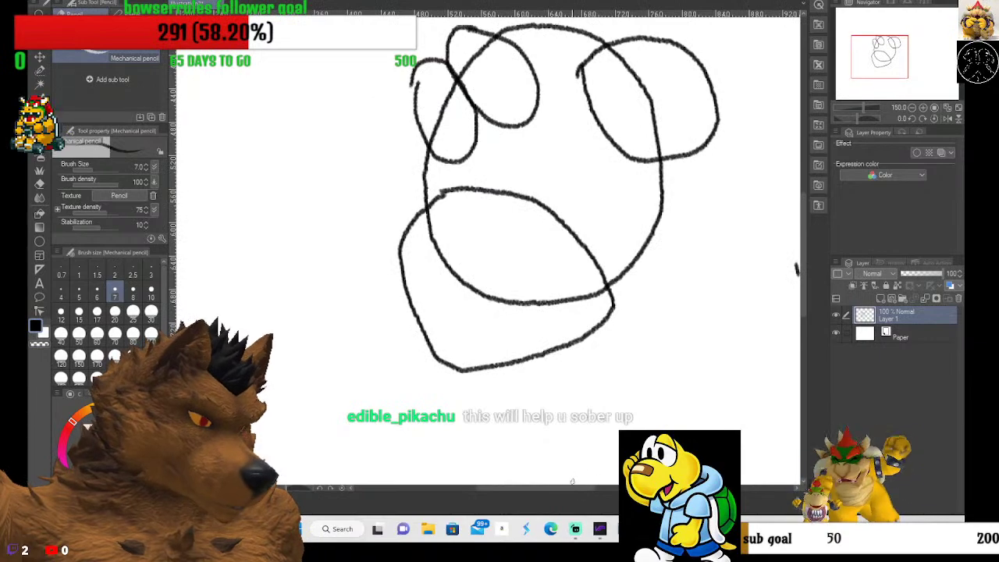
Erase the stray pencil mark to the right of the head with the Soft eraser at size 10.
left_click_drag(572, 487, 592, 487)
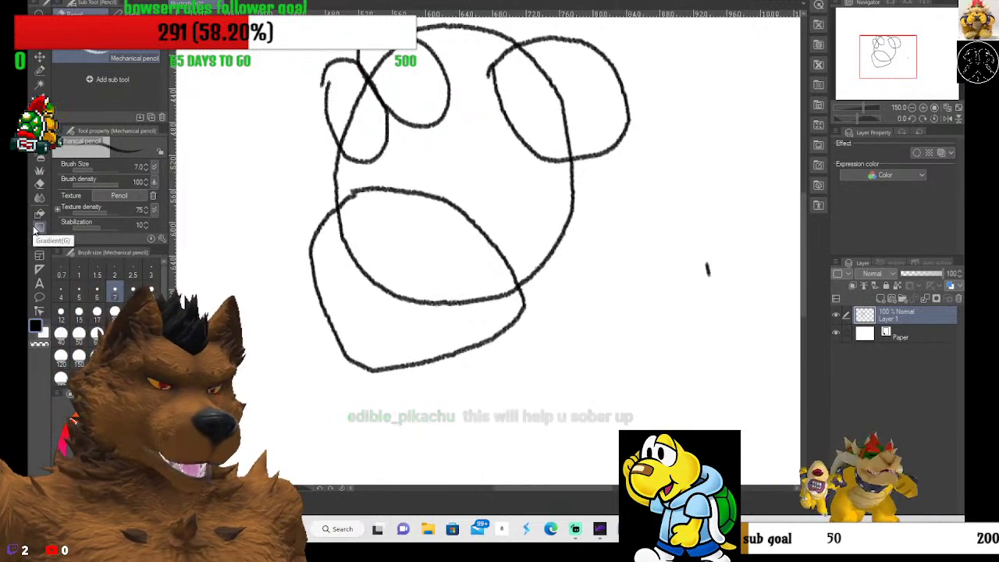
left_click(39, 186)
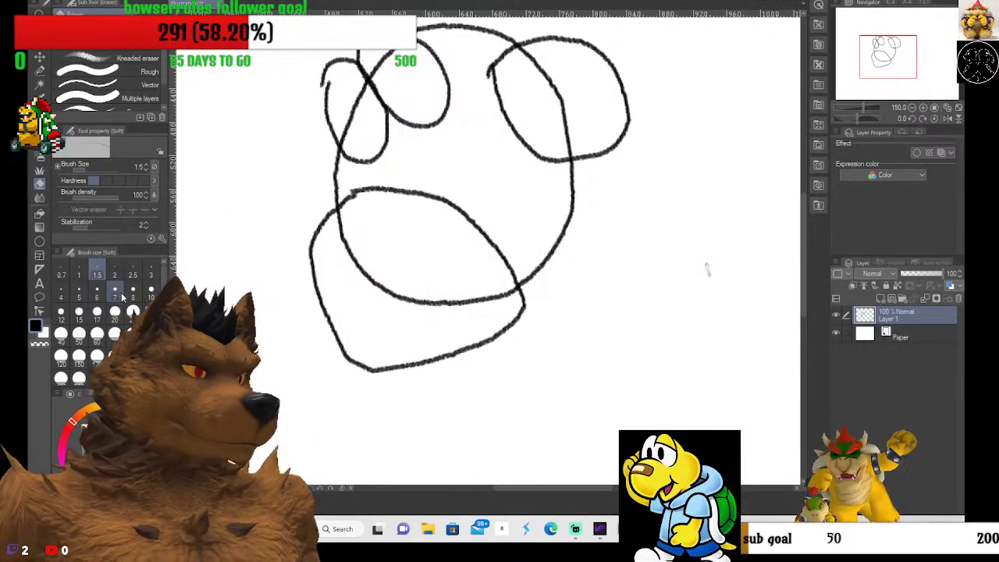
left_click(150, 291)
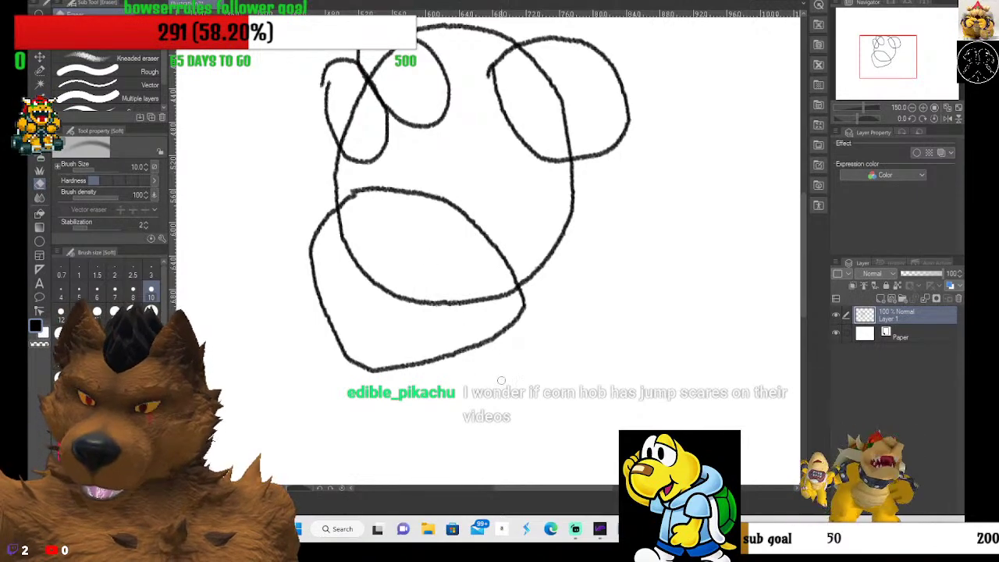
scroll(497, 177, "down", 3)
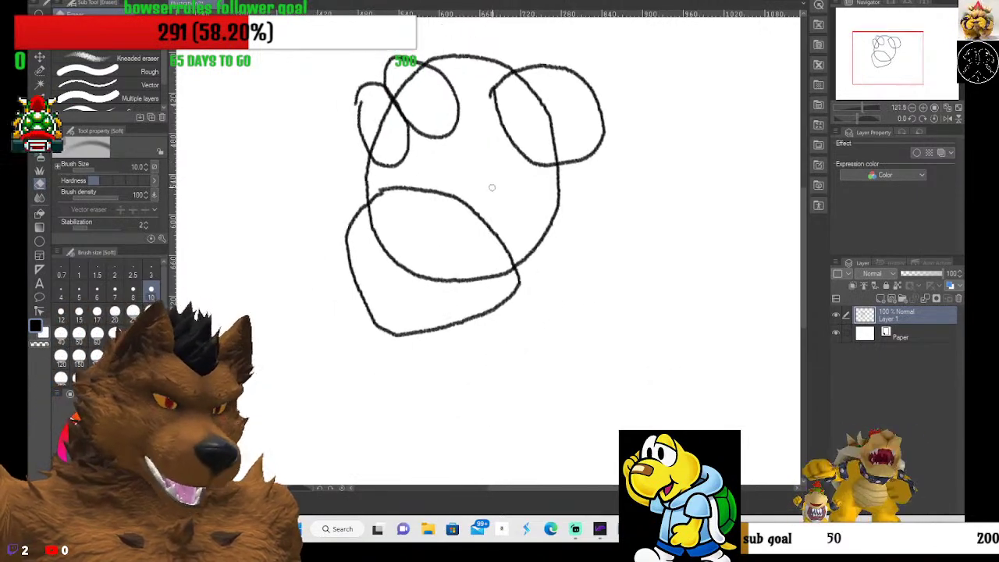
left_click_drag(550, 488, 558, 488)
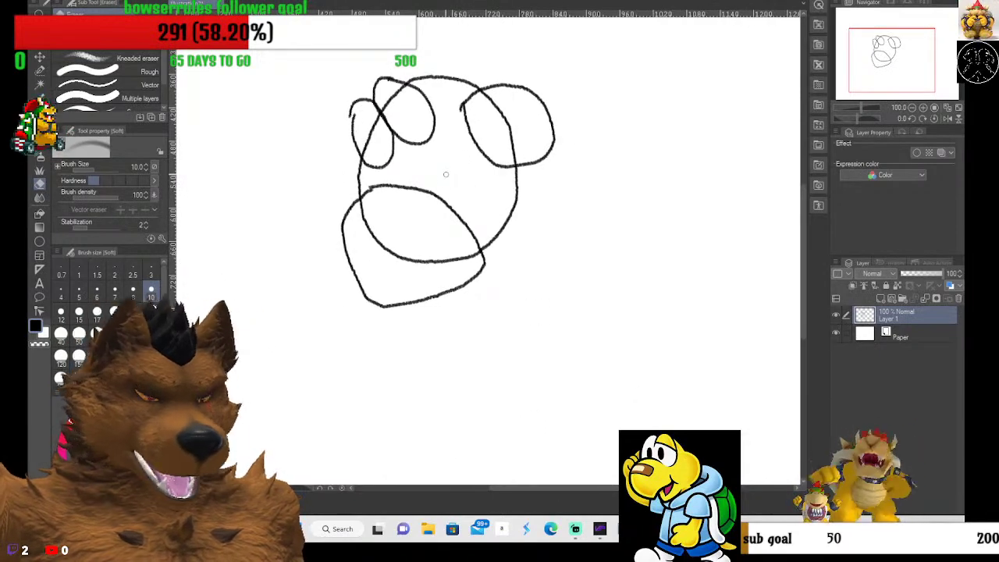
mouse_move(568, 488)
left_mouse_down()
mouse_move(534, 490)
mouse_move(554, 490)
left_mouse_up()
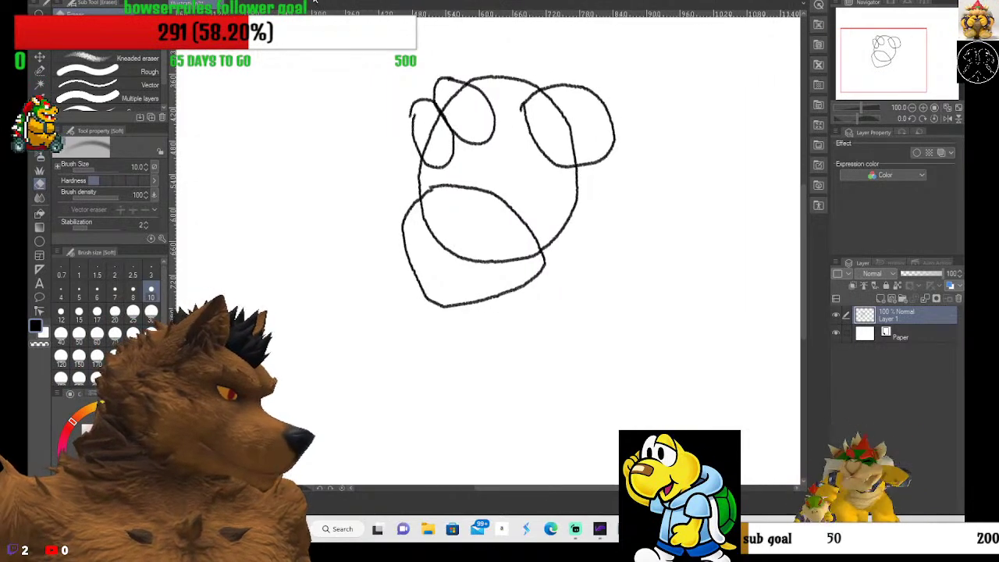
key("ctrl+t")
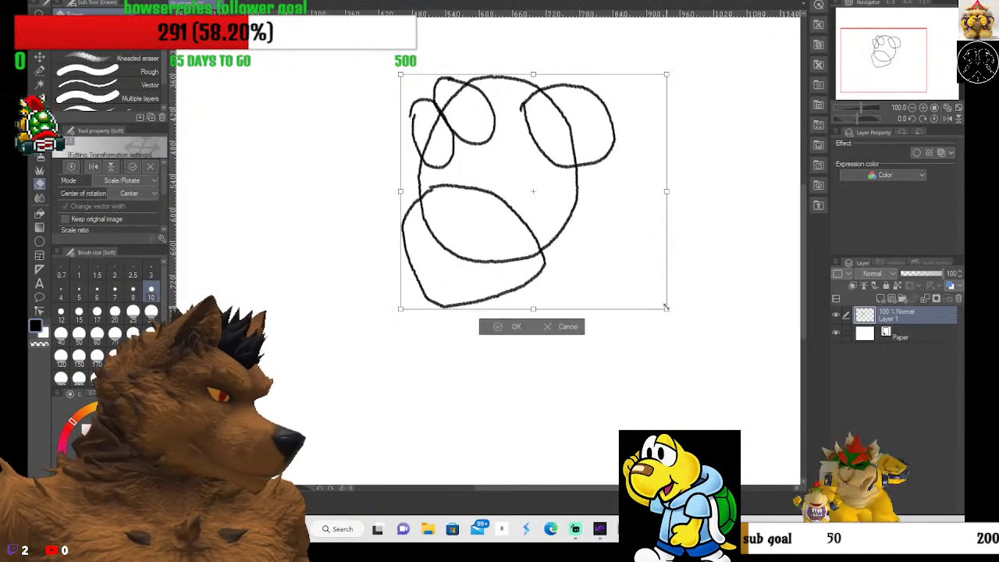
left_click_drag(666, 309, 647, 291)
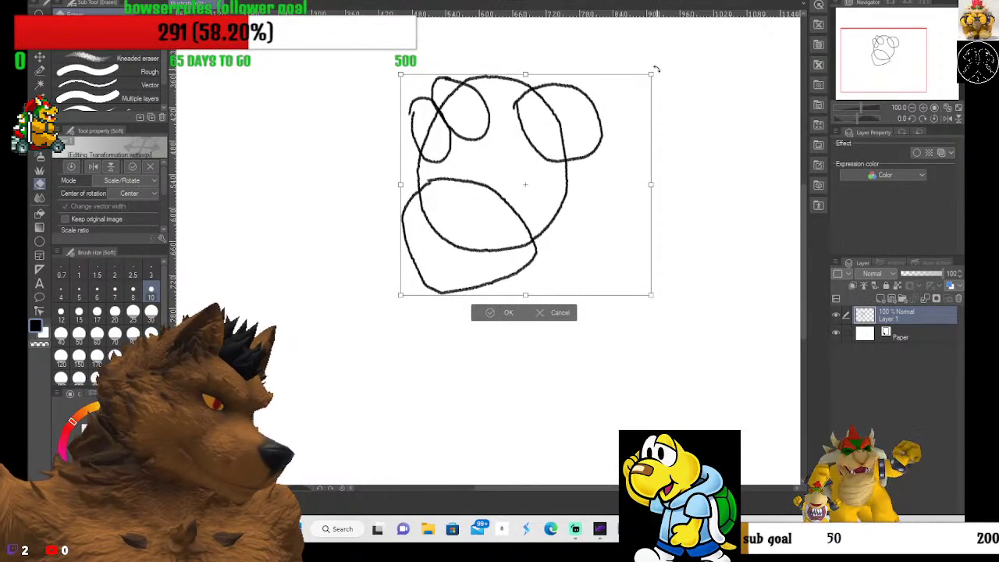
mouse_move(656, 70)
left_mouse_down()
mouse_move(704, 210)
mouse_move(703, 154)
left_mouse_up()
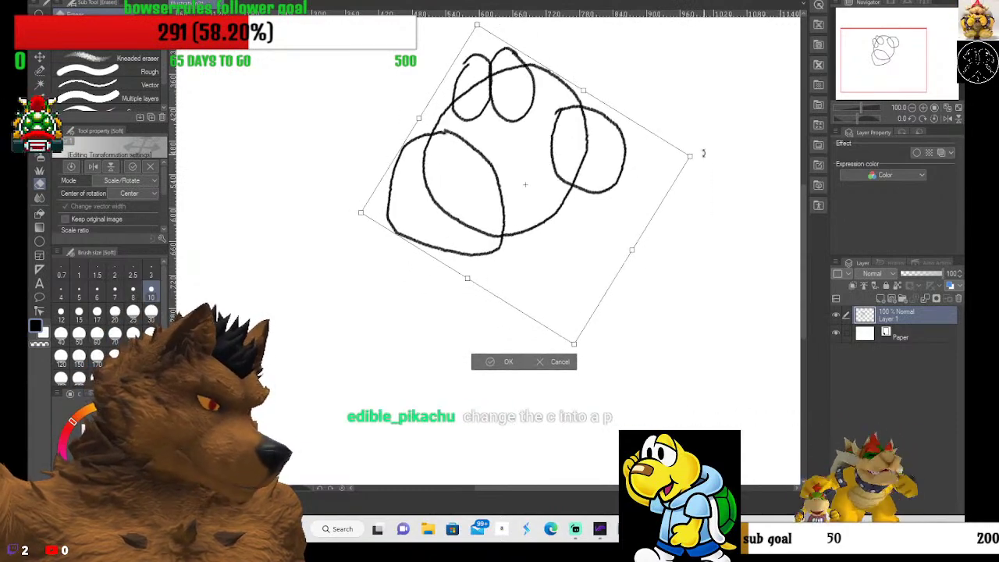
mouse_move(554, 160)
left_mouse_down()
mouse_move(546, 189)
mouse_move(509, 220)
mouse_move(506, 203)
left_mouse_up()
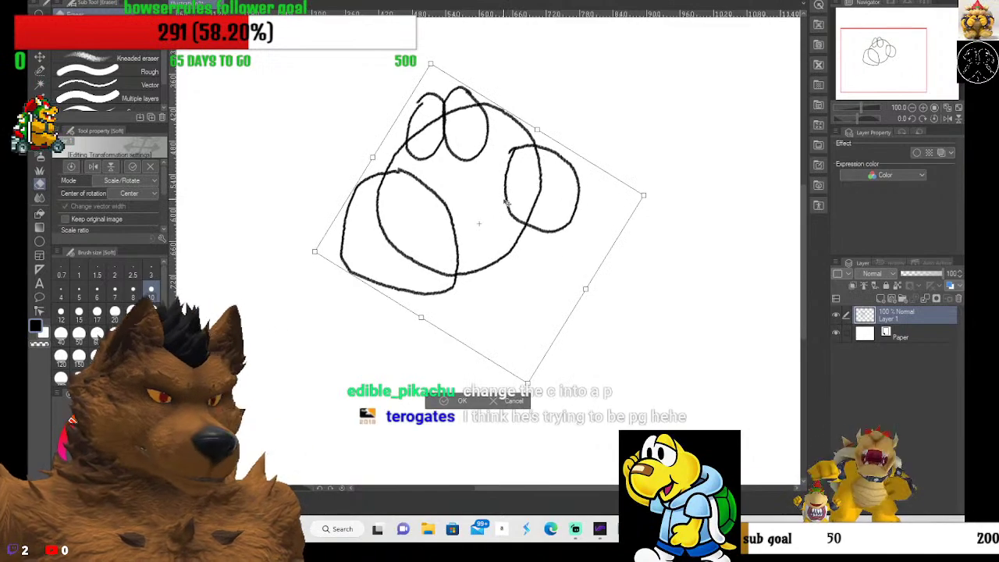
mouse_move(644, 195)
left_mouse_down()
mouse_move(657, 193)
mouse_move(550, 211)
mouse_move(560, 209)
left_mouse_up()
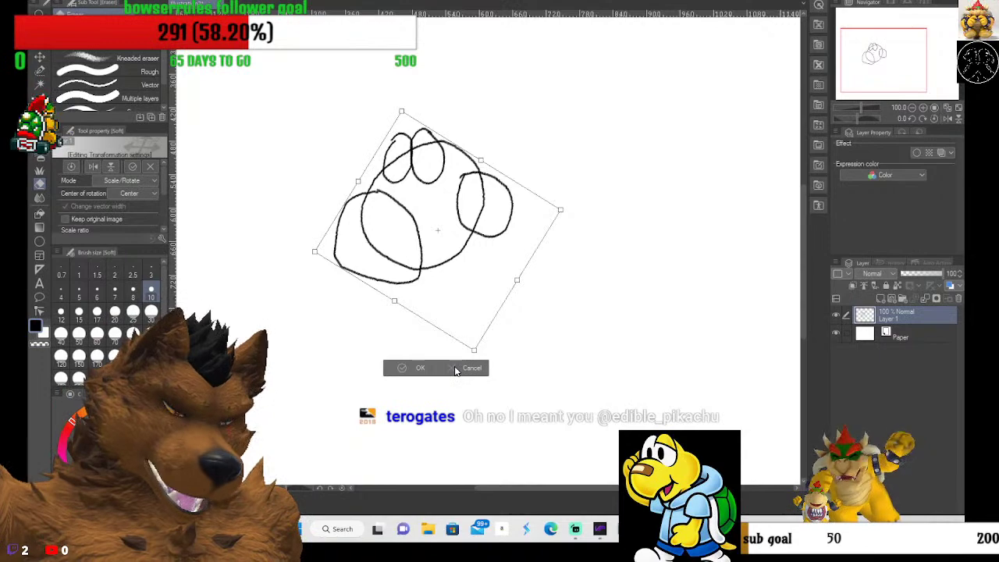
left_click(457, 369)
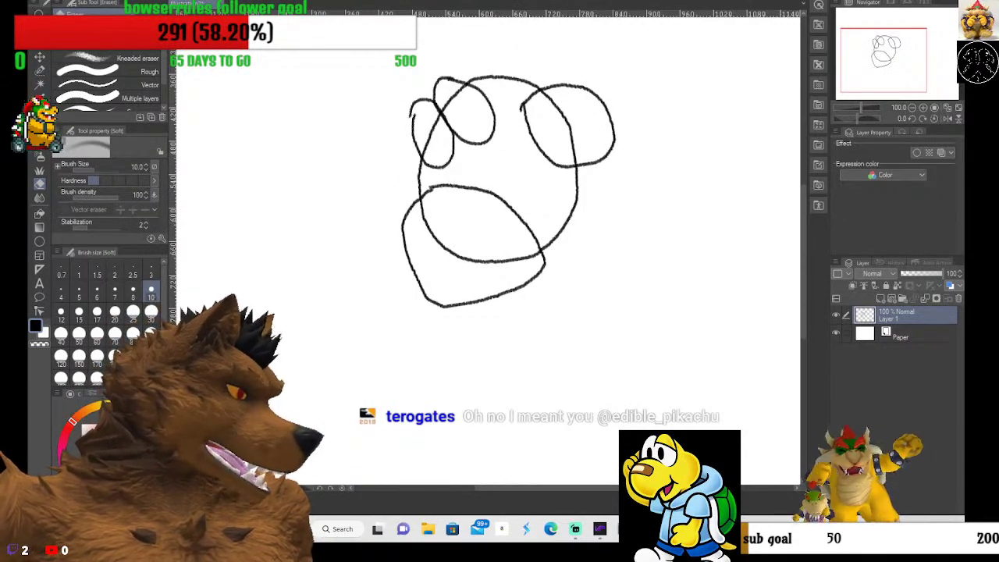
Scale the whole head sketch down, rotate it clockwise and reposition it on the canvas with Scale/Rotate.
key("ctrl+t")
mouse_move(668, 72)
left_mouse_down()
mouse_move(542, 127)
mouse_move(600, 99)
mouse_move(604, 130)
mouse_move(649, 182)
left_mouse_up()
mouse_move(493, 212)
left_mouse_down()
mouse_move(419, 233)
mouse_move(448, 234)
mouse_move(481, 197)
left_mouse_up()
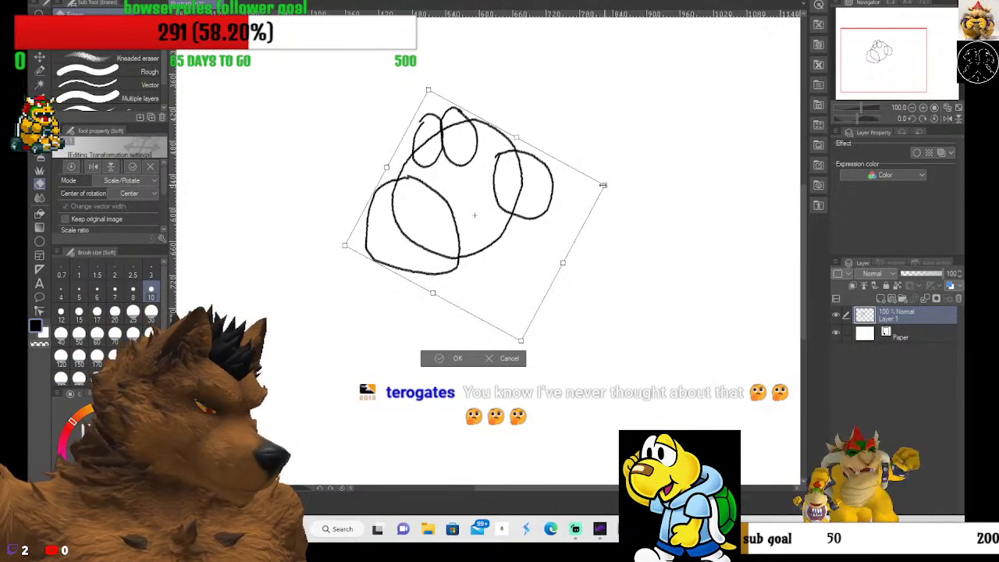
left_click_drag(604, 185, 560, 195)
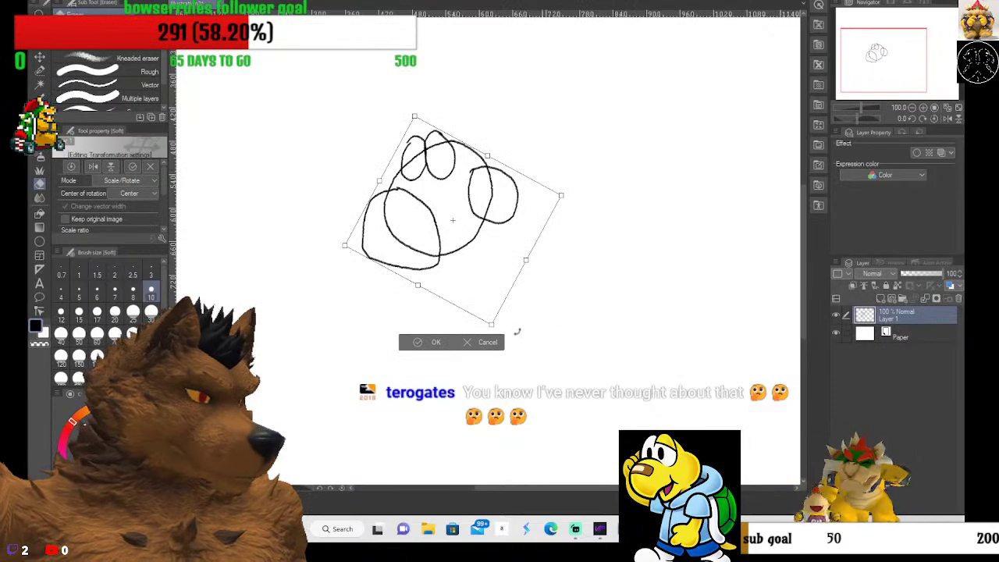
left_click(431, 342)
Sketch the torso below the head with the size 7 Mechanical pencil: straight front, flat base, curved back and a dipped neckline.
scroll(612, 245, "down", 1)
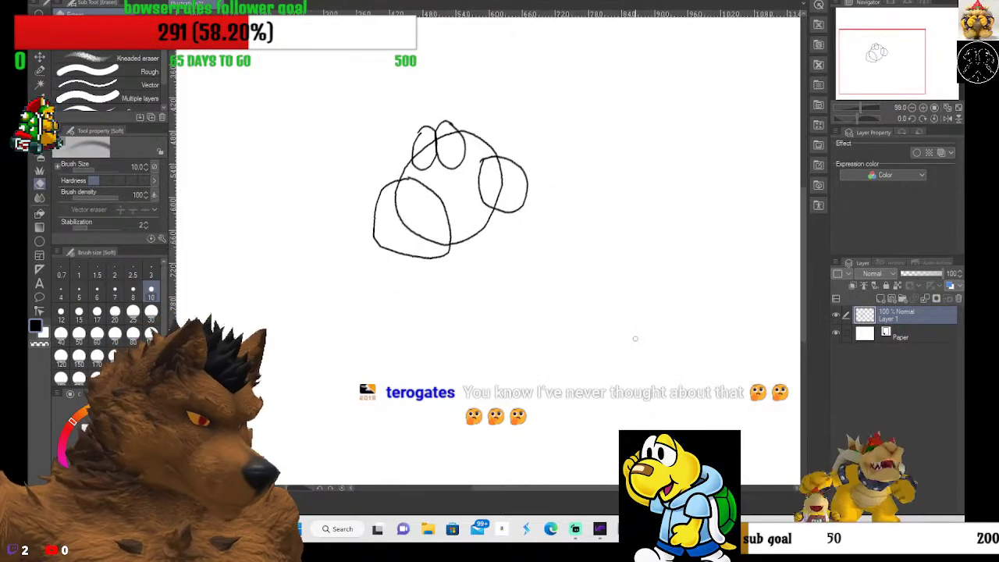
scroll(634, 338, "up", 5)
scroll(681, 335, "down", 1)
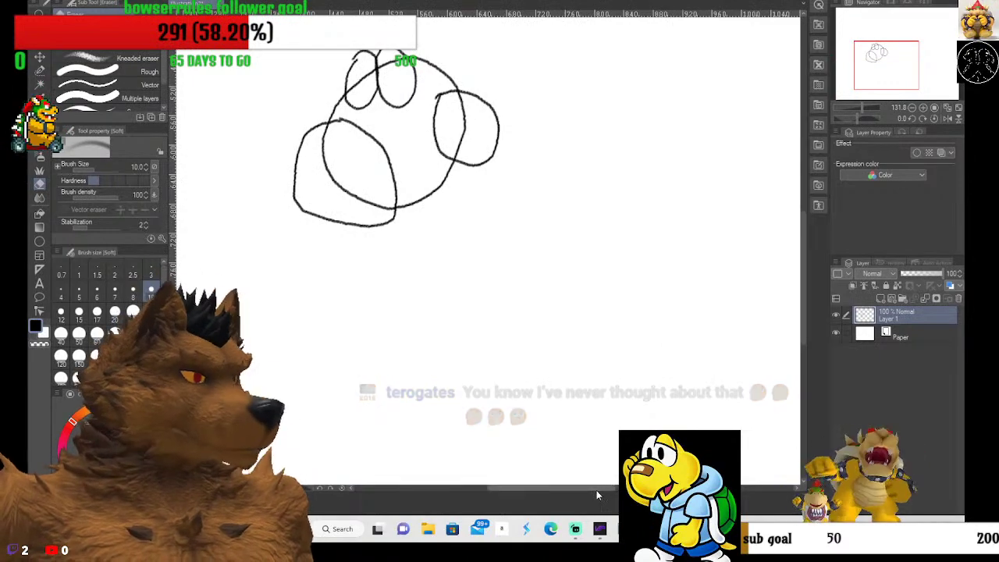
mouse_move(596, 490)
left_mouse_down()
mouse_move(567, 489)
mouse_move(579, 490)
left_mouse_up()
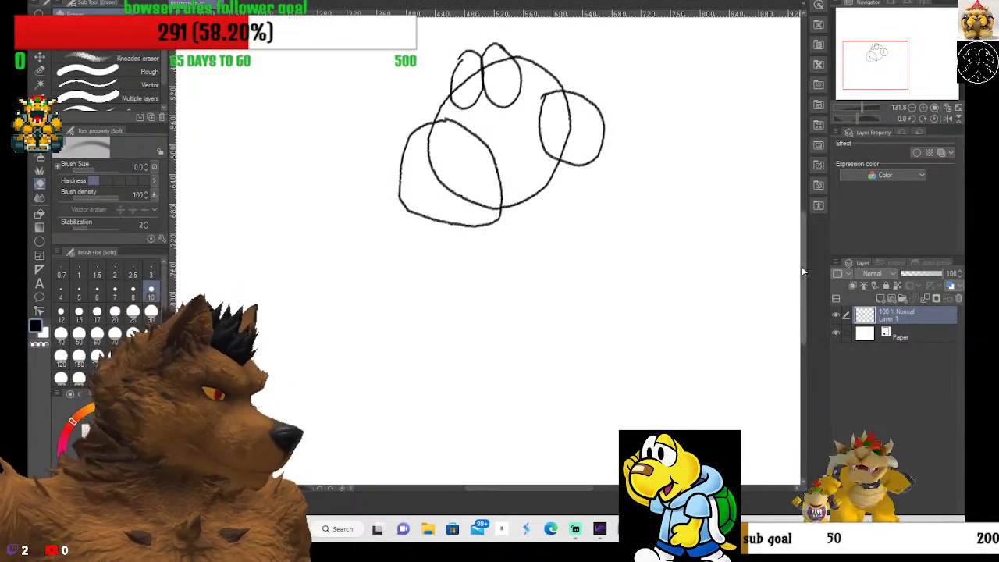
mouse_move(801, 267)
left_mouse_down()
mouse_move(804, 221)
mouse_move(809, 242)
left_mouse_up()
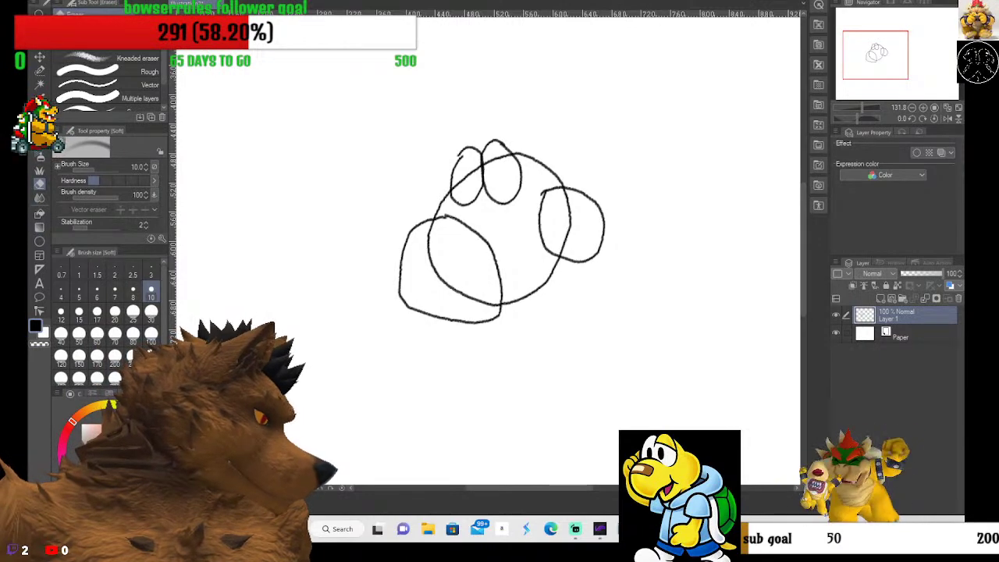
key("p")
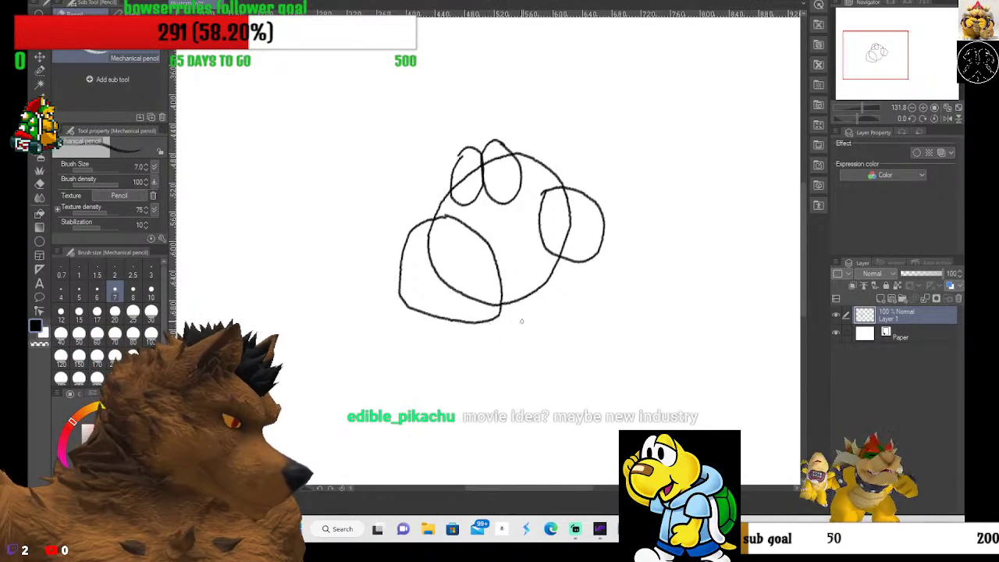
scroll(801, 304, "down", 3)
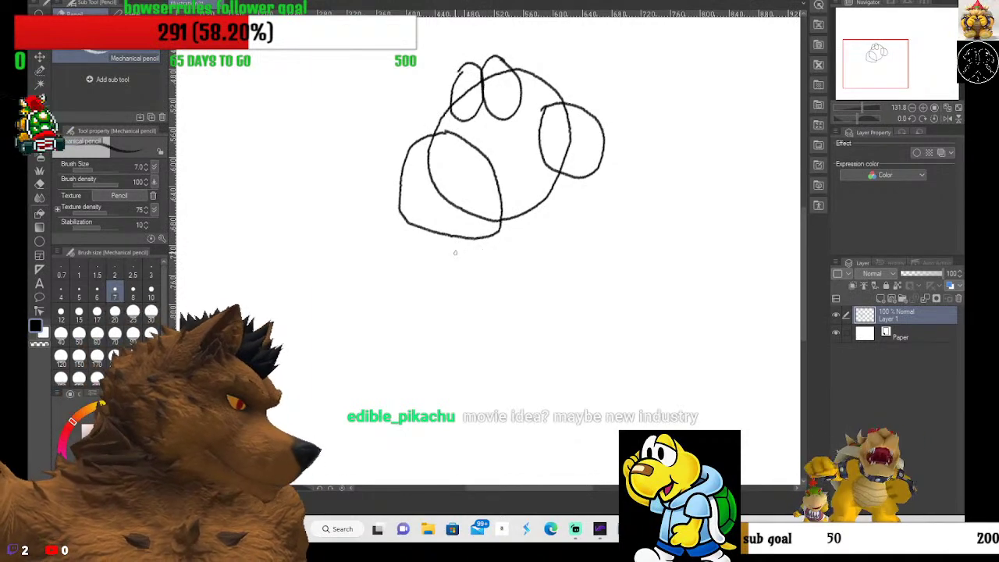
mouse_move(455, 252)
left_mouse_down()
mouse_move(466, 389)
mouse_move(634, 406)
mouse_move(685, 377)
left_mouse_up()
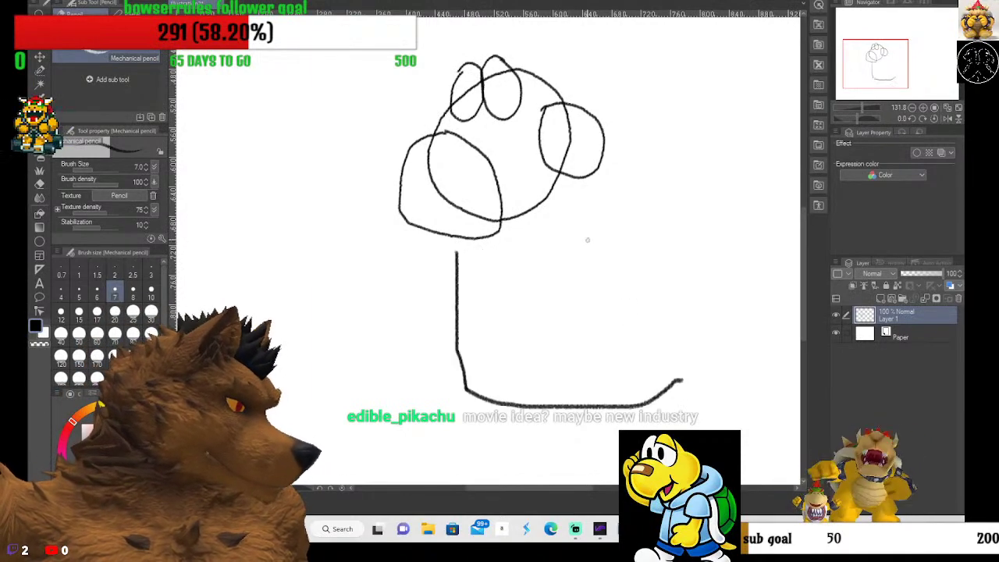
mouse_move(587, 206)
left_mouse_down()
mouse_move(615, 249)
mouse_move(641, 343)
mouse_move(637, 406)
left_mouse_up()
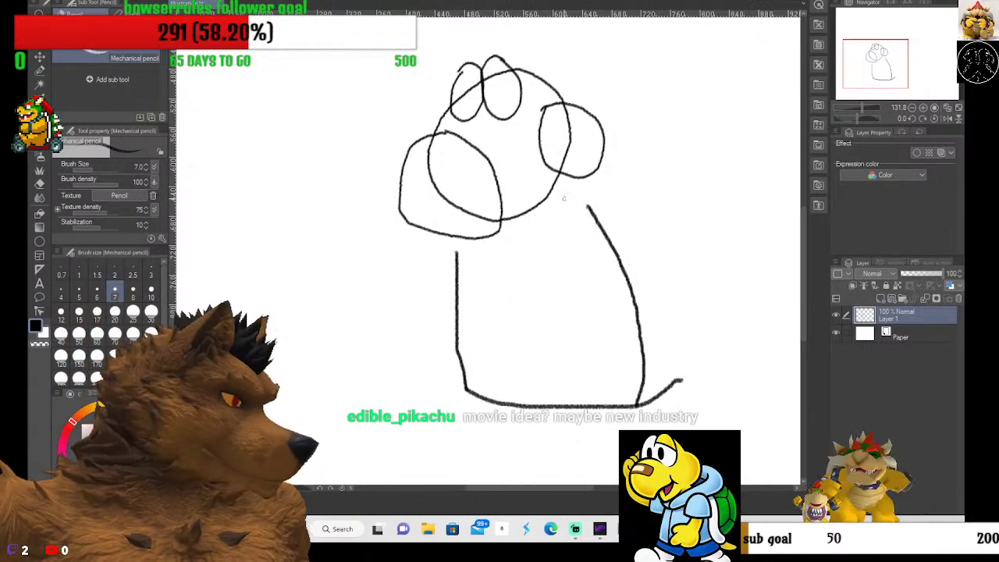
mouse_move(460, 248)
left_mouse_down()
mouse_move(520, 250)
mouse_move(587, 205)
left_mouse_up()
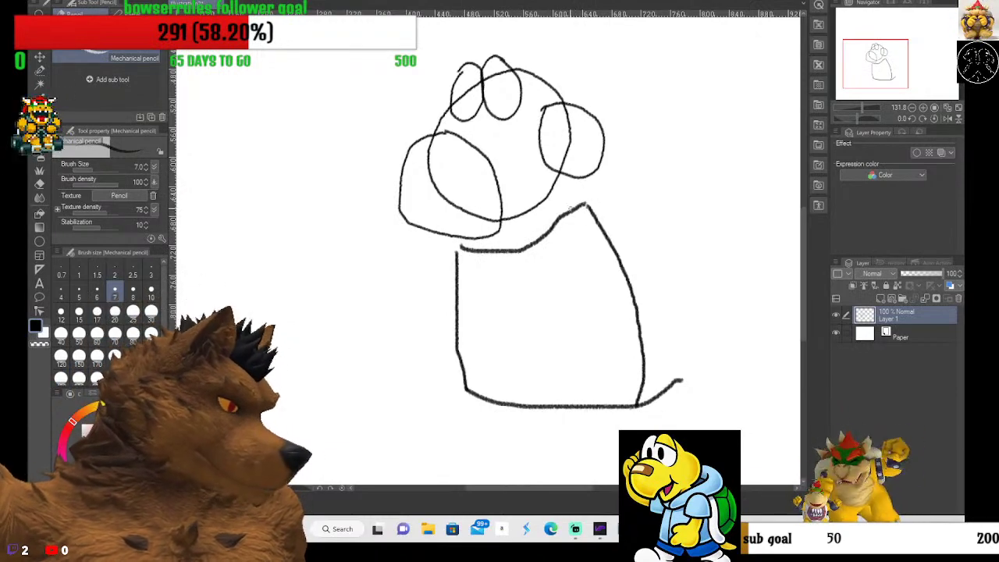
Sketch a short neck line from the head to the torso and the shell's curved outline along the back down to the tail.
left_click_drag(553, 186, 584, 201)
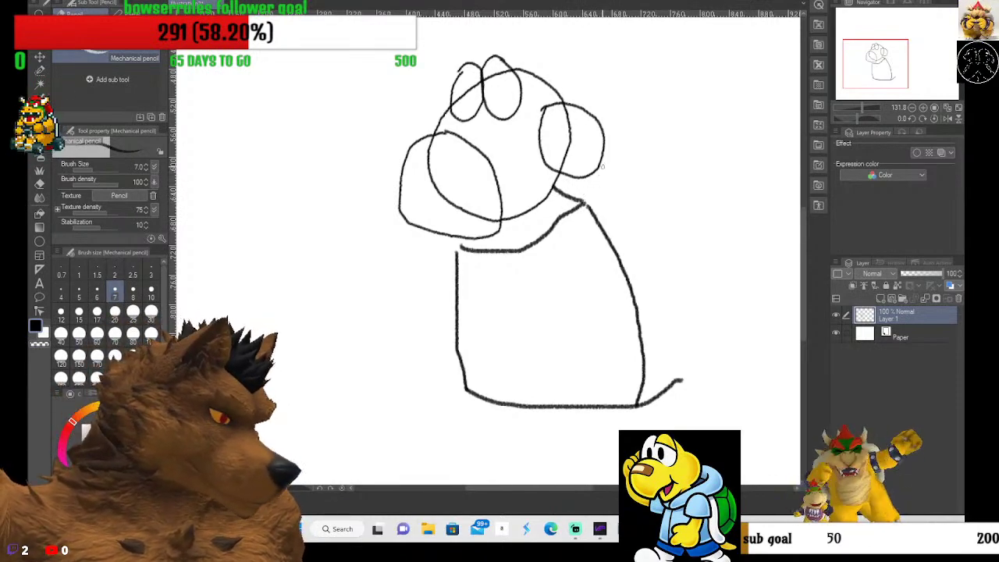
mouse_move(602, 165)
left_mouse_down()
mouse_move(633, 180)
mouse_move(671, 249)
mouse_move(675, 337)
mouse_move(645, 391)
left_mouse_up()
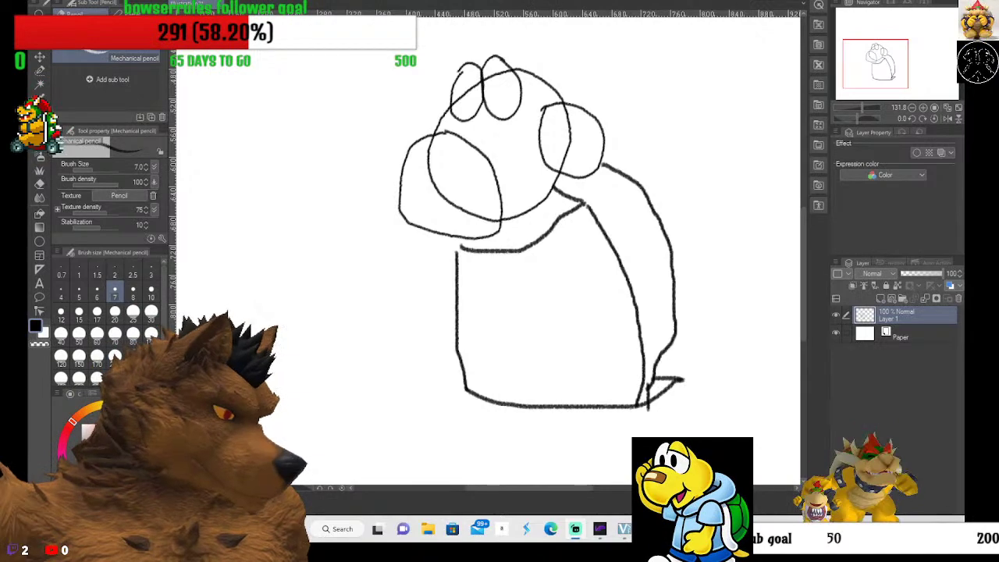
Sketch four short leg lines hanging below the torso's base with the size 7 Mechanical pencil.
scroll(621, 404, "down", 1)
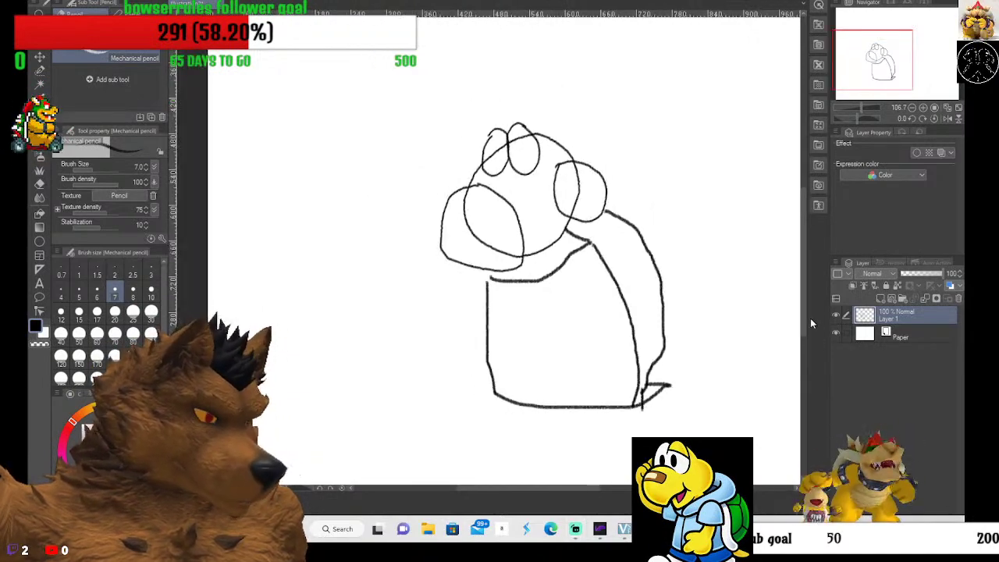
left_click_drag(804, 316, 804, 335)
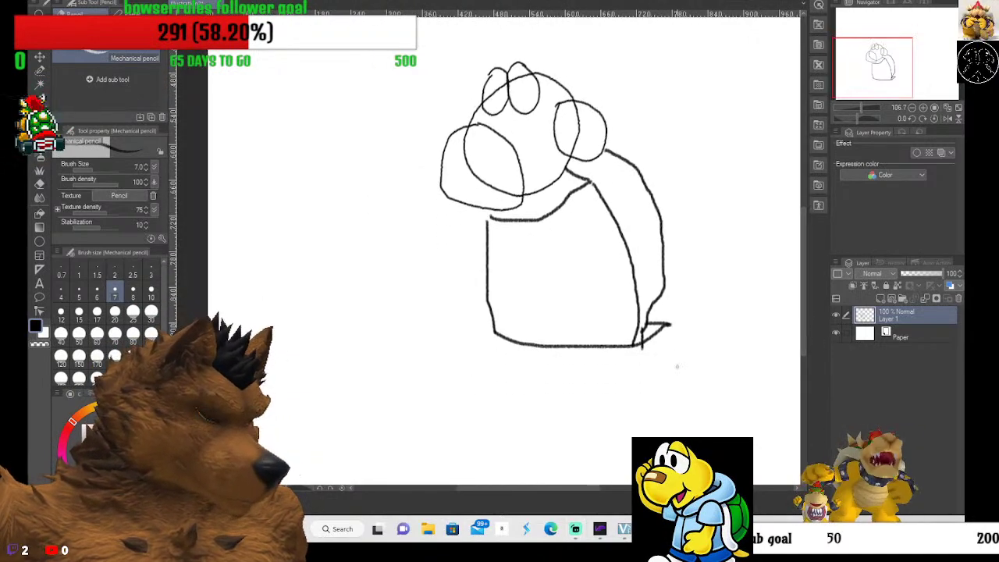
left_click_drag(531, 350, 531, 373)
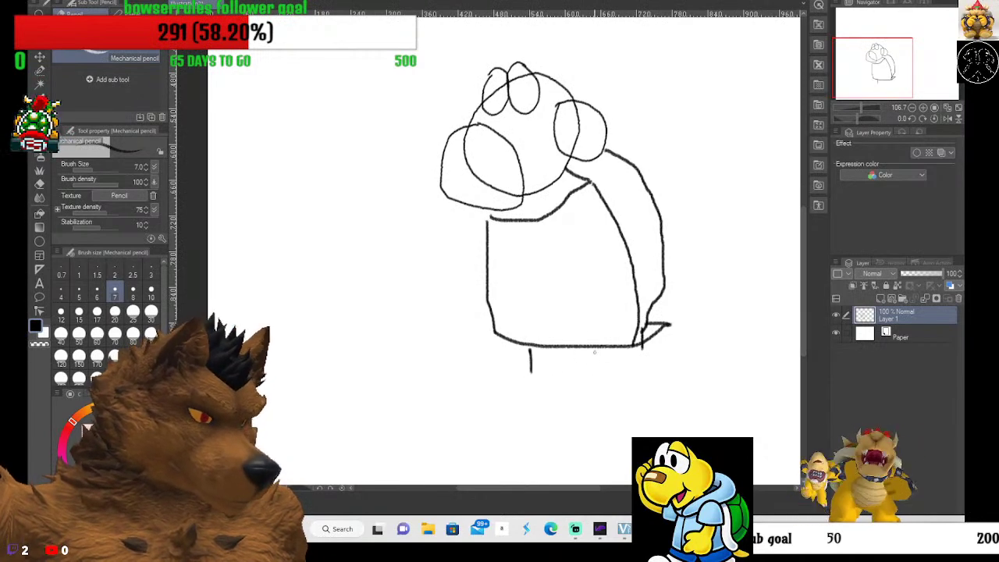
left_click_drag(603, 360, 613, 373)
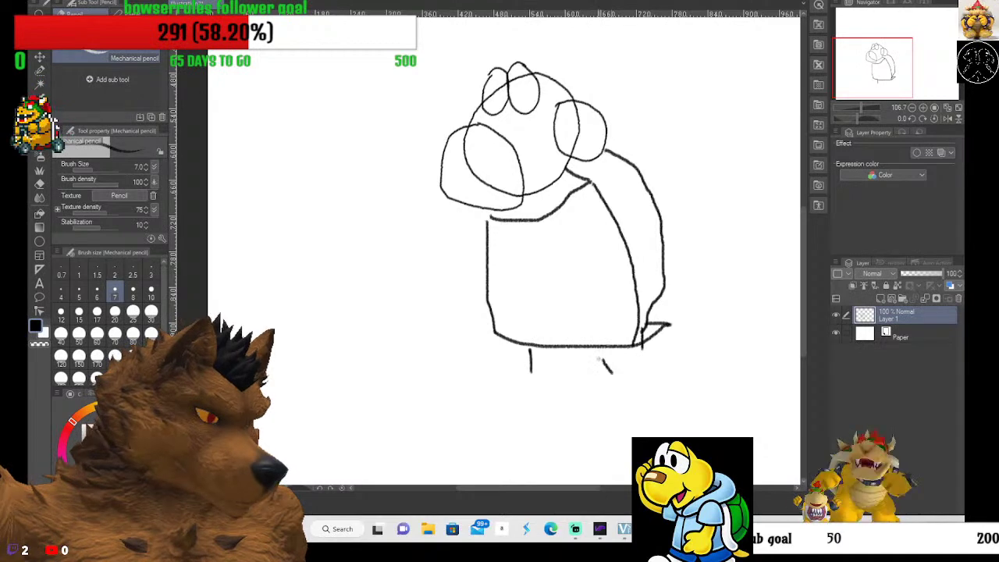
left_click_drag(654, 344, 674, 394)
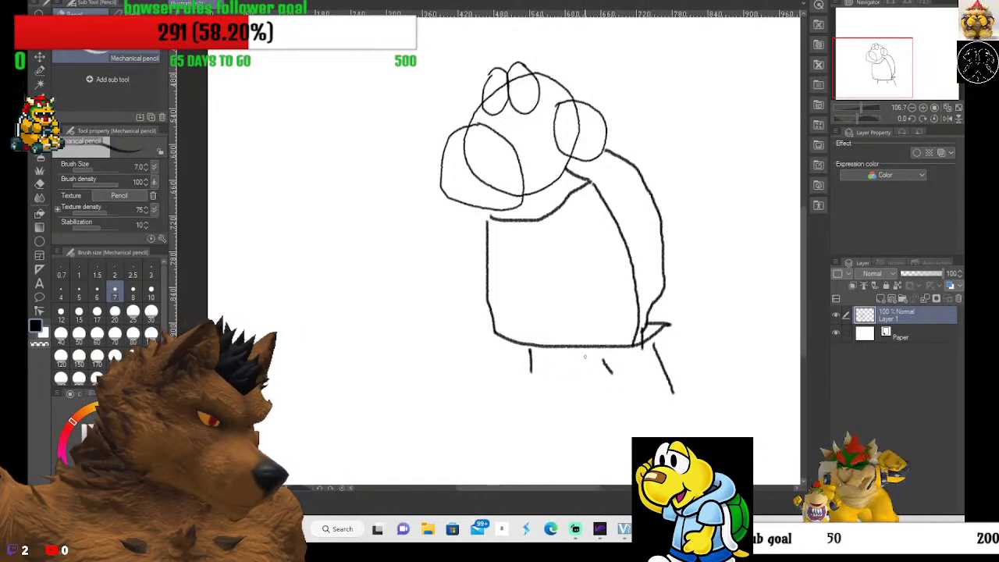
mouse_move(580, 351)
left_mouse_down()
mouse_move(588, 415)
mouse_move(478, 441)
left_mouse_up()
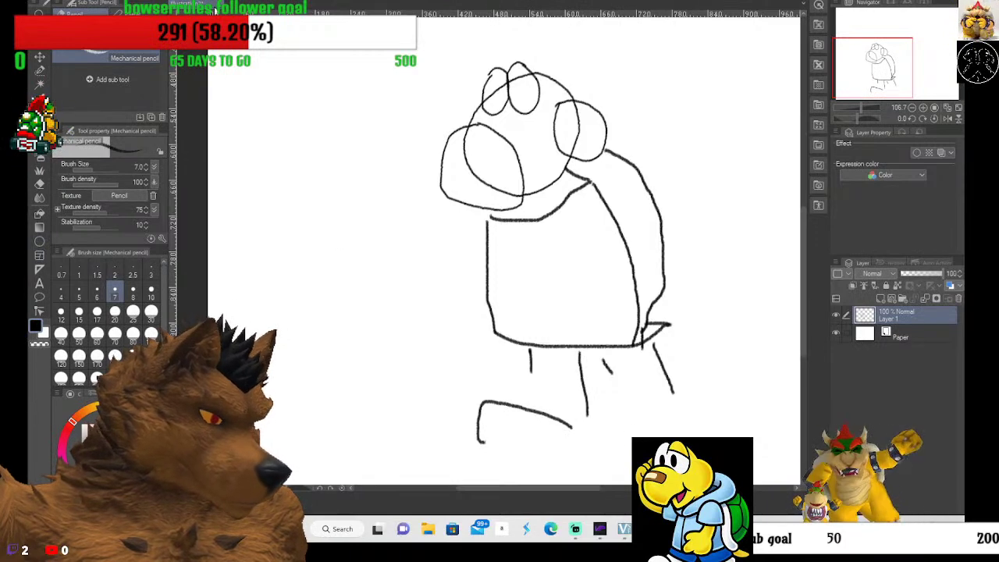
key("ctrl+z")
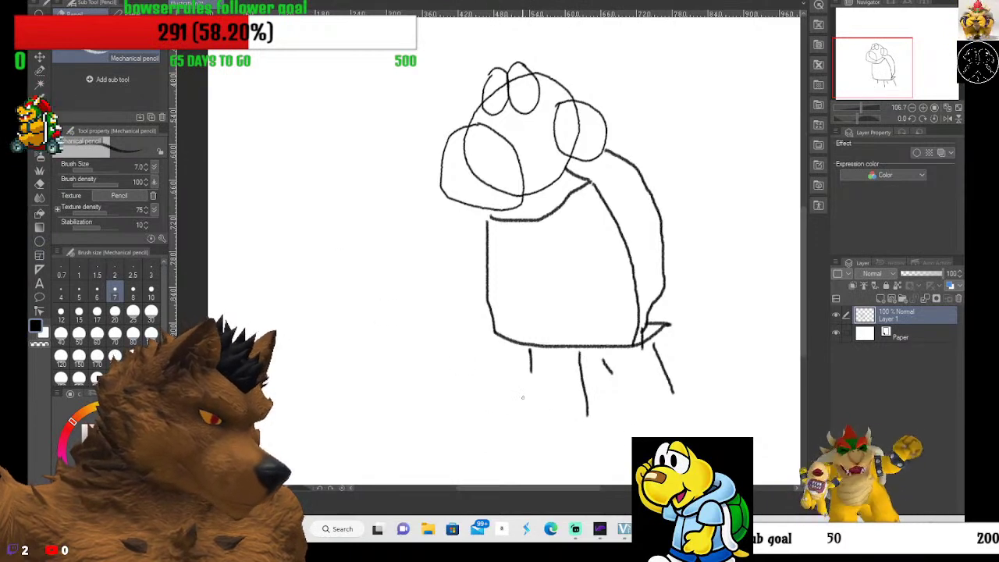
Sketch two large rounded feet below the legs, one pointing forward and one pointing back.
mouse_move(523, 397)
left_mouse_down()
mouse_move(461, 422)
mouse_move(498, 448)
mouse_move(531, 450)
left_mouse_up()
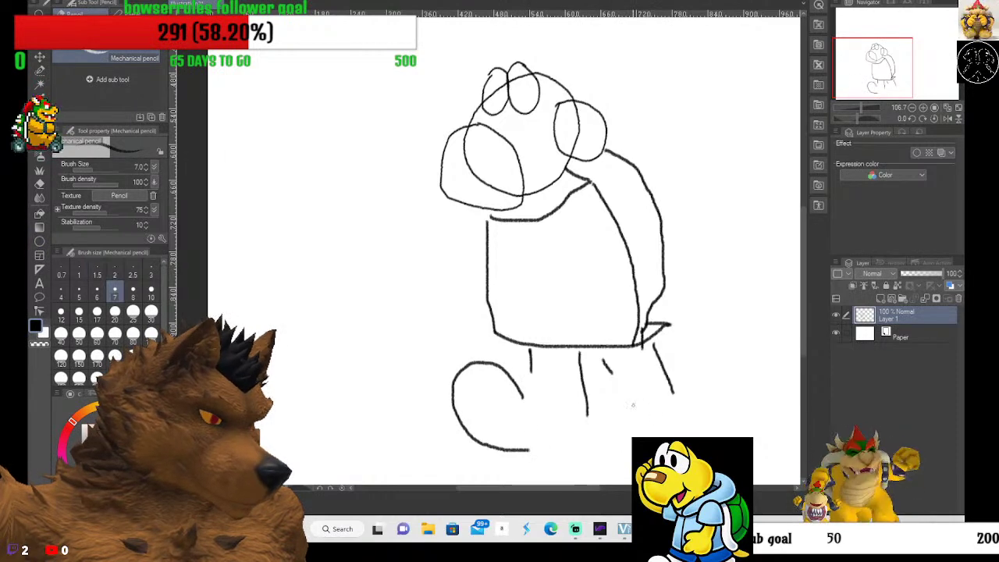
mouse_move(633, 405)
left_mouse_down()
mouse_move(736, 369)
mouse_move(746, 408)
mouse_move(734, 421)
mouse_move(691, 428)
mouse_move(677, 389)
mouse_move(729, 406)
mouse_move(728, 435)
left_mouse_up()
key("ctrl+z")
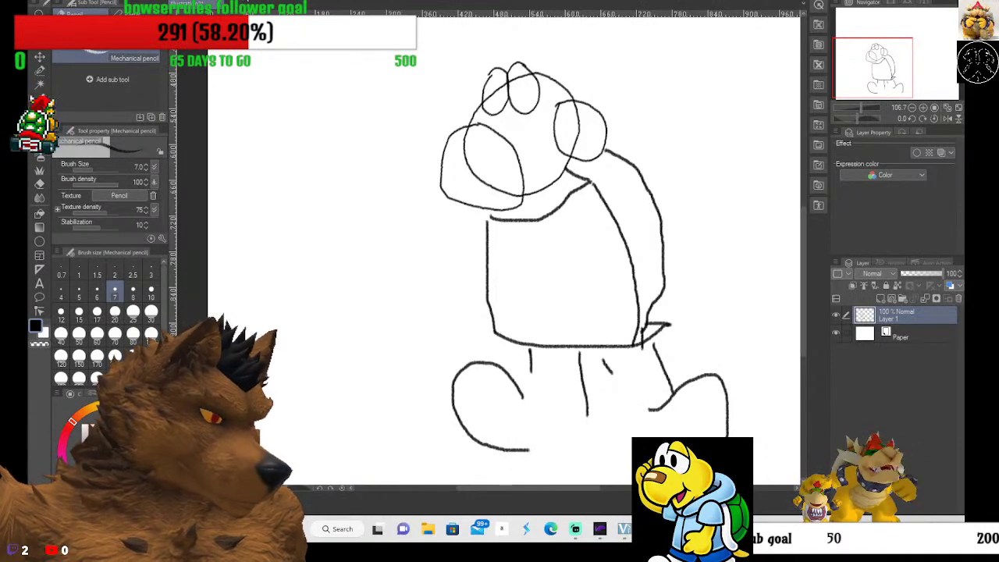
key("ctrl+z")
mouse_move(668, 400)
left_mouse_down()
mouse_move(702, 380)
mouse_move(751, 397)
mouse_move(745, 436)
left_mouse_up()
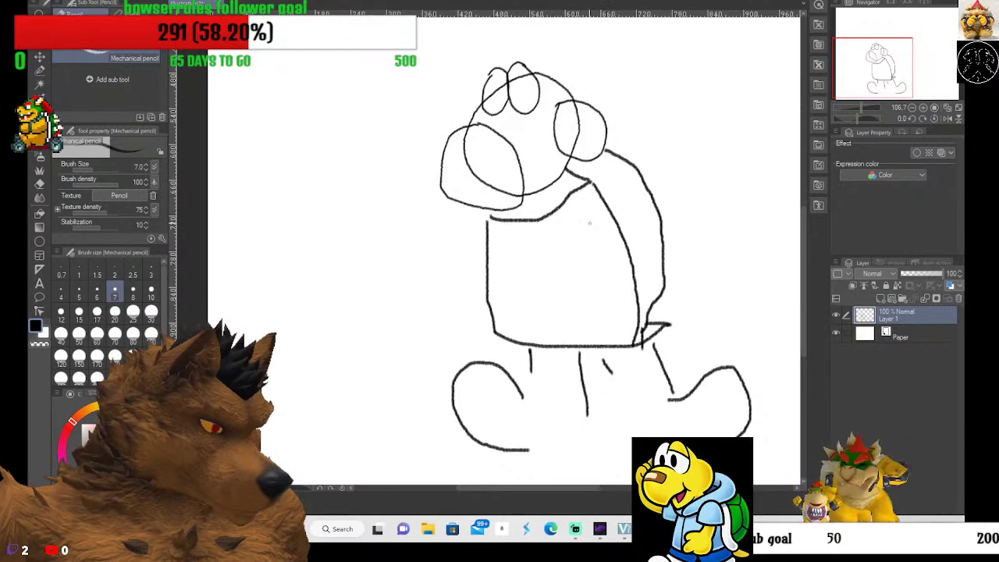
Sketch the near arm's short sleeve on the upper torso, with a rounded shoulder and a wide, nearly flat hem.
scroll(589, 223, "up", 5)
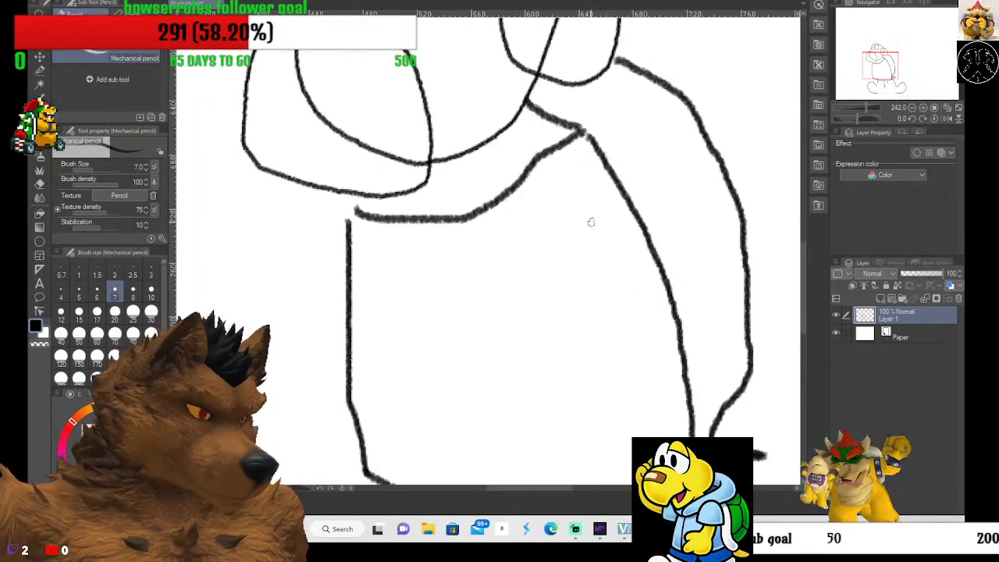
mouse_move(582, 172)
left_mouse_down()
mouse_move(539, 200)
mouse_move(521, 252)
left_mouse_up()
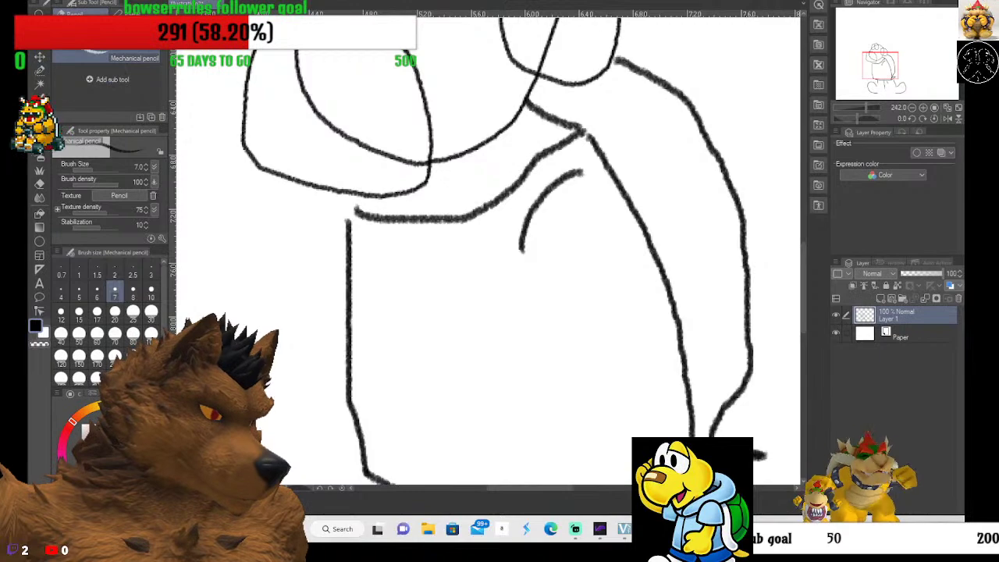
key("ctrl+z")
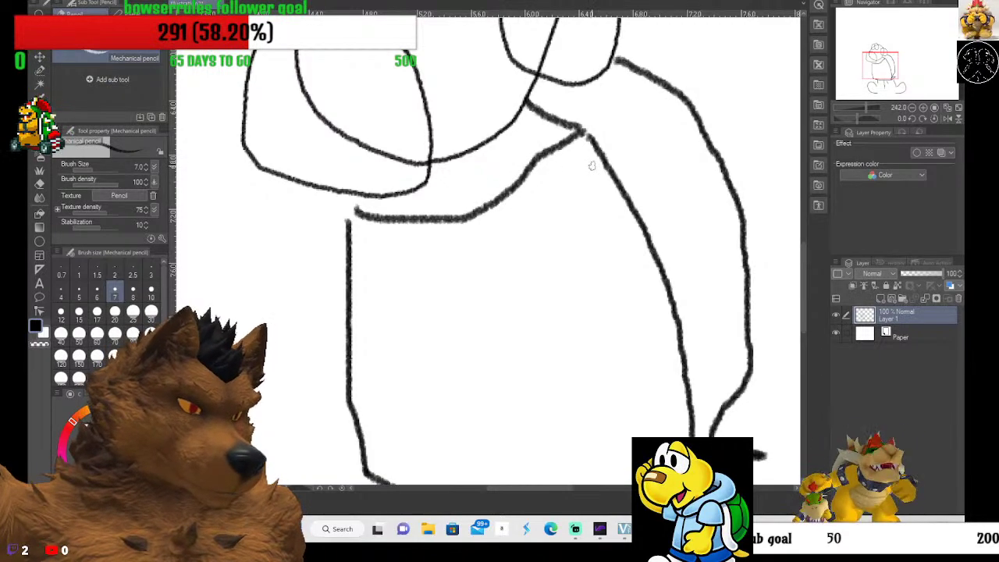
mouse_move(598, 181)
left_mouse_down()
mouse_move(571, 161)
mouse_move(540, 176)
mouse_move(528, 245)
left_mouse_up()
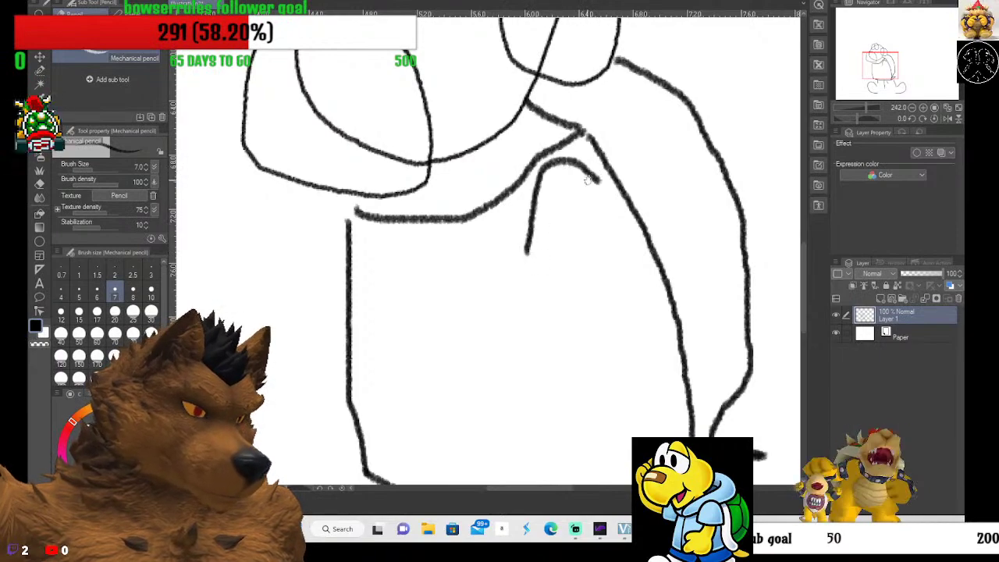
mouse_move(591, 177)
left_mouse_down()
mouse_move(644, 232)
mouse_move(621, 275)
mouse_move(517, 279)
left_mouse_up()
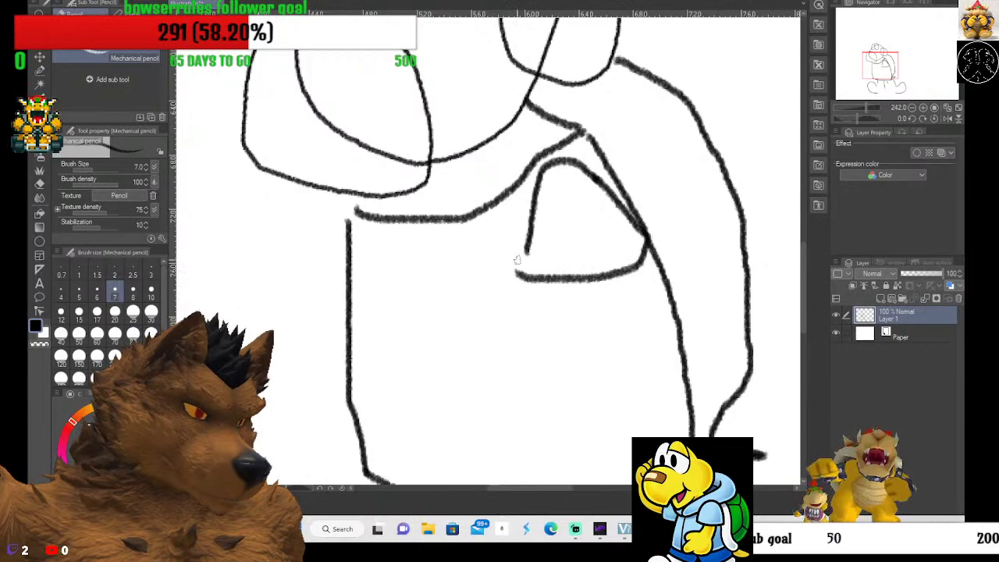
left_click_drag(526, 242, 517, 287)
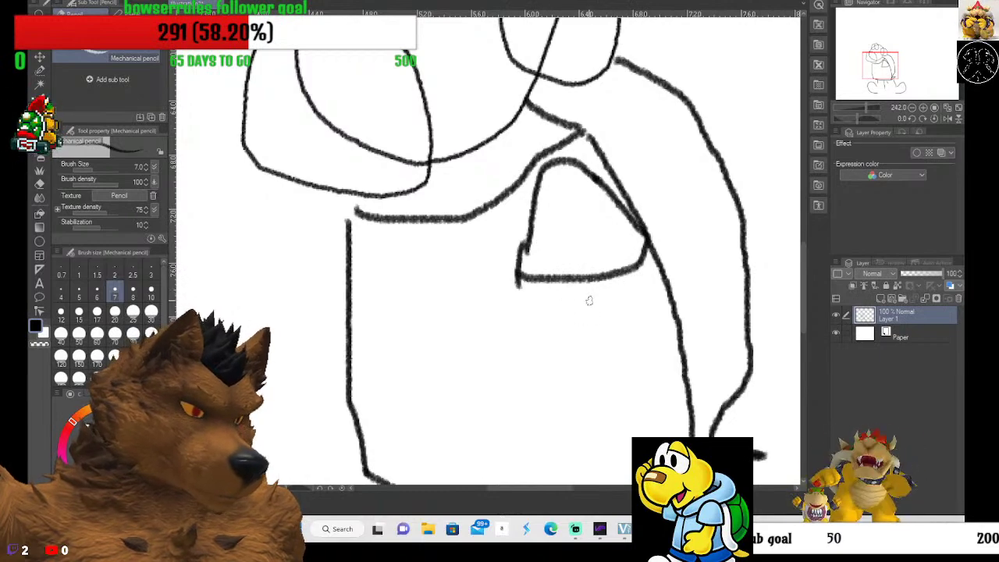
Sketch the near forearm bending forward from the sleeve, ending in a rounded hand over the belly.
mouse_move(562, 286)
left_mouse_down()
mouse_move(547, 326)
mouse_move(489, 363)
left_mouse_up()
mouse_move(614, 278)
left_mouse_down()
mouse_move(539, 360)
mouse_move(467, 335)
mouse_move(419, 422)
mouse_move(515, 398)
left_mouse_up()
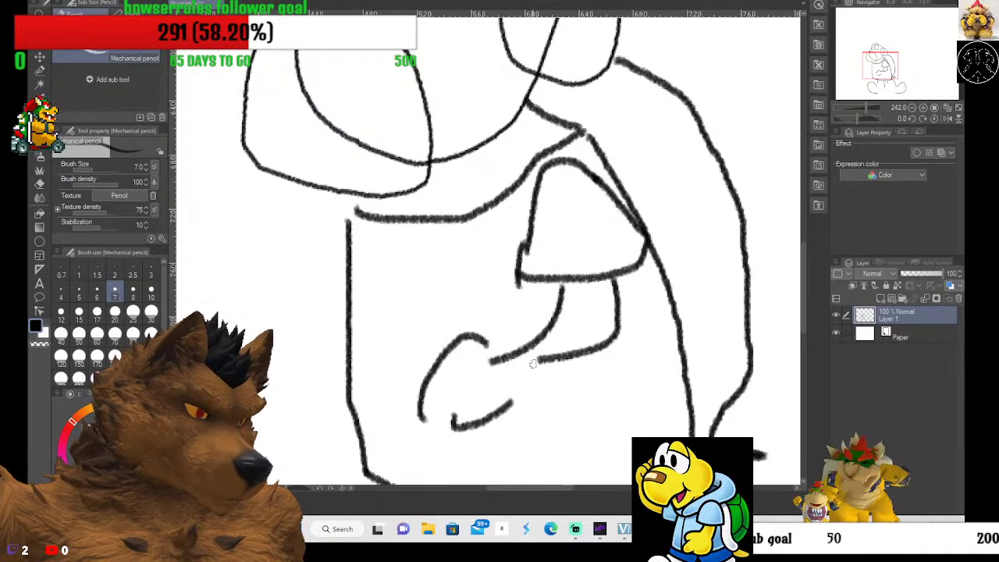
mouse_move(543, 359)
left_mouse_down()
mouse_move(495, 420)
mouse_move(427, 434)
left_mouse_up()
Sketch a small loop at the neckline's front end and the far arm's sleeve at the torso's front edge.
scroll(488, 317, "down", 1)
scroll(488, 317, "down", 3)
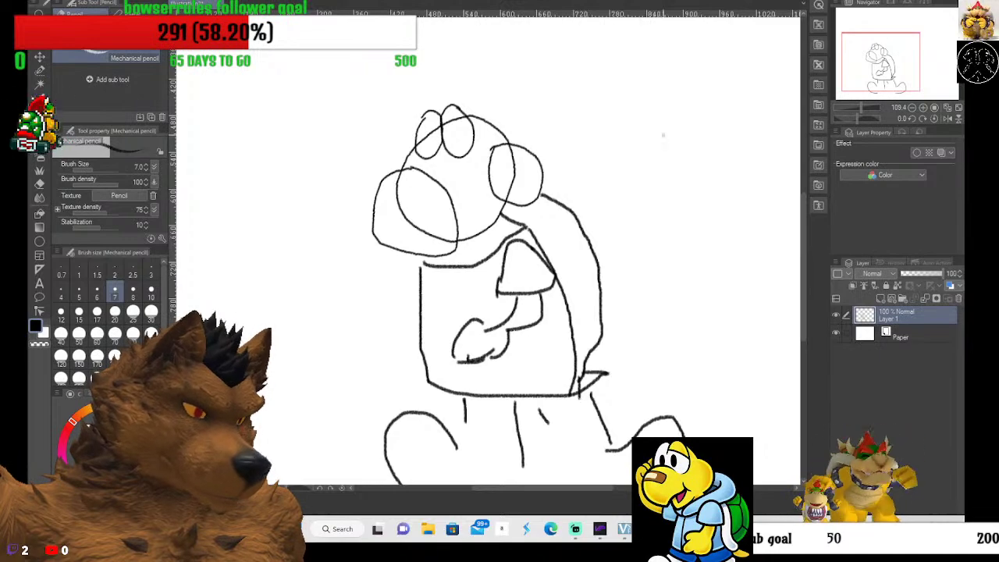
scroll(384, 311, "up", 6)
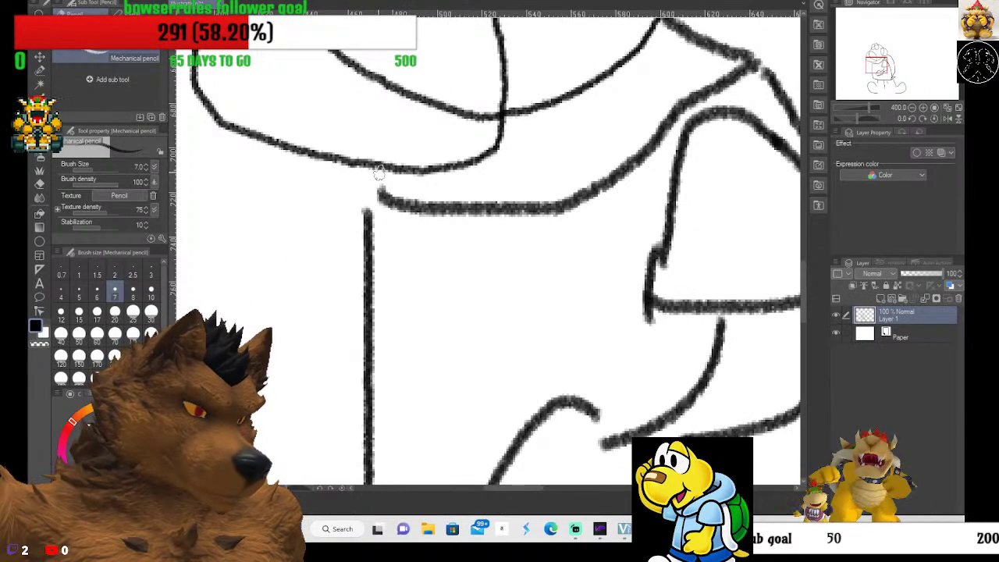
mouse_move(372, 173)
left_mouse_down()
mouse_move(346, 201)
mouse_move(382, 218)
mouse_move(384, 195)
mouse_move(392, 207)
mouse_move(384, 181)
mouse_move(428, 220)
mouse_move(379, 219)
mouse_move(416, 226)
mouse_move(428, 191)
mouse_move(411, 227)
left_mouse_up()
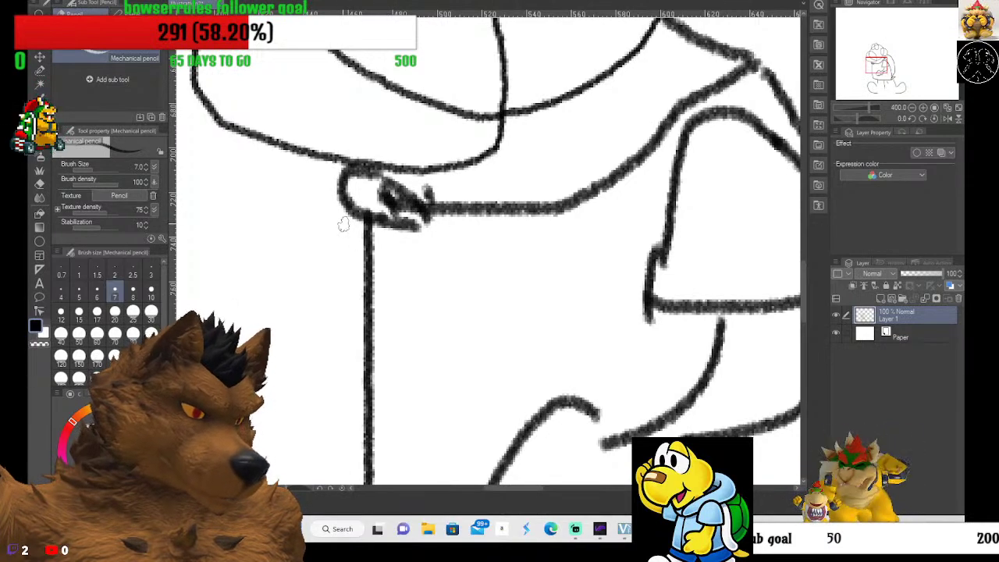
mouse_move(335, 214)
left_mouse_down()
mouse_move(310, 232)
mouse_move(290, 269)
mouse_move(338, 283)
mouse_move(386, 281)
mouse_move(397, 350)
left_mouse_up()
Sketch the far forearm bending from its sleeve across the belly, with a rounded hand meeting the near hand.
scroll(396, 348, "down", 3)
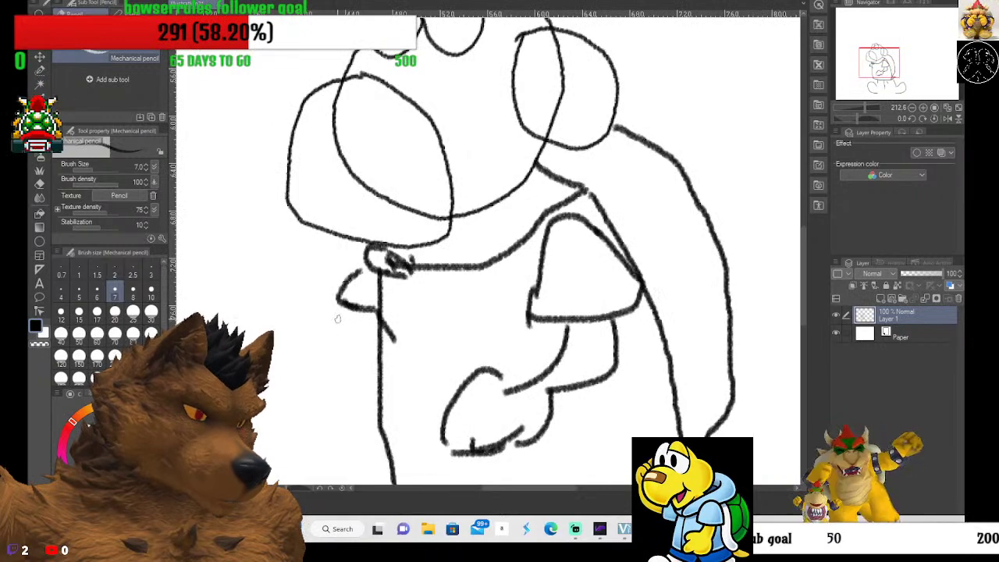
mouse_move(336, 313)
left_mouse_down()
mouse_move(352, 355)
mouse_move(380, 370)
left_mouse_up()
mouse_move(386, 334)
left_mouse_down()
mouse_move(430, 388)
mouse_move(449, 390)
mouse_move(459, 413)
mouse_move(420, 448)
left_mouse_up()
mouse_move(458, 414)
left_mouse_down()
mouse_move(451, 440)
mouse_move(410, 443)
mouse_move(395, 416)
mouse_move(394, 438)
mouse_move(382, 387)
left_mouse_up()
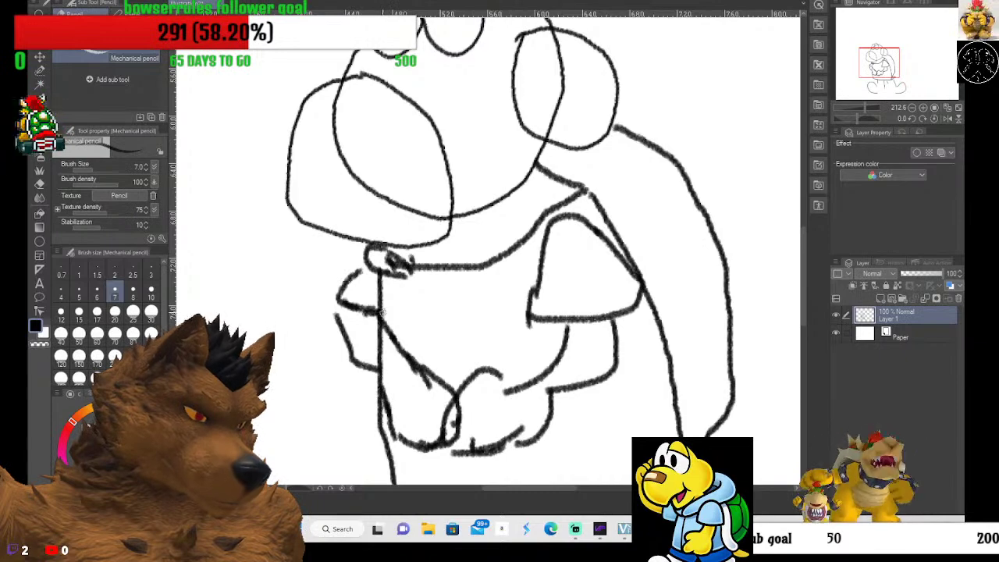
Draw a slanted eyelid line across the front eye, rising toward the second eye.
scroll(488, 295, "down", 1)
scroll(497, 306, "down", 1)
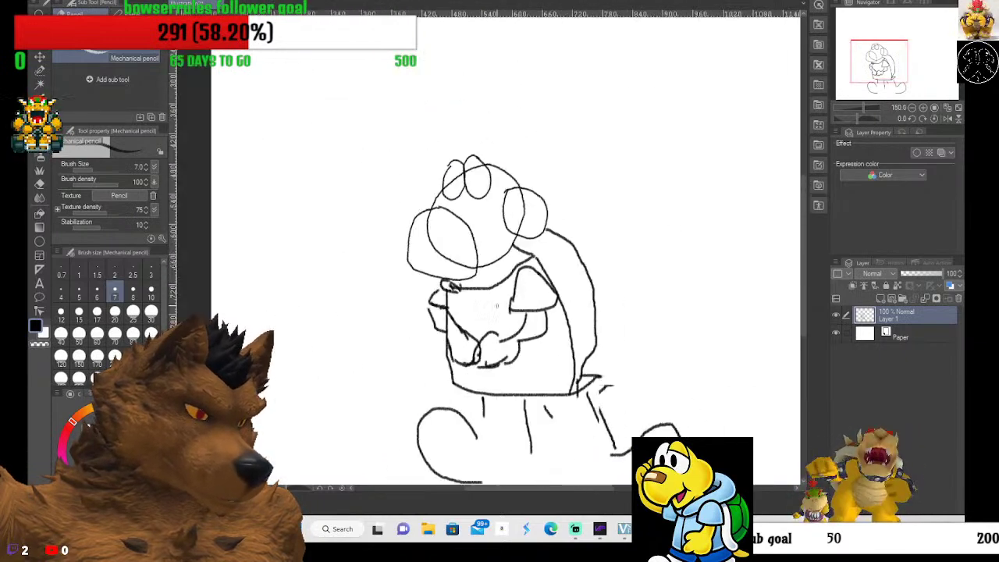
scroll(497, 306, "down", 2)
scroll(497, 306, "down", 1)
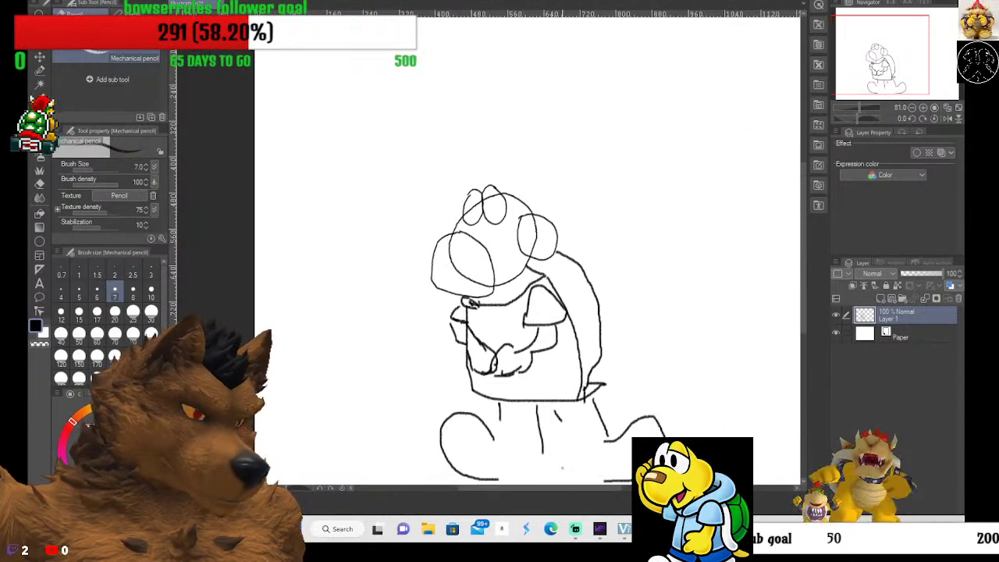
scroll(568, 468, "up", 2)
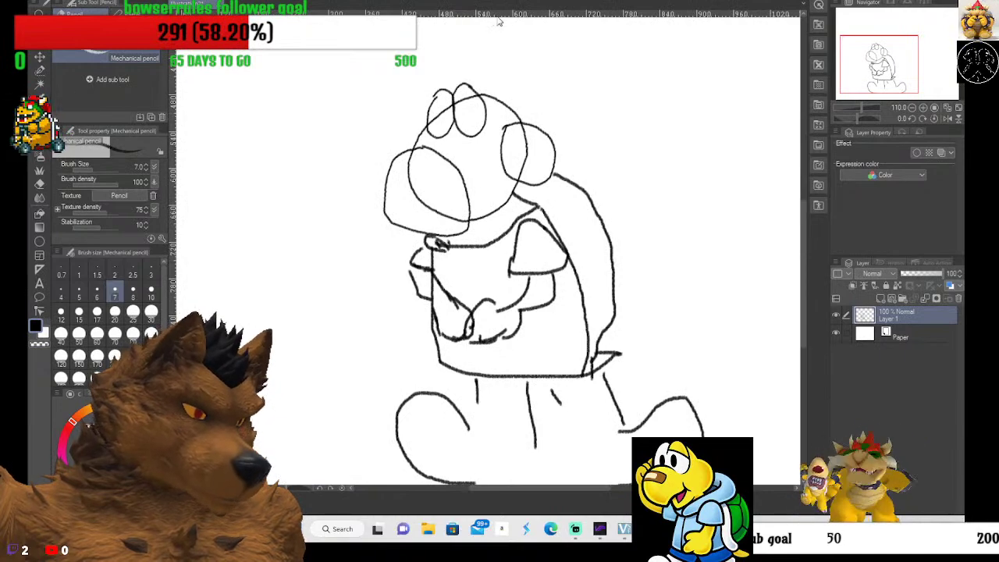
scroll(437, 101, "up", 6)
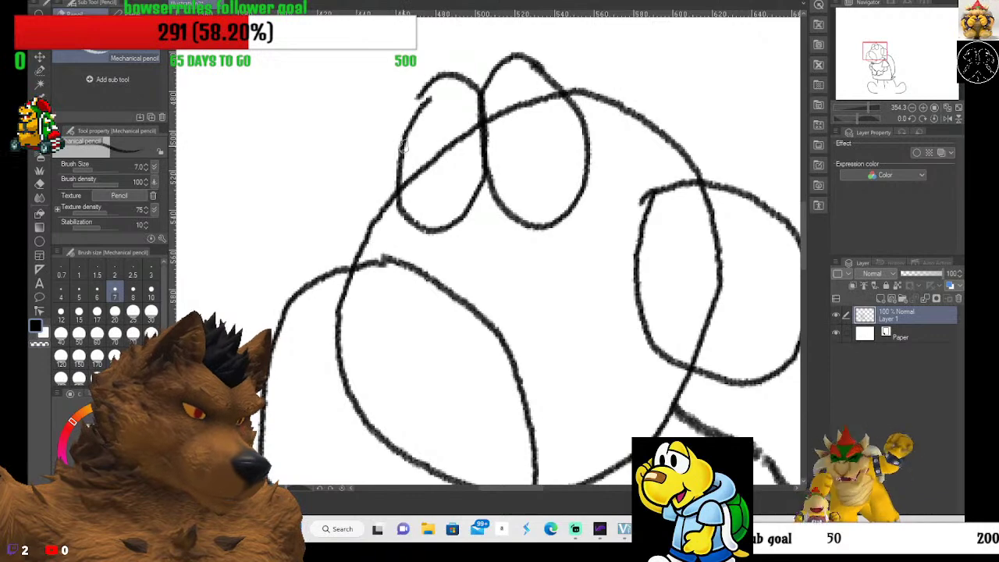
mouse_move(404, 147)
left_mouse_down()
mouse_move(476, 133)
mouse_move(477, 142)
left_mouse_up()
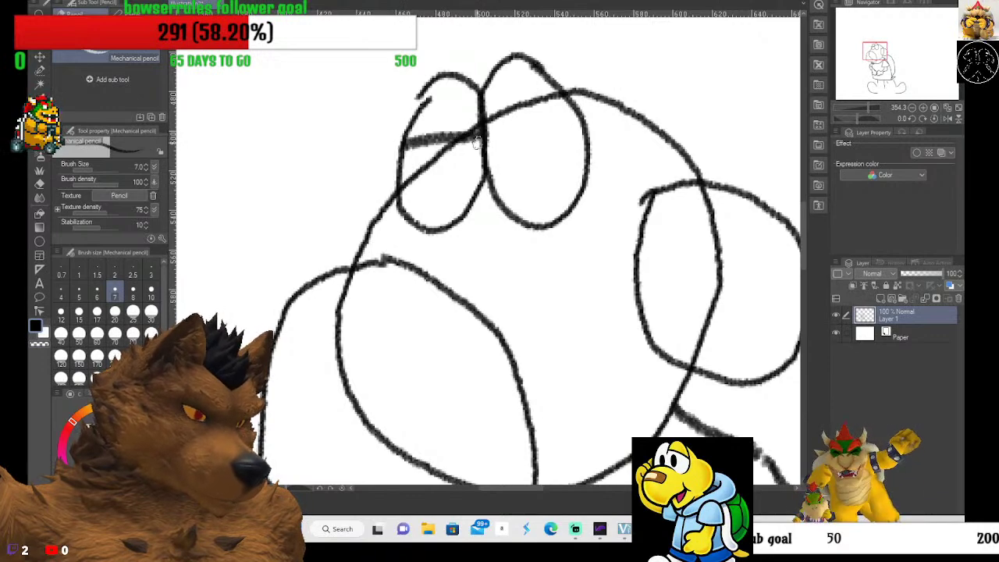
scroll(477, 142, "down", 2)
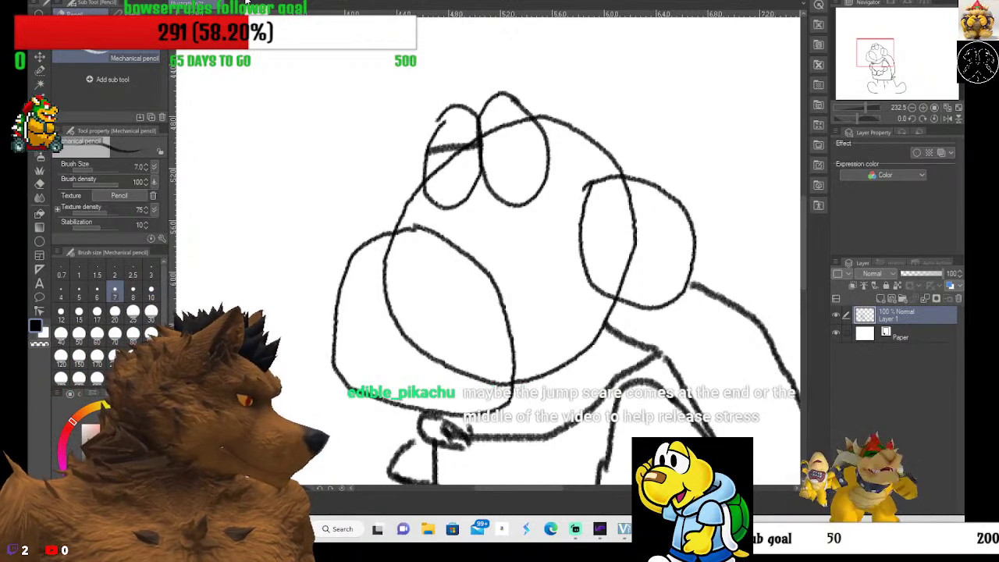
key("ctrl+z")
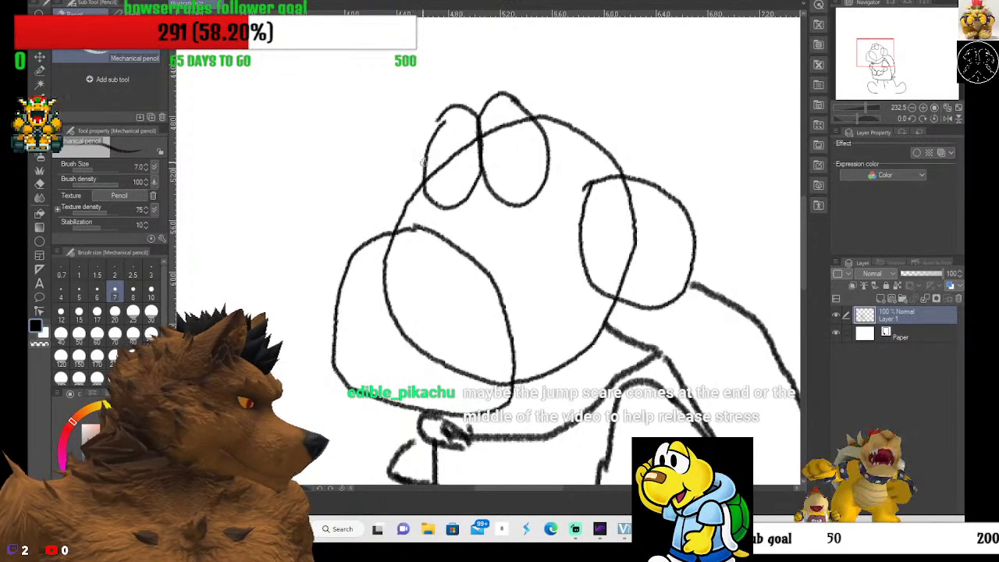
left_click_drag(422, 162, 481, 140)
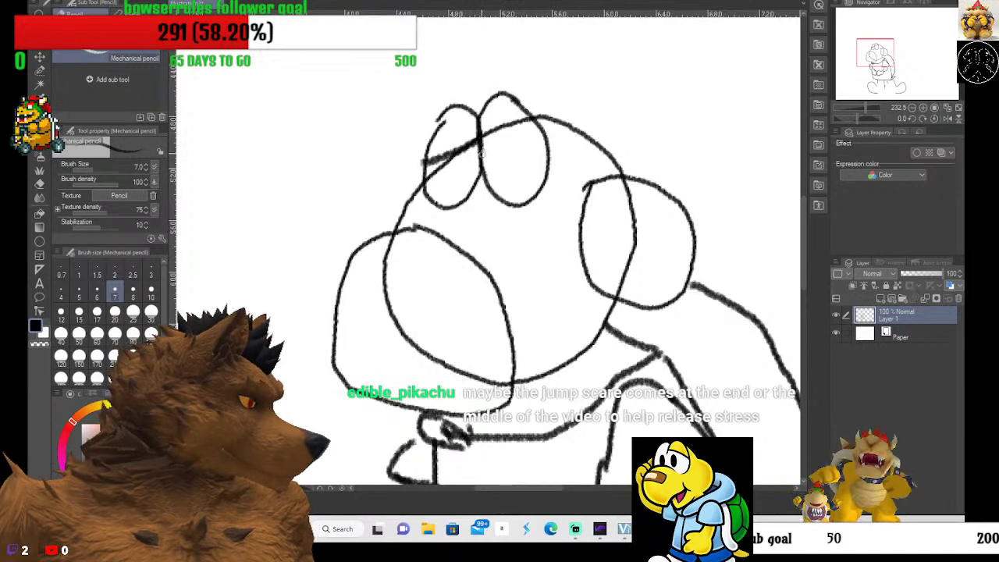
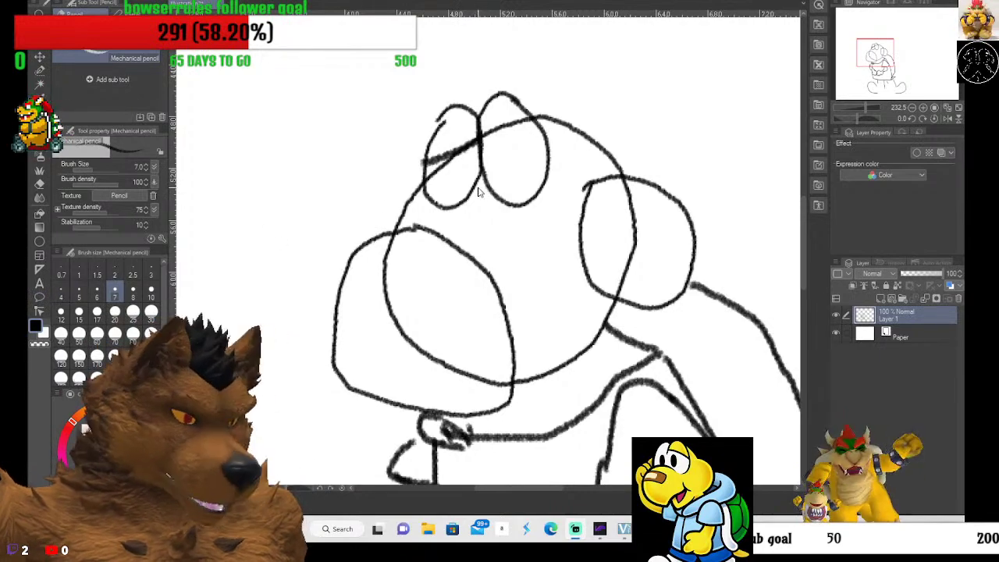
left_click(98, 291)
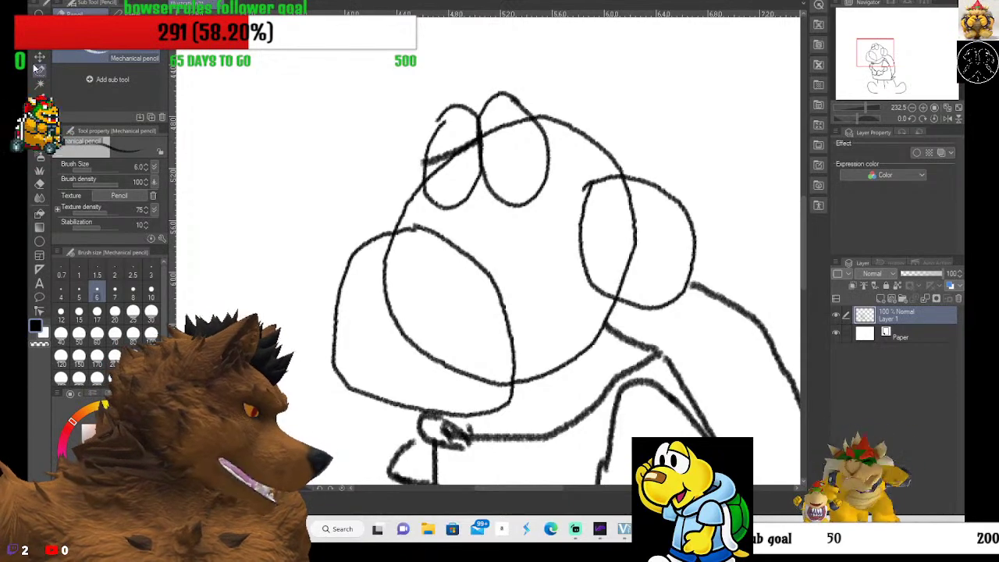
left_click(40, 241)
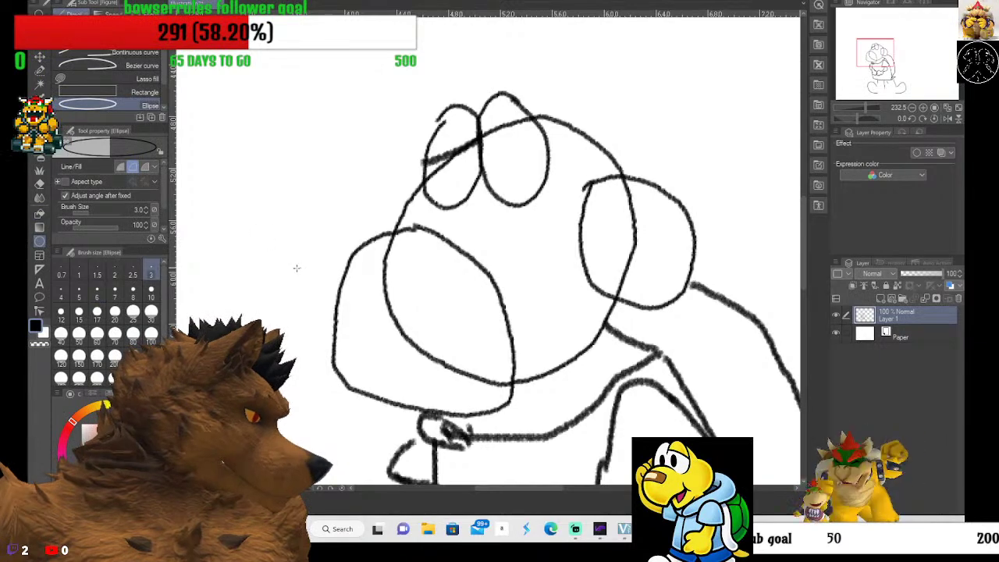
left_click_drag(335, 227, 301, 226)
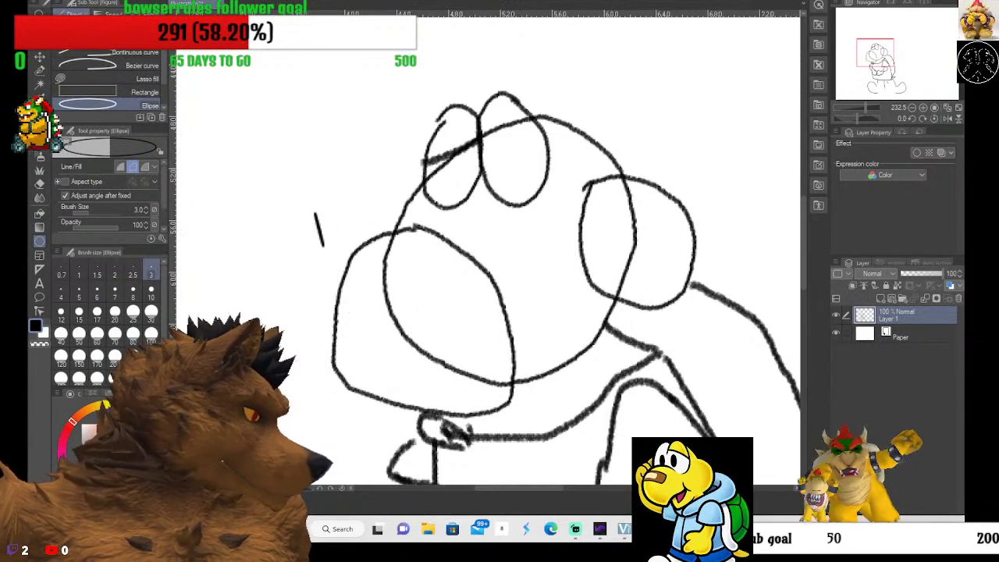
key("Escape")
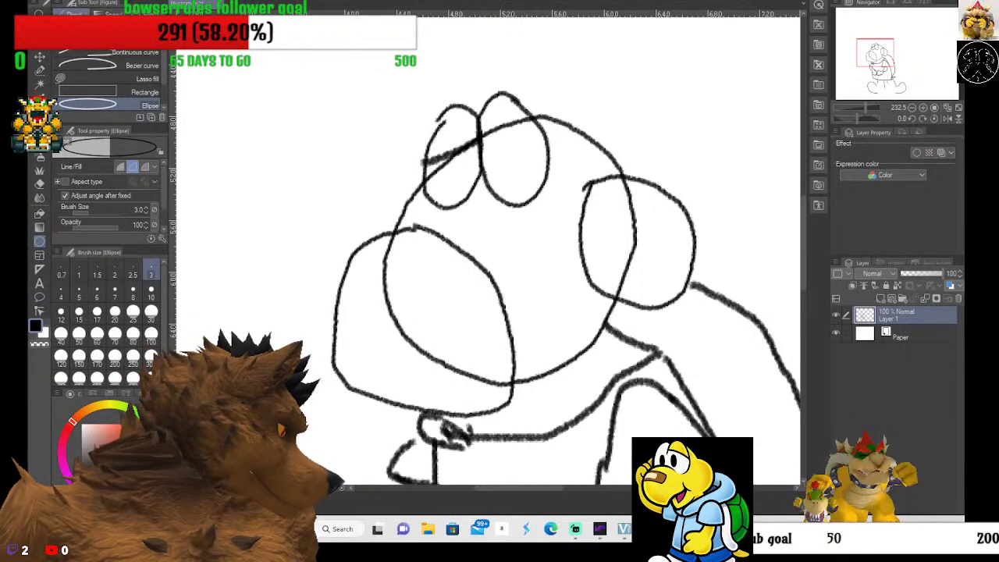
left_click(44, 72)
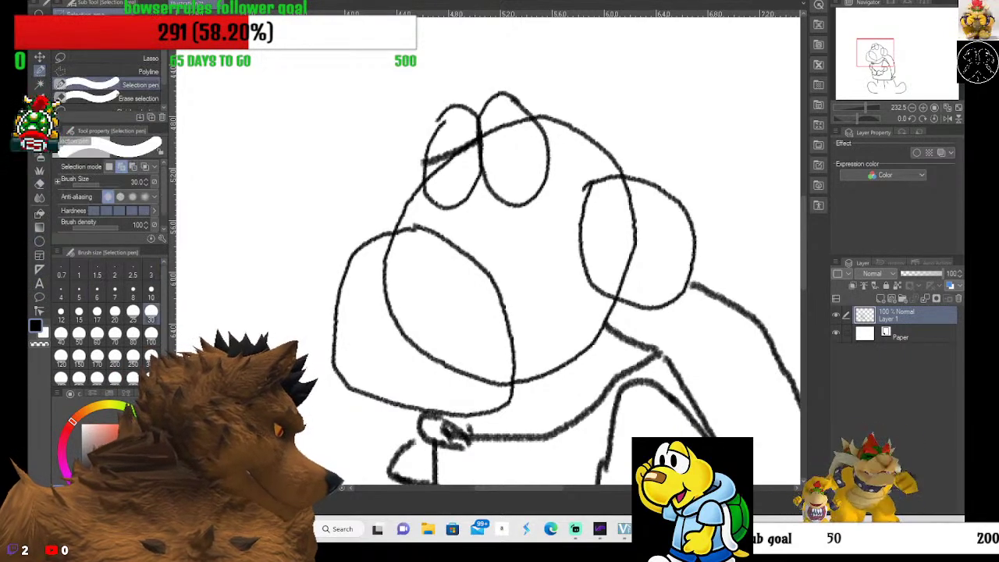
left_click(40, 212)
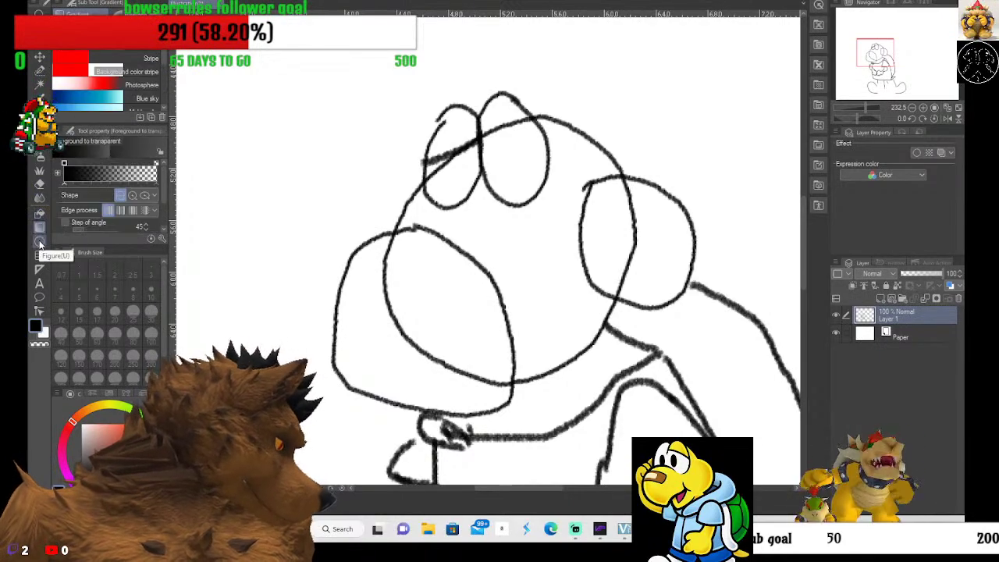
left_click(40, 242)
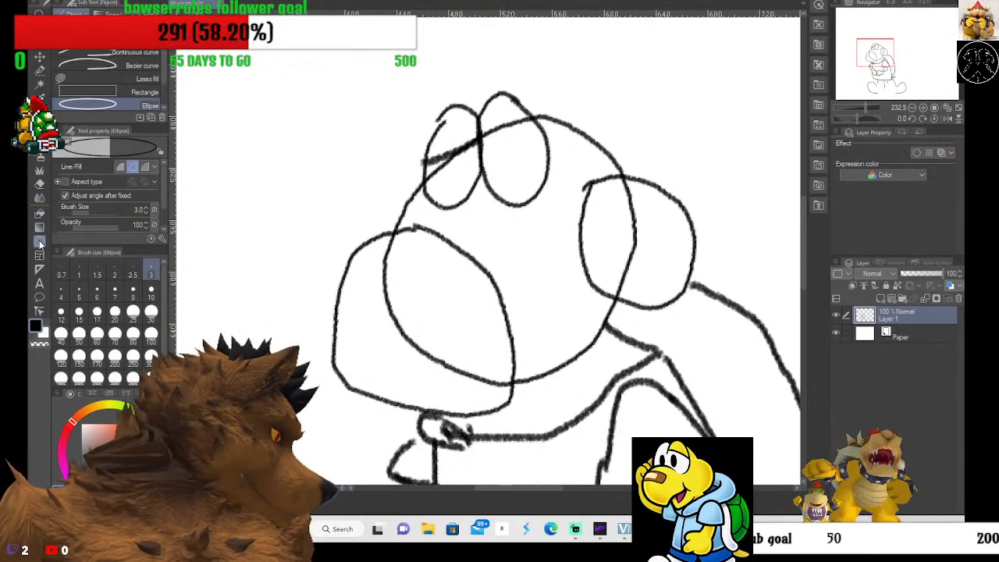
left_click(117, 14)
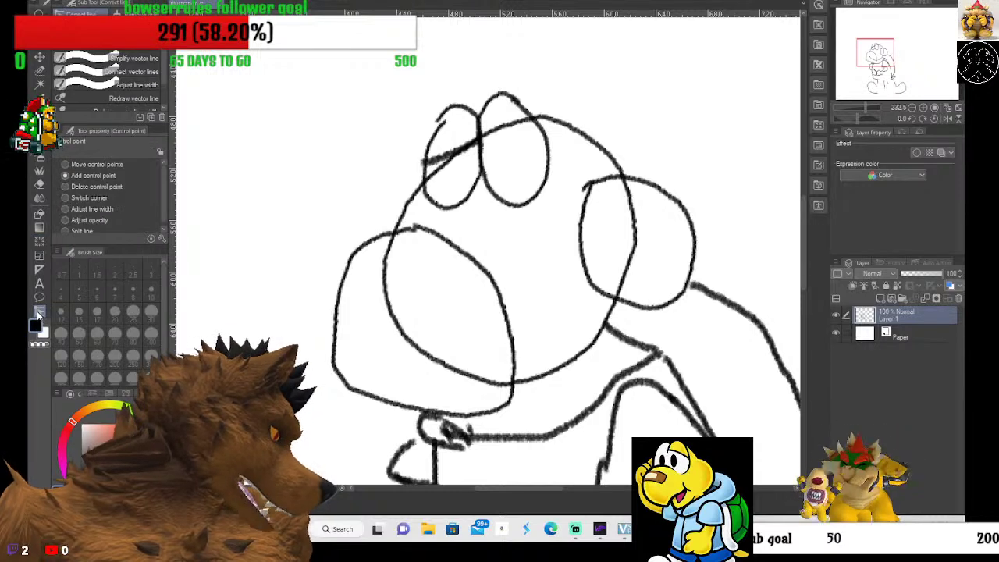
left_click(38, 285)
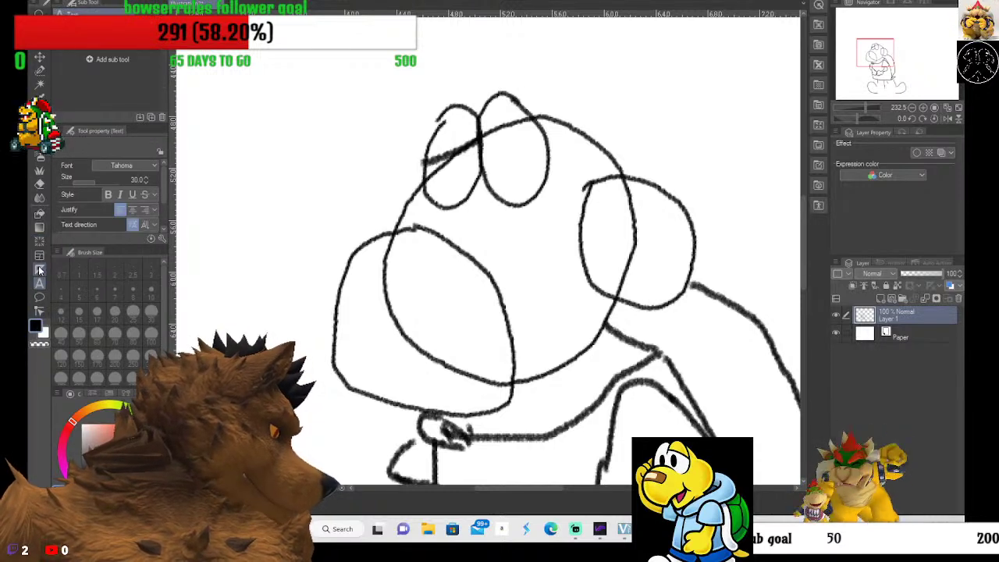
left_click(38, 266)
left_click(40, 242)
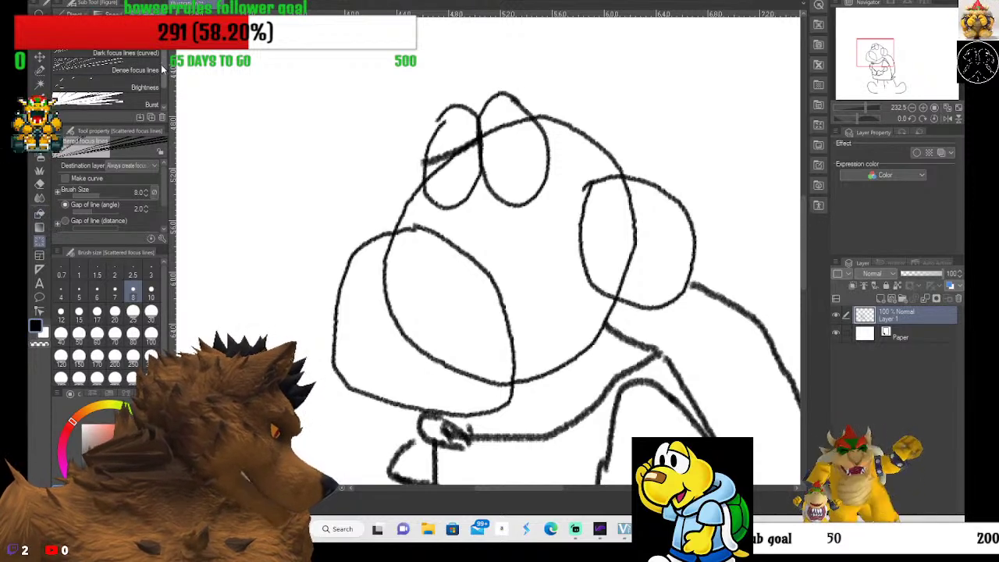
scroll(109, 78, "down", 2)
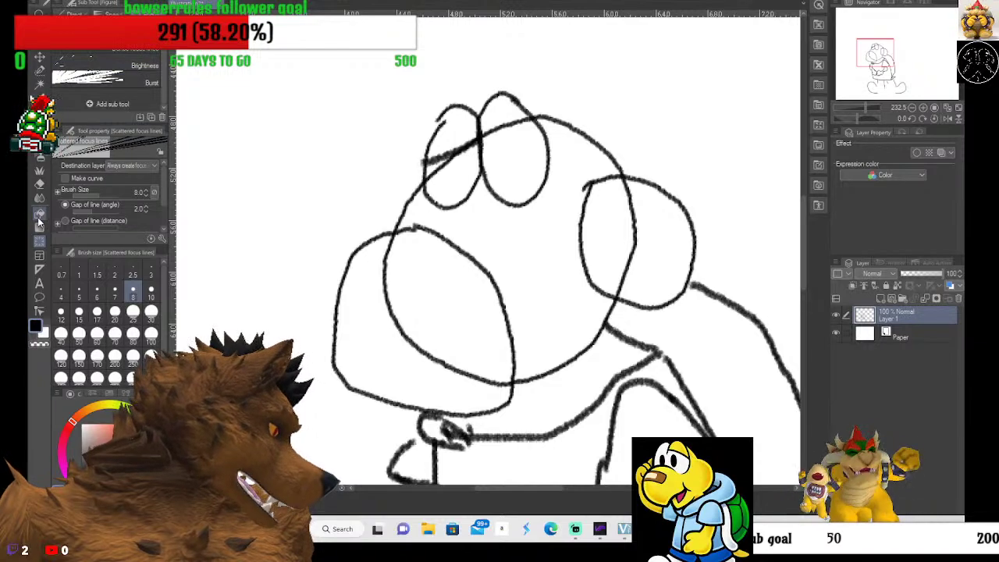
left_click(38, 258)
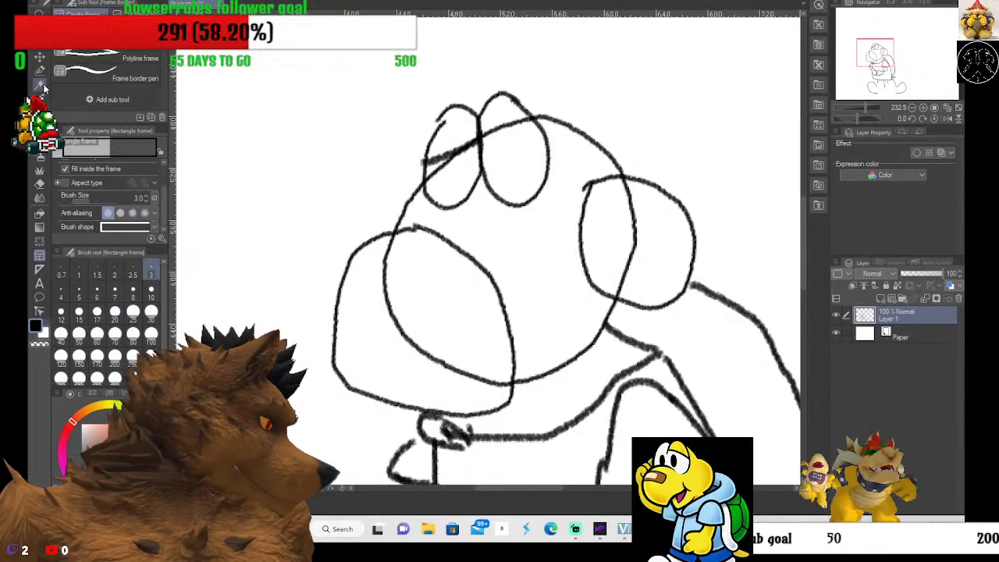
Shift the whole sketch layer up and to the left on the canvas with the Move layer tool.
left_click(39, 60)
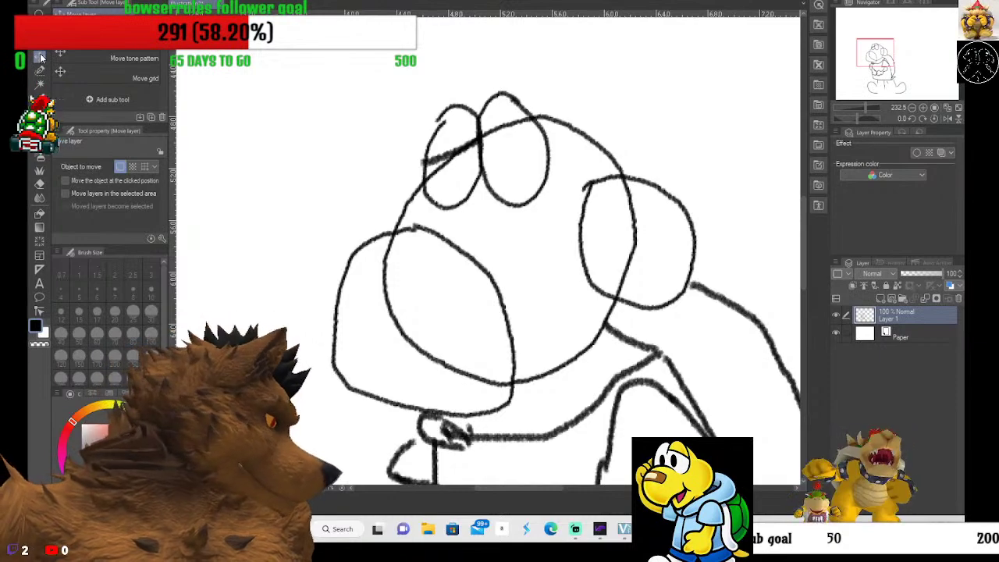
left_click(112, 75)
left_click(116, 59)
left_click(117, 38)
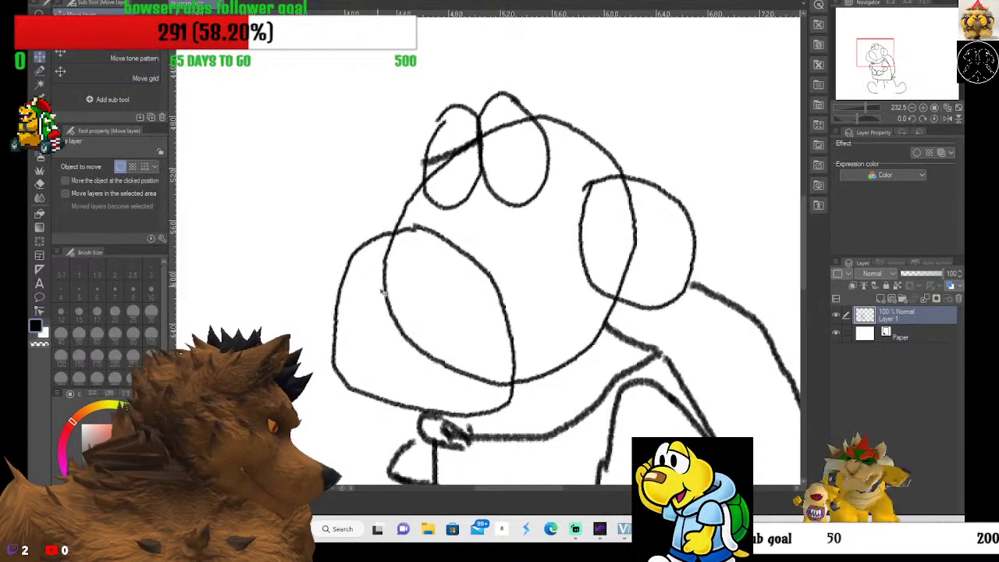
mouse_move(359, 259)
left_mouse_down()
mouse_move(356, 250)
mouse_move(332, 268)
mouse_move(343, 205)
mouse_move(297, 193)
mouse_move(313, 202)
left_mouse_up()
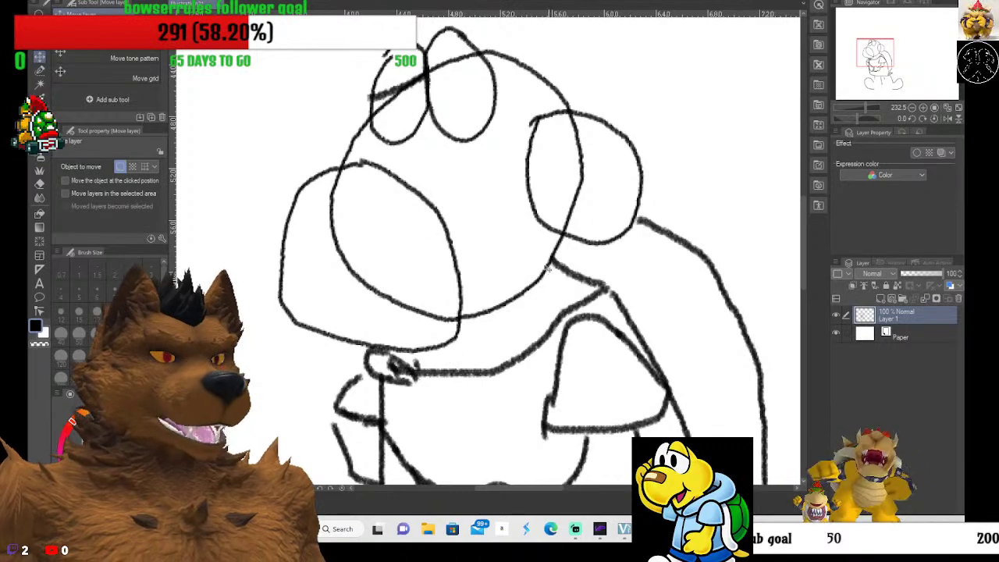
Nudge the sketch layer a little further up and to the left using the Object operation tool.
left_click(39, 57)
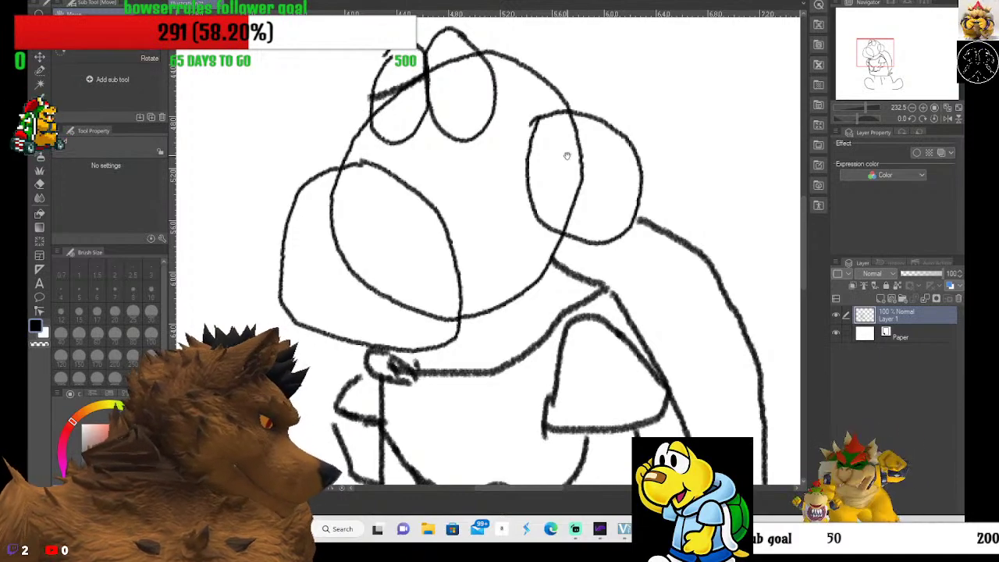
mouse_move(565, 156)
left_mouse_down()
mouse_move(578, 223)
mouse_move(535, 99)
mouse_move(470, 221)
mouse_move(443, 178)
mouse_move(405, 257)
left_mouse_up()
scroll(536, 98, "down", 6)
scroll(395, 258, "up", 2)
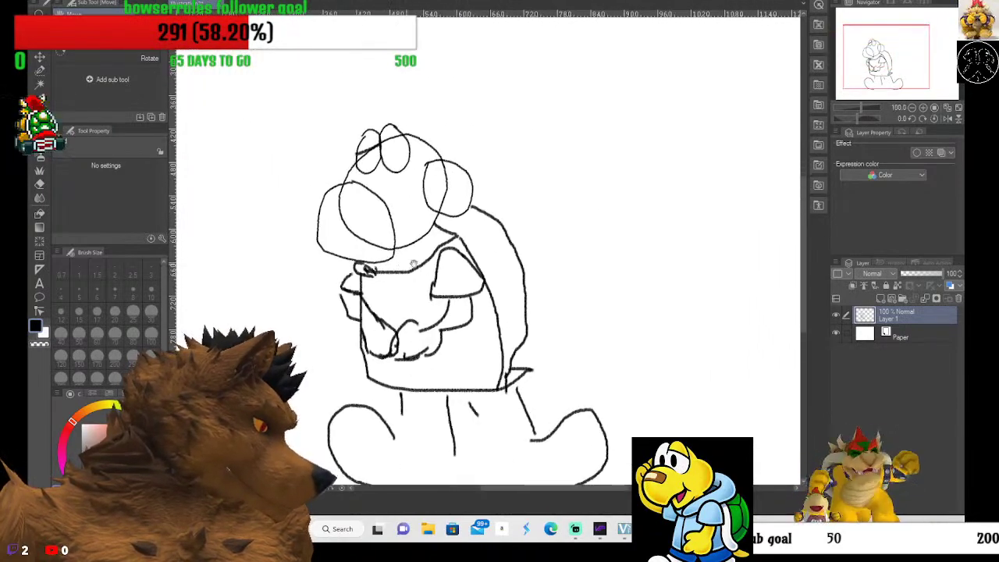
left_click_drag(593, 219, 596, 194)
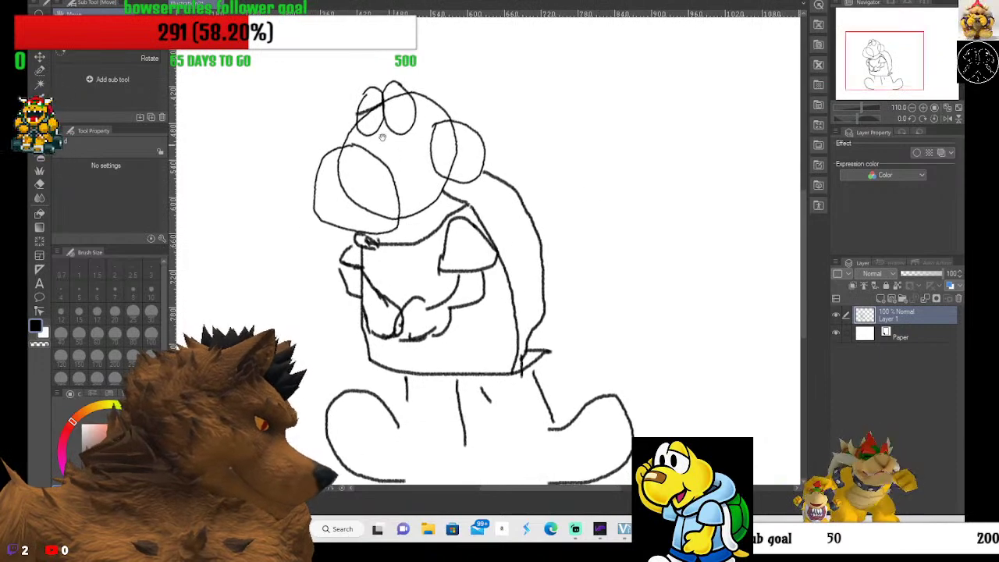
scroll(385, 114, "up", 2)
scroll(384, 114, "up", 3)
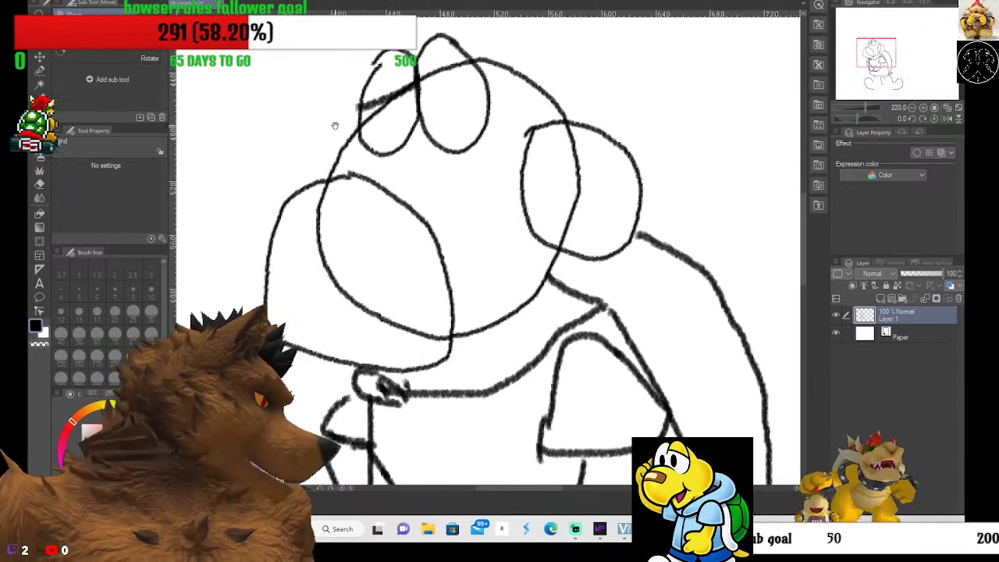
left_click(40, 54)
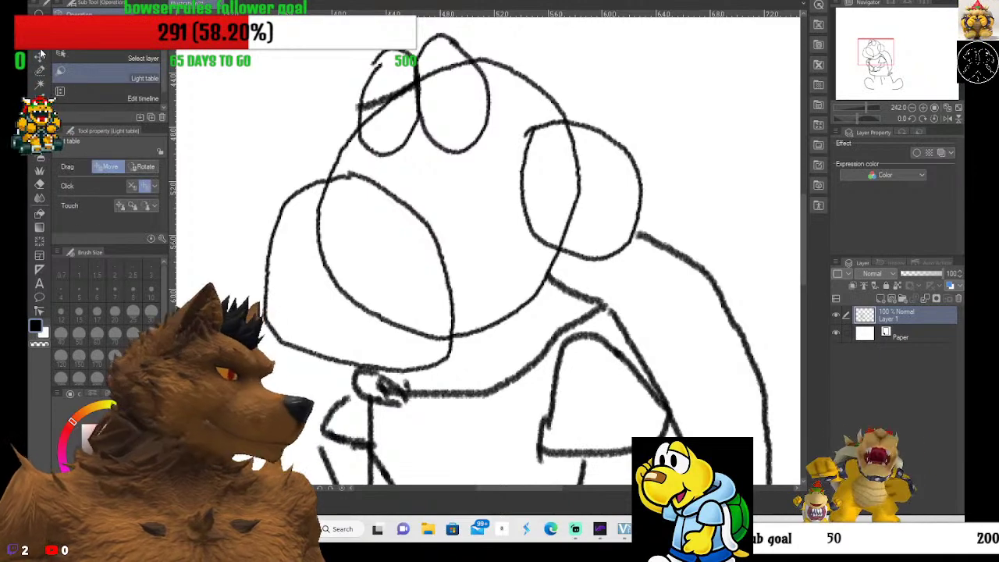
left_click(97, 48)
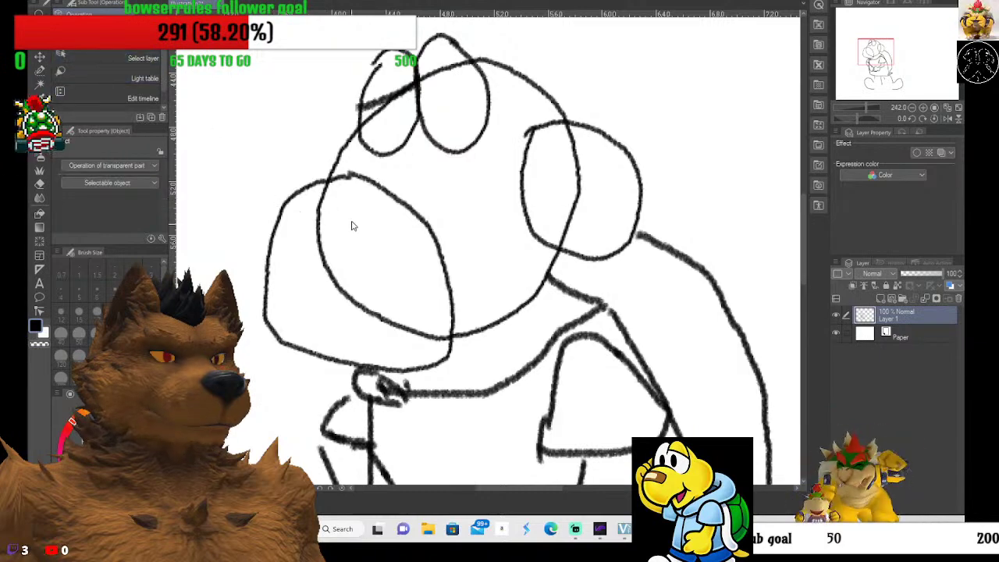
mouse_move(351, 226)
left_mouse_down()
mouse_move(457, 284)
mouse_move(257, 189)
mouse_move(319, 141)
left_mouse_up()
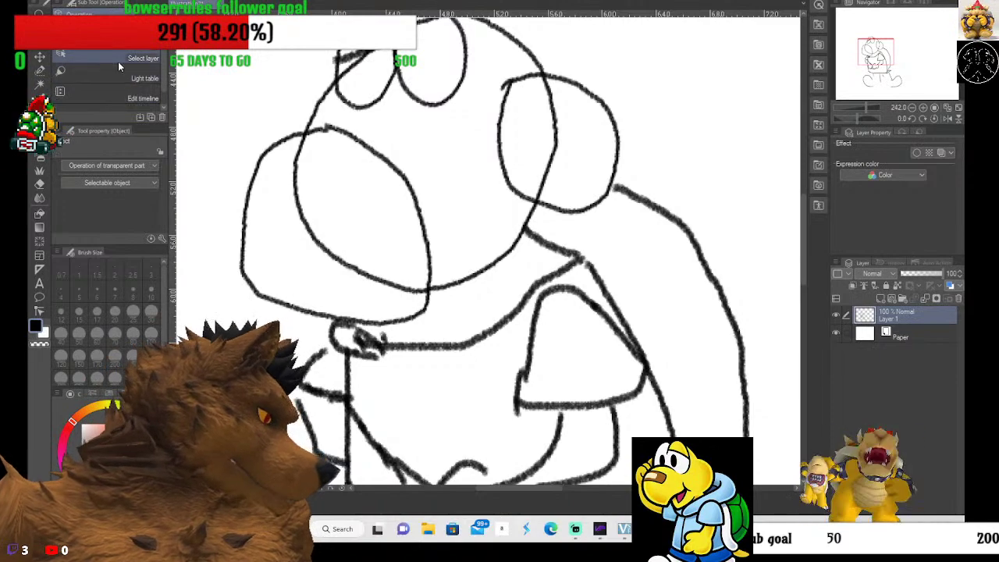
left_click(119, 58)
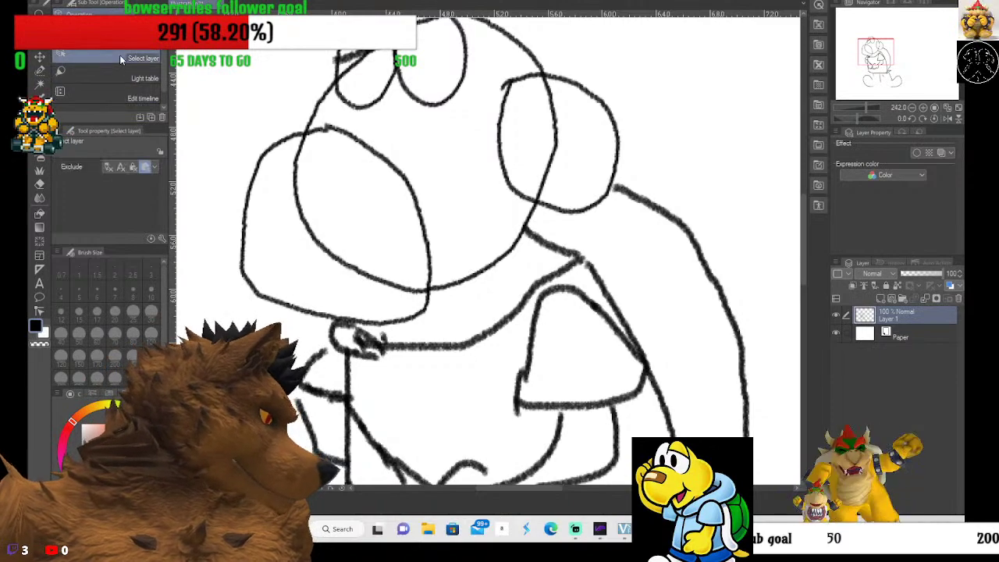
Erase the muzzle outline overlapping the head circle with the Hard eraser at size 20, keeping the head circle intact.
left_click(41, 183)
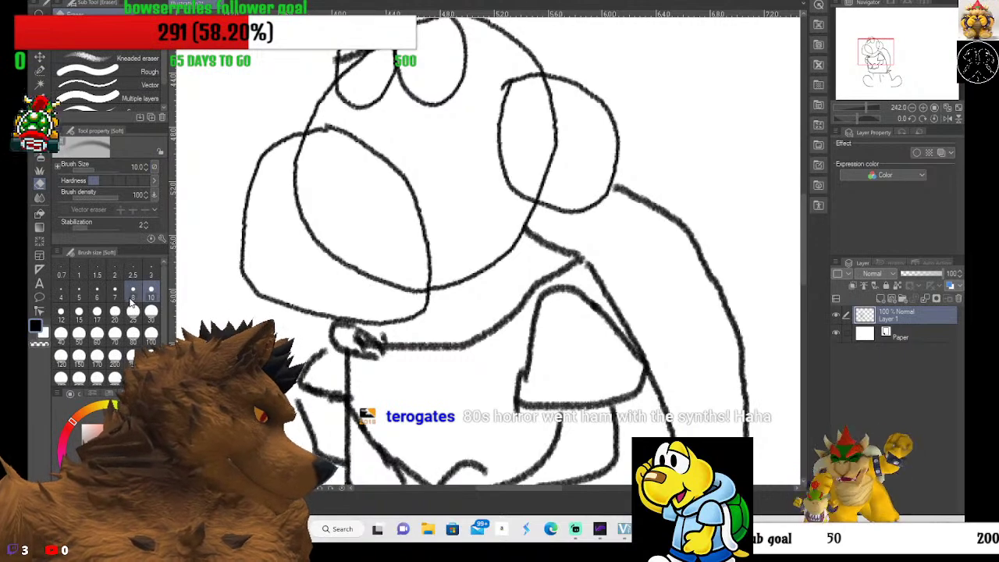
left_click(93, 31)
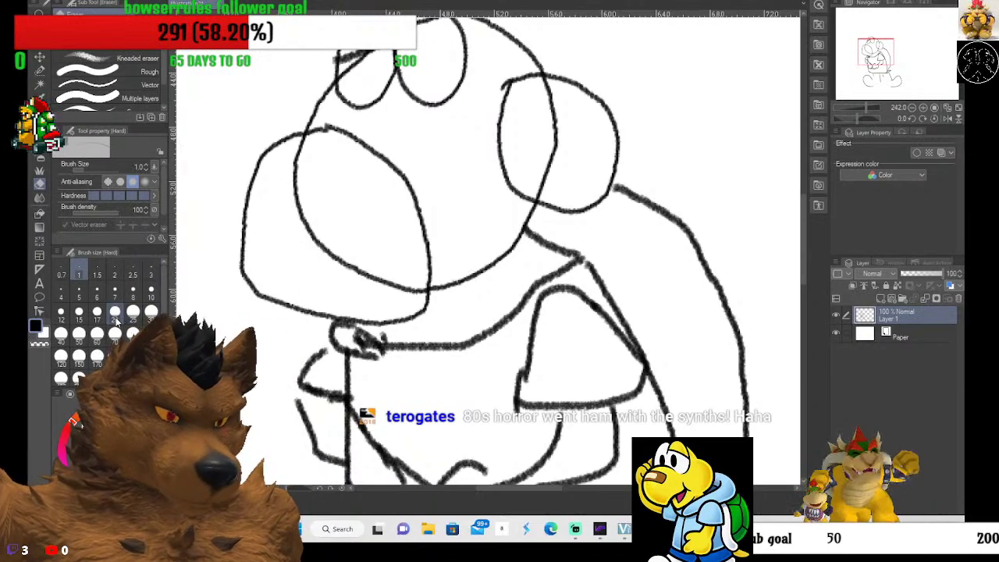
left_click(115, 313)
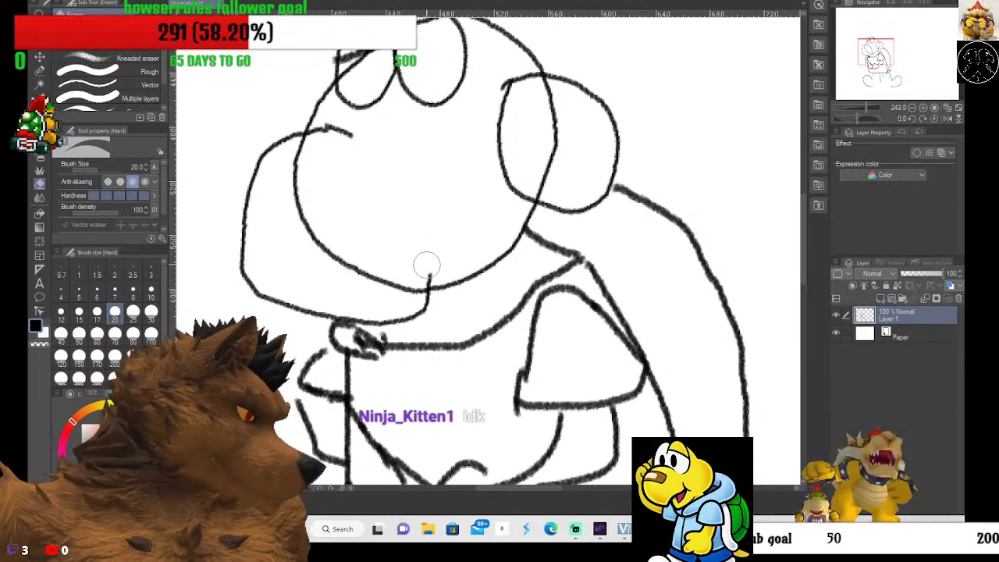
mouse_move(440, 304)
left_mouse_down()
mouse_move(387, 317)
mouse_move(297, 306)
mouse_move(243, 283)
mouse_move(239, 189)
mouse_move(258, 141)
mouse_move(268, 126)
mouse_move(254, 201)
mouse_move(279, 131)
mouse_move(279, 142)
mouse_move(311, 122)
mouse_move(352, 134)
mouse_move(319, 134)
left_mouse_up()
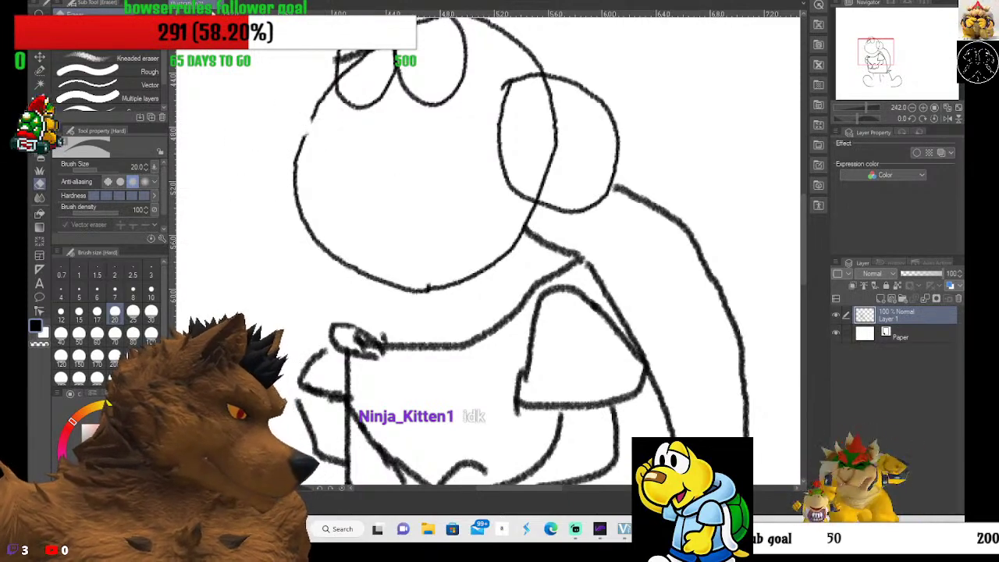
key("ctrl+z")
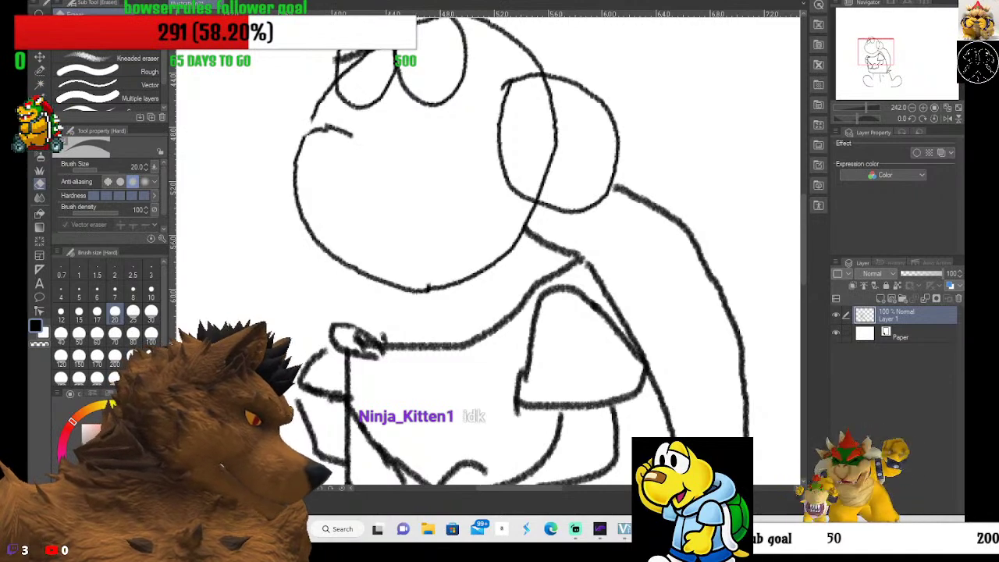
mouse_move(308, 133)
left_mouse_down()
mouse_move(404, 319)
mouse_move(363, 312)
left_mouse_up()
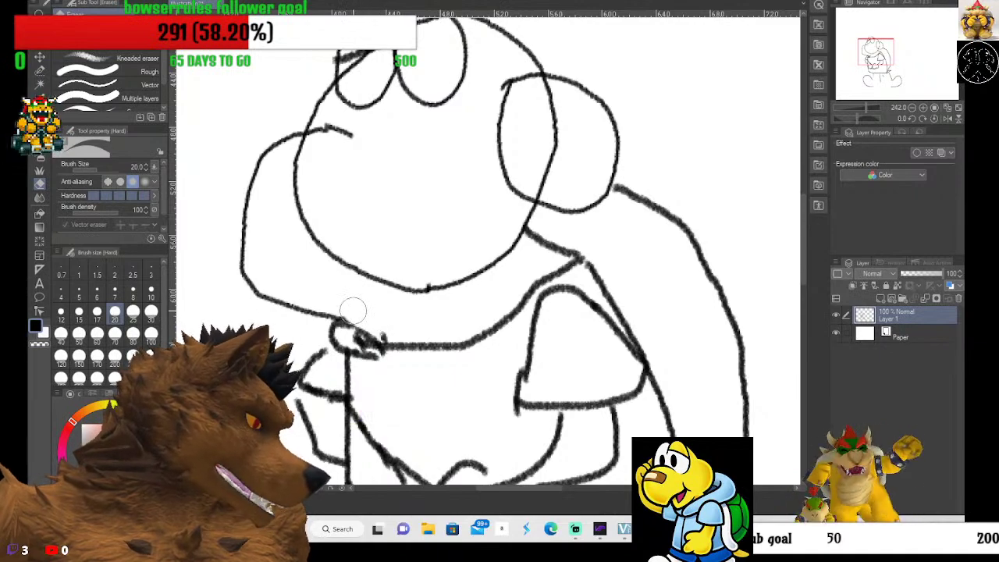
mouse_move(352, 307)
left_mouse_down()
mouse_move(270, 307)
mouse_move(248, 282)
mouse_move(244, 208)
mouse_move(283, 143)
left_mouse_up()
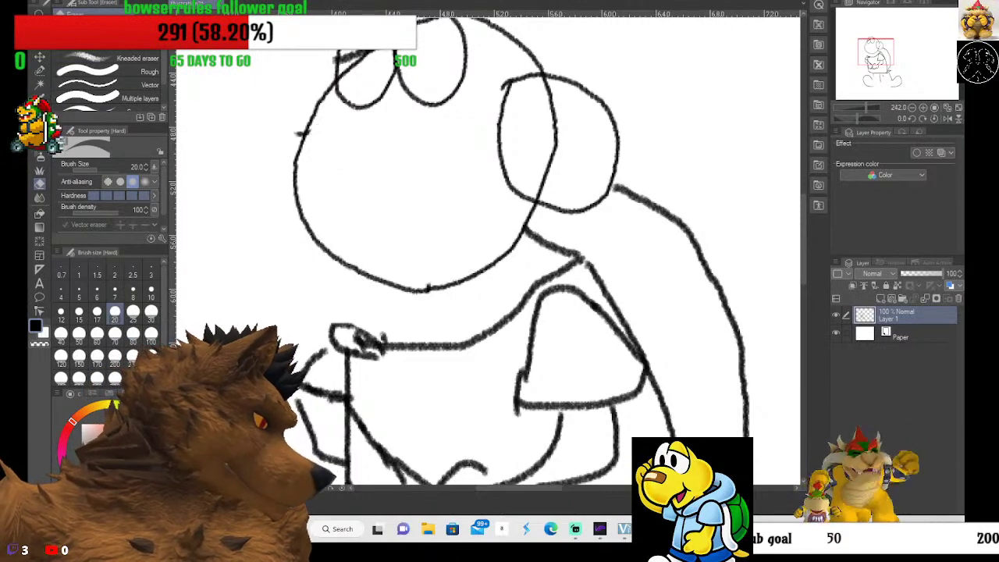
Clean the leftover muzzle stubs off the head circle's front and lower edges with the Hard eraser at size 8.
left_click(132, 291)
scroll(323, 148, "up", 1)
scroll(279, 123, "up", 3)
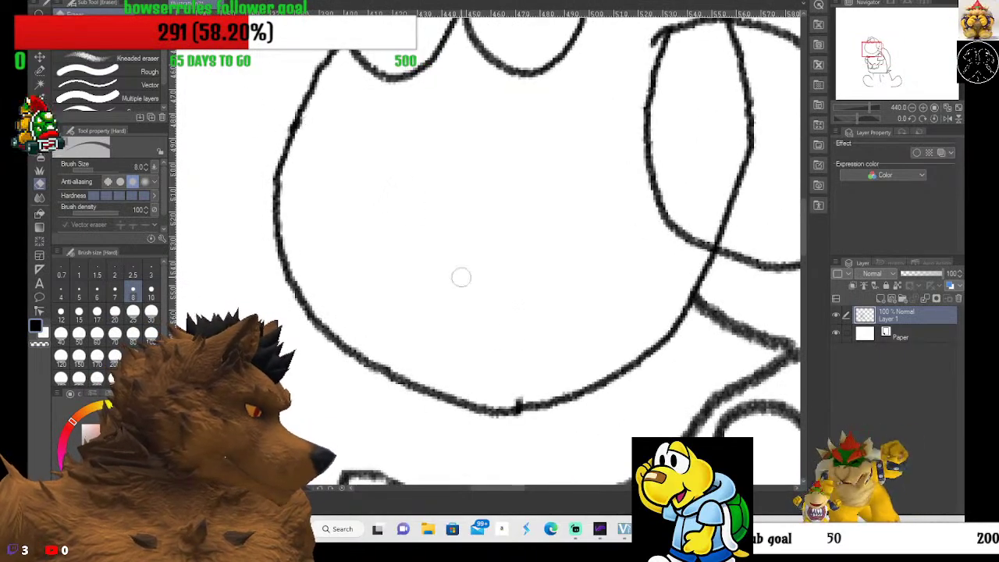
scroll(493, 358, "down", 2)
scroll(520, 394, "up", 1)
scroll(528, 398, "up", 4)
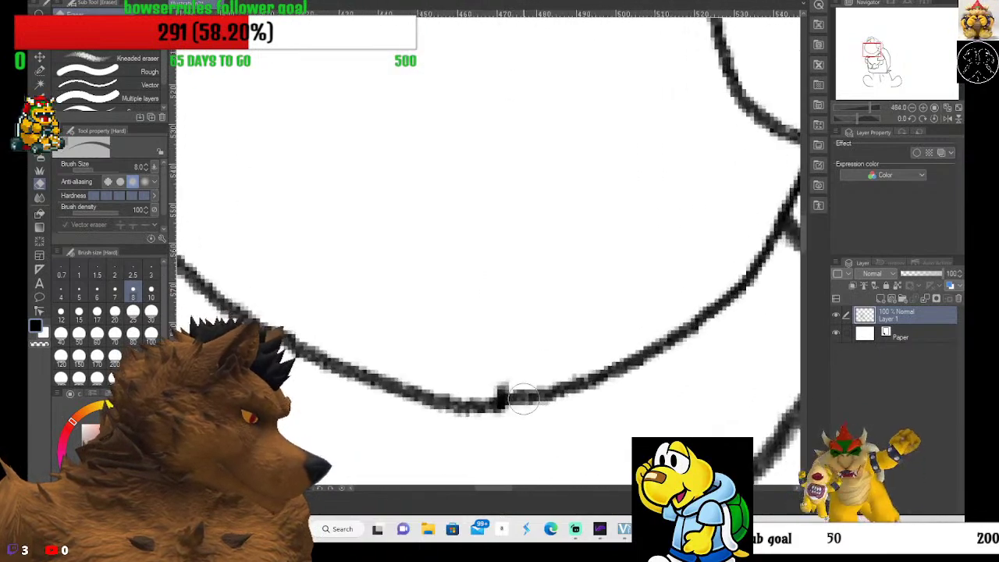
scroll(491, 234, "down", 5)
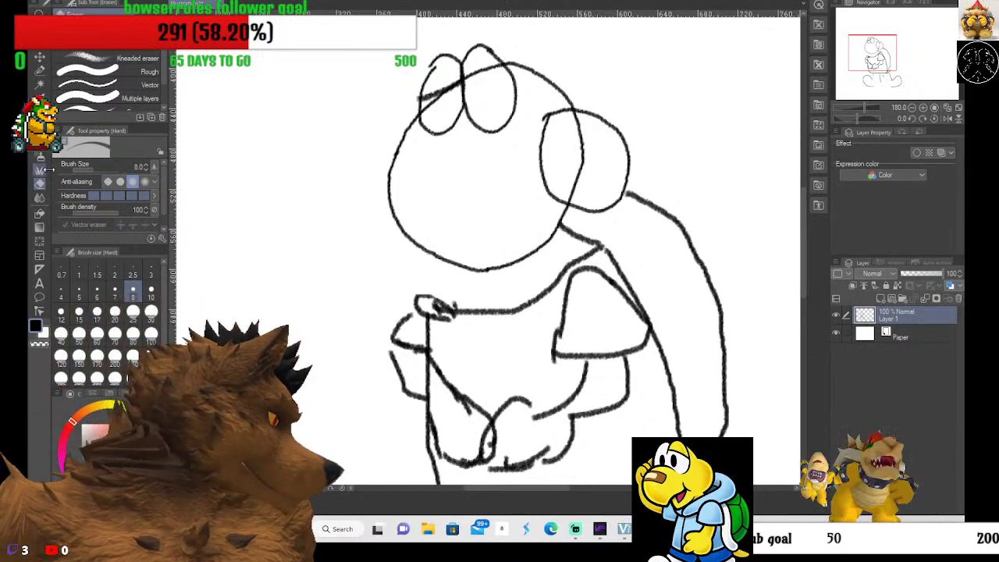
Redraw the muzzle with the Mechanical pencil at size 7, curving forward from beneath the eyes, around the chin and up to the cheek.
key("p")
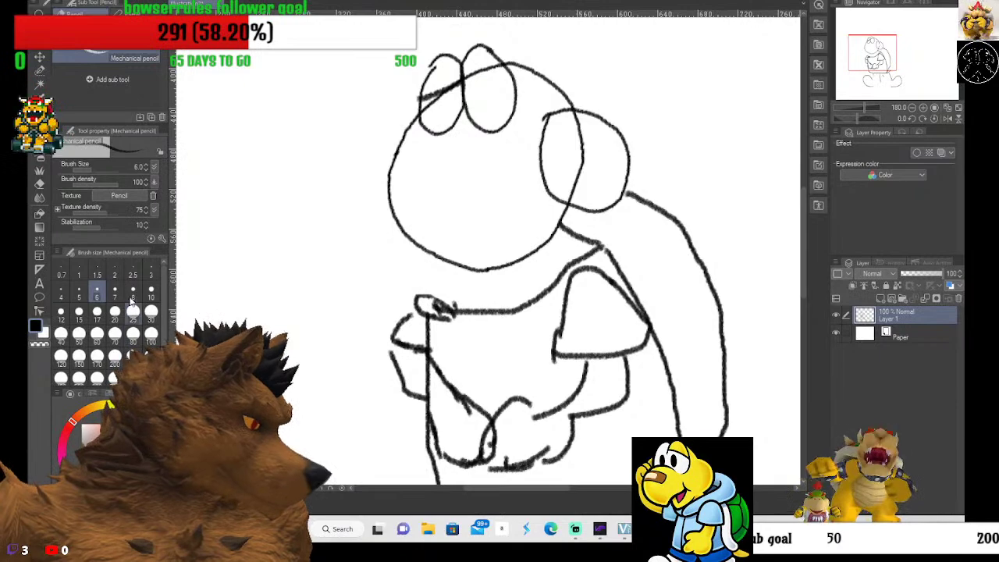
key("bracketright")
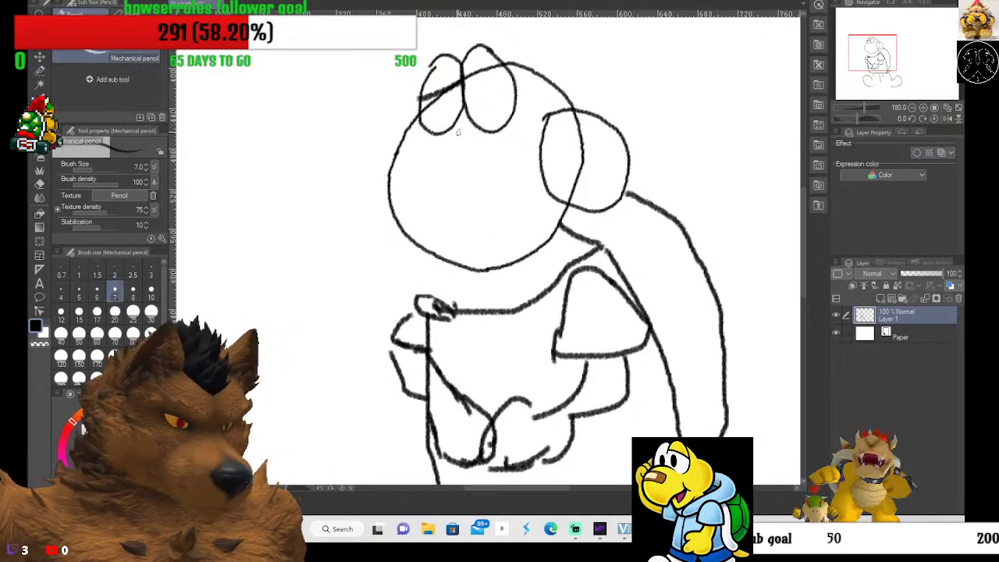
mouse_move(484, 135)
left_mouse_down()
mouse_move(396, 128)
mouse_move(353, 155)
mouse_move(348, 185)
left_mouse_up()
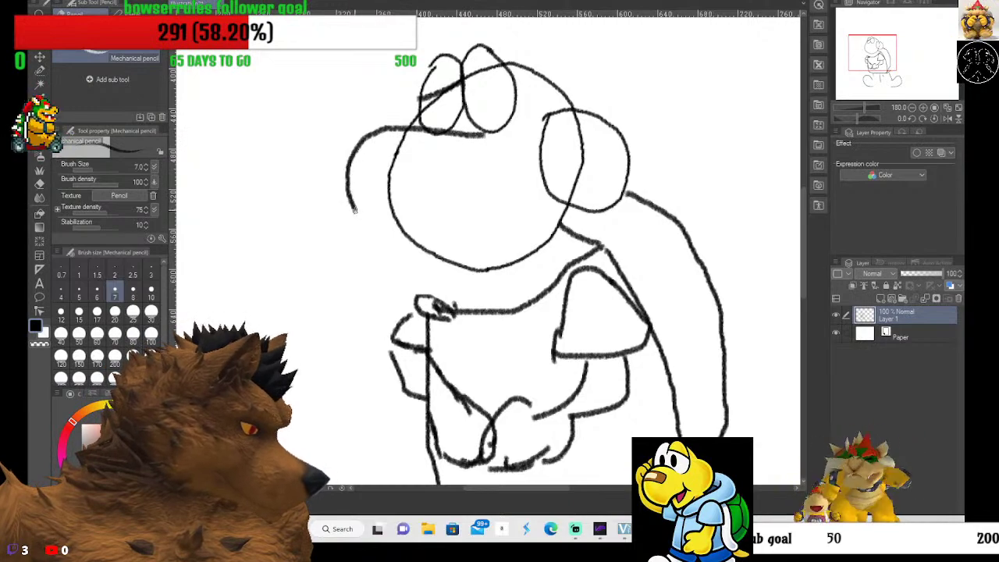
mouse_move(361, 235)
left_mouse_down()
mouse_move(381, 259)
mouse_move(412, 269)
mouse_move(484, 269)
mouse_move(506, 254)
left_mouse_up()
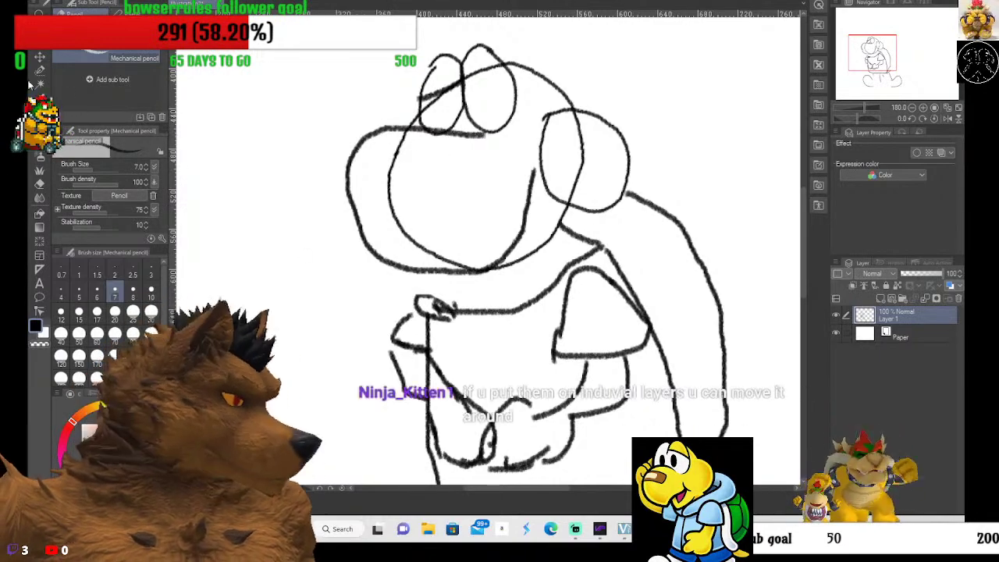
Erase the part of the head circle that runs through the muzzle, up to its upper outline, with the Hard eraser at size 10.
key("e")
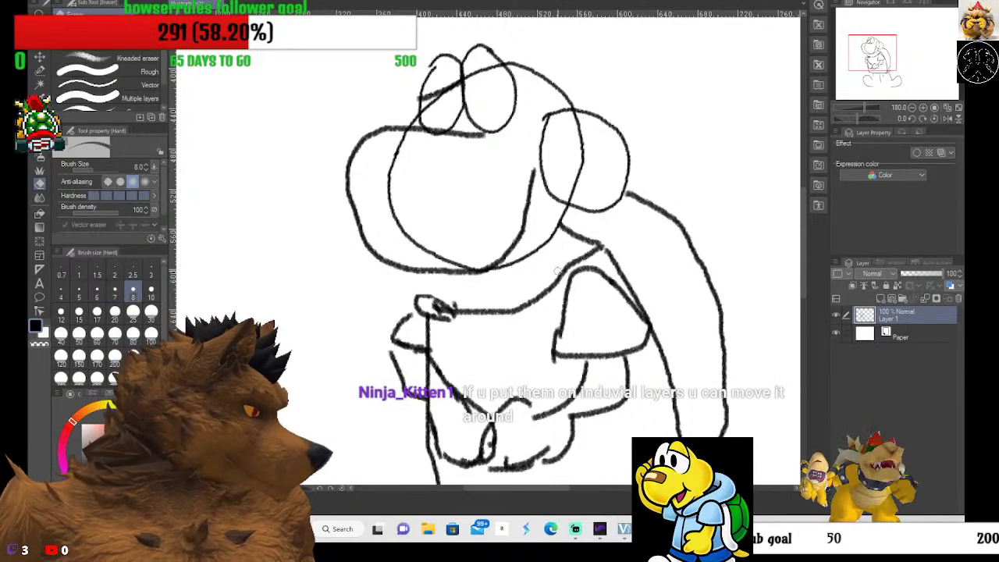
scroll(392, 235, "up", 5)
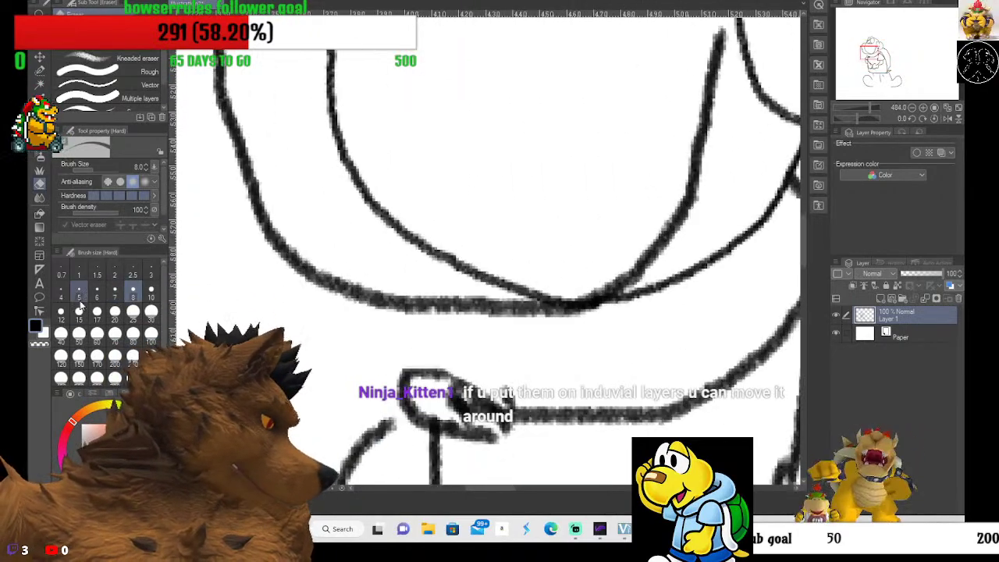
left_click(151, 294)
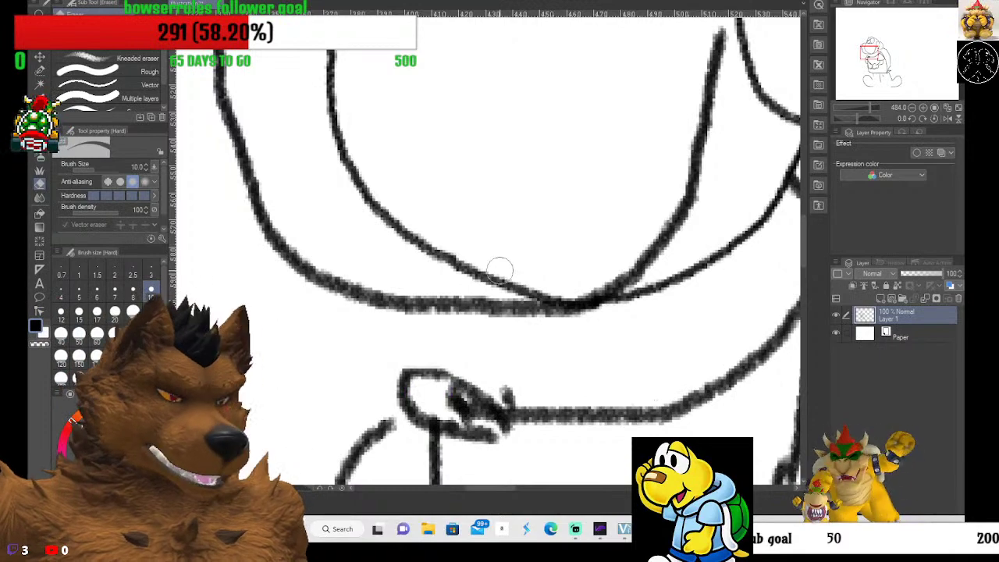
mouse_move(493, 263)
left_mouse_down()
mouse_move(517, 266)
mouse_move(481, 273)
mouse_move(522, 274)
mouse_move(473, 278)
mouse_move(530, 276)
mouse_move(493, 283)
mouse_move(525, 284)
left_mouse_up()
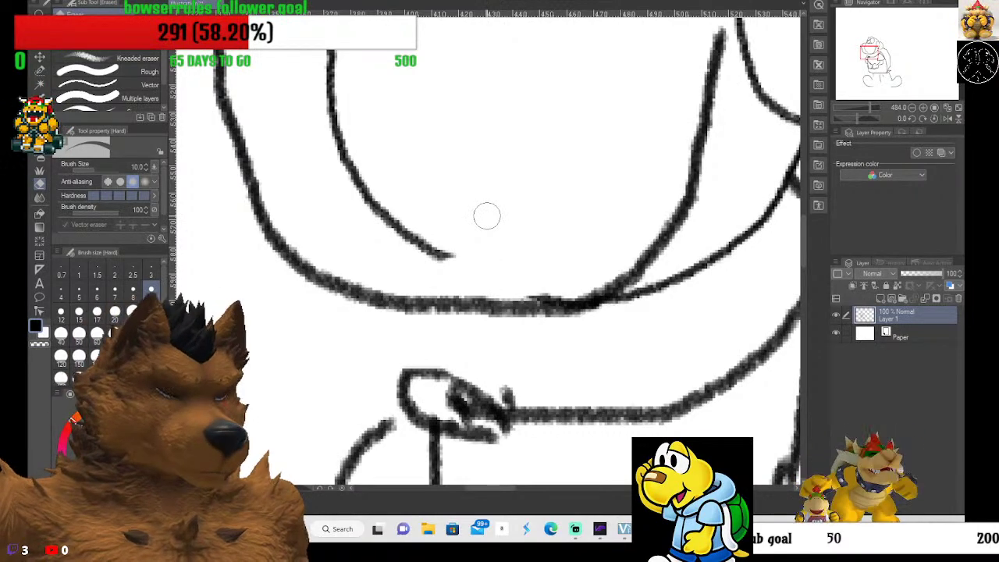
mouse_move(408, 217)
left_mouse_down()
mouse_move(401, 229)
mouse_move(445, 243)
mouse_move(408, 235)
mouse_move(354, 195)
mouse_move(382, 158)
left_mouse_up()
scroll(385, 157, "up", 2)
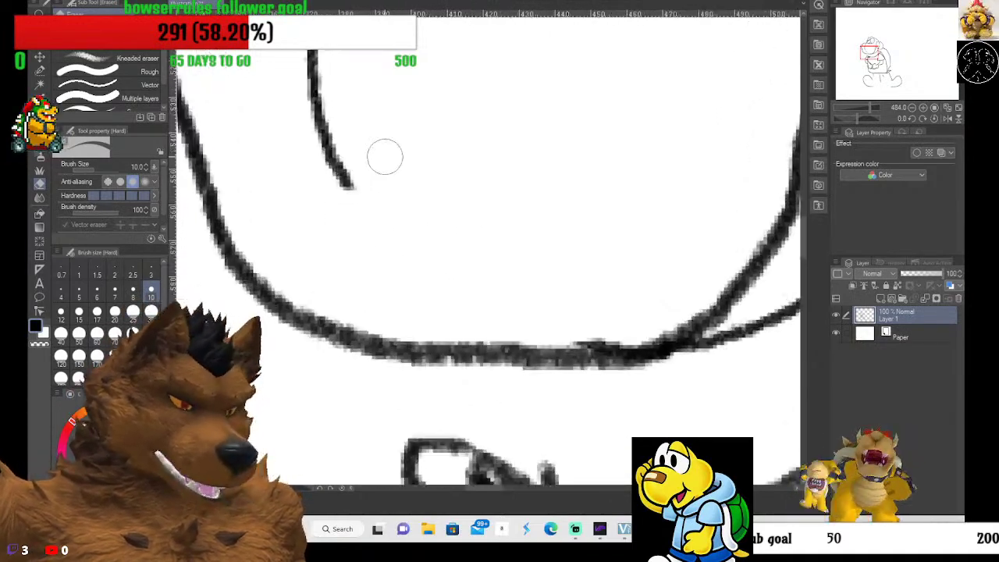
scroll(385, 158, "down", 2)
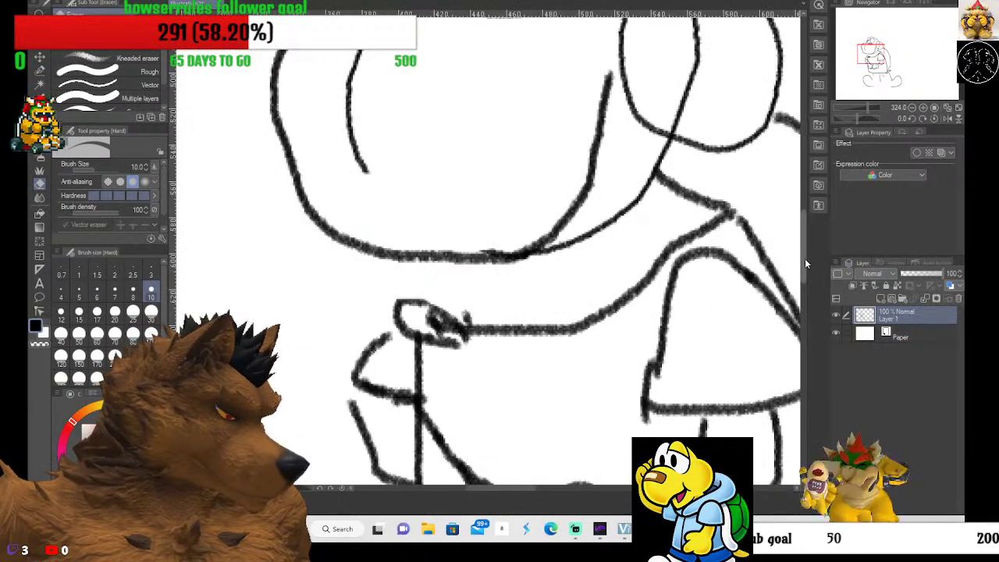
left_click_drag(805, 258, 807, 233)
scroll(369, 320, "up", 1)
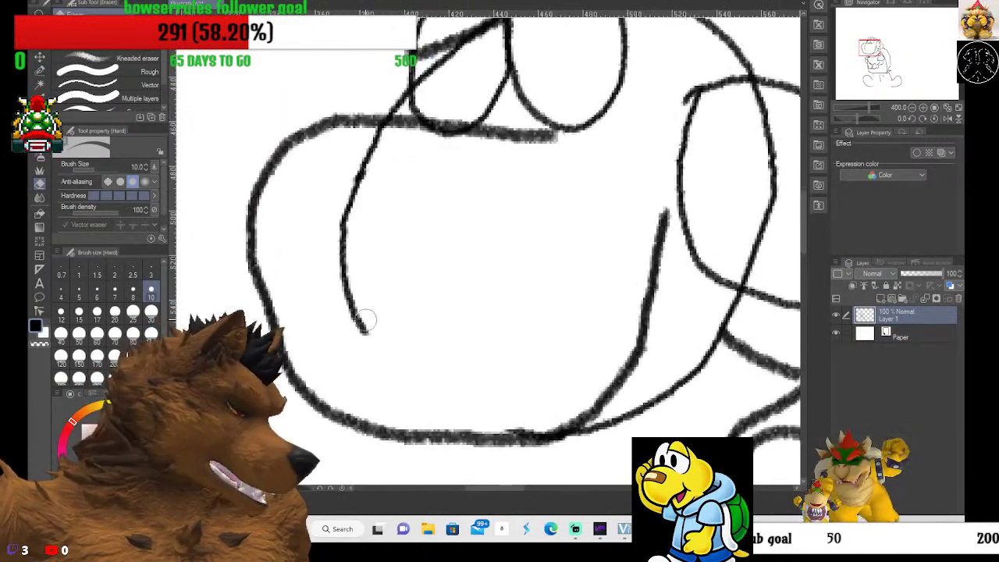
mouse_move(346, 244)
left_mouse_down()
mouse_move(351, 254)
mouse_move(348, 227)
mouse_move(379, 170)
mouse_move(352, 187)
mouse_move(382, 138)
mouse_move(373, 141)
left_mouse_up()
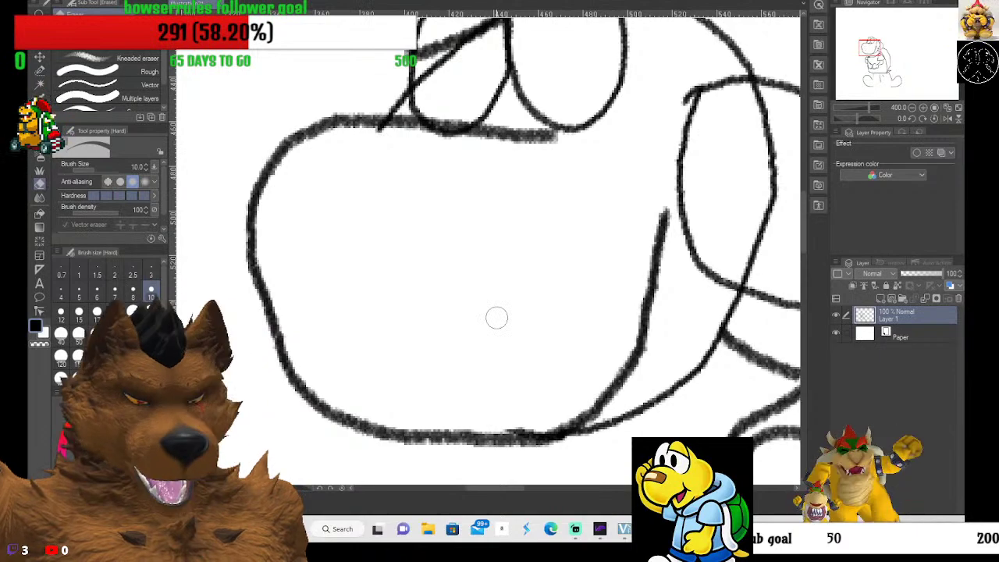
scroll(539, 312, "down", 1)
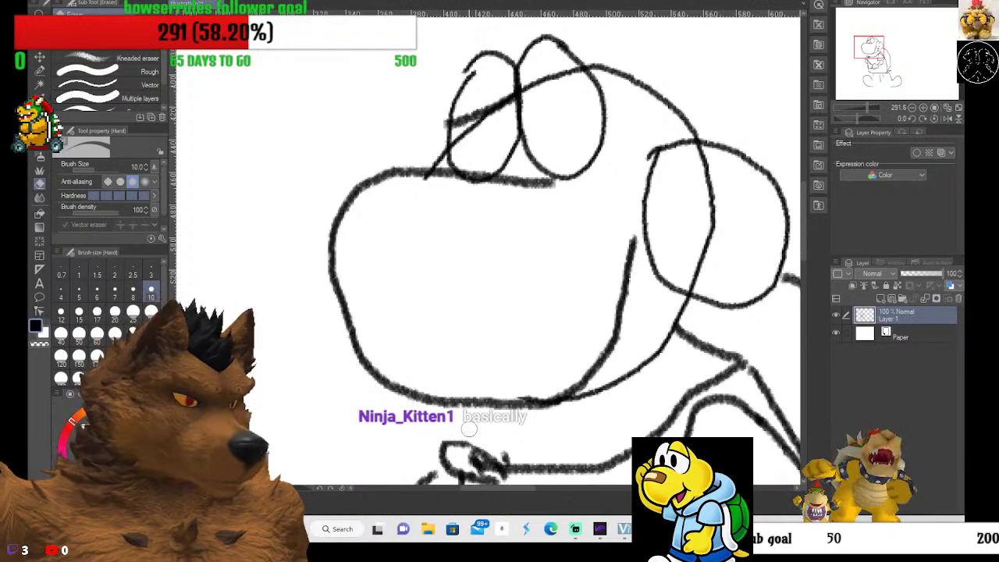
Draw a small cheek crease and a short backward line at the upper end of the mouth curve with the Mechanical pencil at size 7.
scroll(515, 352, "up", 2)
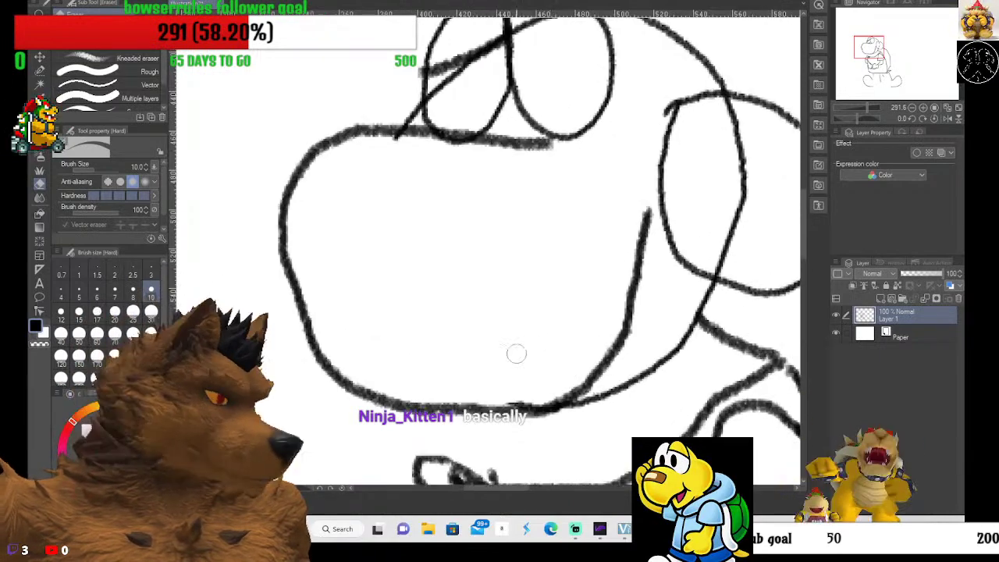
key("p")
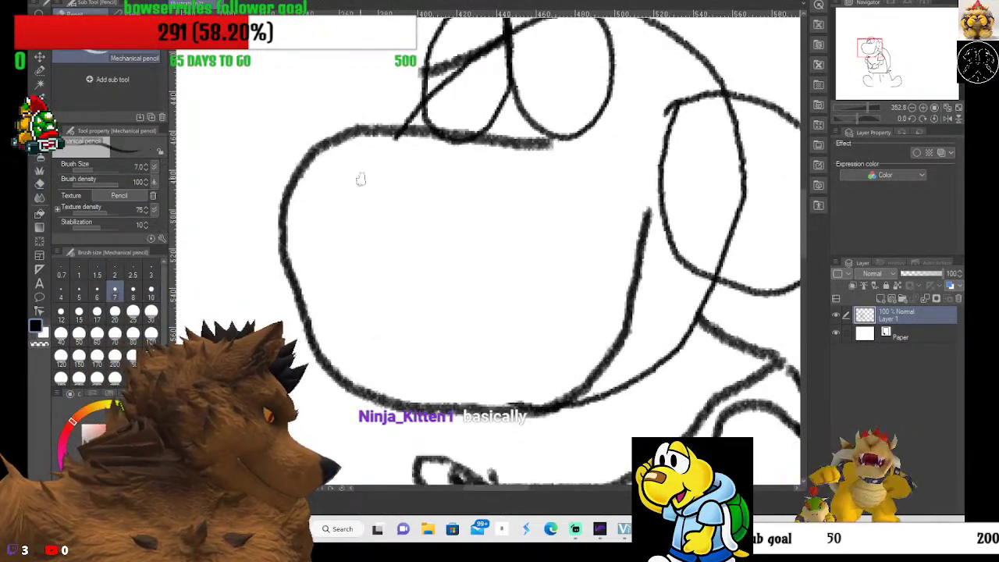
scroll(698, 183, "up", 2)
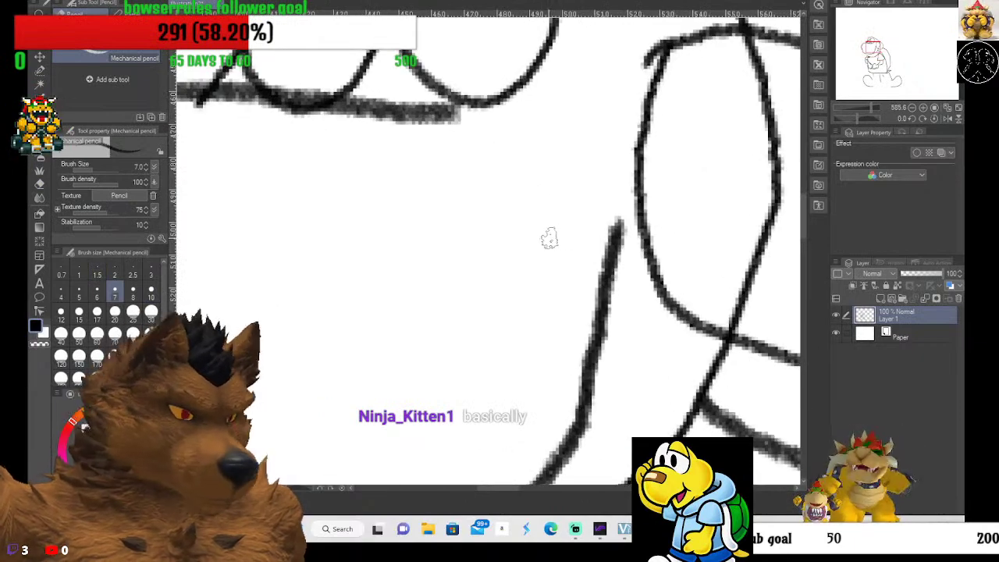
mouse_move(593, 179)
left_mouse_down()
mouse_move(620, 231)
mouse_move(713, 246)
left_mouse_up()
scroll(638, 248, "down", 2)
scroll(638, 246, "down", 3)
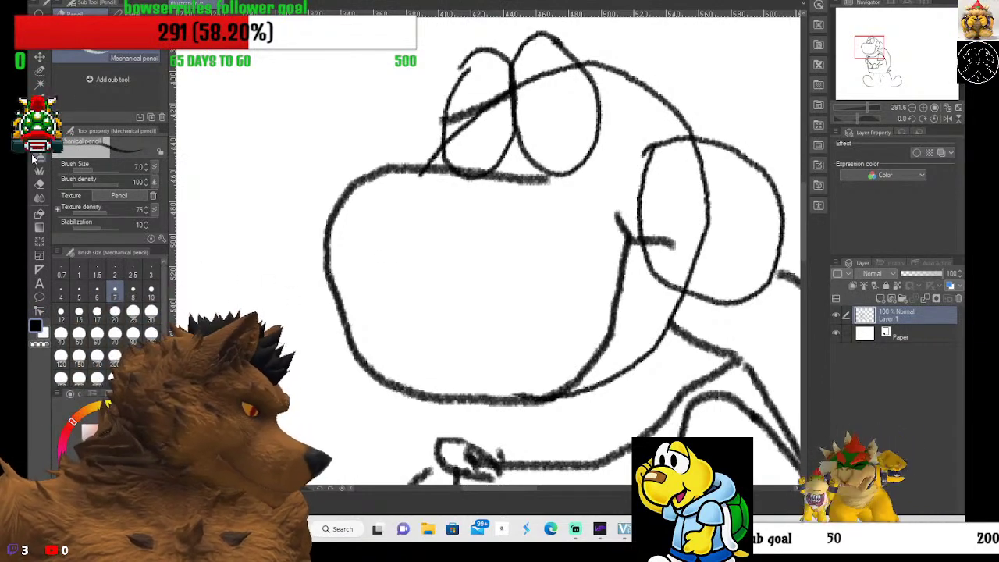
Redraw the chin with the Mechanical pencil, extending the muzzle's front line down to a pointed corner and back along the jaw.
left_click(38, 185)
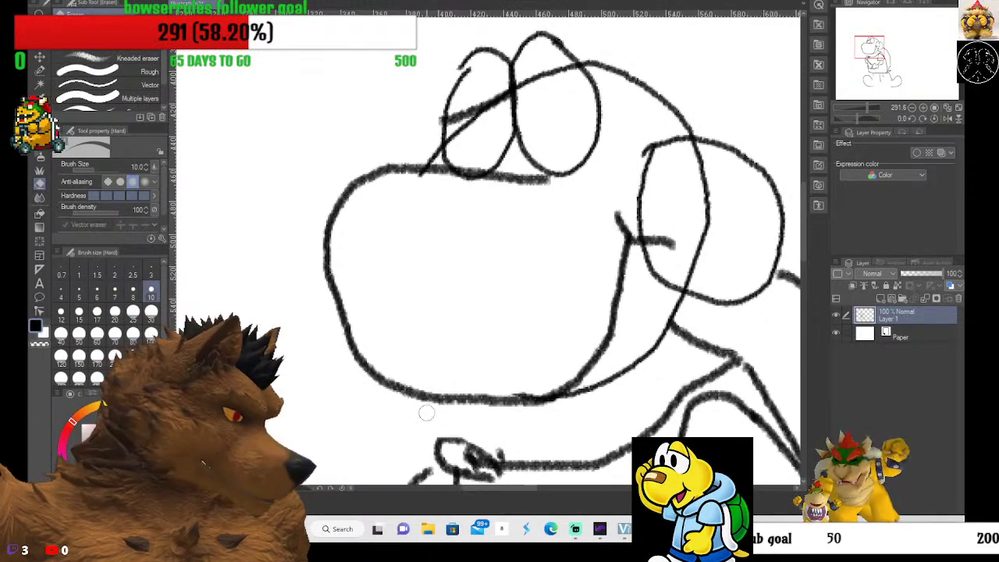
scroll(515, 399, "up", 2)
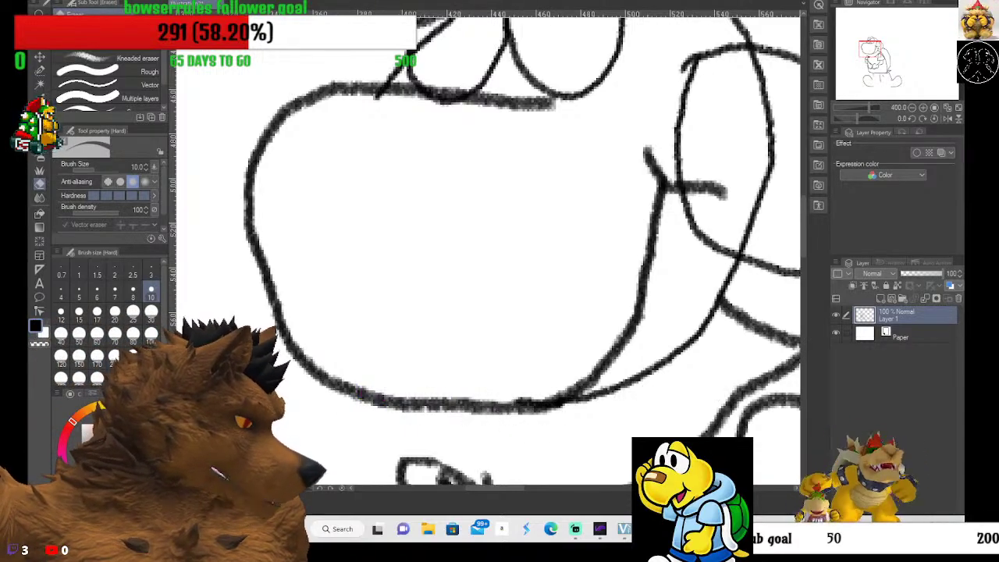
key("p")
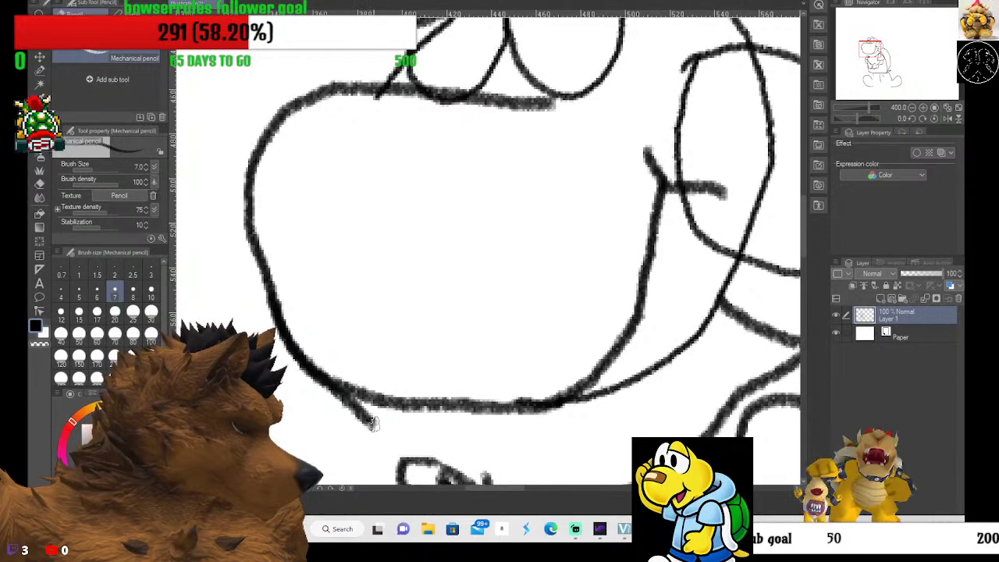
left_click_drag(375, 422, 556, 399)
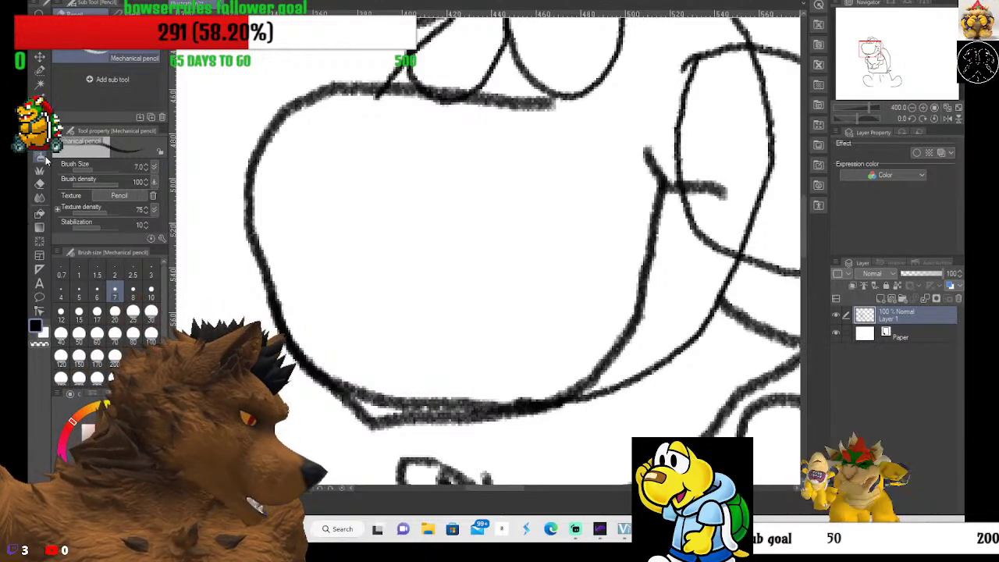
Erase the old rounded chin line above the new pointed chin with the Hard eraser at size 8.
left_click(41, 185)
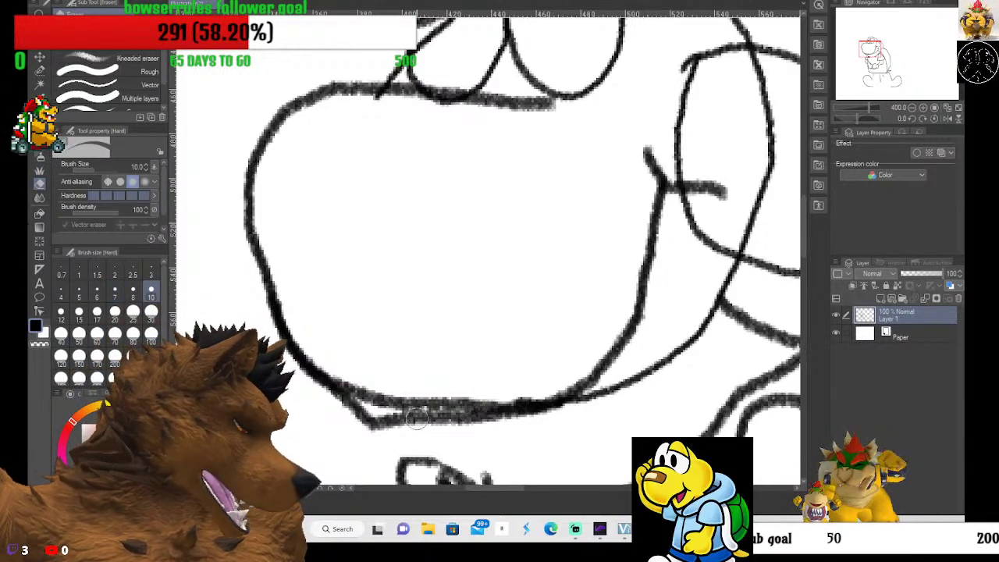
scroll(382, 398, "up", 1)
scroll(382, 398, "up", 2)
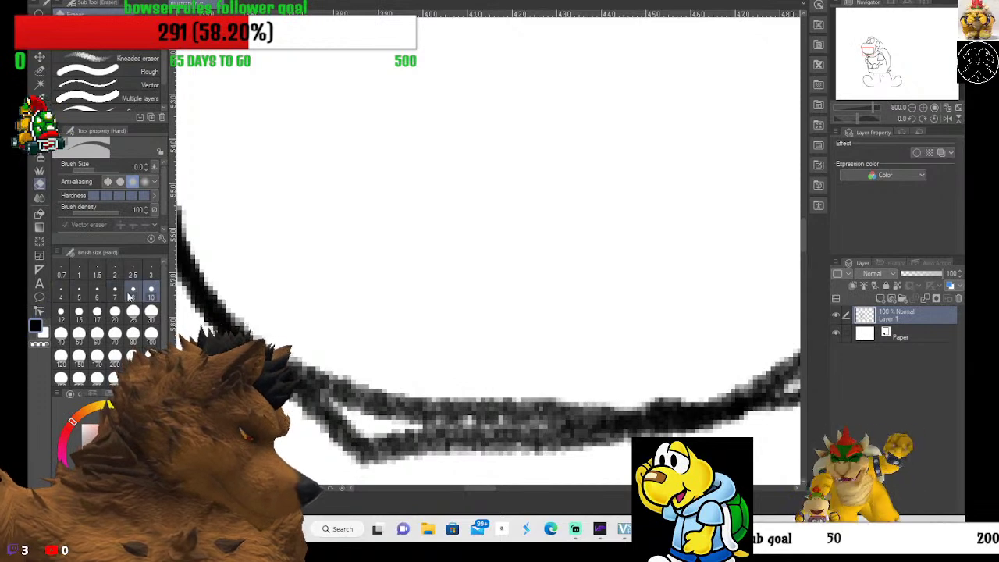
key("bracketleft")
mouse_move(278, 329)
left_mouse_down()
mouse_move(353, 339)
mouse_move(360, 380)
mouse_move(350, 359)
mouse_move(351, 374)
mouse_move(391, 385)
mouse_move(402, 399)
mouse_move(388, 406)
mouse_move(453, 394)
mouse_move(391, 413)
mouse_move(497, 389)
mouse_move(625, 397)
mouse_move(418, 401)
mouse_move(333, 378)
mouse_move(293, 352)
mouse_move(329, 379)
left_mouse_up()
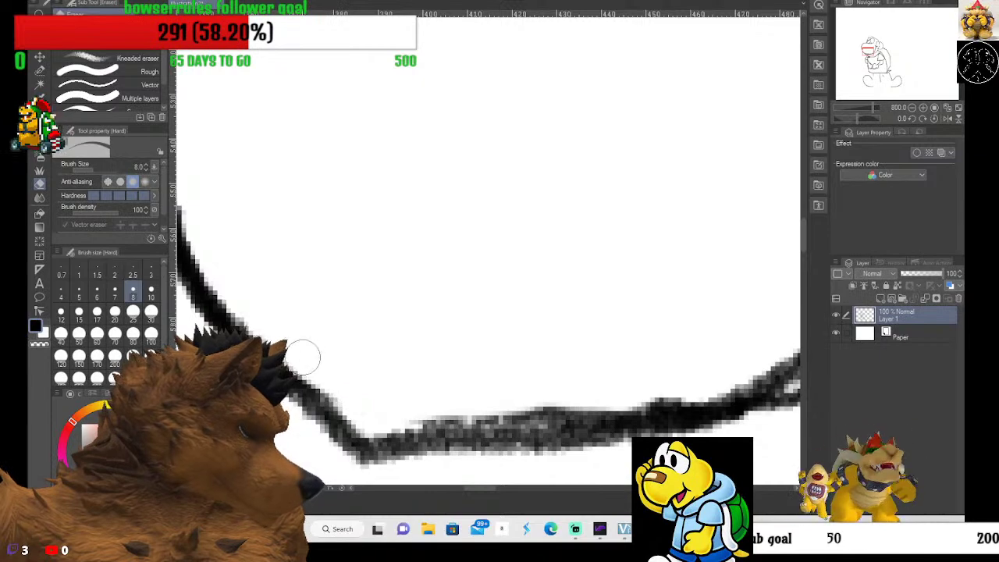
scroll(637, 315, "down", 5)
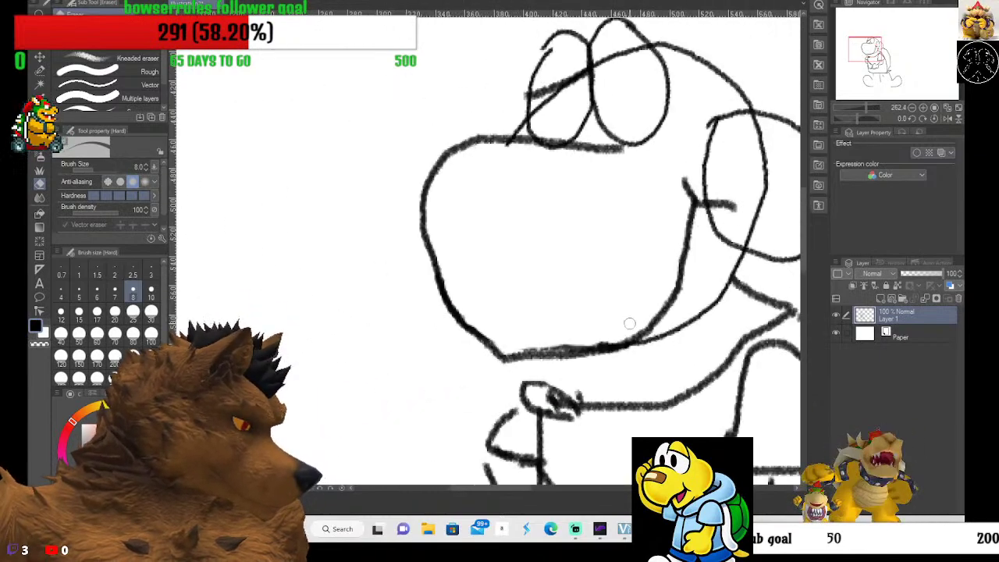
Trim the thick, doubled jaw line to one thin, even stroke with the Hard eraser.
scroll(722, 306, "up", 2)
scroll(537, 341, "up", 4)
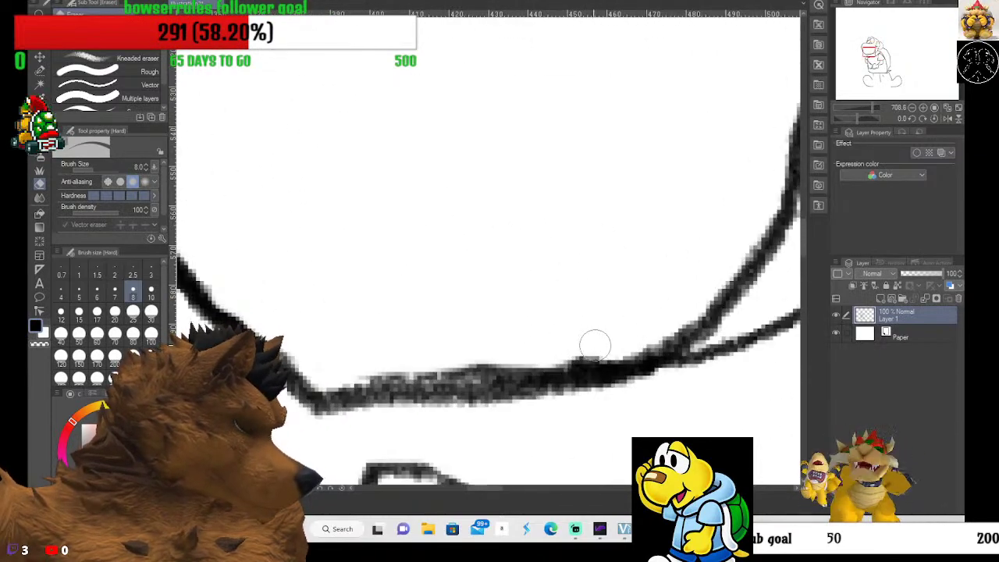
mouse_move(539, 357)
left_mouse_down()
mouse_move(382, 363)
mouse_move(634, 337)
mouse_move(556, 359)
mouse_move(672, 387)
mouse_move(332, 417)
left_mouse_up()
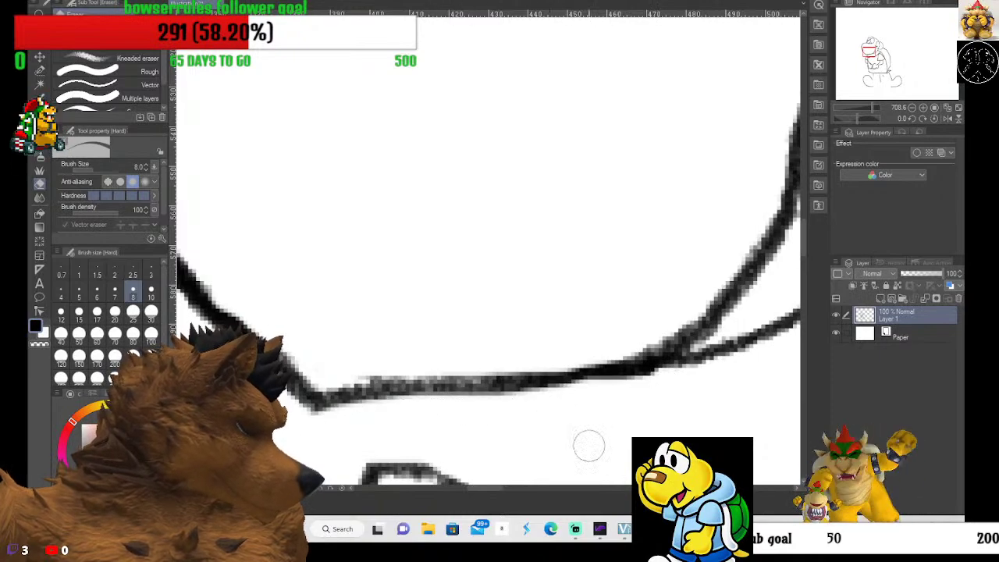
scroll(369, 235, "down", 4)
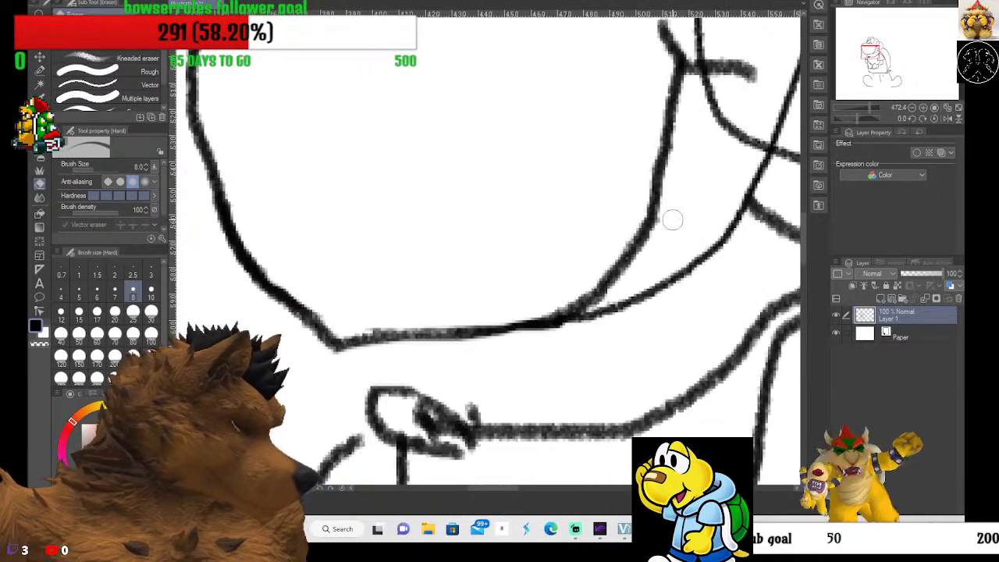
Erase the diagonal head circle line crossing the inside of the front eye with the Hard eraser at size 8.
scroll(517, 231, "up", 1)
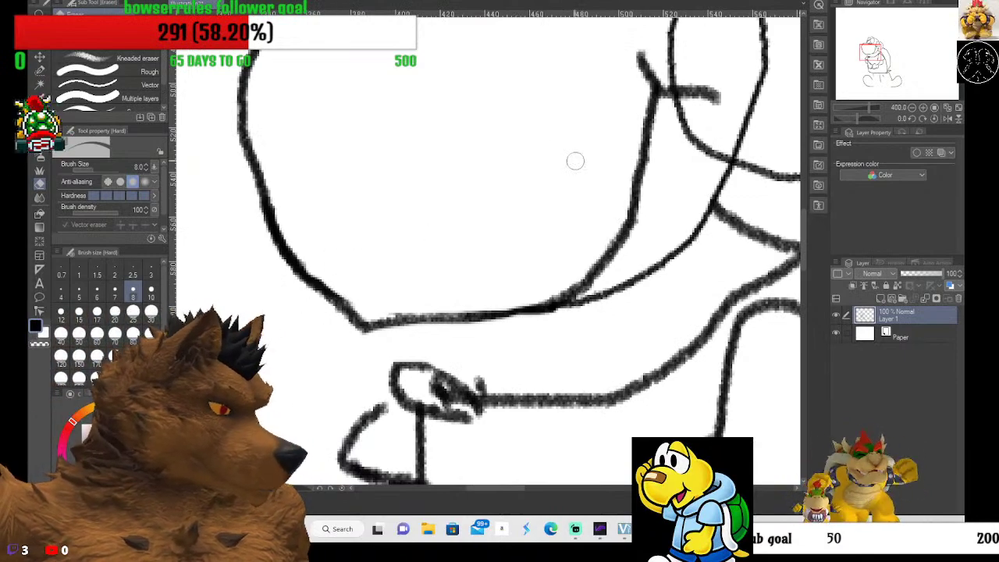
scroll(406, 174, "up", 1)
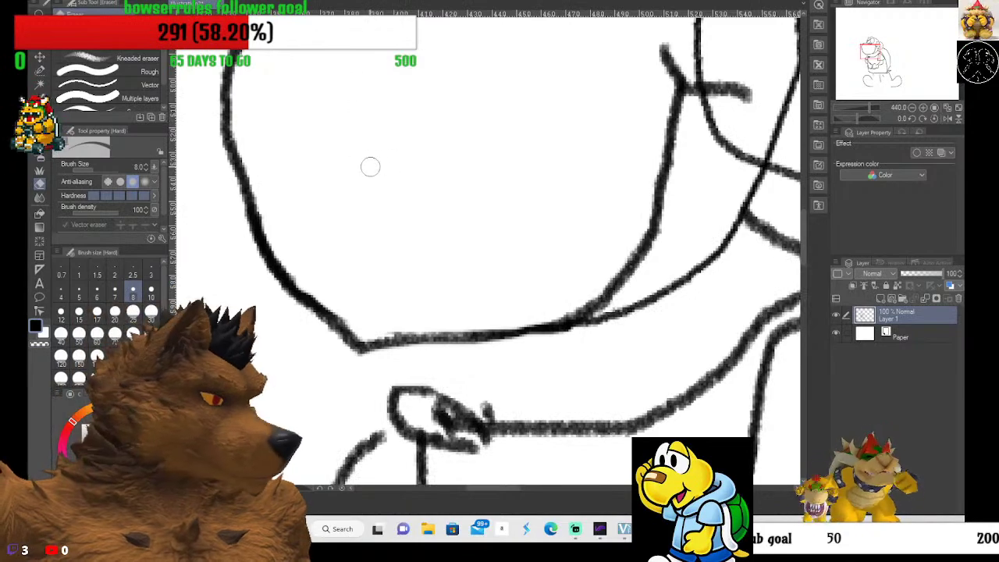
left_click_drag(805, 281, 795, 204)
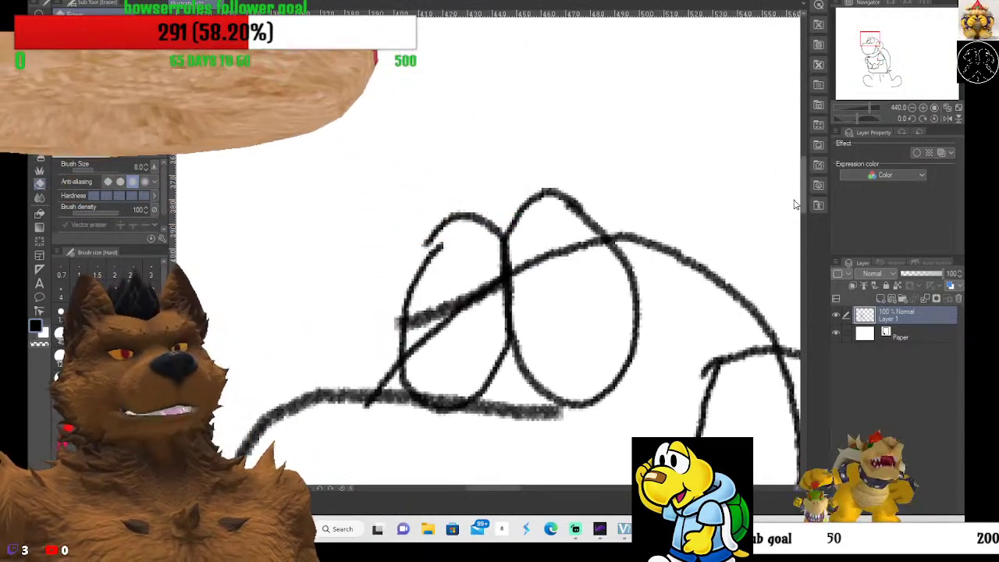
left_click_drag(794, 204, 797, 228)
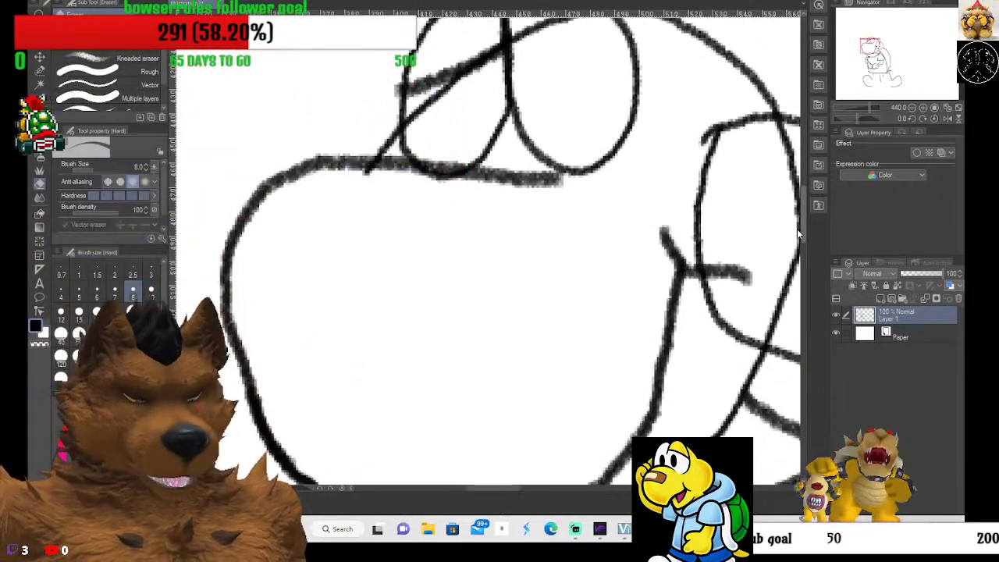
scroll(797, 228, "up", 5)
scroll(797, 228, "down", 4)
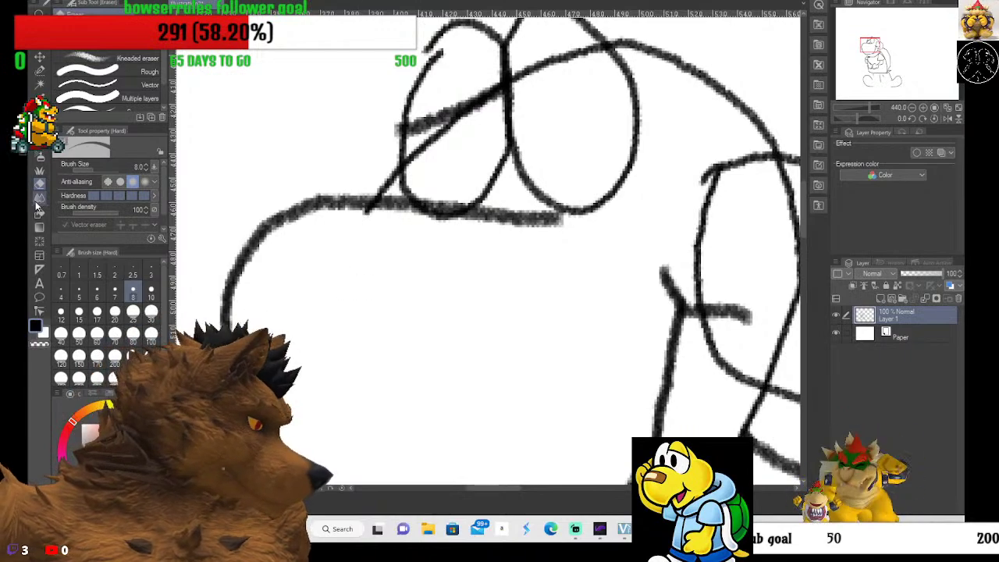
scroll(359, 234, "up", 4)
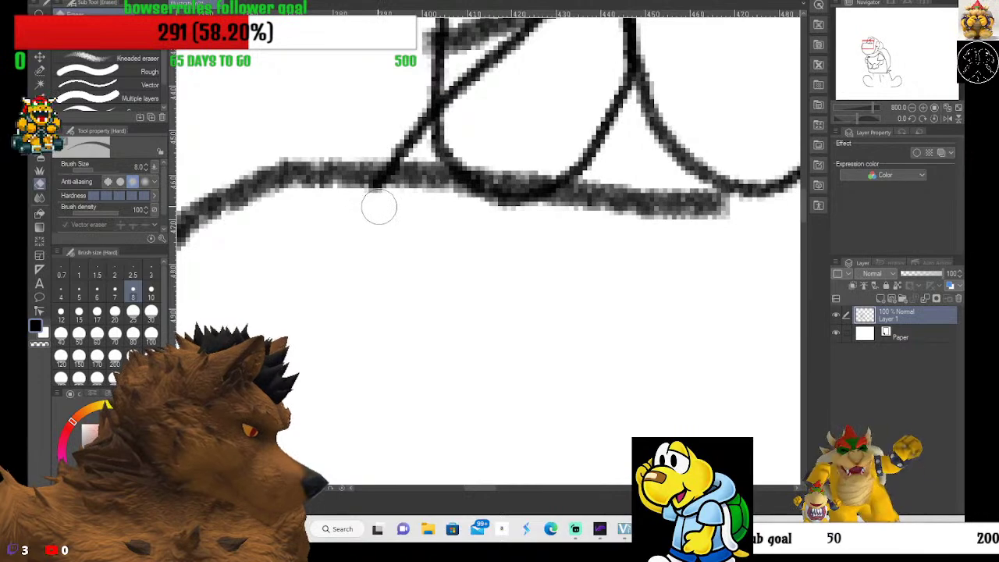
scroll(457, 223, "down", 2)
scroll(513, 137, "up", 3)
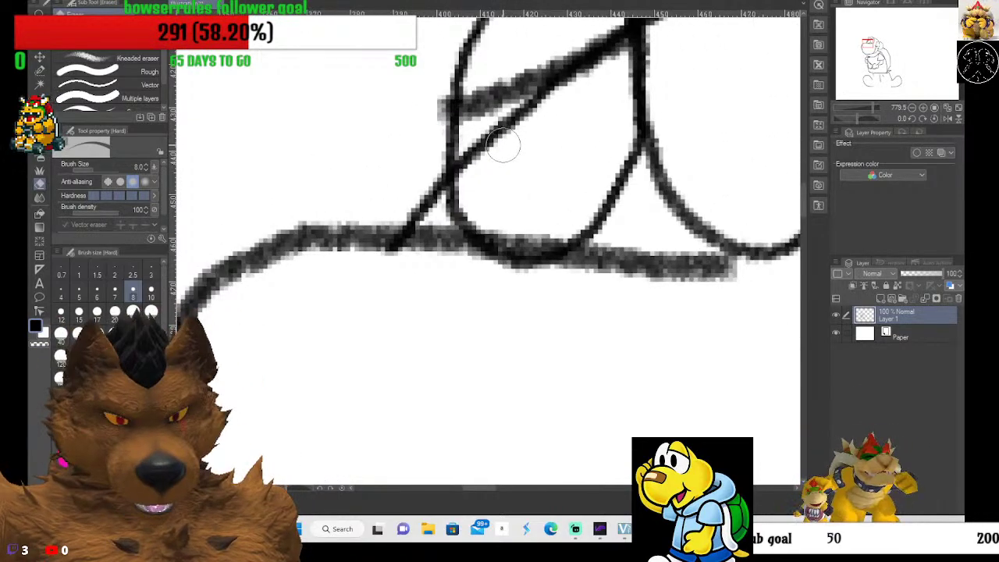
mouse_move(496, 146)
left_mouse_down()
mouse_move(477, 165)
mouse_move(491, 138)
mouse_move(535, 127)
mouse_move(522, 120)
mouse_move(539, 117)
mouse_move(520, 119)
mouse_move(544, 112)
mouse_move(484, 148)
mouse_move(477, 169)
mouse_move(473, 152)
mouse_move(481, 177)
mouse_move(528, 185)
mouse_move(533, 158)
mouse_move(548, 177)
left_mouse_up()
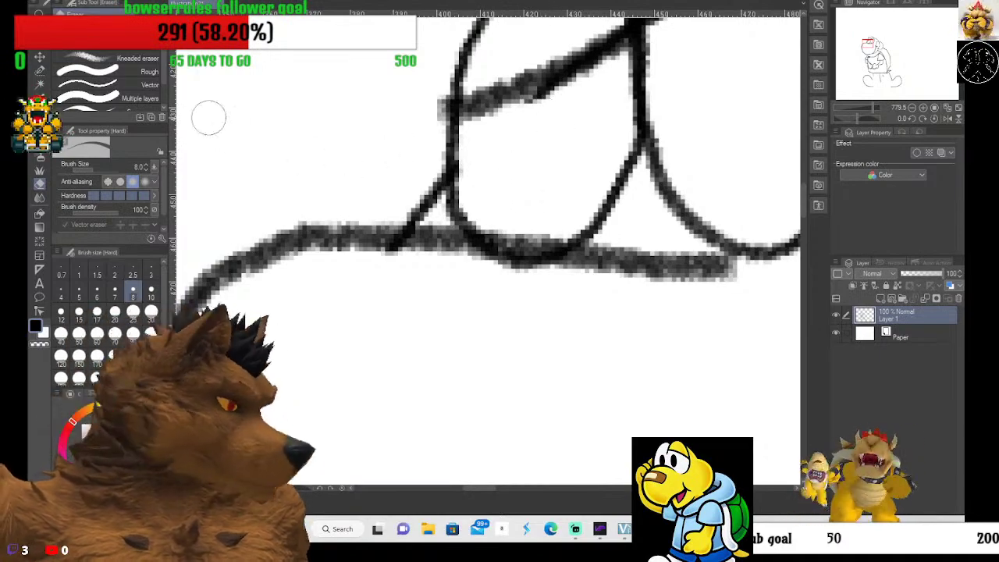
Draw a tall arched pupil rising from the lower edge of the front eye with the Mechanical pencil at size 5.
key("p")
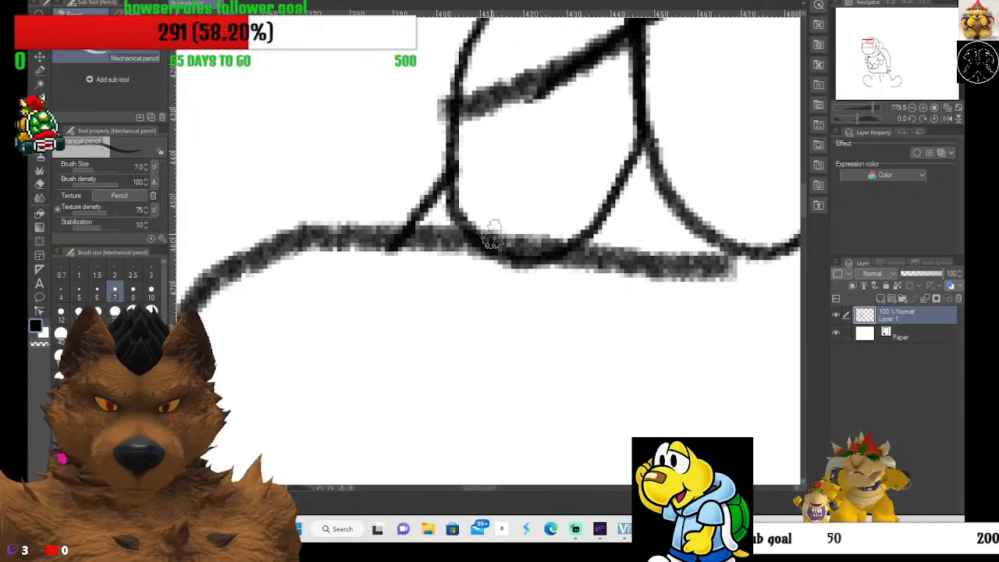
left_click(97, 302)
left_click(79, 295)
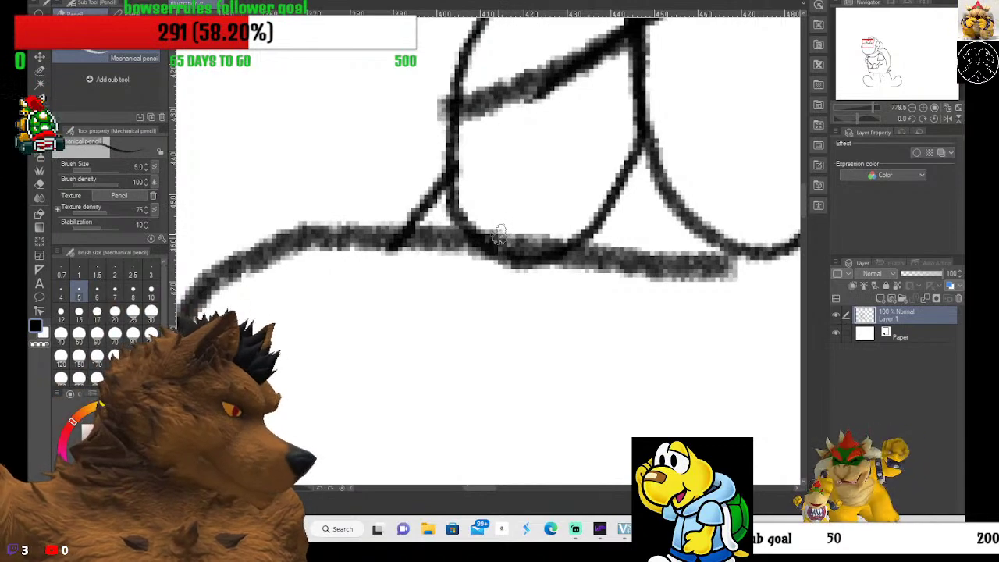
mouse_move(496, 234)
left_mouse_down()
mouse_move(537, 137)
mouse_move(551, 134)
mouse_move(571, 151)
mouse_move(573, 168)
mouse_move(559, 234)
left_mouse_up()
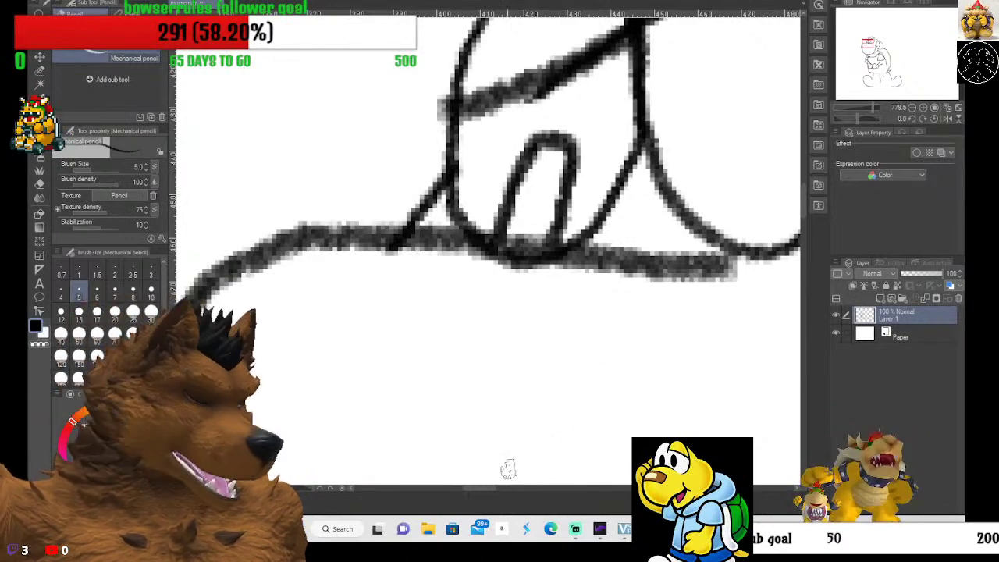
Draw a narrow arched pupil rising from the lower edge of the larger eye with the Mechanical pencil at size 5.
mouse_move(466, 488)
left_mouse_down()
mouse_move(489, 487)
mouse_move(476, 488)
left_mouse_up()
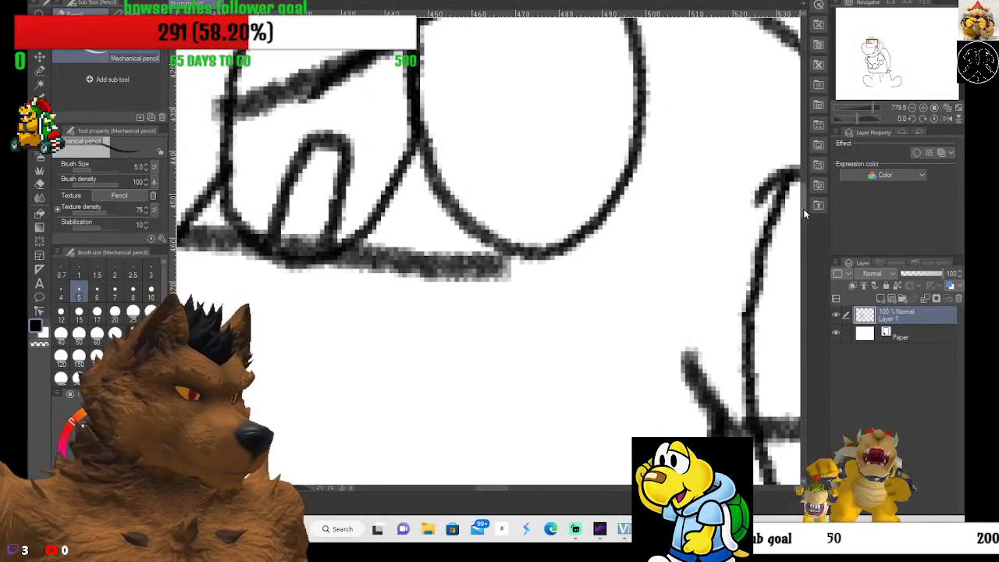
scroll(805, 208, "up", 3)
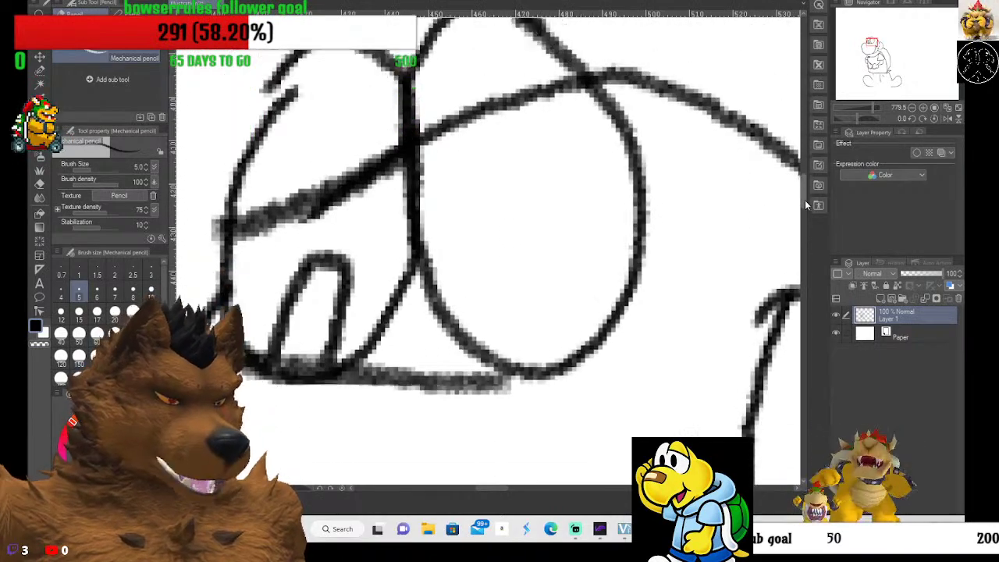
scroll(804, 205, "up", 1)
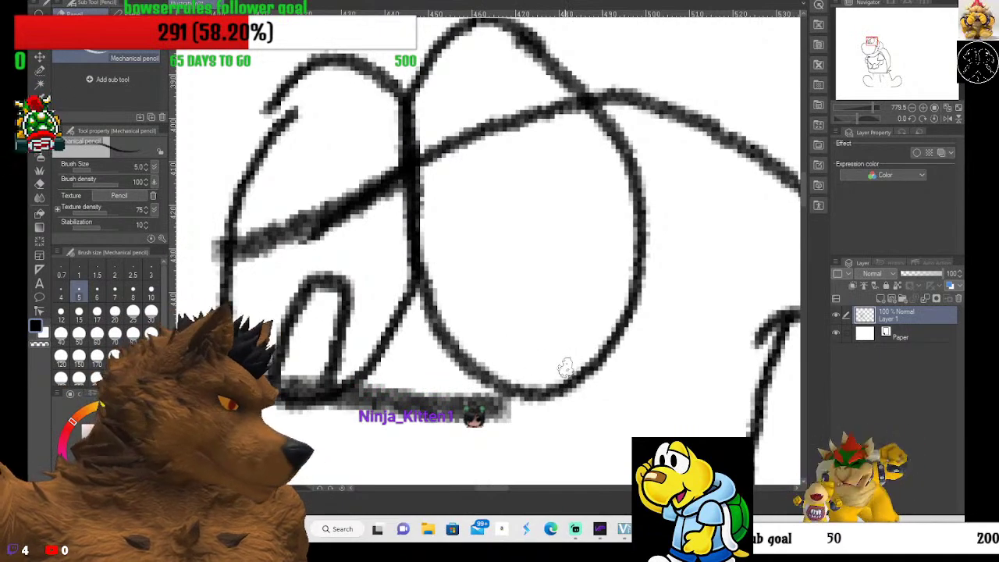
mouse_move(566, 374)
left_mouse_down()
mouse_move(541, 339)
mouse_move(523, 282)
mouse_move(525, 244)
mouse_move(544, 220)
mouse_move(584, 257)
mouse_move(604, 349)
left_mouse_up()
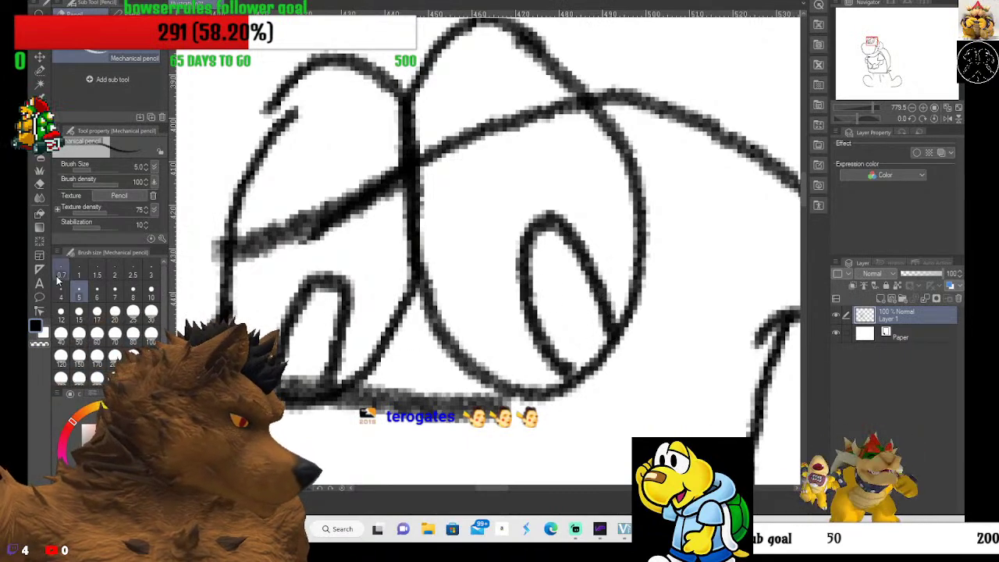
Fill both pupils with black using the Soft airbrush at size 6, leaving a small white highlight near each top.
left_click(39, 157)
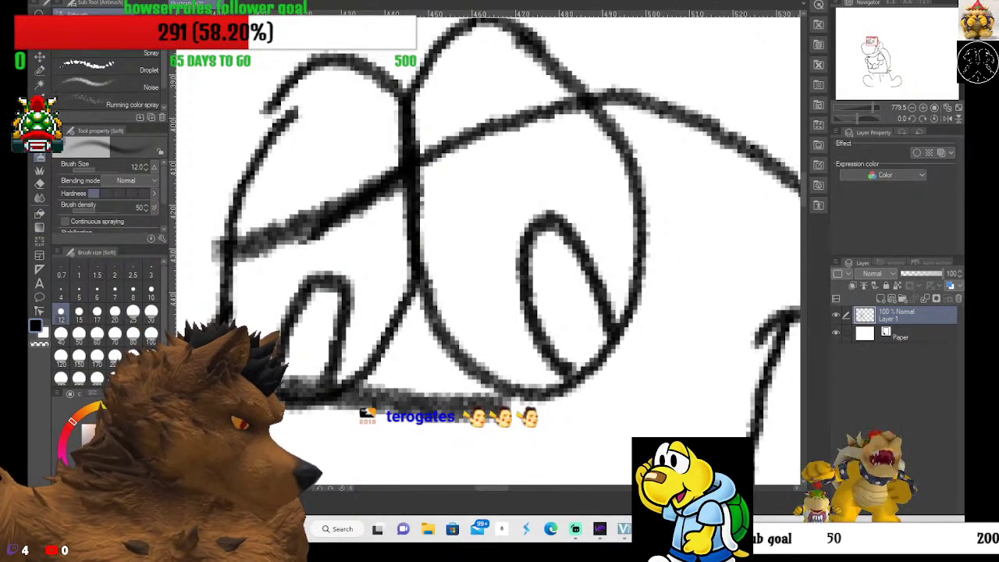
key("x")
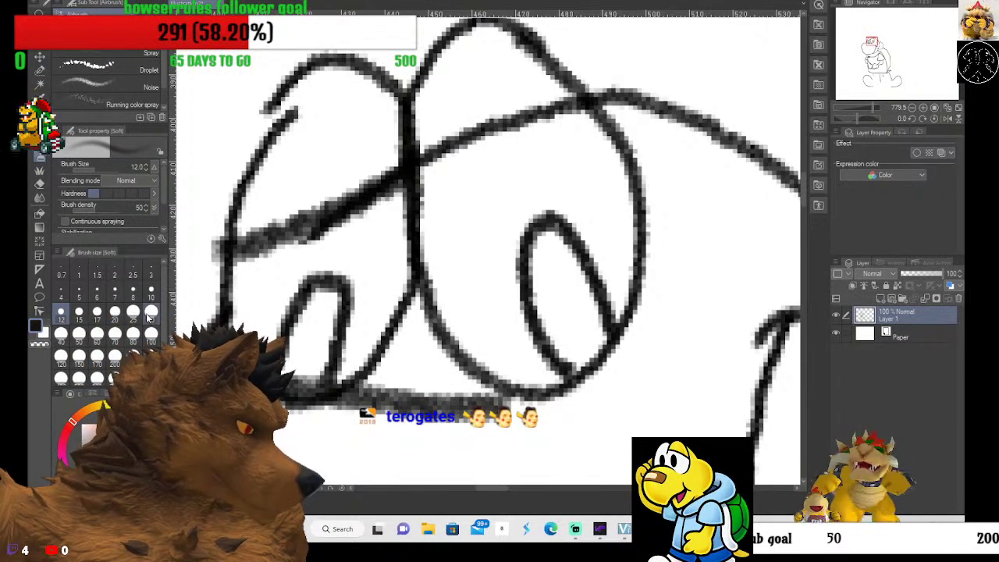
left_click(77, 315)
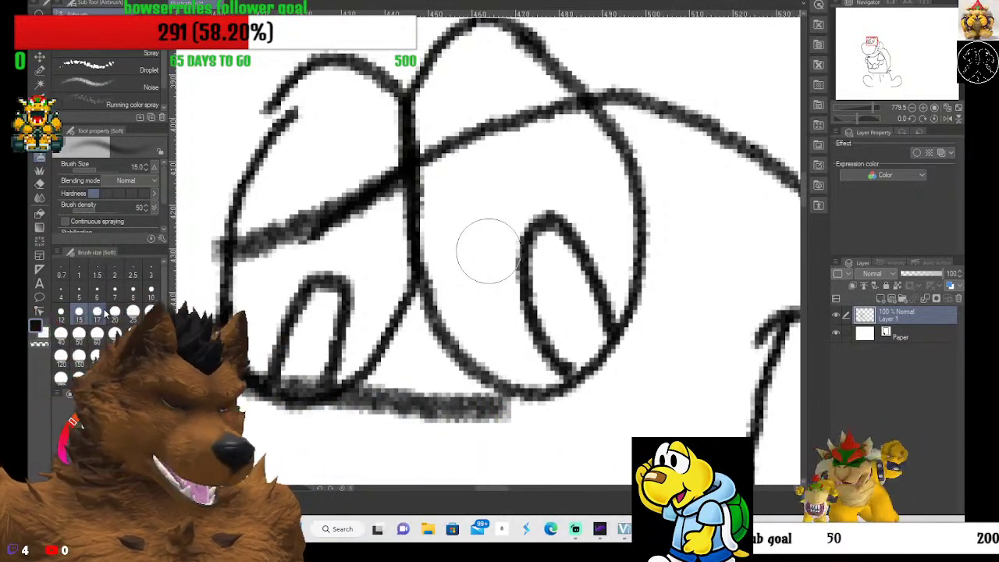
left_click(150, 296)
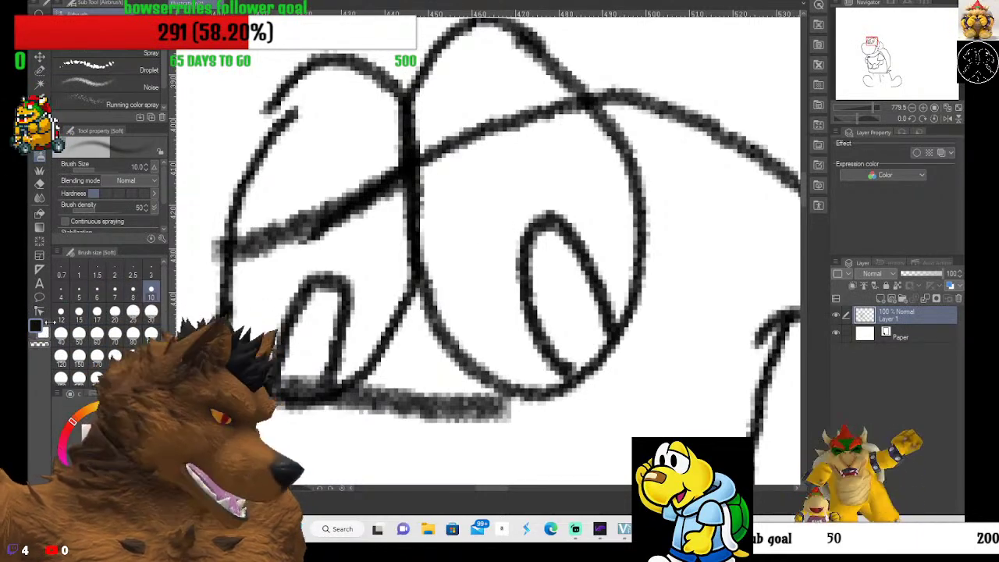
left_click(97, 297)
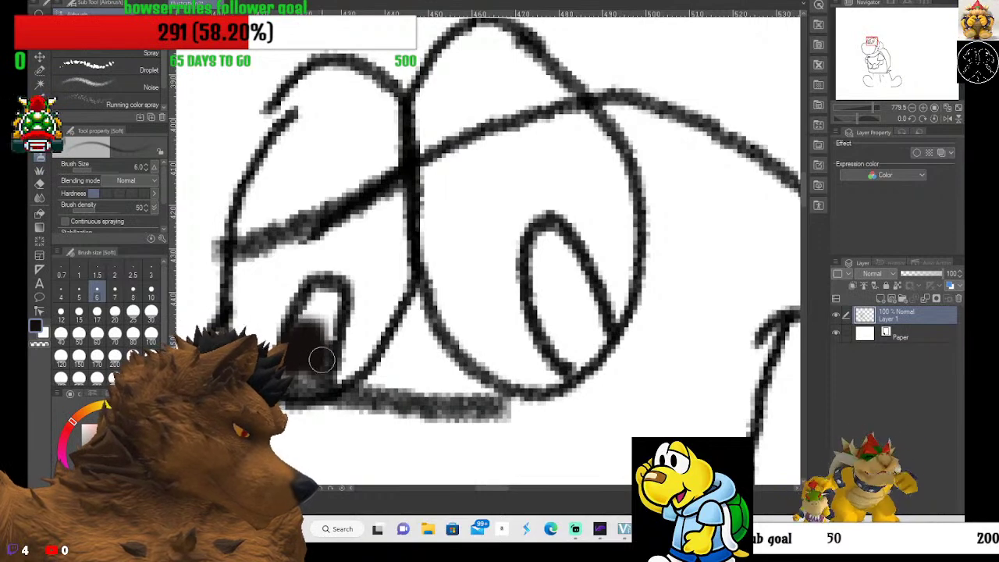
mouse_move(322, 359)
left_mouse_down()
mouse_move(339, 292)
mouse_move(326, 314)
left_mouse_up()
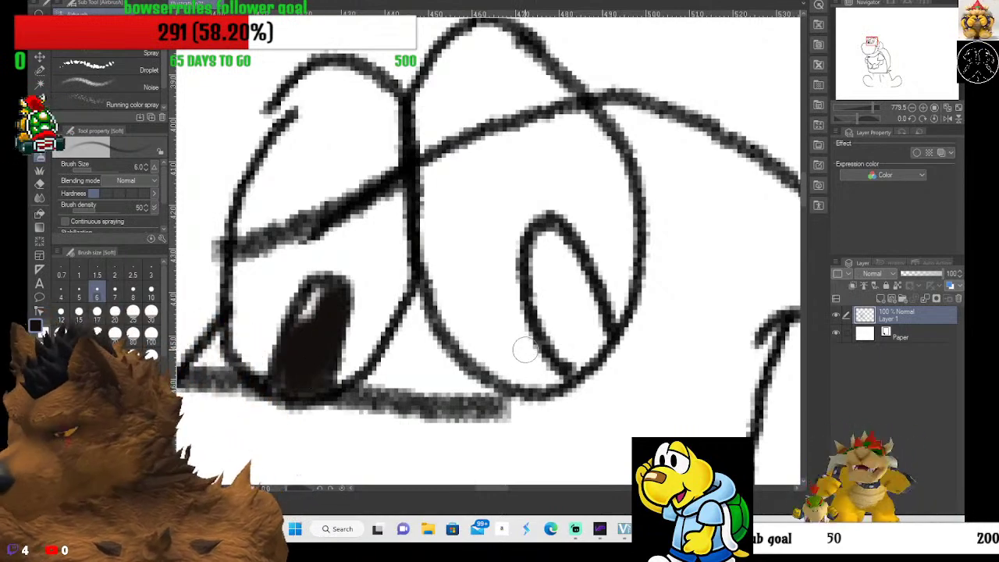
mouse_move(528, 333)
left_mouse_down()
mouse_move(545, 267)
mouse_move(546, 302)
mouse_move(551, 272)
mouse_move(558, 313)
mouse_move(548, 291)
mouse_move(567, 338)
mouse_move(557, 283)
mouse_move(554, 344)
mouse_move(547, 303)
mouse_move(581, 351)
mouse_move(566, 319)
mouse_move(575, 354)
mouse_move(576, 339)
mouse_move(578, 352)
mouse_move(568, 336)
mouse_move(568, 362)
mouse_move(582, 349)
mouse_move(591, 360)
mouse_move(578, 372)
mouse_move(603, 341)
mouse_move(586, 352)
mouse_move(607, 325)
mouse_move(598, 336)
mouse_move(549, 258)
mouse_move(553, 294)
mouse_move(534, 262)
mouse_move(554, 288)
mouse_move(573, 290)
mouse_move(571, 254)
mouse_move(583, 314)
mouse_move(564, 270)
mouse_move(534, 264)
mouse_move(564, 259)
mouse_move(560, 299)
mouse_move(566, 283)
mouse_move(576, 341)
mouse_move(568, 294)
mouse_move(590, 336)
mouse_move(576, 311)
mouse_move(576, 353)
mouse_move(537, 284)
mouse_move(556, 335)
mouse_move(539, 305)
mouse_move(537, 273)
mouse_move(565, 348)
mouse_move(541, 303)
mouse_move(578, 353)
mouse_move(598, 334)
mouse_move(591, 350)
mouse_move(552, 356)
left_mouse_up()
Erase the head circle line crossing the inside of the larger eye with the Hard eraser at size 17.
scroll(553, 289, "down", 5)
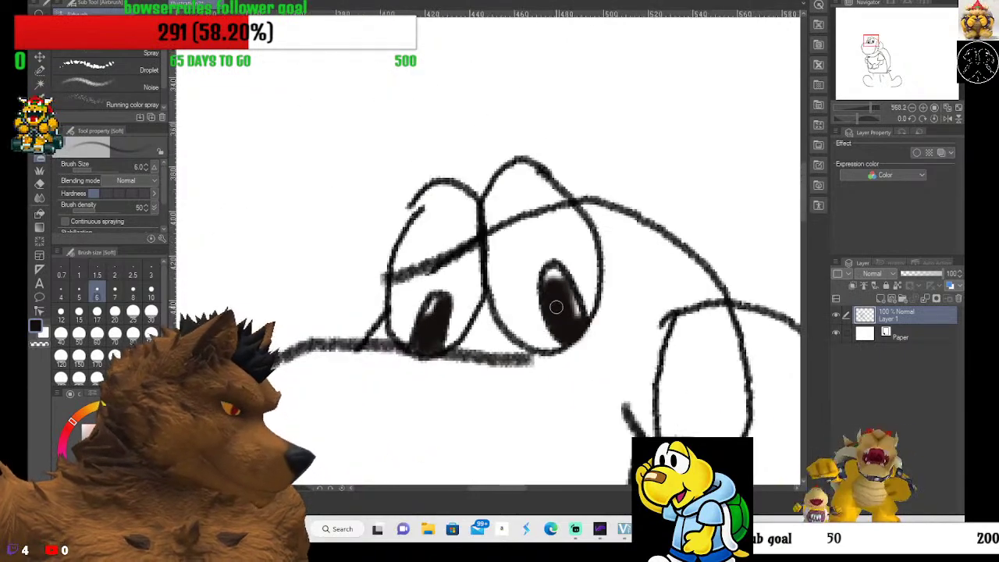
scroll(600, 298, "up", 5)
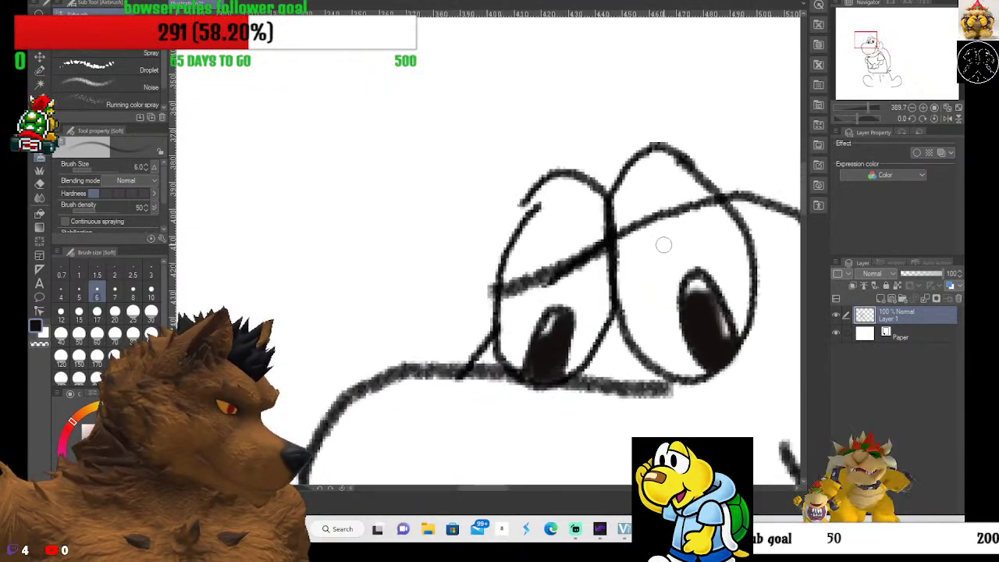
scroll(692, 245, "down", 1)
scroll(684, 220, "up", 2)
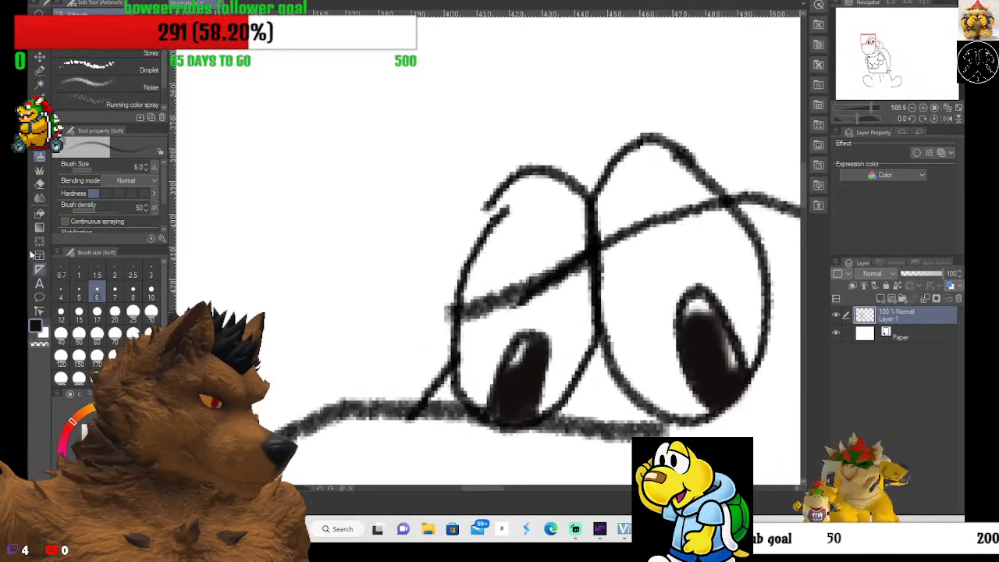
key("e")
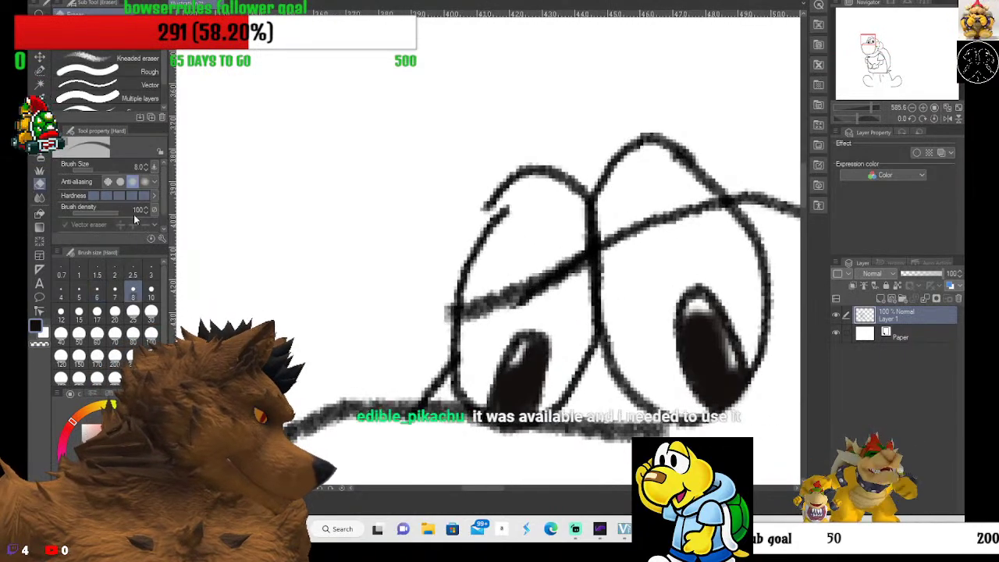
left_click(97, 314)
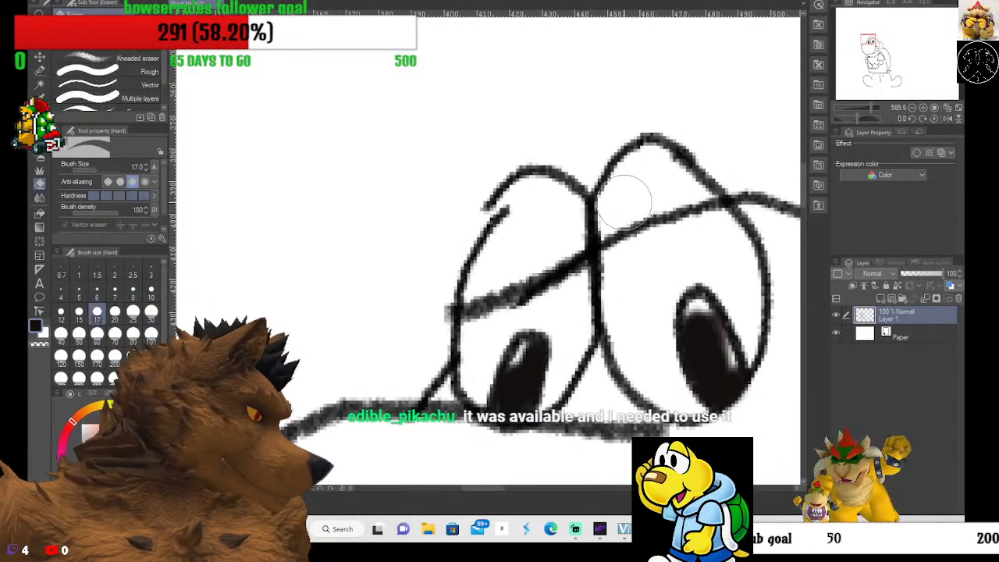
mouse_move(630, 200)
left_mouse_down()
mouse_move(629, 267)
mouse_move(651, 202)
mouse_move(669, 222)
mouse_move(708, 224)
mouse_move(659, 226)
mouse_move(637, 241)
mouse_move(625, 279)
mouse_move(628, 322)
left_mouse_up()
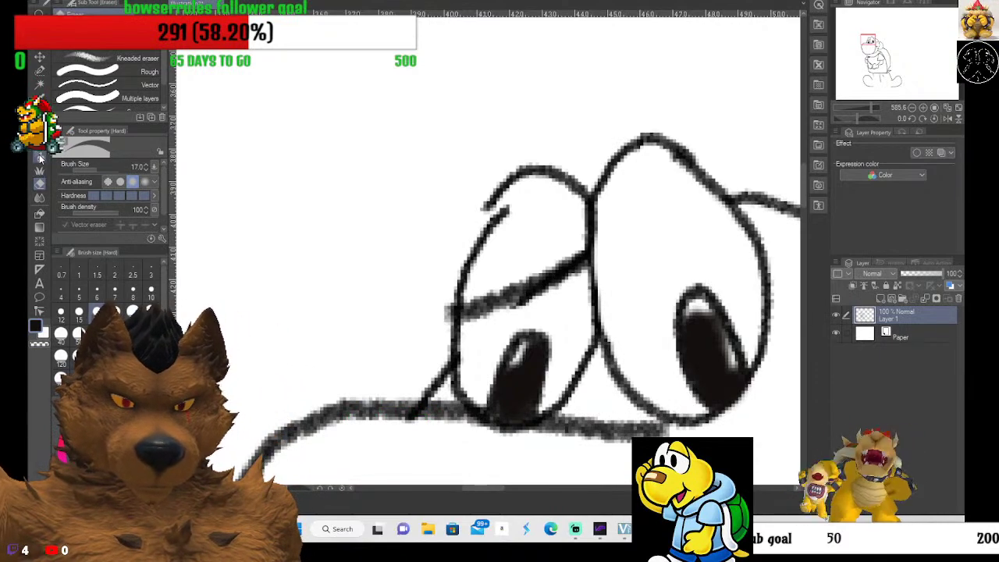
Draw the curved collar edge from the back of the head circle down to the shoulder with the Mechanical pencil at size 5.
scroll(597, 324, "down", 3)
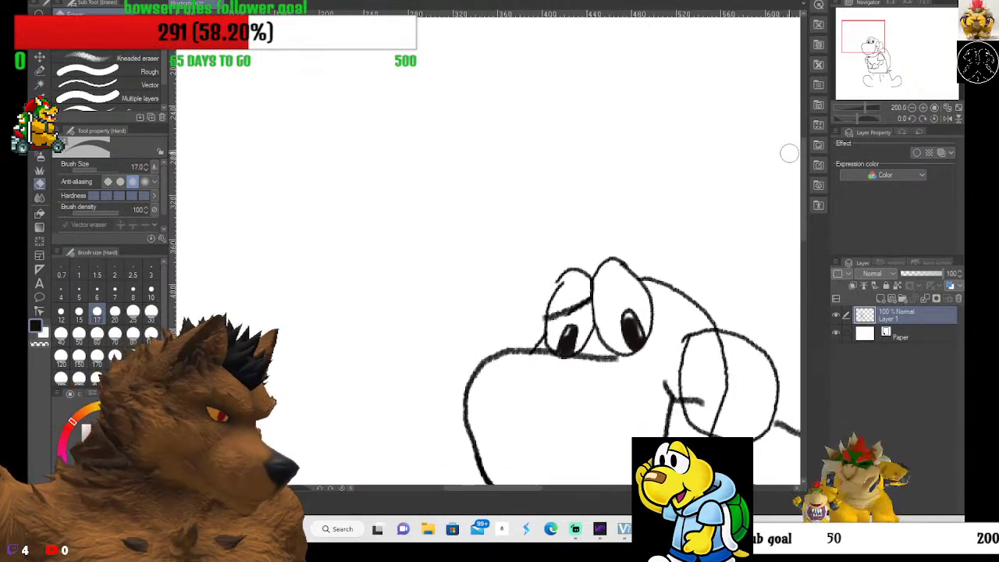
left_click_drag(803, 164, 804, 200)
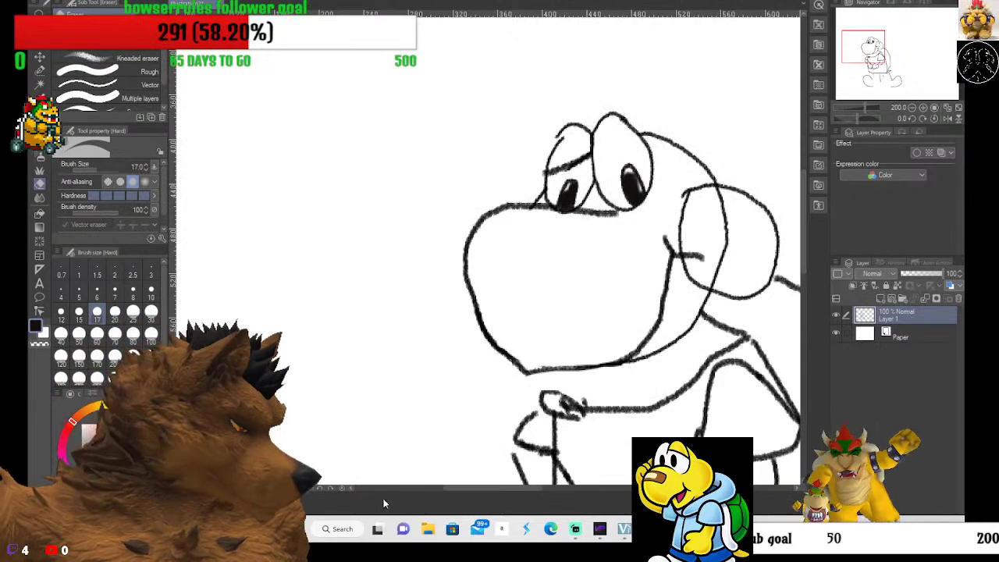
left_click_drag(488, 488, 522, 487)
scroll(546, 254, "up", 2)
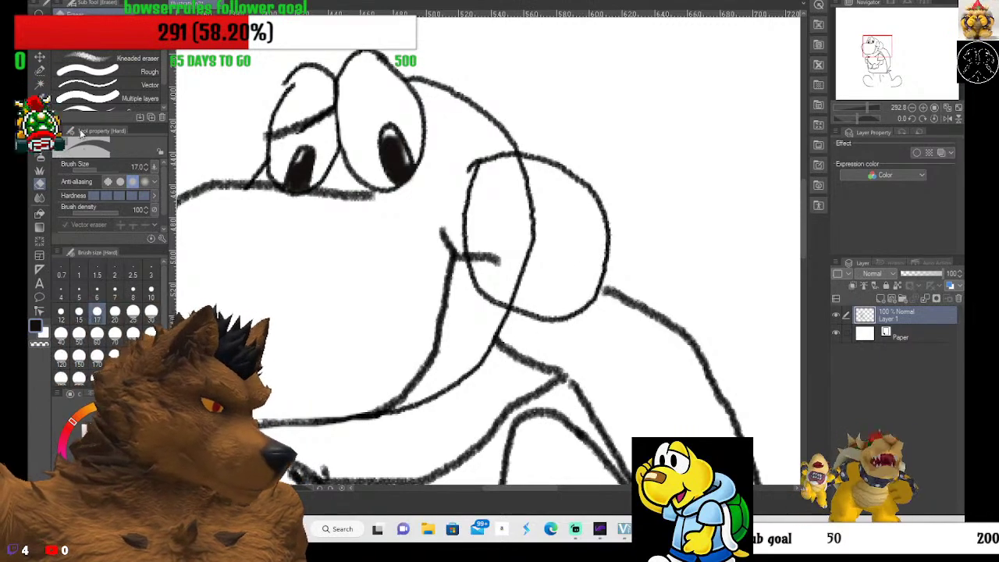
key("p")
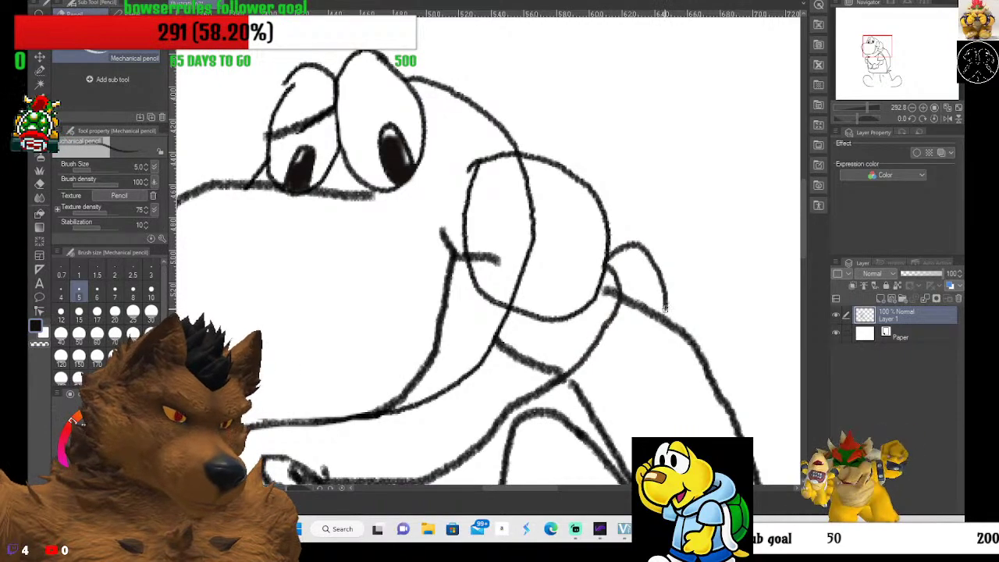
mouse_move(624, 370)
left_mouse_down()
mouse_move(597, 424)
mouse_move(511, 483)
left_mouse_up()
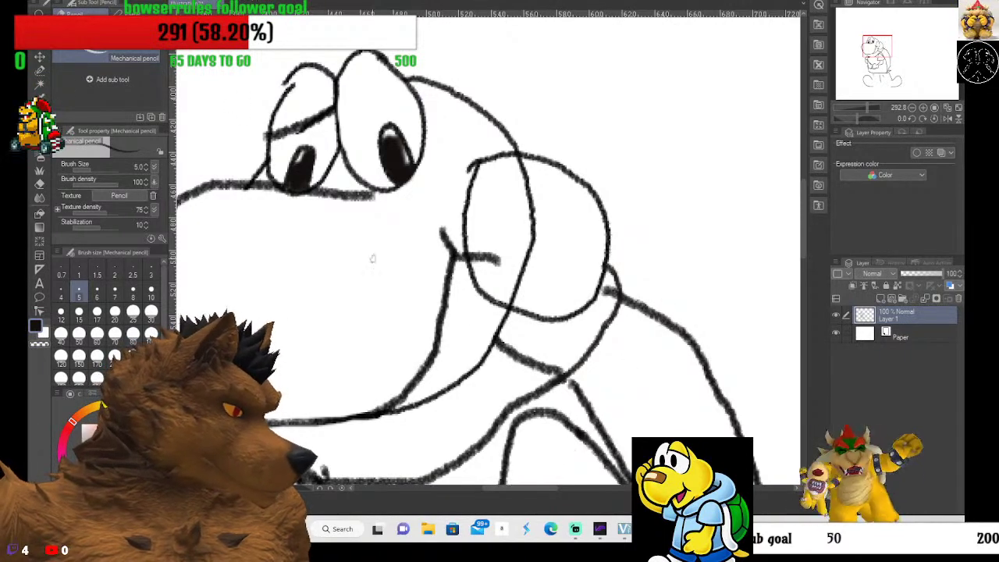
Draw the front of the collar under the jaw as a short side line and a shallow curve rising to the jaw line.
scroll(552, 365, "down", 2)
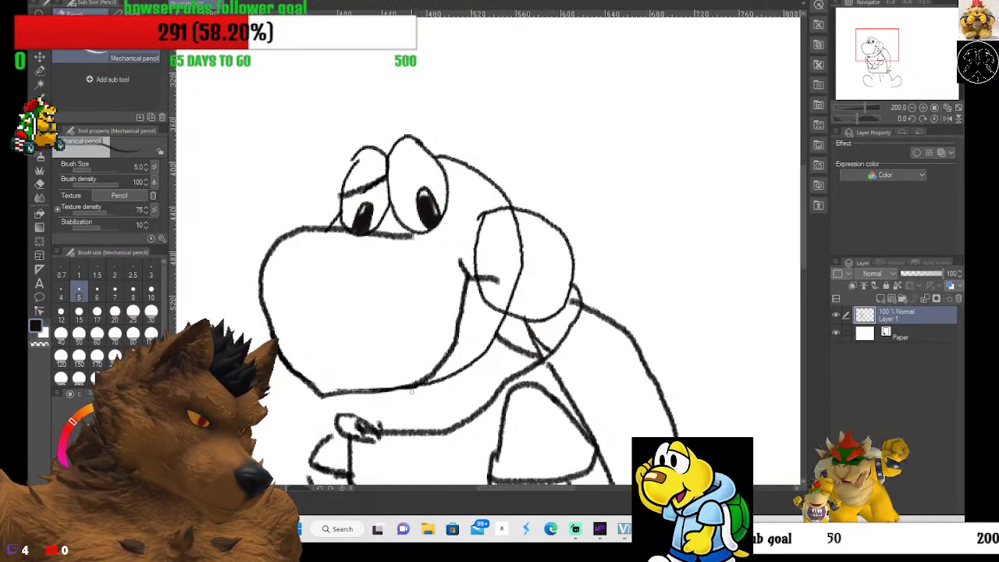
left_click_drag(373, 426, 377, 404)
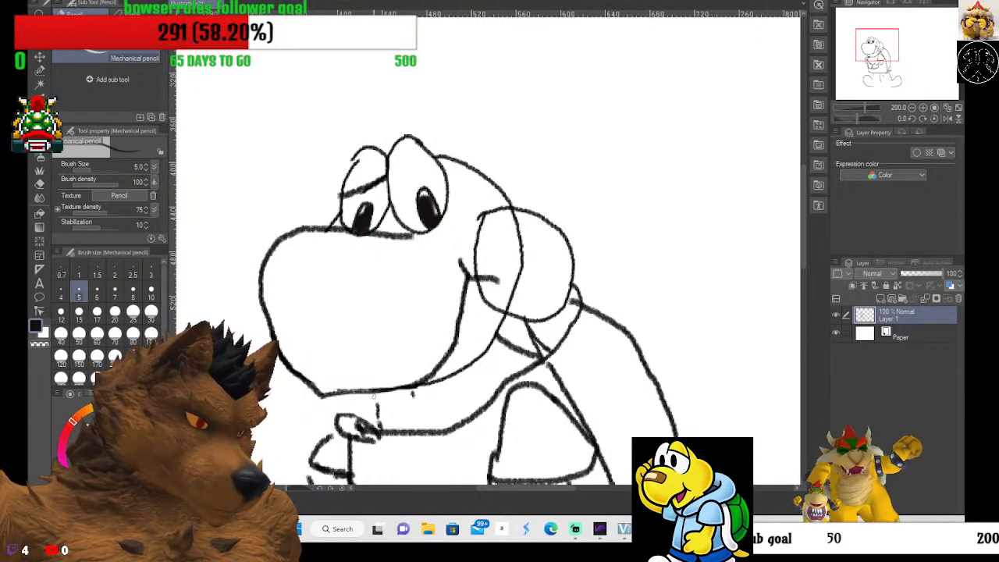
left_click_drag(374, 402, 411, 402)
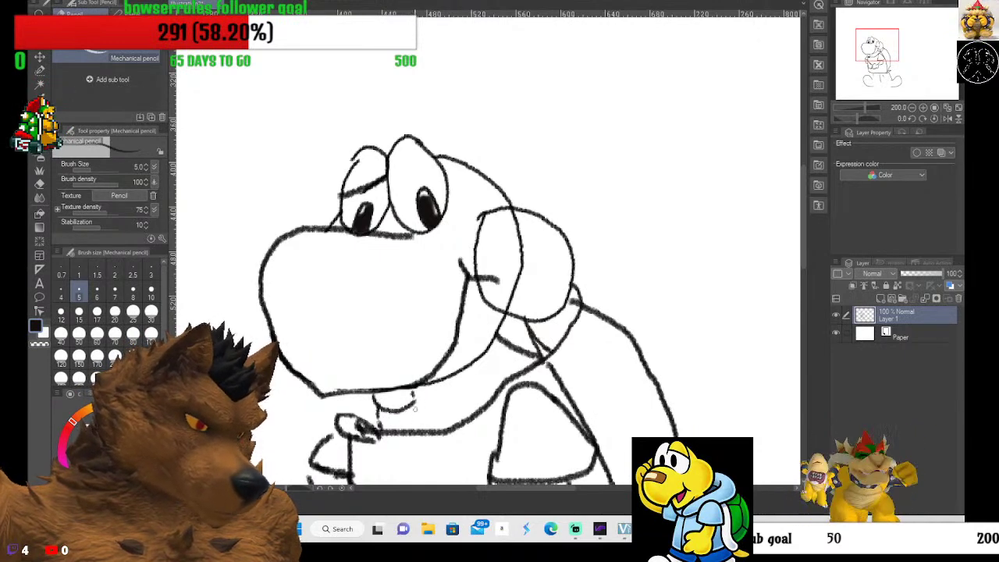
left_click_drag(417, 402, 430, 382)
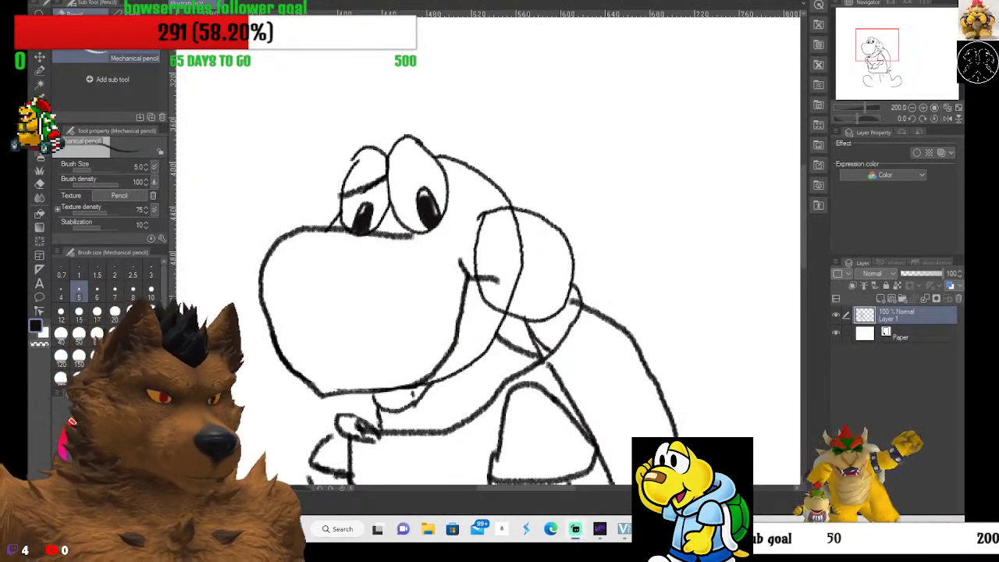
Erase the stray mark between the jaw and the front collar and tidy the jaw line's underside with the Hard eraser at sizes 12 and 8.
scroll(419, 412, "up", 3)
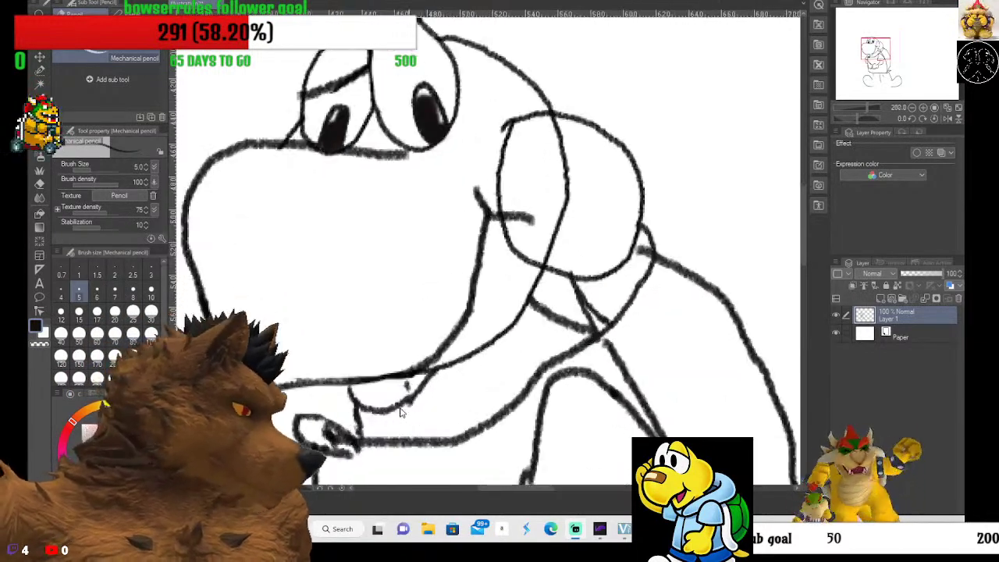
left_click(38, 183)
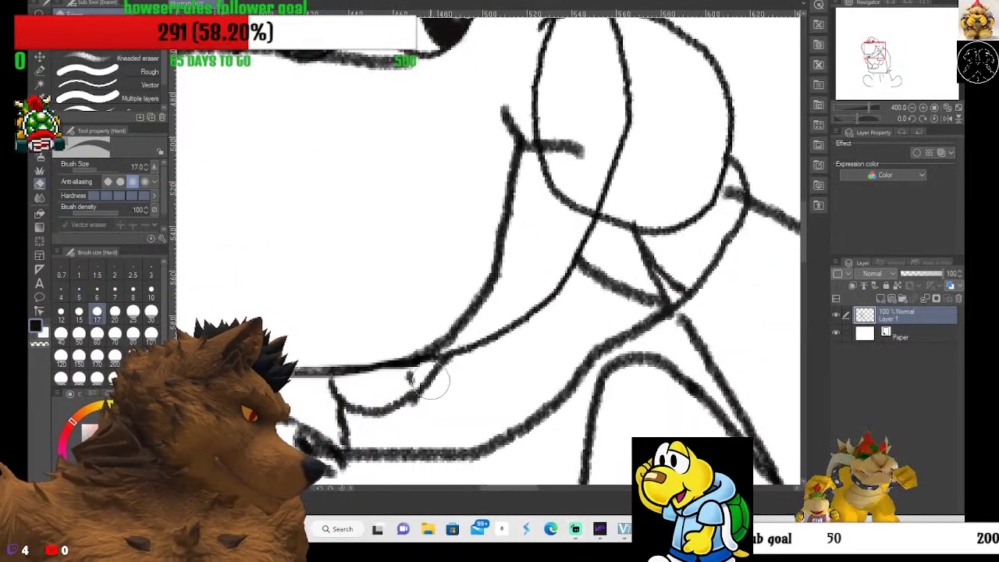
left_click(60, 314)
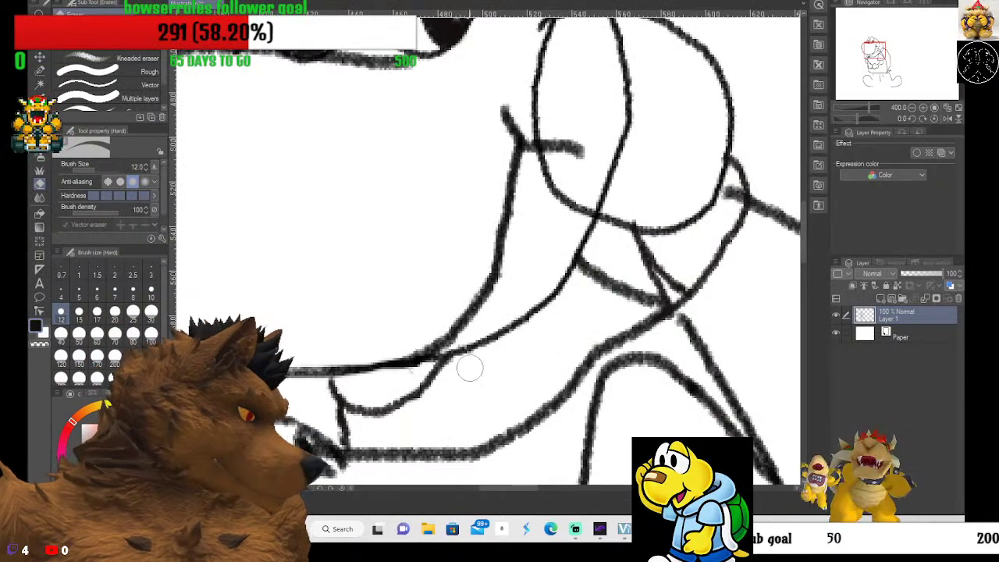
scroll(410, 375, "up", 3)
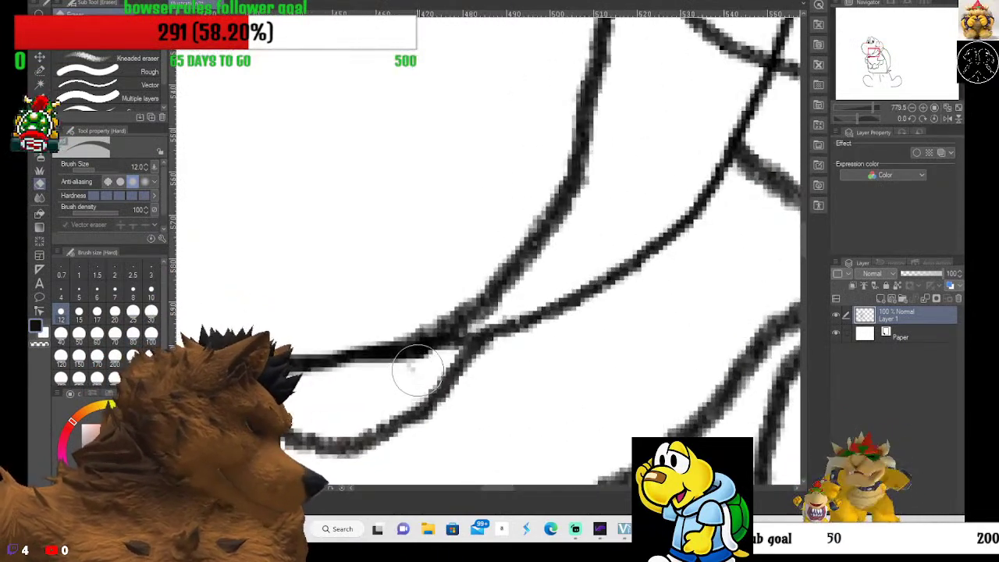
left_click(133, 294)
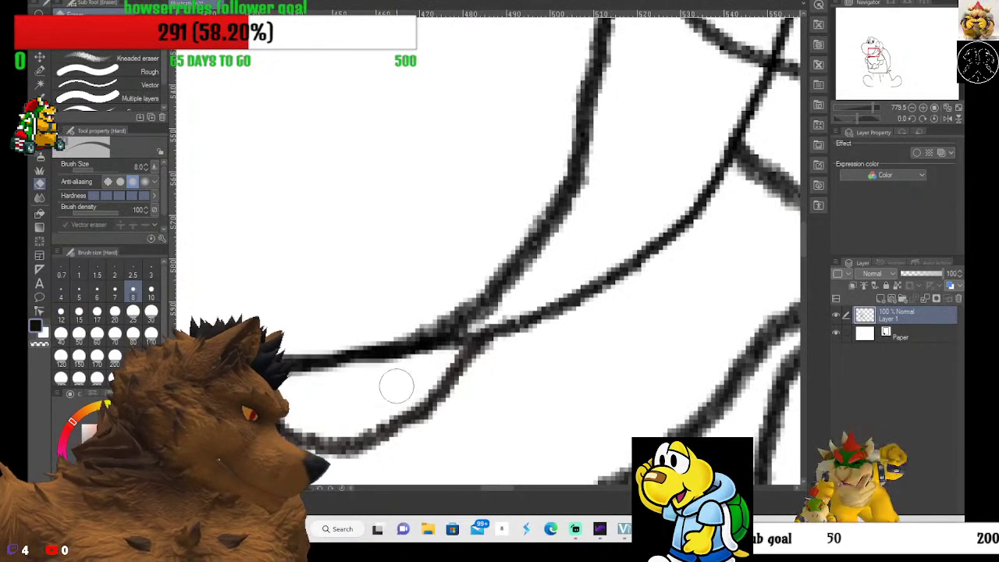
scroll(589, 226, "down", 5)
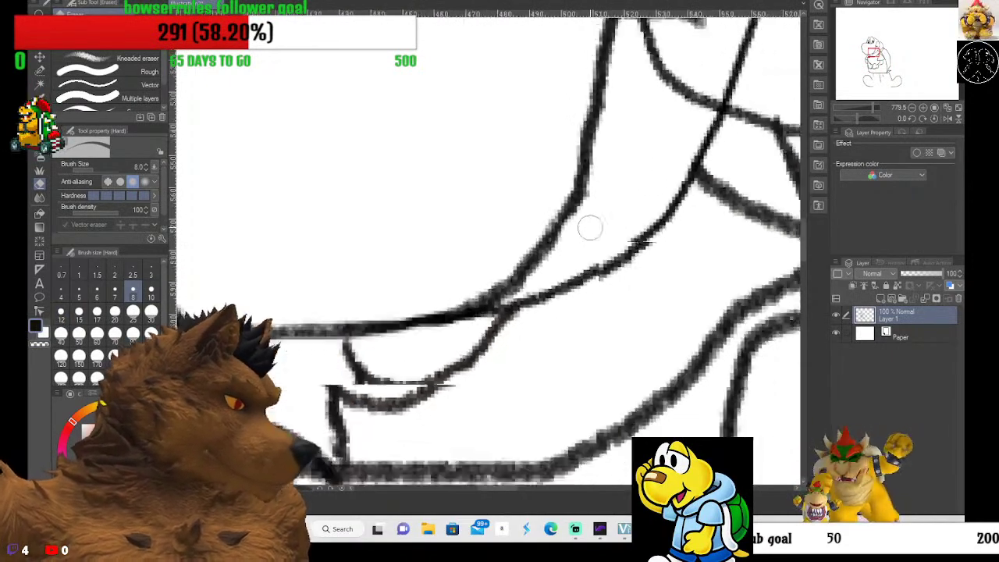
Draw a small rounded outline from the front shoulder oval up to the jaw line with the Mechanical pencil at size 5.
scroll(533, 318, "down", 2)
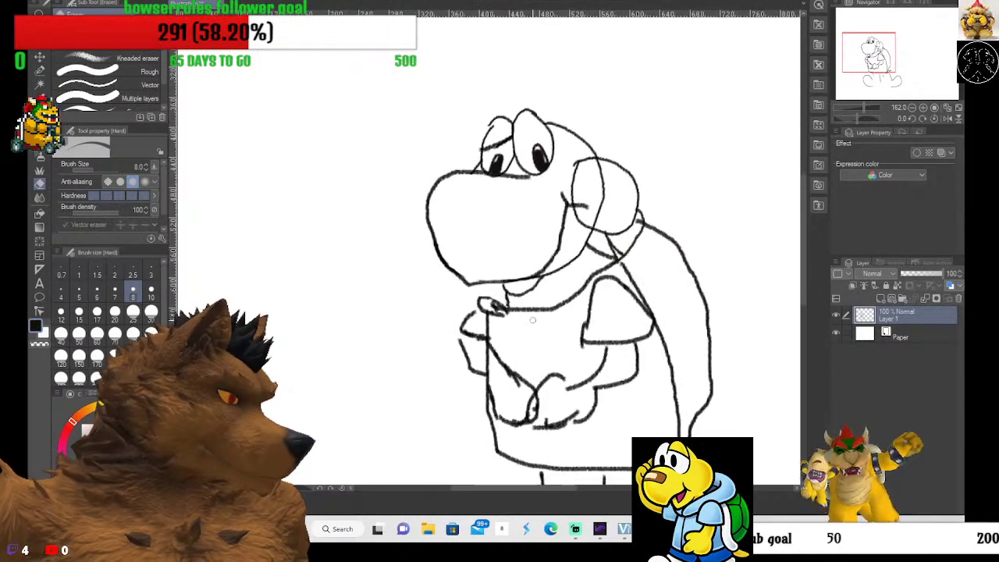
scroll(541, 312, "down", 2)
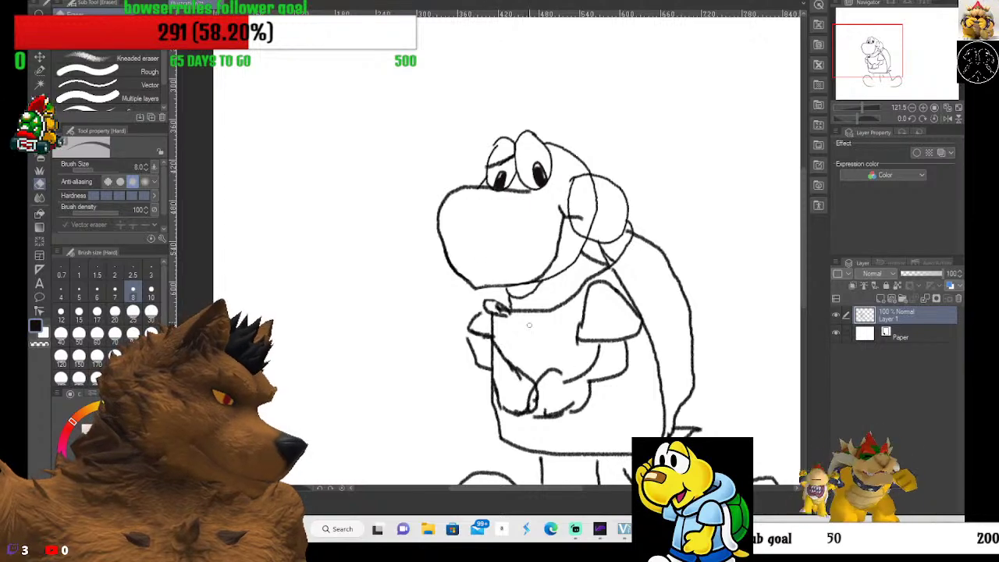
scroll(458, 292, "up", 6)
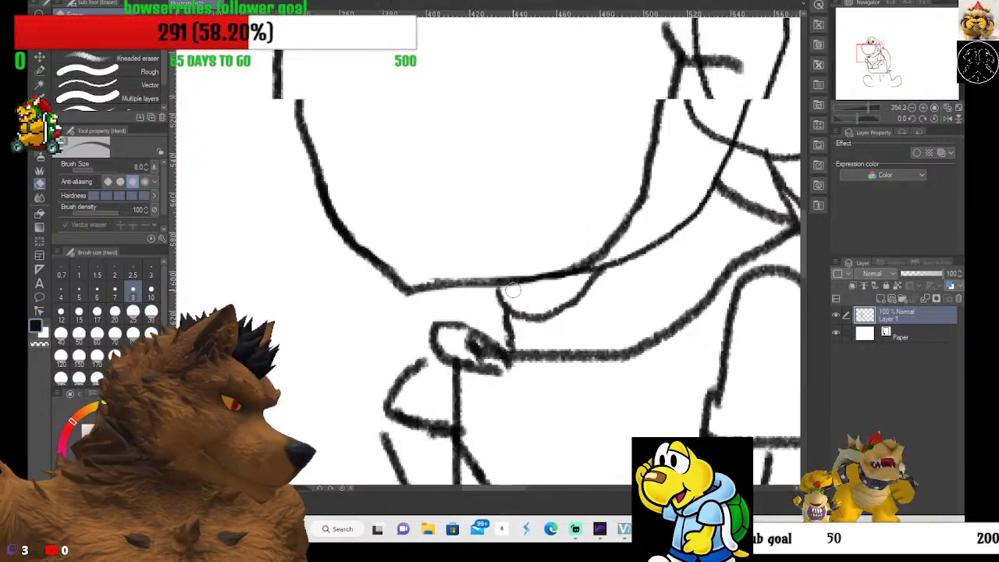
key("p")
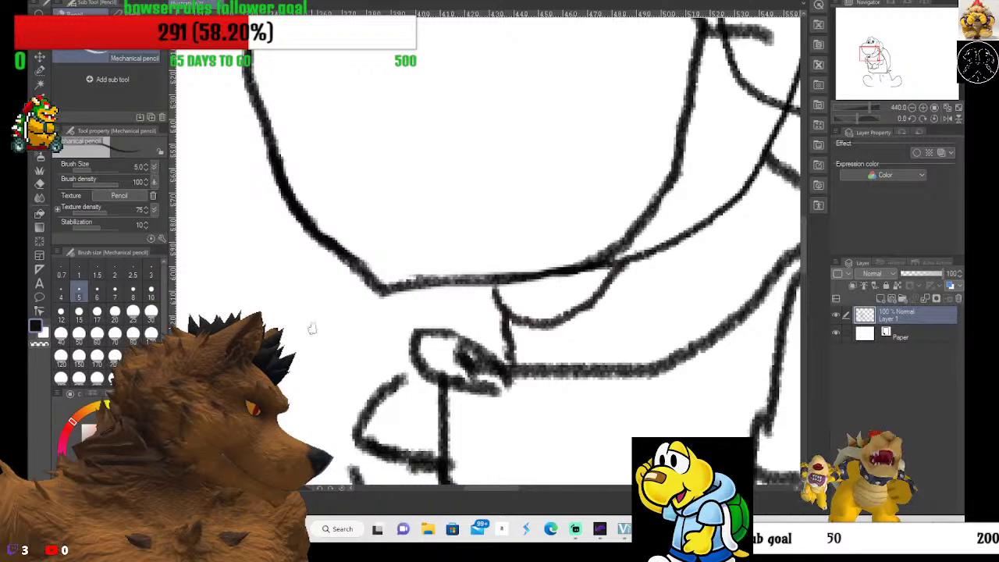
mouse_move(461, 287)
left_mouse_down()
mouse_move(416, 299)
mouse_move(416, 327)
mouse_move(434, 354)
mouse_move(501, 347)
mouse_move(493, 309)
left_mouse_up()
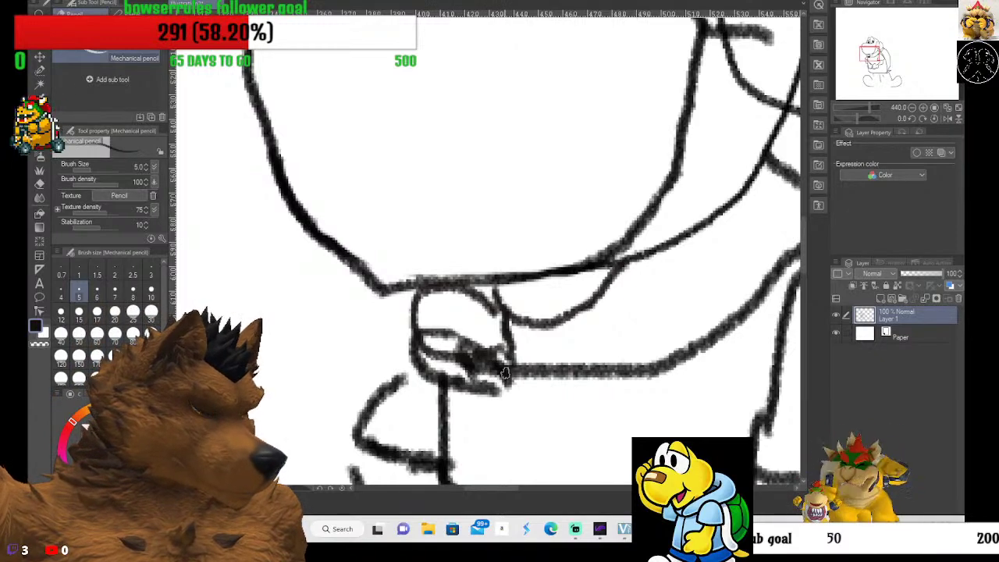
Draw the V-shaped neckline below the collar and the front opening line running down past the hands to the hem.
left_click_drag(502, 367, 552, 455)
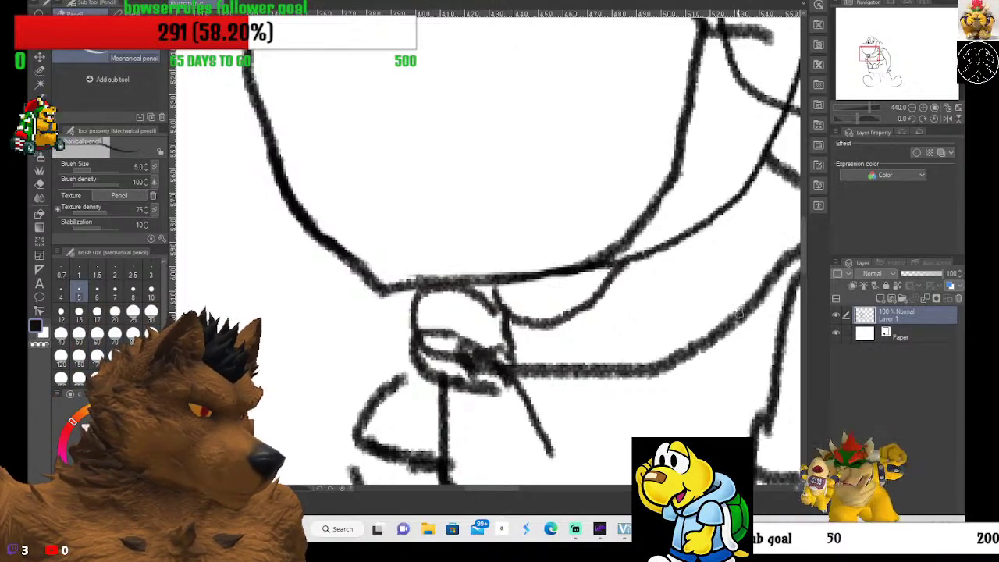
mouse_move(733, 312)
left_mouse_down()
mouse_move(616, 373)
mouse_move(574, 427)
mouse_move(559, 468)
left_mouse_up()
scroll(559, 468, "down", 2)
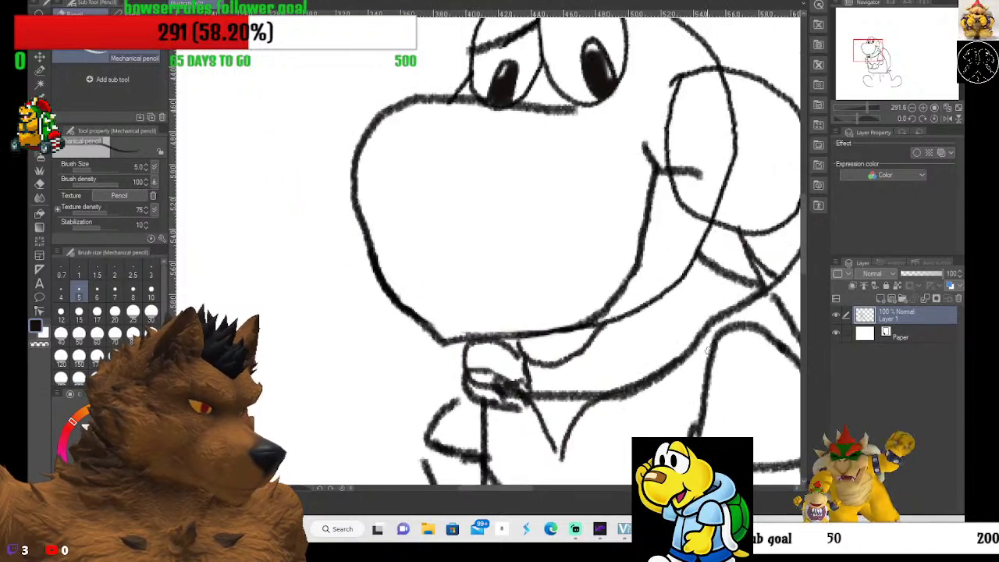
left_click_drag(803, 195, 802, 251)
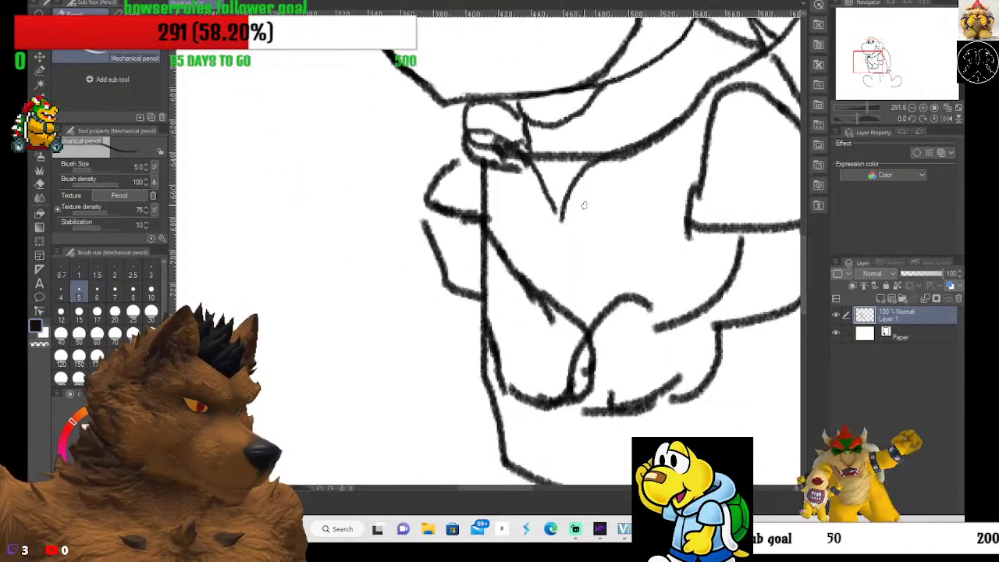
left_click_drag(559, 209, 587, 325)
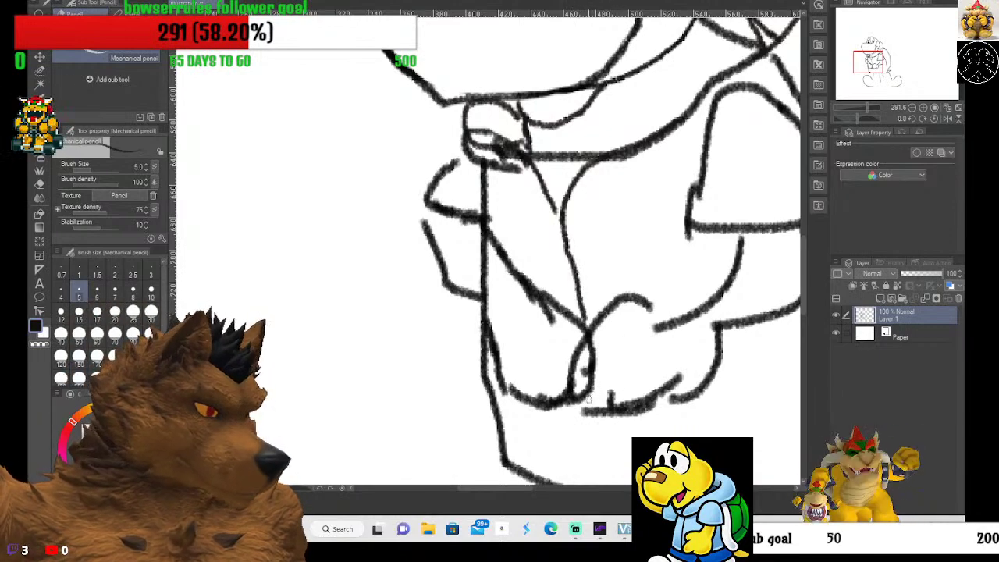
left_click_drag(587, 418, 595, 465)
scroll(594, 465, "down", 3)
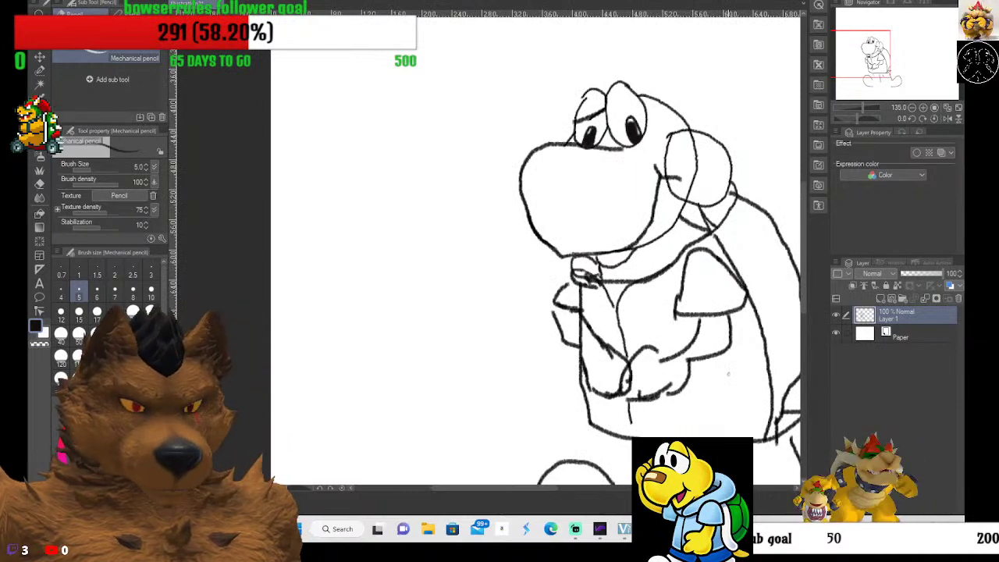
scroll(728, 374, "down", 1)
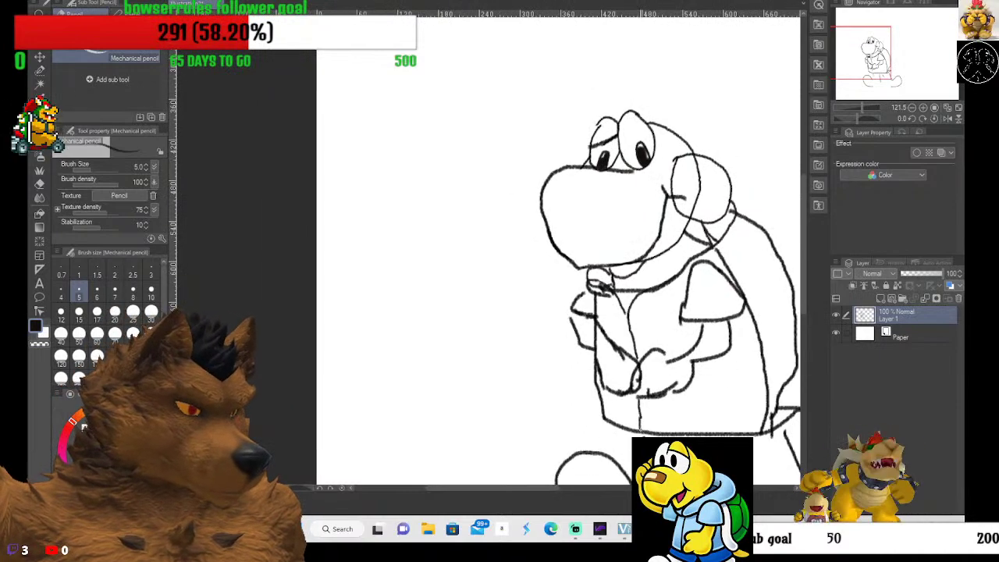
Draw the long rounded cap brim above the eyes and a short line running back toward the head.
scroll(687, 410, "down", 3)
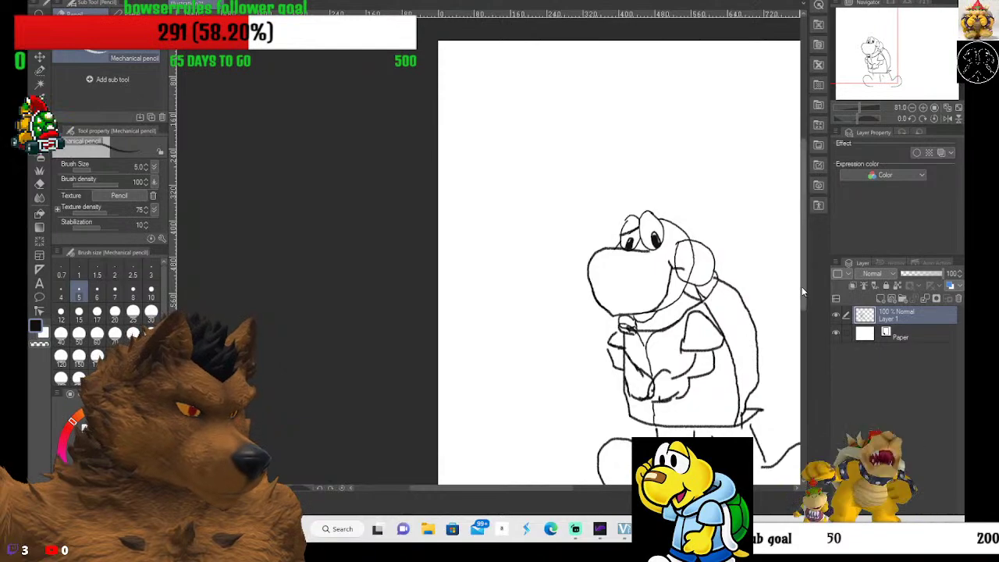
left_click_drag(806, 286, 805, 332)
left_click_drag(546, 489, 552, 489)
scroll(552, 351, "up", 2)
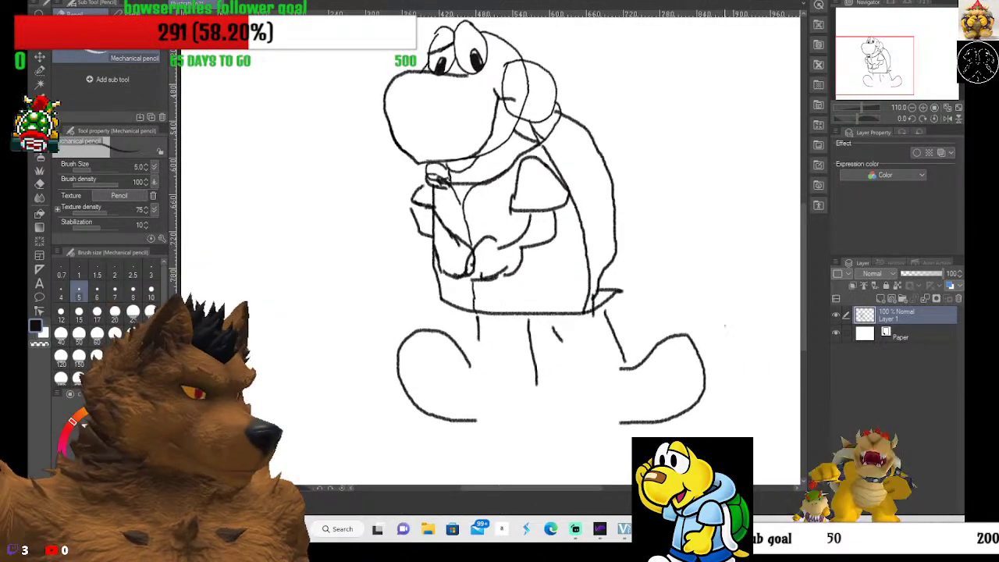
left_click_drag(807, 328, 807, 282)
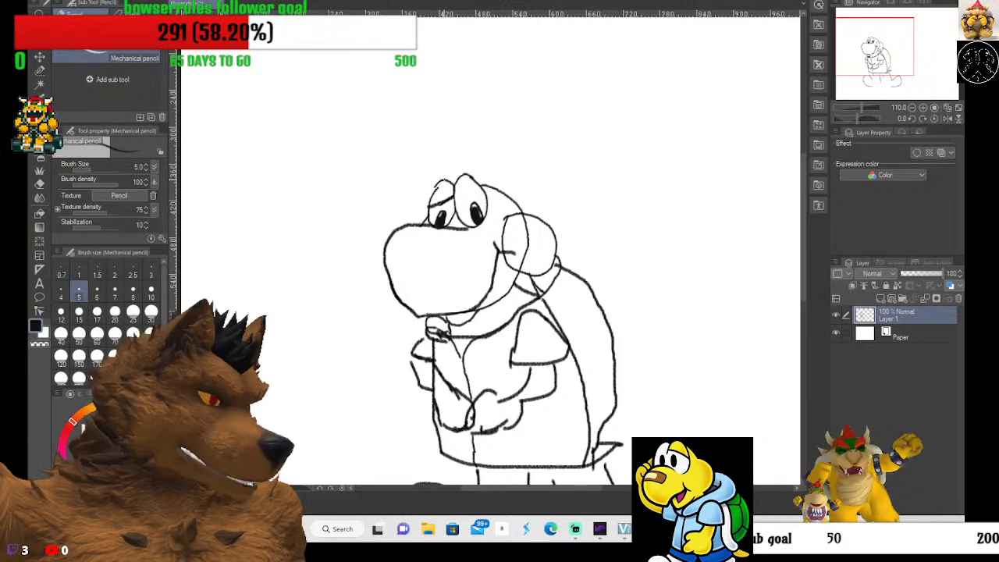
mouse_move(432, 185)
left_mouse_down()
mouse_move(385, 184)
mouse_move(343, 163)
left_mouse_up()
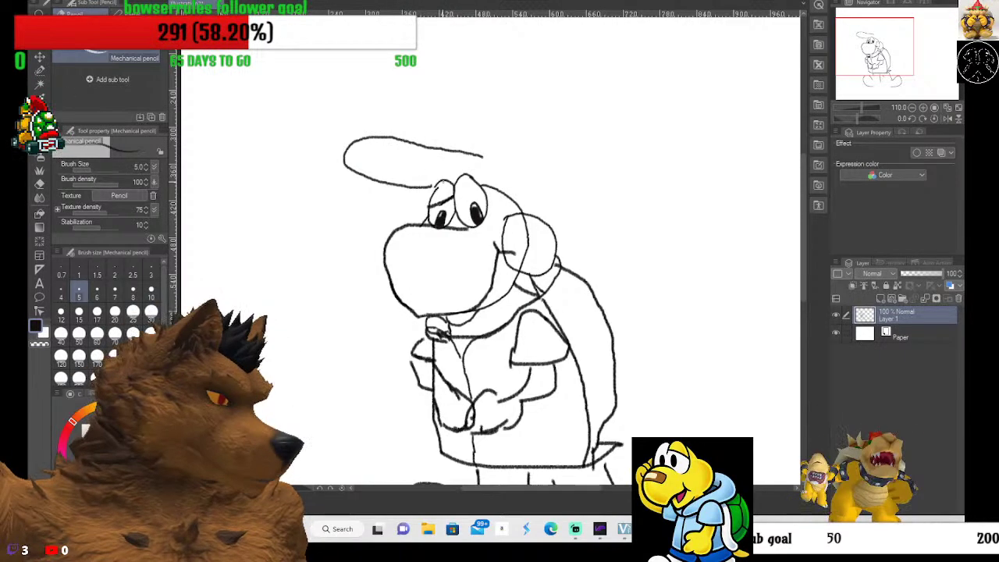
left_click_drag(479, 154, 496, 178)
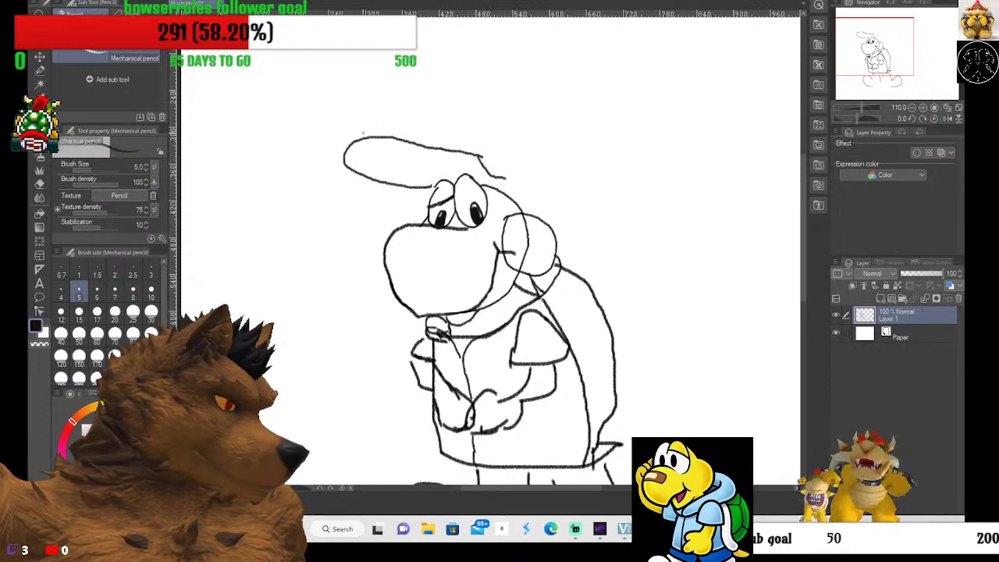
Add the outer upper edge of the brim and draw the cap's crown, closing its rear lower edge.
mouse_move(343, 162)
left_mouse_down()
mouse_move(339, 147)
mouse_move(367, 130)
mouse_move(440, 140)
left_mouse_up()
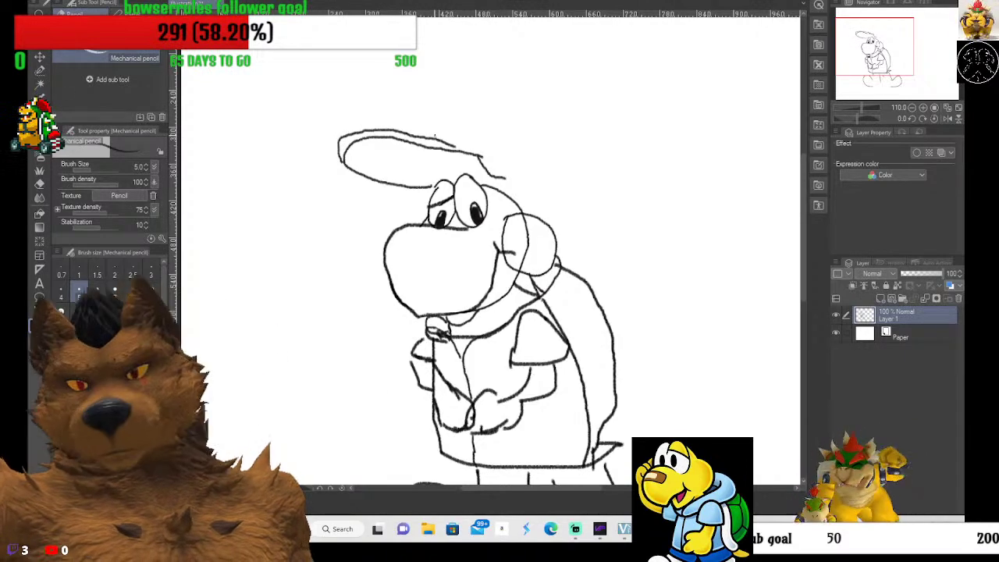
left_click_drag(428, 135, 474, 124)
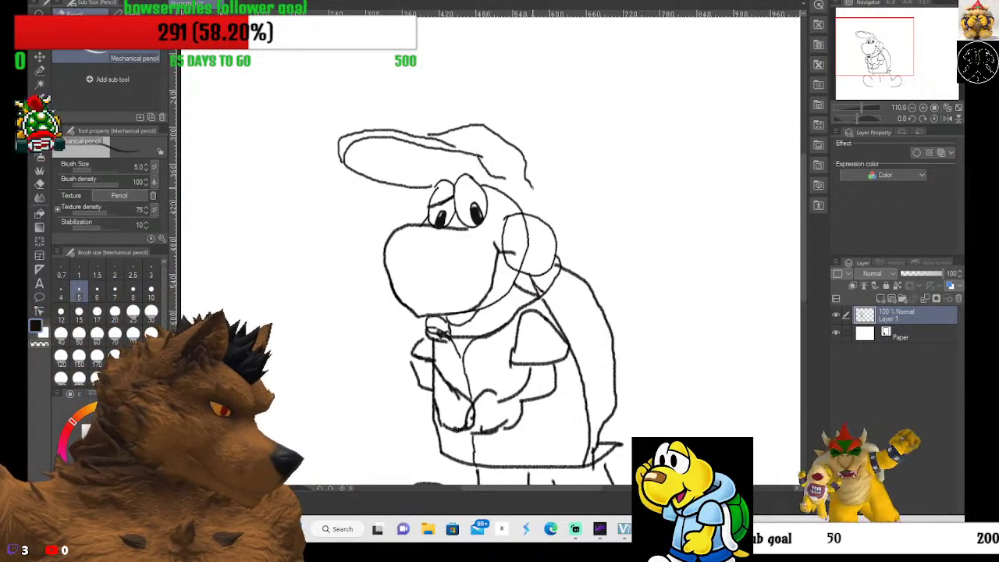
left_click_drag(501, 179, 522, 189)
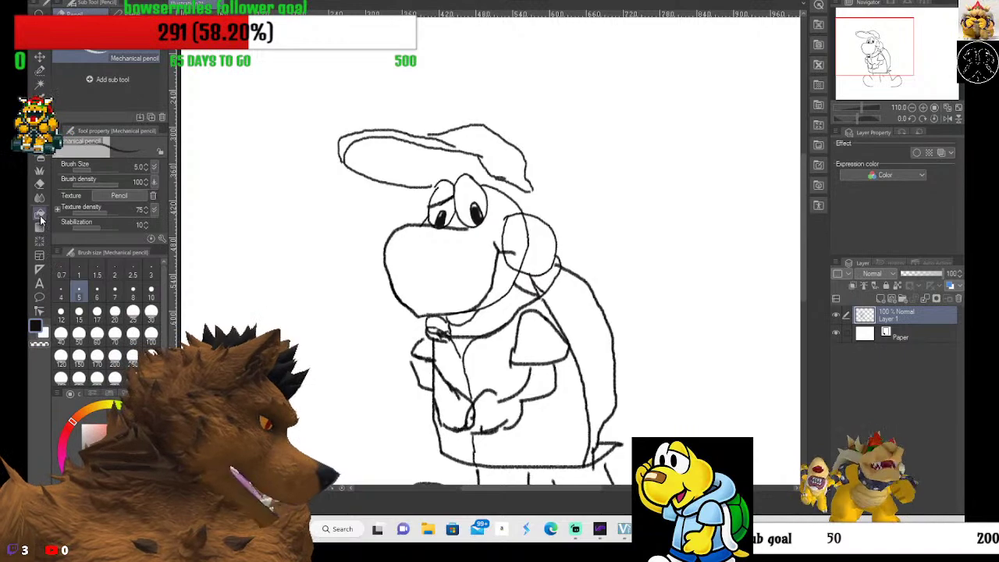
Draw a second contour inside the cap along the upper brim and the crown's lower edge with the Mechanical pencil.
left_click(39, 188)
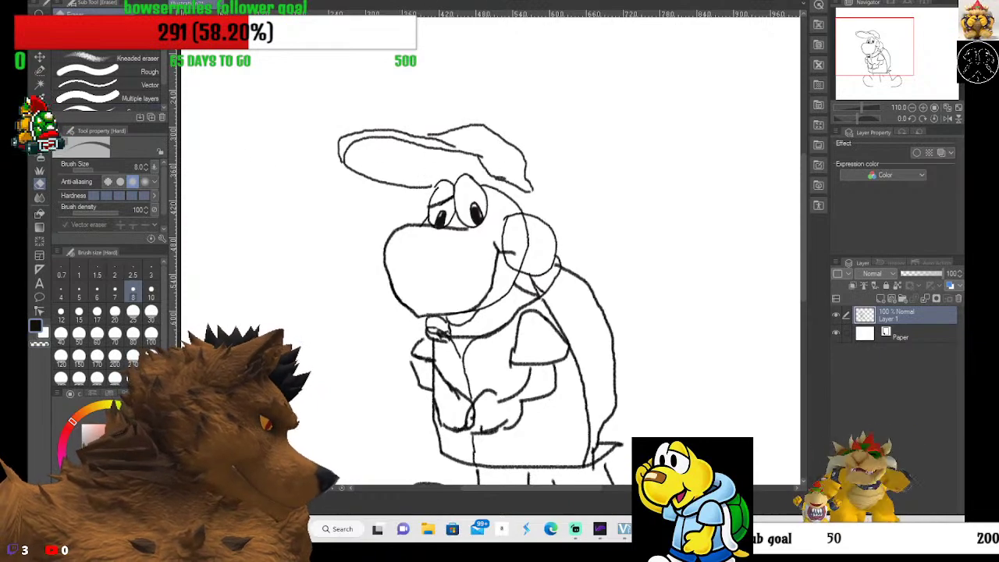
key("p")
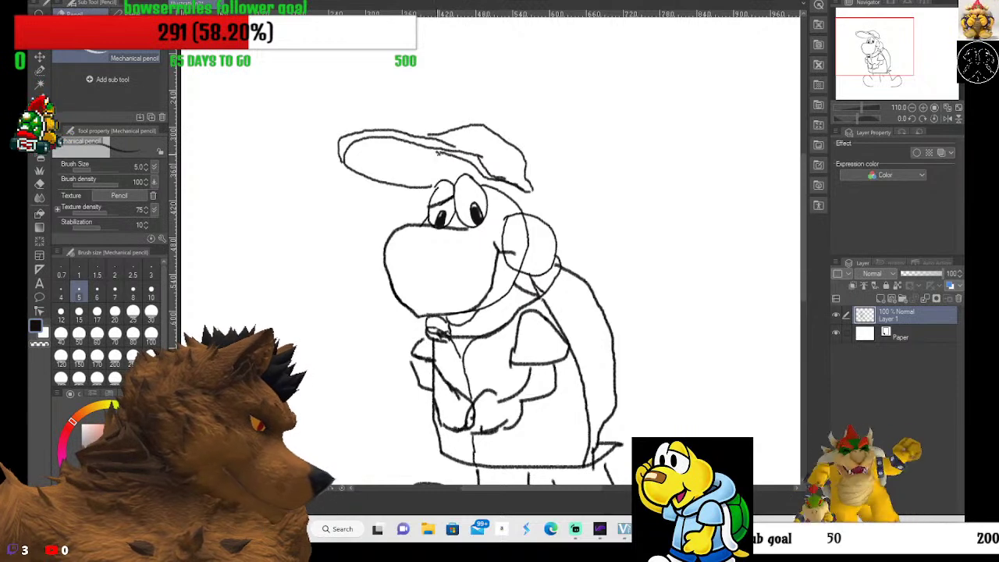
left_click_drag(442, 154, 403, 144)
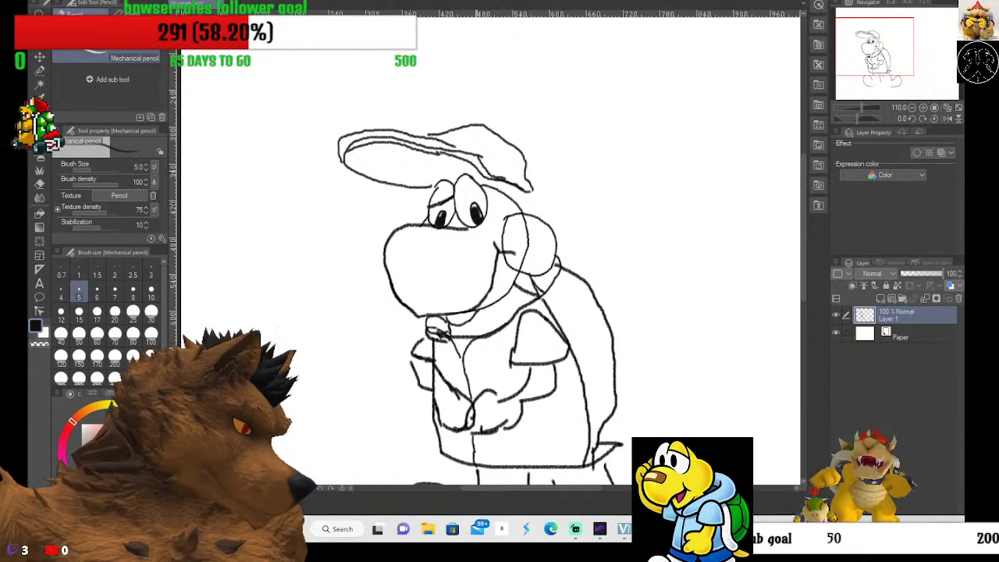
Erase the head line inside the rear head circle and the circle's front side near the mouth with the Hard eraser at size 6.
key("ctrl+minus")
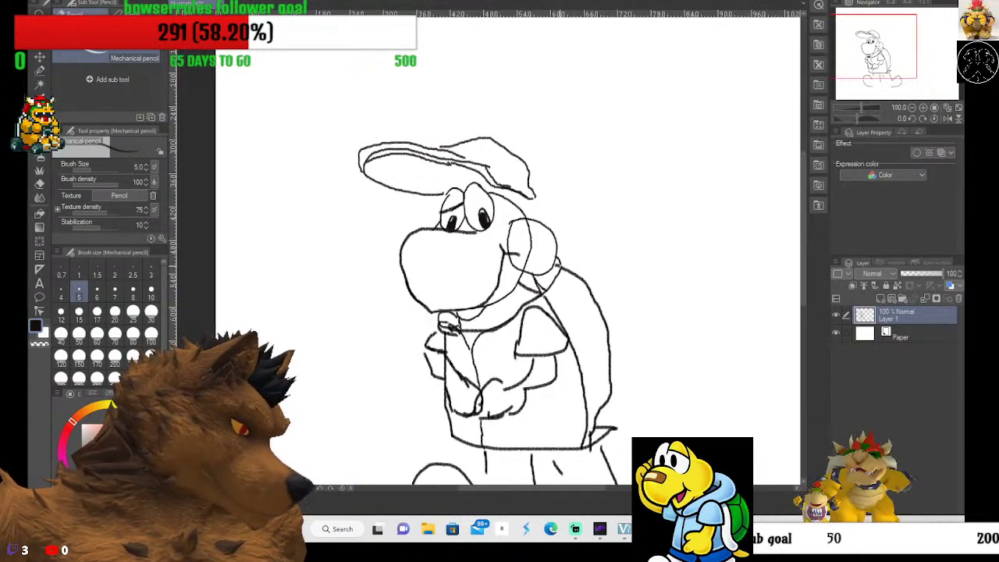
key("ctrl+minus")
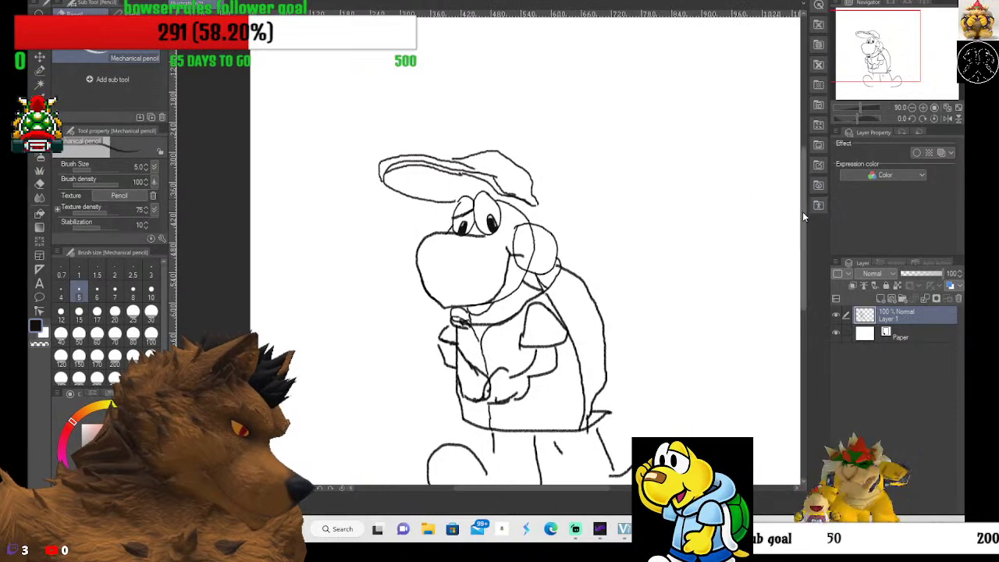
left_click_drag(803, 211, 804, 251)
scroll(480, 176, "up", 5)
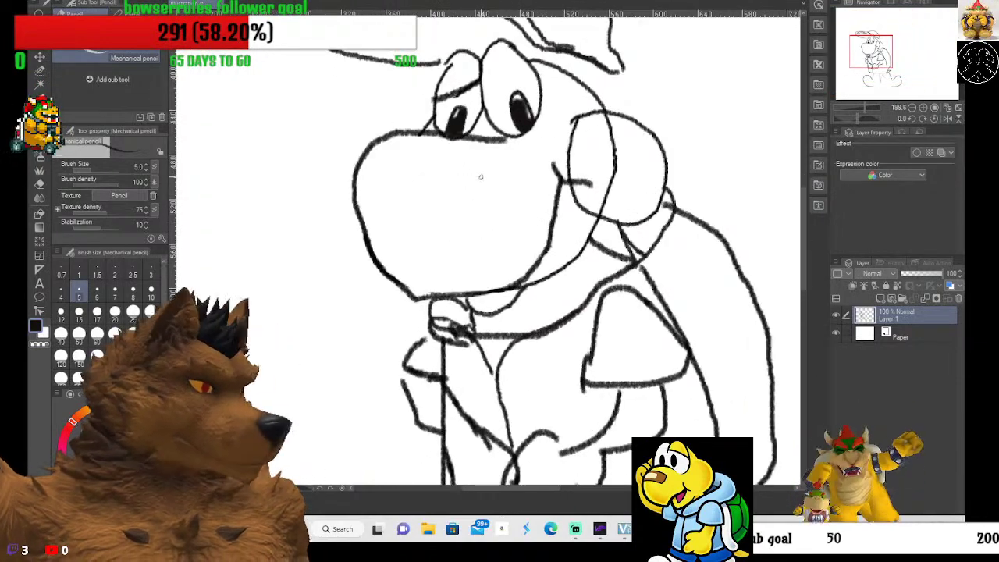
left_click(39, 182)
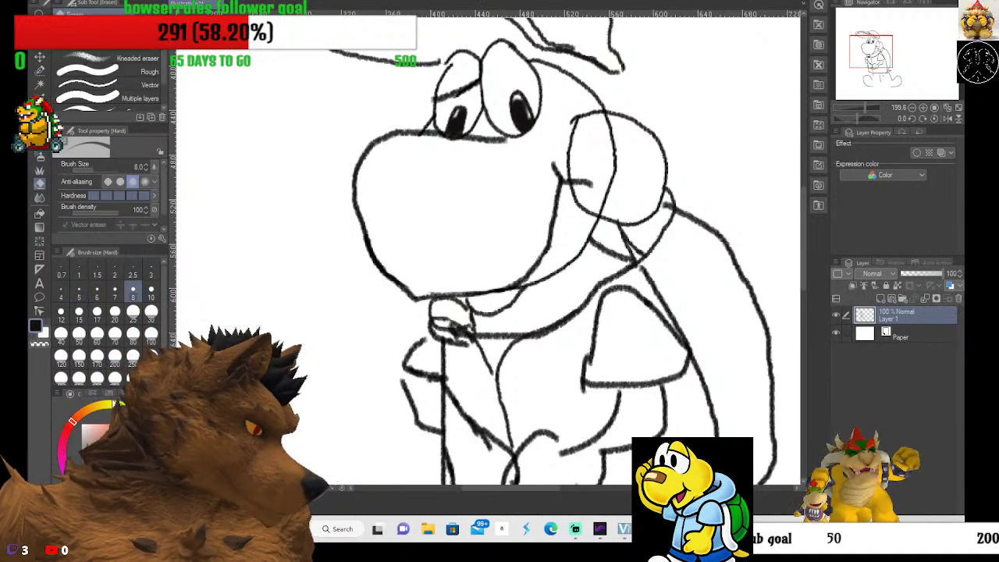
left_click(97, 296)
left_click(97, 297)
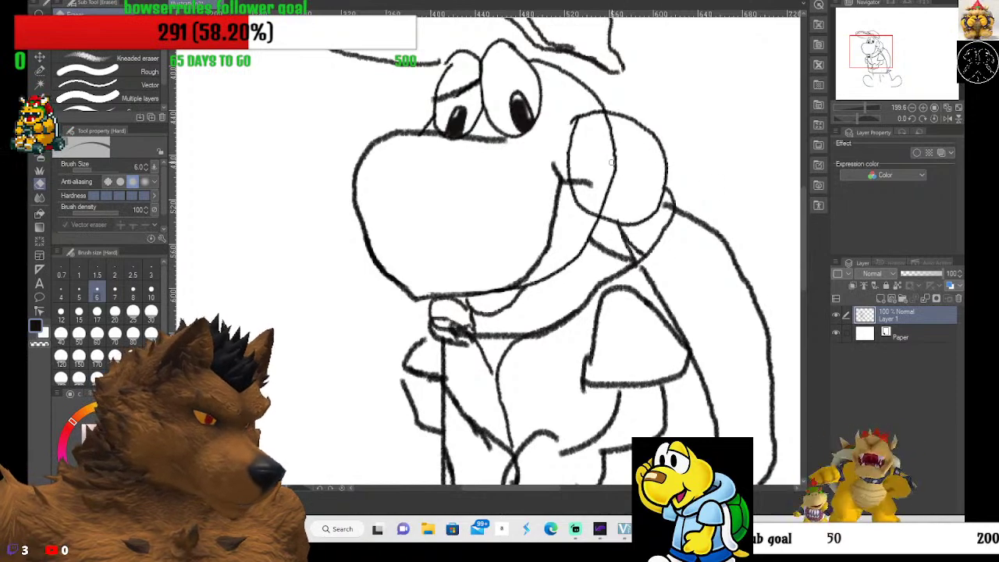
mouse_move(615, 174)
left_mouse_down()
mouse_move(609, 138)
mouse_move(613, 184)
left_mouse_up()
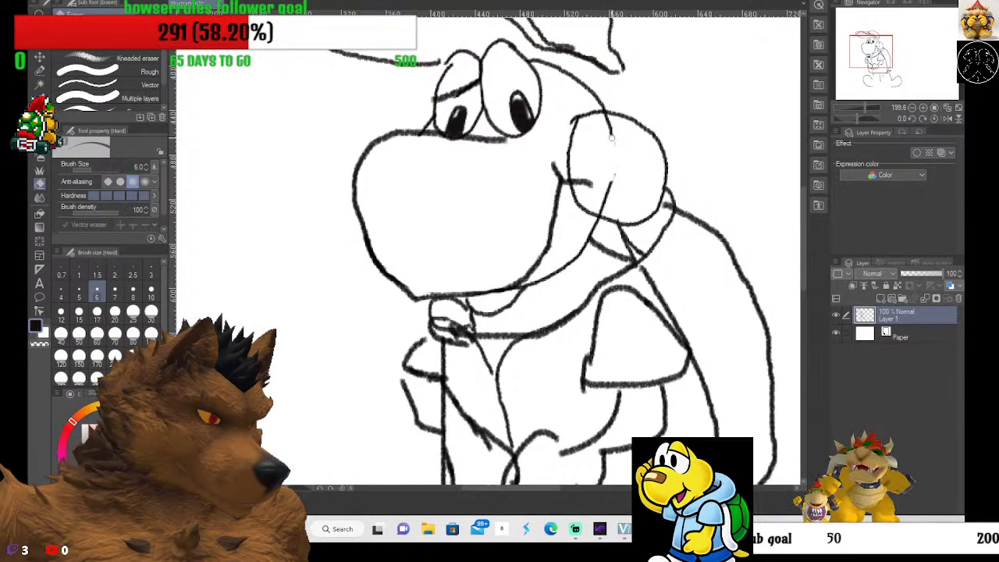
mouse_move(611, 142)
left_mouse_down()
mouse_move(585, 133)
mouse_move(575, 123)
mouse_move(569, 178)
left_mouse_up()
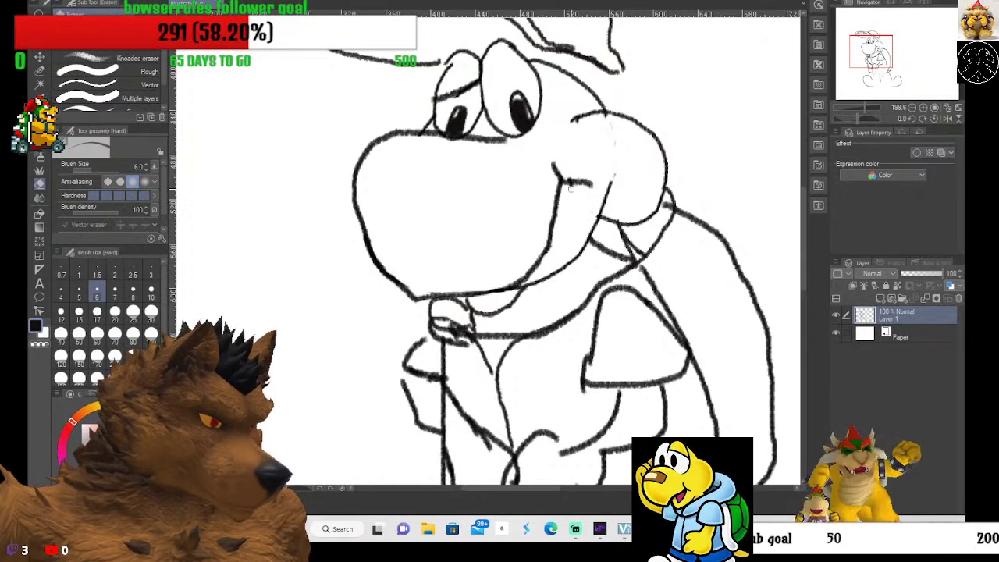
scroll(569, 165, "up", 8)
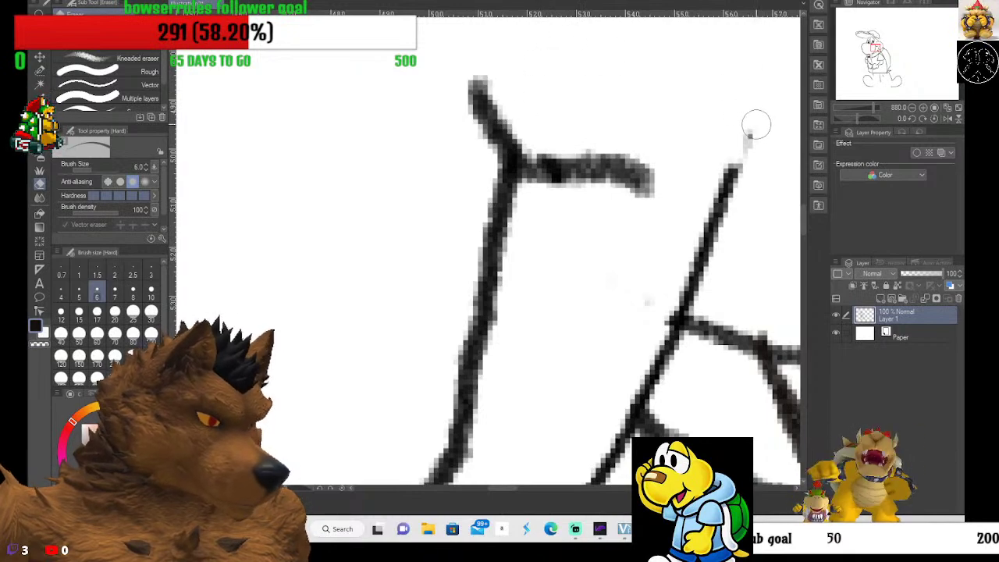
scroll(745, 78, "down", 1)
scroll(745, 78, "down", 5)
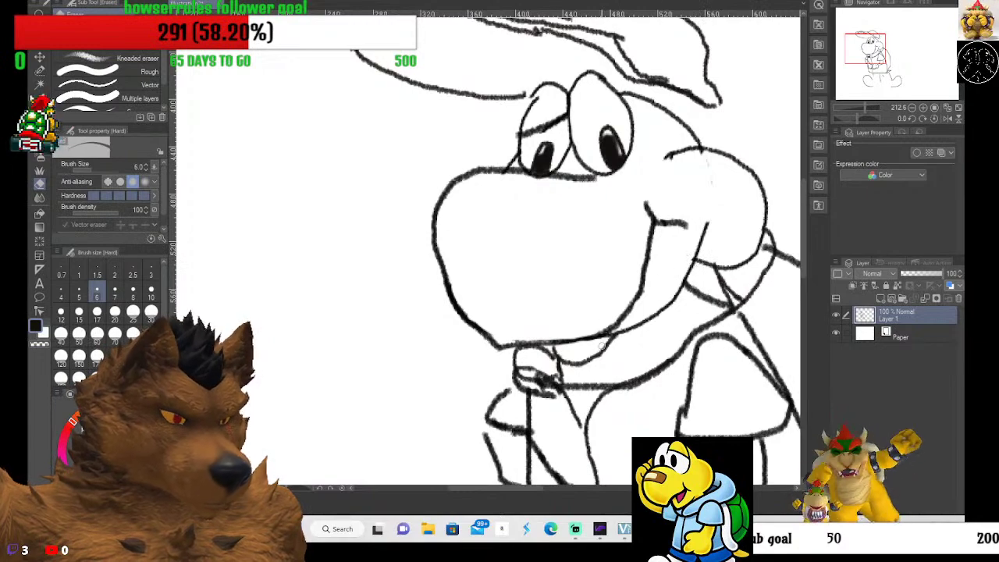
Thin the jaw line's underside where it meets the front collar curve with the Hard eraser.
scroll(600, 343, "up", 5)
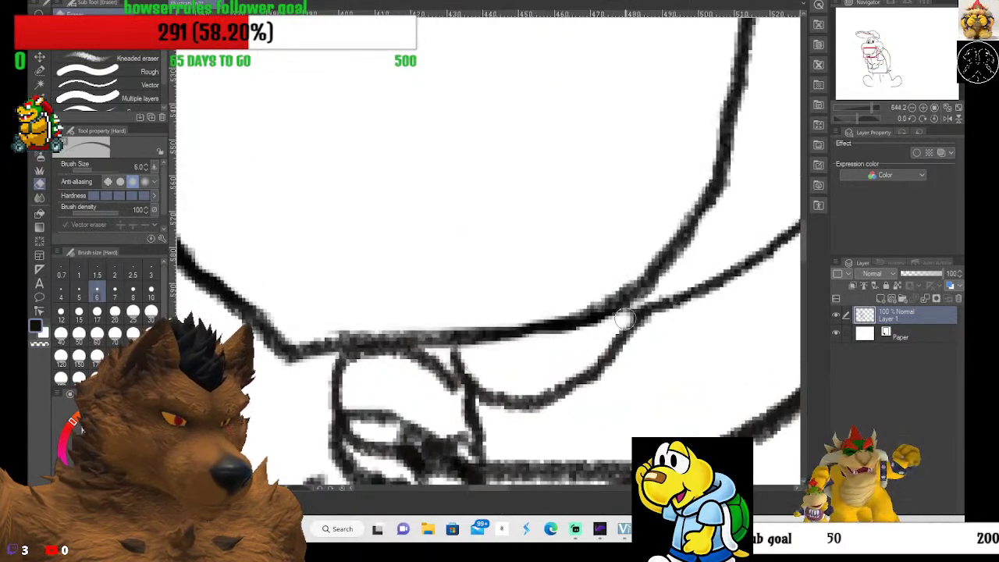
mouse_move(584, 342)
left_mouse_down()
mouse_move(680, 264)
mouse_move(563, 342)
mouse_move(504, 346)
mouse_move(628, 306)
mouse_move(536, 352)
mouse_move(473, 346)
mouse_move(582, 333)
mouse_move(643, 293)
mouse_move(699, 225)
mouse_move(680, 257)
mouse_move(569, 350)
left_mouse_up()
scroll(576, 335, "down", 5)
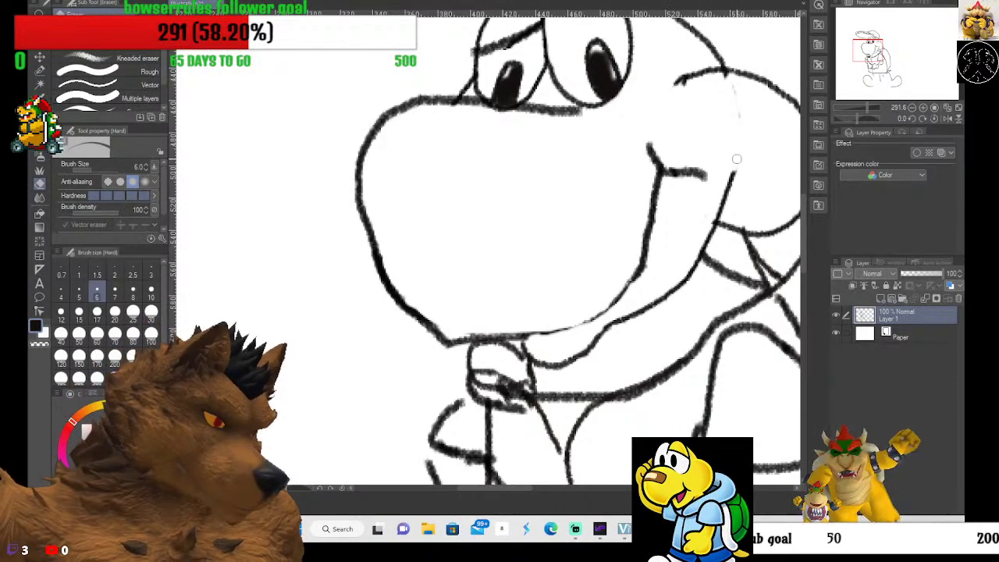
Erase the leftover head line behind the mouth down to the collar and the stub at the rear circle's lower edge.
left_click_drag(736, 160, 733, 94)
left_click_drag(733, 176, 719, 209)
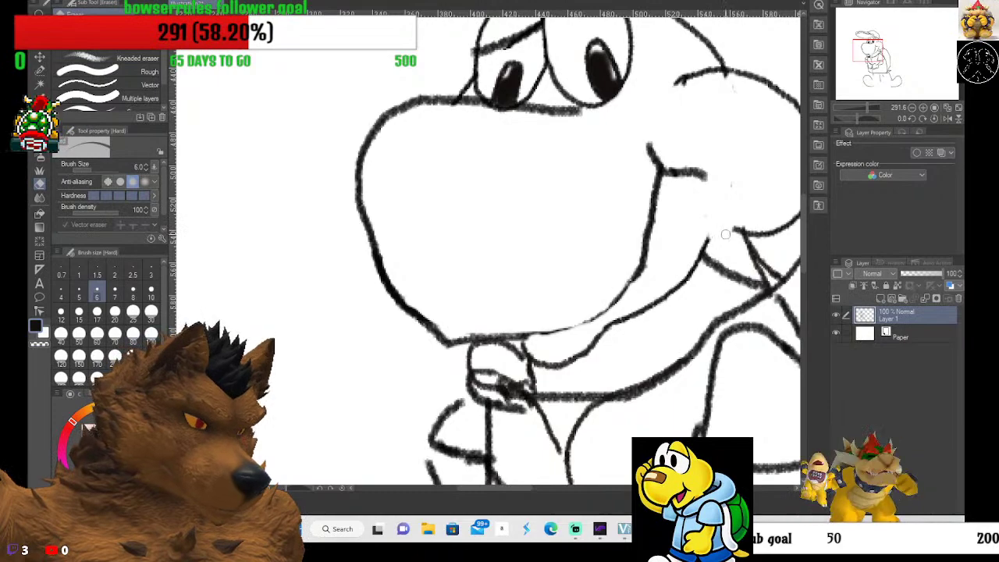
left_click_drag(735, 222, 735, 236)
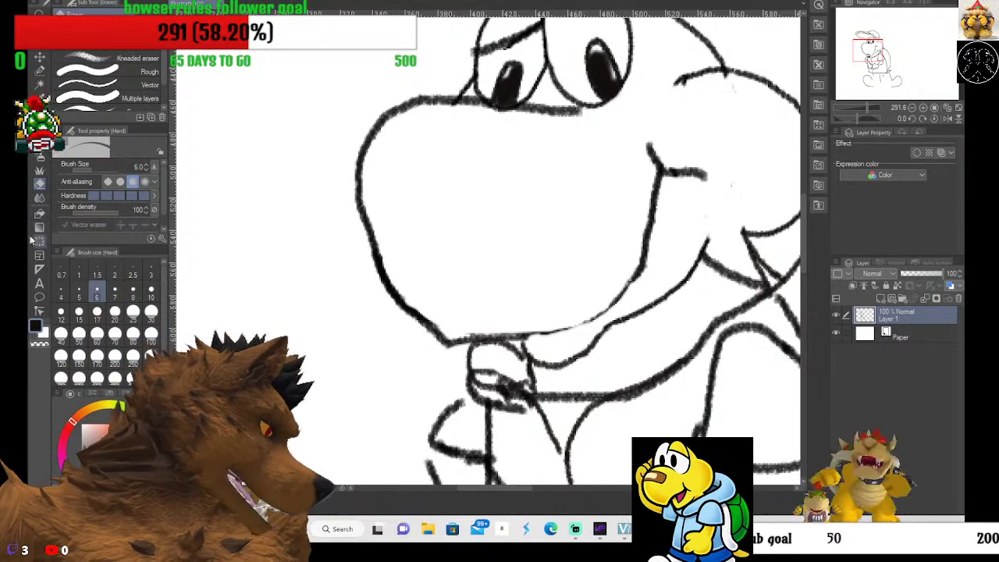
Draw a second curve beneath the front collar line under the jaw with the Mechanical pencil.
left_click(41, 168)
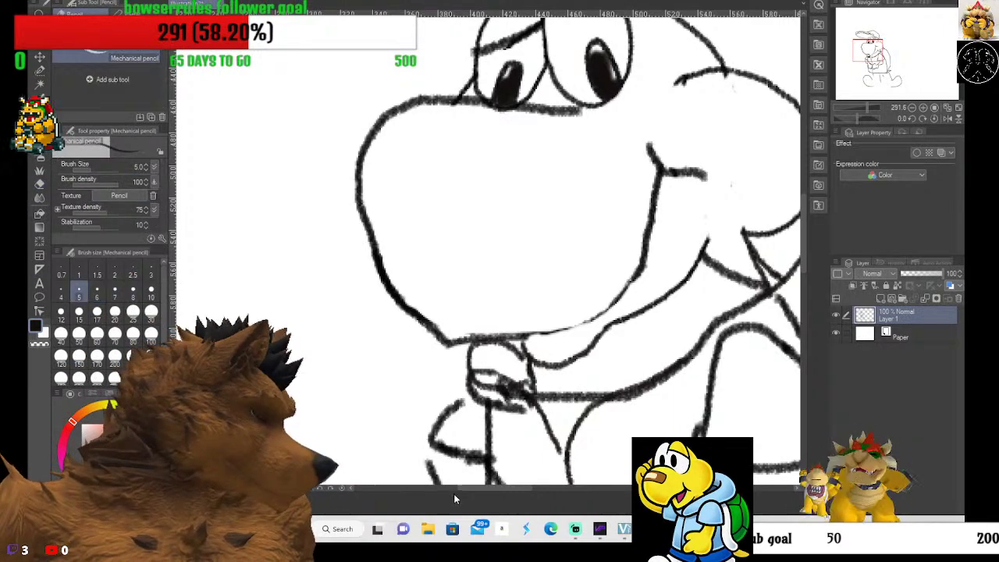
left_click_drag(460, 490, 478, 489)
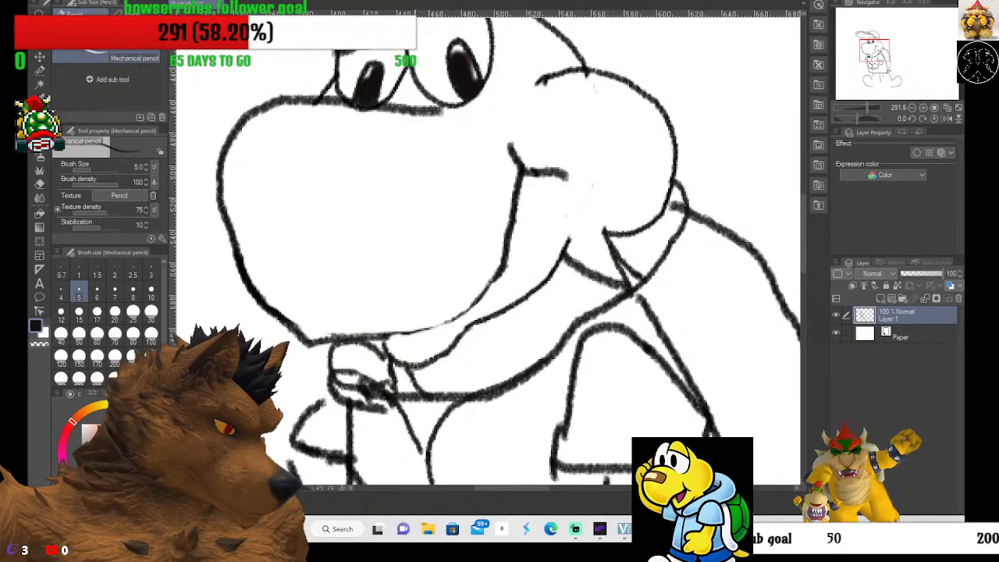
left_click_drag(453, 359, 549, 281)
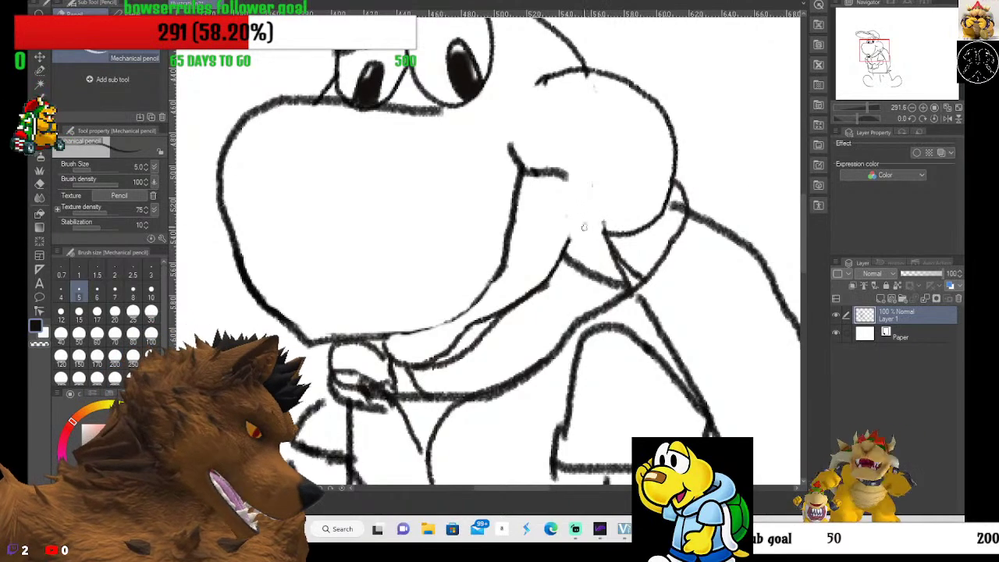
Erase the rear head circle's lower edge, redraw it down to the collar, and remove the stub above the collar.
left_click(40, 184)
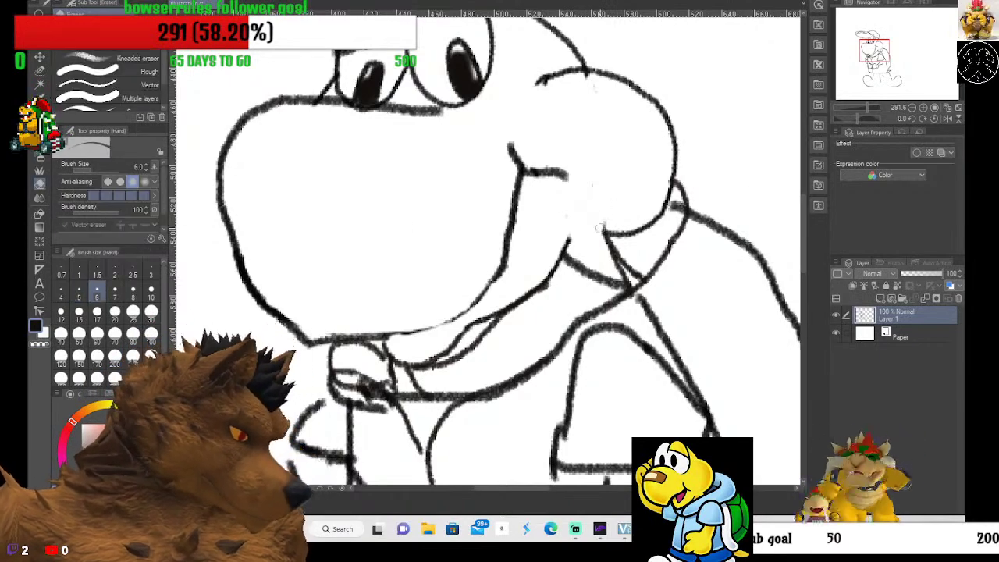
mouse_move(603, 256)
left_mouse_down()
mouse_move(625, 223)
mouse_move(614, 236)
mouse_move(624, 257)
mouse_move(635, 229)
mouse_move(652, 228)
mouse_move(645, 239)
mouse_move(660, 205)
left_mouse_up()
key("p")
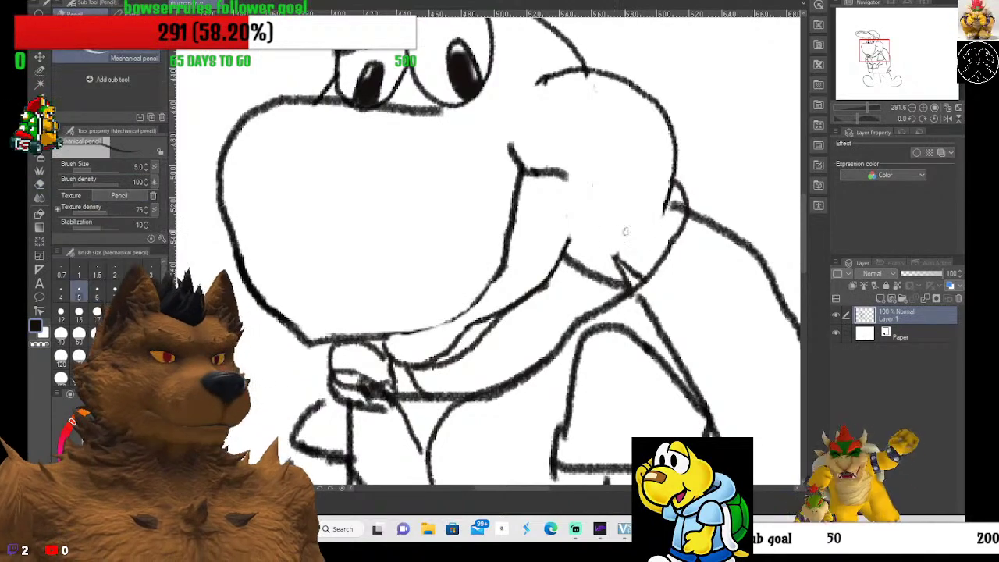
mouse_move(670, 190)
left_mouse_down()
mouse_move(646, 258)
mouse_move(603, 279)
left_mouse_up()
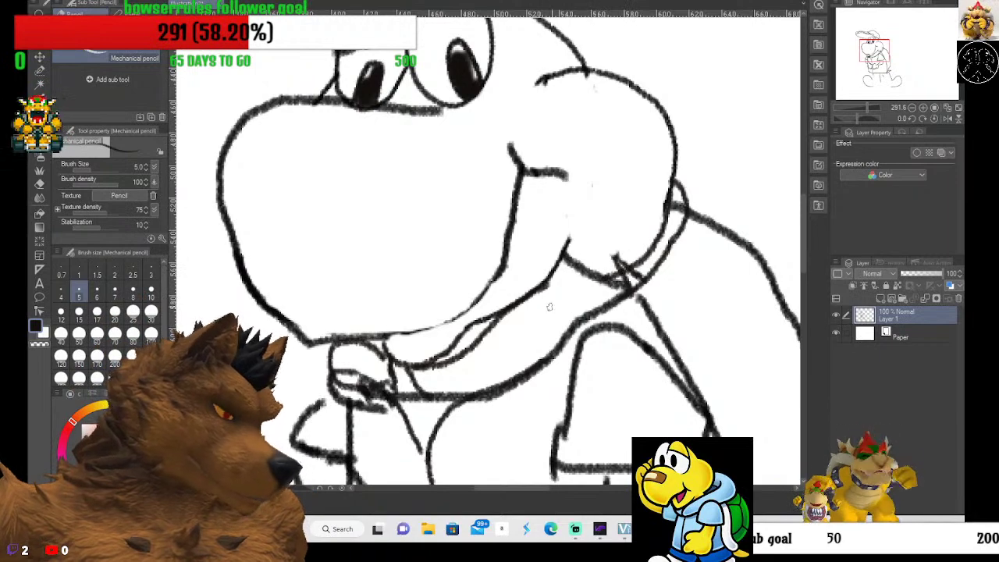
left_click(35, 186)
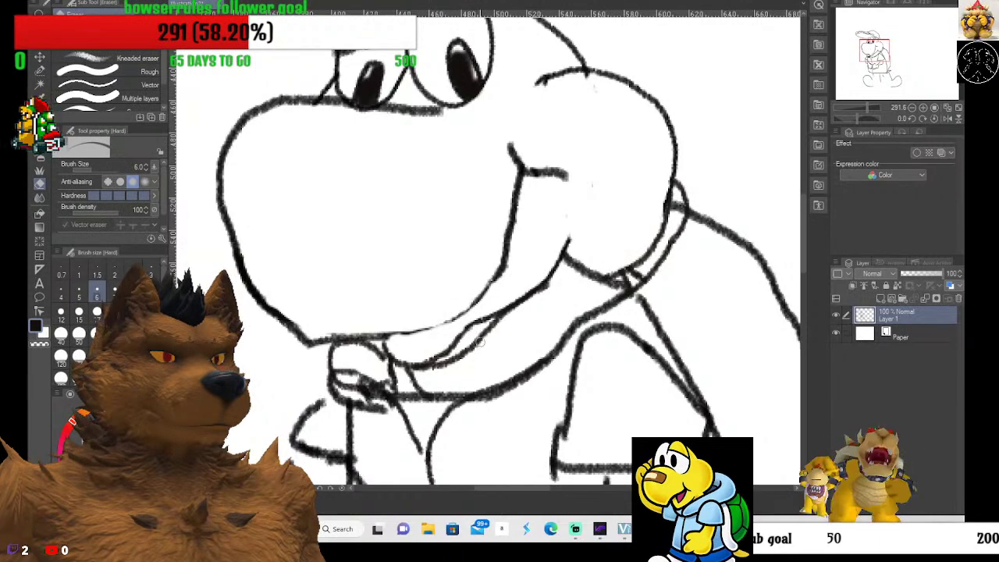
Thin the muzzle's rear line from the mouth corner down toward the chin with the Hard eraser at size 6.
scroll(479, 341, "down", 1)
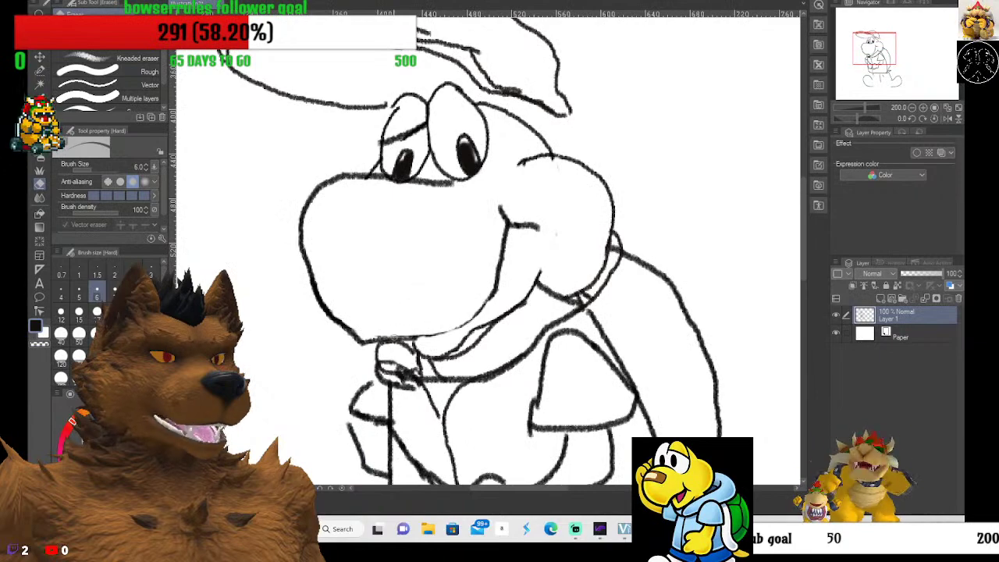
scroll(404, 358, "up", 4)
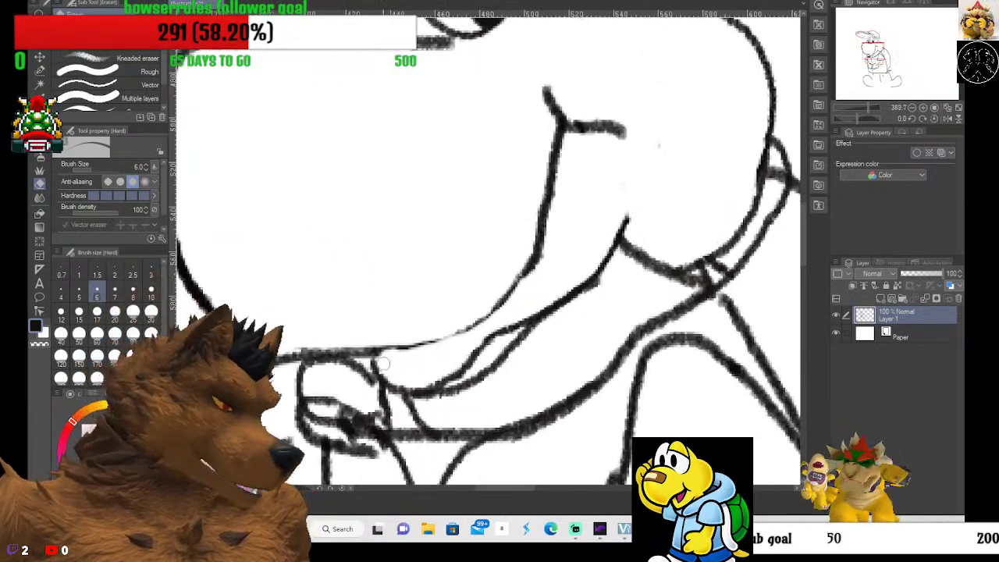
scroll(383, 363, "up", 1)
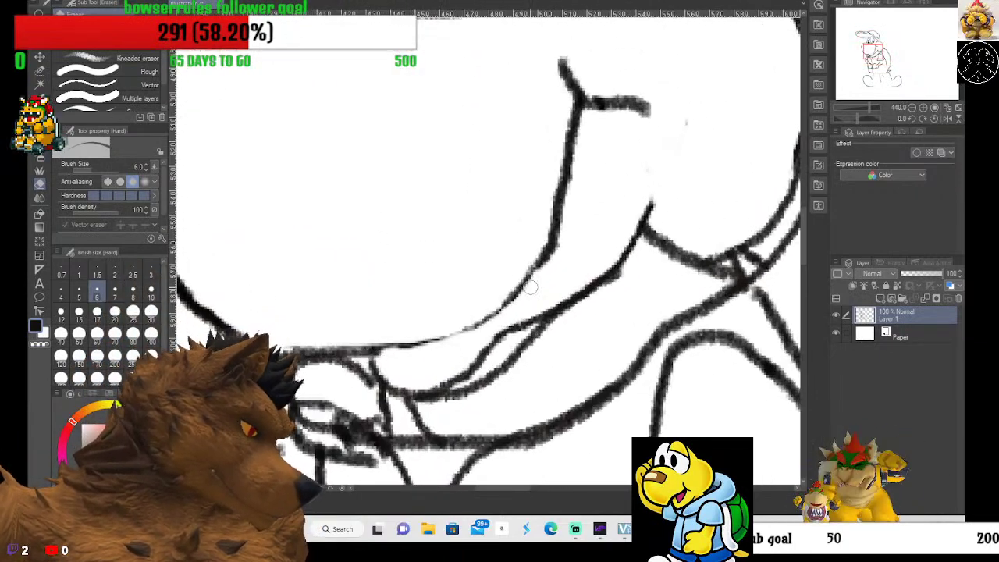
mouse_move(563, 248)
left_mouse_down()
mouse_move(582, 139)
mouse_move(568, 202)
mouse_move(570, 174)
left_mouse_up()
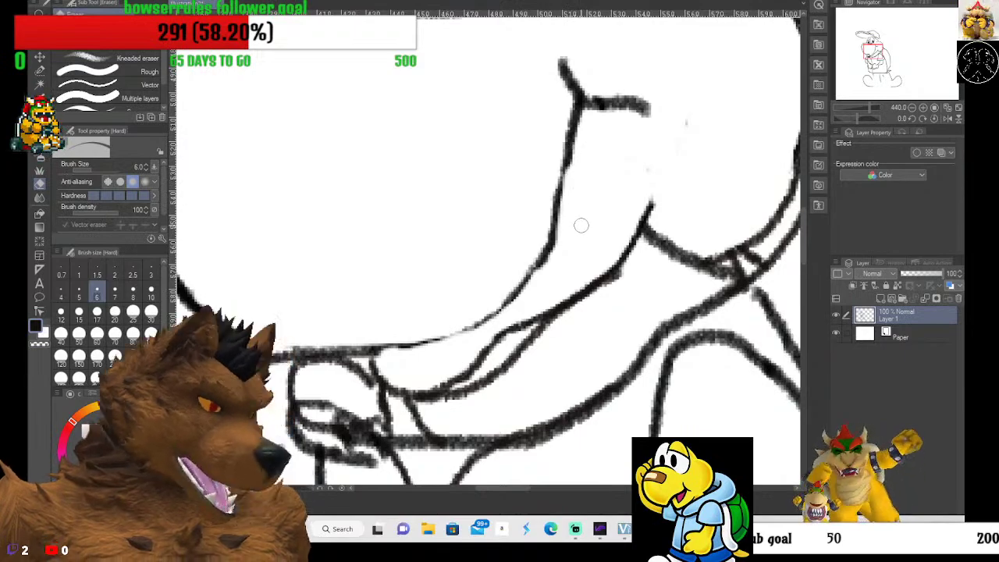
scroll(575, 223, "down", 2)
scroll(567, 243, "down", 2)
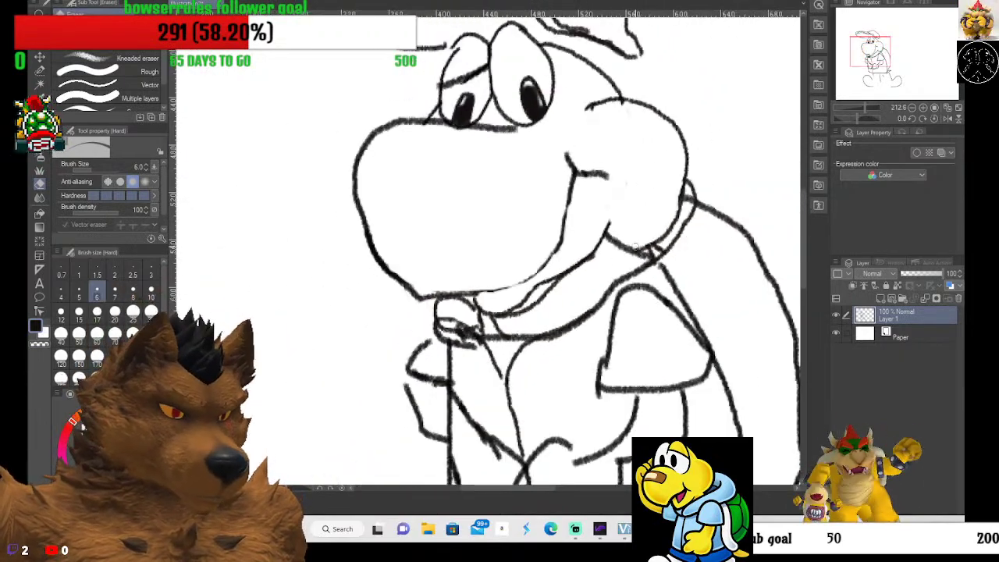
scroll(555, 219, "up", 4)
left_click_drag(524, 183, 487, 249)
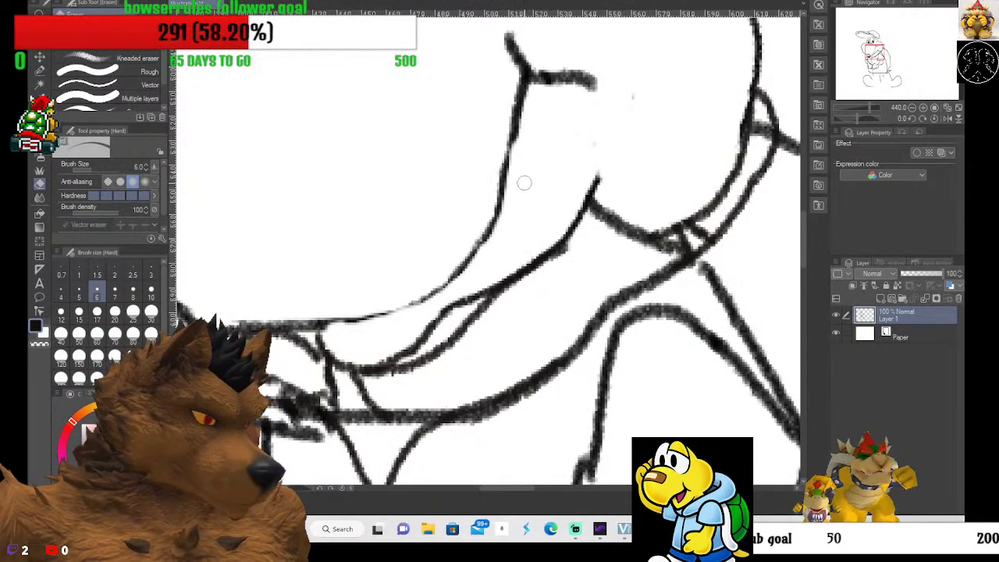
left_click_drag(522, 183, 531, 92)
Examine the muzzle's upper line beneath the eyes and the proportions of the whole figure.
scroll(531, 92, "down", 3)
scroll(536, 165, "down", 2)
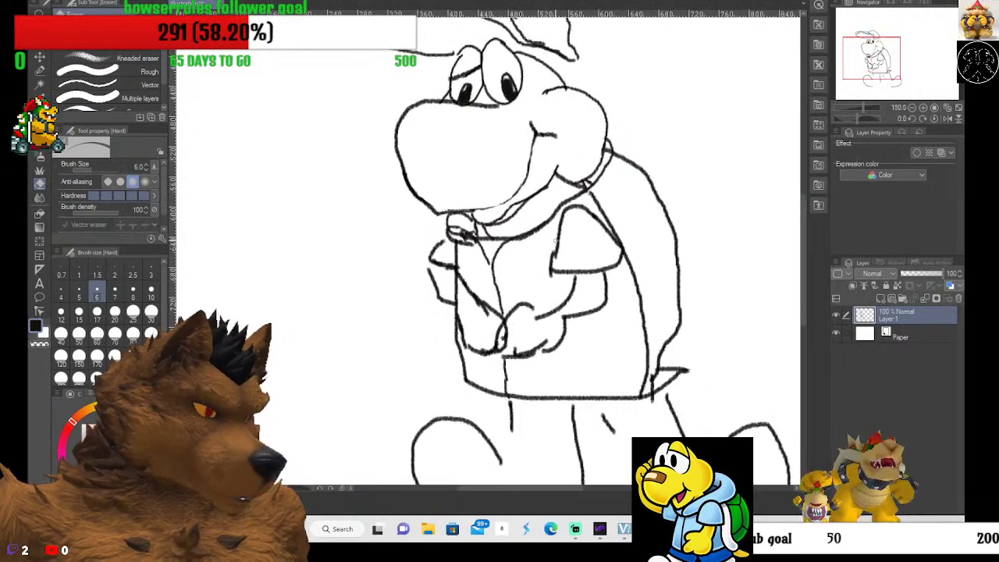
scroll(485, 89, "up", 5)
scroll(486, 88, "up", 2)
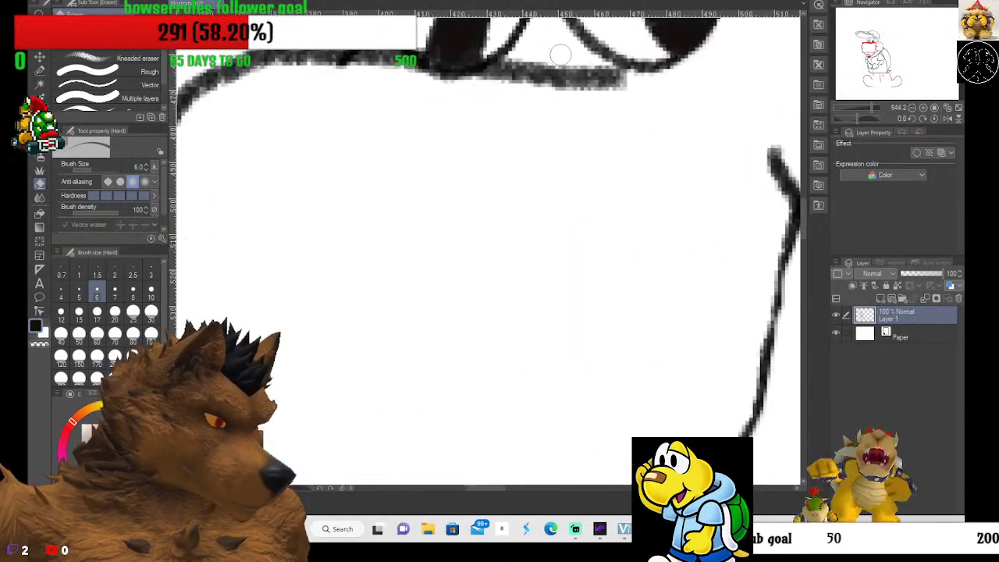
scroll(508, 78, "down", 1)
scroll(503, 96, "down", 4)
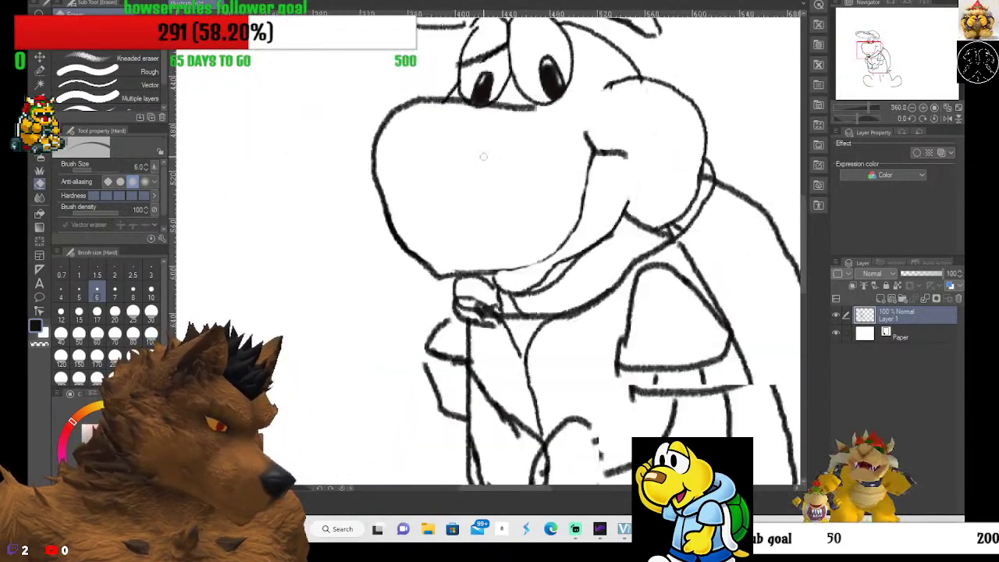
scroll(642, 103, "down", 1)
scroll(729, 408, "down", 1)
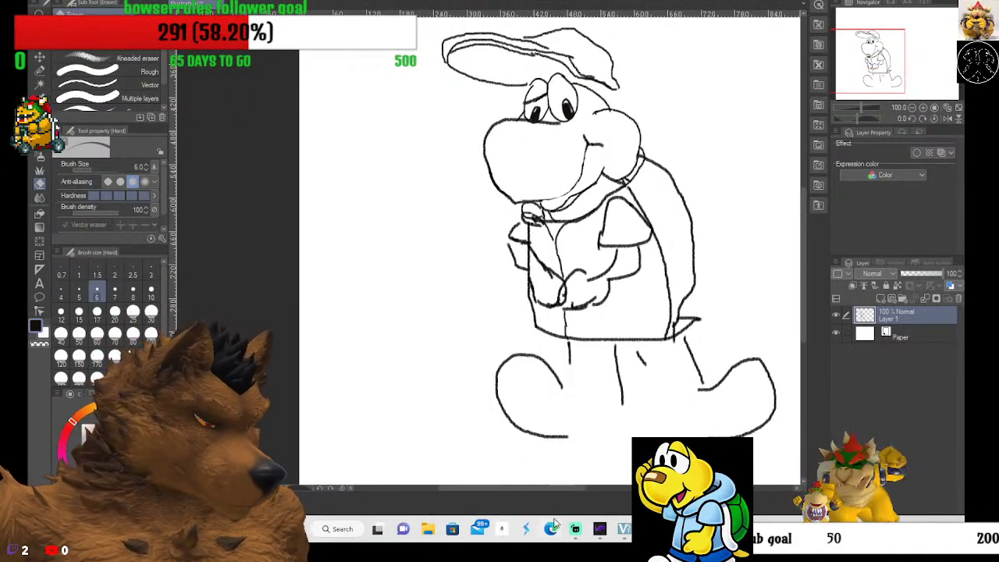
Draw the leg lines, trouser hems and remaining shoe outlines with the Mechanical pencil, adding a sole line along the front shoe.
left_click_drag(544, 489, 559, 491)
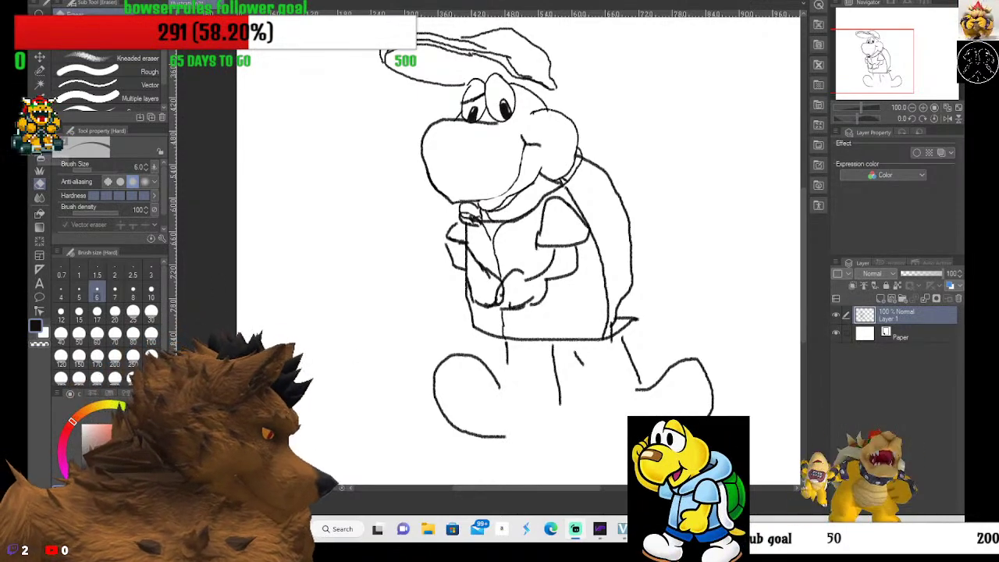
key("p")
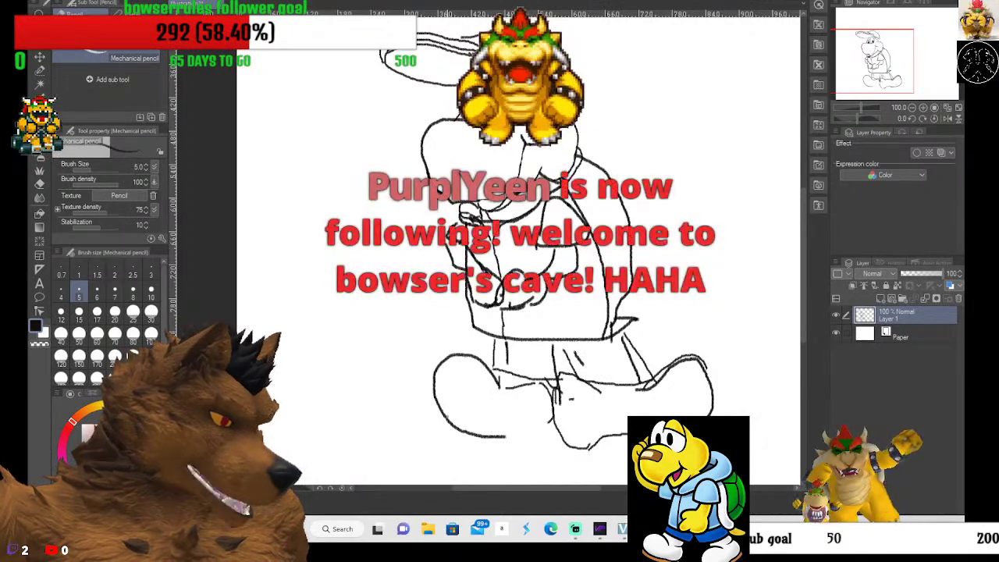
mouse_move(453, 418)
left_mouse_down()
mouse_move(480, 435)
mouse_move(522, 421)
mouse_move(500, 437)
left_mouse_up()
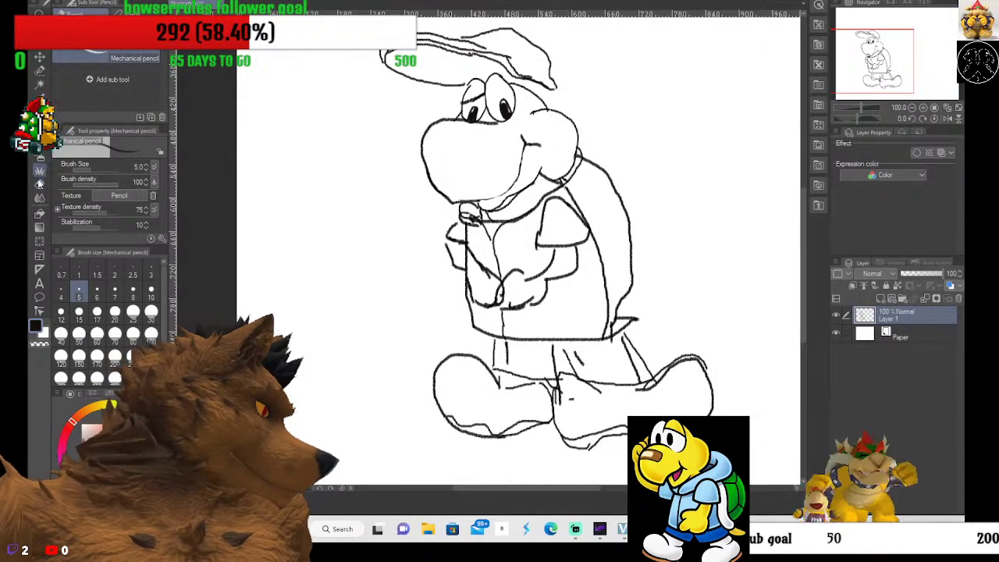
Erase and redraw the front hand's upper outline and the far arm's outer edge below the sleeve.
key("e")
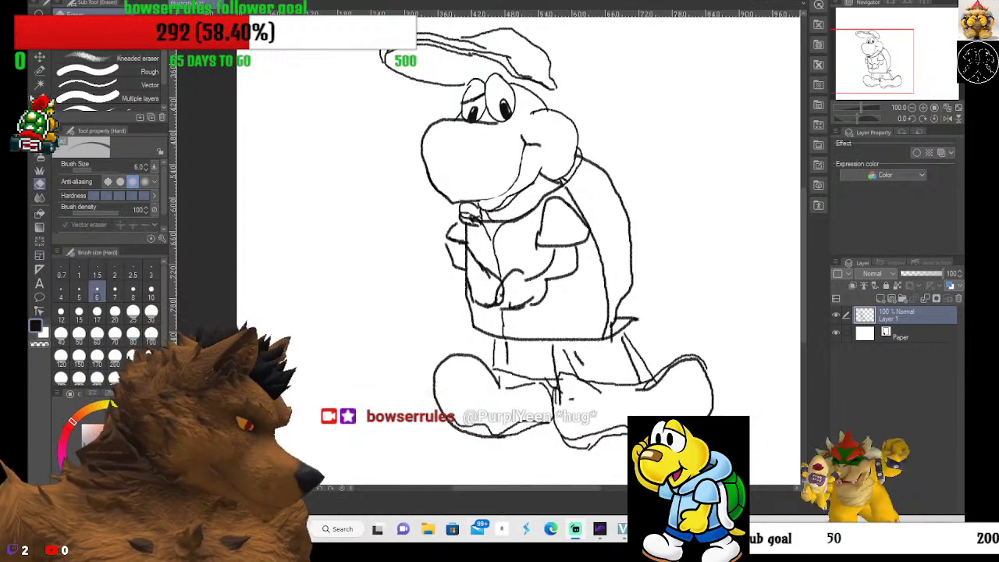
key("p")
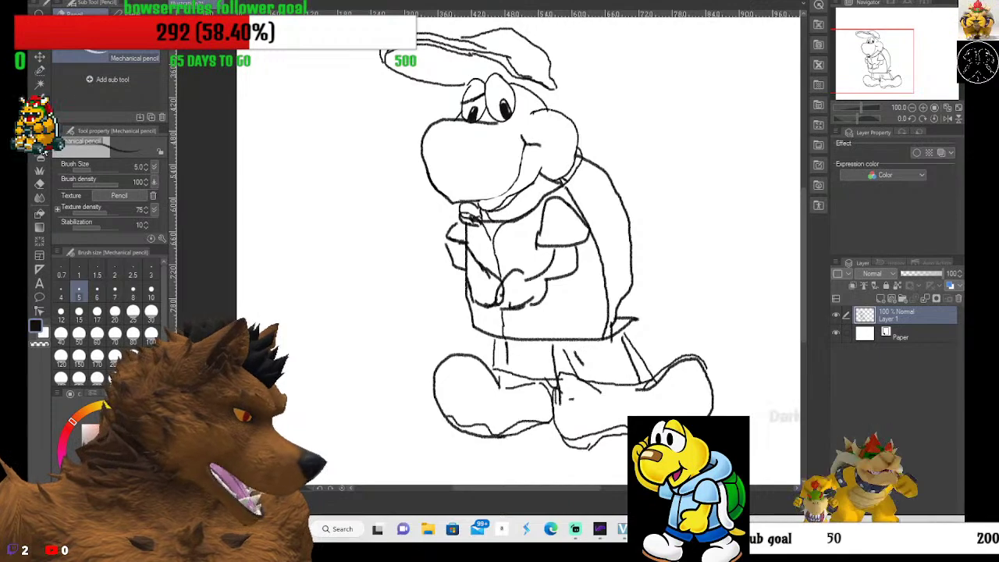
left_click(40, 185)
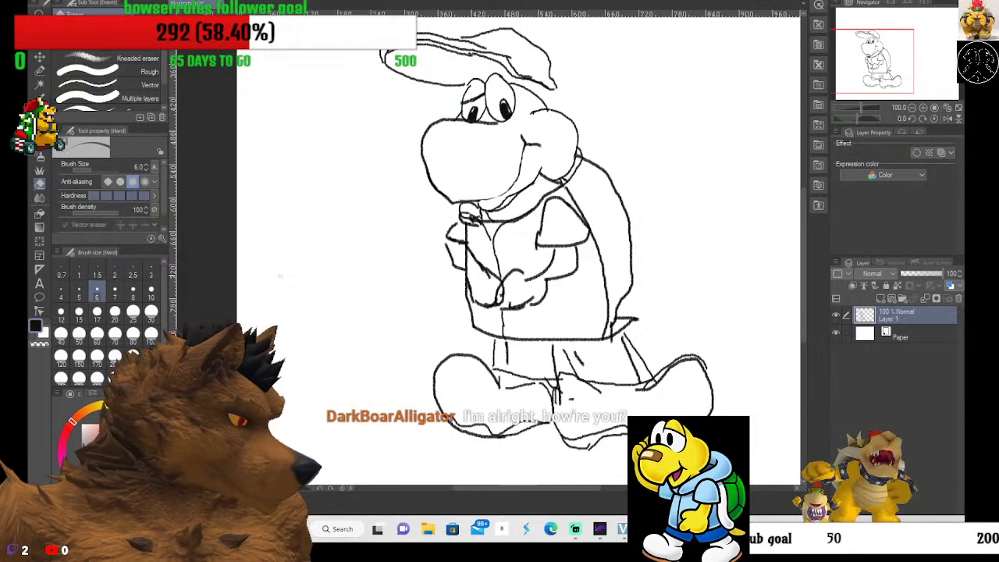
left_click_drag(530, 275, 527, 278)
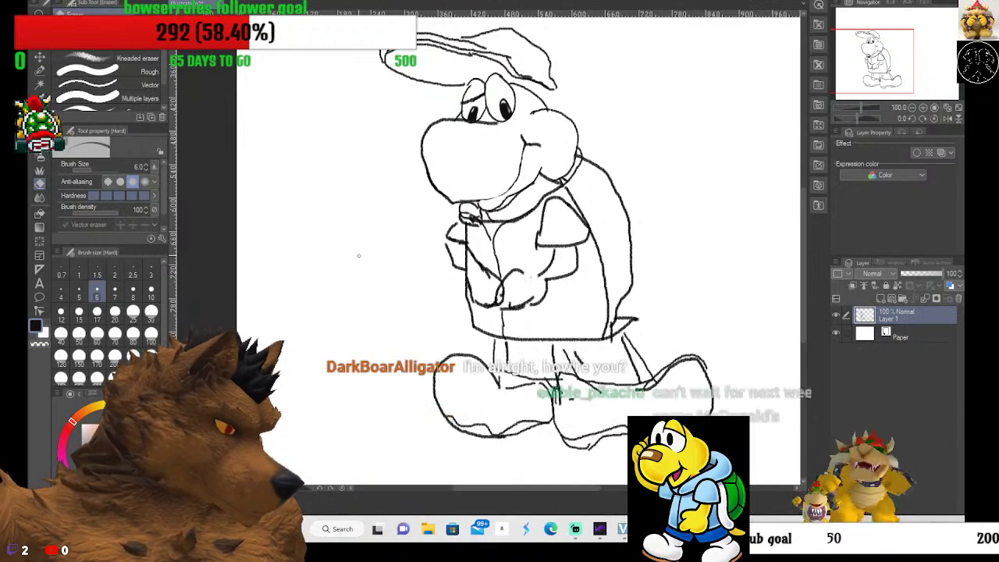
key("p")
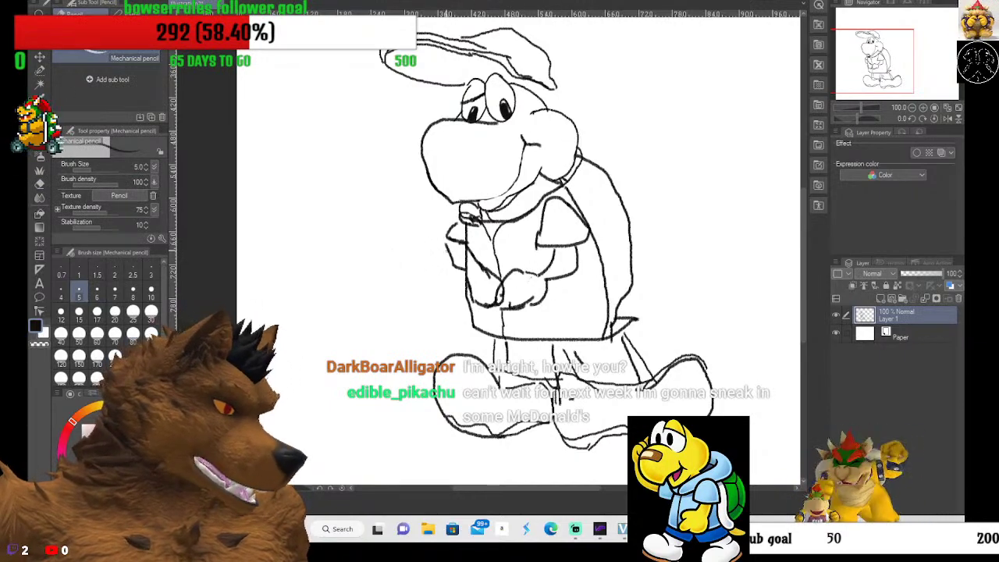
left_click(40, 178)
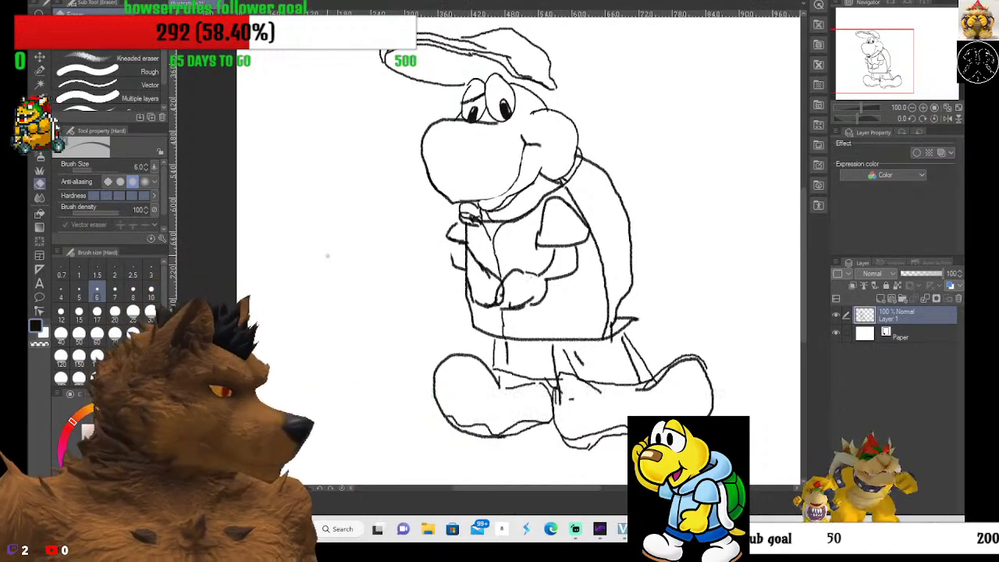
key("p")
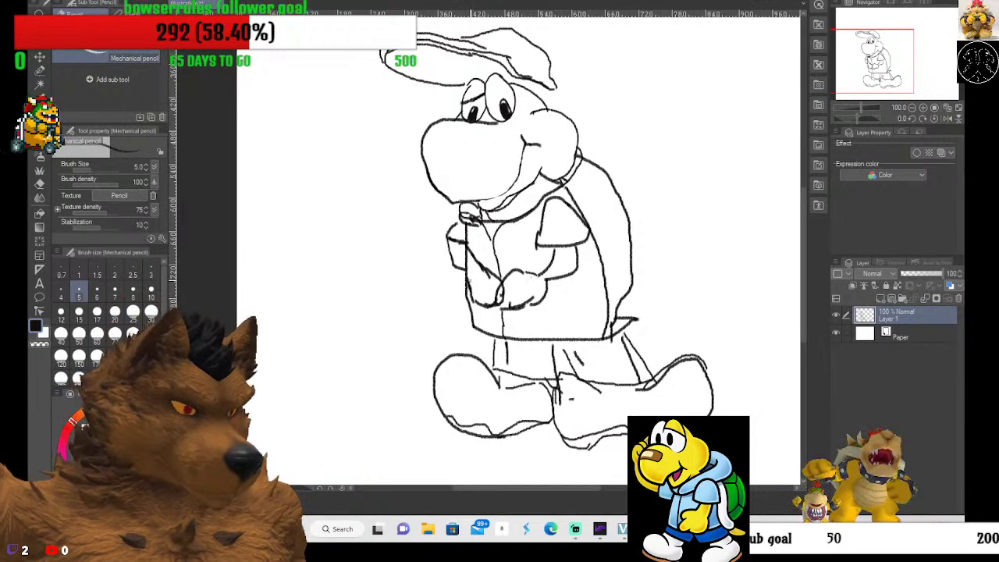
Erase the body line crossing the far arm, replace the small tail with a longer upward-curving one, and tidy its base.
left_click(34, 184)
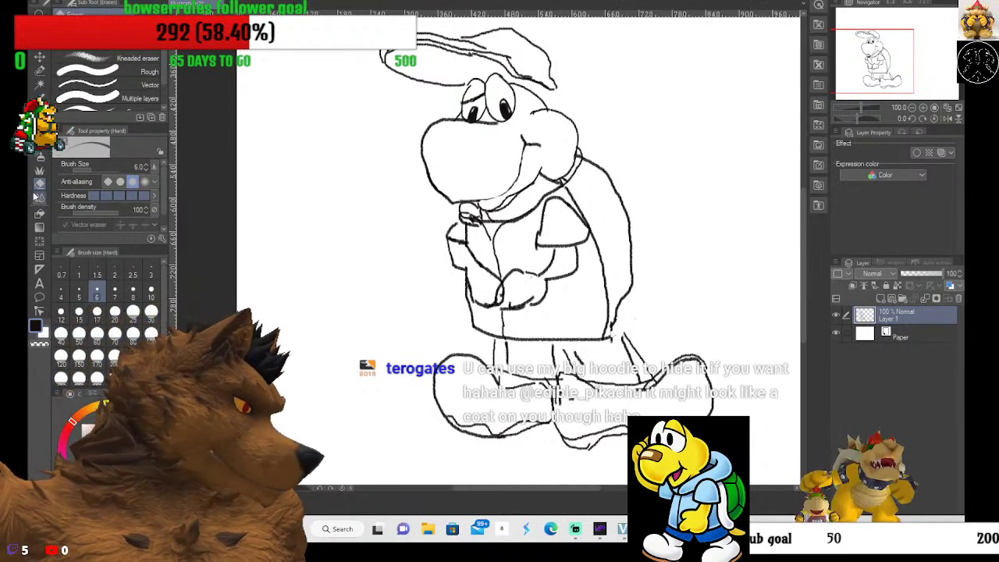
key("p")
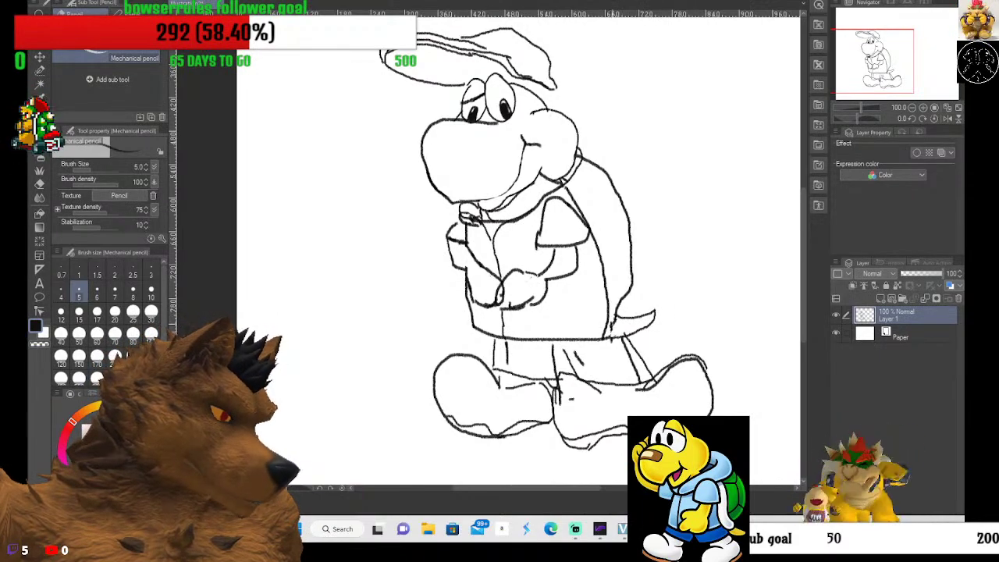
scroll(607, 334, "up", 3)
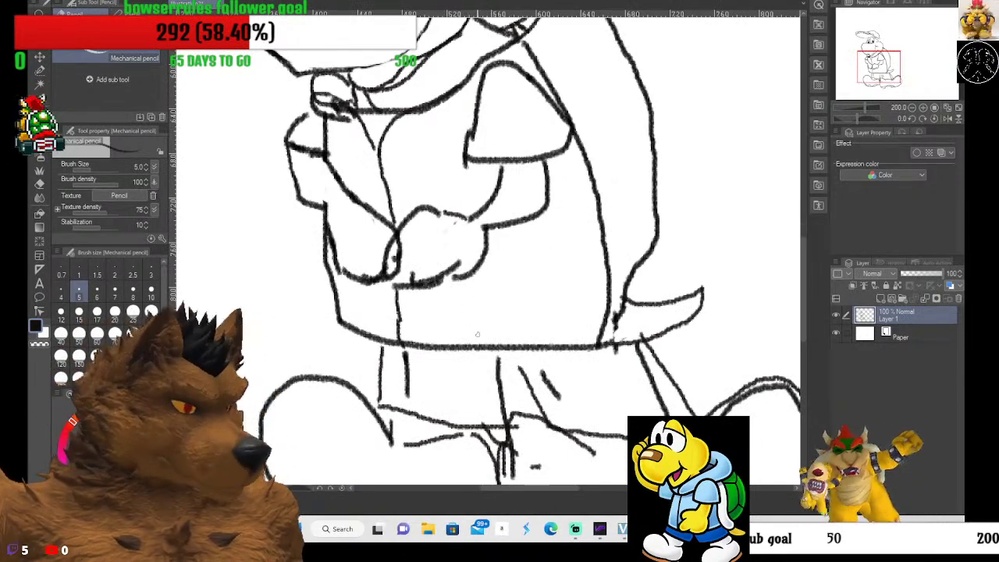
left_click(37, 187)
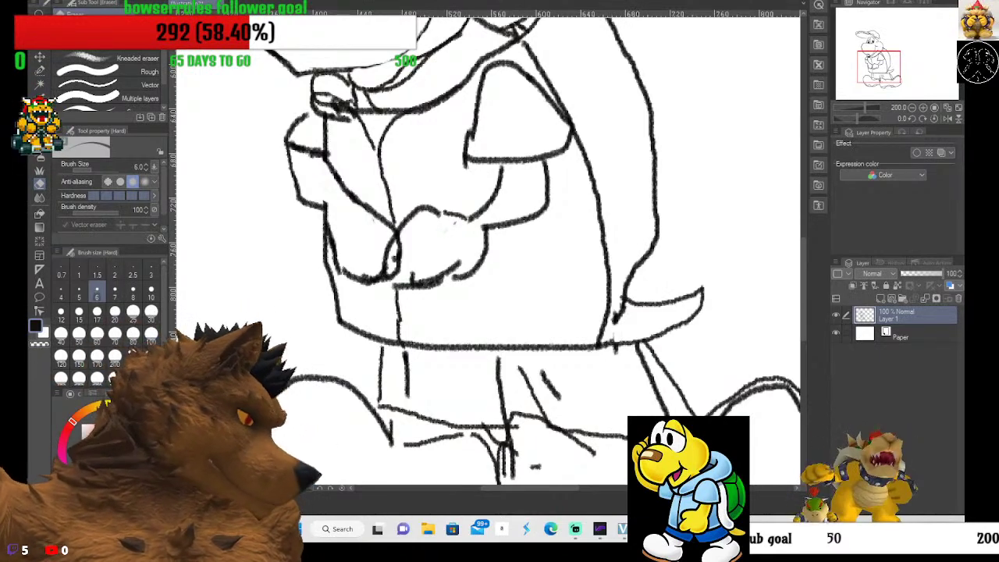
key("p")
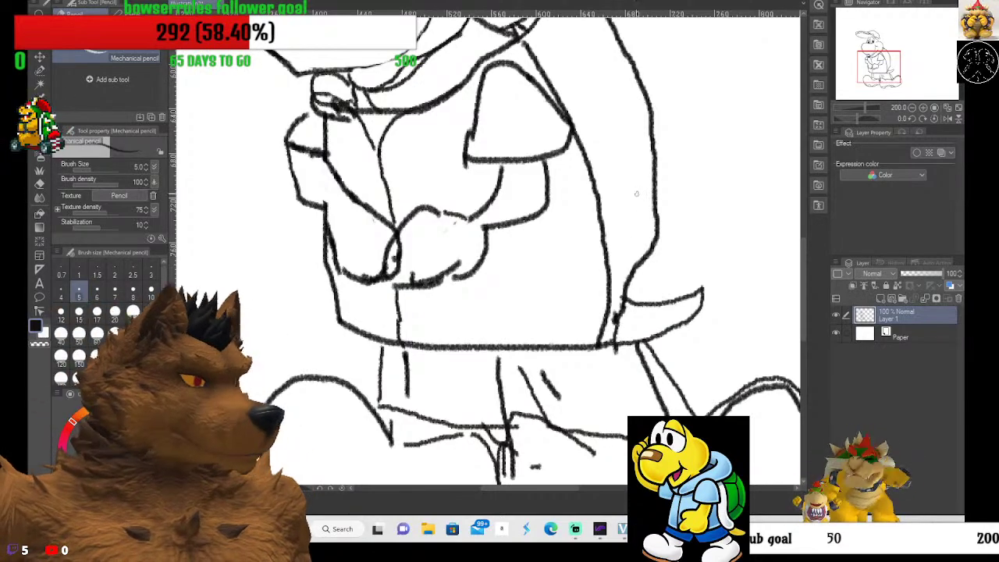
Draw the shell rim's second line parallel to the body's back edge, from the collar down to the tail base.
left_click_drag(631, 195, 576, 67)
scroll(576, 67, "up", 3)
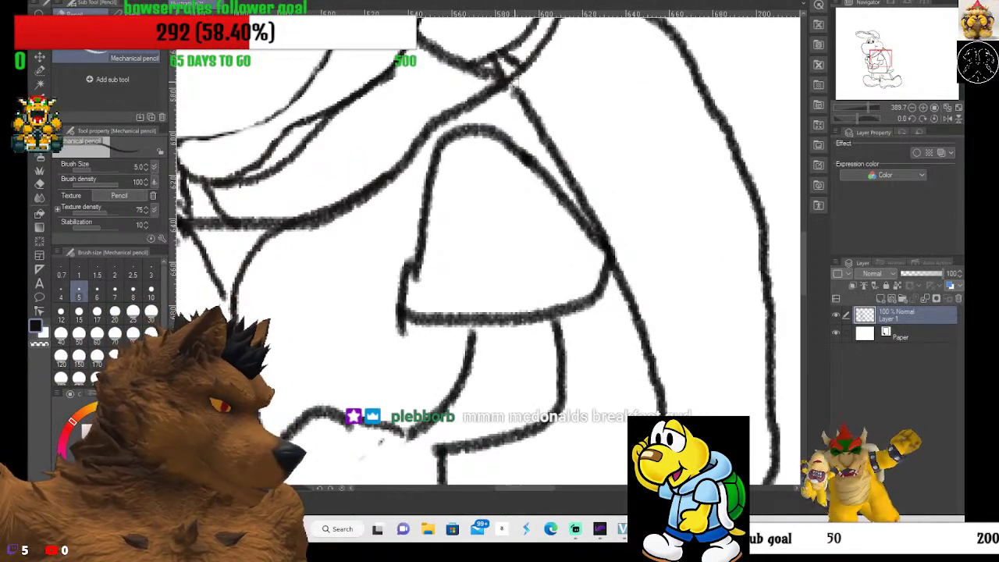
mouse_move(513, 78)
left_mouse_down()
mouse_move(538, 97)
mouse_move(608, 204)
mouse_move(657, 307)
mouse_move(690, 413)
left_mouse_up()
scroll(483, 249, "down", 3)
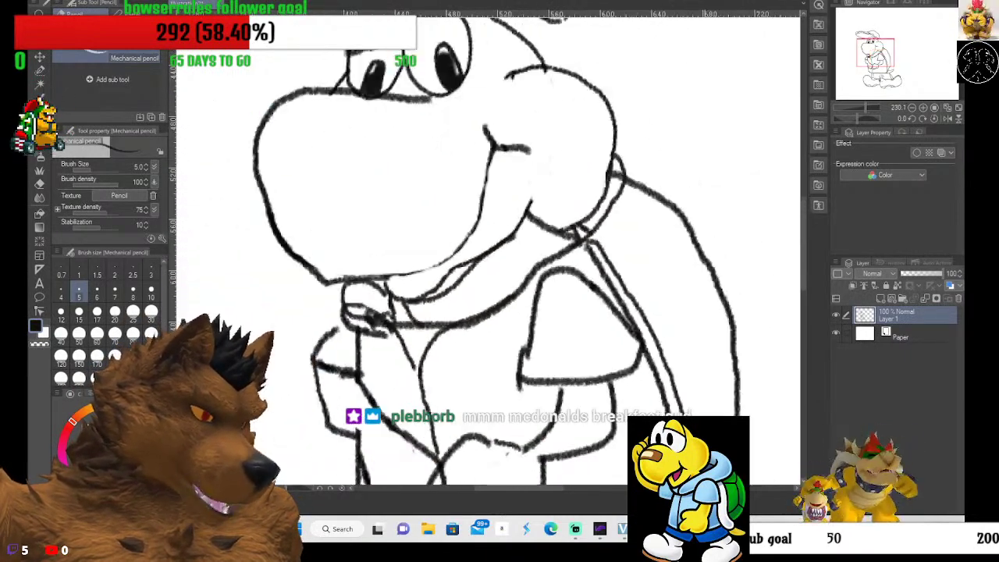
left_click_drag(803, 269, 804, 305)
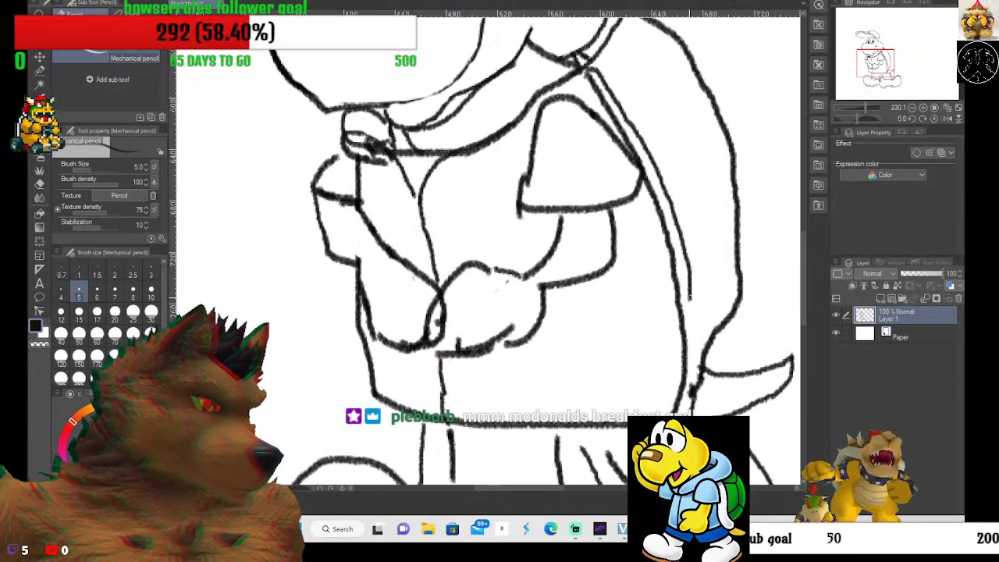
left_click_drag(687, 328, 696, 374)
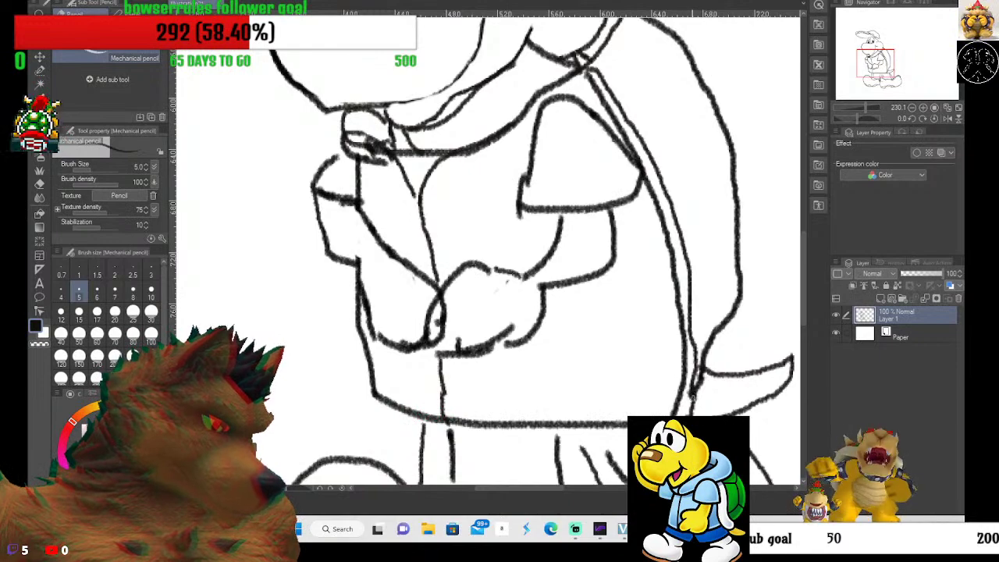
scroll(698, 286, "down", 2)
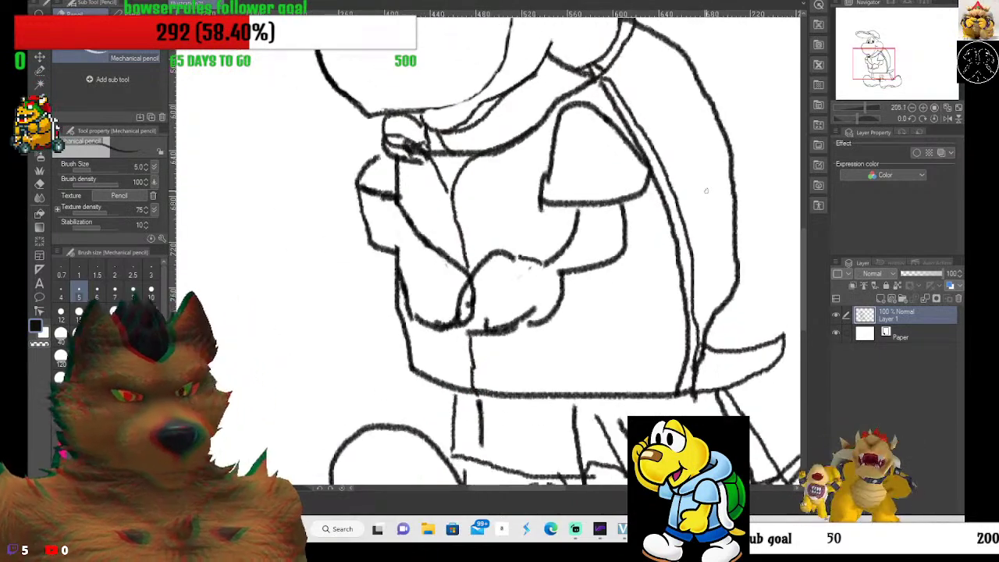
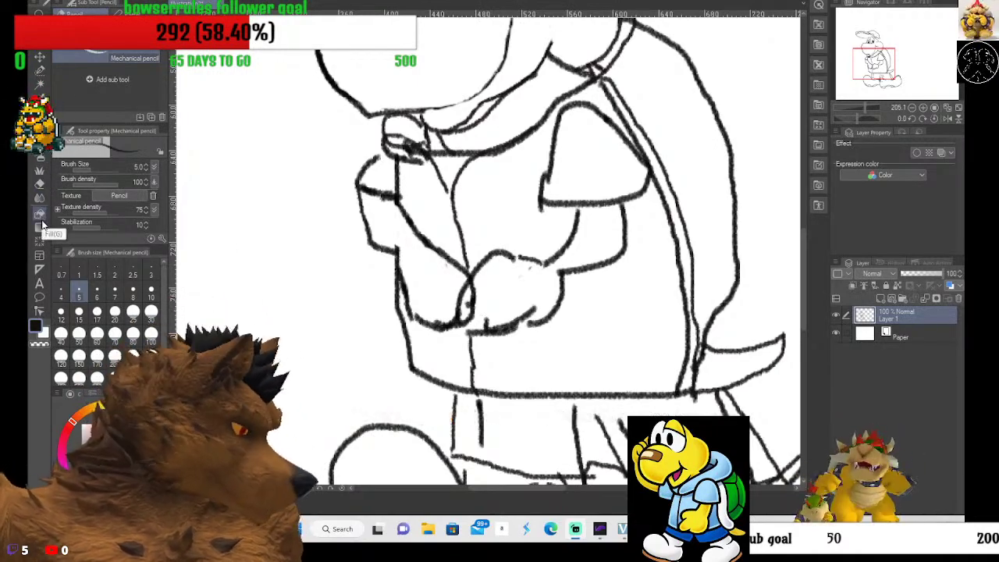
Erase the overlapping curve between the hands, then draw a single dividing line and pointed fingers along both hands' lower edges.
left_click(39, 185)
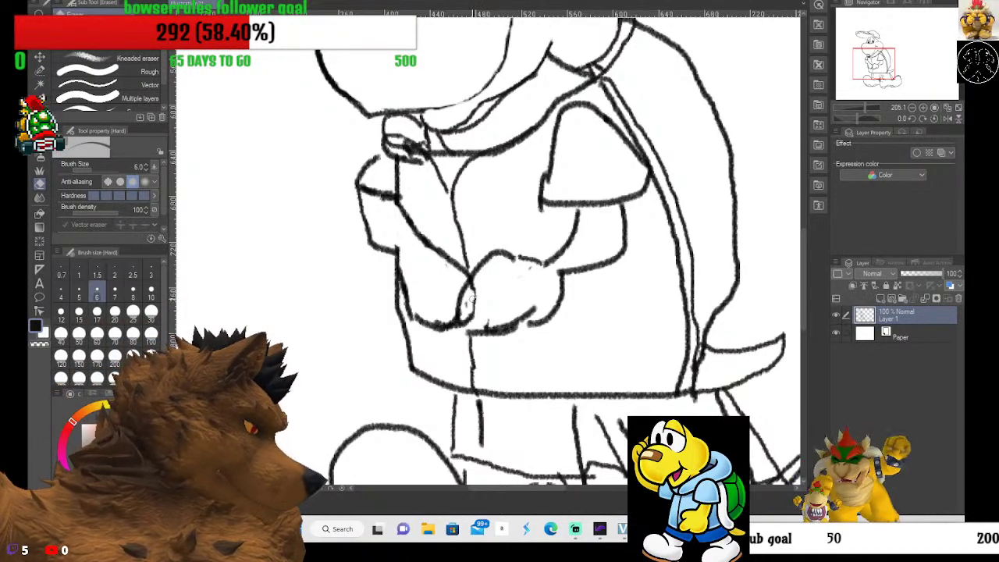
mouse_move(469, 289)
left_mouse_down()
mouse_move(457, 311)
mouse_move(476, 283)
left_mouse_up()
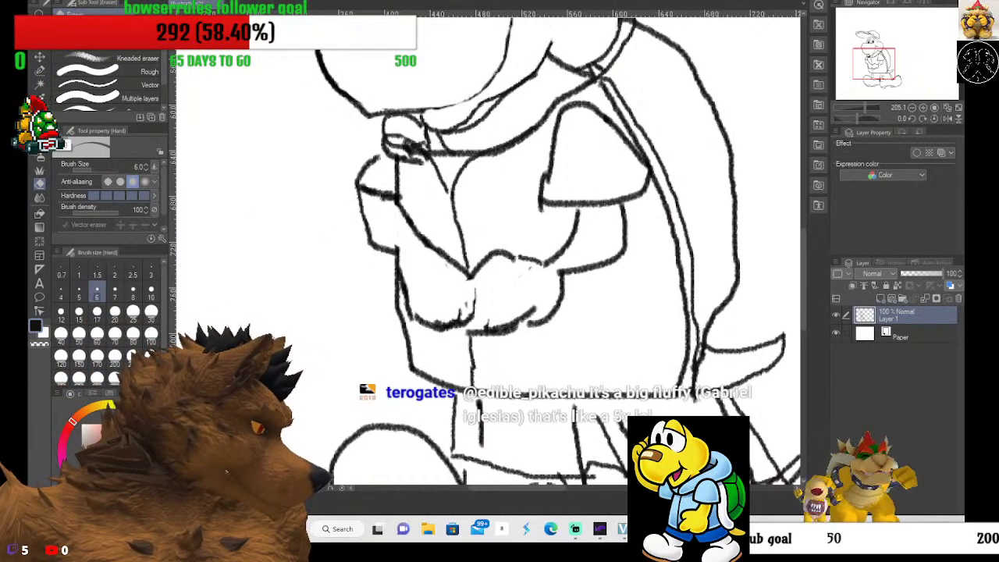
key("p")
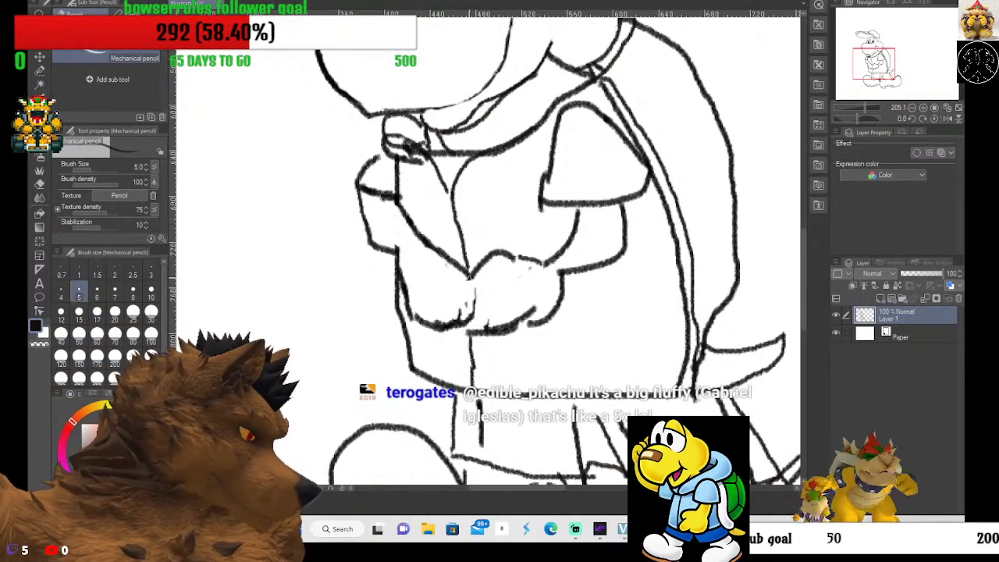
mouse_move(468, 277)
left_mouse_down()
mouse_move(479, 305)
mouse_move(475, 345)
mouse_move(461, 345)
mouse_move(460, 304)
mouse_move(462, 336)
mouse_move(449, 345)
mouse_move(448, 309)
mouse_move(451, 336)
mouse_move(435, 345)
mouse_move(439, 318)
mouse_move(429, 332)
mouse_move(414, 316)
mouse_move(421, 332)
left_mouse_up()
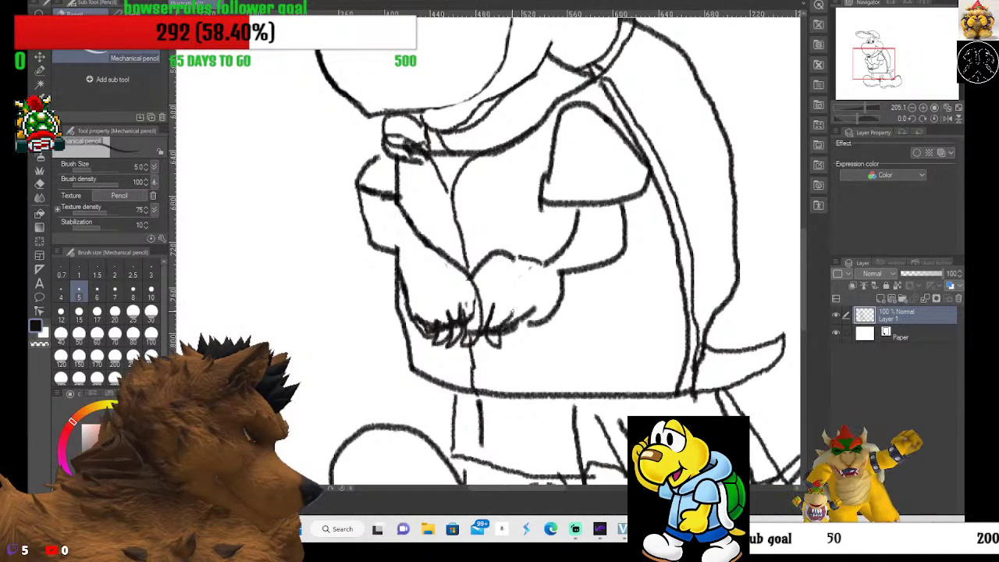
left_click_drag(513, 309, 500, 336)
mouse_move(511, 327)
left_mouse_down()
mouse_move(500, 340)
mouse_move(523, 344)
mouse_move(520, 320)
left_mouse_up()
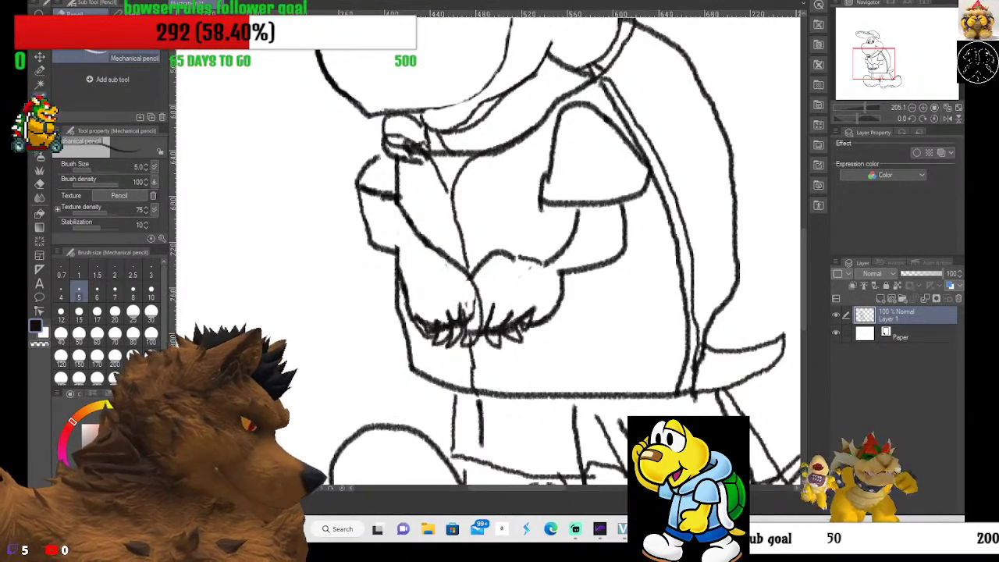
Erase the old hand outlines running through the fingers and the stray marks inside both hands.
left_click(42, 190)
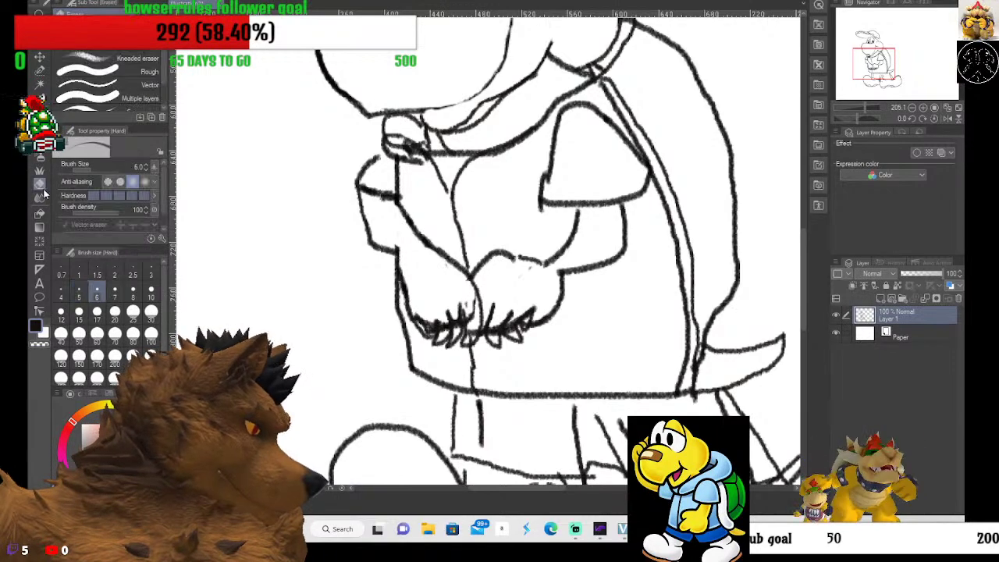
scroll(466, 334, "up", 4)
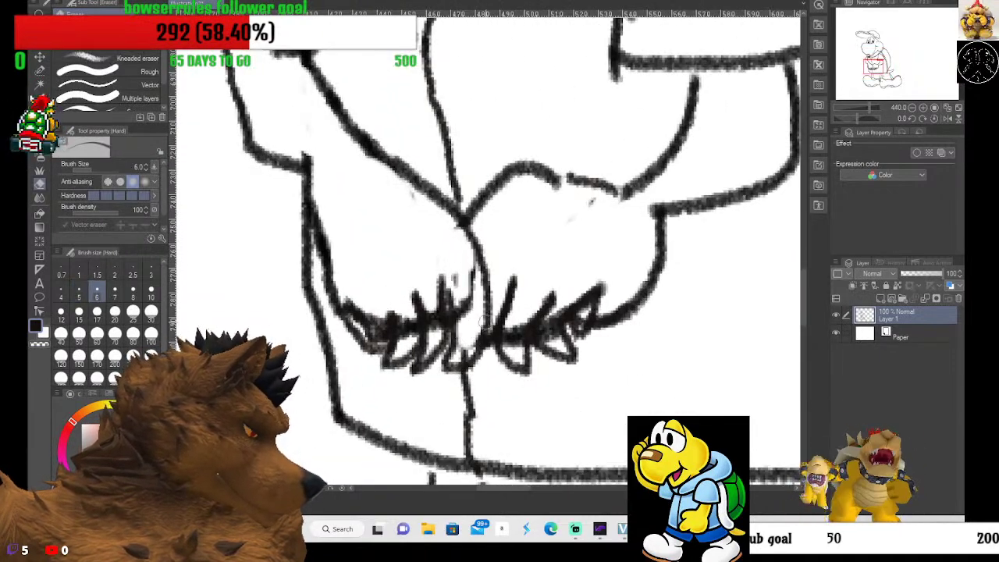
mouse_move(522, 314)
left_mouse_down()
mouse_move(513, 345)
mouse_move(546, 308)
mouse_move(556, 338)
mouse_move(570, 291)
left_mouse_up()
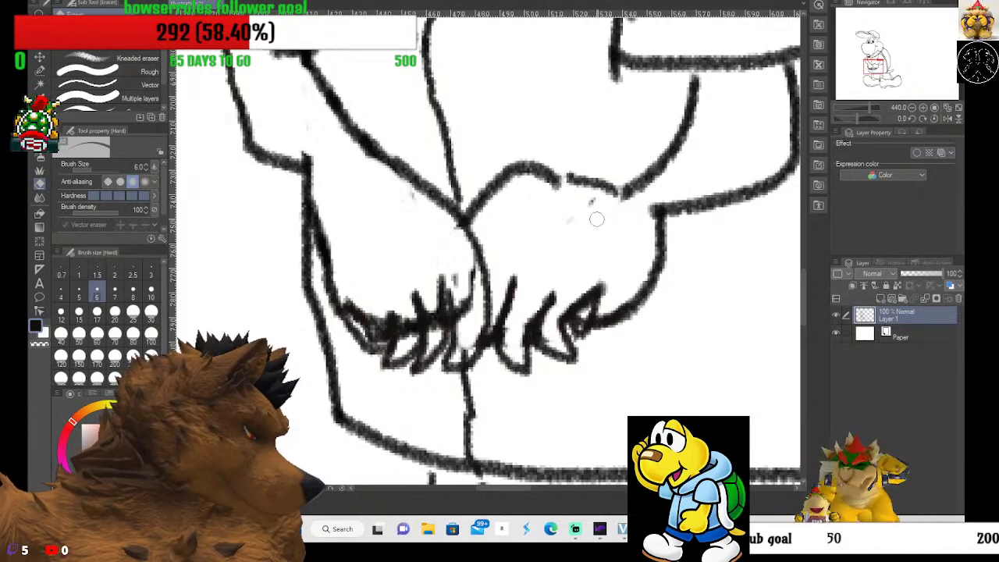
mouse_move(596, 219)
left_mouse_down()
mouse_move(572, 223)
mouse_move(593, 201)
mouse_move(562, 247)
left_mouse_up()
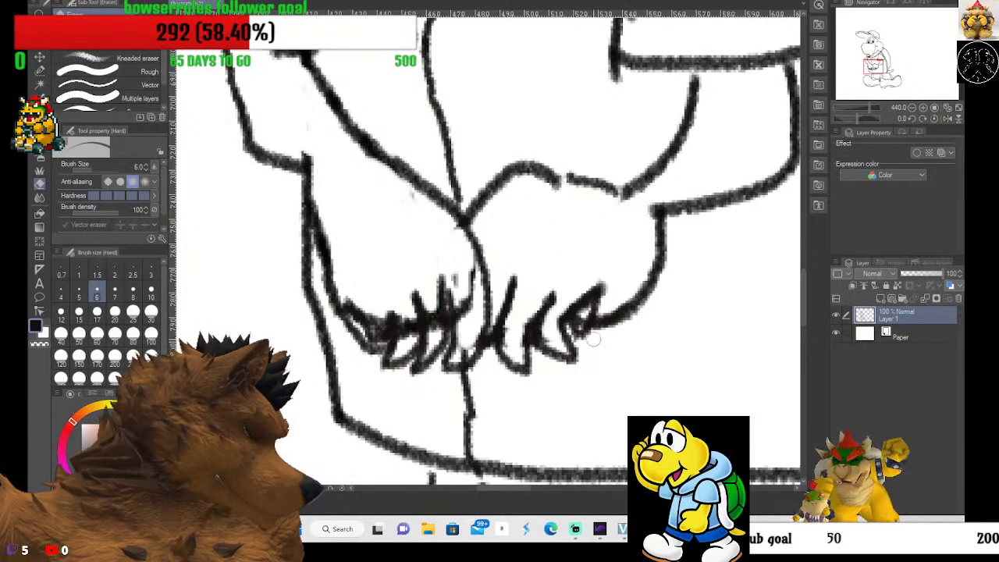
mouse_move(417, 318)
left_mouse_down()
mouse_move(388, 321)
mouse_move(398, 305)
mouse_move(404, 336)
mouse_move(409, 314)
mouse_move(408, 337)
mouse_move(434, 329)
left_mouse_up()
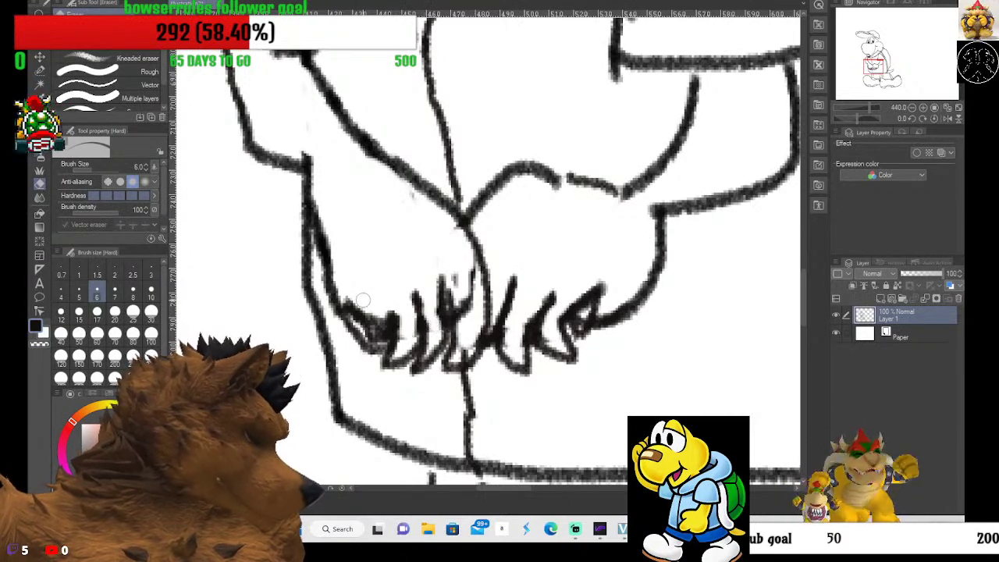
left_click_drag(363, 300, 383, 332)
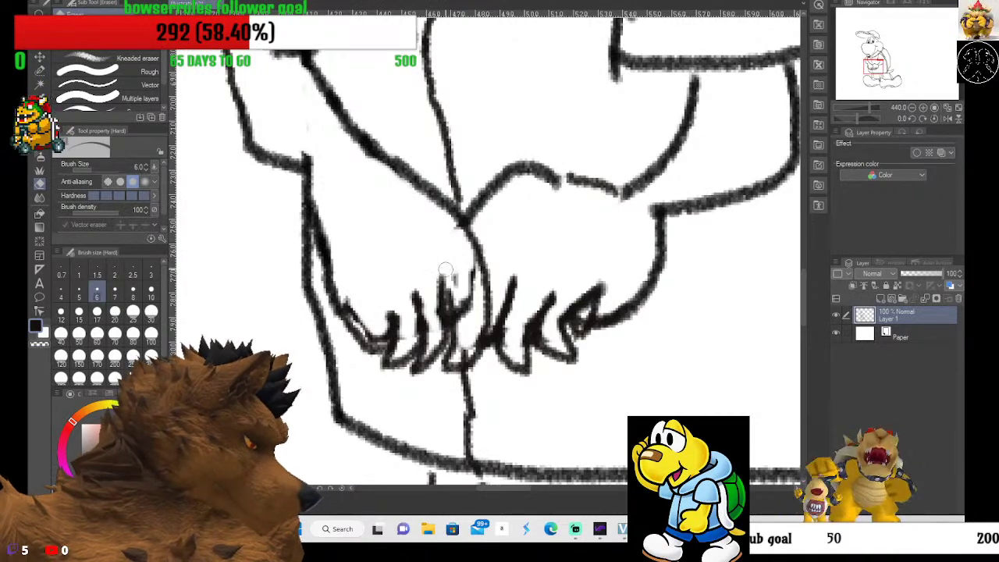
mouse_move(446, 270)
left_mouse_down()
mouse_move(463, 298)
mouse_move(463, 255)
mouse_move(473, 296)
mouse_move(466, 251)
mouse_move(477, 276)
mouse_move(476, 308)
mouse_move(462, 281)
mouse_move(472, 313)
mouse_move(459, 262)
mouse_move(466, 320)
mouse_move(457, 288)
left_mouse_up()
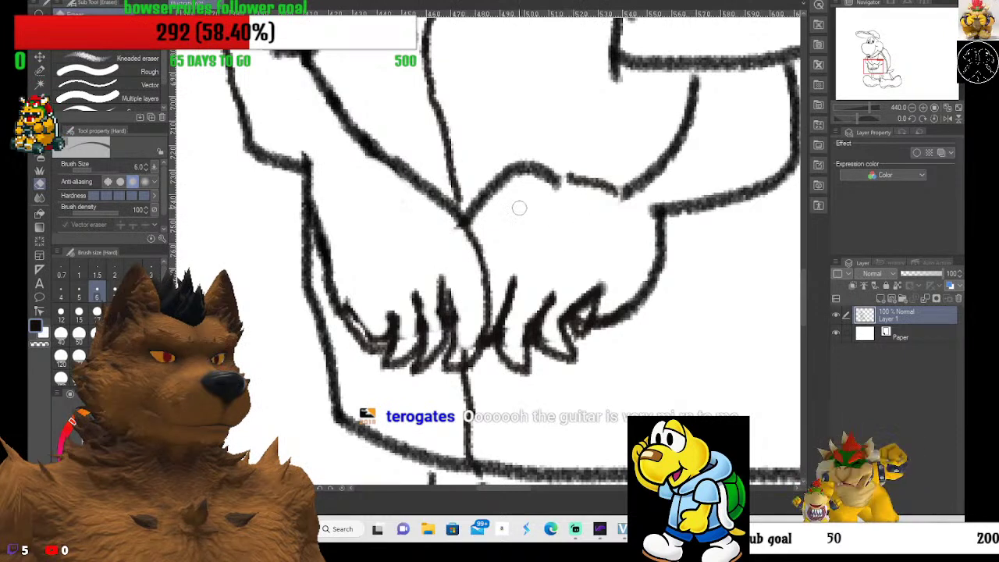
Erase the front hand's bumpy upper outline and redraw it as a flatter line from the hands' dividing line to the wrist.
mouse_move(511, 186)
left_mouse_down()
mouse_move(504, 161)
mouse_move(530, 187)
mouse_move(518, 163)
mouse_move(530, 164)
mouse_move(552, 187)
mouse_move(550, 160)
mouse_move(584, 183)
left_mouse_up()
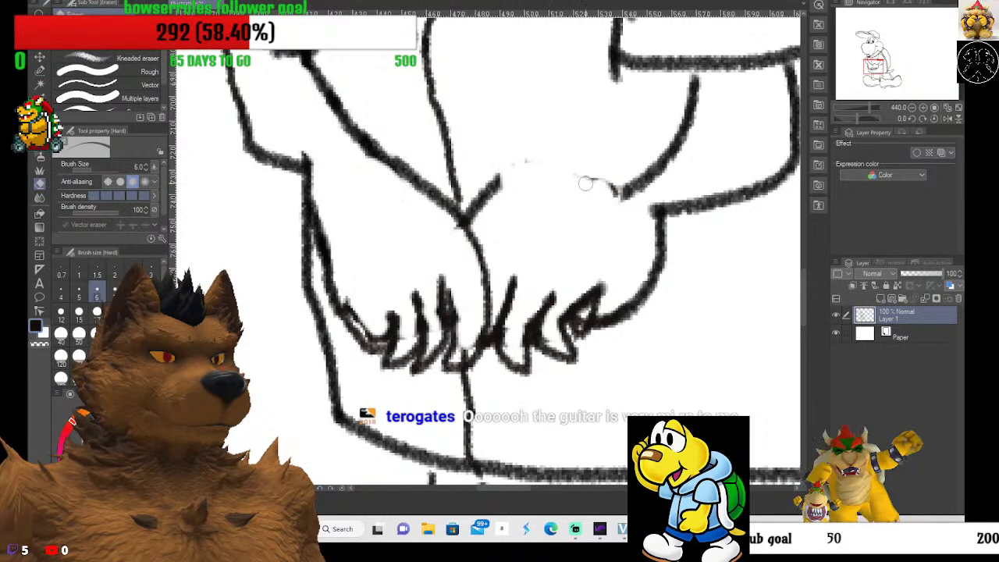
mouse_move(508, 178)
left_mouse_down()
mouse_move(491, 214)
mouse_move(490, 193)
mouse_move(477, 213)
mouse_move(480, 189)
mouse_move(471, 216)
left_mouse_up()
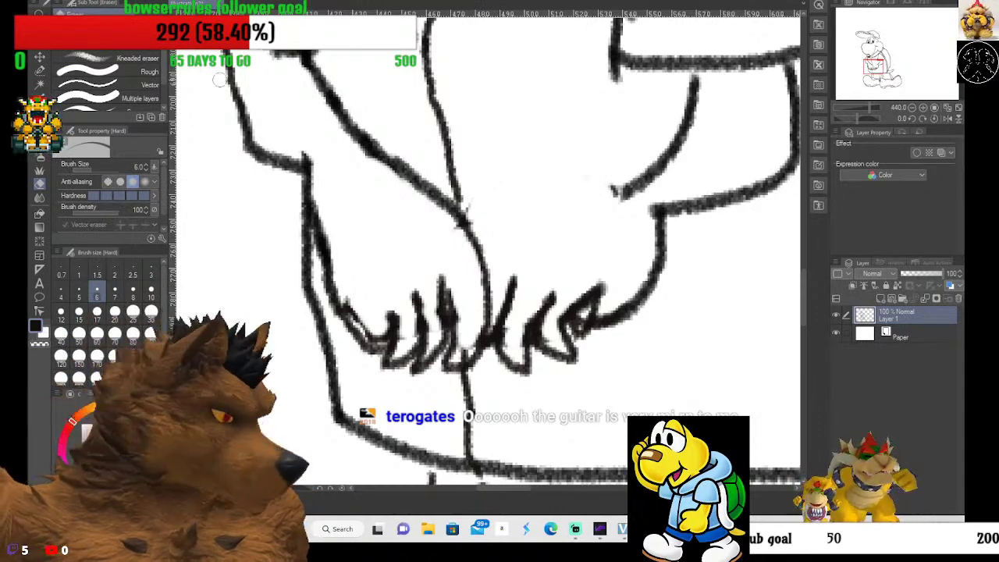
key("p")
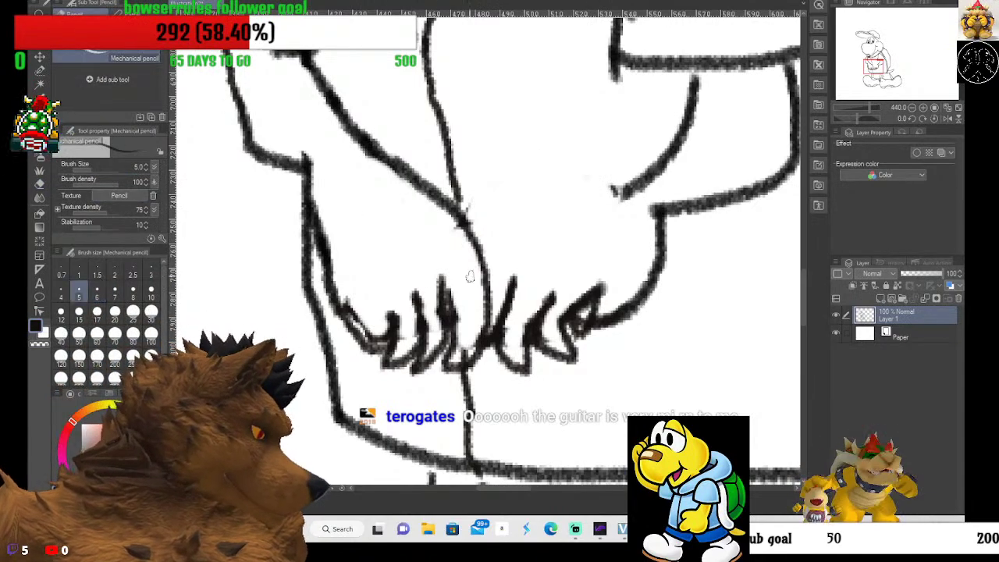
mouse_move(470, 234)
left_mouse_down()
mouse_move(572, 191)
mouse_move(621, 195)
left_mouse_up()
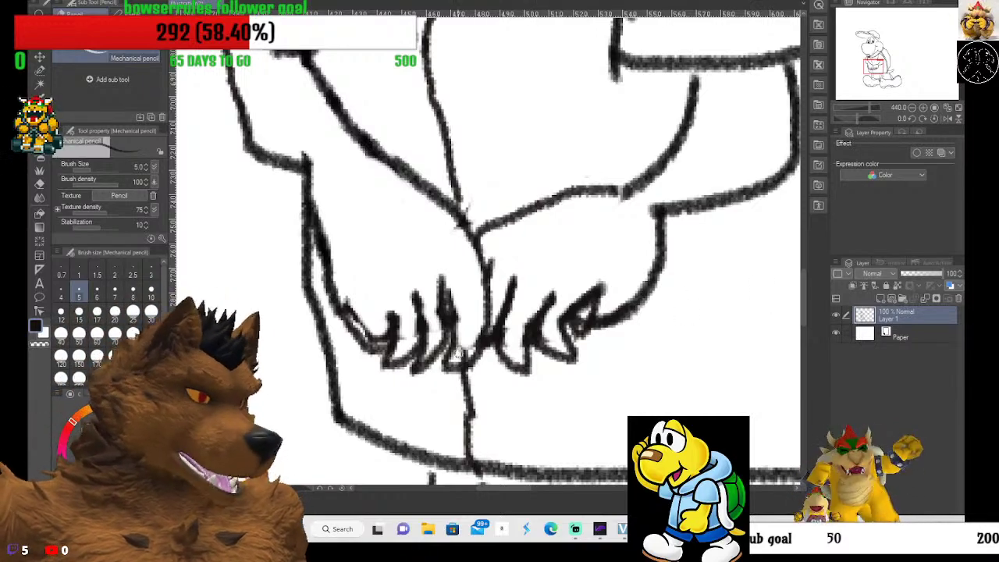
Reduce the eraser size to 3 and clear the excess line work inside the front hand's outermost finger.
left_click(46, 182)
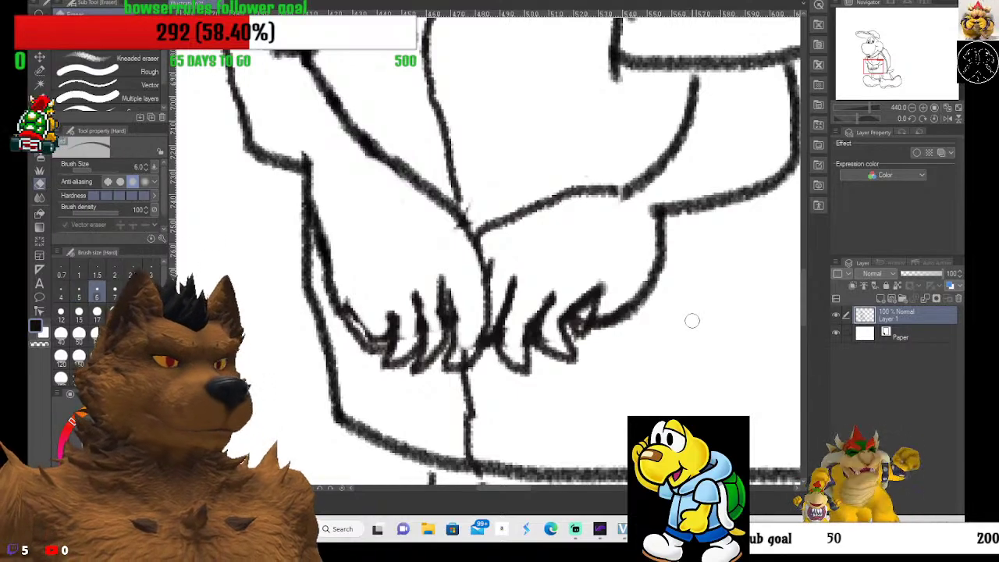
scroll(468, 318, "up", 6)
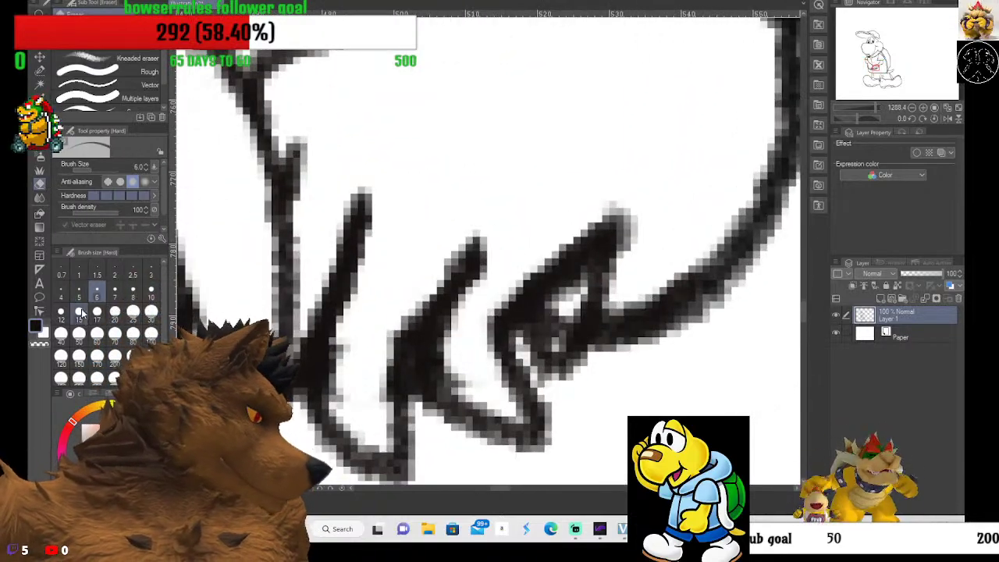
key("bracketleft")
mouse_move(559, 319)
left_mouse_down()
mouse_move(576, 301)
mouse_move(551, 332)
left_mouse_up()
left_click(151, 278)
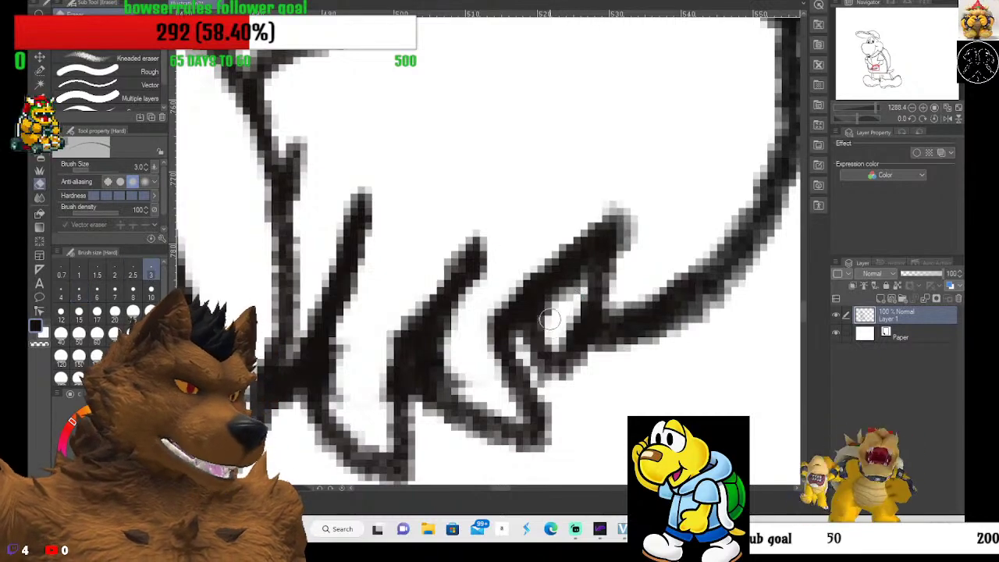
scroll(629, 320, "down", 5)
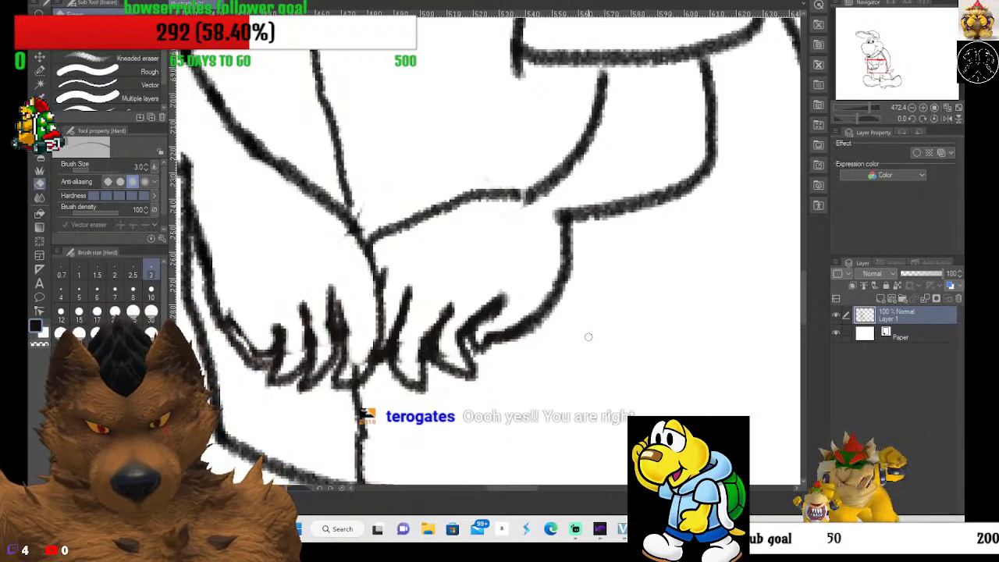
Draw two round shapes with dark scribbled centres along the hoodie collar, and curved lines linking the larger one to the neck.
scroll(588, 336, "down", 2)
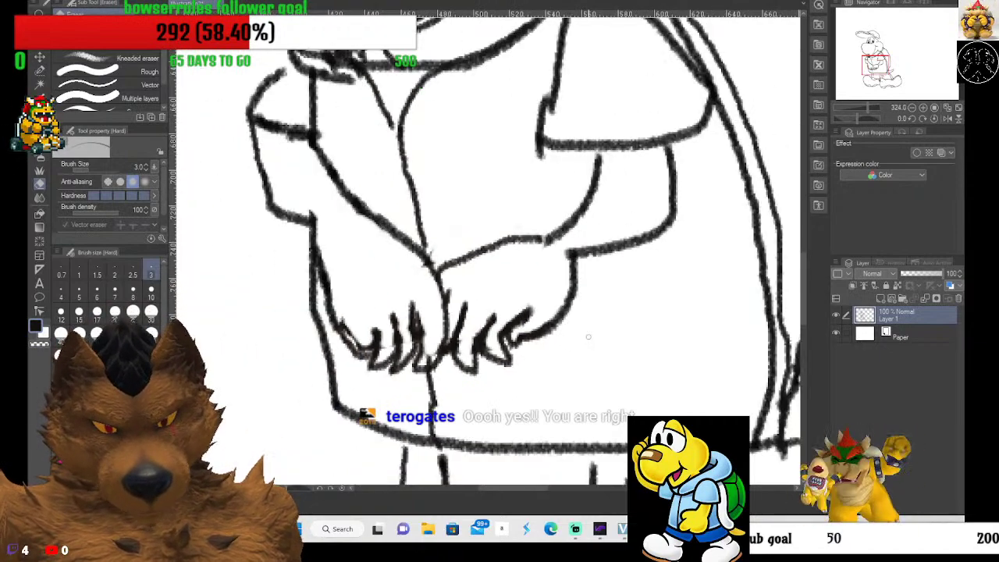
scroll(401, 156, "down", 5)
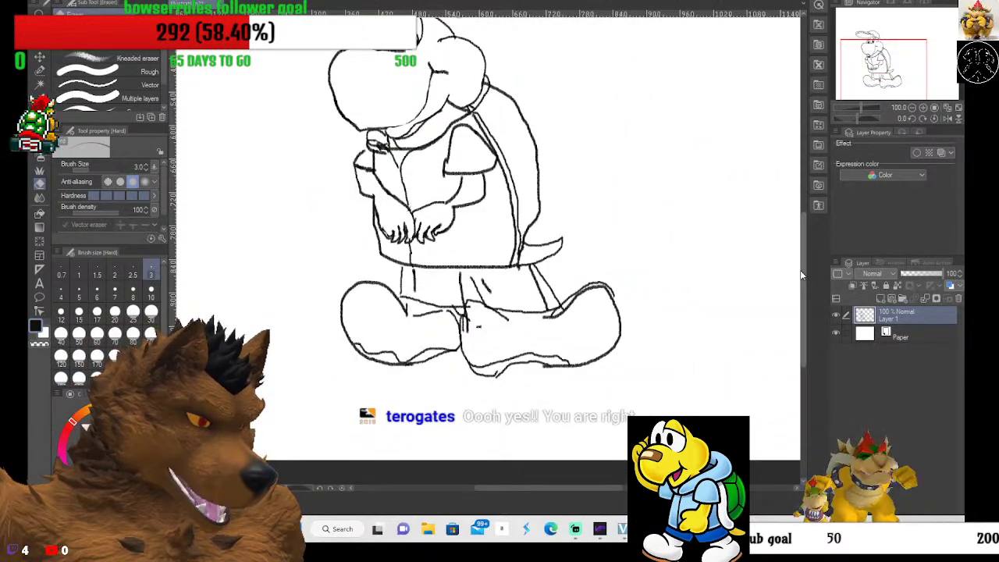
left_click_drag(805, 272, 806, 245)
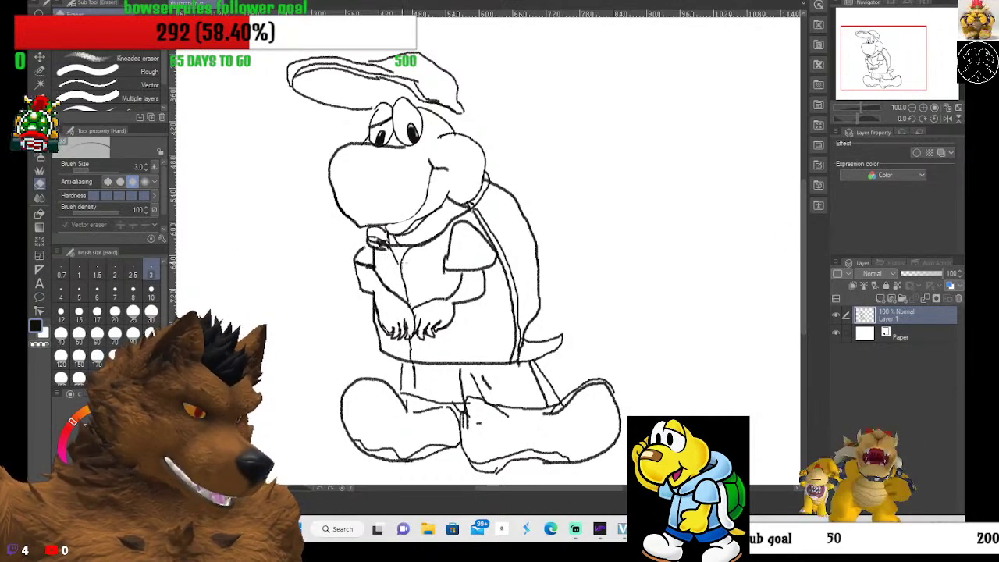
scroll(334, 279, "up", 6)
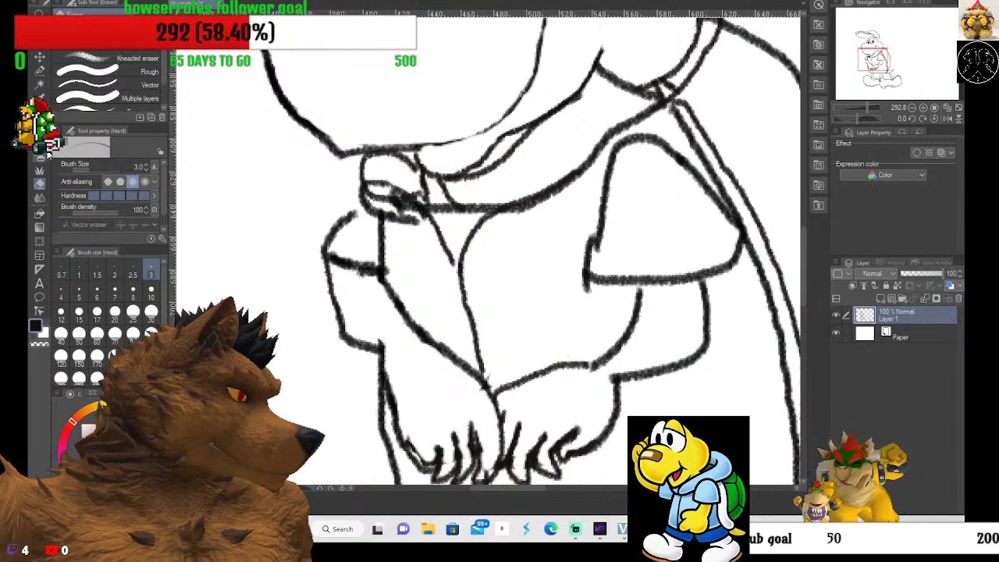
key("p")
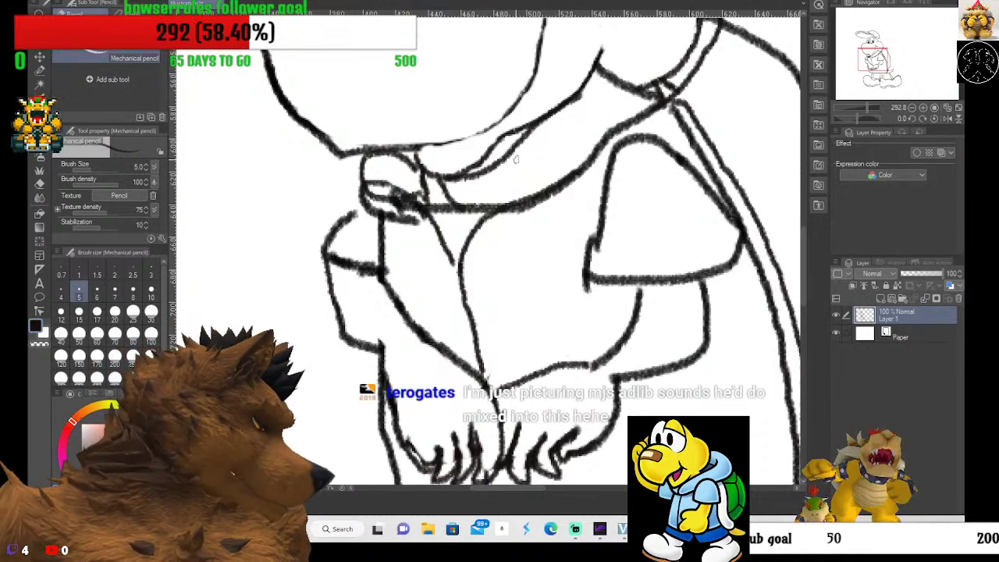
mouse_move(515, 160)
left_mouse_down()
mouse_move(477, 226)
mouse_move(500, 263)
mouse_move(586, 248)
mouse_move(597, 163)
mouse_move(565, 143)
mouse_move(507, 137)
mouse_move(479, 213)
left_mouse_up()
mouse_move(519, 189)
left_mouse_down()
mouse_move(550, 181)
mouse_move(528, 183)
mouse_move(550, 205)
mouse_move(522, 187)
mouse_move(537, 210)
mouse_move(532, 183)
mouse_move(517, 211)
mouse_move(539, 173)
mouse_move(529, 213)
mouse_move(548, 203)
mouse_move(525, 181)
mouse_move(524, 197)
mouse_move(582, 212)
mouse_move(530, 162)
mouse_move(583, 185)
mouse_move(531, 204)
mouse_move(553, 185)
left_mouse_up()
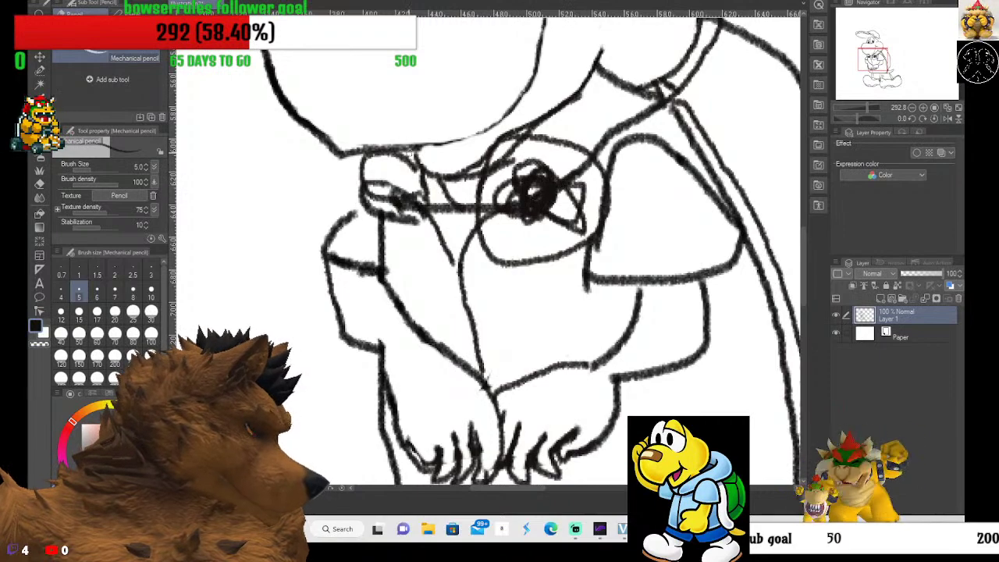
mouse_move(412, 150)
left_mouse_down()
mouse_move(434, 195)
mouse_move(416, 232)
mouse_move(369, 220)
mouse_move(374, 185)
mouse_move(393, 183)
mouse_move(385, 204)
mouse_move(390, 189)
mouse_move(410, 209)
mouse_move(392, 192)
left_mouse_up()
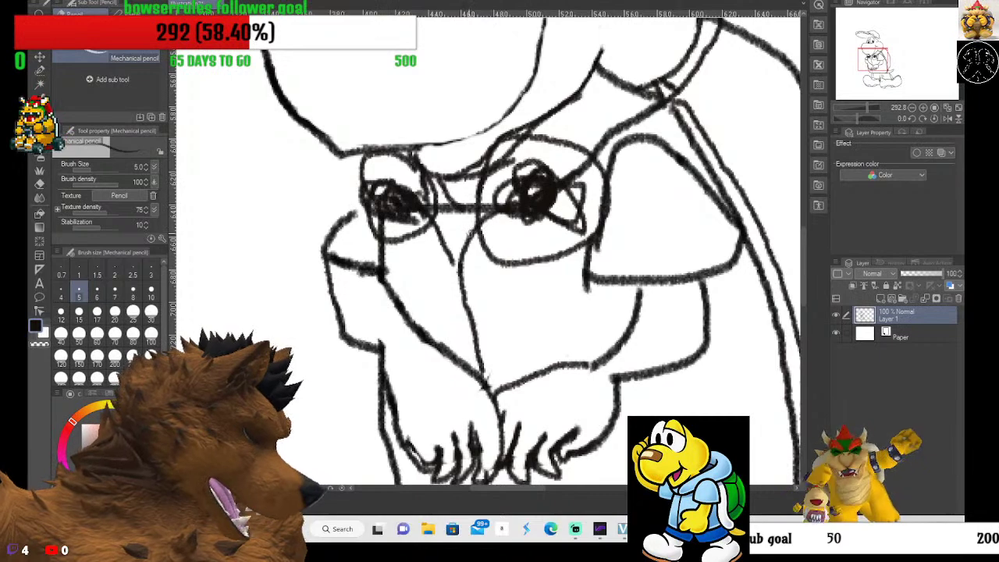
left_click_drag(591, 156, 585, 92)
mouse_move(610, 172)
left_mouse_down()
mouse_move(624, 107)
mouse_move(593, 77)
left_mouse_up()
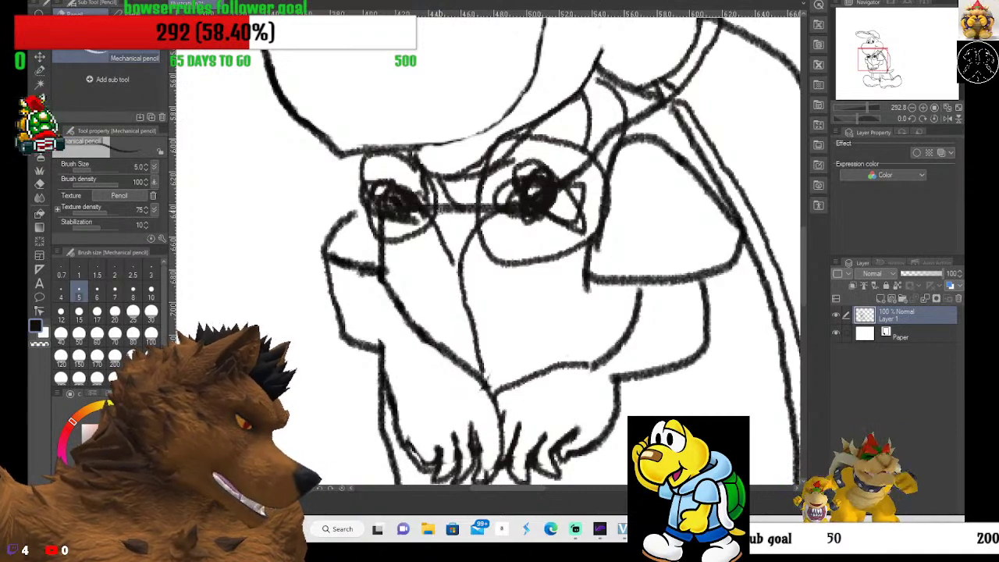
Set the eraser size to 8 and erase the connecting line where it crosses inside the edge of the larger round collar shape.
key("e")
scroll(476, 217, "up", 5)
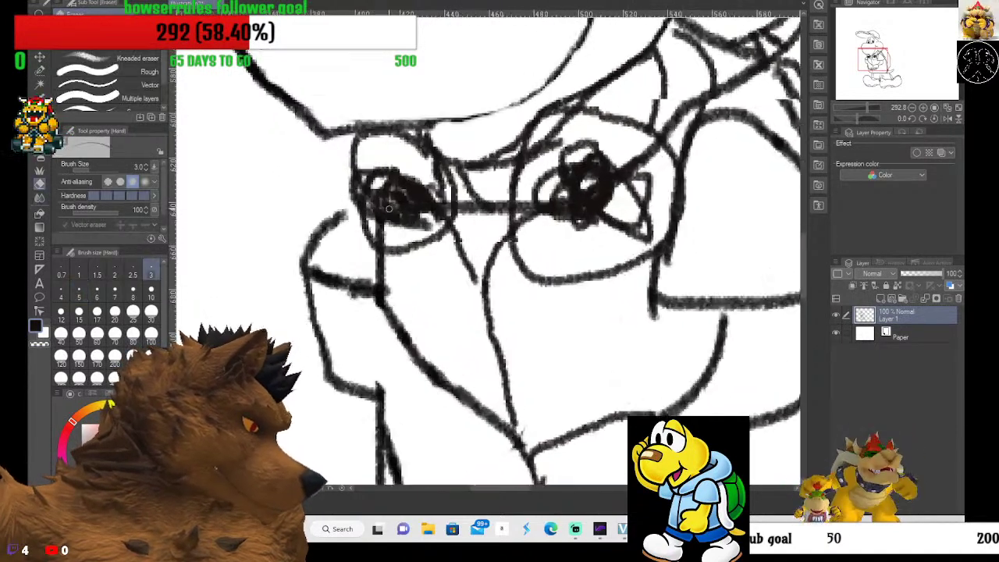
scroll(548, 211, "up", 5)
mouse_move(355, 170)
left_mouse_down()
mouse_move(360, 212)
mouse_move(359, 185)
mouse_move(375, 206)
mouse_move(372, 170)
mouse_move(393, 217)
mouse_move(378, 182)
mouse_move(363, 201)
mouse_move(364, 226)
mouse_move(385, 198)
mouse_move(365, 152)
left_mouse_up()
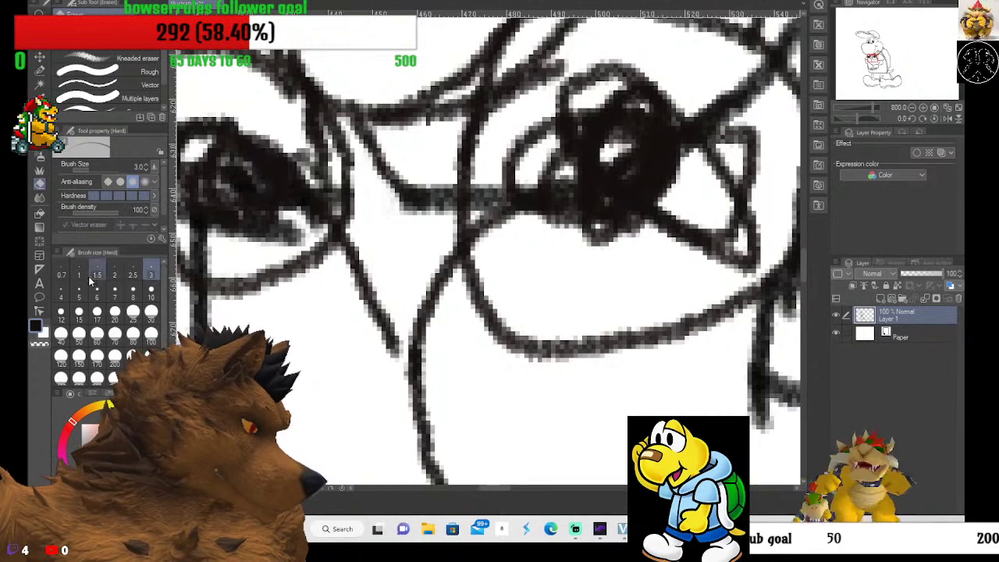
left_click(151, 295)
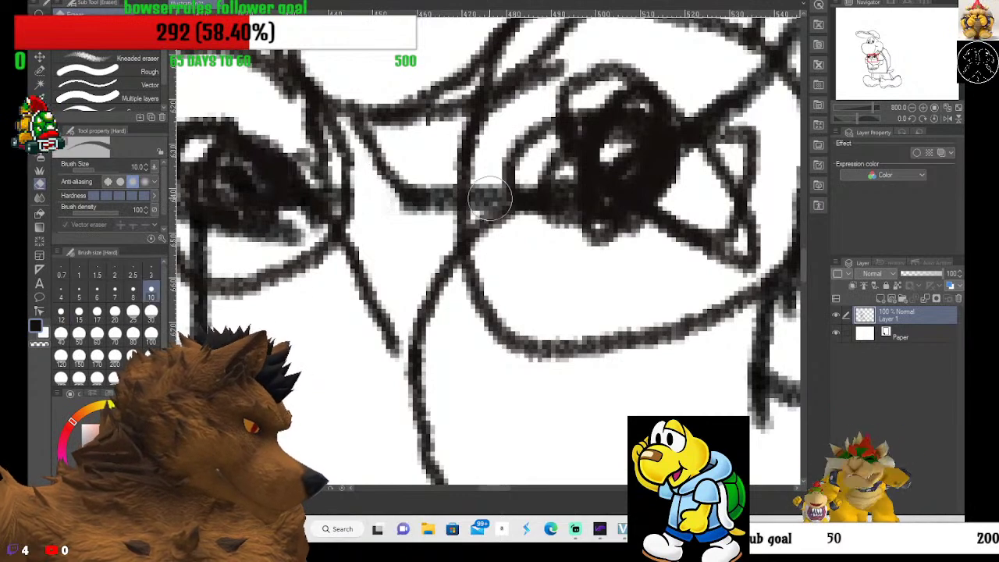
left_click(132, 295)
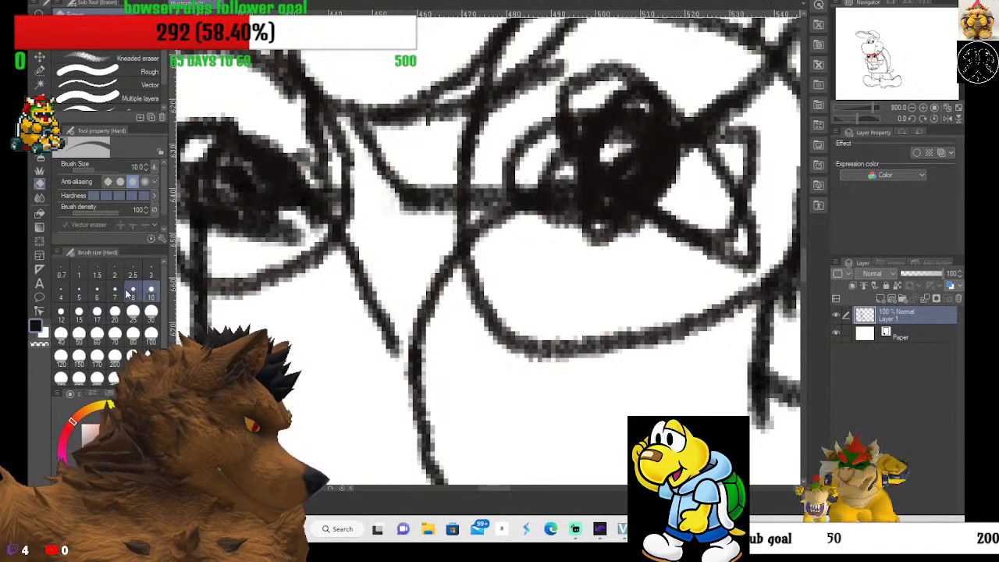
mouse_move(492, 191)
left_mouse_down()
mouse_move(484, 200)
mouse_move(490, 186)
left_mouse_up()
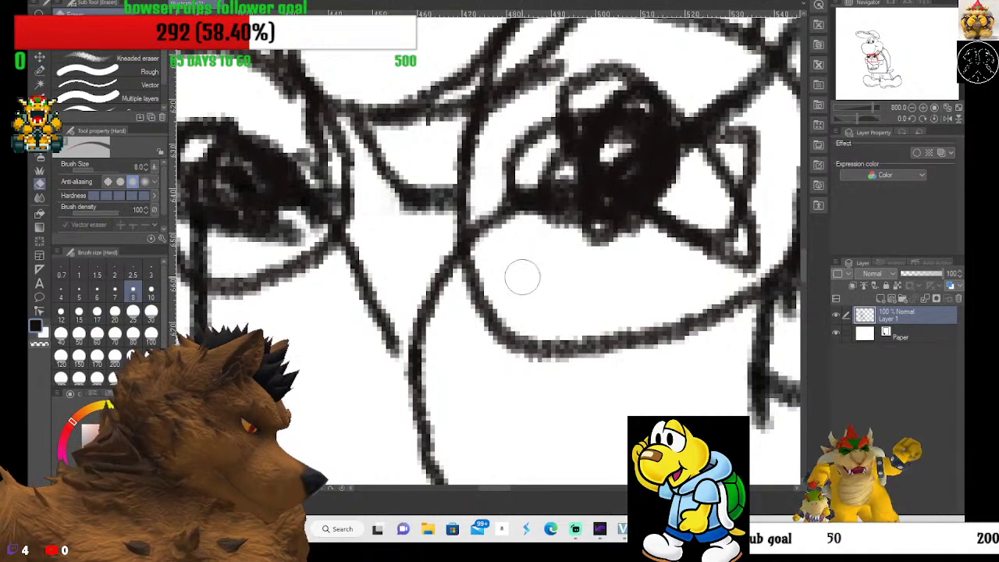
scroll(520, 274, "down", 3)
left_click_drag(500, 238, 503, 258)
scroll(531, 265, "down", 3)
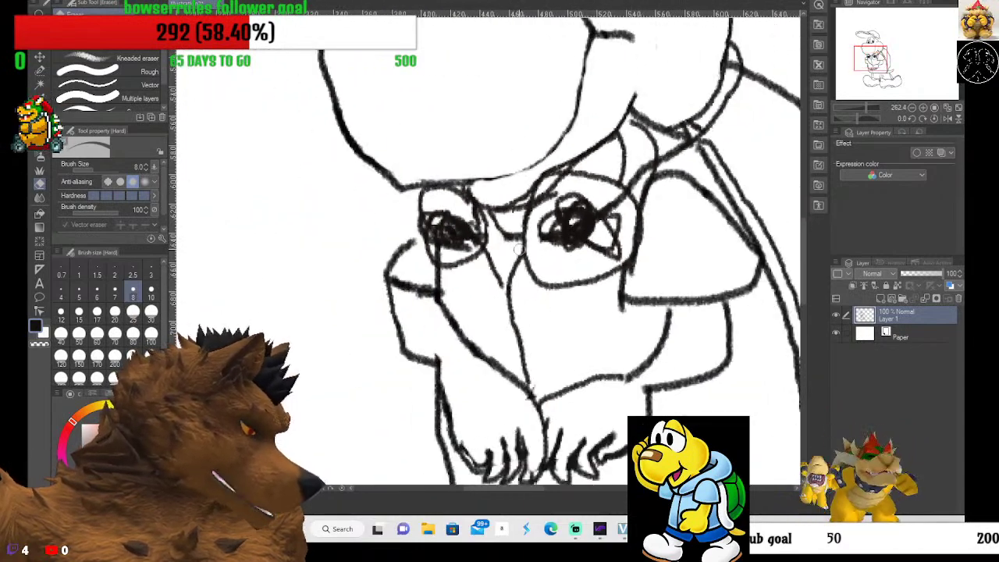
Draw the shell's plate divisions: a small plate near the neck and a long curved one below it, with lines branching to the rims.
scroll(520, 249, "down", 3)
scroll(548, 248, "down", 2)
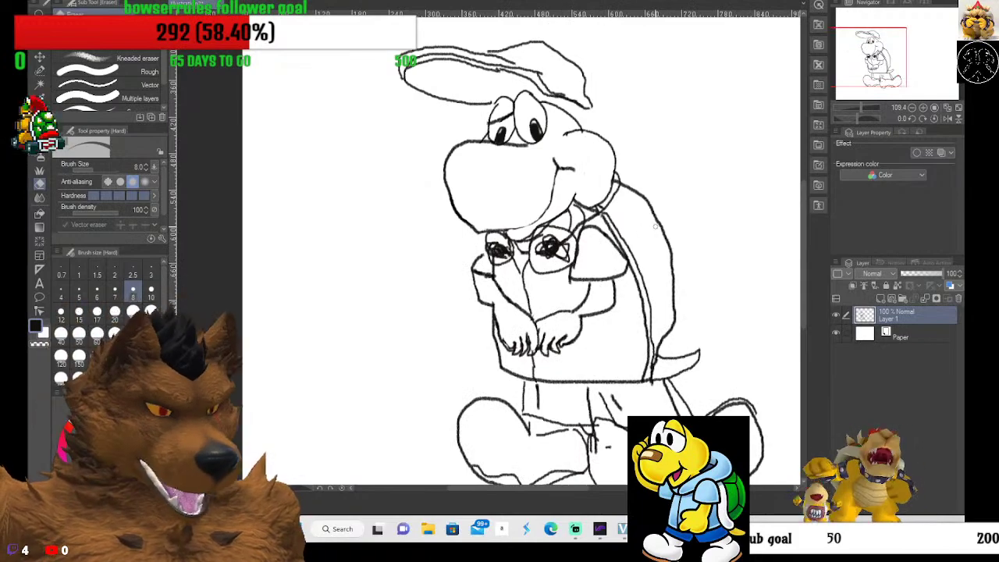
scroll(548, 248, "down", 1)
scroll(725, 386, "up", 4)
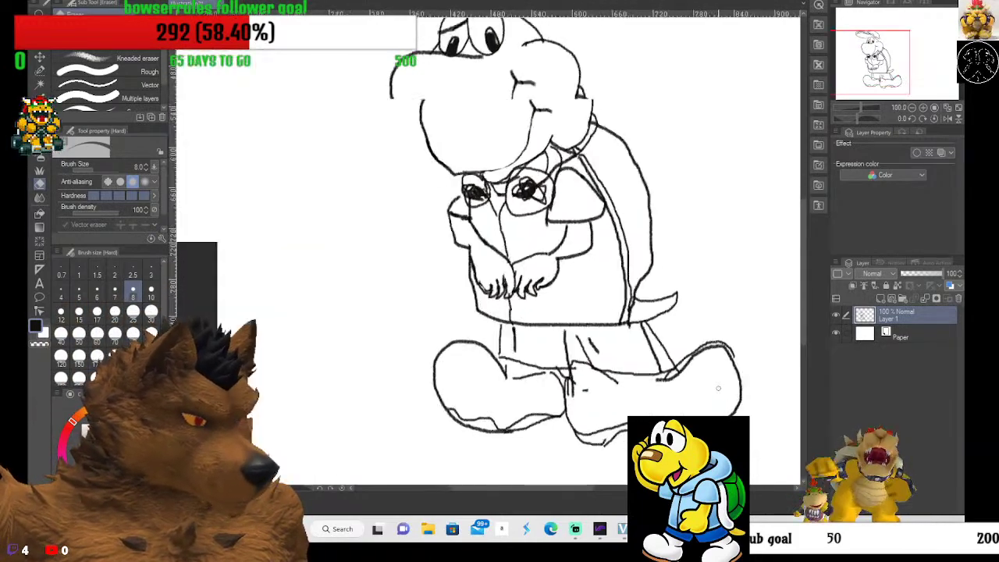
scroll(716, 388, "down", 1)
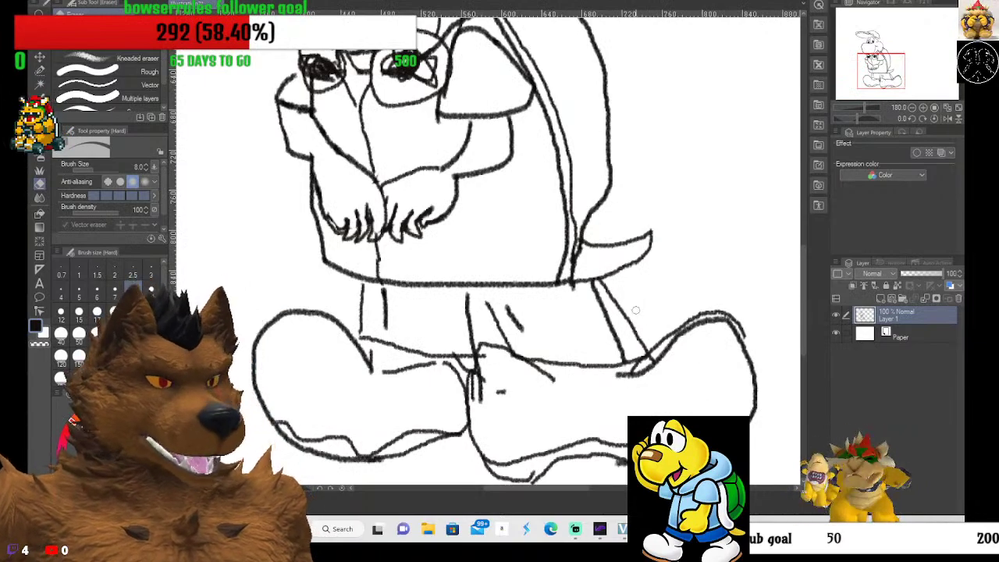
scroll(569, 371, "down", 3)
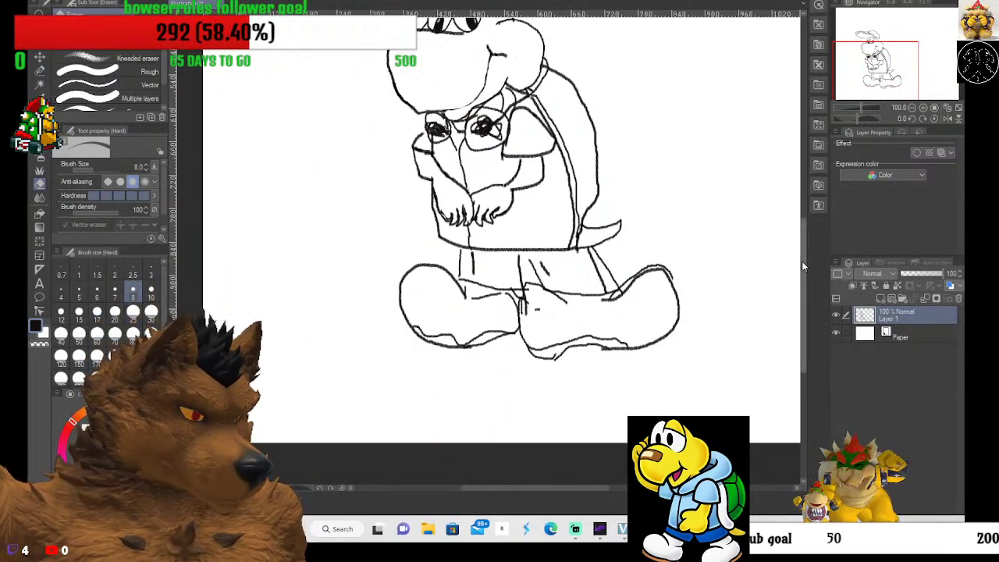
scroll(801, 260, "up", 2)
scroll(561, 184, "up", 5)
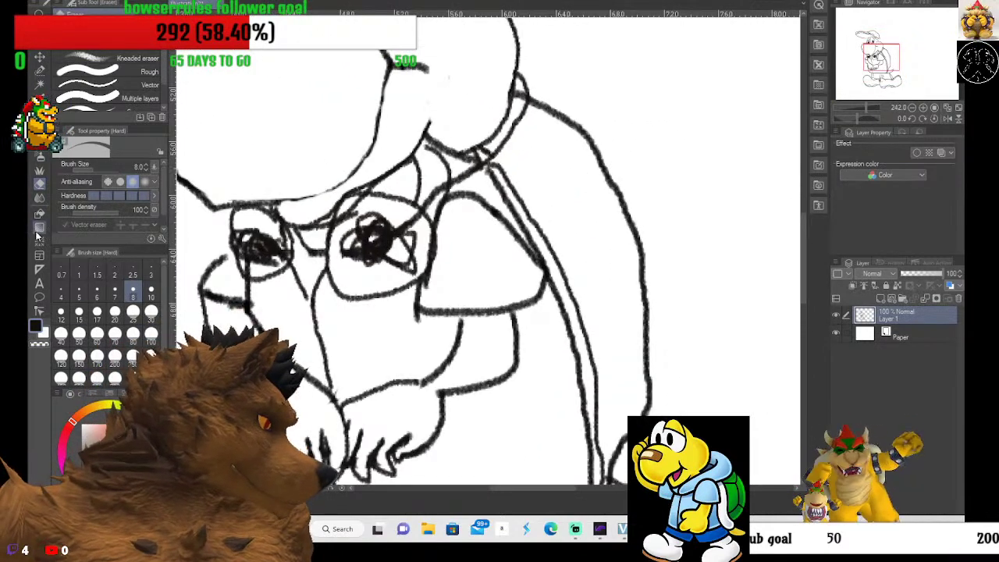
key("p")
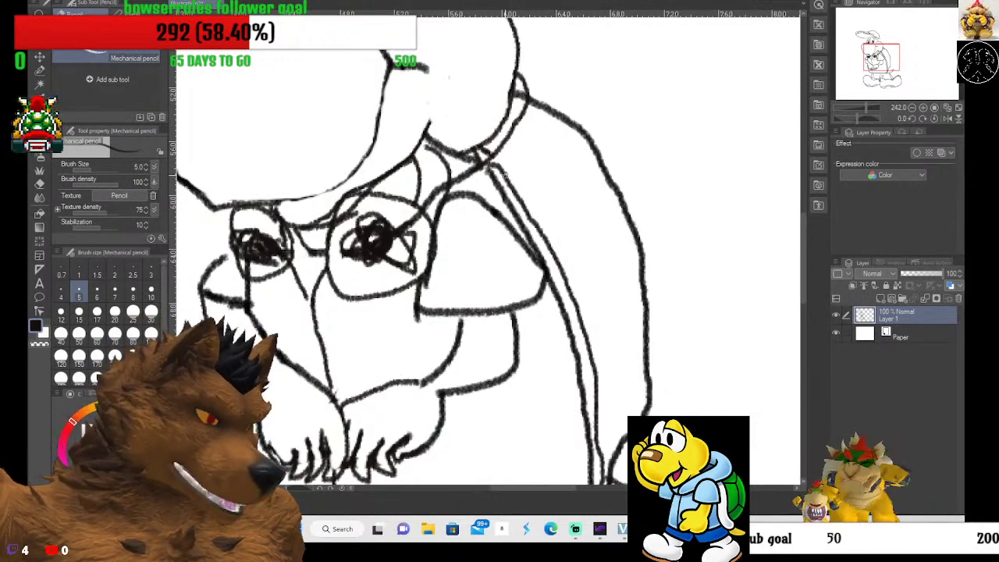
mouse_move(504, 176)
left_mouse_down()
mouse_move(575, 170)
mouse_move(561, 117)
left_mouse_up()
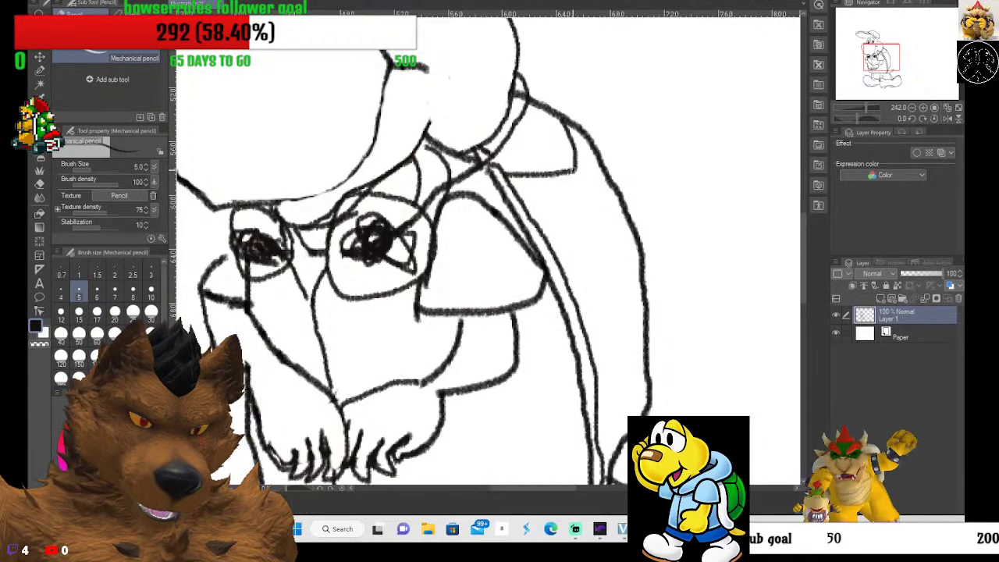
mouse_move(568, 170)
left_mouse_down()
mouse_move(605, 223)
mouse_move(626, 295)
mouse_move(618, 332)
left_mouse_up()
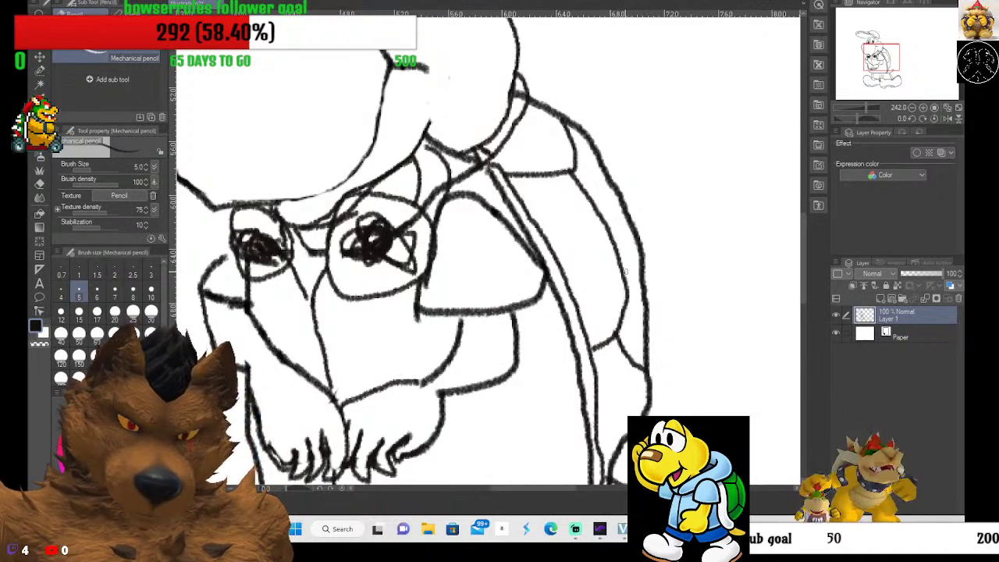
Erase the extra slanted line behind the rear leg and the rear shoe's doubled upper outline, and patch the outline's gap with the pencil.
scroll(608, 243, "down", 3)
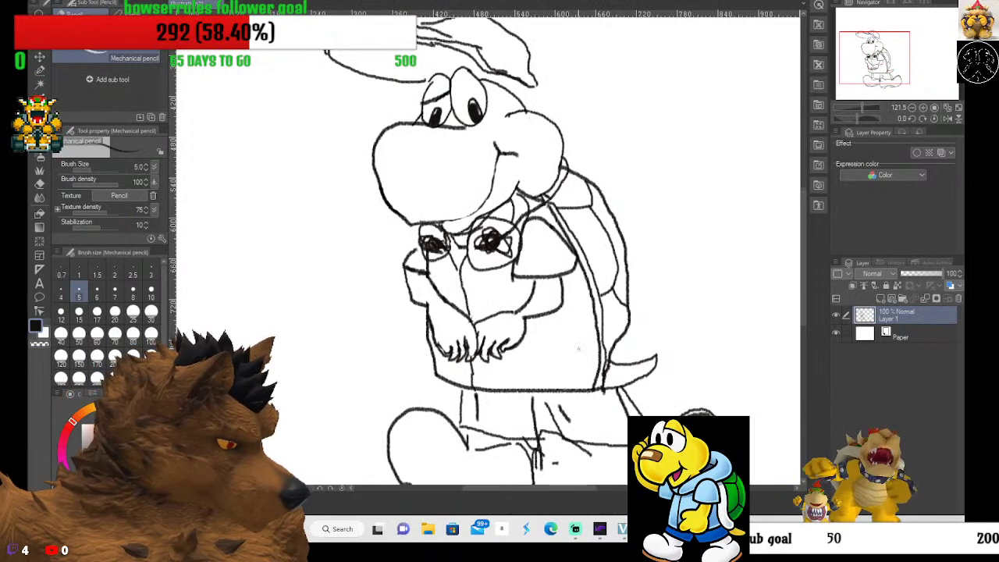
scroll(579, 349, "down", 1)
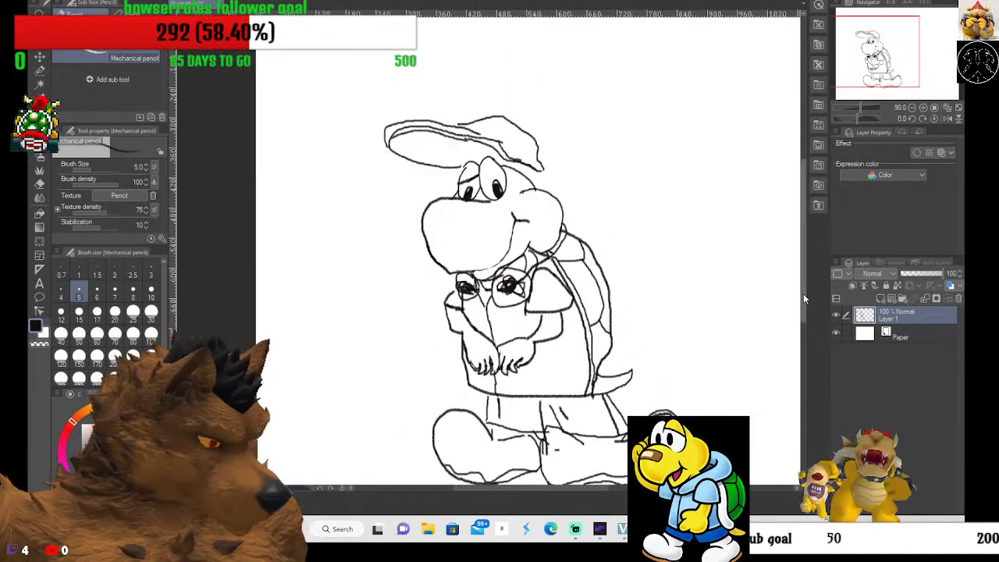
left_click_drag(803, 293, 803, 336)
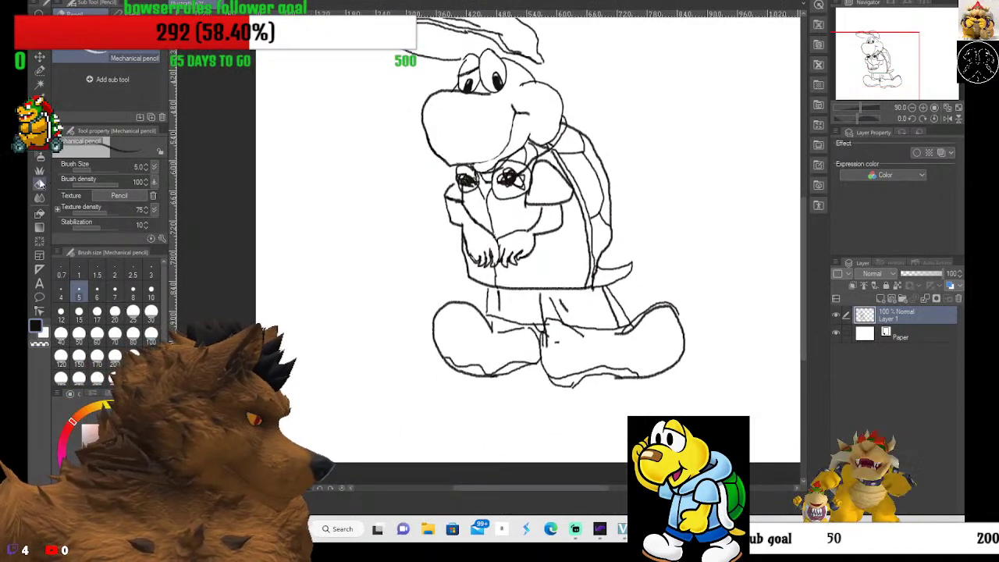
key("e")
scroll(707, 328, "up", 1)
scroll(707, 328, "up", 2)
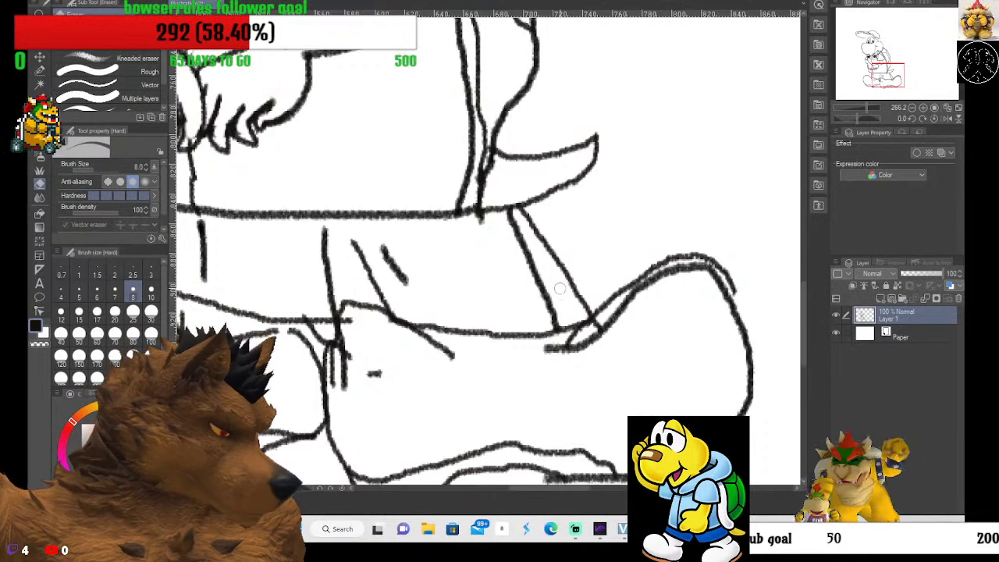
left_click_drag(561, 266, 603, 321)
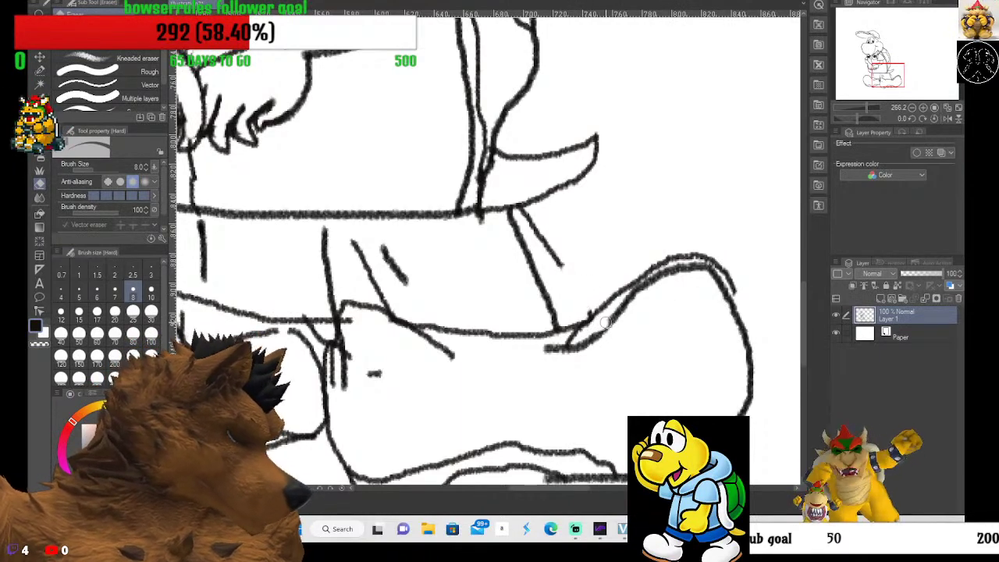
left_click_drag(568, 257, 540, 230)
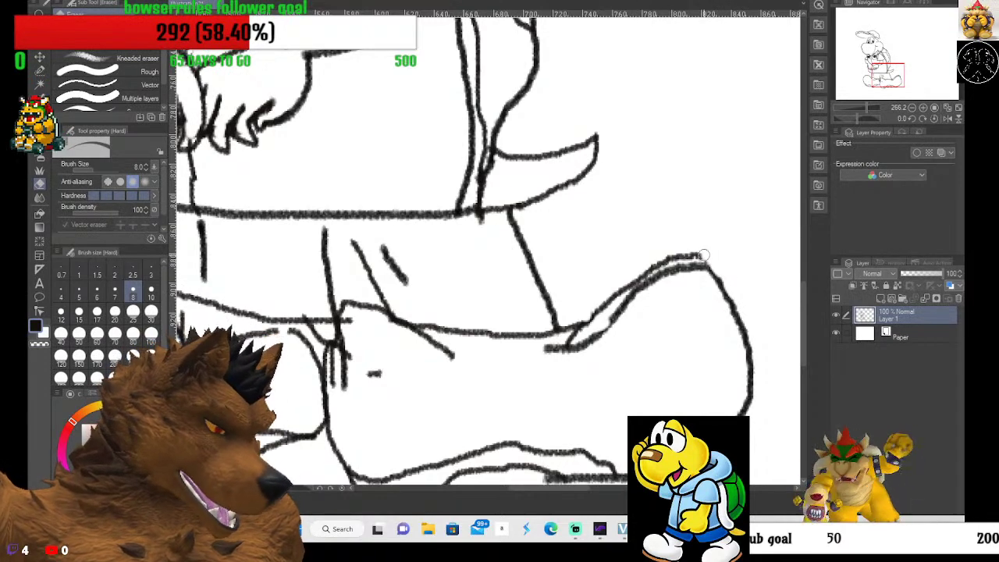
left_click_drag(703, 253, 664, 260)
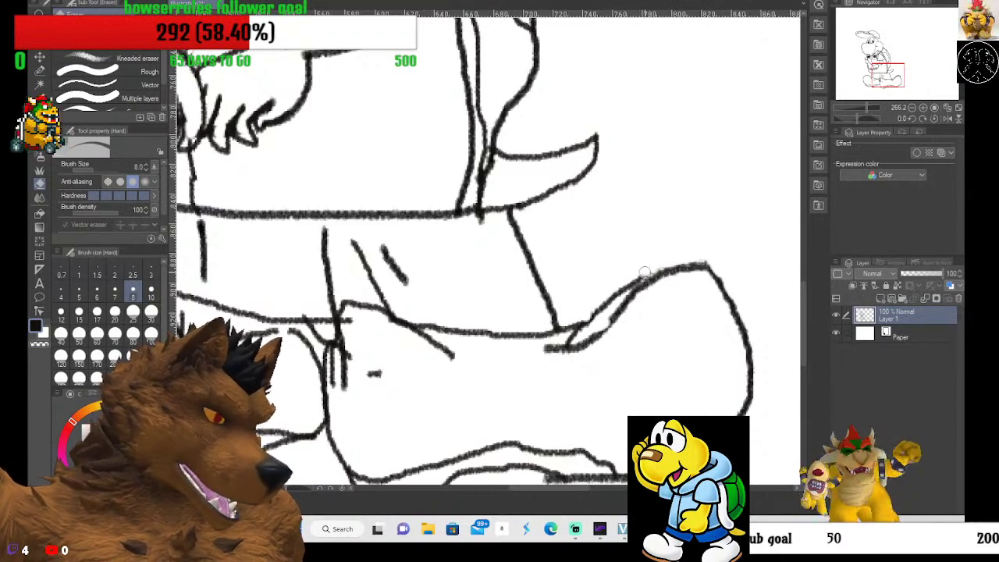
left_click_drag(644, 270, 634, 278)
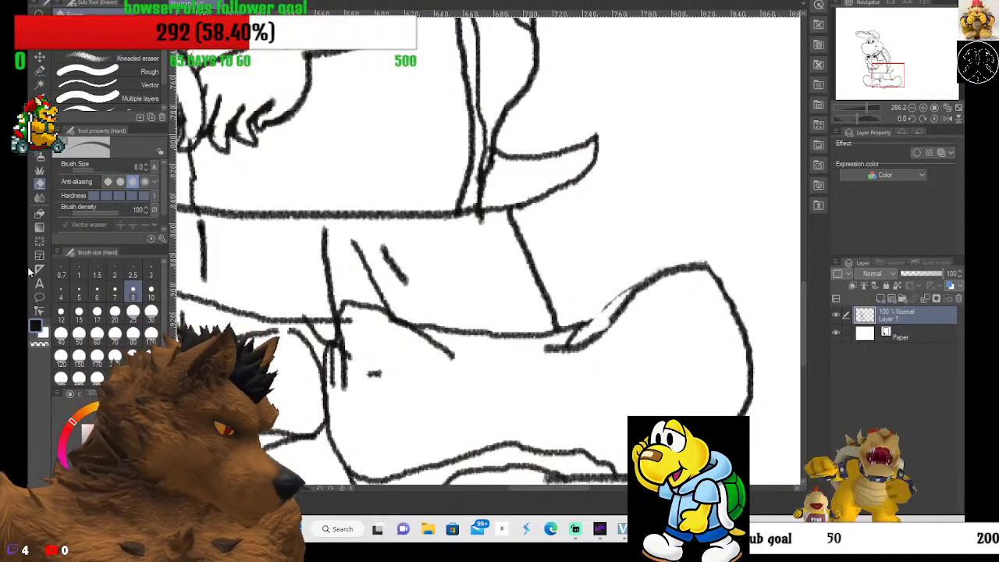
key("p")
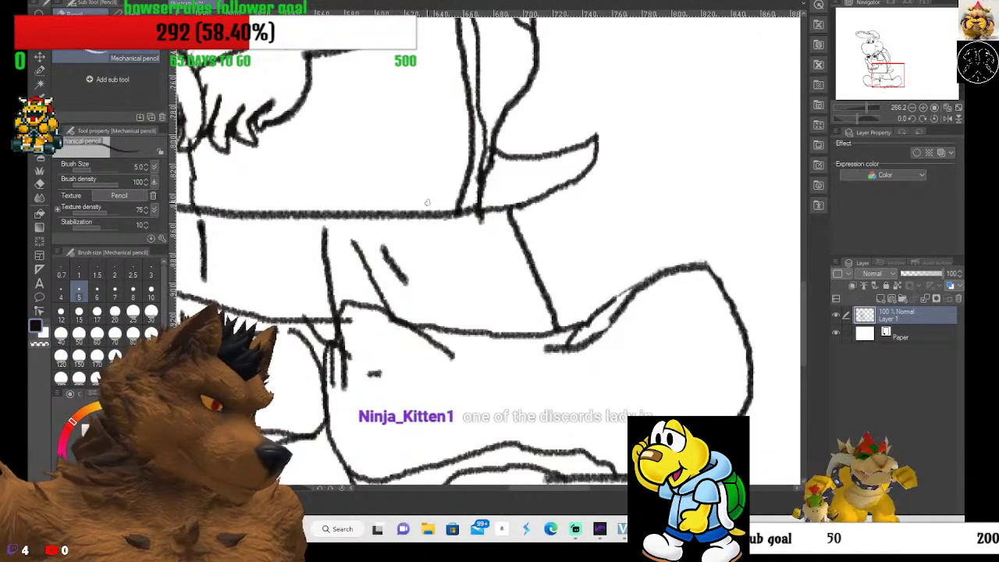
Draw a pointed patch from the snout's upper front outline, with a smaller round-ended shape nested inside it.
scroll(427, 202, "down", 3)
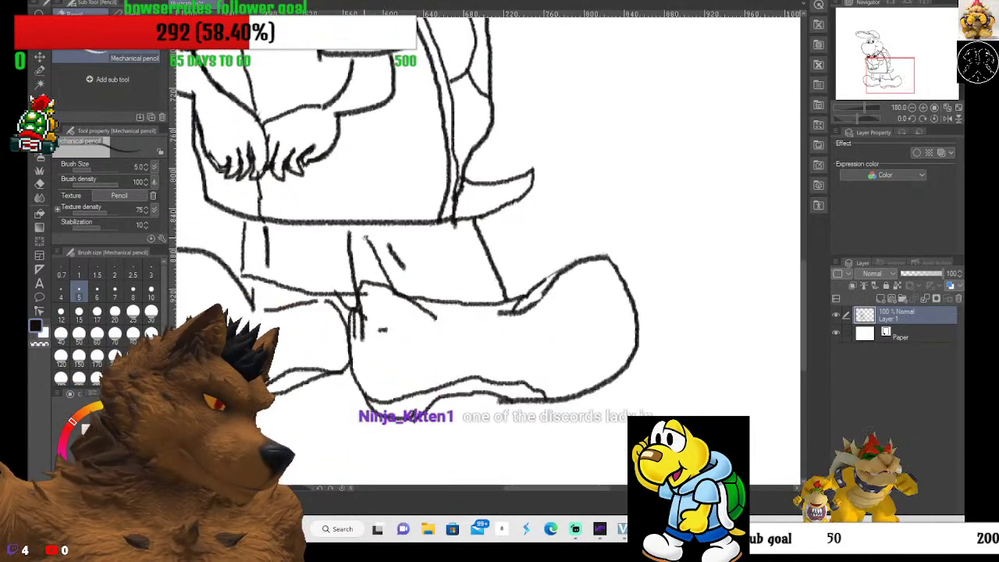
scroll(406, 253, "down", 3)
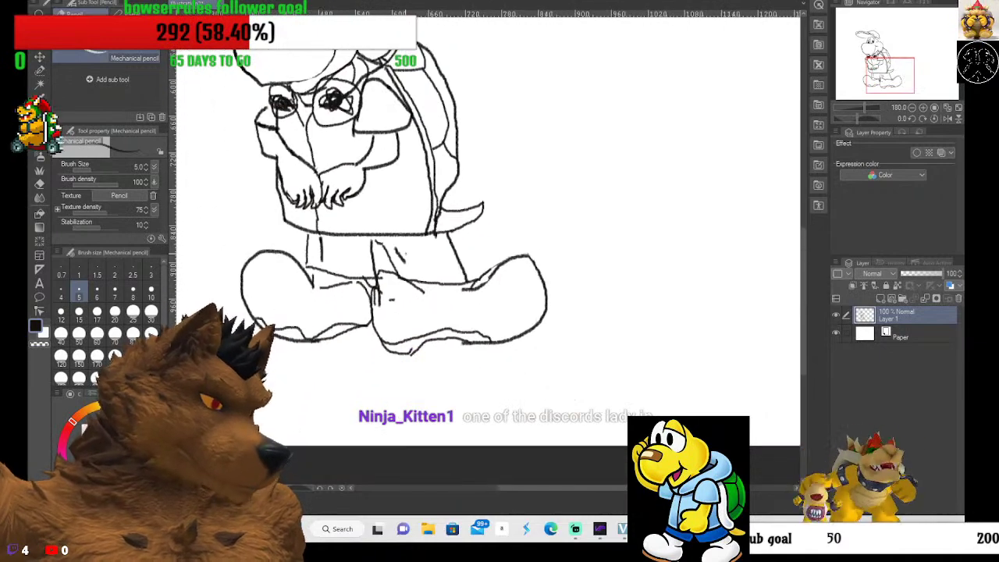
left_click_drag(804, 262, 804, 230)
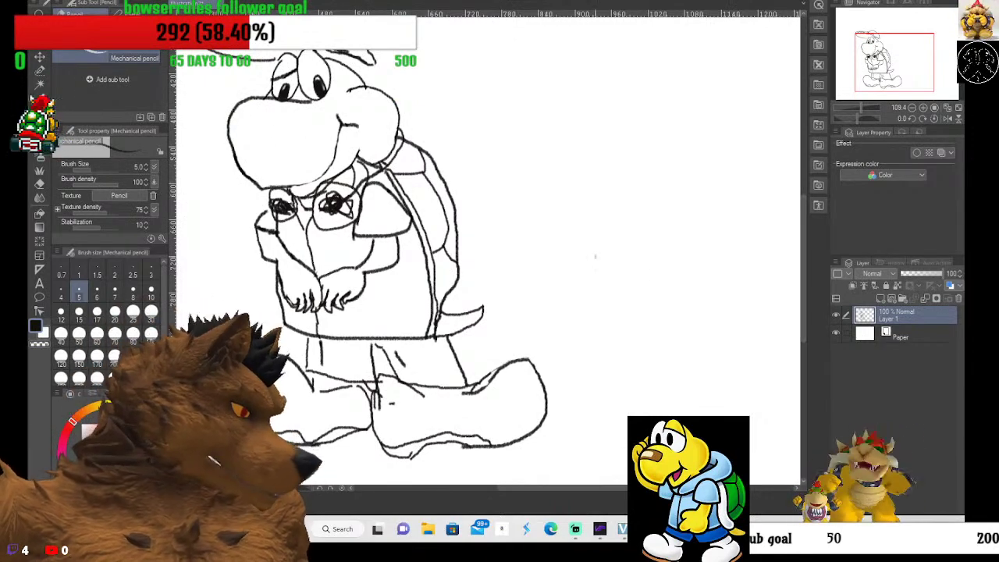
left_click_drag(614, 488, 587, 488)
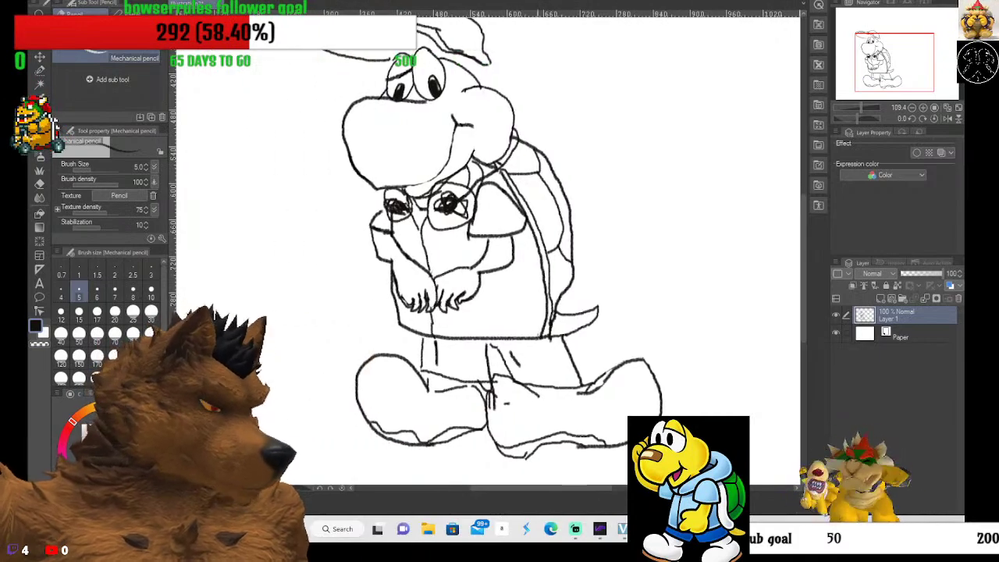
key("ctrl+plus")
scroll(327, 129, "up", 4)
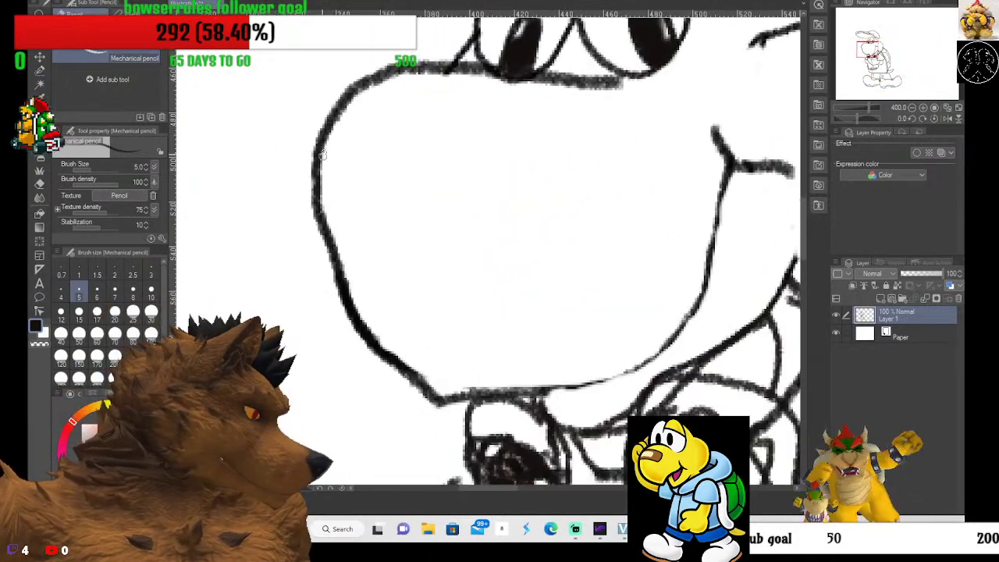
mouse_move(322, 155)
left_mouse_down()
mouse_move(367, 170)
mouse_move(434, 220)
mouse_move(450, 252)
mouse_move(577, 192)
mouse_move(362, 83)
left_mouse_up()
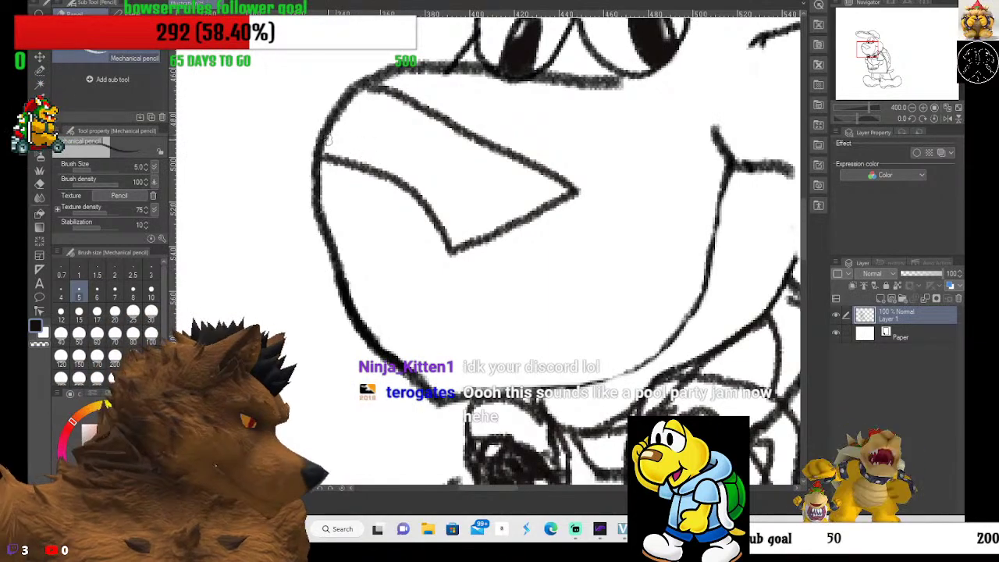
mouse_move(331, 141)
left_mouse_down()
mouse_move(430, 174)
mouse_move(448, 159)
mouse_move(449, 142)
mouse_move(431, 130)
mouse_move(351, 95)
left_mouse_up()
scroll(476, 185, "down", 3)
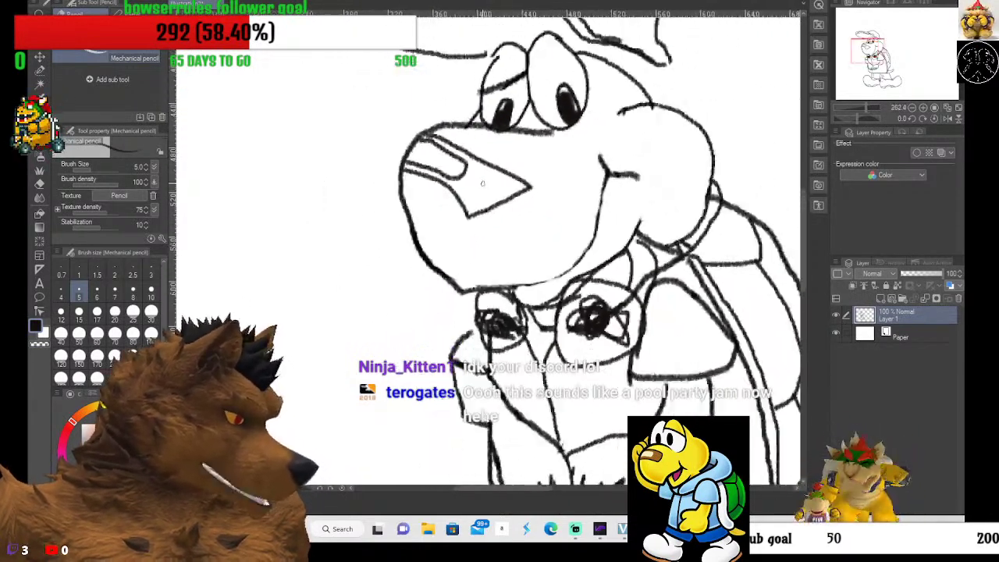
scroll(476, 186, "down", 1)
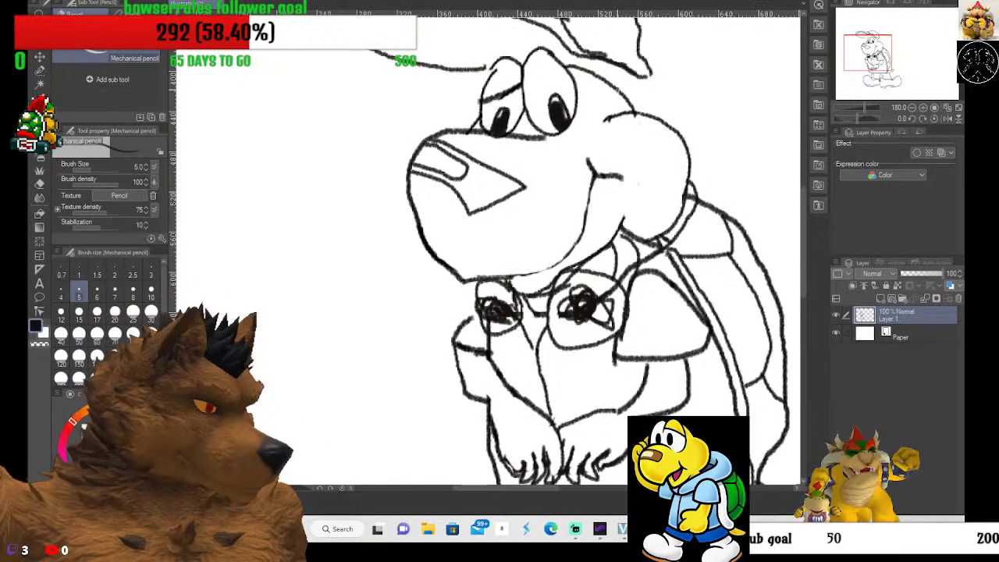
Set the eraser size to 6 and erase the slanted line running from the snout's top outline up to the front eye.
left_click(39, 186)
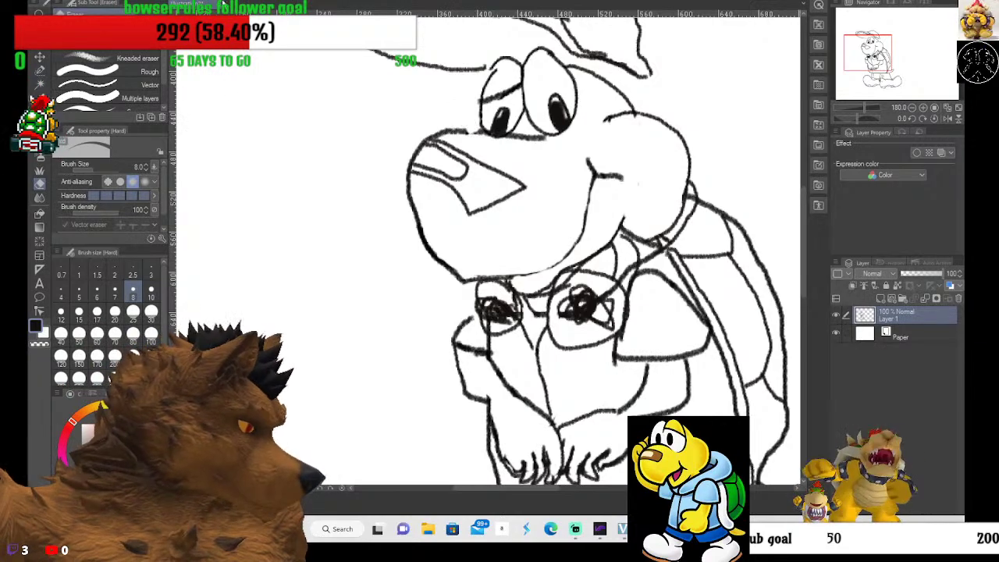
scroll(476, 107, "up", 5)
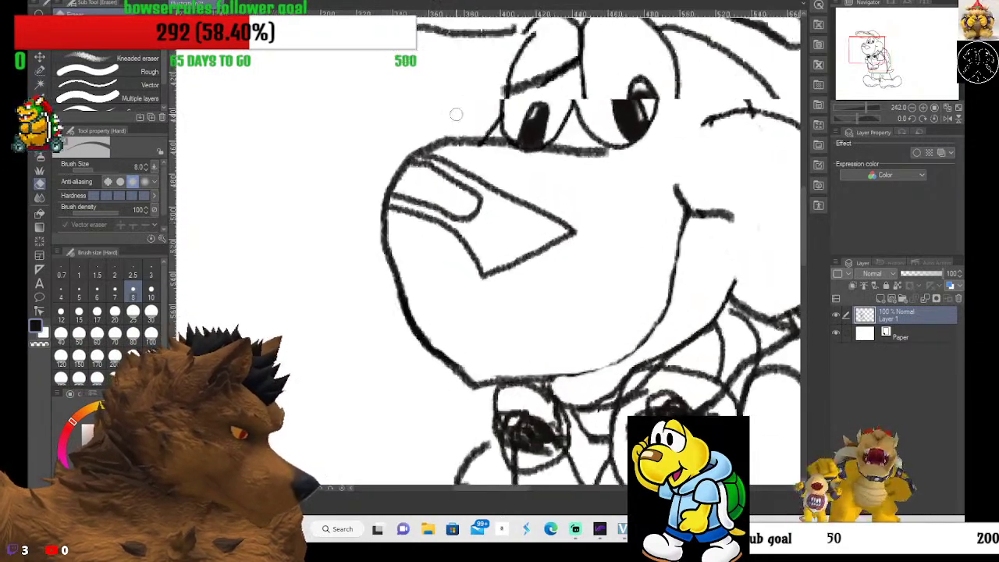
scroll(476, 107, "up", 10)
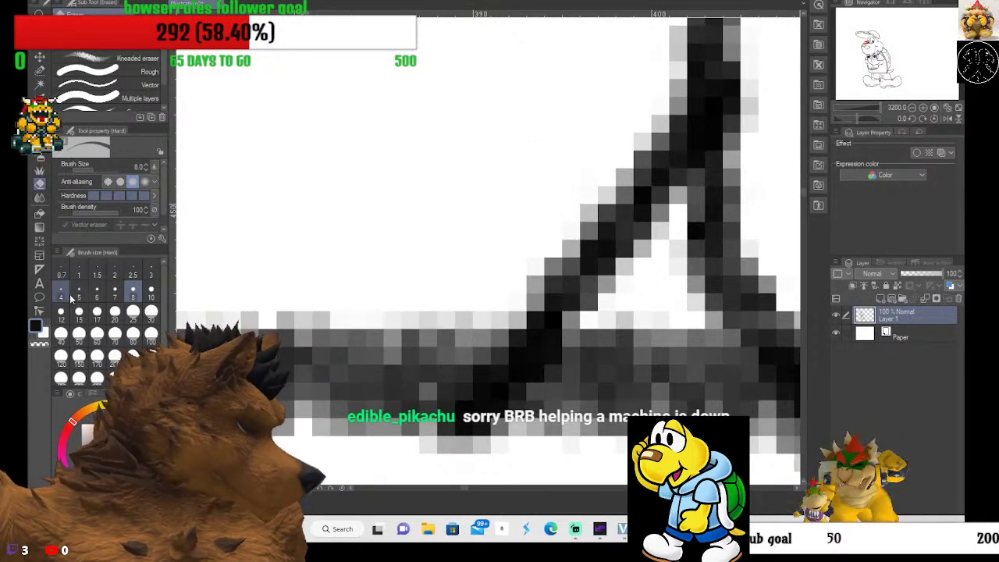
left_click(150, 292)
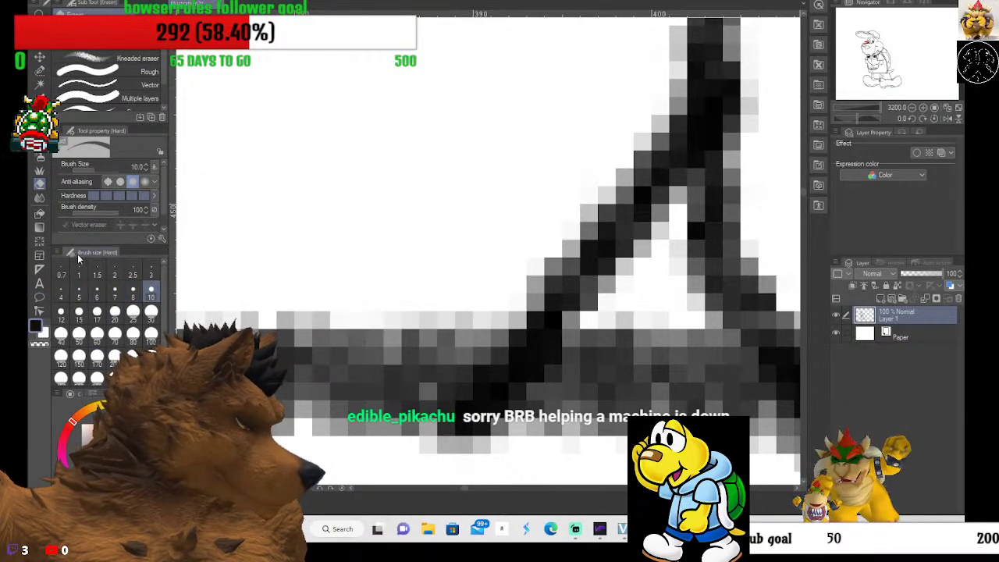
left_click(96, 295)
mouse_move(484, 226)
left_mouse_down()
mouse_move(536, 239)
mouse_move(492, 273)
mouse_move(536, 272)
mouse_move(536, 200)
mouse_move(609, 234)
mouse_move(620, 181)
mouse_move(644, 212)
mouse_move(649, 89)
mouse_move(598, 219)
left_mouse_up()
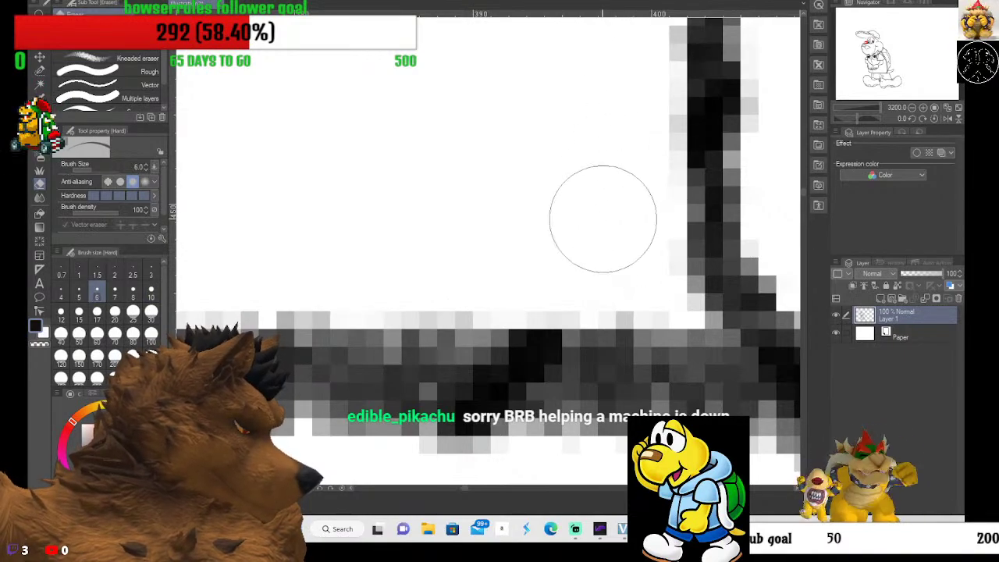
scroll(559, 201, "down", 2)
scroll(446, 196, "down", 5)
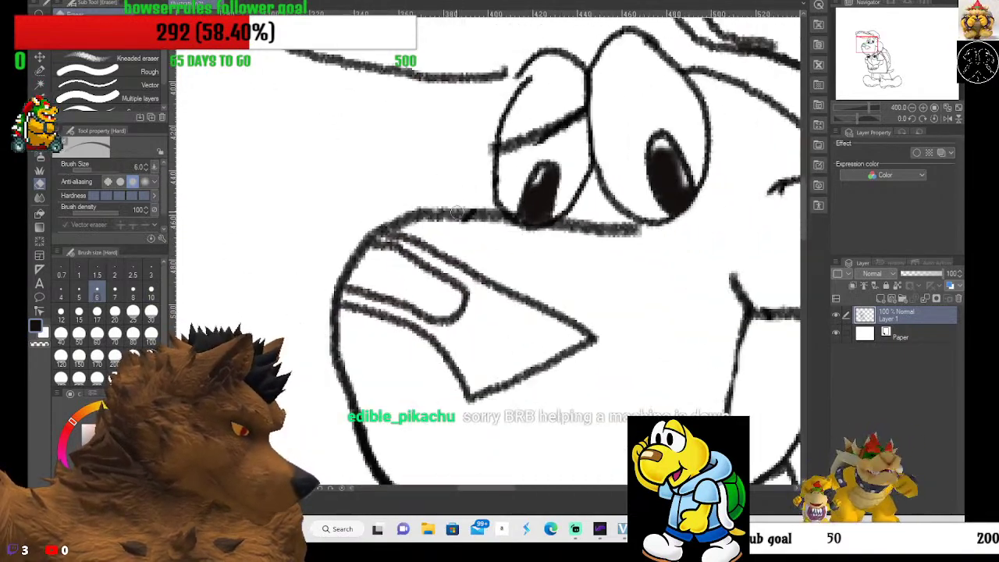
scroll(466, 215, "up", 2)
scroll(469, 214, "up", 4)
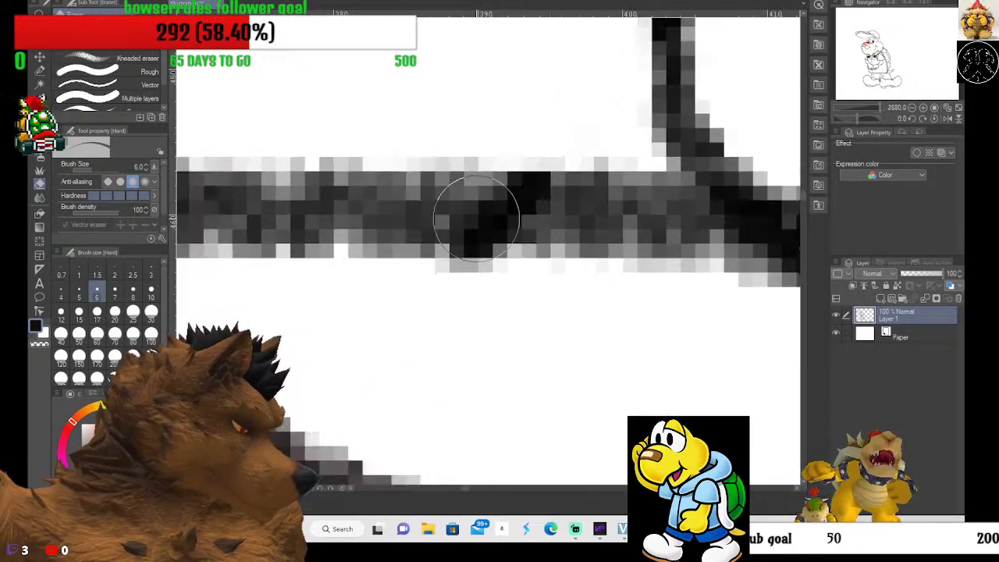
scroll(478, 215, "down", 2)
scroll(482, 212, "down", 5)
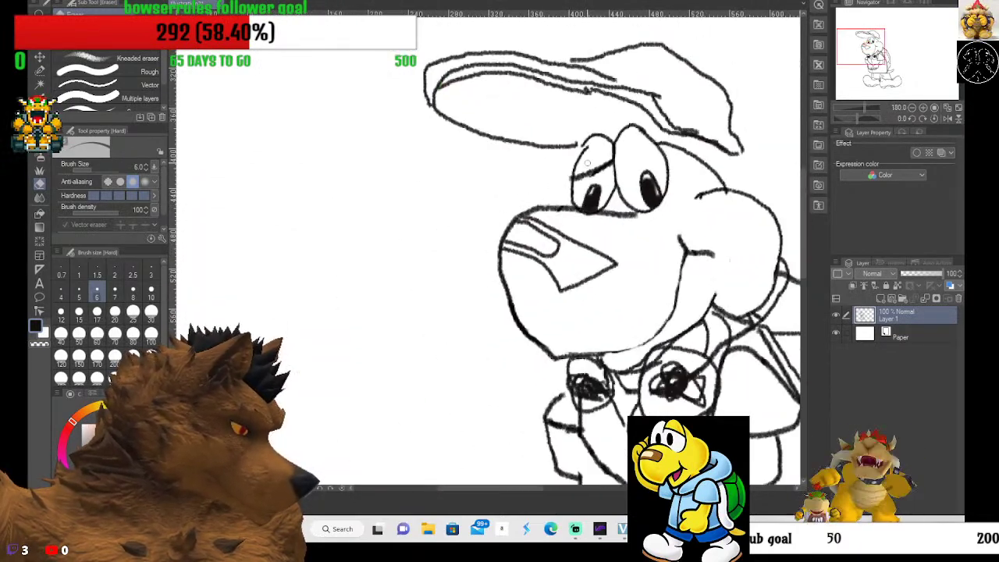
Erase the rear shoe's doubled inner outline behind the leg with eraser size 10, and redraw the thinned upper outline with the pencil.
scroll(639, 336, "down", 2)
scroll(639, 336, "down", 2)
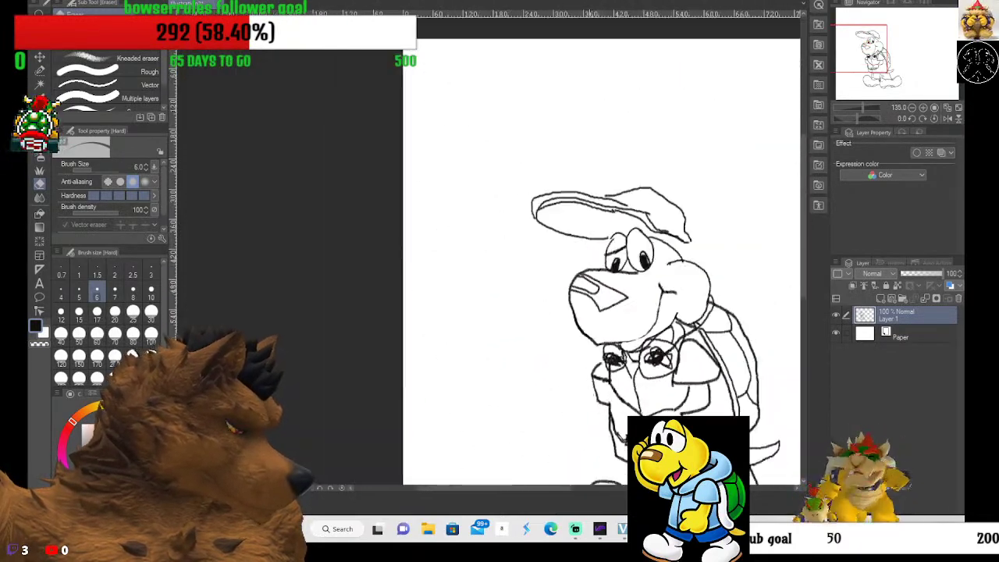
left_click_drag(555, 492, 578, 494)
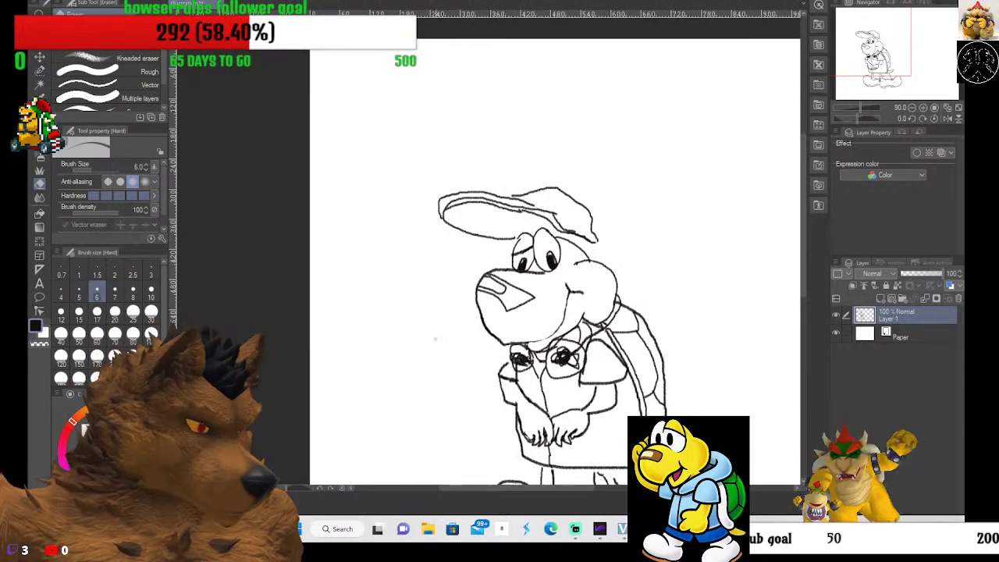
scroll(542, 339, "up", 4)
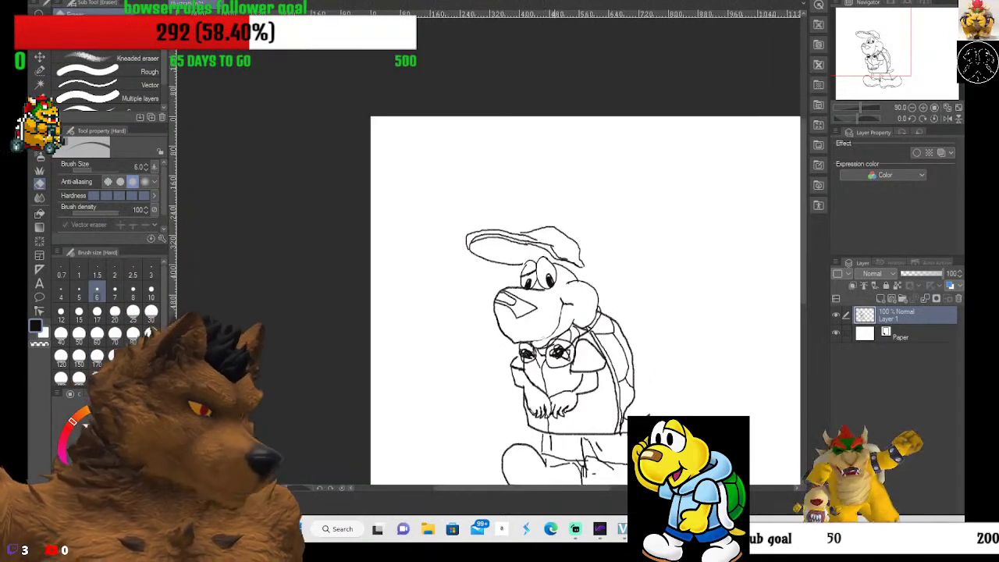
scroll(529, 340, "up", 1)
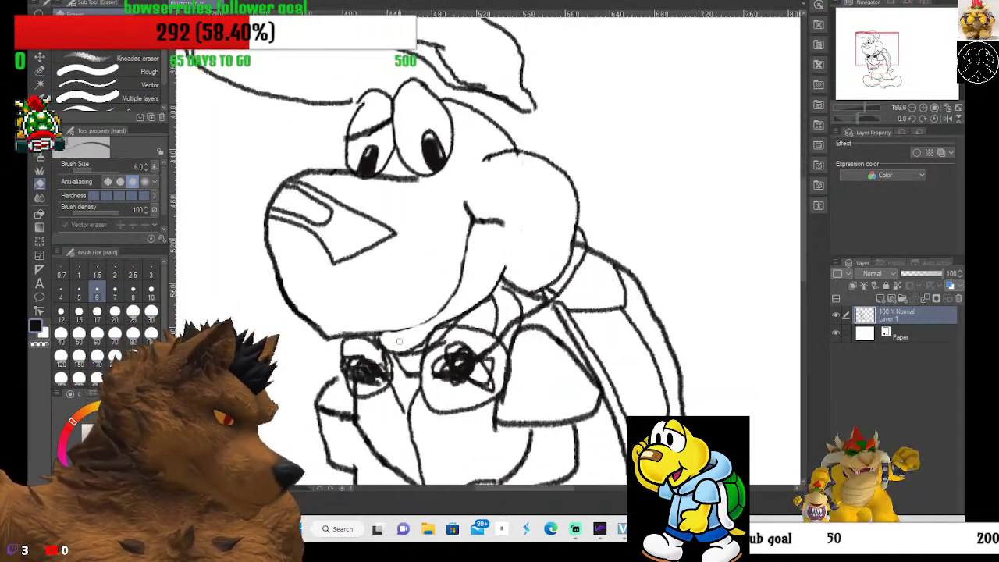
scroll(574, 312, "down", 1)
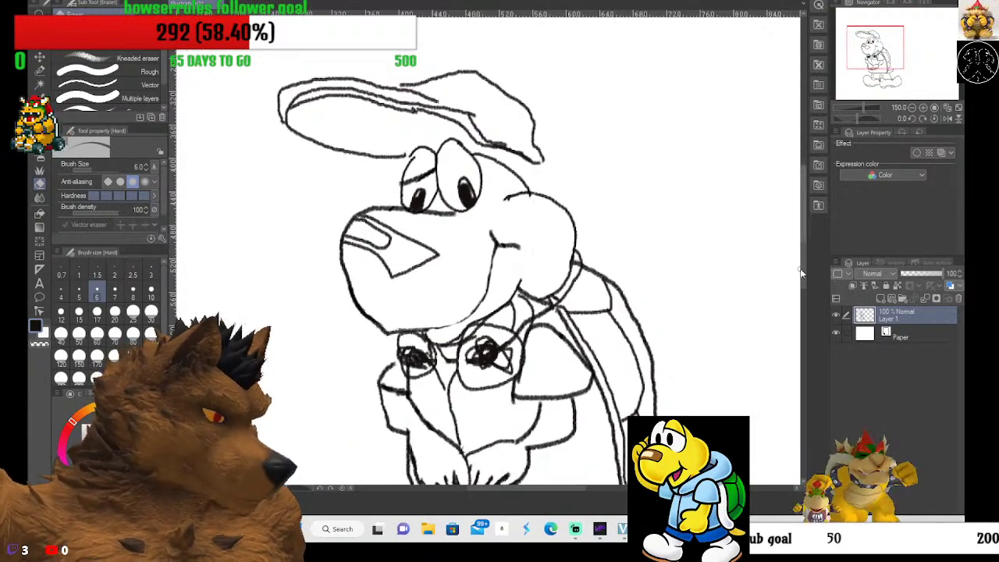
scroll(802, 274, "down", 1)
left_click_drag(802, 274, 793, 344)
scroll(707, 336, "up", 4)
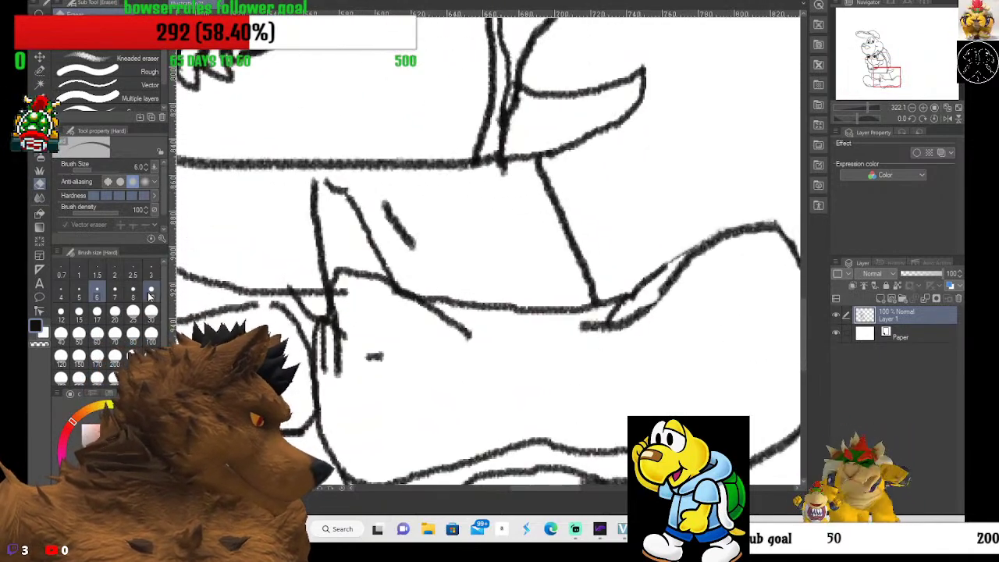
left_click(150, 295)
mouse_move(684, 297)
left_mouse_down()
mouse_move(659, 297)
mouse_move(620, 324)
mouse_move(648, 312)
mouse_move(639, 326)
mouse_move(579, 332)
mouse_move(644, 323)
mouse_move(690, 297)
mouse_move(686, 284)
mouse_move(666, 296)
mouse_move(697, 276)
mouse_move(659, 290)
mouse_move(699, 266)
mouse_move(664, 277)
mouse_move(615, 313)
mouse_move(669, 268)
left_mouse_up()
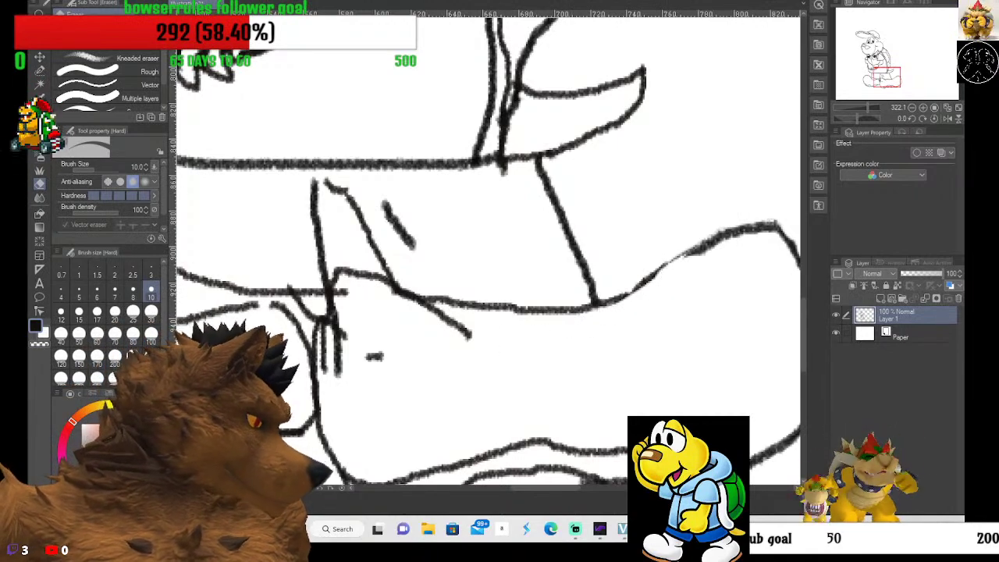
key("p")
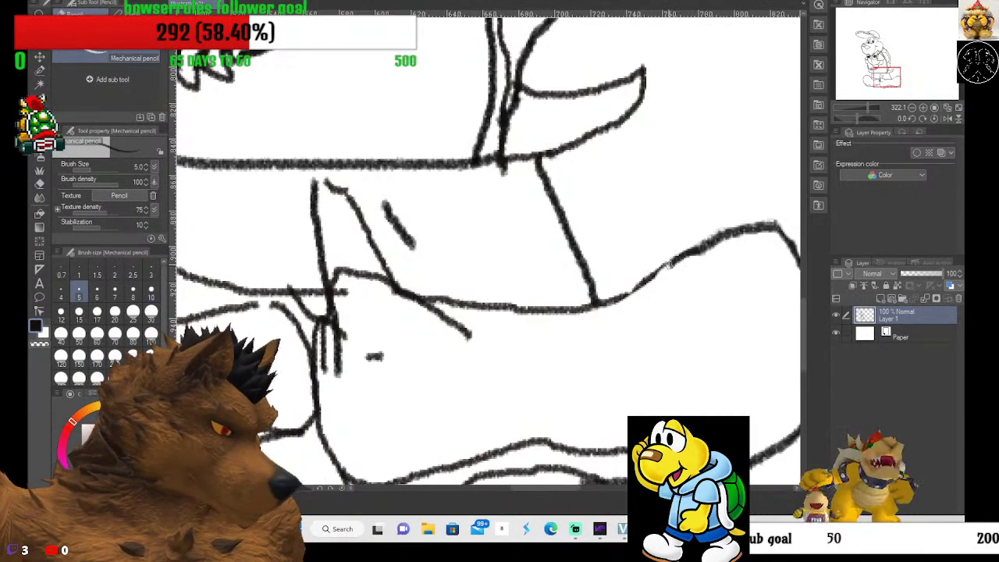
left_click_drag(635, 294, 619, 312)
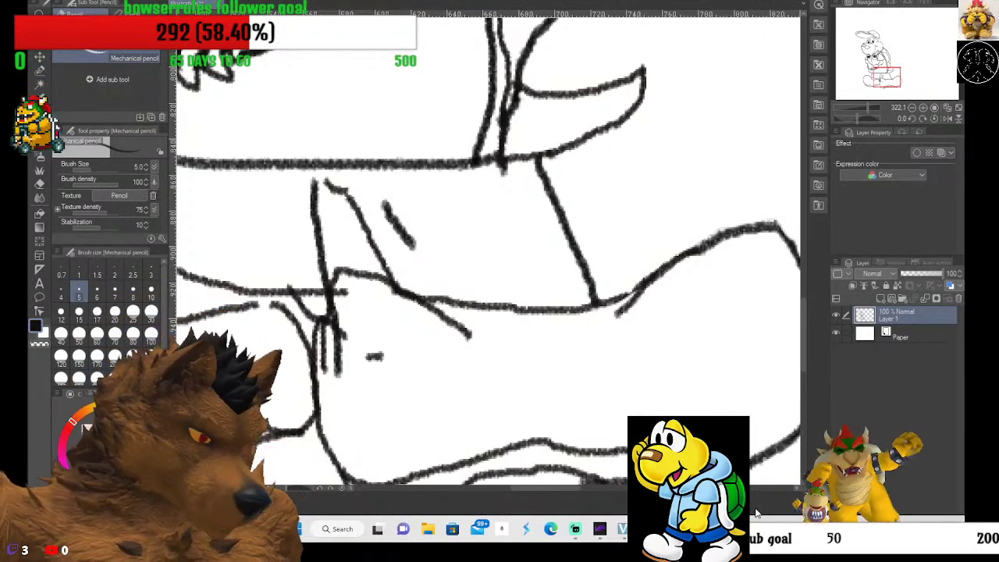
Erase the short vertical strokes where the two shoes meet and the small stray dash inside the rear shoe.
left_click(39, 184)
mouse_move(382, 362)
left_mouse_down()
mouse_move(351, 350)
mouse_move(350, 337)
mouse_move(338, 364)
mouse_move(338, 326)
mouse_move(325, 370)
left_mouse_up()
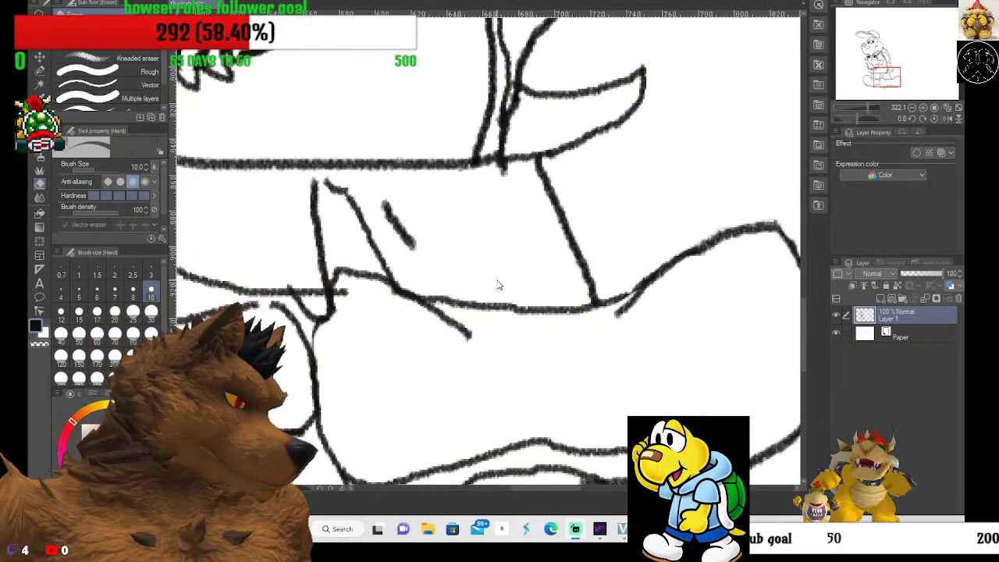
scroll(372, 276, "down", 2)
scroll(371, 276, "down", 3)
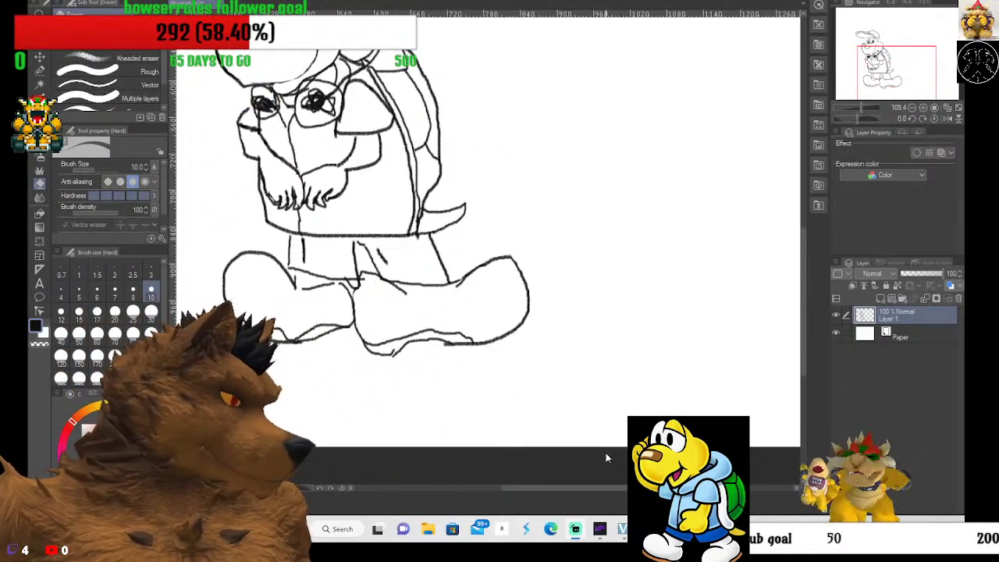
mouse_move(600, 488)
left_mouse_down()
mouse_move(552, 489)
mouse_move(576, 490)
left_mouse_up()
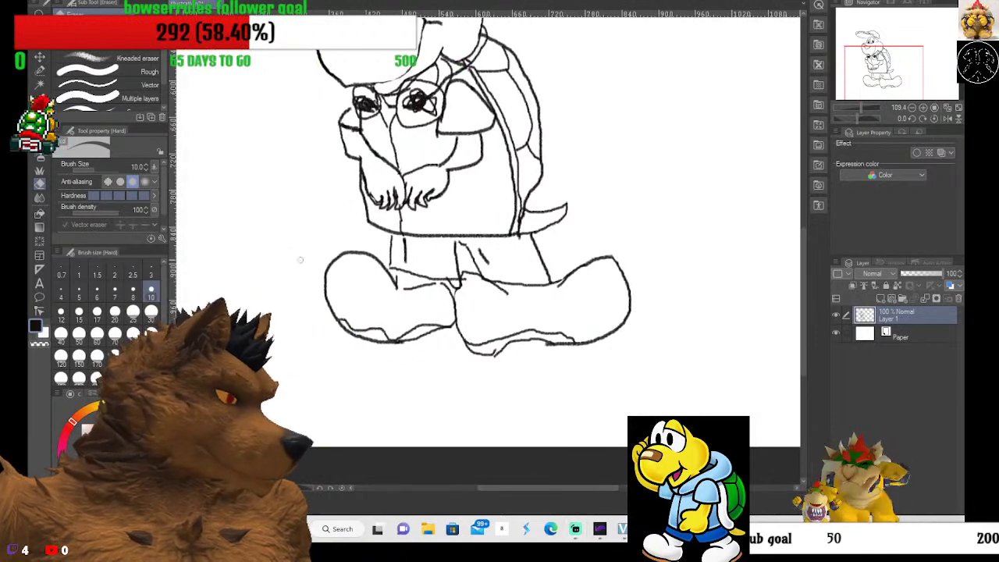
left_click_drag(805, 285, 801, 248)
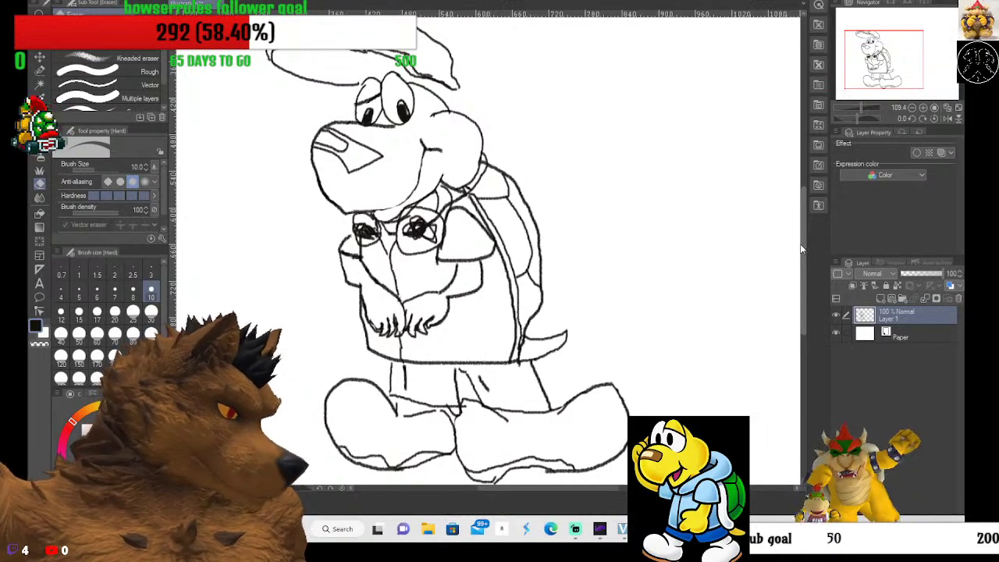
Erase the shell outline's end inside the hoodie collar band and trim the stray line where the collar meets the shell's front rim.
scroll(441, 197, "up", 3)
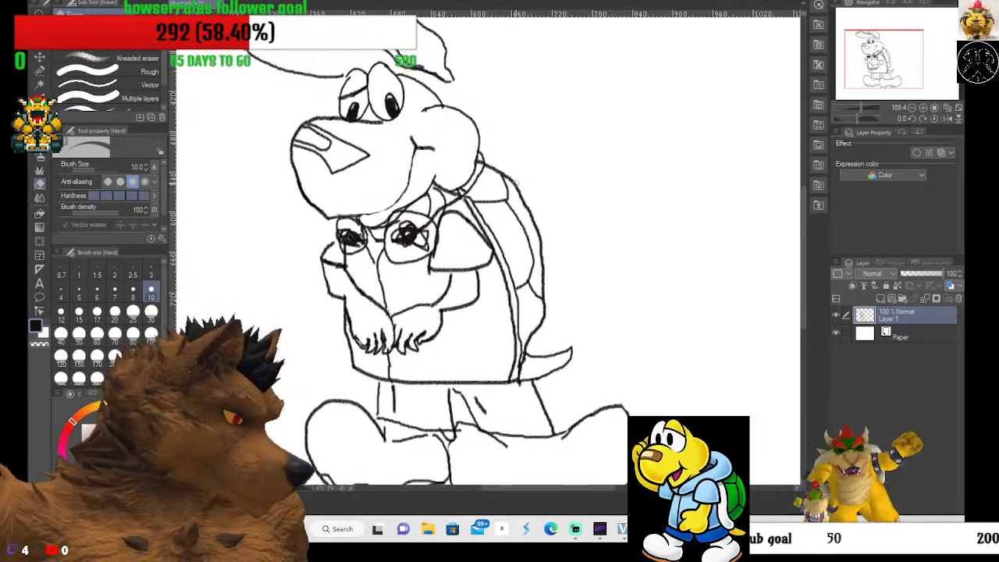
scroll(440, 196, "up", 4)
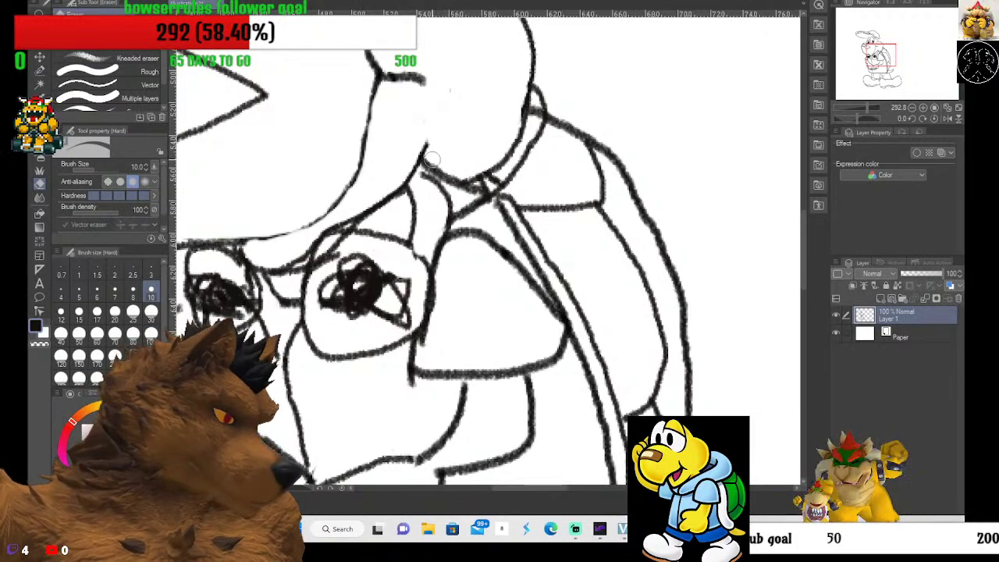
scroll(459, 198, "down", 5)
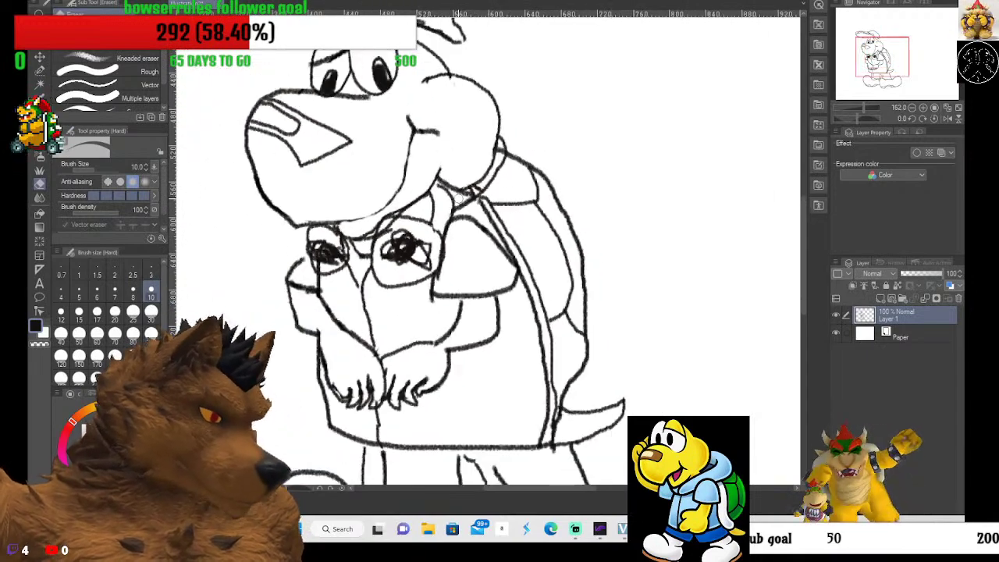
scroll(462, 191, "up", 6)
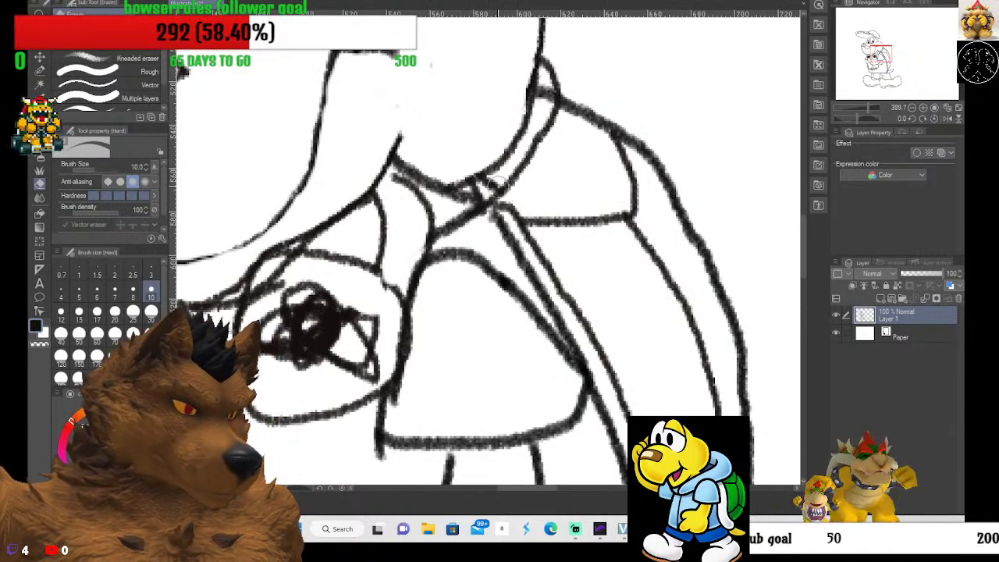
left_click_drag(545, 92, 546, 95)
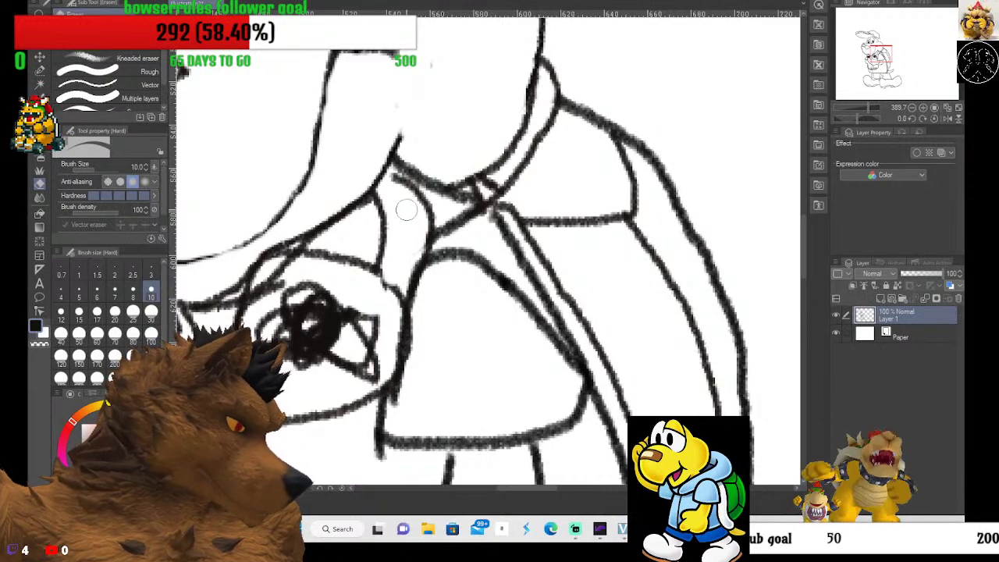
mouse_move(480, 187)
left_mouse_down()
mouse_move(500, 183)
mouse_move(500, 206)
left_mouse_up()
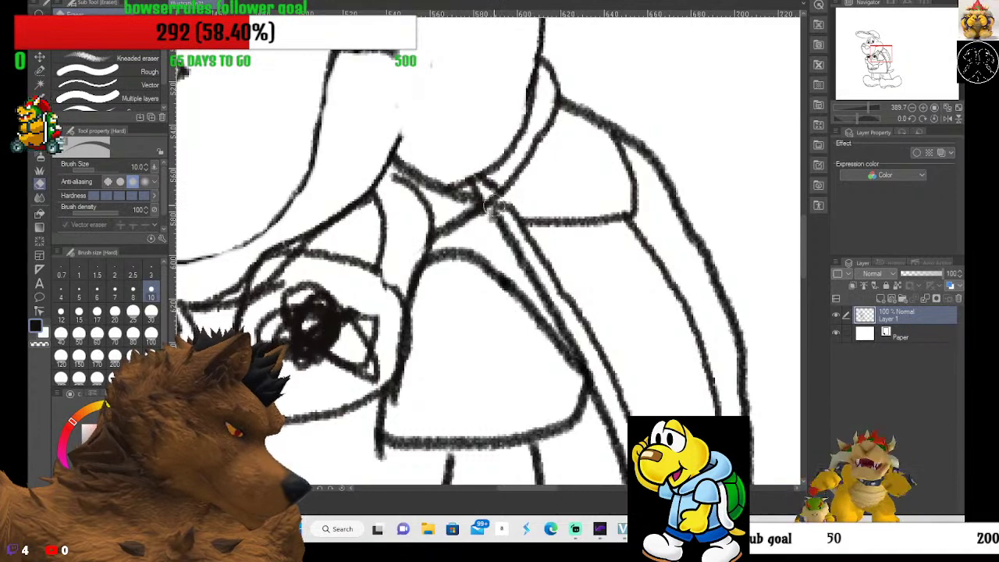
scroll(493, 202, "down", 2)
scroll(470, 191, "down", 2)
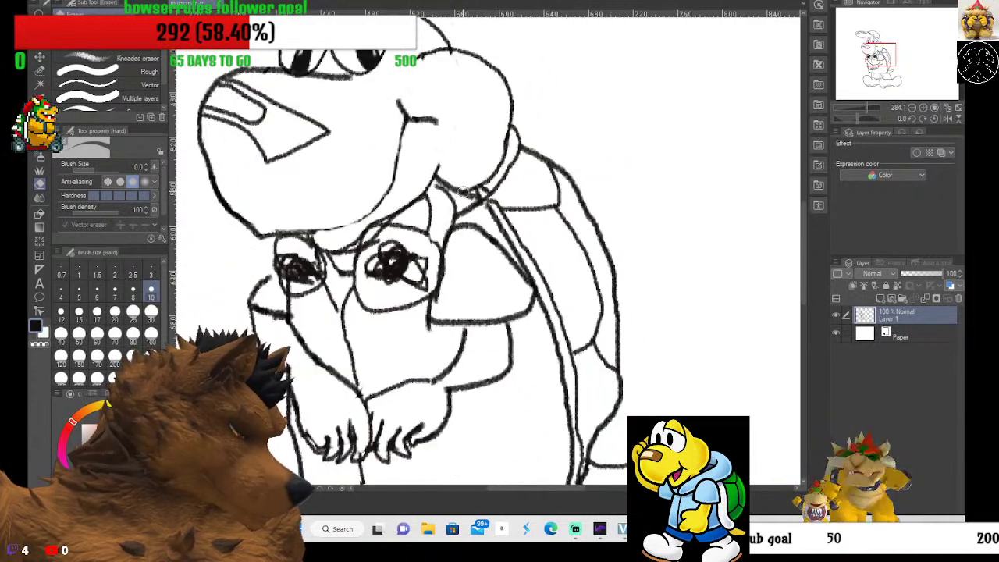
scroll(469, 199, "down", 1)
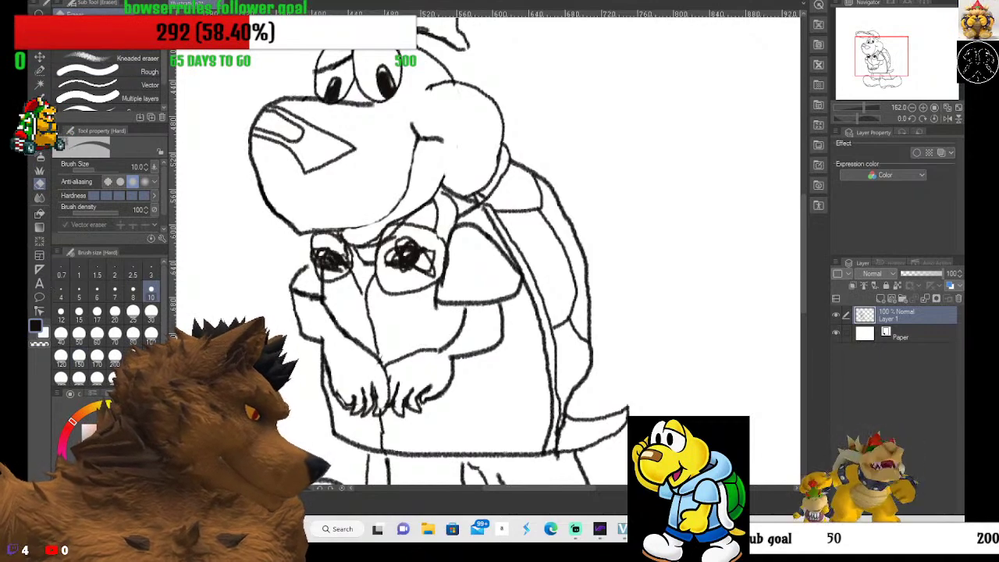
Draw a small emblem on the cap's crown with the pencil: an S, an overlapping O and an X stepping diagonally downward.
key("p")
scroll(405, 249, "up", 3)
scroll(405, 250, "down", 3)
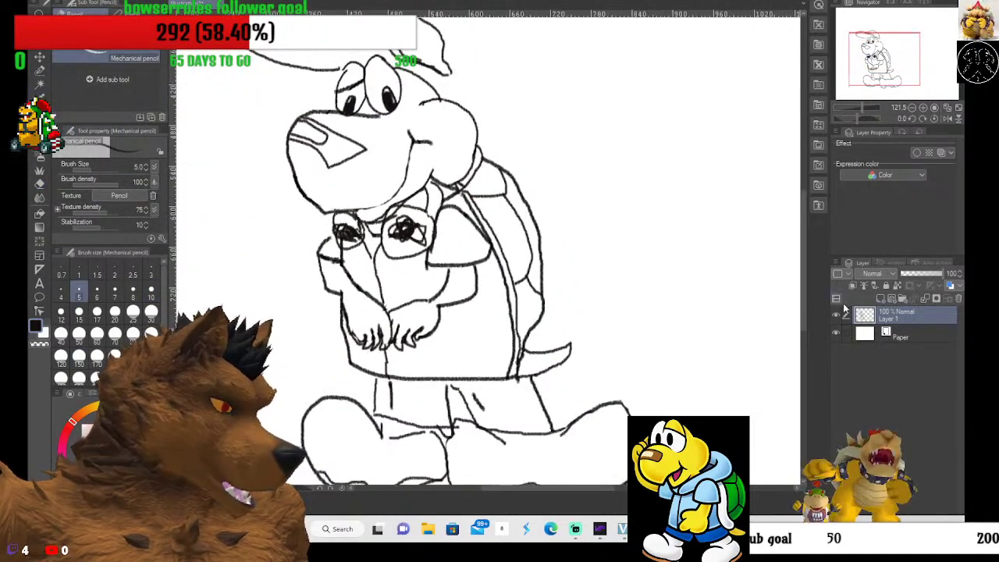
scroll(406, 234, "up", 5)
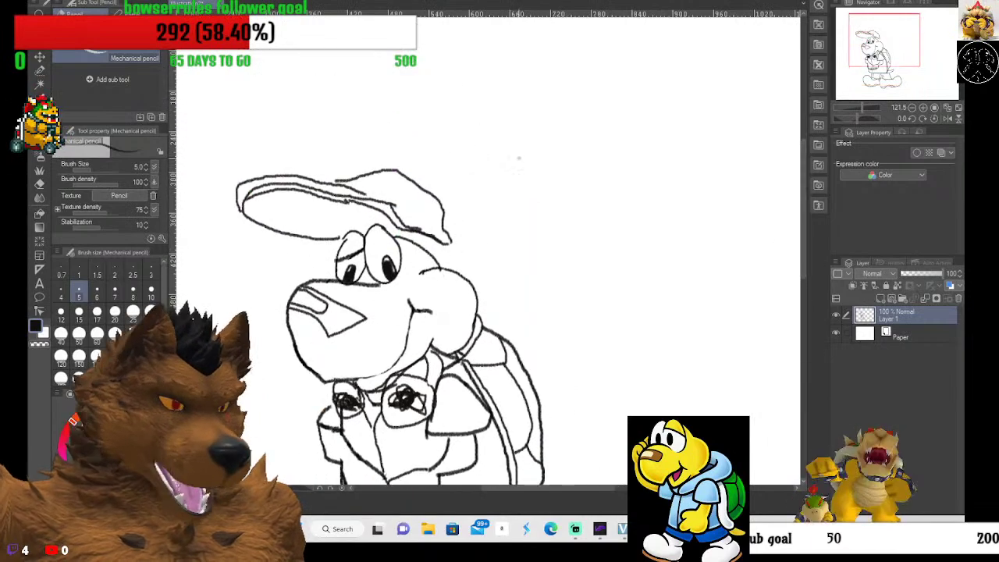
scroll(375, 184, "up", 8)
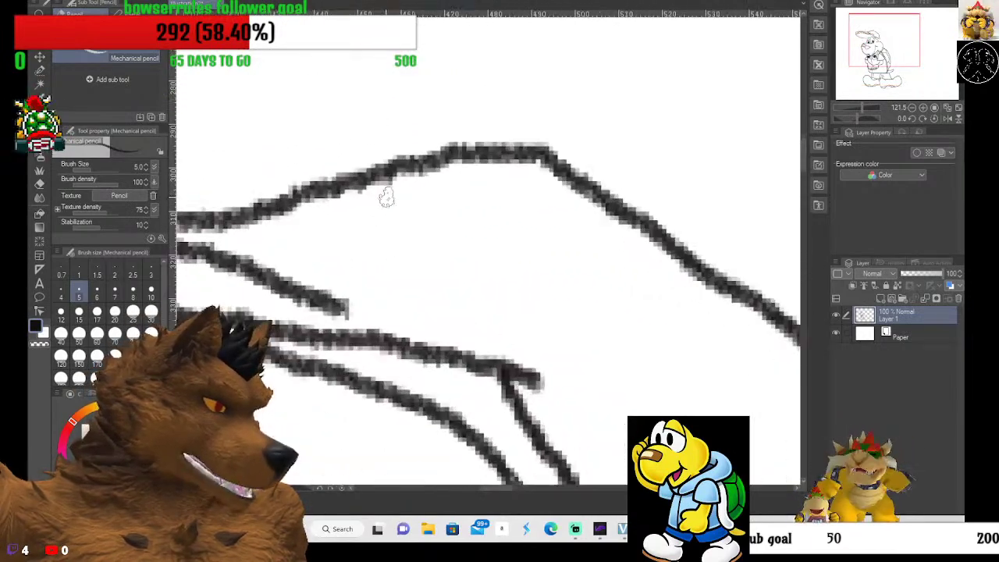
scroll(446, 207, "up", 1)
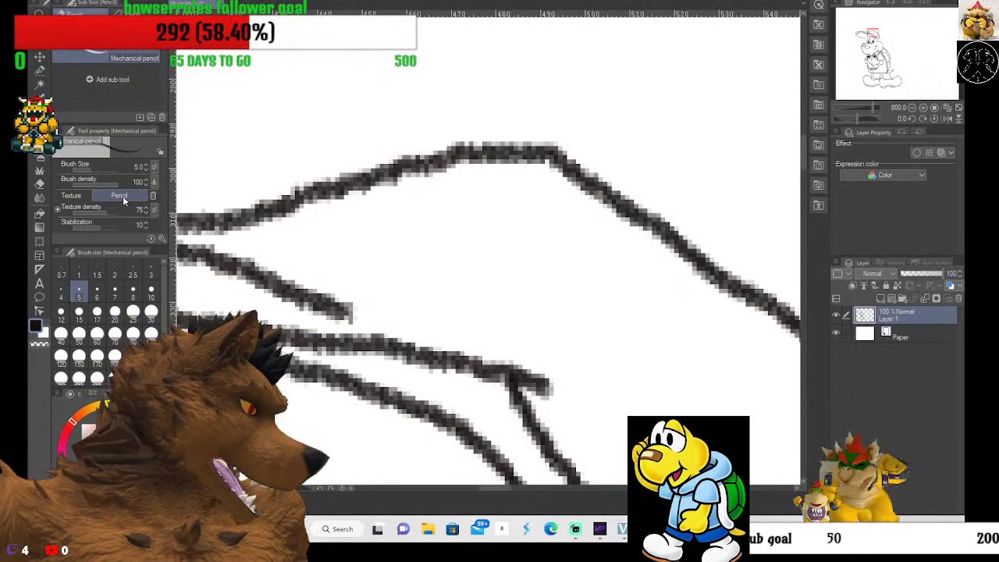
mouse_move(447, 199)
left_mouse_down()
mouse_move(410, 183)
mouse_move(410, 213)
mouse_move(443, 240)
mouse_move(455, 283)
mouse_move(420, 291)
mouse_move(395, 264)
left_mouse_up()
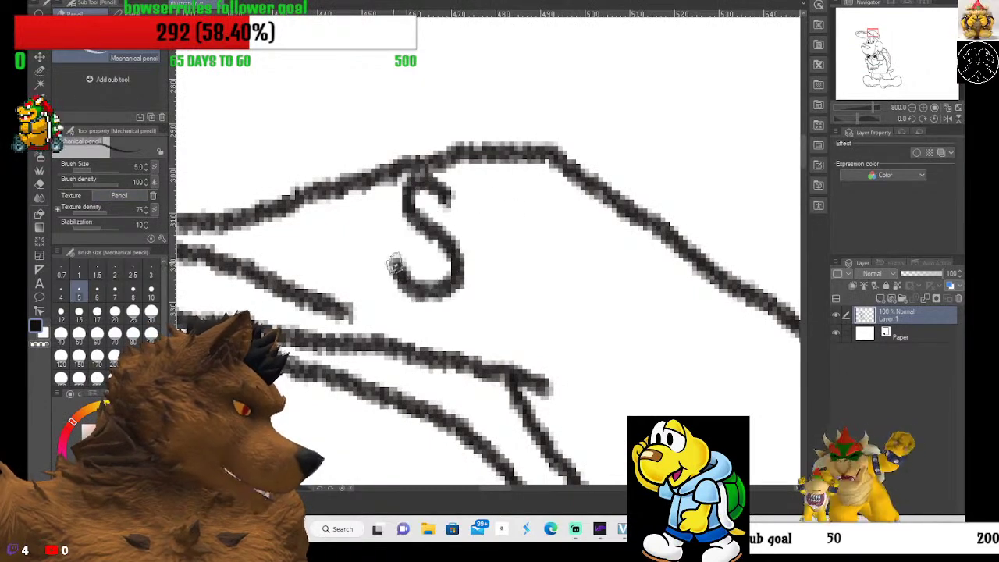
mouse_move(453, 232)
left_mouse_down()
mouse_move(434, 274)
mouse_move(438, 302)
mouse_move(465, 314)
mouse_move(490, 240)
mouse_move(470, 224)
mouse_move(445, 259)
left_mouse_up()
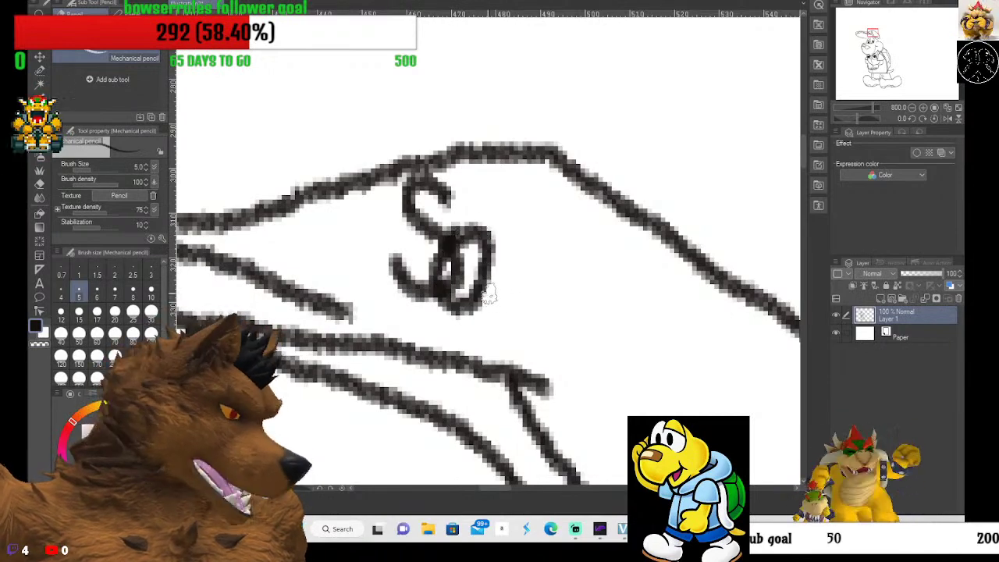
left_click_drag(472, 221, 517, 345)
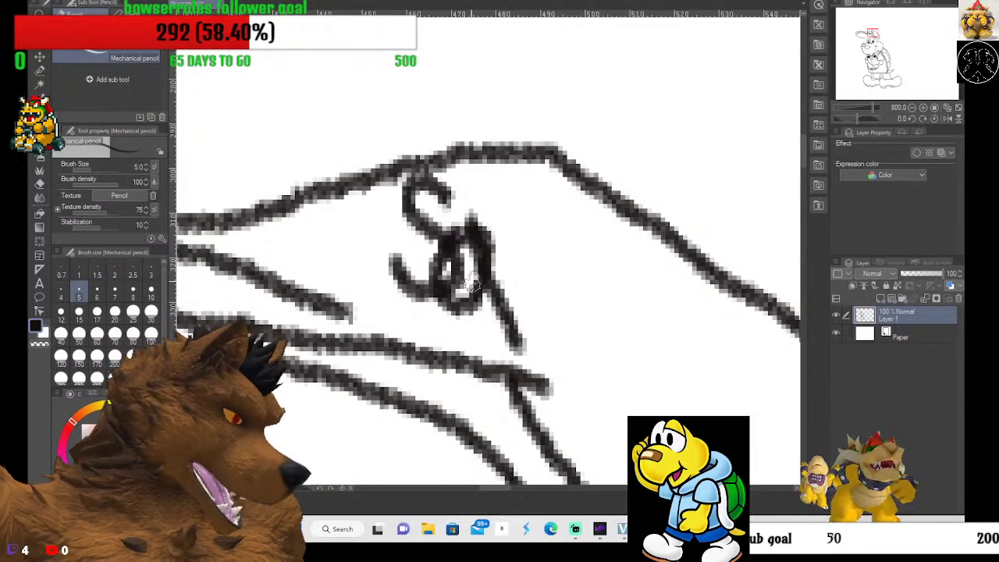
left_click_drag(473, 281, 552, 238)
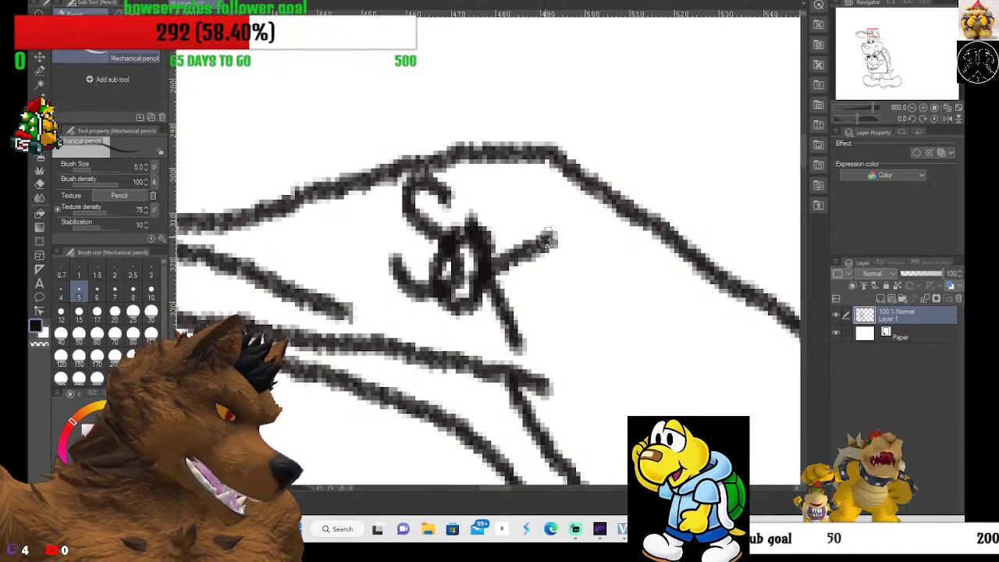
scroll(547, 239, "down", 6)
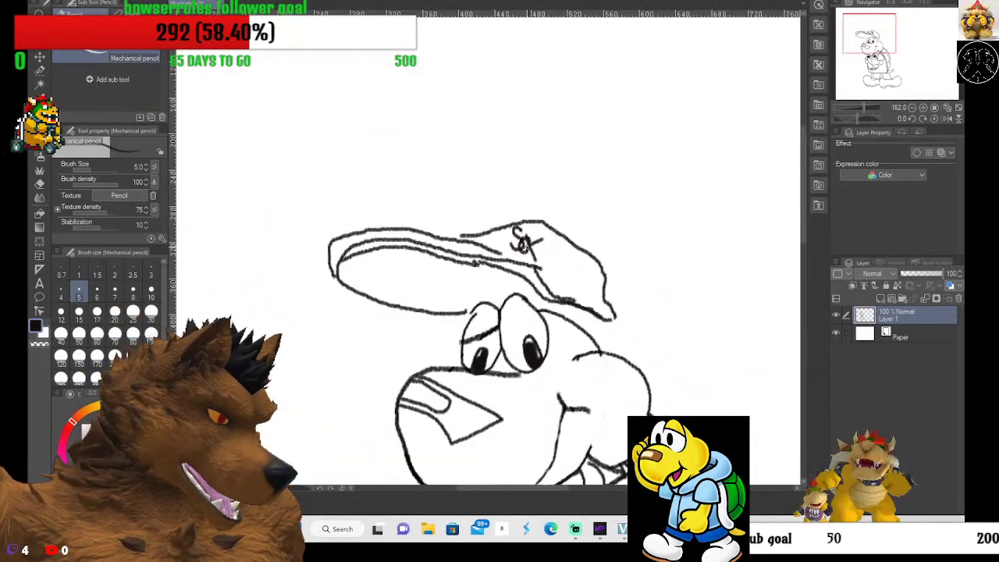
Draw the cap's logo lettering across the character's chest with the mechanical pencil at size 5.
scroll(499, 164, "down", 2)
scroll(499, 164, "up", 5)
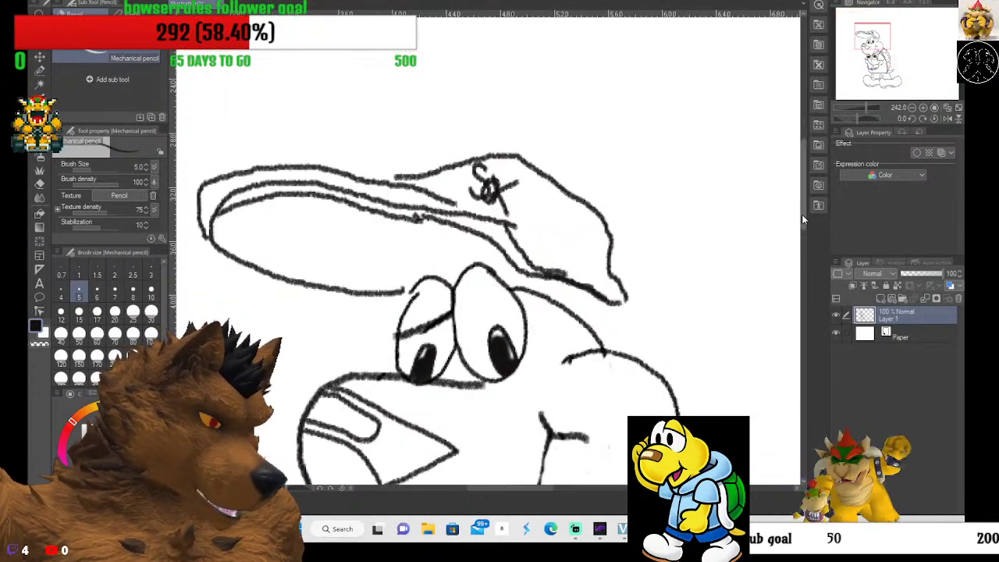
scroll(802, 214, "down", 5)
scroll(791, 296, "down", 4)
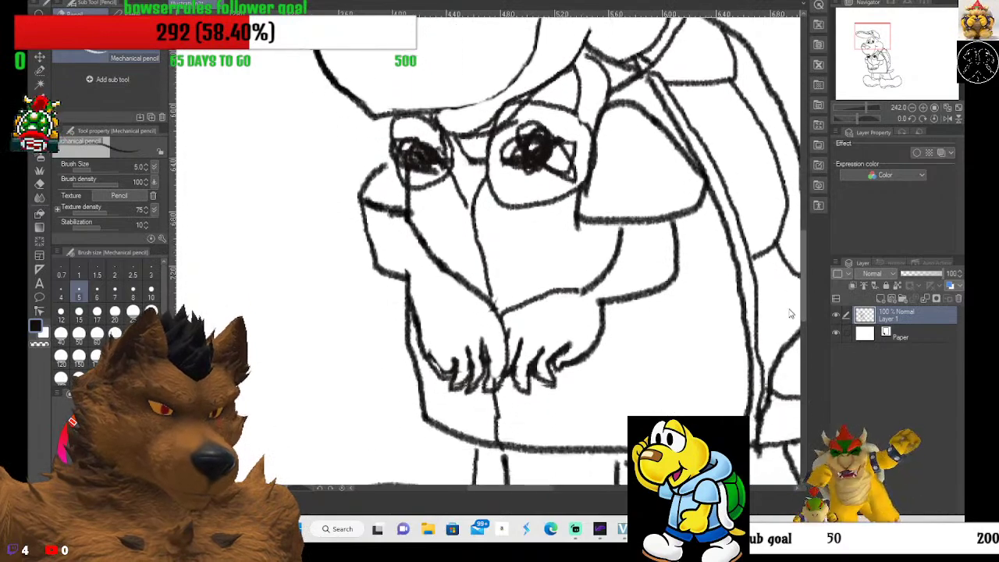
scroll(788, 324, "up", 1)
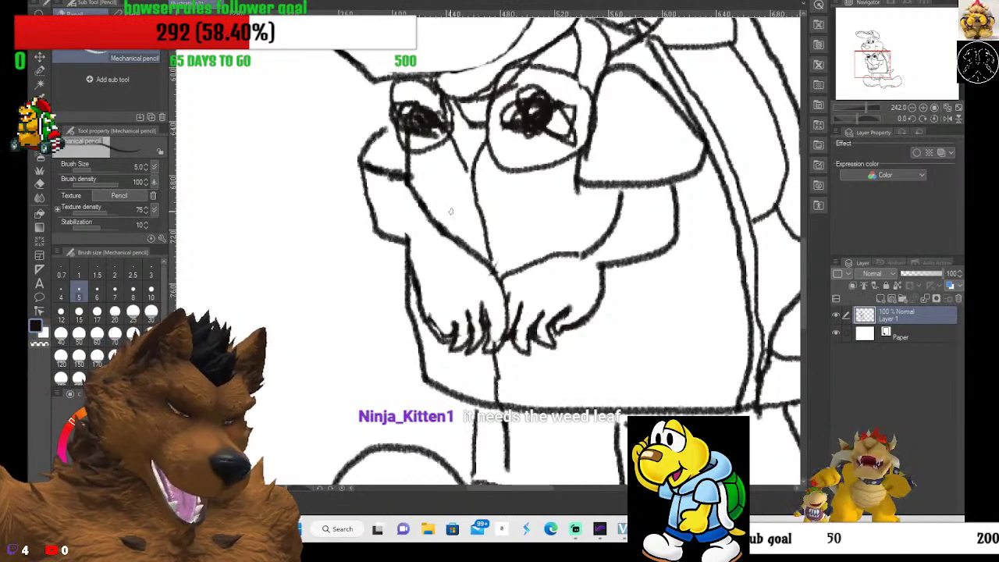
scroll(452, 200, "up", 5)
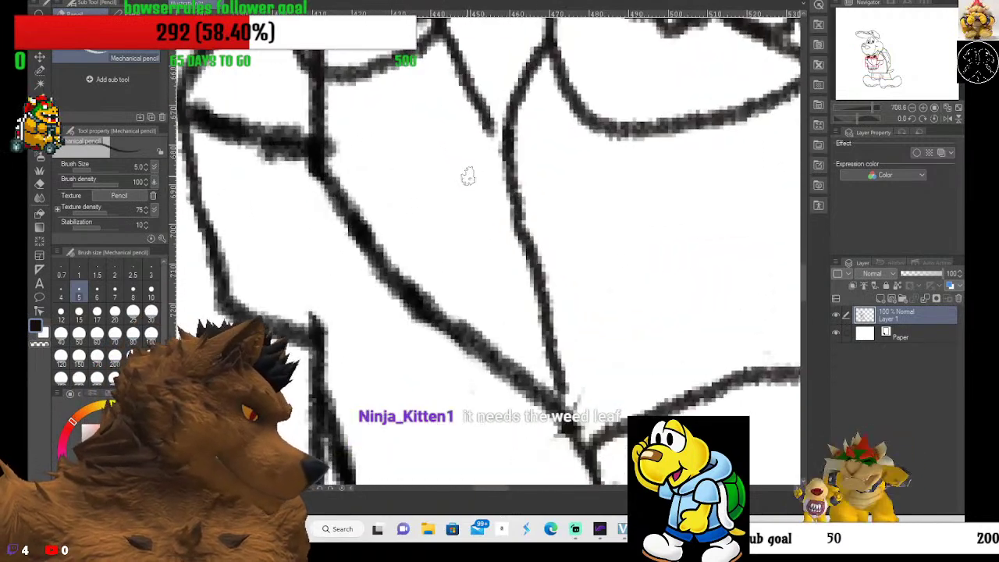
mouse_move(473, 176)
left_mouse_down()
mouse_move(405, 145)
mouse_move(388, 187)
mouse_move(456, 295)
mouse_move(449, 323)
left_mouse_up()
scroll(484, 312, "down", 5)
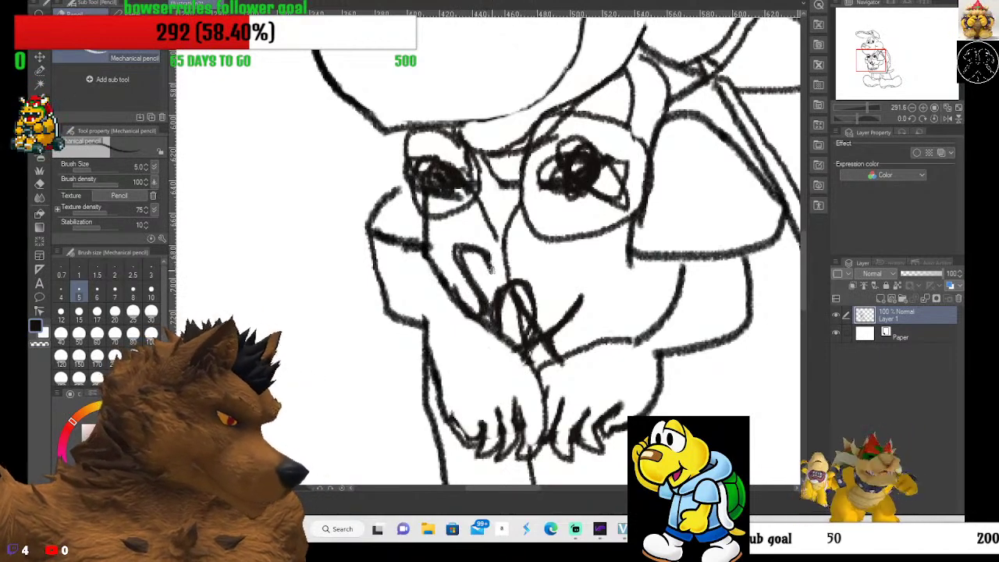
scroll(493, 272, "down", 1)
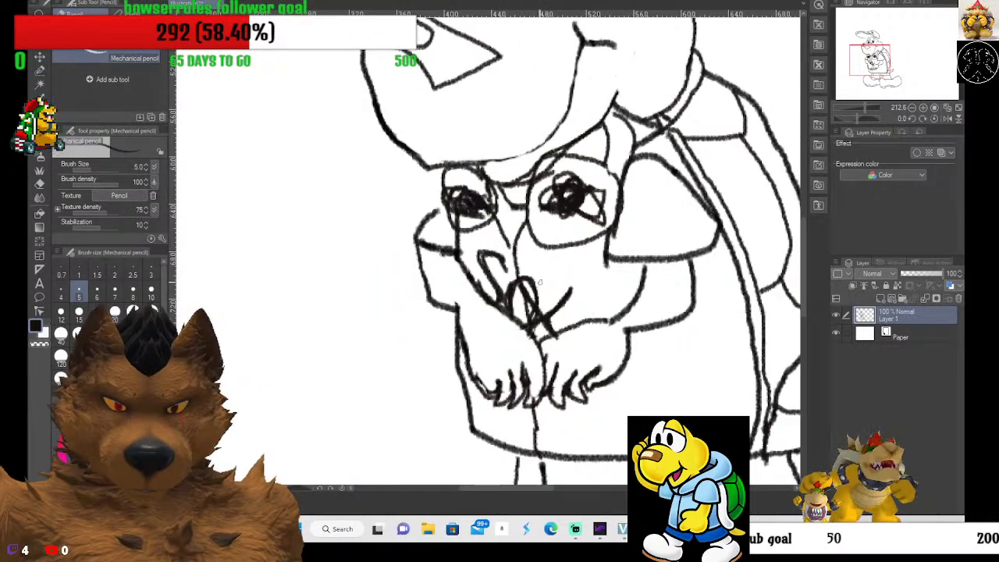
scroll(550, 266, "up", 1)
scroll(526, 292, "up", 1)
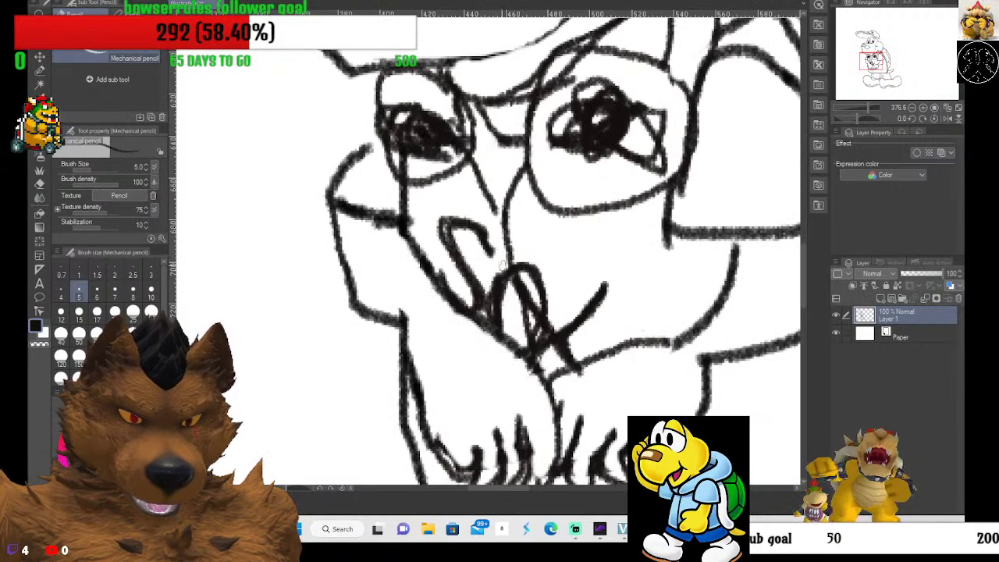
scroll(484, 237, "down", 2)
scroll(657, 385, "down", 2)
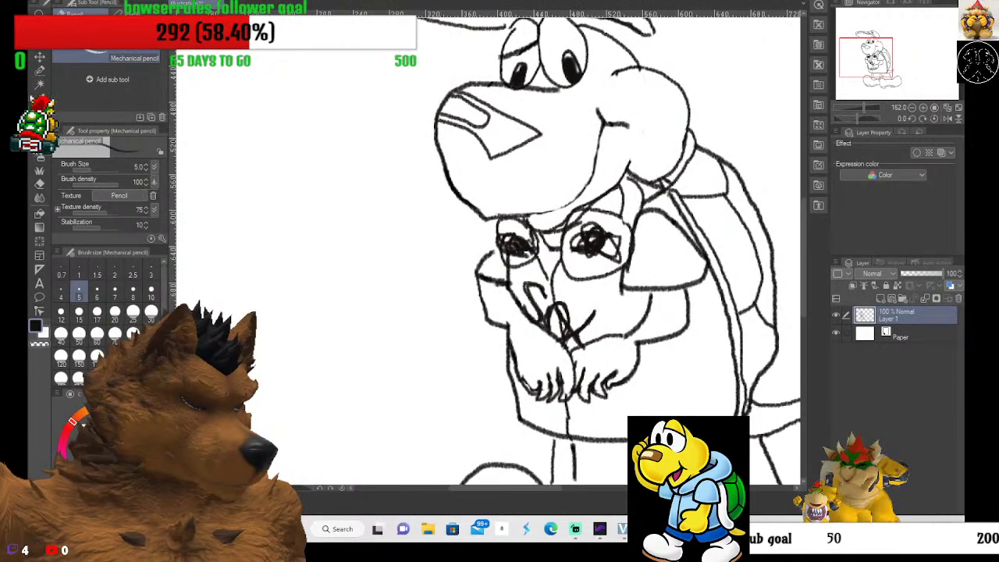
Switch to the Soft airbrush and set its brush size to 30.
left_click(40, 156)
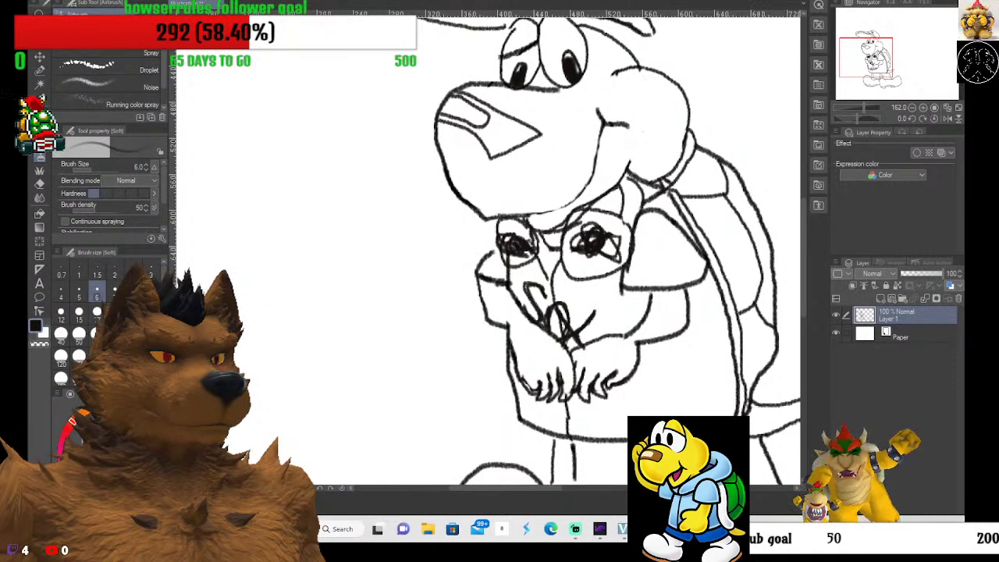
key("x")
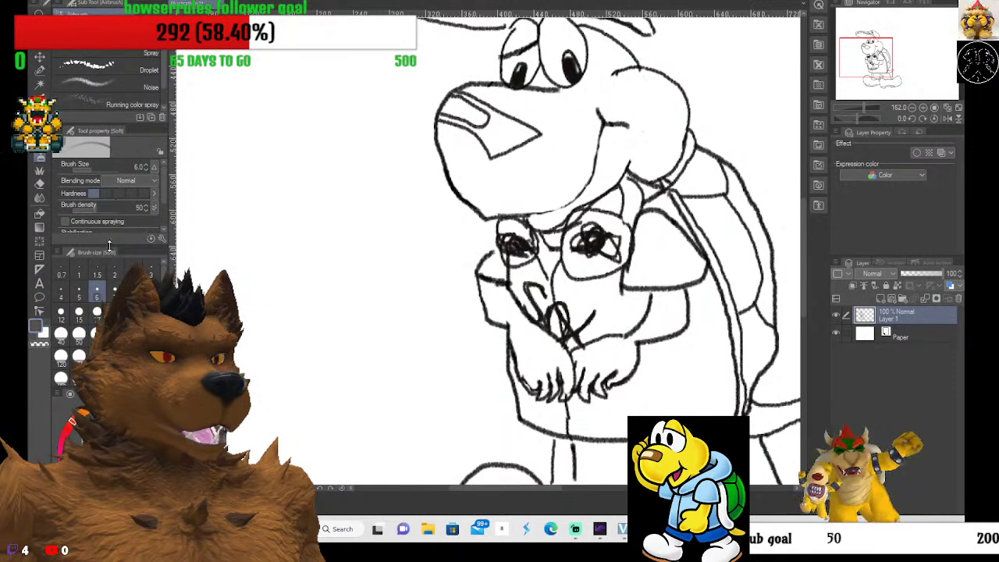
left_click(97, 311)
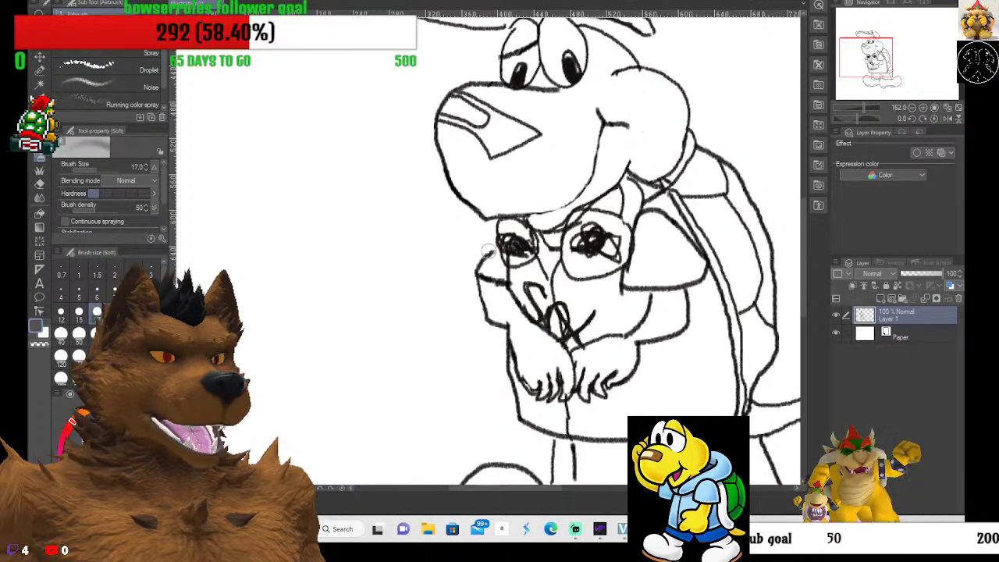
left_click(151, 311)
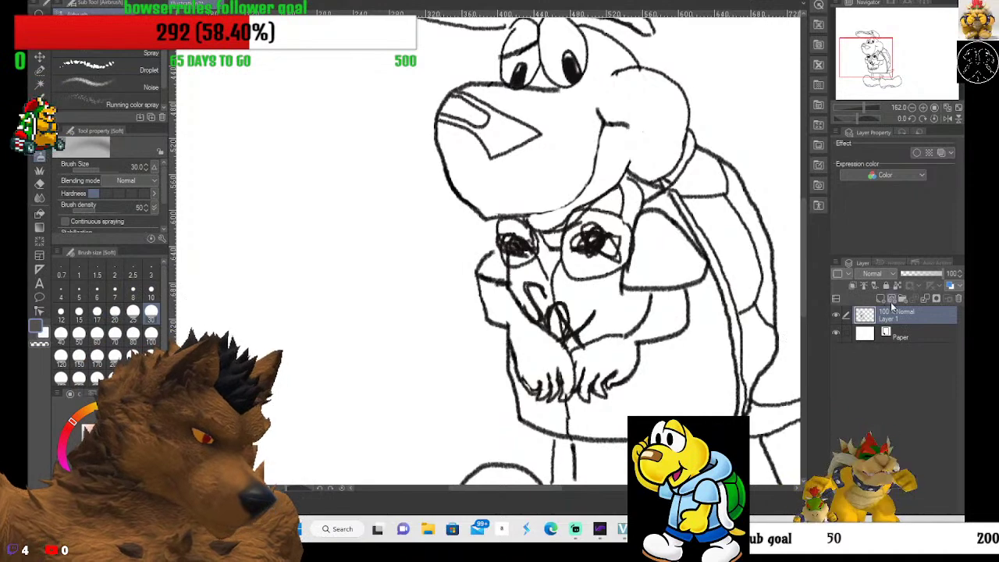
left_click(903, 299)
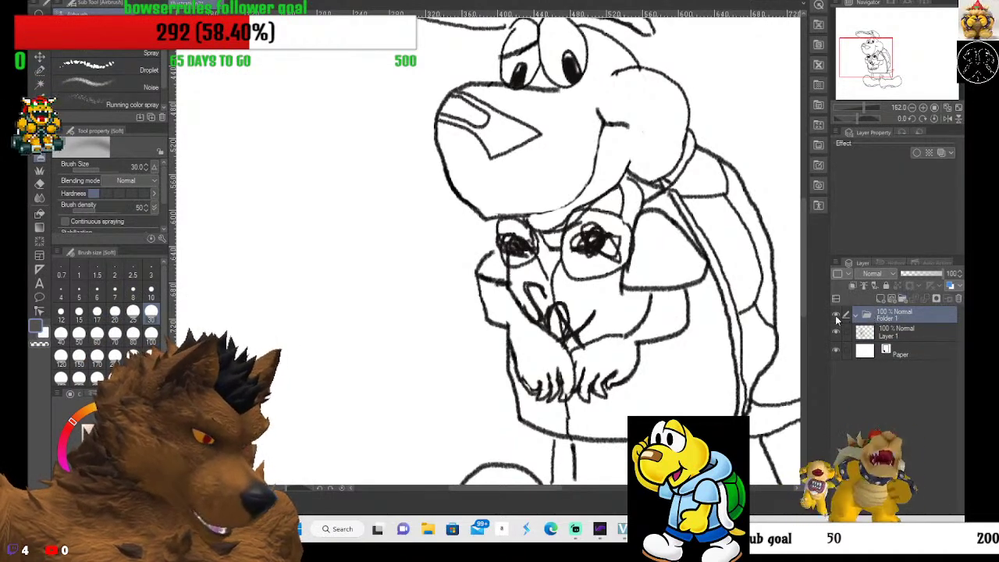
right_click(898, 319)
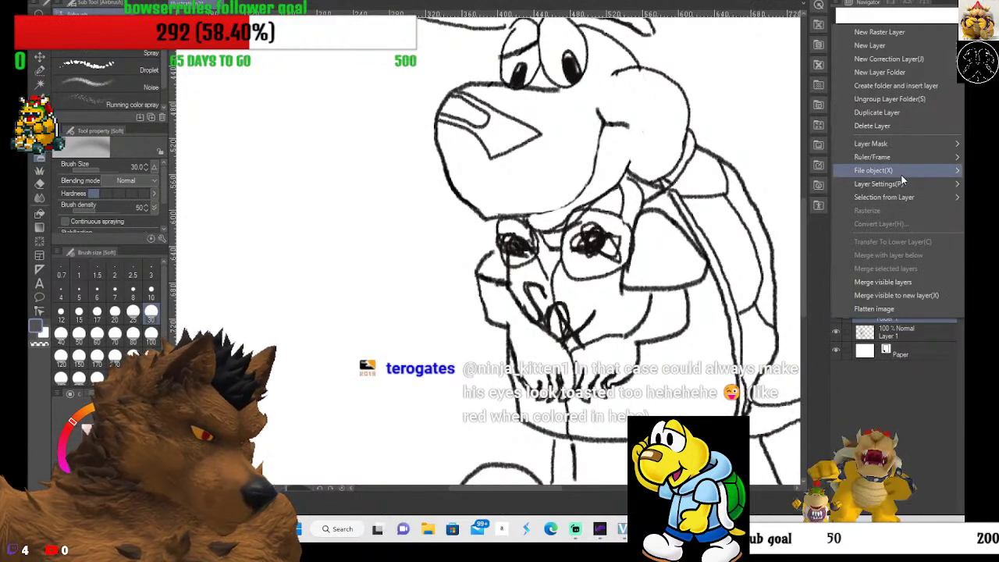
mouse_move(902, 179)
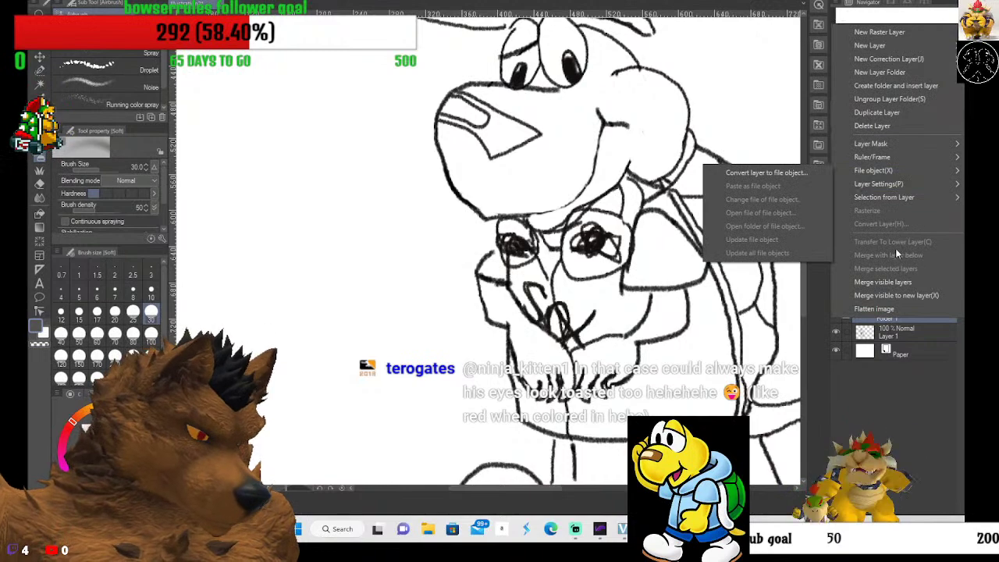
left_click(892, 127)
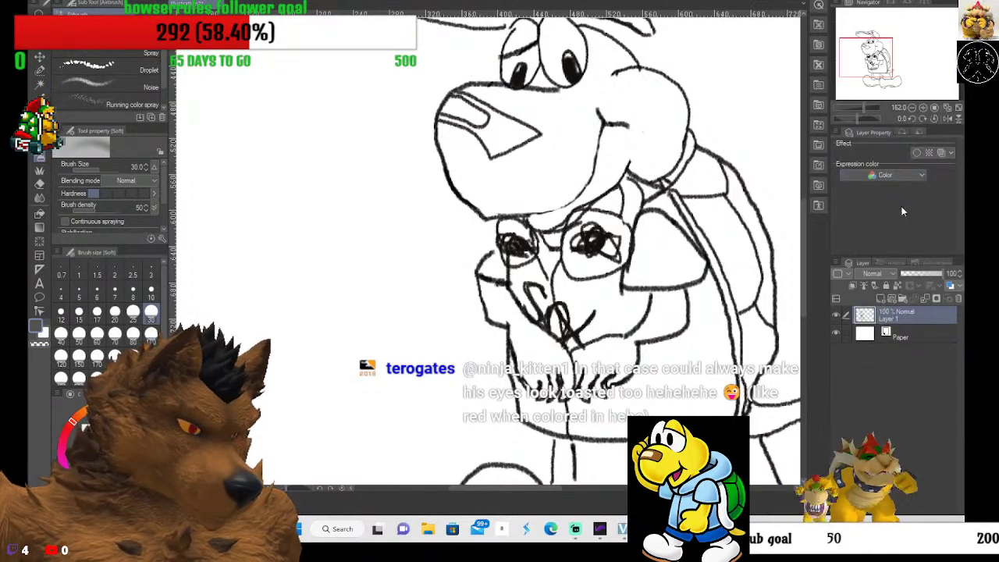
Add a new raster layer above the line art and airbrush the upper sleeve beside the shell dark grey.
left_click(881, 300)
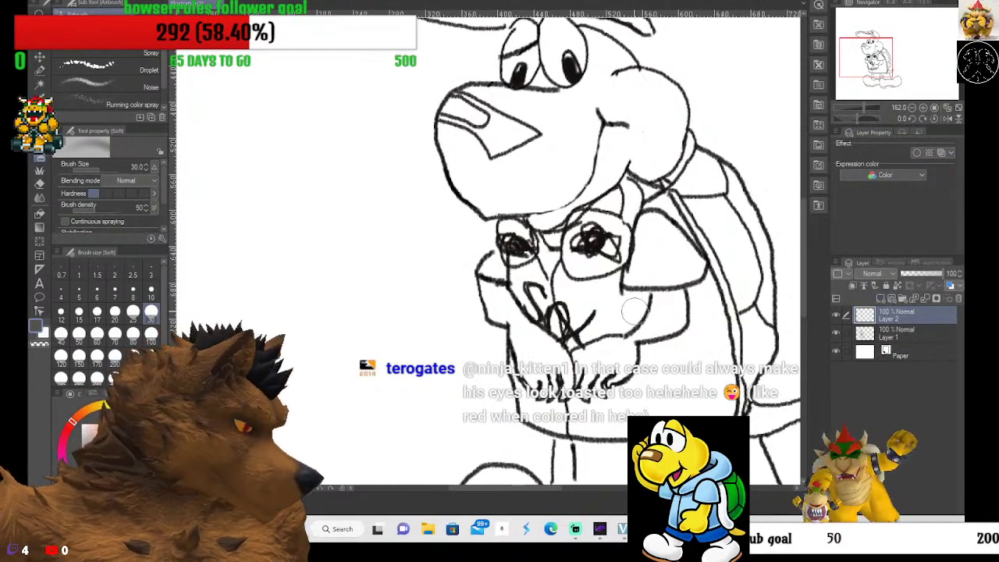
scroll(634, 311, "up", 3)
scroll(565, 297, "up", 2)
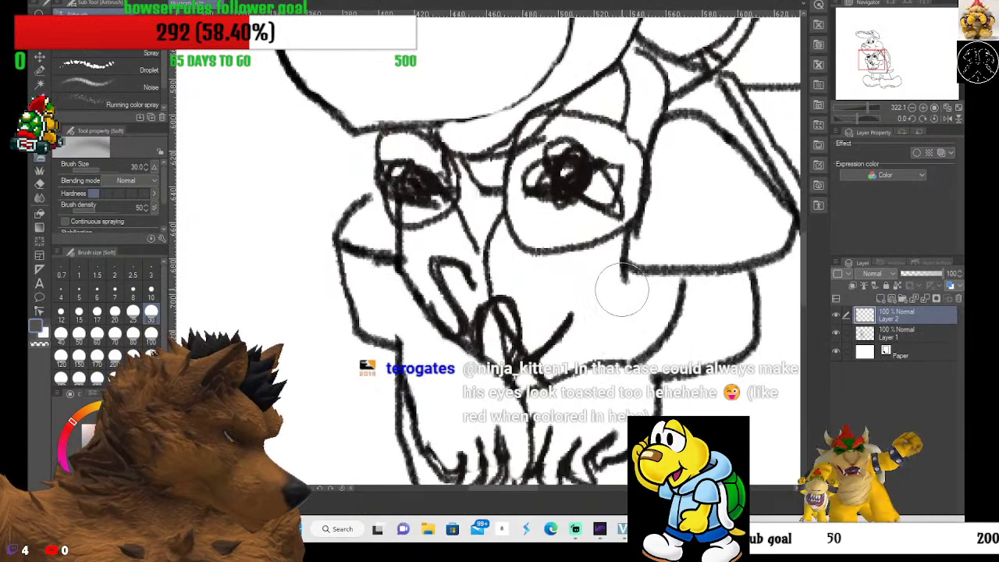
mouse_move(655, 234)
left_mouse_down()
mouse_move(680, 198)
mouse_move(690, 199)
mouse_move(661, 228)
mouse_move(718, 223)
mouse_move(647, 243)
mouse_move(715, 246)
mouse_move(770, 227)
mouse_move(771, 213)
mouse_move(690, 148)
mouse_move(653, 189)
mouse_move(665, 200)
mouse_move(677, 166)
mouse_move(703, 151)
mouse_move(751, 203)
mouse_move(690, 203)
mouse_move(686, 179)
mouse_move(652, 233)
mouse_move(660, 248)
mouse_move(734, 249)
mouse_move(775, 227)
left_mouse_up()
scroll(763, 231, "down", 3)
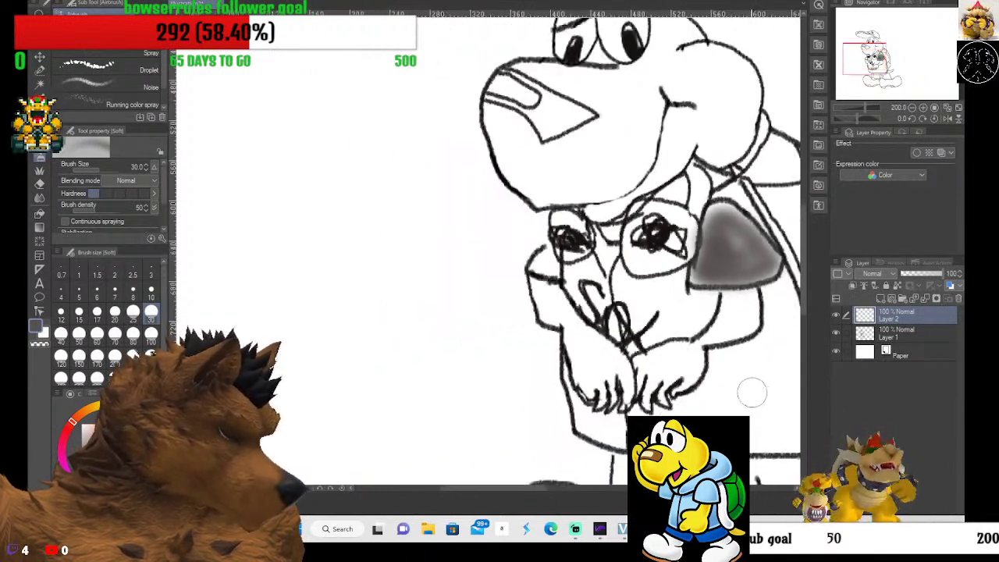
Airbrush the jacket body dark grey between the hands, the shell edge and the bottom hem.
left_click_drag(515, 490, 554, 490)
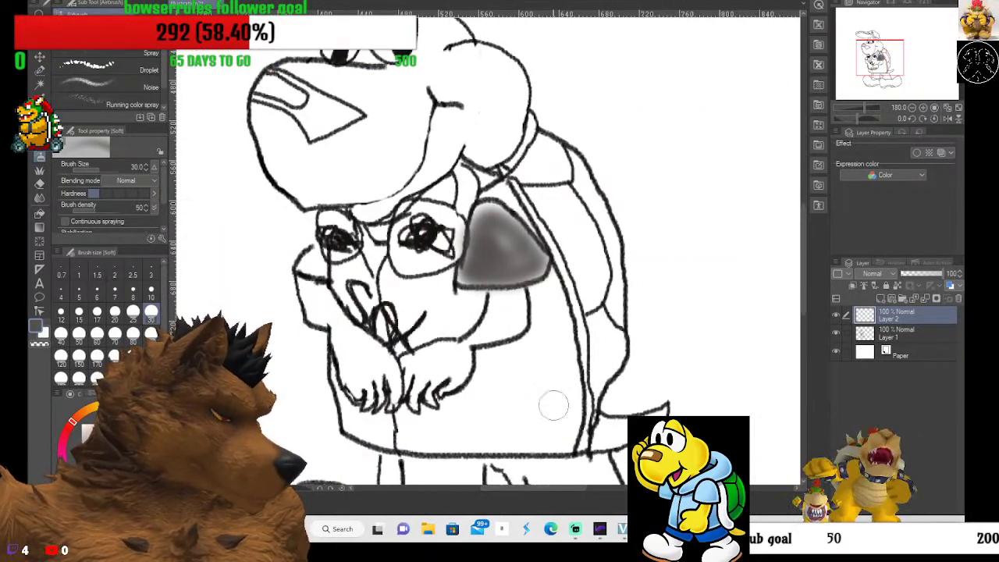
scroll(549, 347, "up", 4)
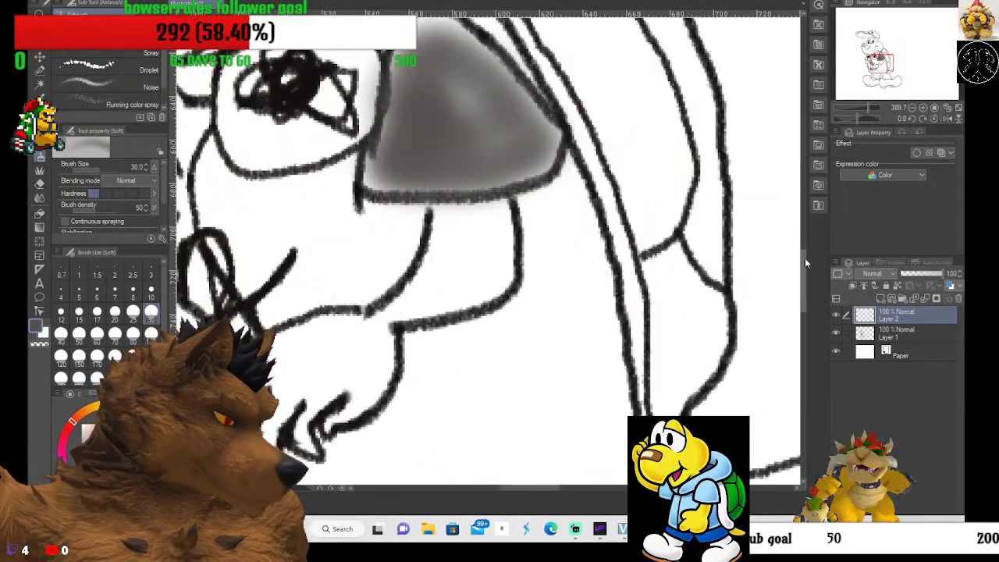
left_click_drag(806, 263, 806, 282)
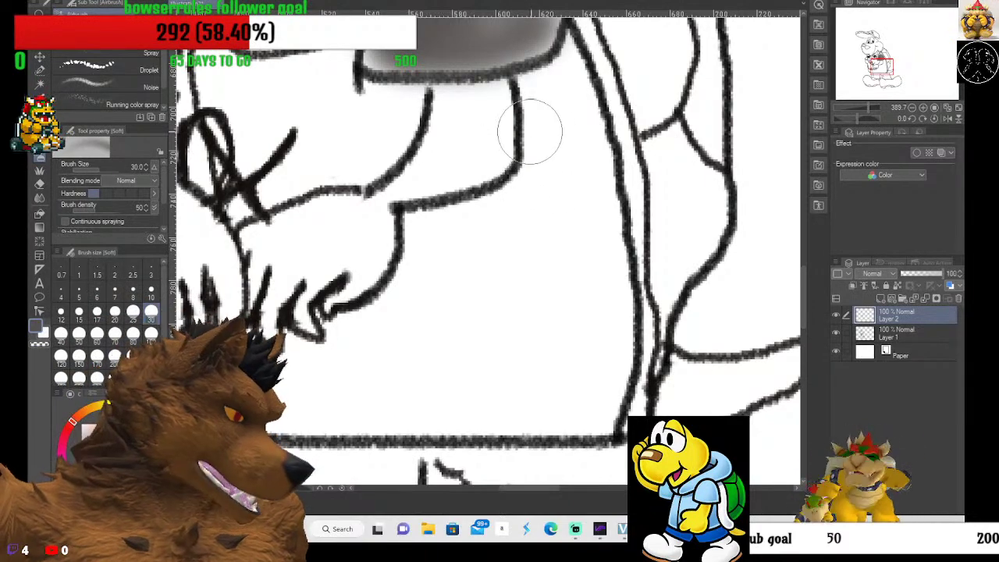
mouse_move(549, 109)
left_mouse_down()
mouse_move(570, 182)
mouse_move(569, 139)
mouse_move(615, 278)
mouse_move(594, 198)
mouse_move(608, 340)
mouse_move(584, 220)
mouse_move(580, 292)
left_mouse_up()
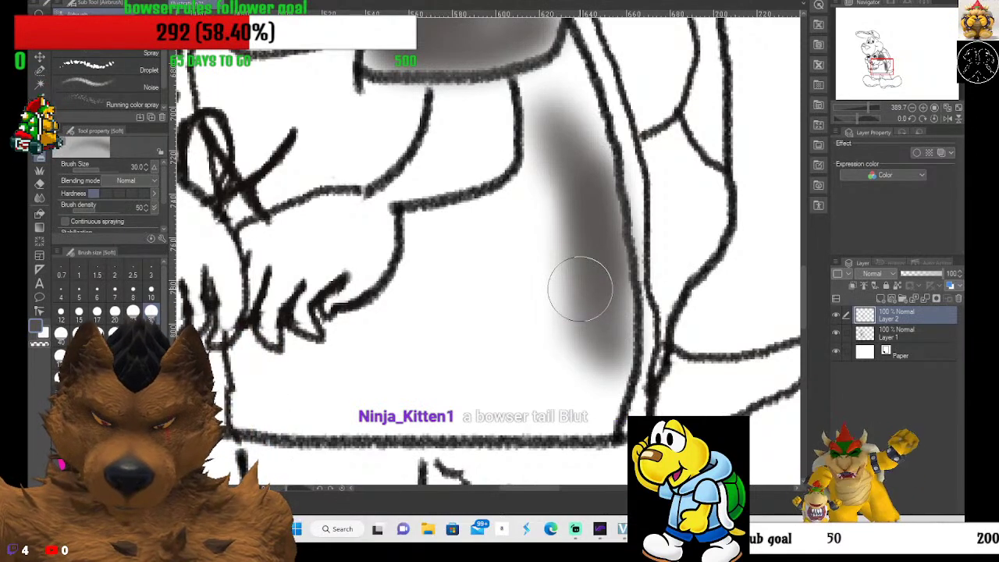
mouse_move(577, 298)
left_mouse_down()
mouse_move(564, 272)
mouse_move(582, 396)
mouse_move(583, 357)
mouse_move(586, 402)
mouse_move(605, 382)
mouse_move(615, 391)
mouse_move(611, 376)
mouse_move(584, 417)
mouse_move(577, 364)
mouse_move(536, 416)
mouse_move(549, 335)
mouse_move(513, 402)
mouse_move(533, 255)
mouse_move(526, 291)
mouse_move(550, 208)
mouse_move(545, 228)
mouse_move(544, 104)
mouse_move(561, 79)
mouse_move(578, 160)
mouse_move(563, 66)
mouse_move(566, 145)
mouse_move(489, 411)
mouse_move(314, 420)
mouse_move(330, 407)
mouse_move(266, 410)
mouse_move(413, 377)
mouse_move(364, 379)
mouse_move(387, 380)
mouse_move(482, 337)
mouse_move(413, 377)
mouse_move(506, 333)
mouse_move(475, 319)
mouse_move(430, 346)
mouse_move(463, 278)
mouse_move(396, 347)
mouse_move(422, 245)
mouse_move(432, 316)
mouse_move(449, 304)
mouse_move(475, 223)
mouse_move(470, 333)
mouse_move(484, 248)
mouse_move(486, 352)
mouse_move(507, 336)
mouse_move(468, 381)
mouse_move(548, 390)
mouse_move(552, 418)
mouse_move(576, 415)
mouse_move(551, 364)
left_mouse_up()
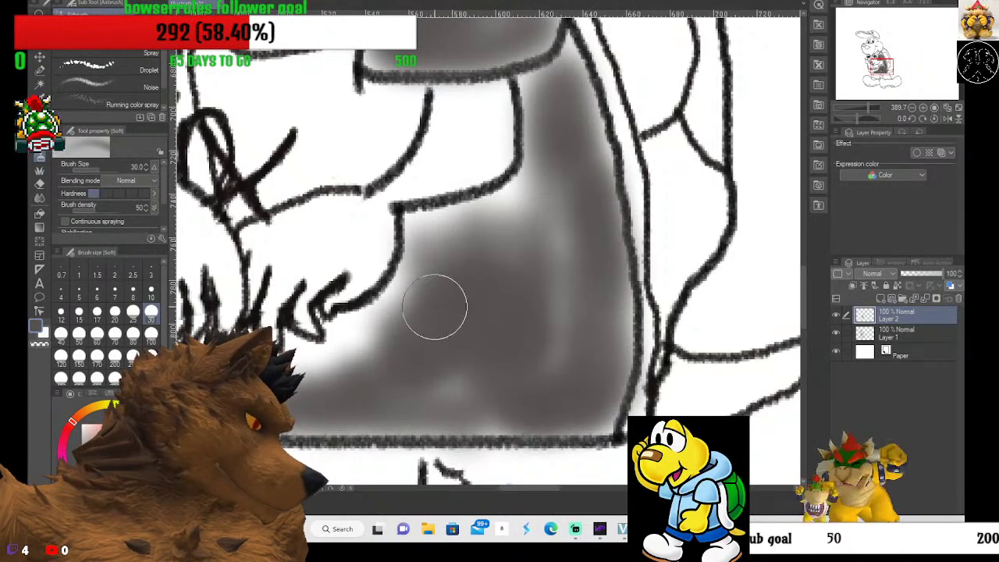
mouse_move(435, 307)
left_mouse_down()
mouse_move(449, 238)
mouse_move(419, 226)
mouse_move(476, 245)
mouse_move(496, 242)
mouse_move(490, 224)
mouse_move(542, 253)
mouse_move(559, 310)
mouse_move(547, 377)
mouse_move(545, 327)
mouse_move(600, 408)
mouse_move(330, 407)
mouse_move(394, 391)
mouse_move(346, 370)
mouse_move(395, 384)
mouse_move(336, 344)
mouse_move(390, 367)
mouse_move(324, 330)
left_mouse_up()
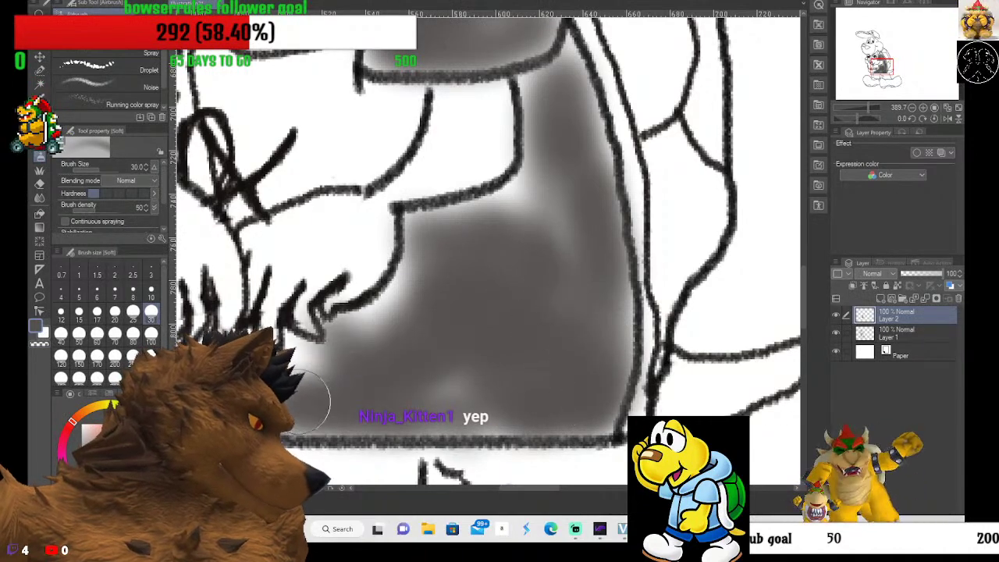
Reduce the airbrush size to 17 and shade the jacket below the hands and along its narrow front edge.
scroll(309, 384, "down", 2)
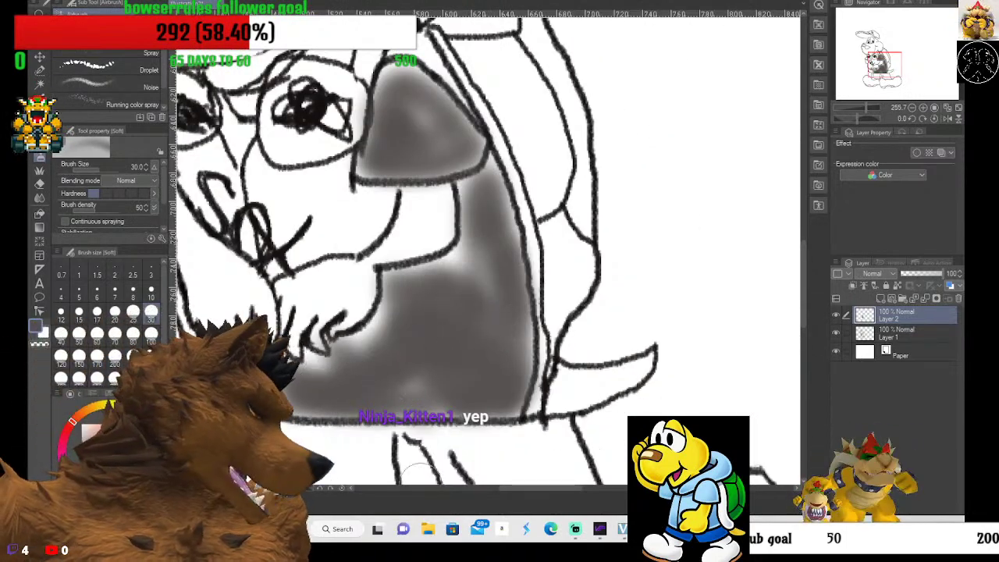
scroll(432, 361, "up", 5)
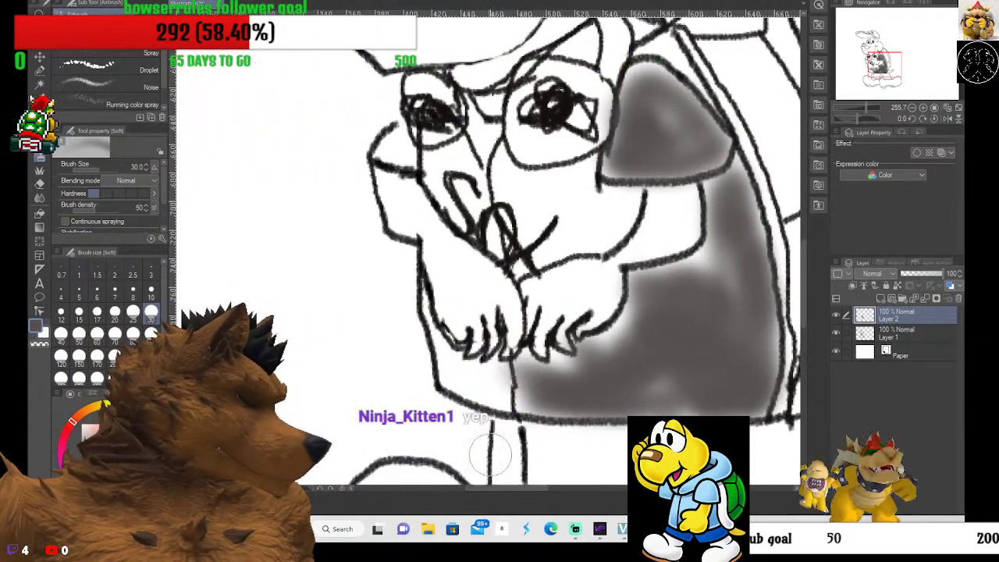
scroll(432, 361, "up", 1)
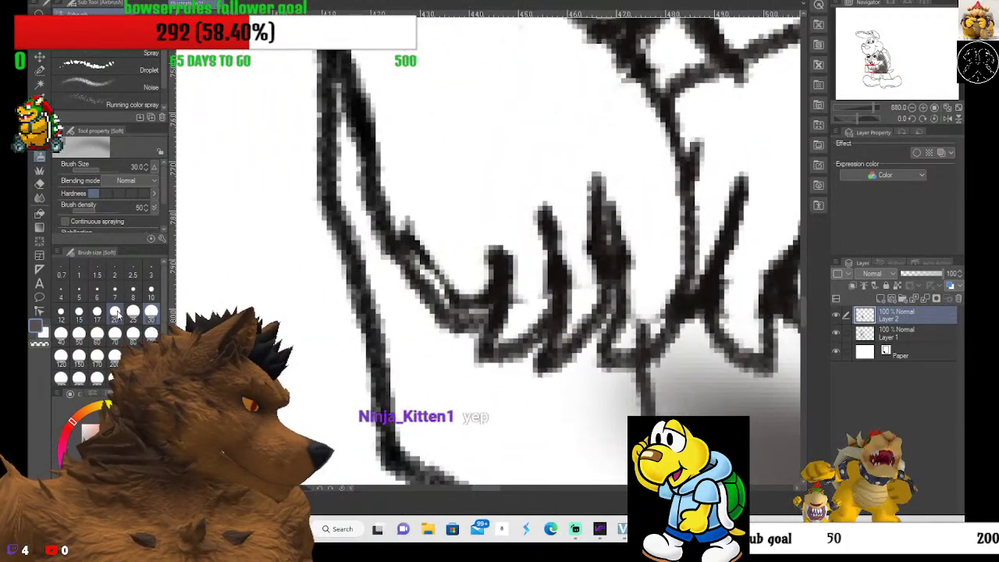
left_click(115, 313)
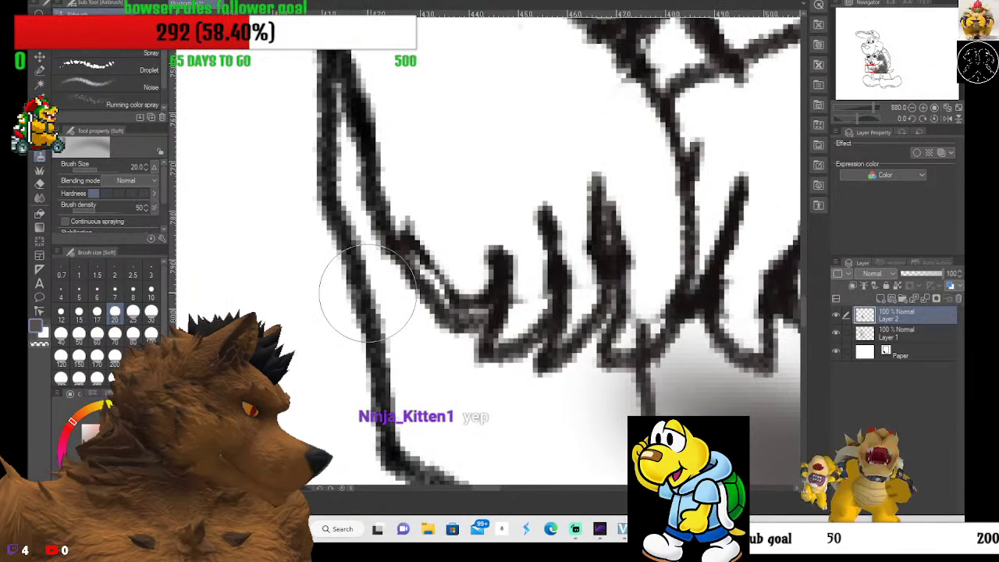
left_click(97, 313)
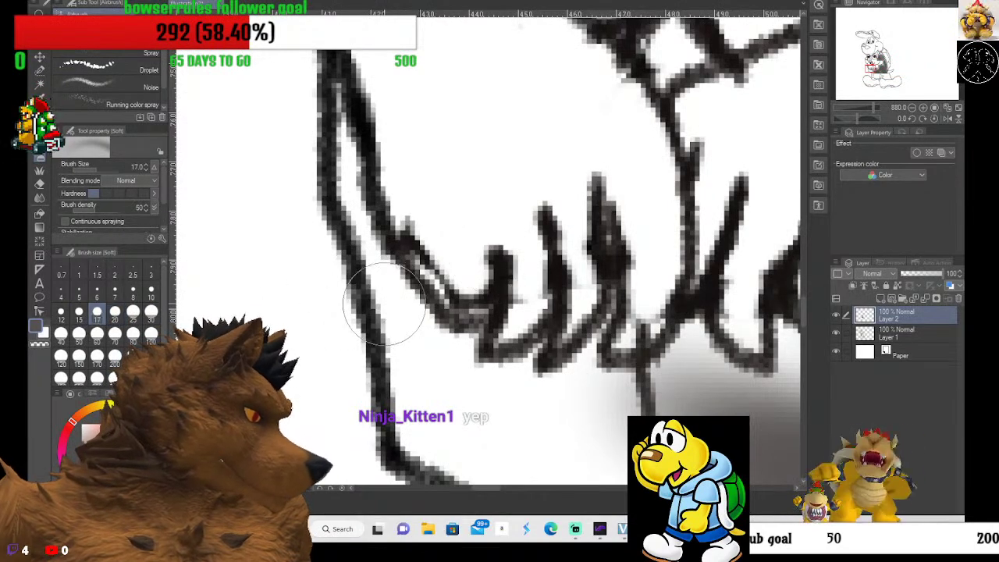
mouse_move(383, 304)
left_mouse_down()
mouse_move(410, 351)
mouse_move(432, 438)
mouse_move(549, 455)
mouse_move(485, 436)
mouse_move(567, 427)
mouse_move(541, 417)
mouse_move(613, 448)
mouse_move(615, 415)
mouse_move(448, 418)
mouse_move(491, 406)
mouse_move(457, 402)
mouse_move(484, 394)
mouse_move(548, 419)
mouse_move(599, 400)
mouse_move(576, 399)
mouse_move(576, 389)
mouse_move(576, 418)
mouse_move(707, 441)
mouse_move(694, 324)
mouse_move(707, 380)
mouse_move(773, 433)
mouse_move(793, 371)
mouse_move(784, 344)
left_mouse_up()
scroll(785, 343, "down", 2)
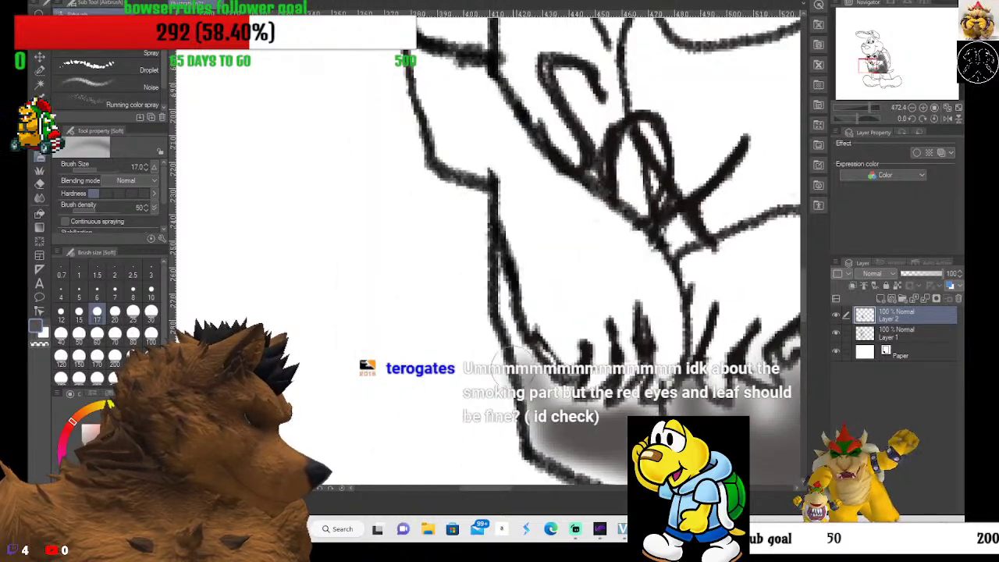
scroll(498, 273, "up", 3)
left_click_drag(494, 263, 539, 422)
scroll(538, 422, "down", 3)
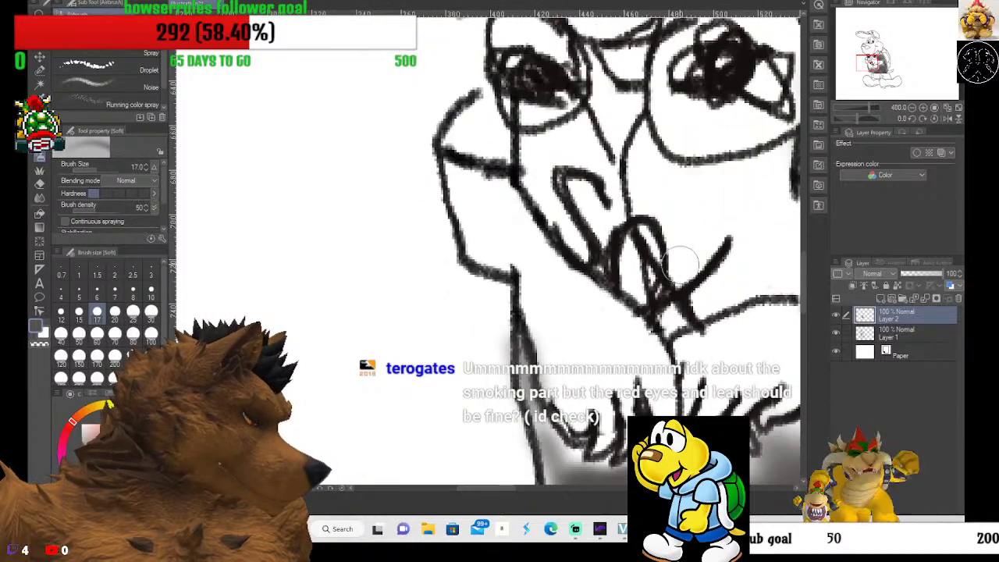
Airbrush the jacket's chest areas around the logo lettering dark grey, on both sides of the centre line.
scroll(593, 185, "up", 3)
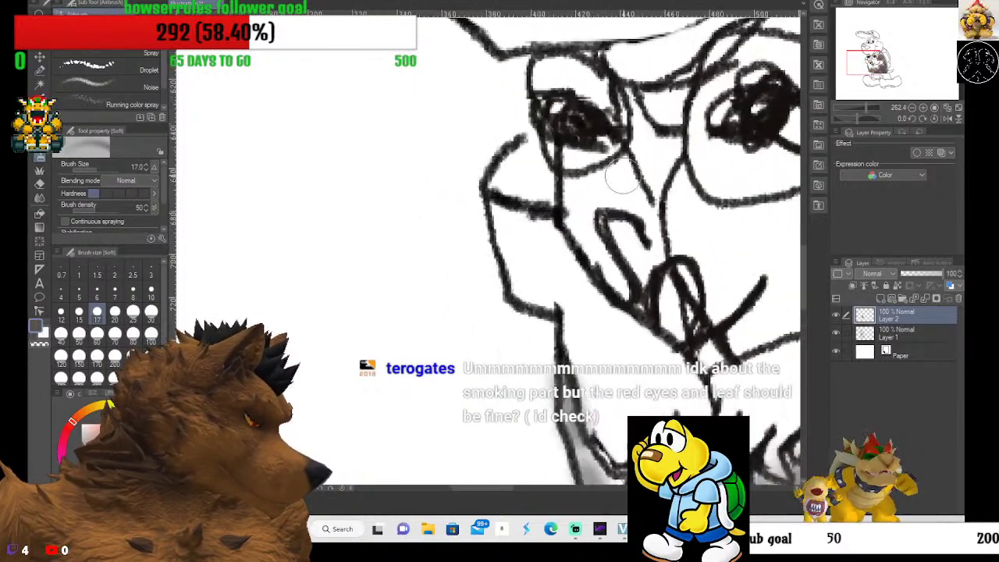
mouse_move(608, 187)
left_mouse_down()
mouse_move(653, 203)
mouse_move(599, 181)
mouse_move(681, 228)
mouse_move(711, 202)
mouse_move(700, 189)
mouse_move(698, 236)
mouse_move(743, 247)
mouse_move(734, 254)
mouse_move(726, 228)
mouse_move(781, 243)
mouse_move(780, 297)
mouse_move(742, 322)
mouse_move(739, 277)
mouse_move(746, 312)
left_mouse_up()
mouse_move(638, 265)
left_mouse_down()
mouse_move(620, 261)
mouse_move(652, 281)
mouse_move(572, 195)
mouse_move(574, 250)
mouse_move(597, 281)
mouse_move(578, 195)
mouse_move(607, 173)
left_mouse_up()
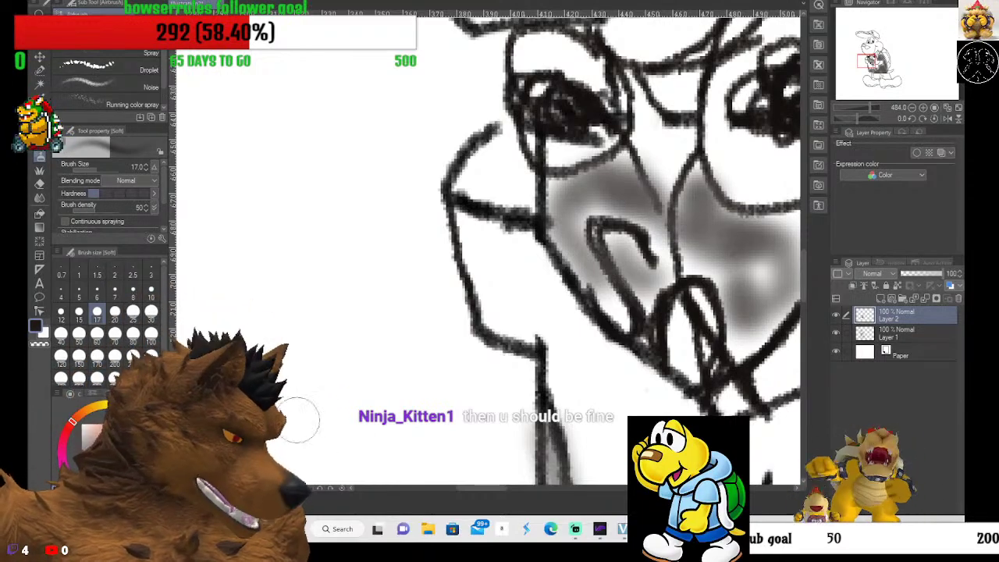
mouse_move(698, 336)
left_mouse_down()
mouse_move(696, 361)
mouse_move(717, 311)
mouse_move(703, 298)
mouse_move(748, 326)
mouse_move(743, 355)
left_mouse_up()
scroll(743, 355, "down", 3)
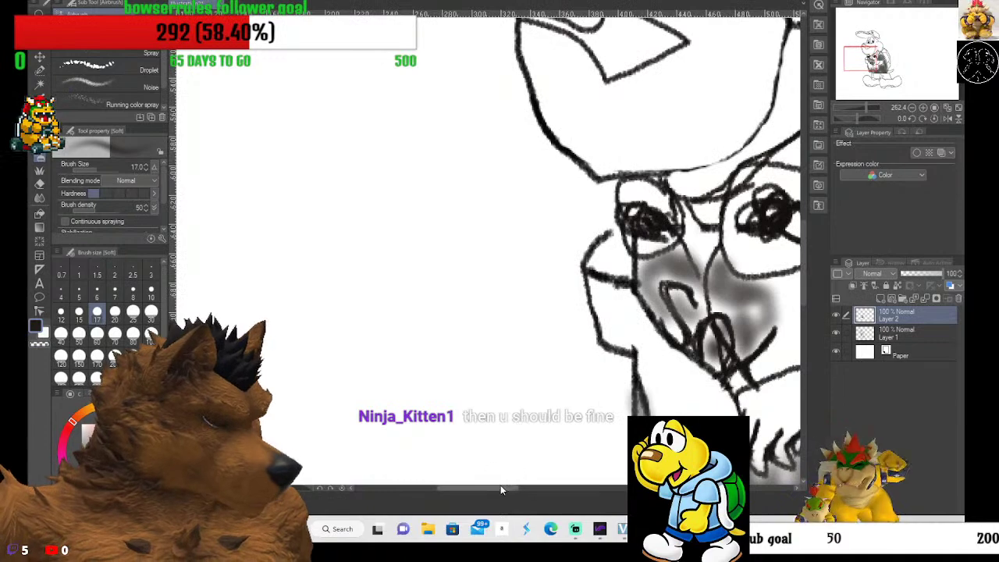
Airbrush a second dark coat over the near upper sleeve, the adjoining chest area and the jacket side beside the shell.
left_click_drag(506, 490, 551, 484)
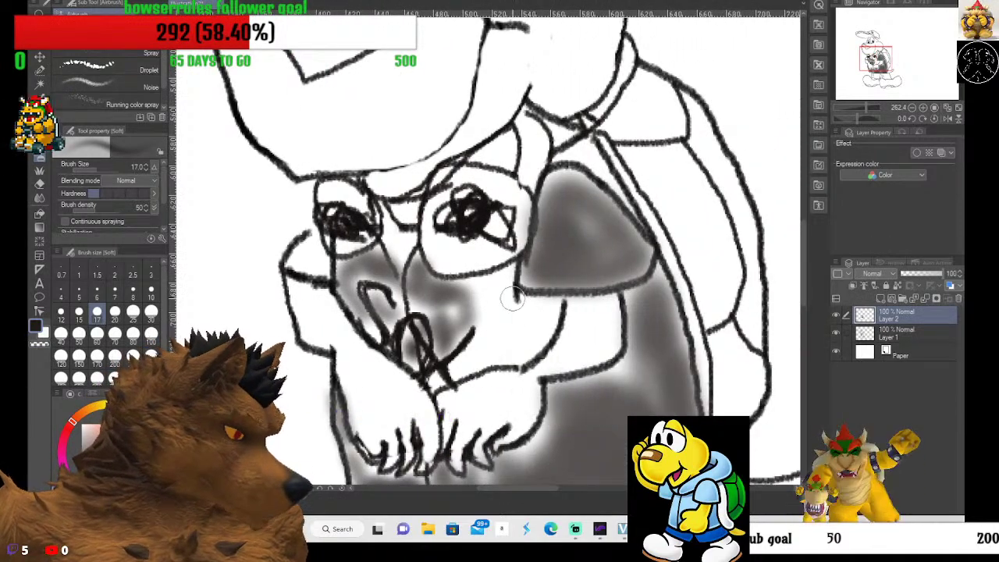
mouse_move(512, 296)
left_mouse_down()
mouse_move(521, 355)
mouse_move(515, 311)
mouse_move(527, 335)
mouse_move(527, 321)
mouse_move(522, 337)
mouse_move(544, 327)
mouse_move(526, 343)
mouse_move(551, 312)
mouse_move(506, 353)
mouse_move(461, 366)
mouse_move(486, 348)
mouse_move(490, 313)
mouse_move(504, 331)
mouse_move(490, 288)
mouse_move(499, 305)
mouse_move(505, 280)
mouse_move(439, 299)
mouse_move(485, 293)
mouse_move(457, 297)
mouse_move(468, 310)
mouse_move(448, 330)
mouse_move(423, 274)
mouse_move(436, 302)
mouse_move(472, 311)
mouse_move(564, 224)
mouse_move(535, 268)
mouse_move(627, 261)
mouse_move(573, 247)
mouse_move(558, 222)
mouse_move(611, 239)
mouse_move(556, 183)
mouse_move(614, 231)
mouse_move(566, 211)
mouse_move(611, 263)
mouse_move(566, 281)
mouse_move(632, 261)
mouse_move(570, 211)
mouse_move(636, 247)
mouse_move(657, 287)
mouse_move(659, 333)
mouse_move(642, 322)
mouse_move(630, 335)
mouse_move(673, 394)
left_mouse_up()
mouse_move(629, 446)
left_mouse_down()
mouse_move(607, 423)
mouse_move(585, 426)
mouse_move(632, 396)
mouse_move(599, 395)
mouse_move(619, 395)
mouse_move(590, 398)
mouse_move(620, 415)
left_mouse_up()
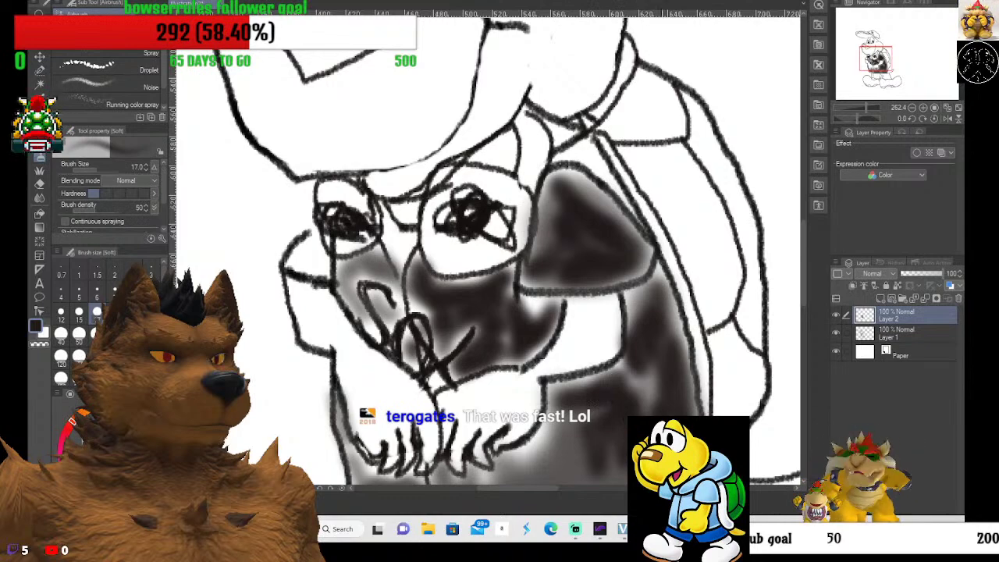
Airbrush the lower jacket down to the hem darker and shade the narrow chest area and the far sleeve to match.
left_click_drag(802, 272, 806, 296)
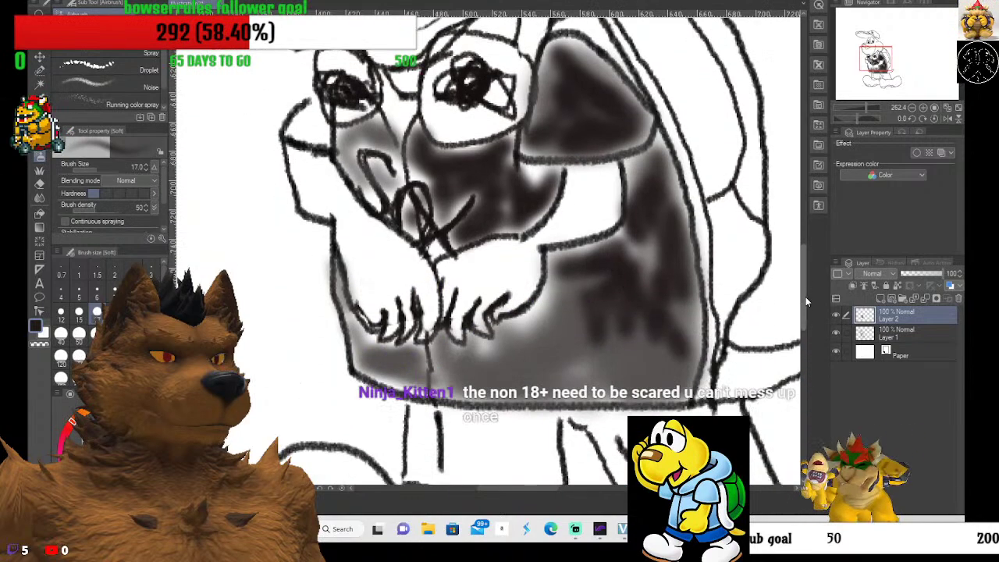
mouse_move(550, 321)
left_mouse_down()
mouse_move(507, 372)
mouse_move(486, 373)
mouse_move(558, 382)
mouse_move(601, 347)
mouse_move(632, 347)
mouse_move(679, 378)
mouse_move(673, 355)
mouse_move(580, 311)
mouse_move(531, 374)
mouse_move(512, 378)
mouse_move(480, 368)
mouse_move(466, 381)
mouse_move(413, 366)
mouse_move(413, 384)
mouse_move(412, 366)
mouse_move(377, 370)
mouse_move(363, 341)
mouse_move(419, 376)
mouse_move(401, 393)
mouse_move(363, 369)
mouse_move(340, 280)
mouse_move(384, 375)
mouse_move(539, 381)
mouse_move(509, 332)
mouse_move(536, 374)
mouse_move(585, 381)
mouse_move(608, 305)
mouse_move(630, 341)
mouse_move(657, 349)
mouse_move(666, 273)
mouse_move(683, 330)
mouse_move(690, 323)
mouse_move(658, 263)
mouse_move(651, 322)
mouse_move(556, 289)
left_mouse_up()
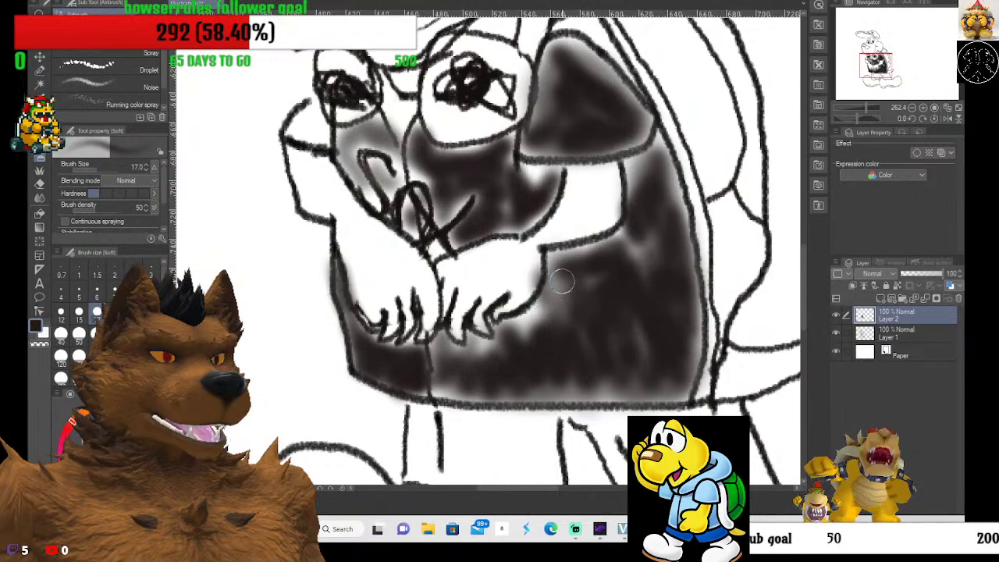
scroll(557, 281, "down", 2)
mouse_move(451, 180)
left_mouse_down()
mouse_move(459, 207)
mouse_move(436, 187)
mouse_move(405, 179)
left_mouse_up()
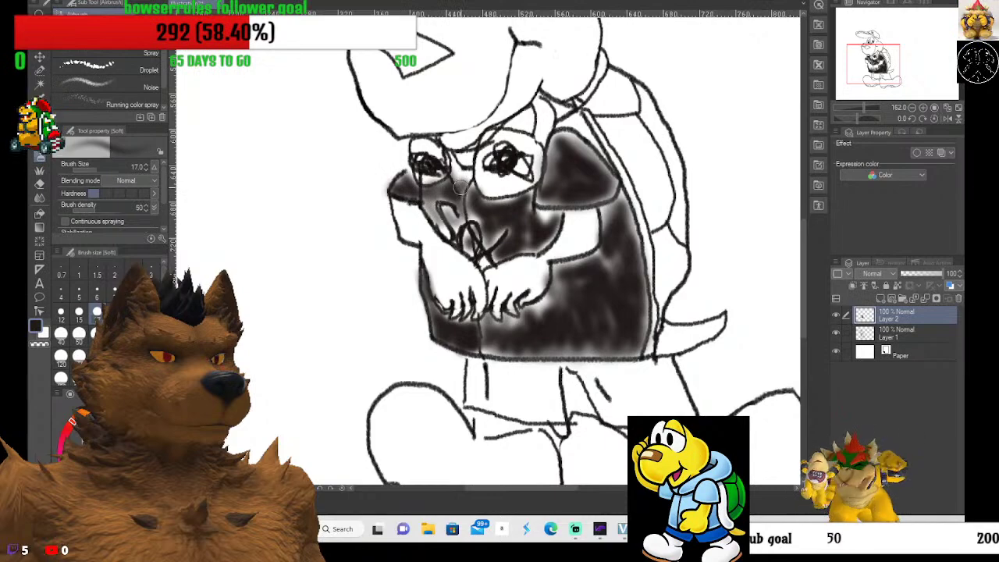
Try the Wet blotting ink and Dry ink brushes with reddish-brown test strokes on the blank canvas beside the character.
scroll(539, 211, "down", 5)
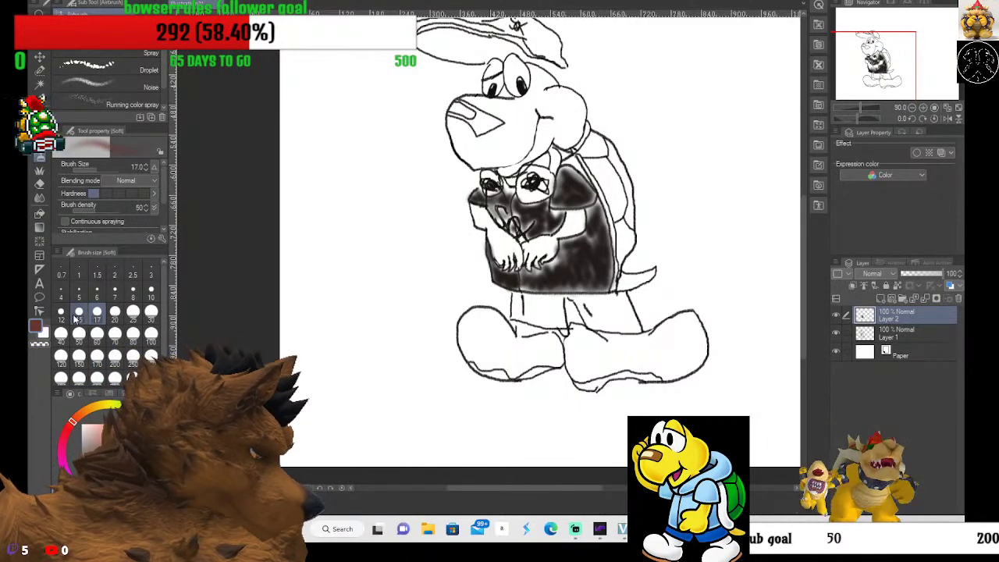
left_click(40, 156)
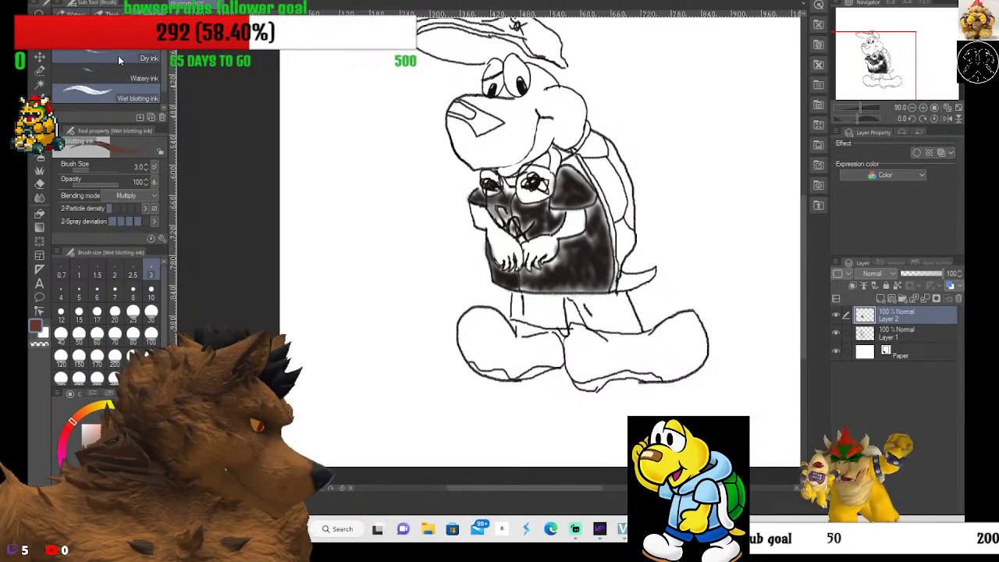
left_click_drag(361, 248, 361, 313)
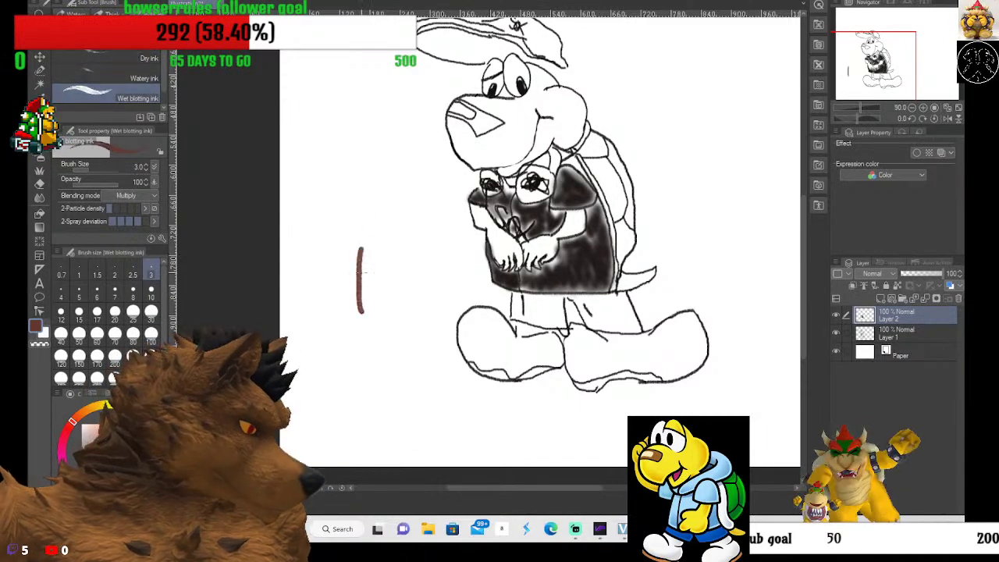
key("ctrl+z")
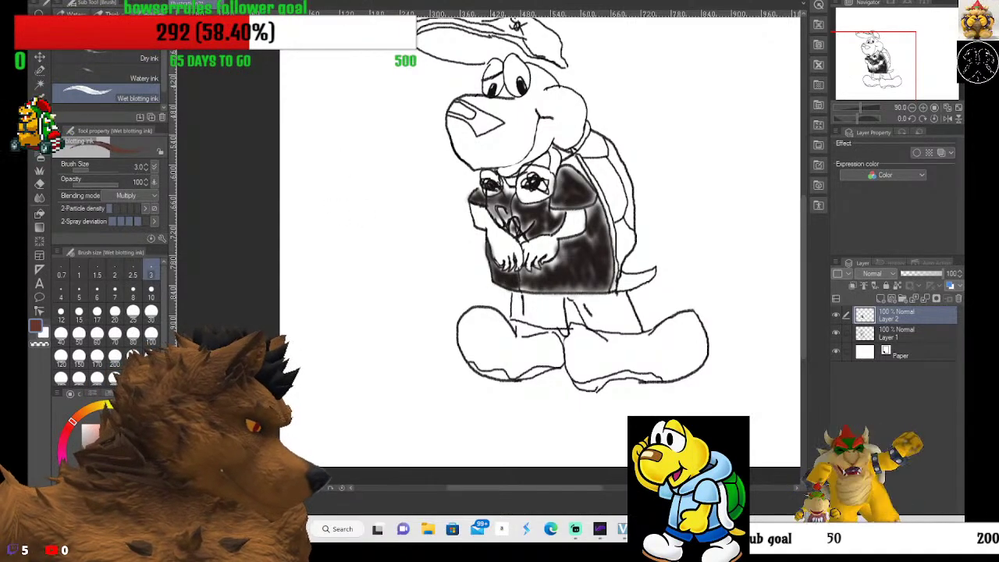
left_click(117, 58)
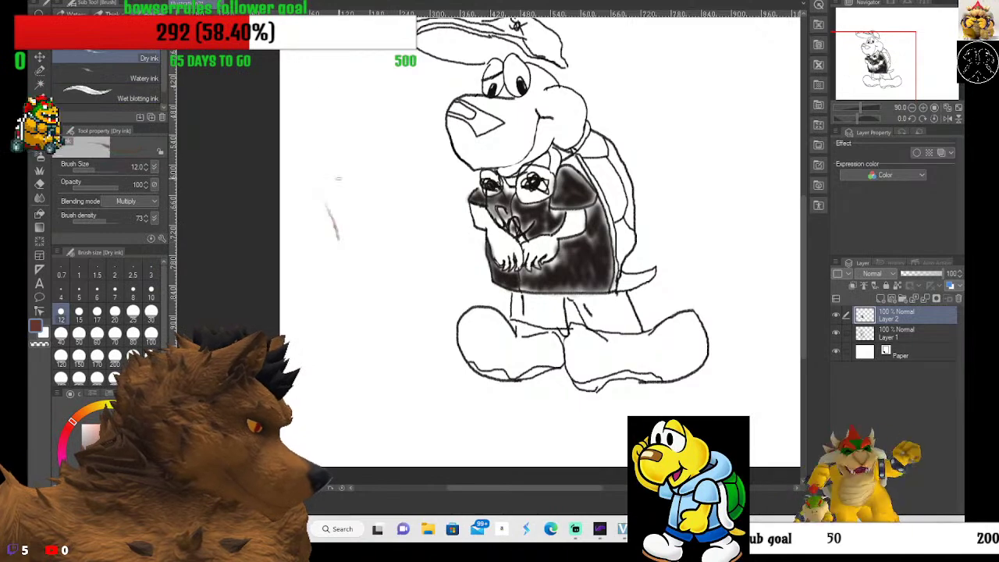
left_click(133, 96)
left_click_drag(339, 185, 336, 231)
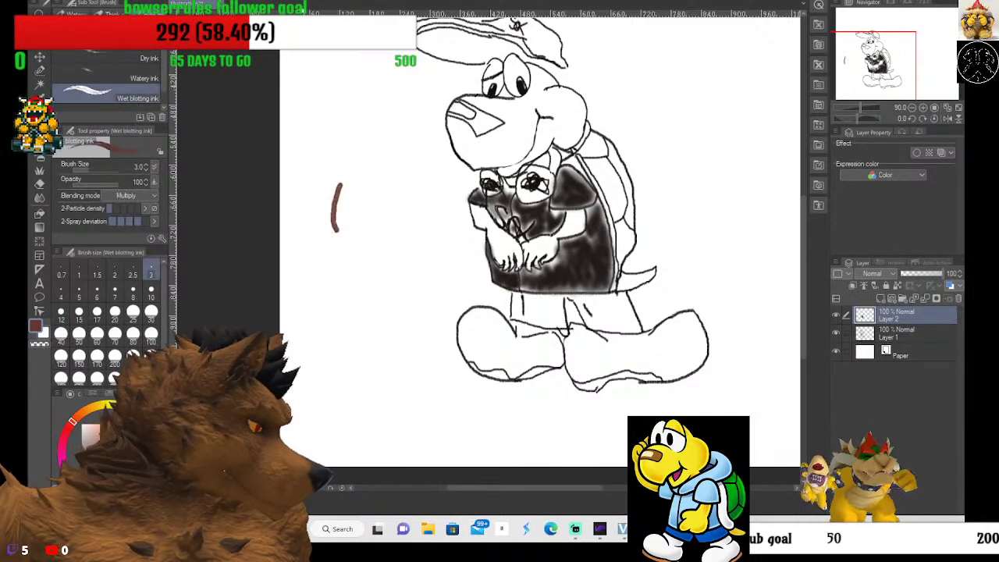
key("ctrl+z")
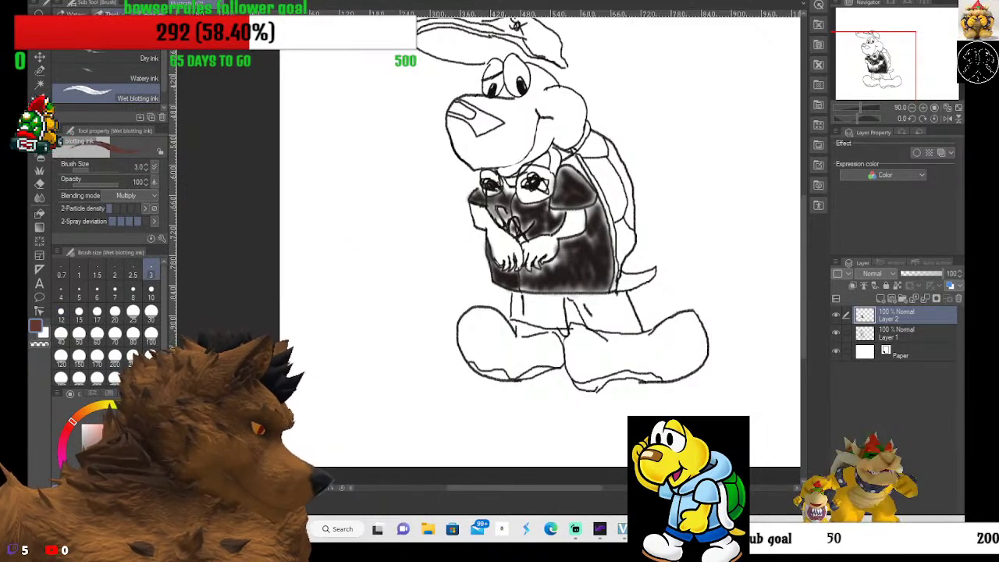
Test the Round mixing brush, Oil paint, Thin Gouache, Dry Gouache and Gouache blender brushes on blank canvas in reddish-brown.
key("b")
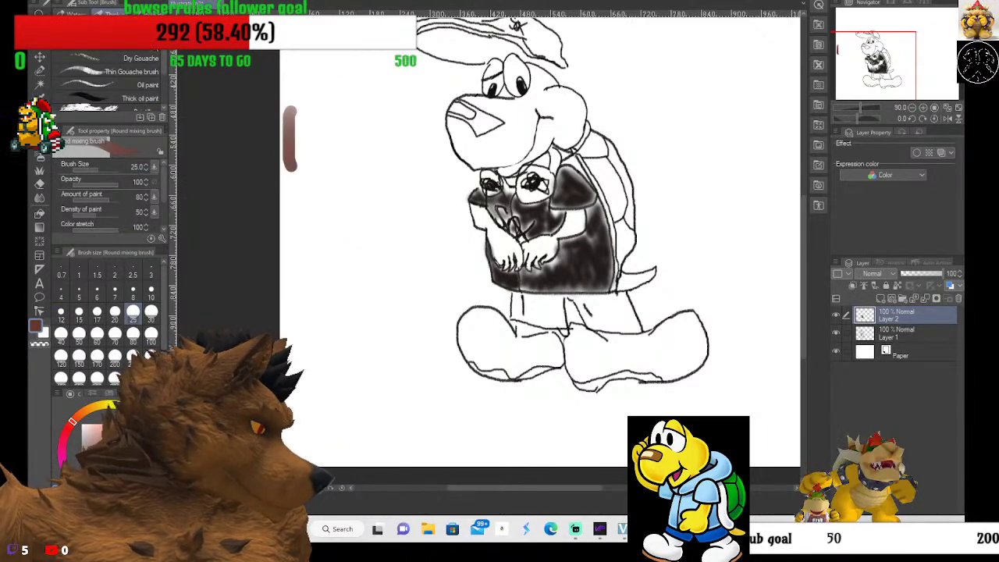
left_click(138, 85)
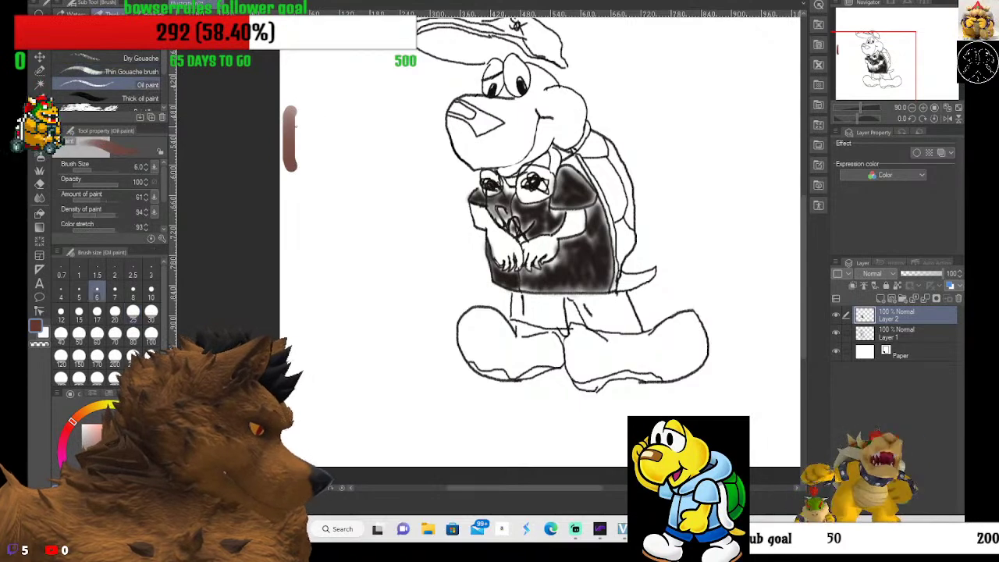
left_click(131, 71)
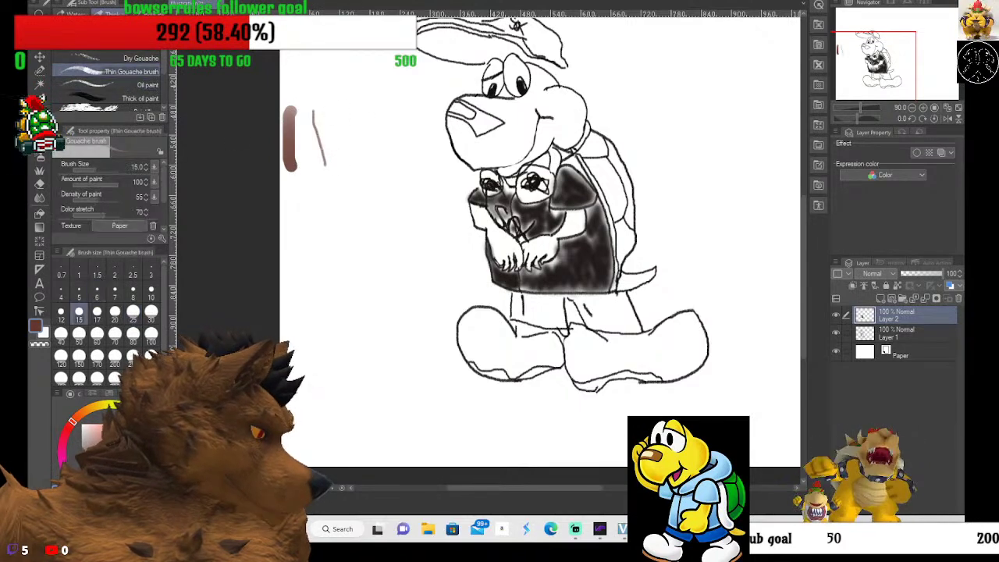
left_click_drag(308, 121, 313, 178)
left_click(136, 58)
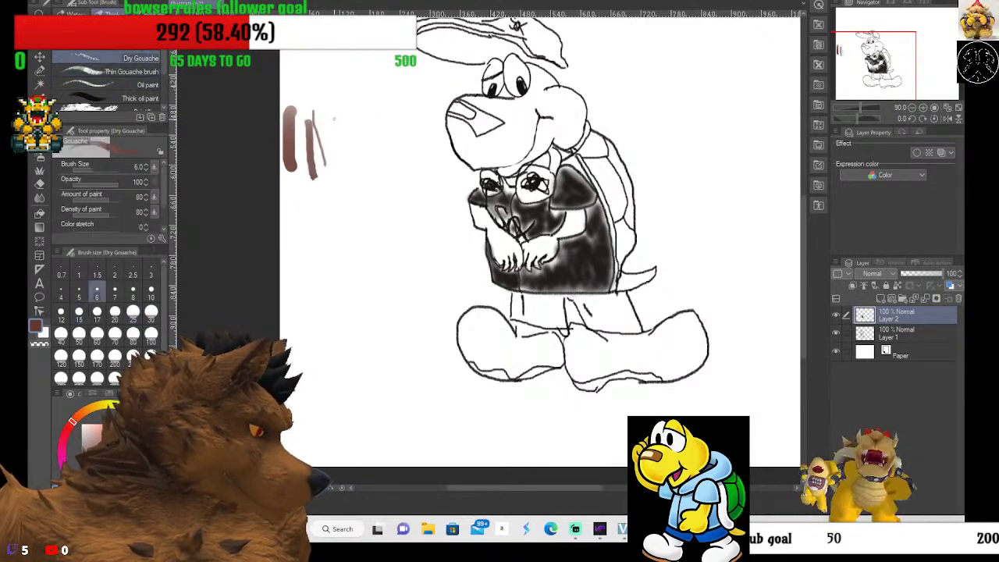
scroll(109, 86, "down", 3)
left_click(125, 98)
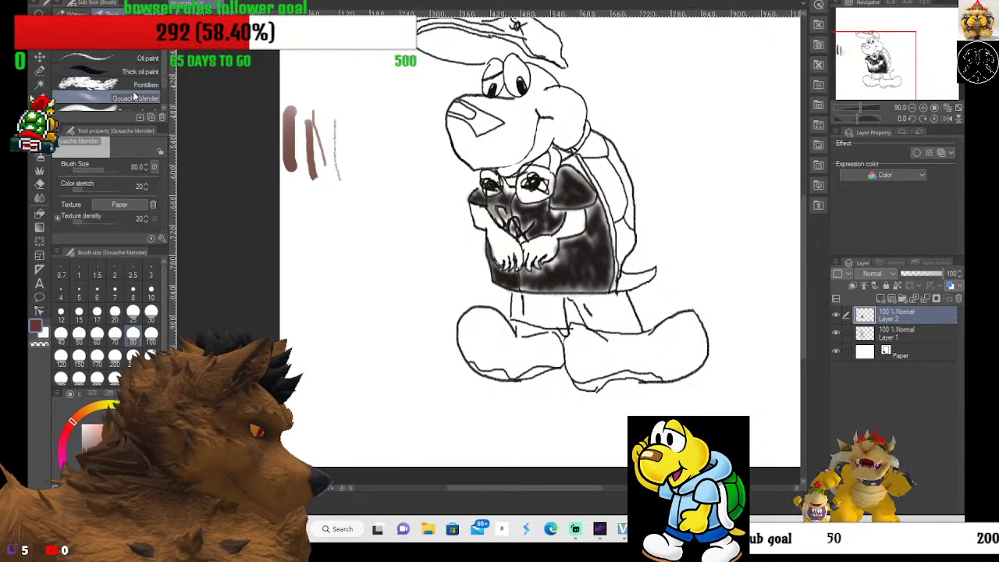
scroll(132, 87, "down", 2)
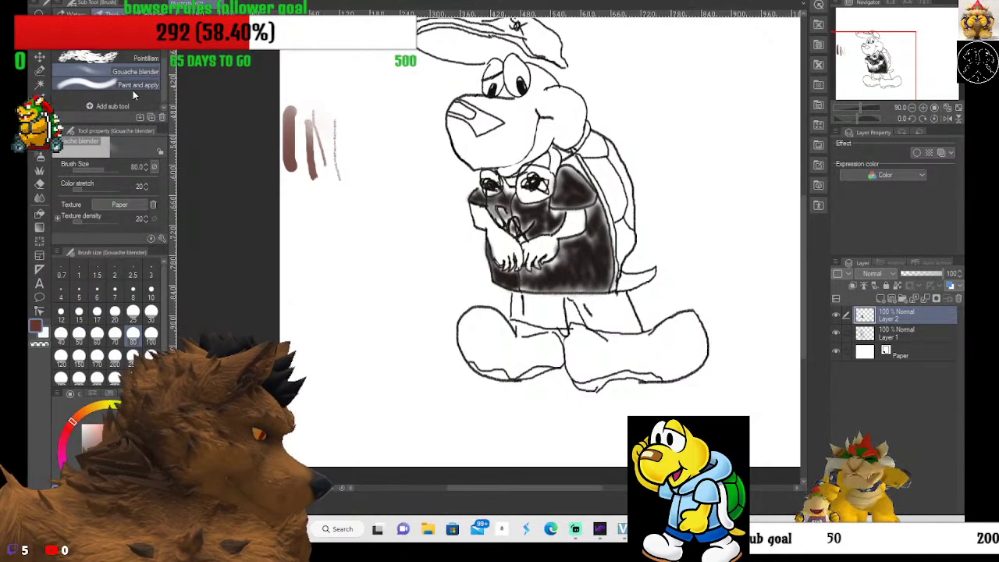
Switch to the Paint and apply brush, try it on the blank canvas and undo all the brown test strokes.
left_click(144, 86)
mouse_move(308, 124)
left_mouse_down()
mouse_move(341, 189)
mouse_move(322, 223)
mouse_move(355, 231)
left_mouse_up()
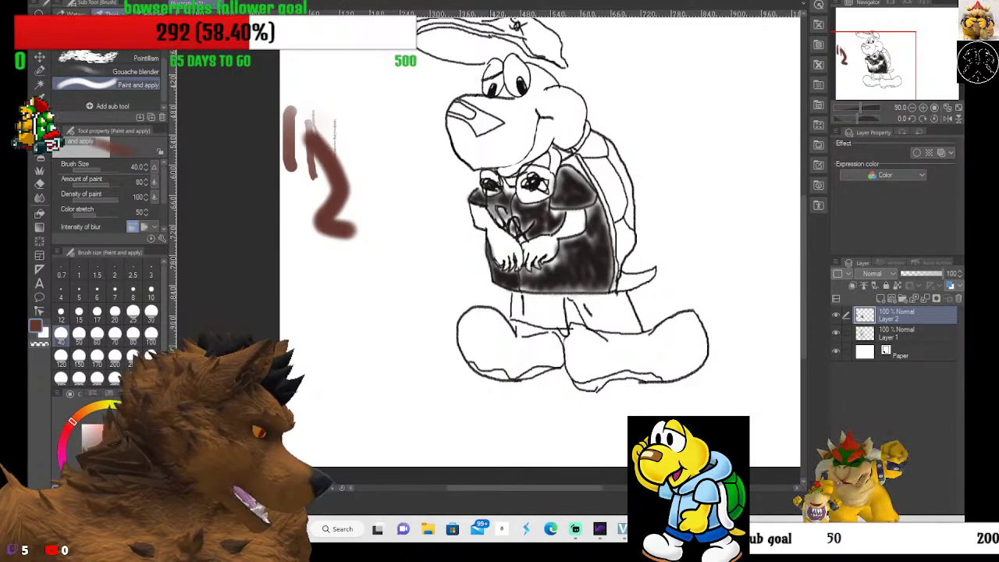
key("ctrl+z")
key("ctrl+z")
key("ctrl+z")
key("ctrl+z")
key("ctrl+z")
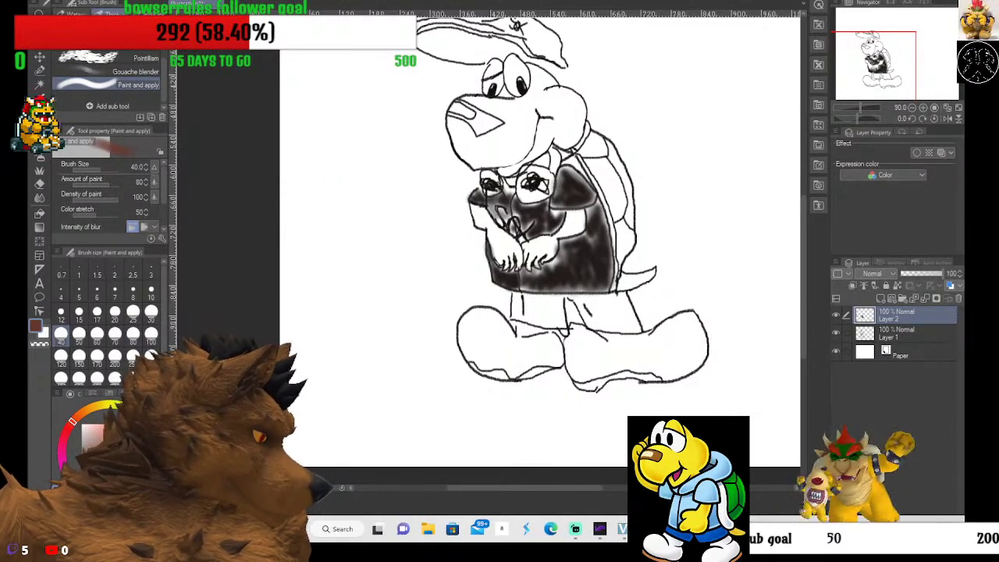
Set the brush size to 5 and fill the sole of the character's left-hand shoe in the drawing with reddish-brown.
left_click(77, 298)
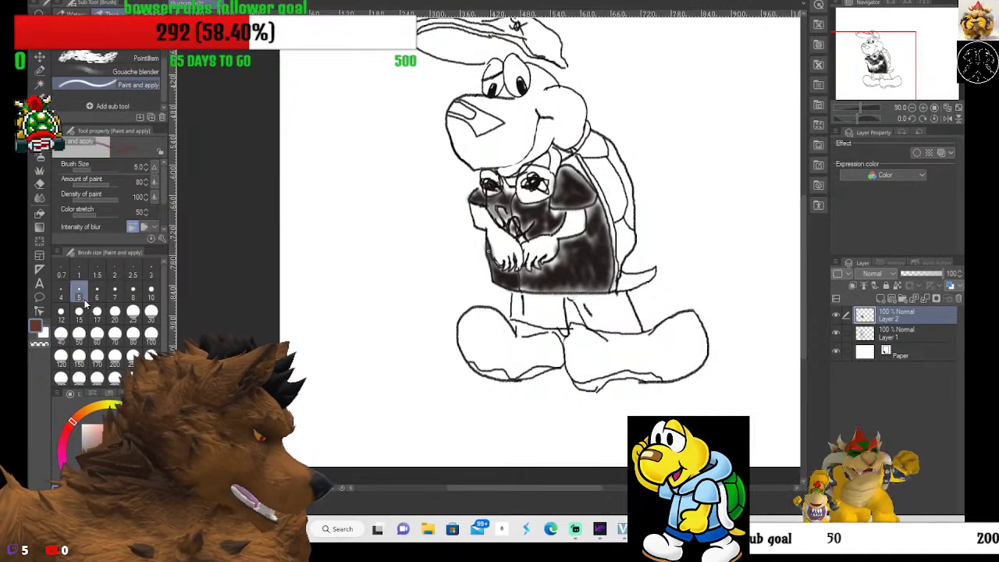
scroll(486, 390, "up", 6)
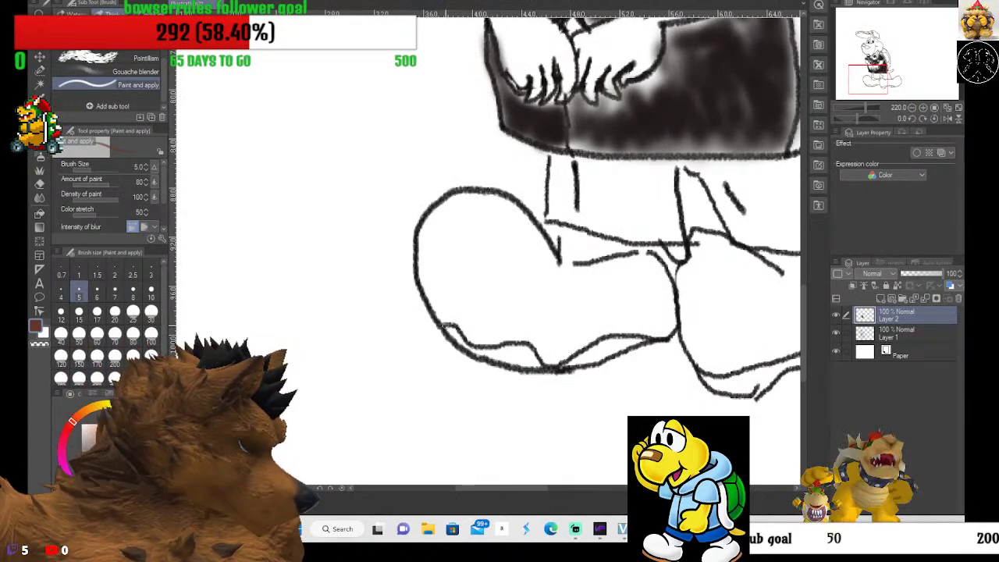
left_click_drag(445, 327, 461, 334)
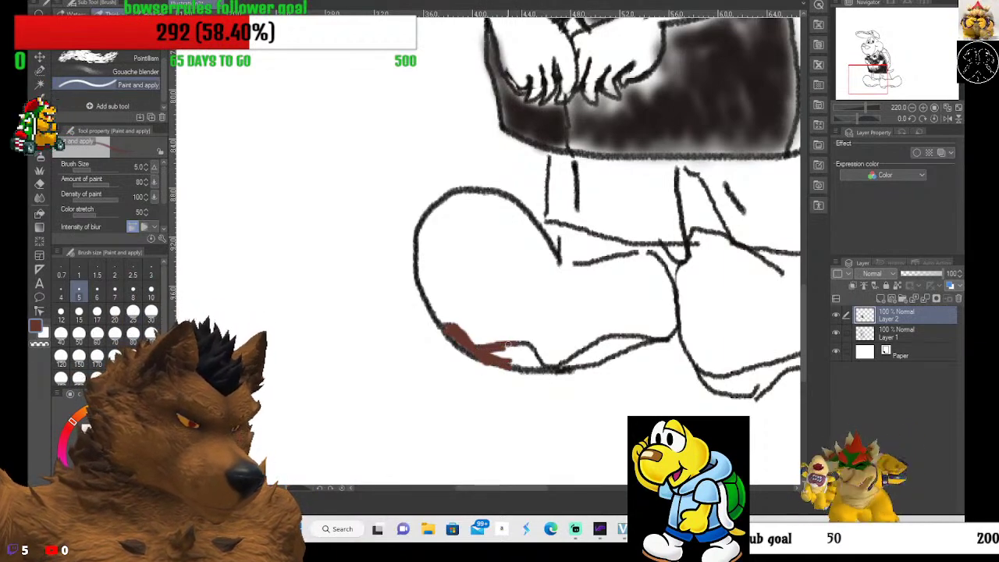
mouse_move(531, 344)
left_mouse_down()
mouse_move(543, 364)
mouse_move(512, 363)
left_mouse_up()
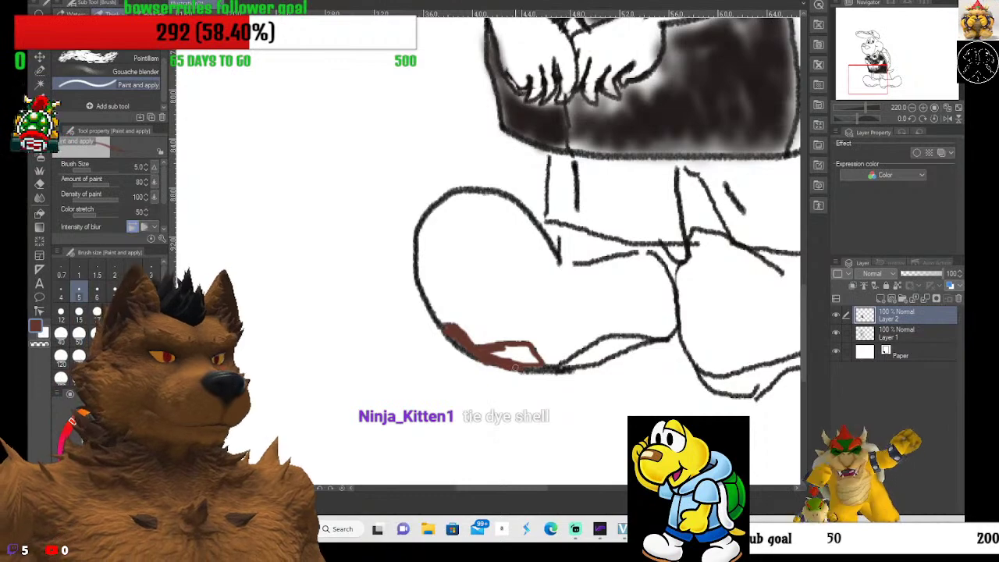
mouse_move(528, 366)
left_mouse_down()
mouse_move(492, 351)
mouse_move(536, 360)
left_mouse_up()
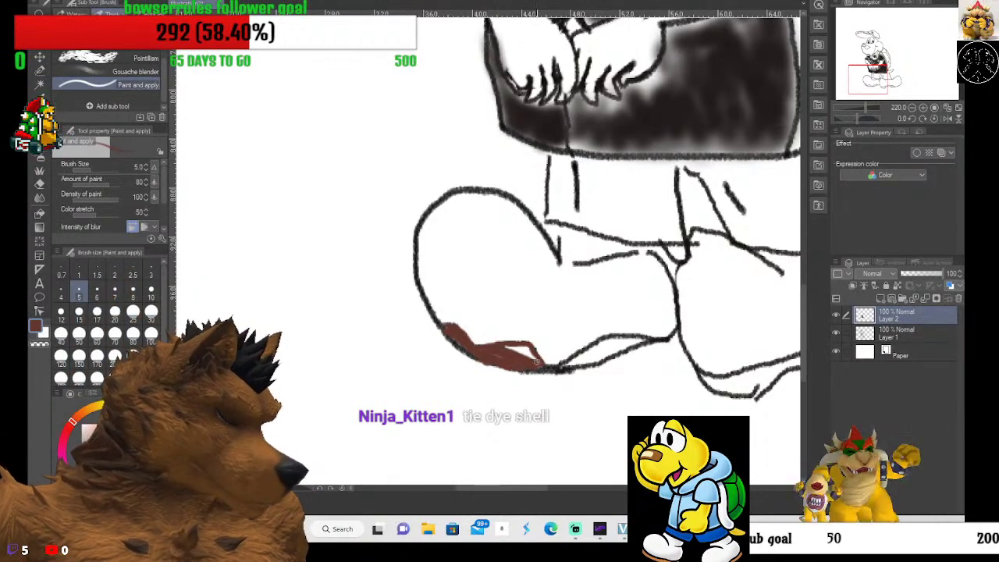
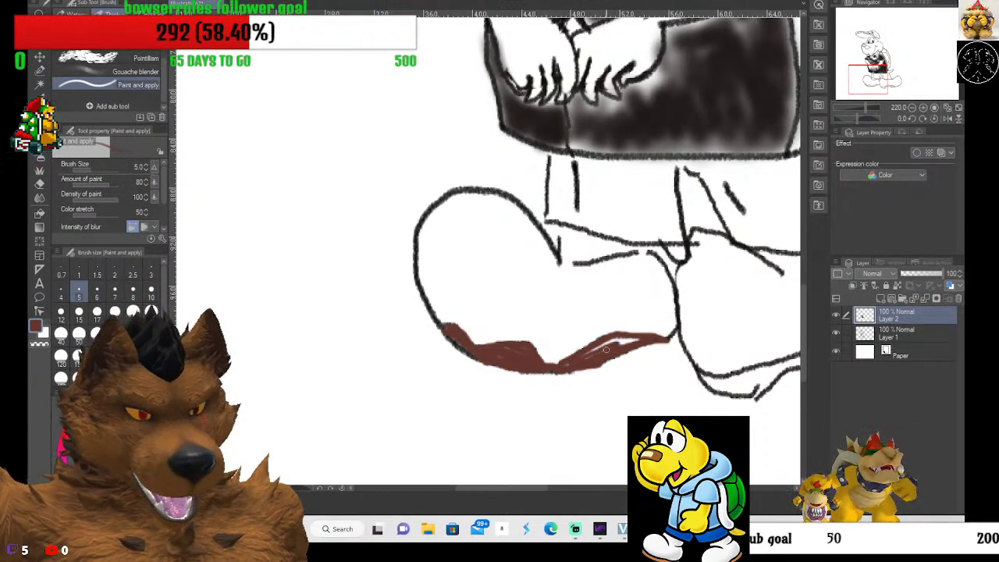
left_click_drag(605, 349, 629, 341)
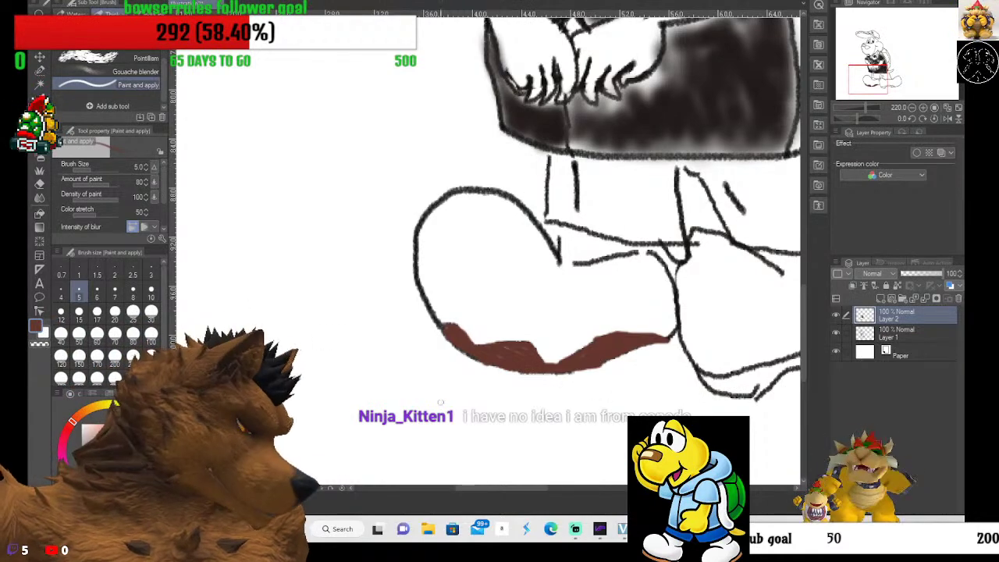
Paint the sole of the right-hand shoe in the drawing reddish-brown between its wavy edge and the bottom outline.
left_click_drag(478, 491, 526, 489)
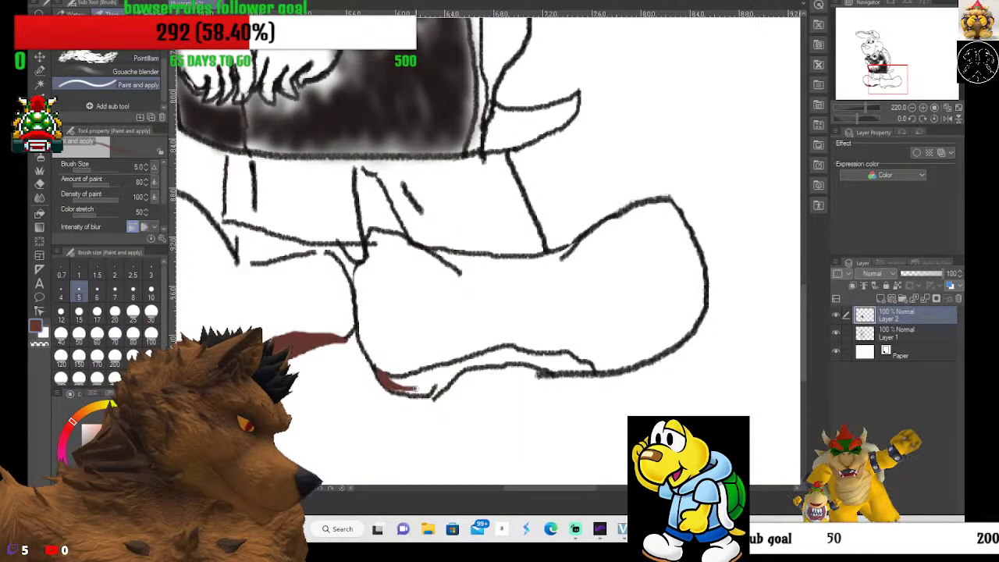
mouse_move(390, 386)
left_mouse_down()
mouse_move(428, 389)
mouse_move(387, 389)
mouse_move(444, 387)
mouse_move(428, 396)
mouse_move(448, 387)
mouse_move(383, 383)
mouse_move(447, 364)
mouse_move(392, 379)
mouse_move(449, 372)
mouse_move(392, 384)
mouse_move(447, 373)
mouse_move(416, 384)
mouse_move(445, 382)
mouse_move(431, 388)
mouse_move(454, 362)
mouse_move(435, 376)
mouse_move(512, 348)
mouse_move(473, 366)
mouse_move(512, 351)
mouse_move(481, 367)
mouse_move(515, 357)
mouse_move(493, 365)
mouse_move(607, 375)
mouse_move(633, 366)
left_mouse_up()
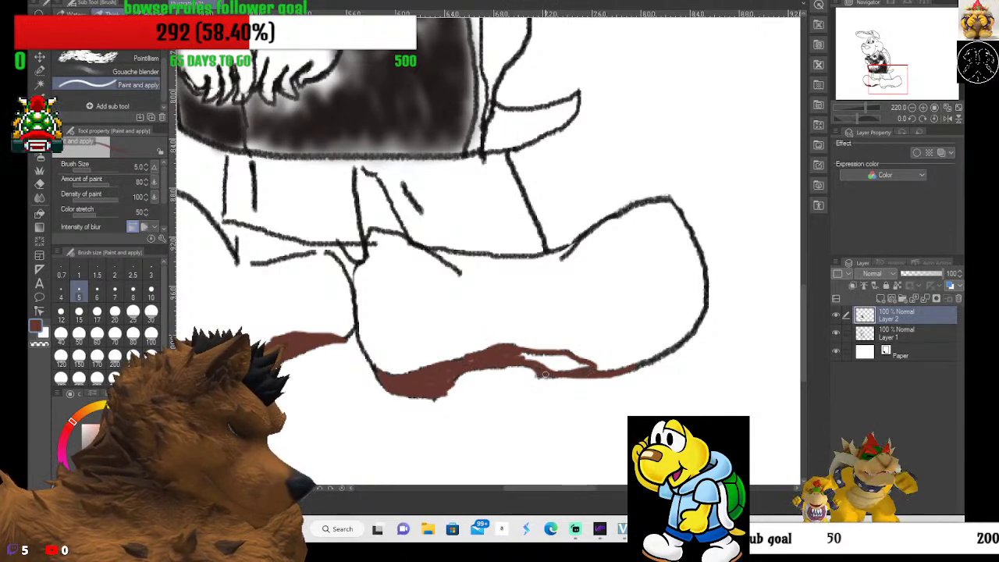
mouse_move(601, 367)
left_mouse_down()
mouse_move(541, 370)
mouse_move(589, 369)
mouse_move(553, 371)
mouse_move(575, 360)
mouse_move(539, 357)
left_mouse_up()
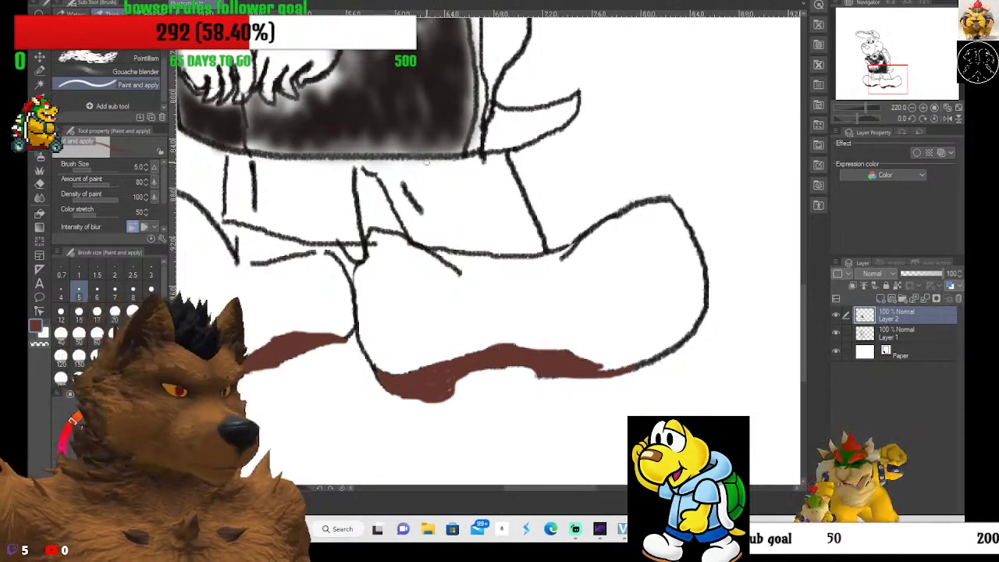
Try a dark blue stroke on the shorts beside the short crease line and undo it.
scroll(369, 192, "down", 1)
scroll(370, 192, "down", 3)
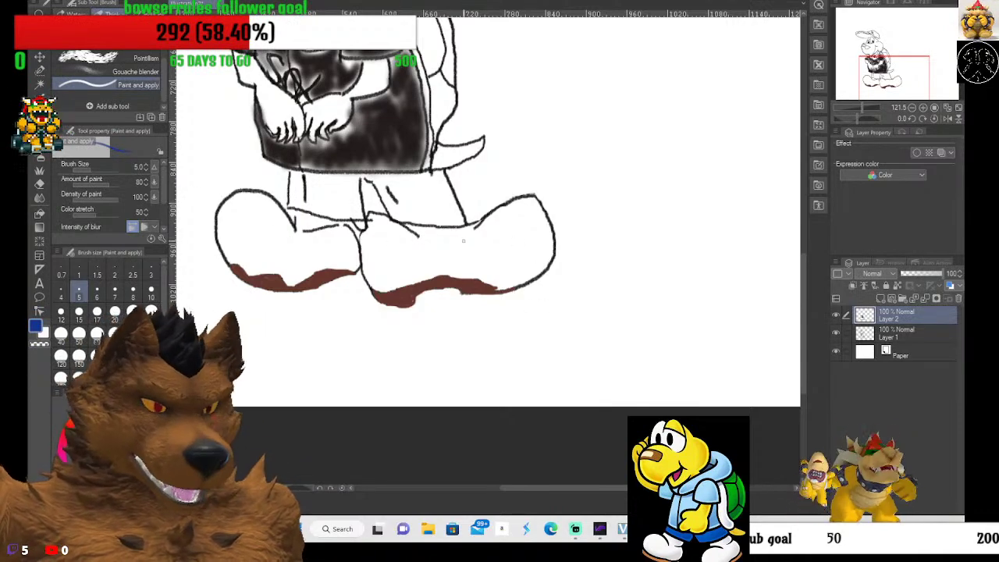
left_click_drag(597, 489, 568, 490)
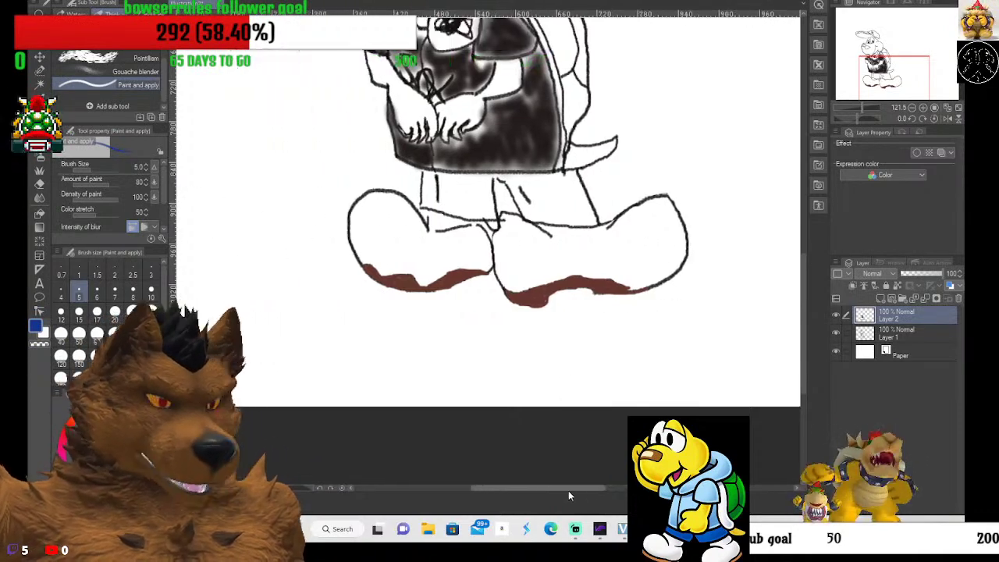
scroll(488, 203, "up", 6)
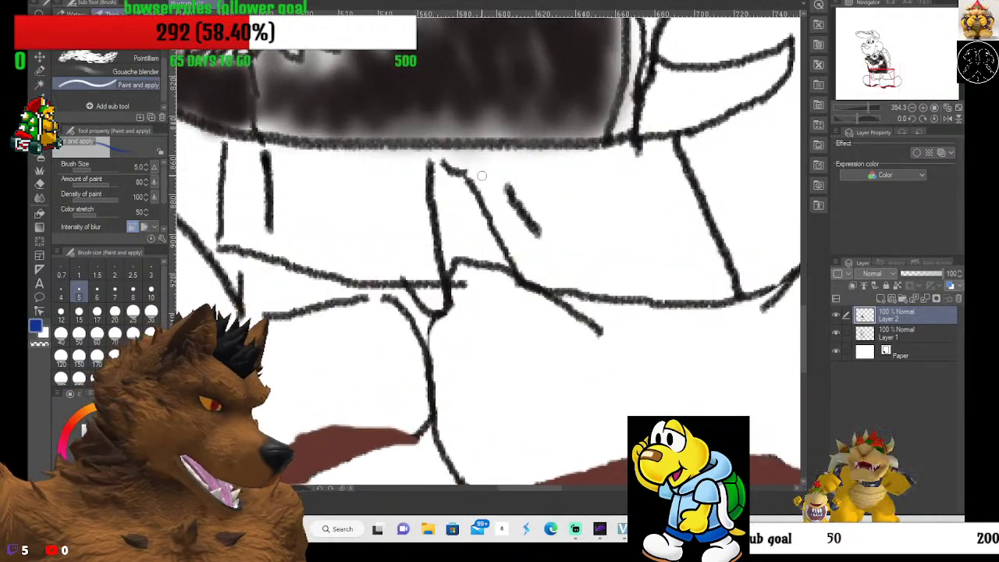
left_click_drag(477, 172, 515, 232)
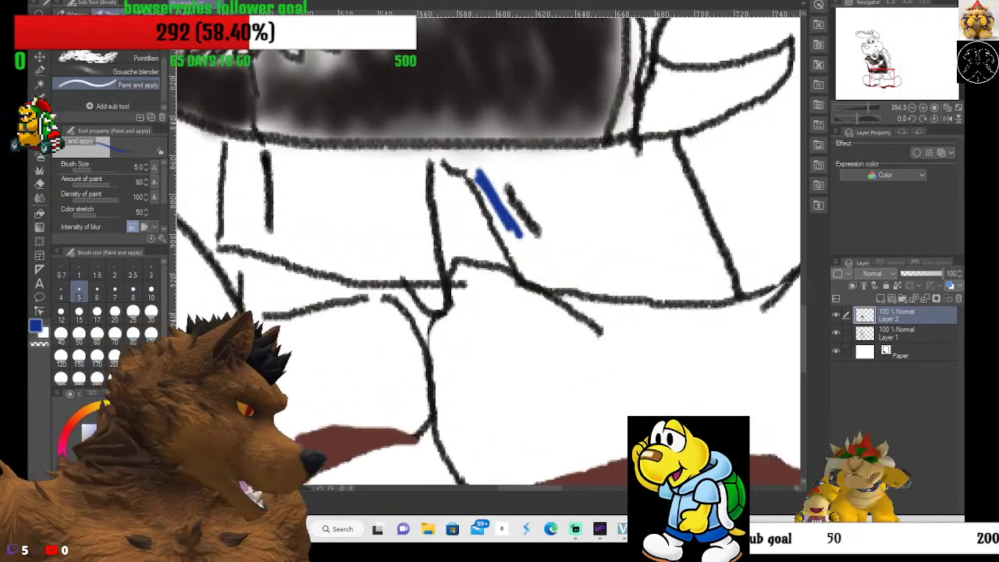
key("ctrl+z")
key("ctrl+z")
key("ctrl+z")
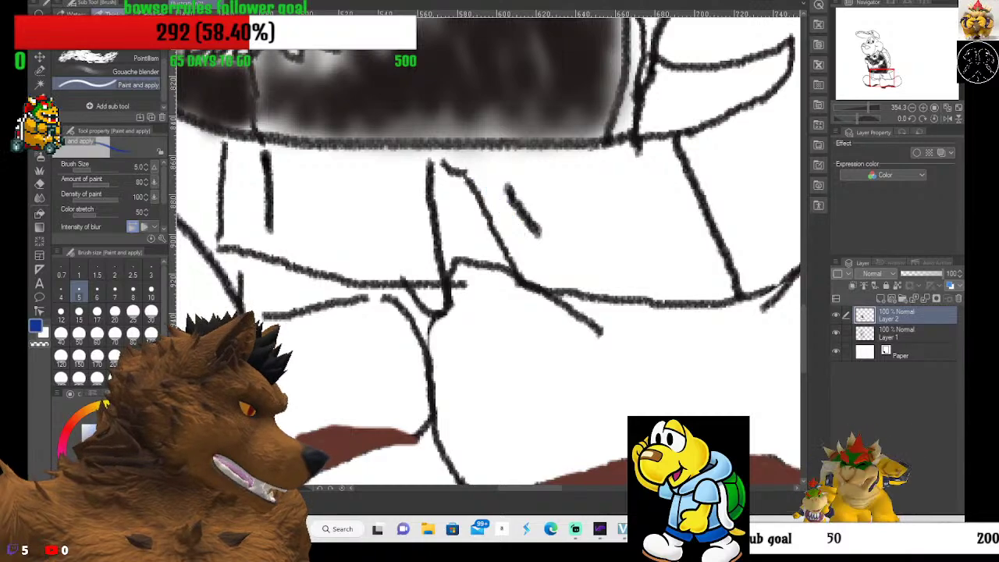
Try the Wet wash and Round watercolor brushes in dark blue on the shorts and undo both test strokes.
left_click(135, 71)
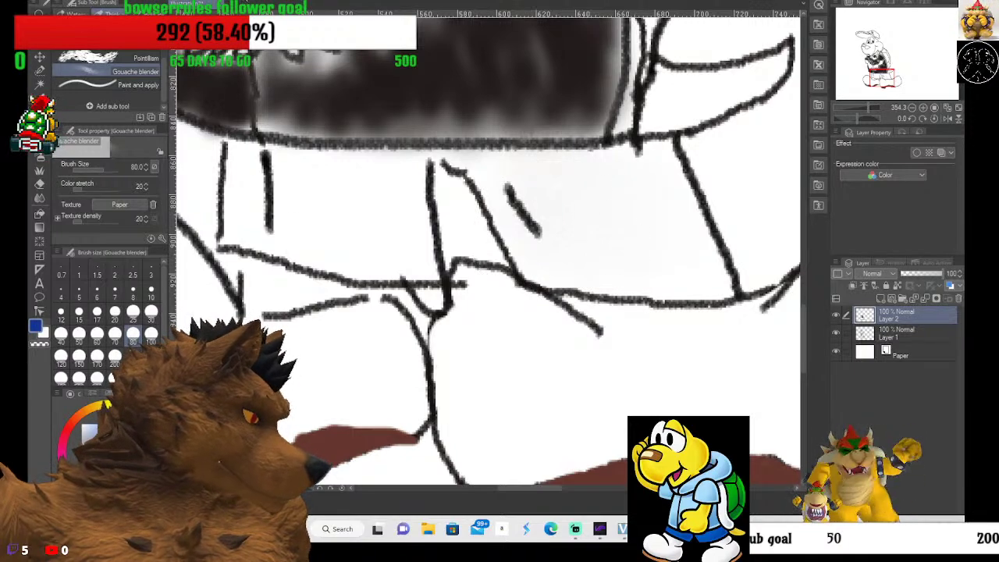
scroll(110, 74, "up", 2)
left_click(98, 77)
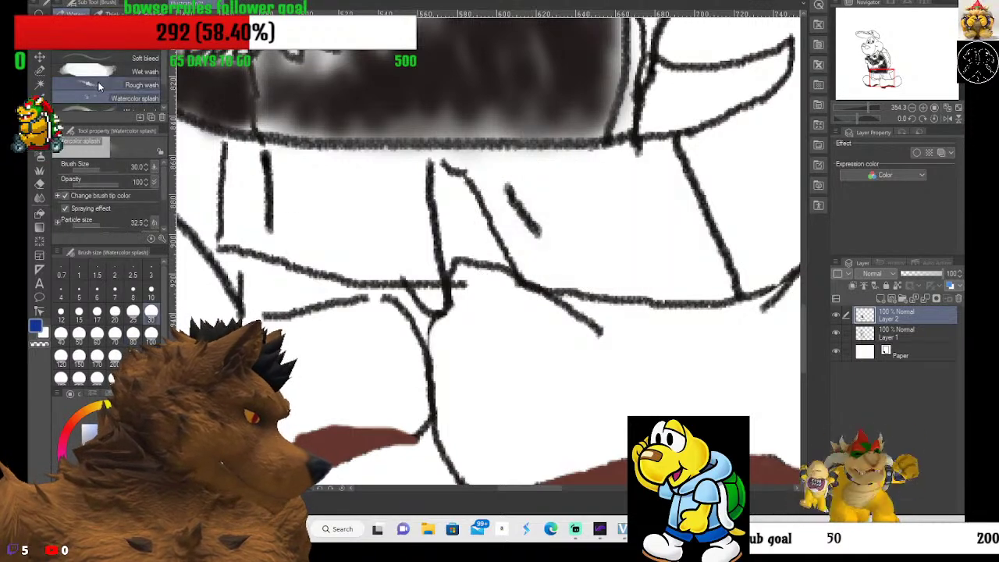
scroll(118, 70, "up", 2)
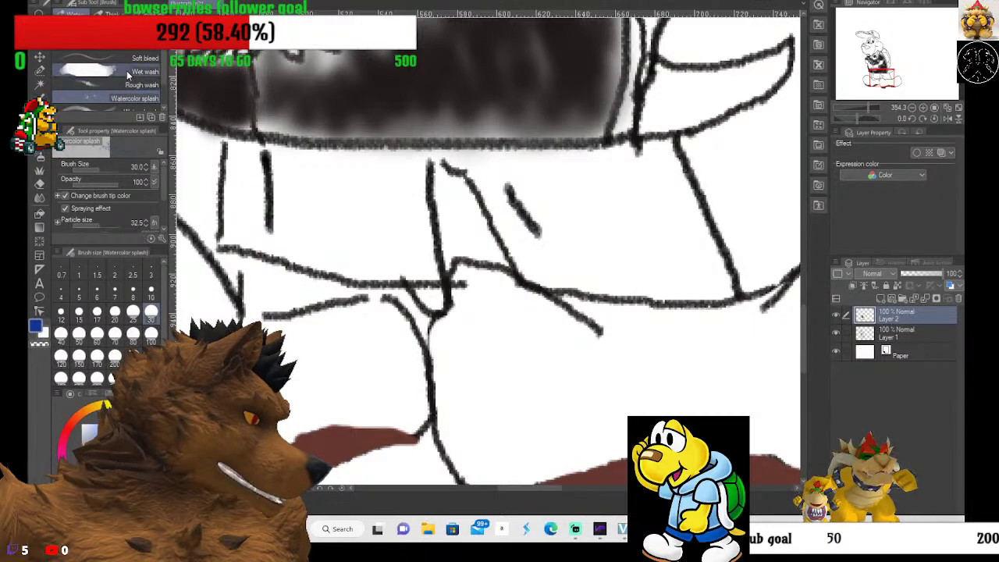
left_click(129, 72)
left_click_drag(557, 216, 559, 226)
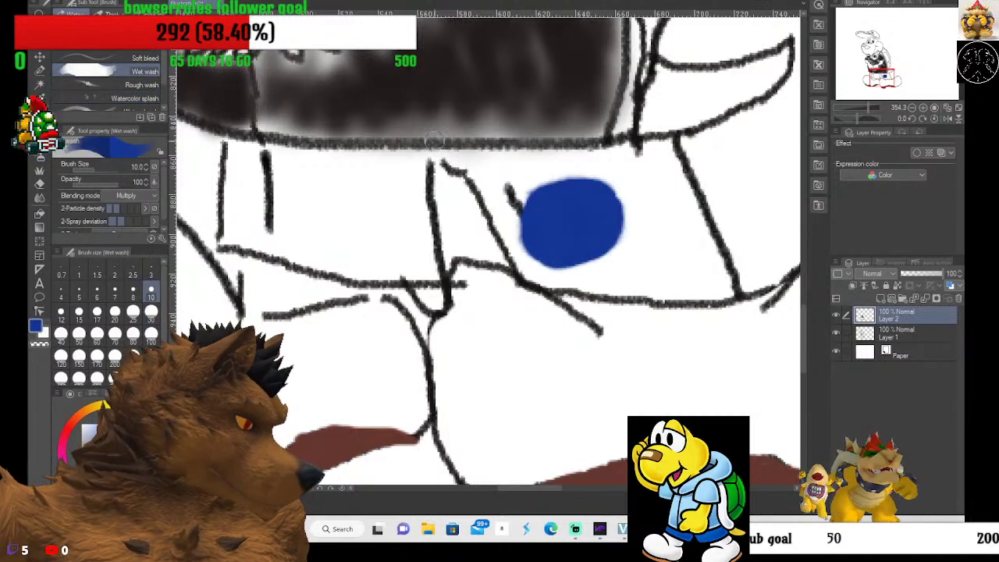
key("ctrl+z")
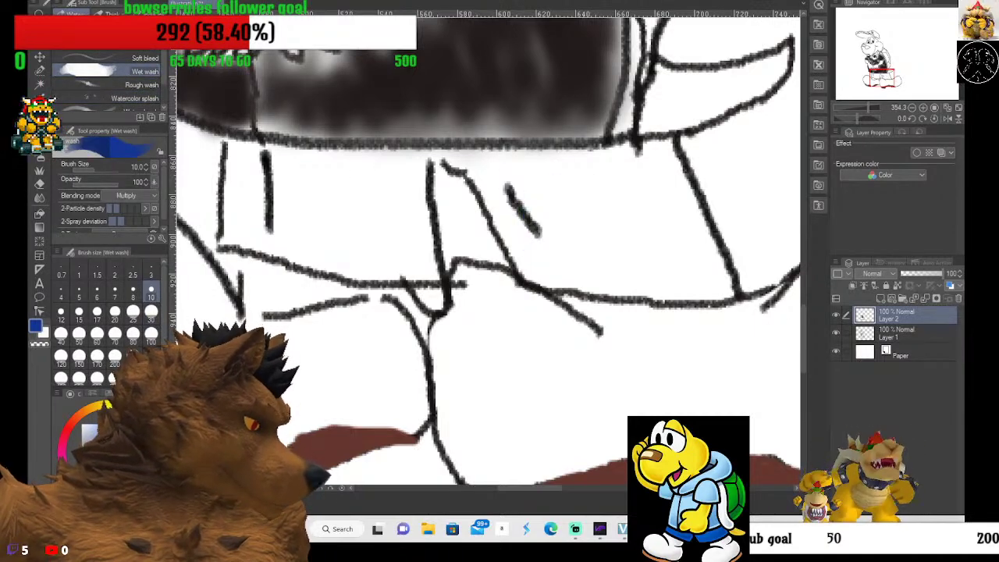
key("b")
left_click_drag(525, 190, 574, 214)
key("ctrl+z")
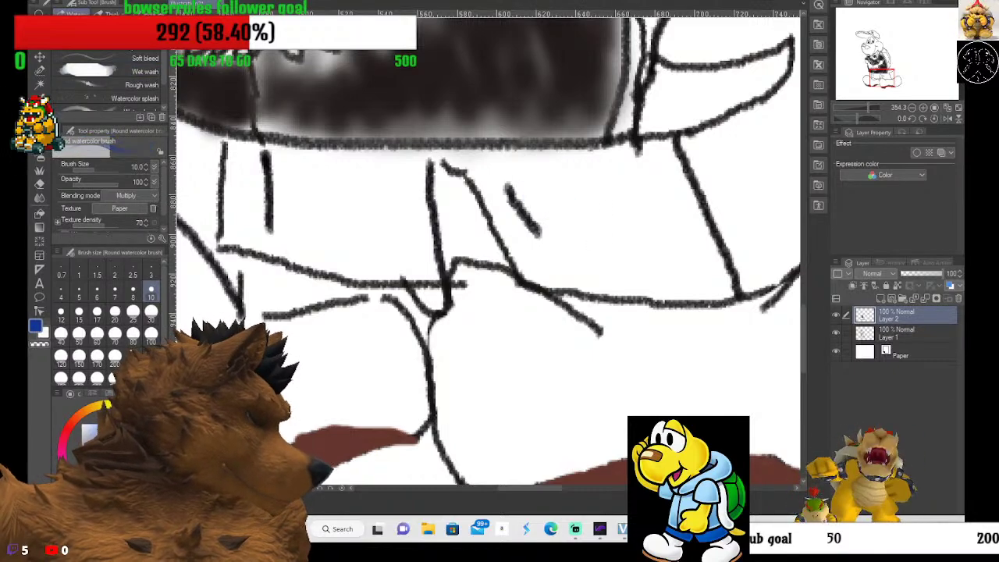
Fill both legs of the shorts with blue using the Flat watercolor brush at size 12.
key("b")
mouse_move(524, 175)
left_mouse_down()
mouse_move(567, 189)
mouse_move(549, 199)
mouse_move(598, 201)
mouse_move(563, 214)
mouse_move(632, 213)
left_mouse_up()
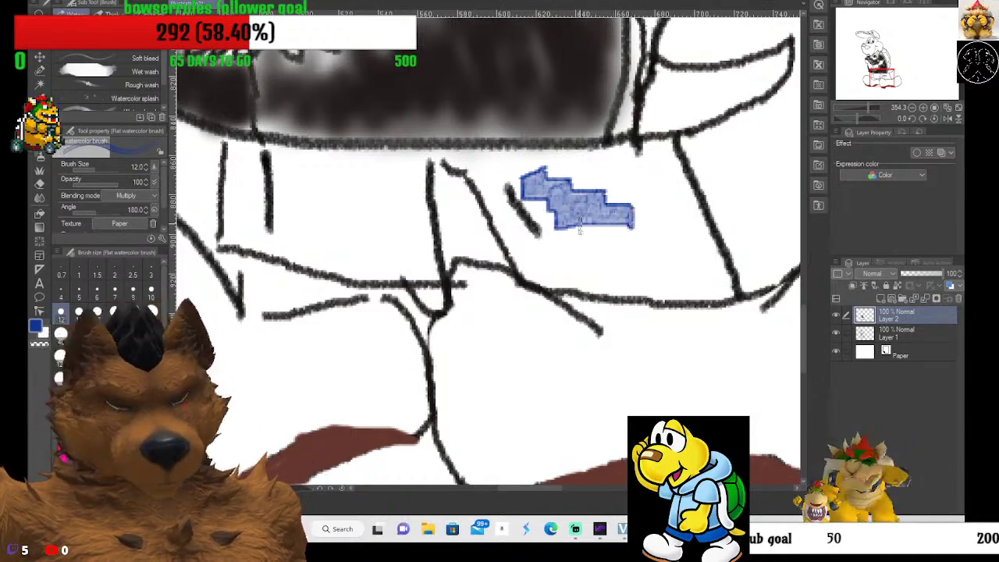
mouse_move(556, 197)
left_mouse_down()
mouse_move(513, 230)
mouse_move(546, 246)
mouse_move(544, 256)
mouse_move(522, 257)
mouse_move(589, 272)
mouse_move(531, 269)
mouse_move(592, 284)
mouse_move(730, 292)
mouse_move(573, 262)
mouse_move(646, 251)
mouse_move(575, 222)
mouse_move(601, 210)
mouse_move(667, 250)
mouse_move(547, 201)
mouse_move(613, 217)
mouse_move(572, 212)
mouse_move(543, 231)
mouse_move(495, 222)
mouse_move(513, 211)
mouse_move(505, 224)
mouse_move(512, 242)
mouse_move(500, 232)
mouse_move(525, 262)
mouse_move(549, 270)
mouse_move(721, 287)
mouse_move(728, 281)
mouse_move(708, 228)
mouse_move(738, 282)
mouse_move(677, 148)
mouse_move(706, 251)
mouse_move(699, 269)
mouse_move(656, 191)
mouse_move(652, 230)
mouse_move(682, 258)
mouse_move(636, 254)
mouse_move(705, 261)
mouse_move(671, 250)
mouse_move(643, 281)
mouse_move(681, 295)
mouse_move(537, 277)
mouse_move(696, 305)
mouse_move(751, 288)
mouse_move(619, 294)
mouse_move(503, 269)
mouse_move(518, 275)
mouse_move(497, 234)
mouse_move(569, 215)
mouse_move(540, 204)
mouse_move(631, 222)
mouse_move(680, 222)
mouse_move(687, 209)
mouse_move(622, 188)
mouse_move(488, 181)
mouse_move(500, 199)
mouse_move(663, 176)
left_mouse_up()
mouse_move(673, 166)
left_mouse_down()
mouse_move(495, 174)
mouse_move(443, 161)
mouse_move(608, 157)
mouse_move(672, 140)
mouse_move(431, 163)
mouse_move(429, 149)
mouse_move(432, 241)
mouse_move(445, 279)
mouse_move(396, 267)
mouse_move(433, 288)
mouse_move(443, 271)
mouse_move(445, 288)
mouse_move(420, 288)
mouse_move(387, 261)
mouse_move(361, 255)
mouse_move(340, 270)
mouse_move(324, 258)
mouse_move(405, 271)
mouse_move(355, 276)
mouse_move(224, 241)
mouse_move(226, 145)
mouse_move(278, 162)
mouse_move(430, 158)
mouse_move(308, 168)
mouse_move(245, 142)
mouse_move(282, 152)
mouse_move(430, 154)
mouse_move(430, 183)
mouse_move(326, 190)
mouse_move(408, 174)
mouse_move(329, 185)
mouse_move(421, 187)
mouse_move(375, 210)
mouse_move(226, 167)
mouse_move(312, 195)
mouse_move(428, 210)
mouse_move(395, 234)
mouse_move(266, 183)
mouse_move(219, 179)
mouse_move(350, 240)
mouse_move(441, 243)
mouse_move(320, 228)
mouse_move(230, 201)
mouse_move(355, 265)
left_mouse_up()
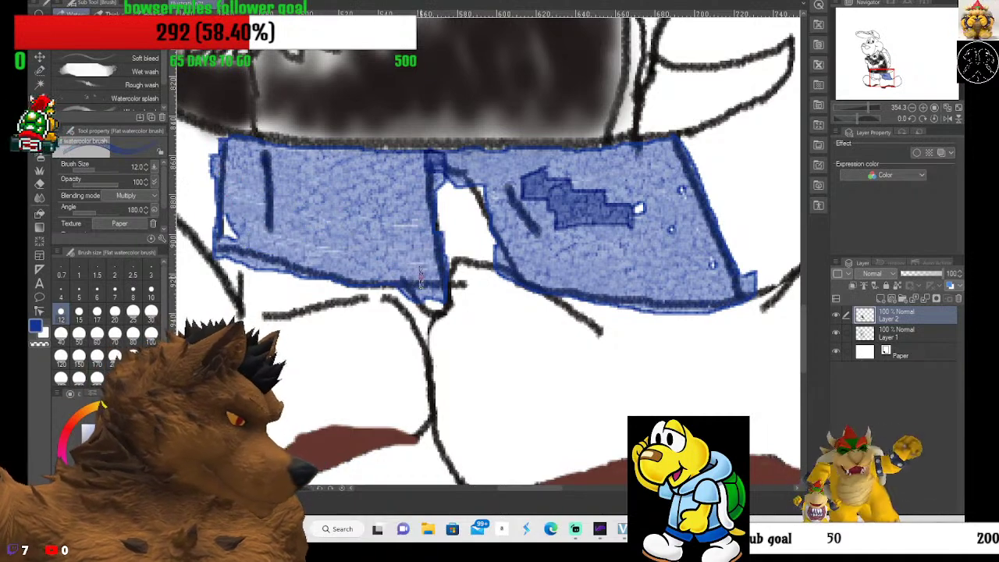
mouse_move(421, 278)
left_mouse_down()
mouse_move(407, 294)
mouse_move(303, 236)
mouse_move(221, 223)
mouse_move(249, 222)
left_mouse_up()
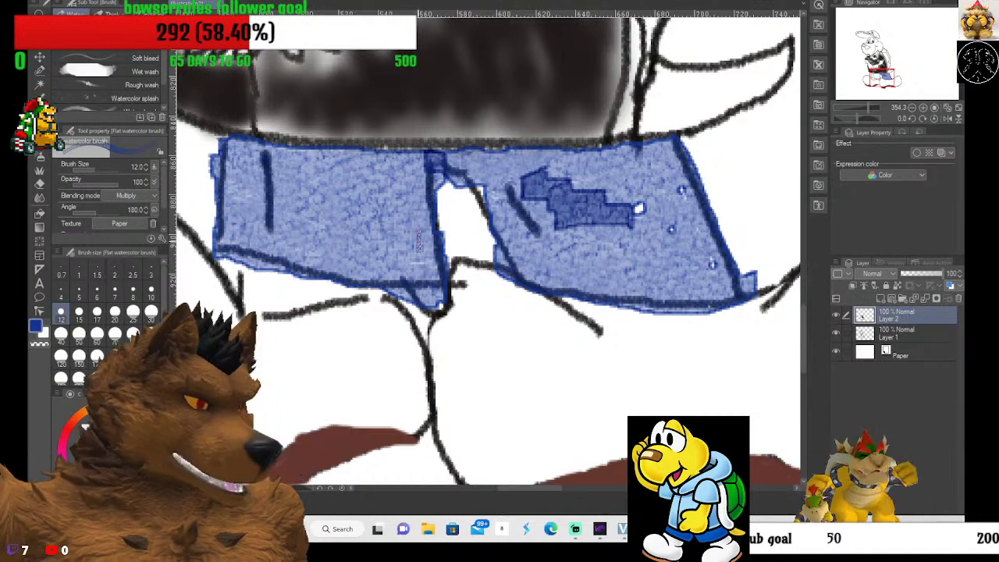
Paint darker blue patches over both legs of the shorts and along the inner edge beside the leg gap.
left_click_drag(266, 191, 243, 195)
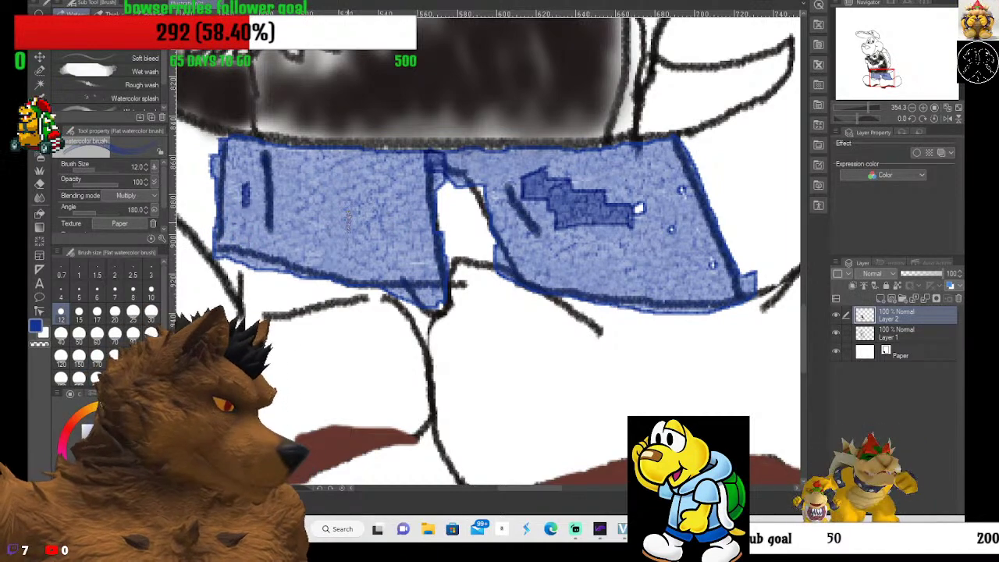
mouse_move(406, 242)
left_mouse_down()
mouse_move(412, 264)
mouse_move(423, 257)
mouse_move(417, 223)
mouse_move(387, 239)
mouse_move(396, 205)
mouse_move(340, 208)
mouse_move(313, 174)
mouse_move(317, 158)
left_mouse_up()
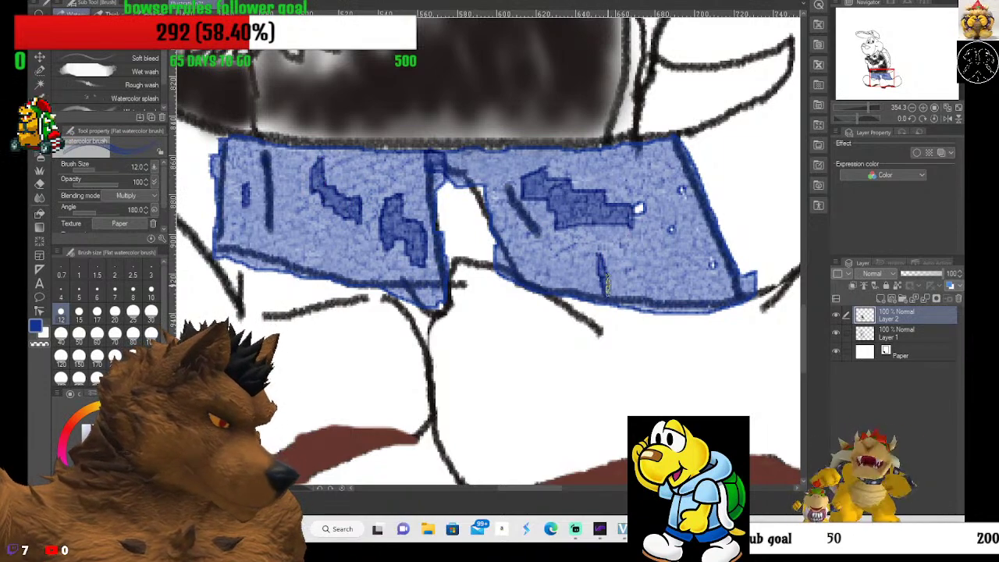
mouse_move(664, 280)
left_mouse_down()
mouse_move(709, 285)
mouse_move(701, 289)
mouse_move(696, 250)
left_mouse_up()
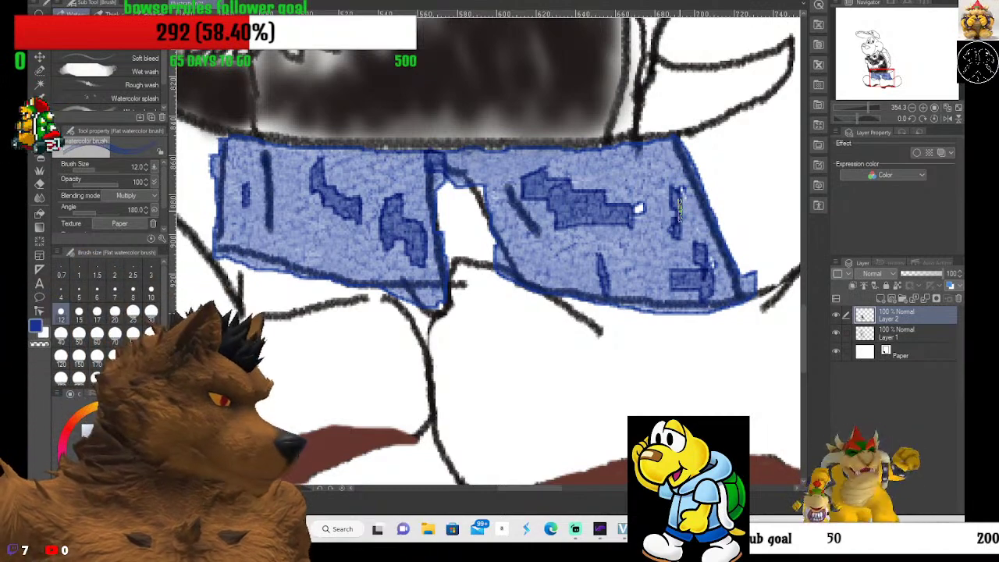
mouse_move(482, 189)
left_mouse_down()
mouse_move(470, 192)
mouse_move(500, 224)
left_mouse_up()
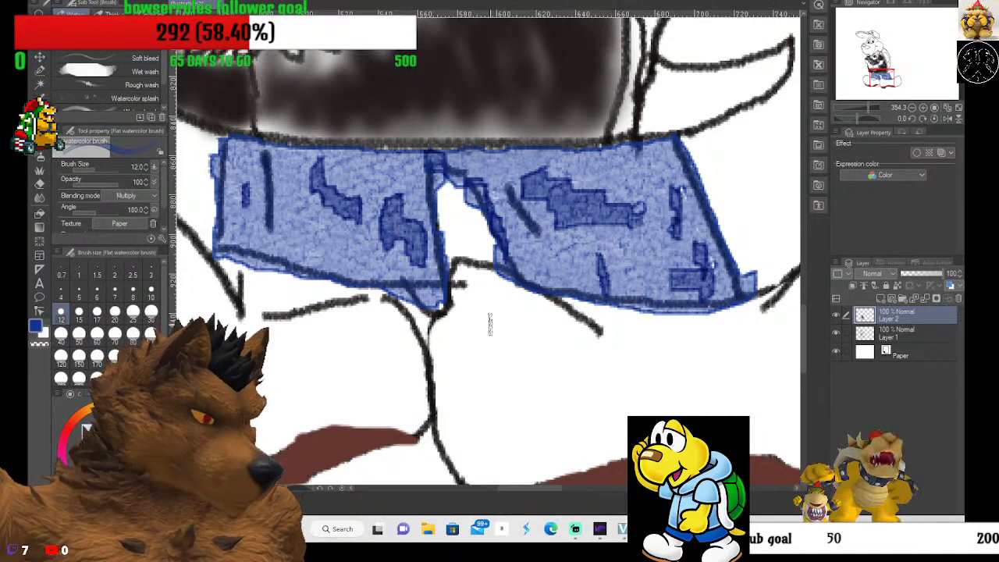
Pick a magenta colour, try a size 5 Mechanical pencil stroke on the blank canvas behind the shell and undo it.
scroll(572, 203, "down", 4)
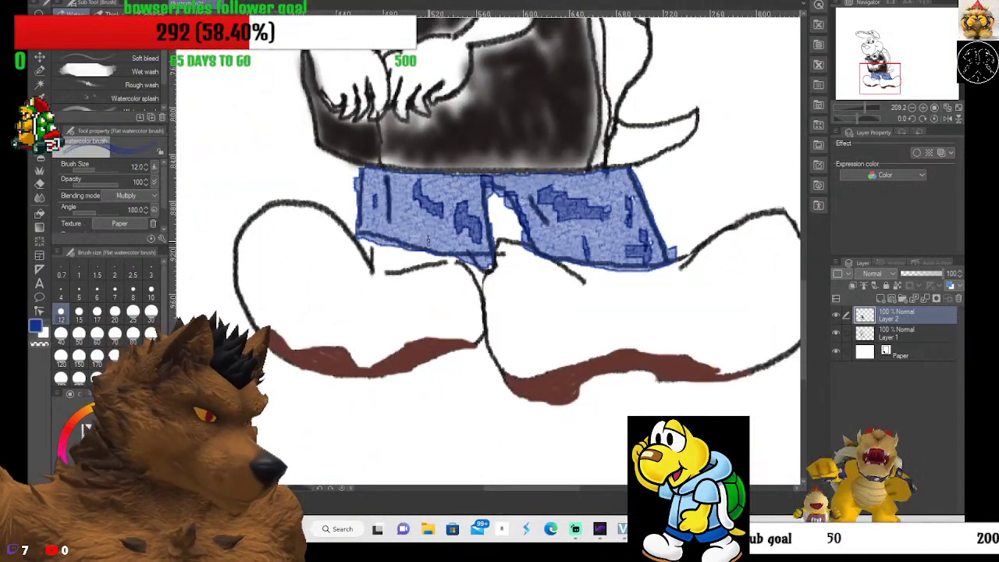
scroll(344, 227, "down", 1)
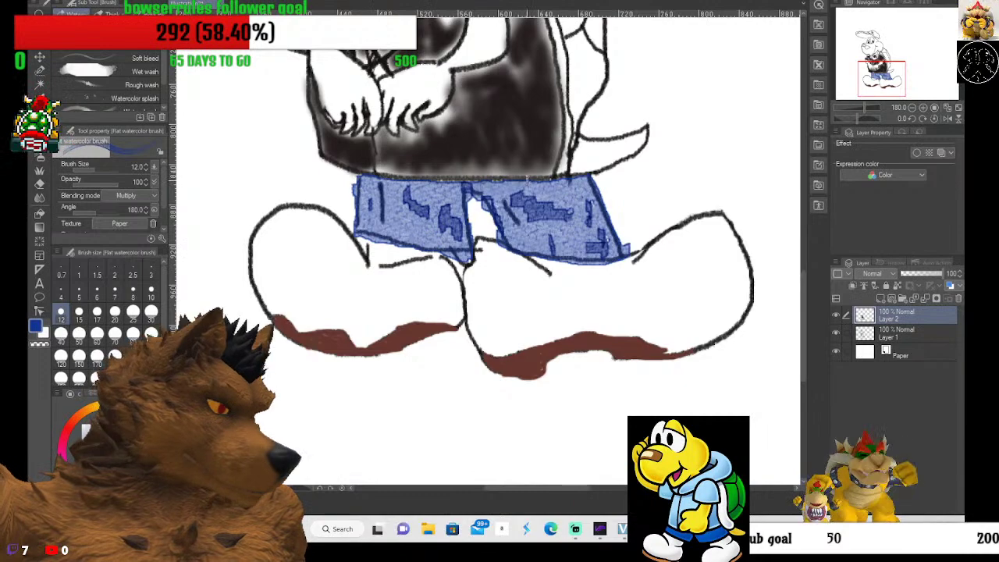
scroll(789, 294, "up", 10)
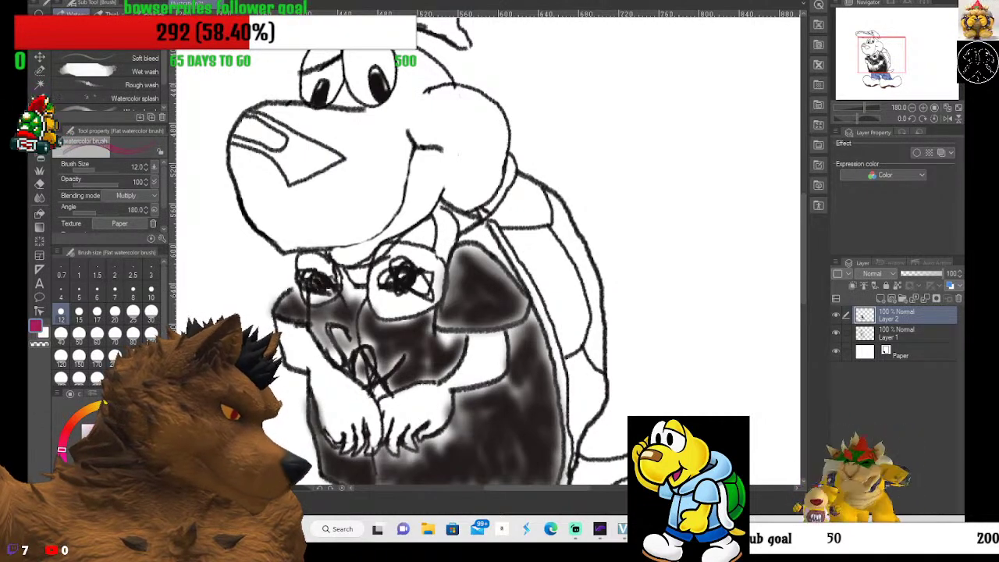
key("p")
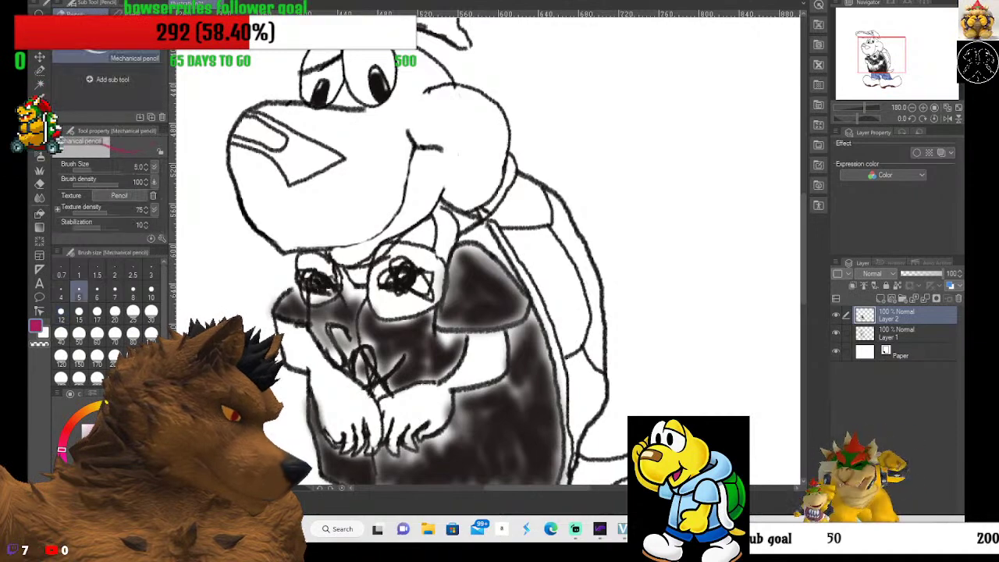
mouse_move(636, 112)
left_mouse_down()
mouse_move(678, 259)
mouse_move(633, 157)
mouse_move(671, 275)
mouse_move(649, 173)
mouse_move(735, 312)
left_mouse_up()
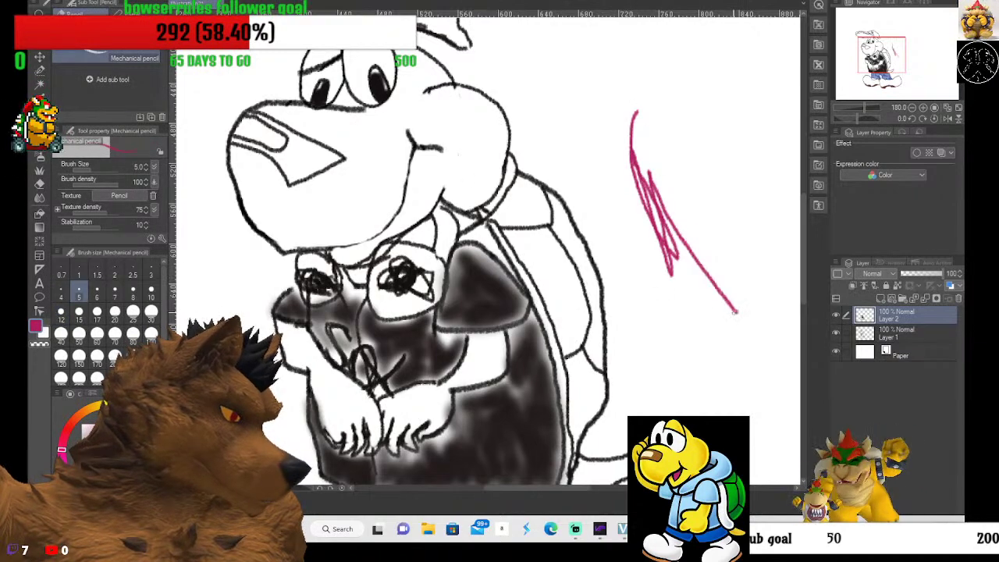
key("ctrl+z")
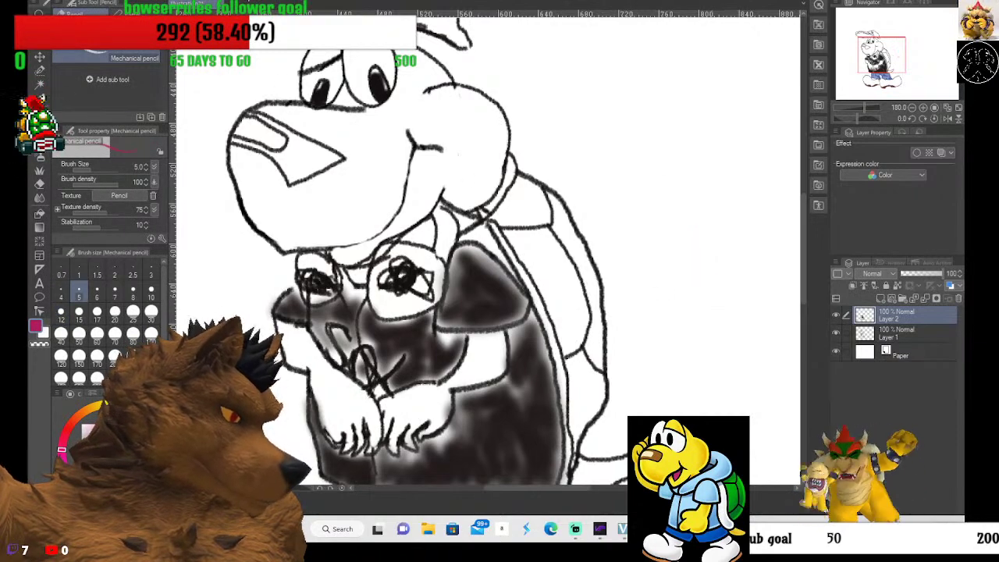
Test darker purple, maroon and magenta shades with the Mechanical pencil on the blank canvas, undoing each test stroke.
key("x")
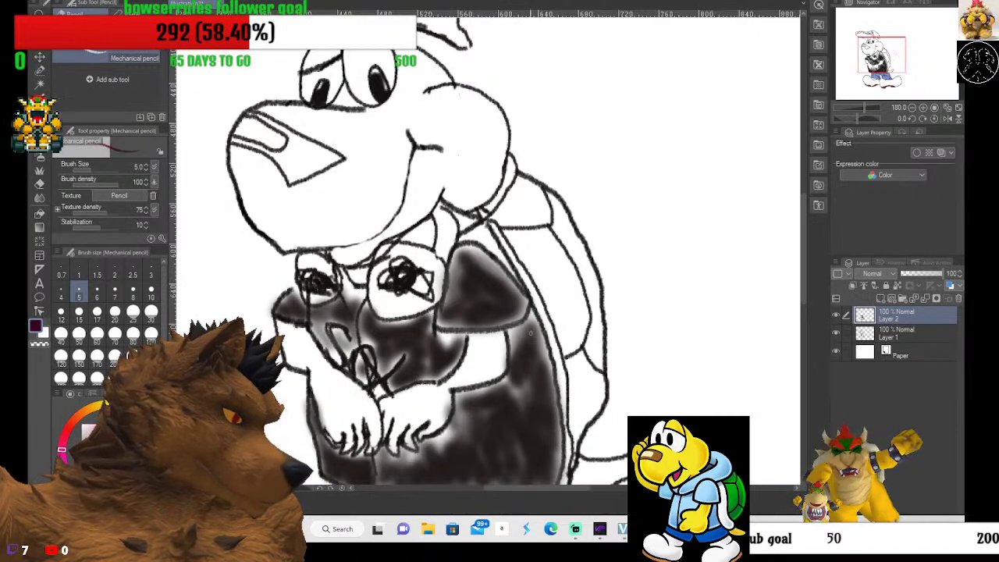
mouse_move(627, 201)
left_mouse_down()
mouse_move(672, 237)
mouse_move(659, 207)
mouse_move(708, 270)
left_mouse_up()
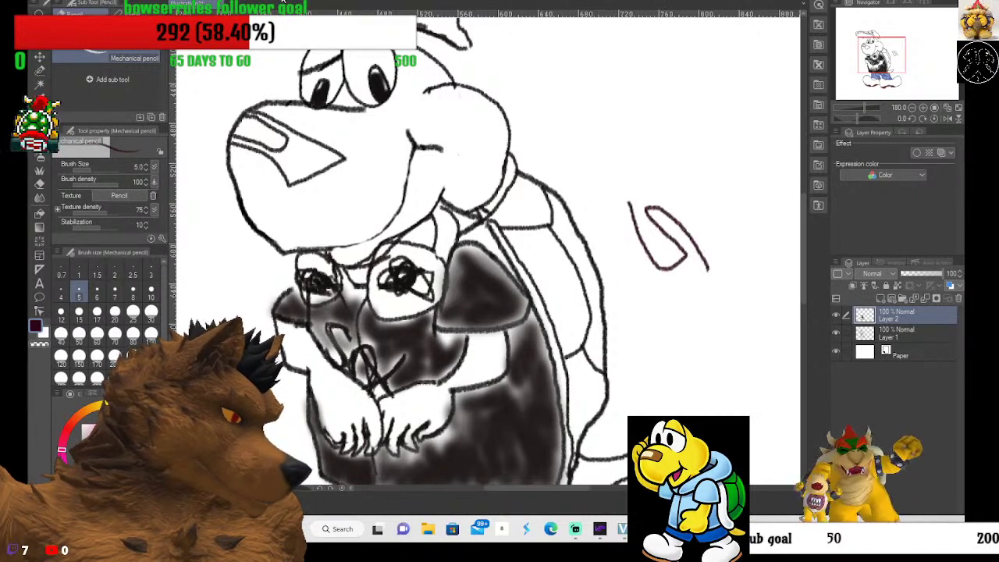
key("ctrl+z")
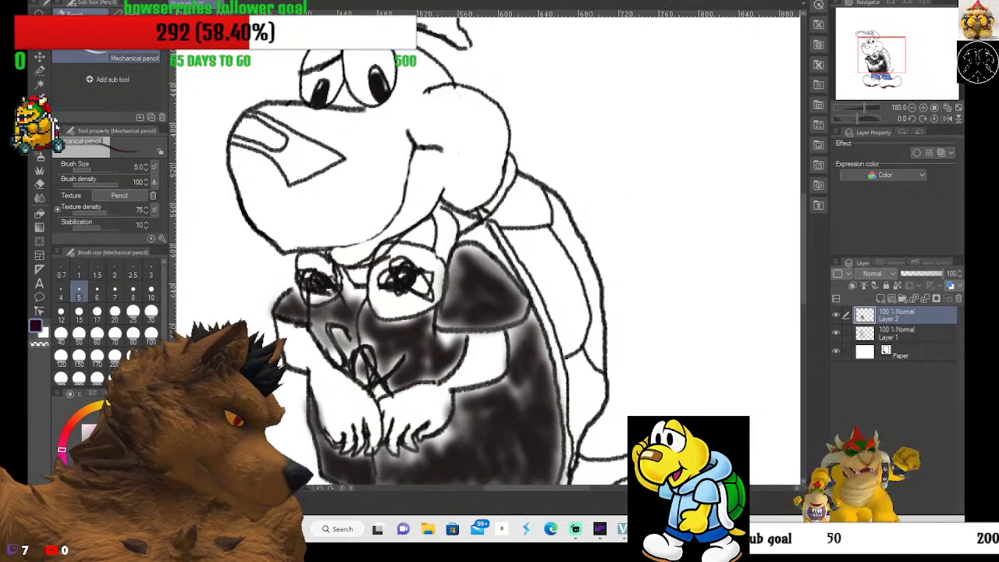
mouse_move(616, 184)
left_mouse_down()
mouse_move(667, 258)
mouse_move(683, 221)
mouse_move(717, 297)
left_mouse_up()
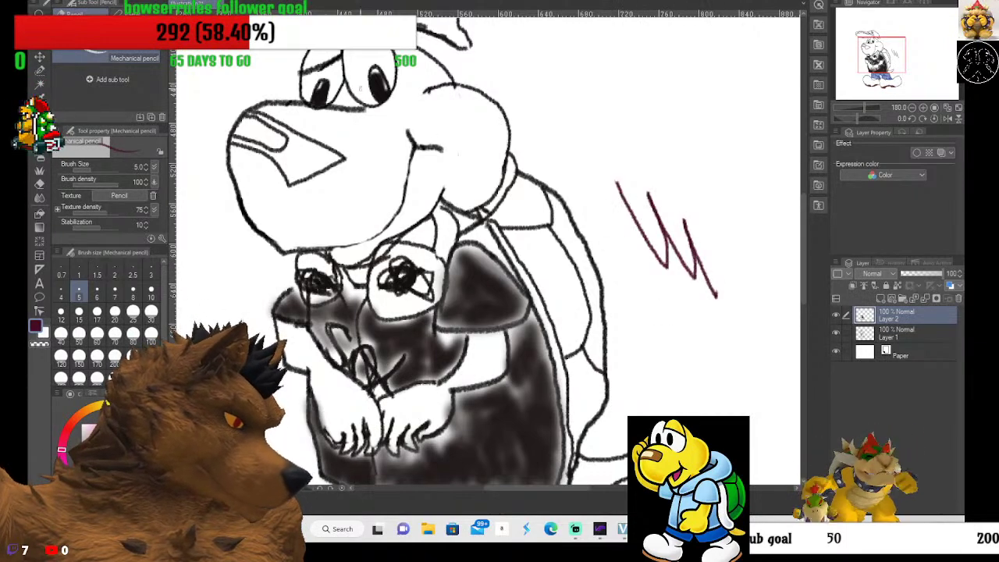
key("ctrl+z")
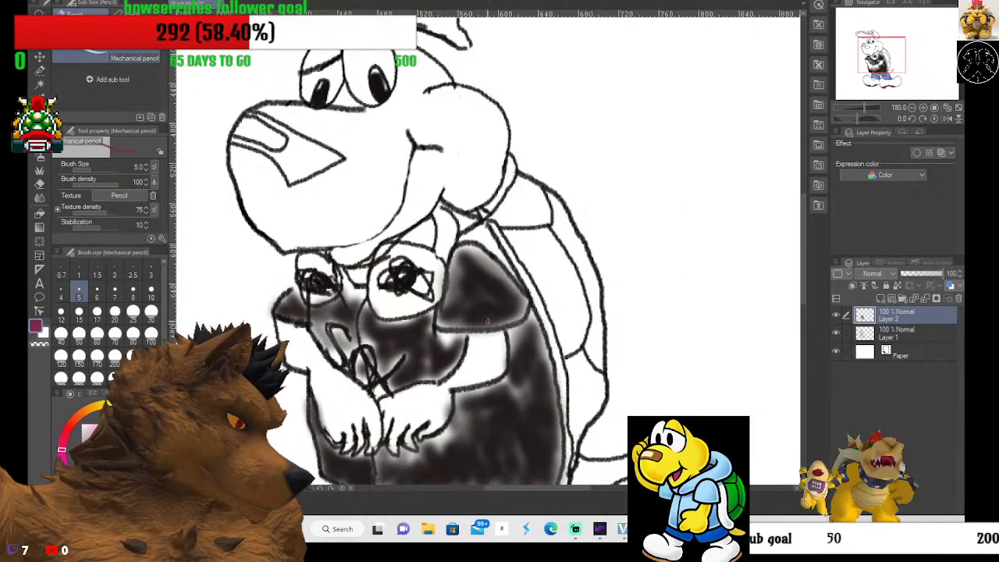
mouse_move(638, 186)
left_mouse_down()
mouse_move(661, 215)
mouse_move(722, 234)
mouse_move(735, 303)
left_mouse_up()
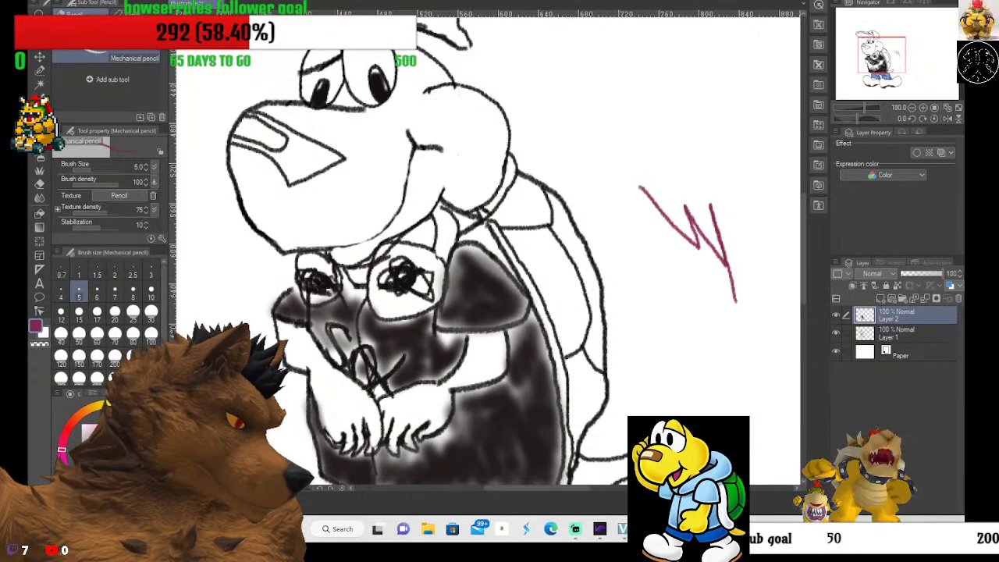
key("ctrl+z")
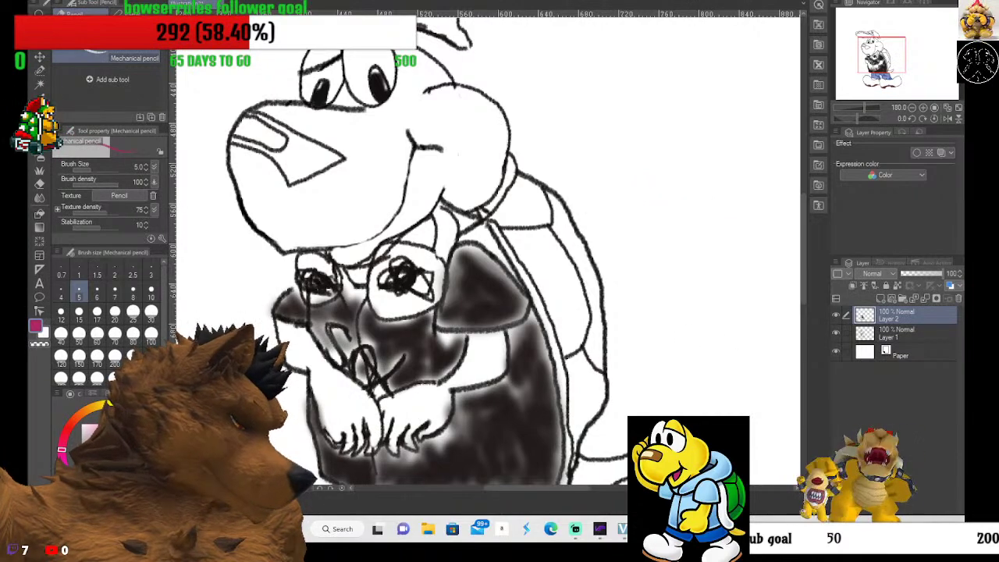
mouse_move(661, 283)
left_mouse_down()
mouse_move(708, 306)
mouse_move(736, 368)
left_mouse_up()
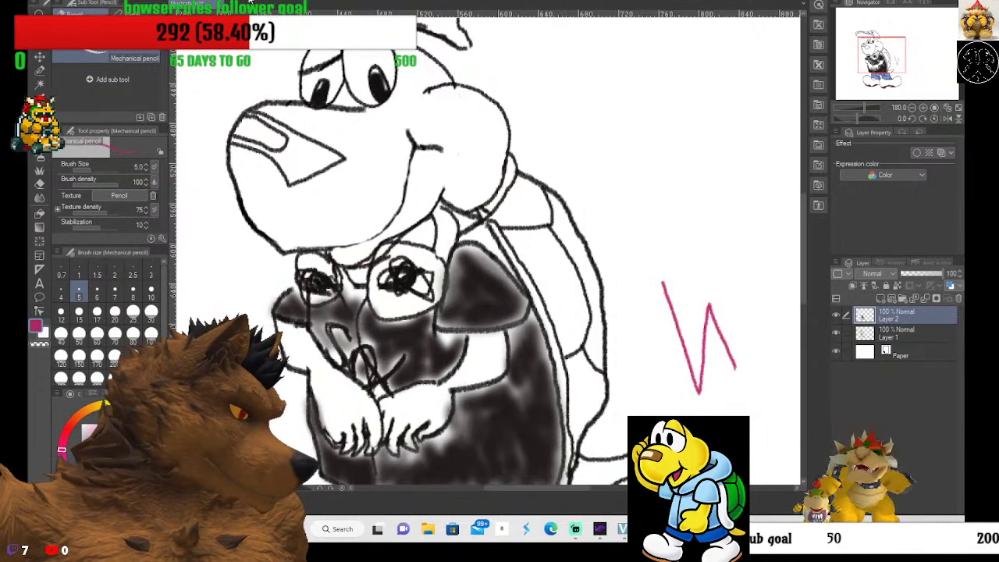
key("ctrl+z")
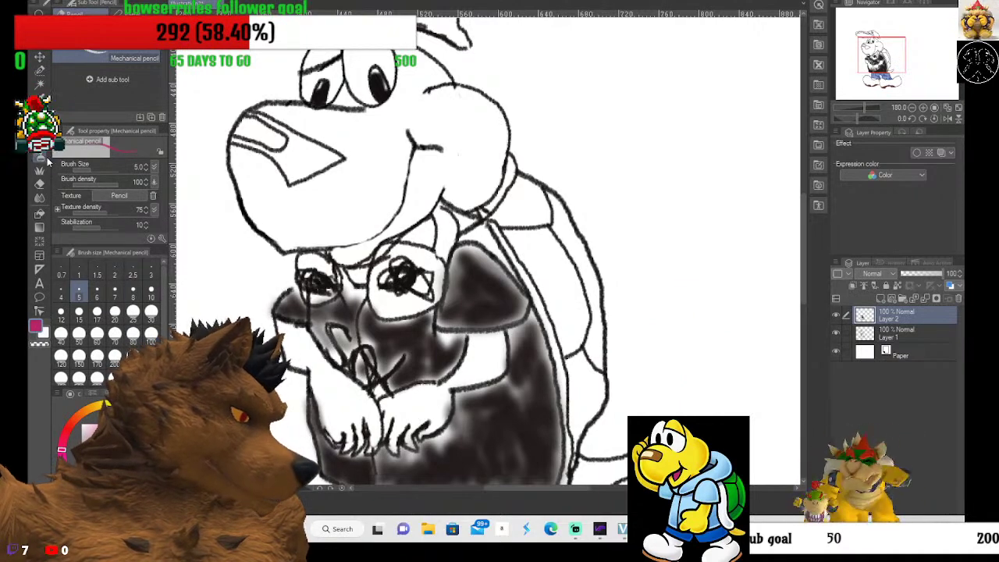
Try the Wet wash and Rough wash brushes in magenta on the blank canvas and undo both test strokes.
key("b")
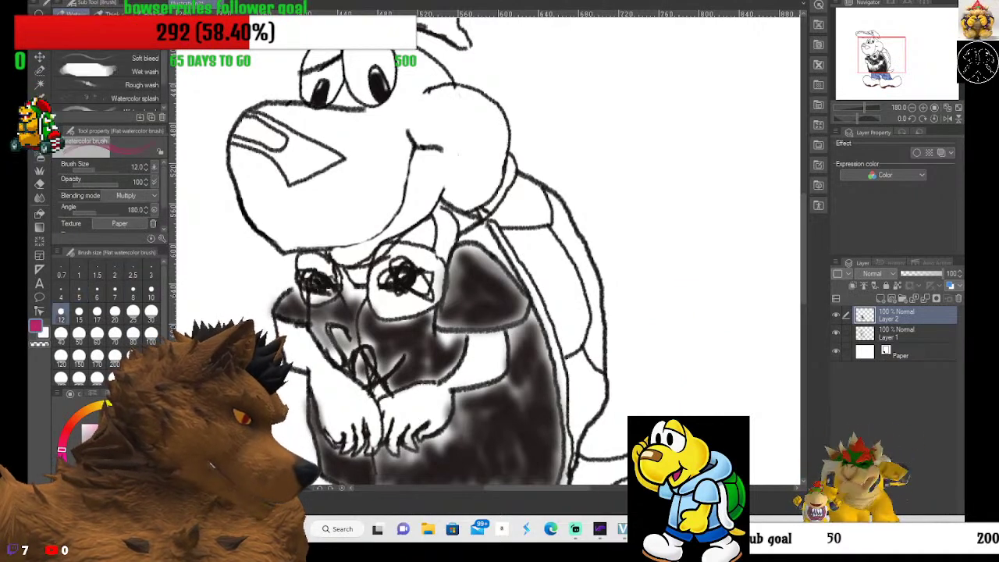
left_click(123, 69)
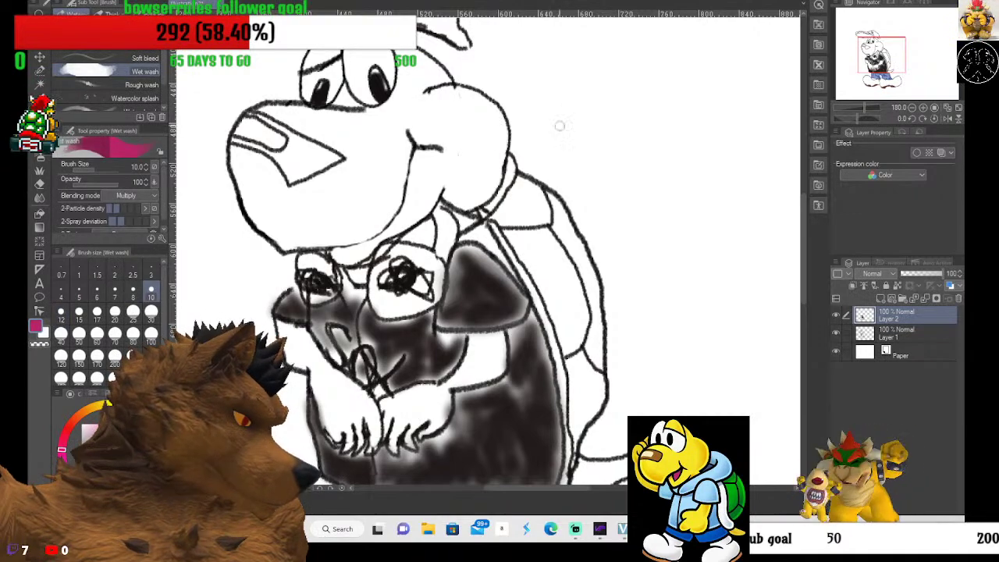
left_click_drag(564, 117, 781, 184)
key("ctrl+z")
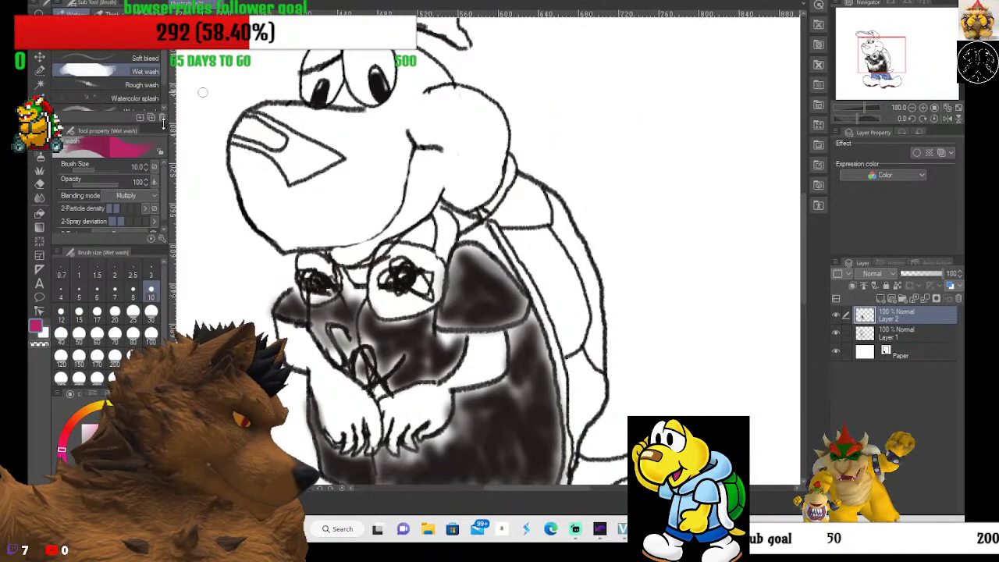
left_click(134, 85)
left_click_drag(636, 134, 795, 254)
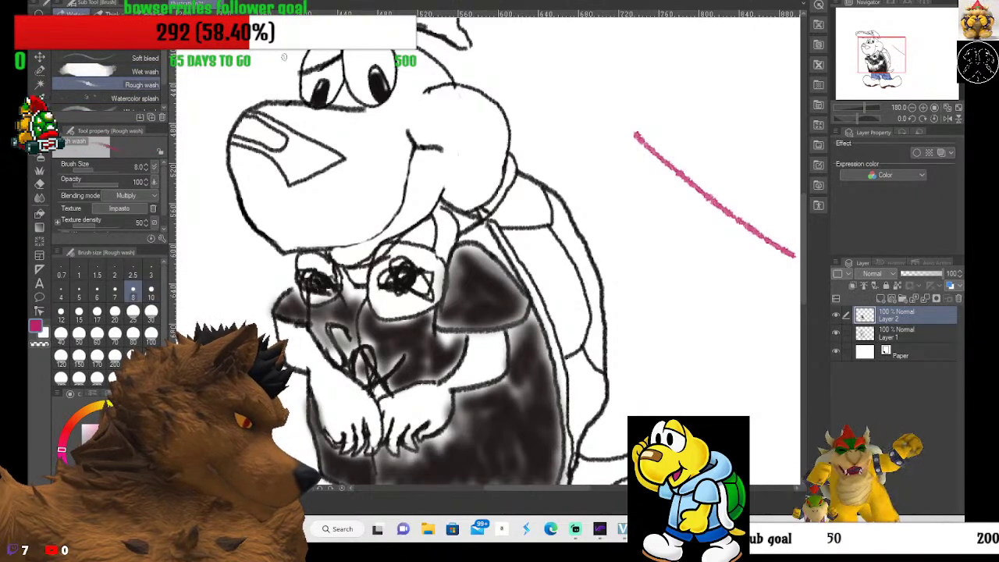
key("ctrl+z")
Switch to the Soft bleed brush, try a magenta stroke on the blank canvas behind the shell and undo it.
left_click(133, 59)
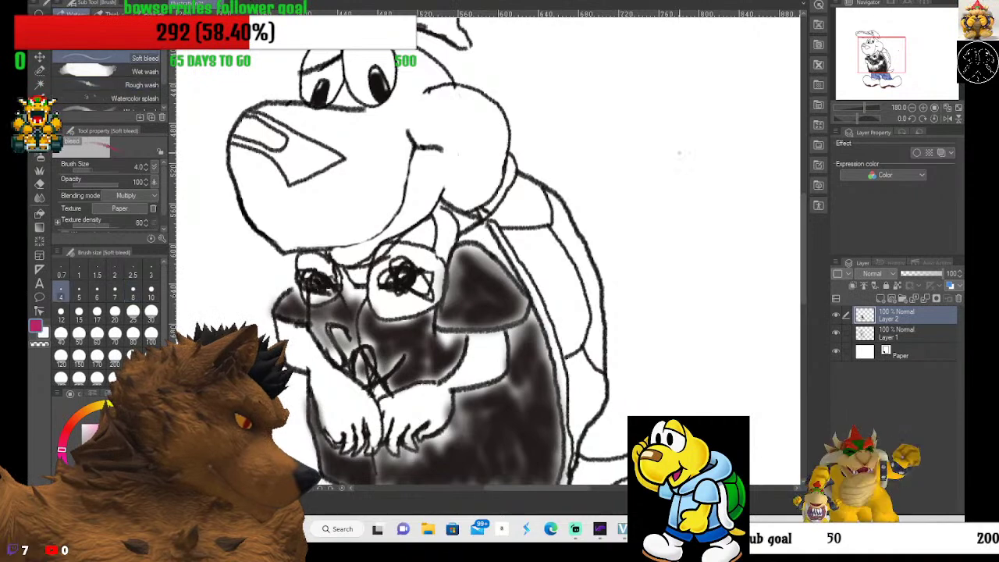
mouse_move(660, 114)
left_mouse_down()
mouse_move(737, 211)
mouse_move(742, 238)
left_mouse_up()
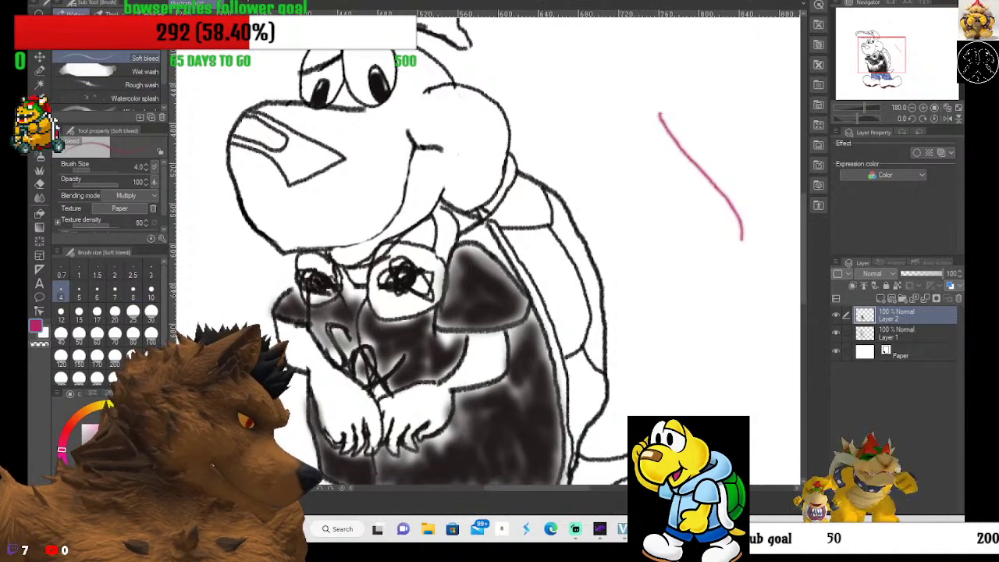
key("ctrl+z")
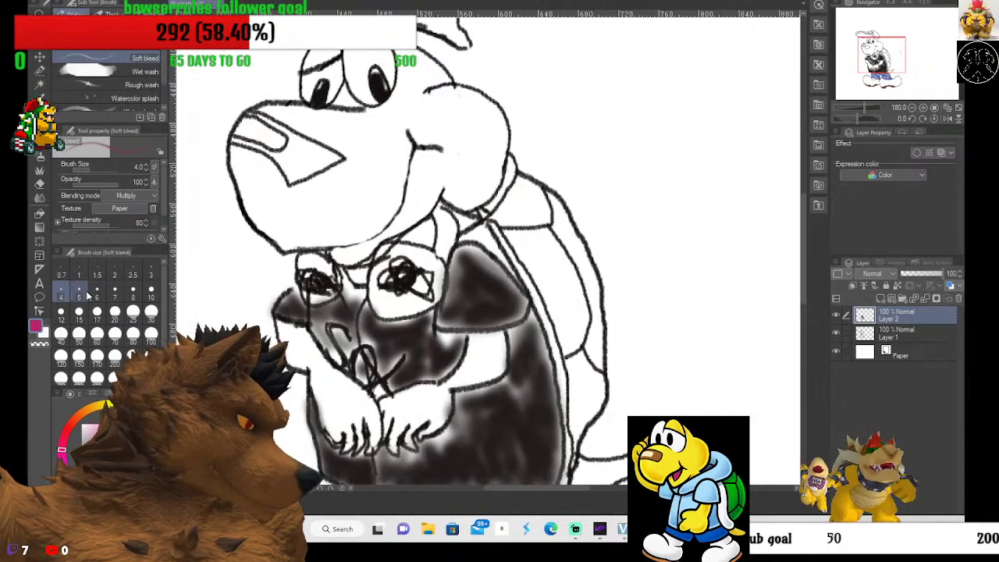
Fill the small strap between the cheek and the jacket's shoulder with magenta using the Soft bleed brush at size 7.
left_click(115, 293)
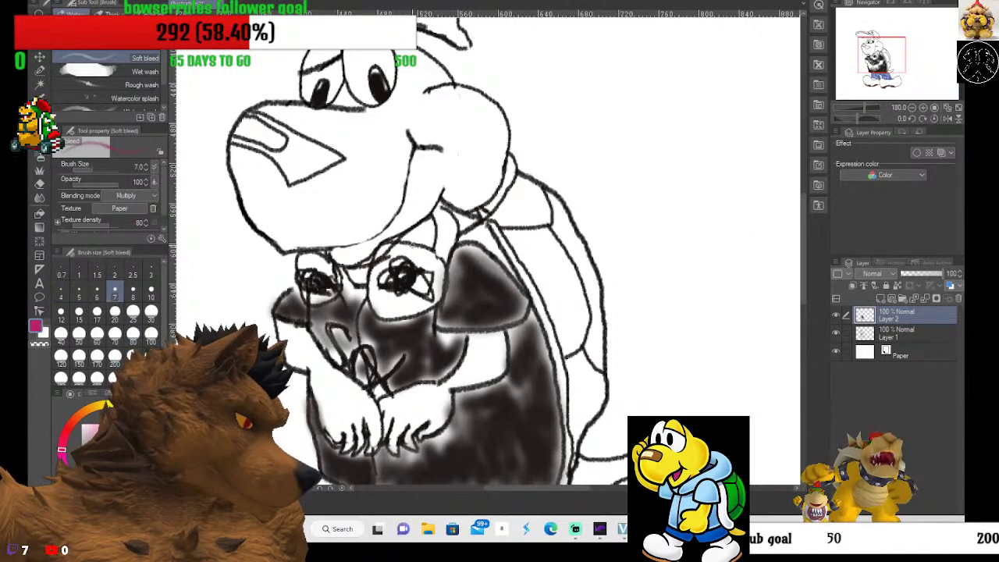
scroll(439, 252, "up", 6)
mouse_move(417, 258)
left_mouse_down()
mouse_move(462, 245)
mouse_move(431, 265)
mouse_move(451, 275)
left_mouse_up()
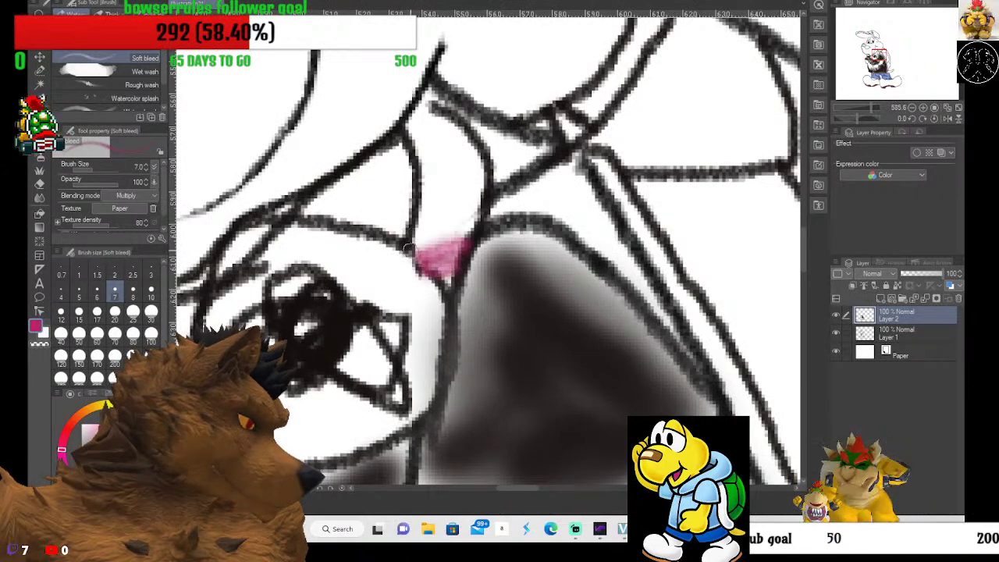
mouse_move(408, 248)
left_mouse_down()
mouse_move(467, 234)
mouse_move(407, 245)
mouse_move(468, 227)
mouse_move(438, 231)
mouse_move(468, 213)
mouse_move(425, 226)
mouse_move(474, 199)
mouse_move(437, 216)
mouse_move(460, 192)
mouse_move(428, 203)
mouse_move(450, 179)
left_mouse_up()
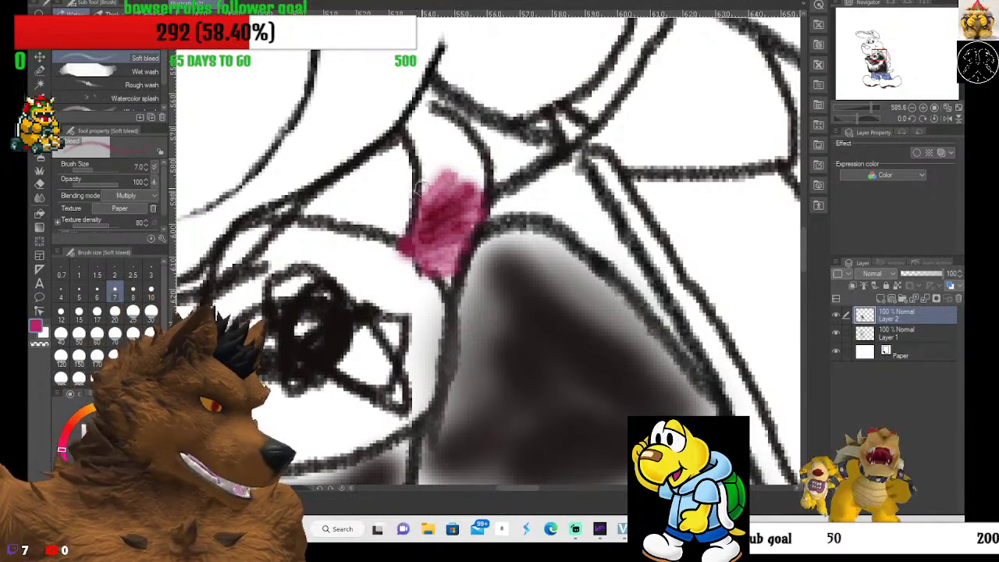
mouse_move(449, 180)
left_mouse_down()
mouse_move(479, 165)
mouse_move(465, 185)
mouse_move(480, 168)
mouse_move(451, 185)
mouse_move(460, 159)
mouse_move(432, 168)
mouse_move(464, 152)
mouse_move(432, 171)
mouse_move(461, 151)
mouse_move(434, 171)
mouse_move(454, 147)
mouse_move(426, 164)
mouse_move(462, 135)
mouse_move(433, 159)
mouse_move(458, 138)
mouse_move(420, 153)
mouse_move(445, 134)
mouse_move(430, 144)
mouse_move(438, 130)
mouse_move(413, 138)
mouse_move(438, 107)
mouse_move(419, 115)
mouse_move(455, 117)
mouse_move(430, 113)
mouse_move(473, 137)
mouse_move(462, 119)
mouse_move(485, 196)
mouse_move(482, 159)
mouse_move(461, 266)
mouse_move(450, 203)
mouse_move(414, 160)
mouse_move(413, 228)
mouse_move(412, 169)
mouse_move(396, 235)
mouse_move(411, 209)
mouse_move(424, 244)
mouse_move(415, 227)
mouse_move(435, 213)
mouse_move(452, 255)
mouse_move(395, 207)
mouse_move(440, 254)
mouse_move(399, 188)
mouse_move(453, 274)
mouse_move(408, 188)
mouse_move(446, 249)
mouse_move(414, 168)
mouse_move(463, 258)
mouse_move(425, 169)
mouse_move(450, 208)
mouse_move(438, 221)
mouse_move(427, 157)
mouse_move(473, 235)
mouse_move(425, 150)
mouse_move(452, 164)
mouse_move(445, 131)
left_mouse_up()
scroll(445, 131, "down", 3)
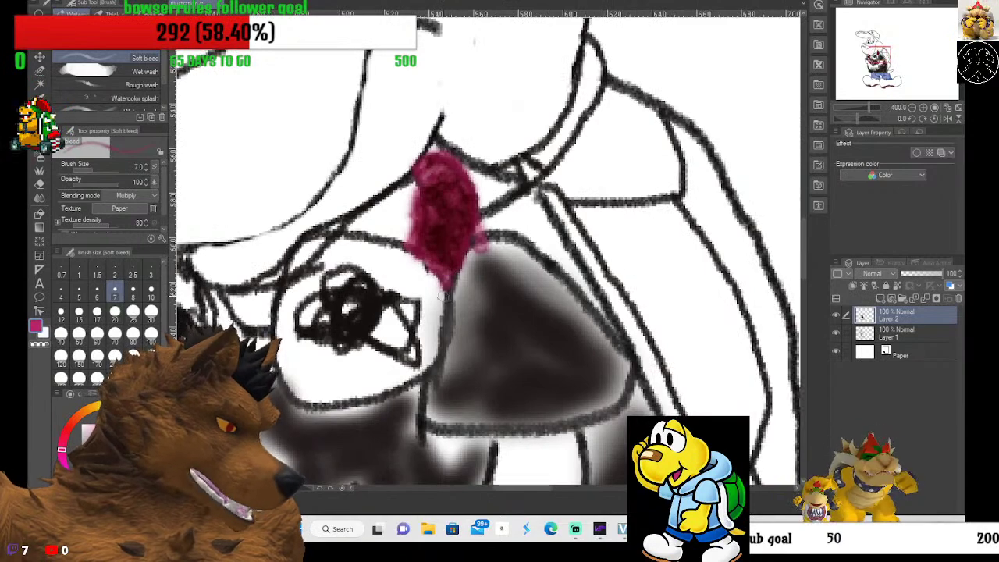
mouse_move(473, 249)
left_mouse_down()
mouse_move(456, 277)
mouse_move(466, 251)
left_mouse_up()
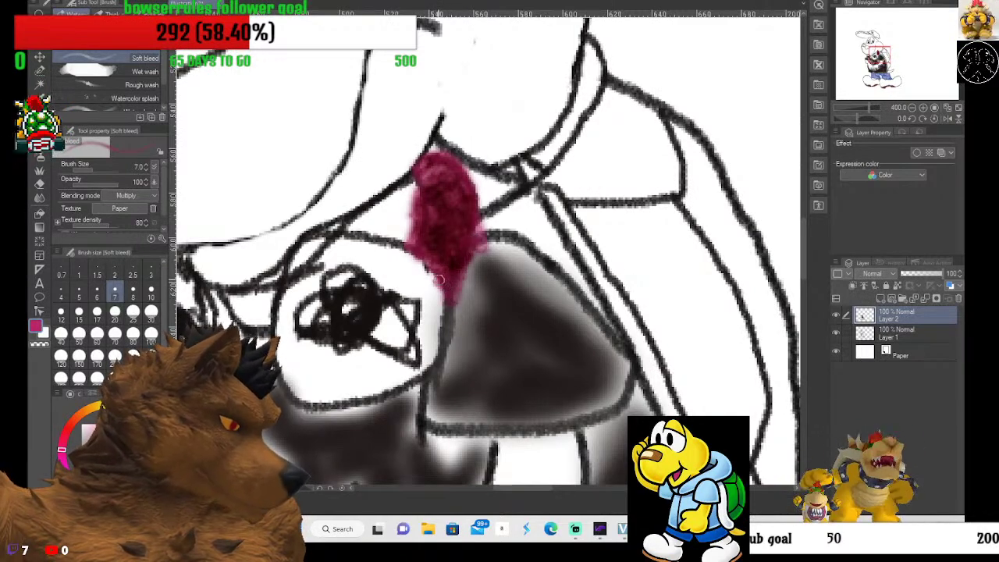
scroll(434, 270, "down", 2)
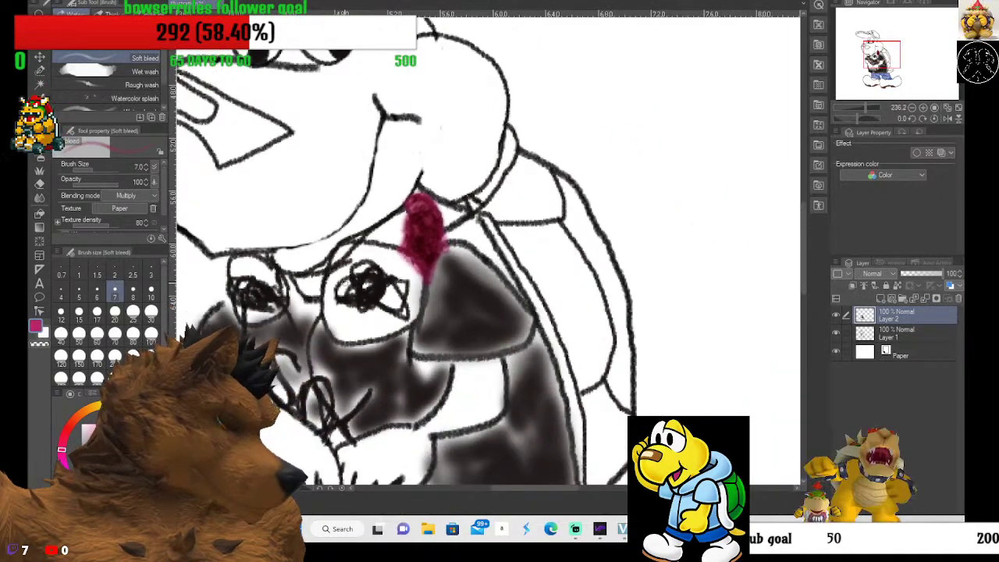
scroll(389, 261, "up", 2)
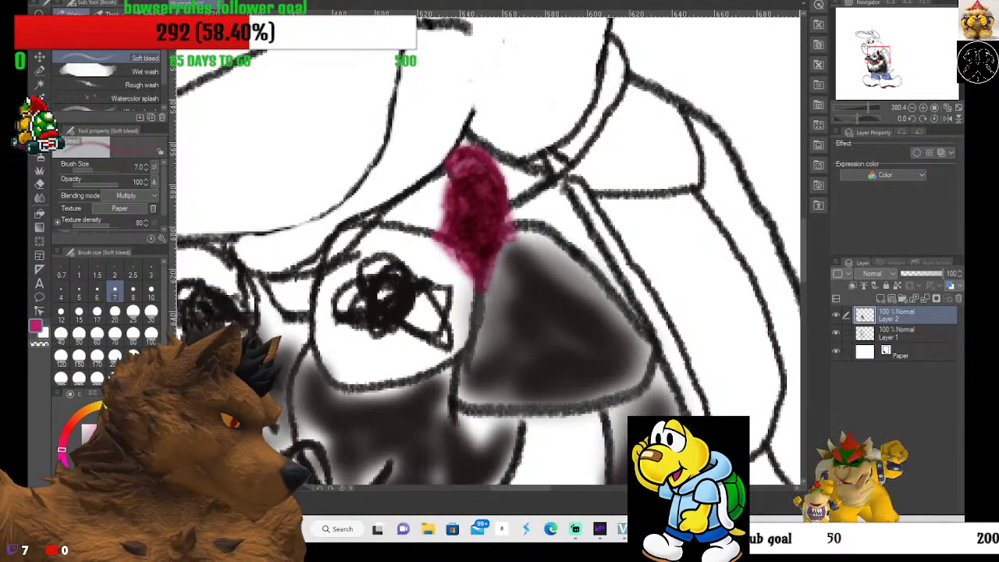
Paint green, teal and brown zigzags around the upper edge of the larger eye-like ball on the jacket with Soft bleed at size 5.
key("x")
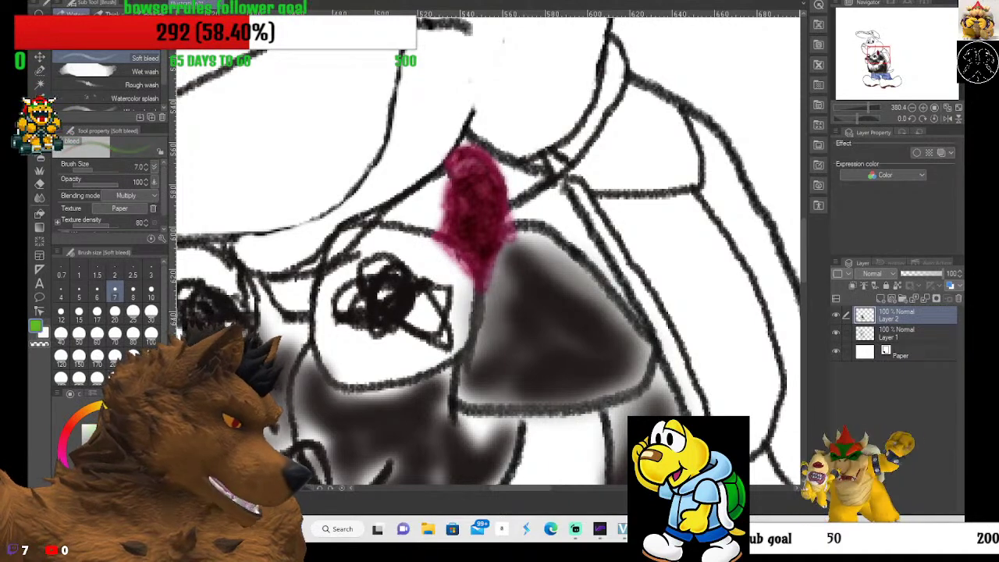
left_click(79, 292)
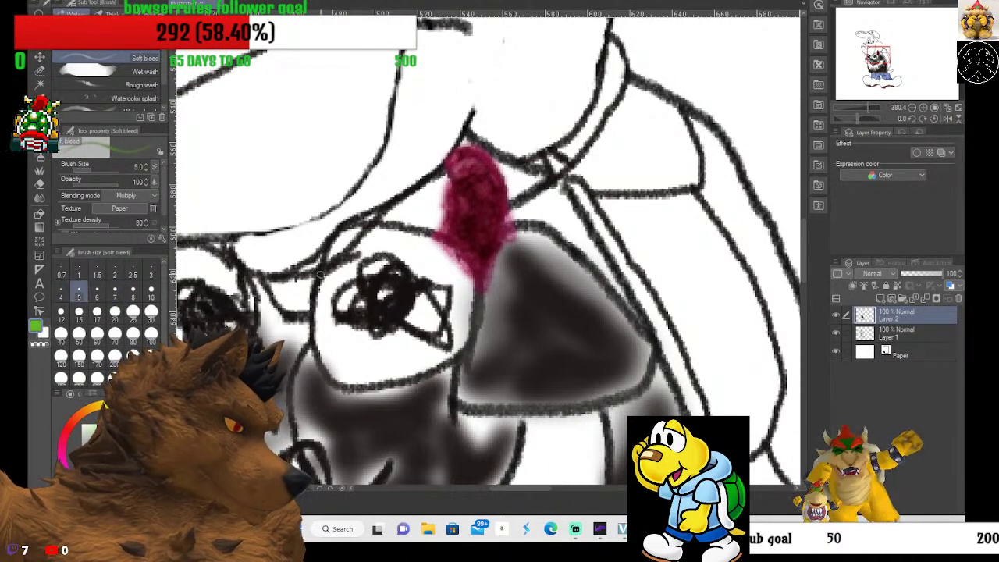
mouse_move(370, 254)
left_mouse_down()
mouse_move(433, 240)
mouse_move(426, 283)
left_mouse_up()
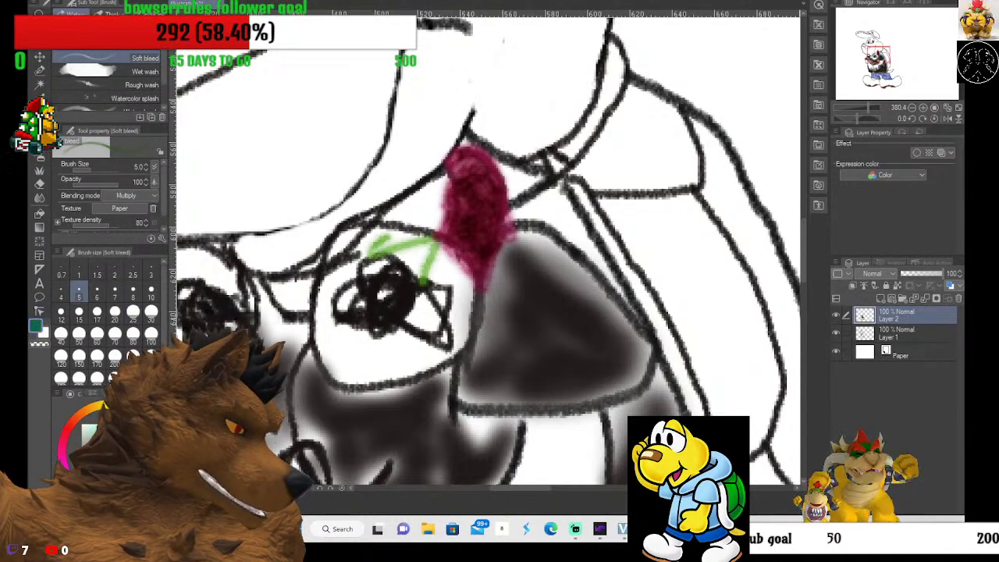
mouse_move(390, 242)
left_mouse_down()
mouse_move(448, 285)
mouse_move(452, 304)
left_mouse_up()
left_click(84, 413)
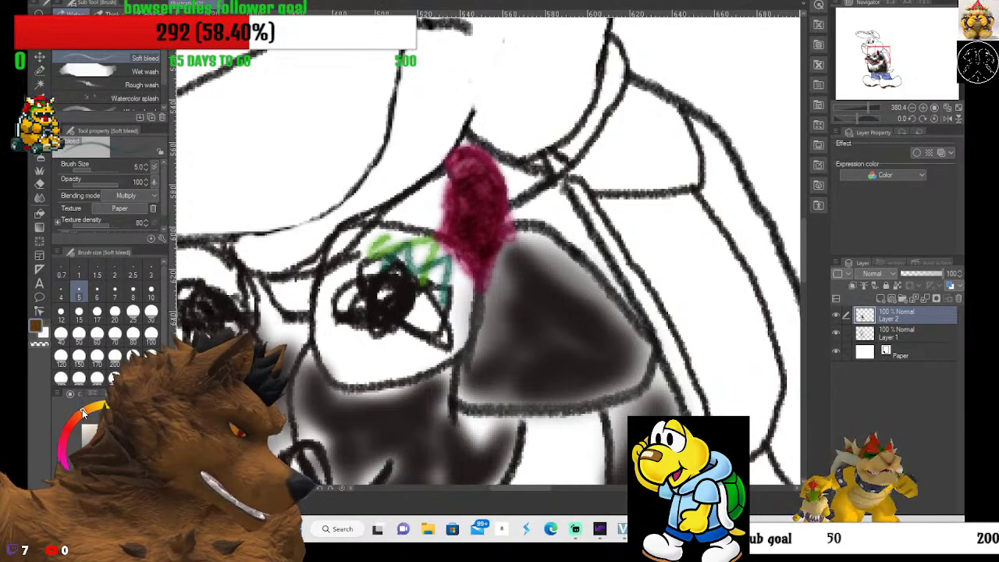
mouse_move(359, 265)
left_mouse_down()
mouse_move(386, 238)
mouse_move(437, 293)
mouse_move(459, 336)
left_mouse_up()
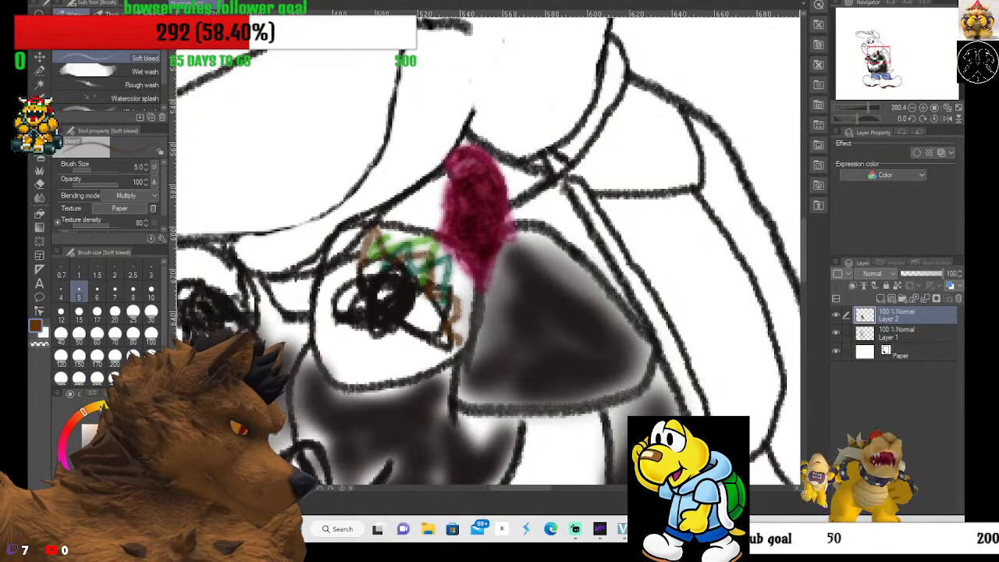
Add yellow, pale yellow and light purple zigzags around the lower and outer edges of the larger ball.
left_click(84, 414)
left_click(88, 421)
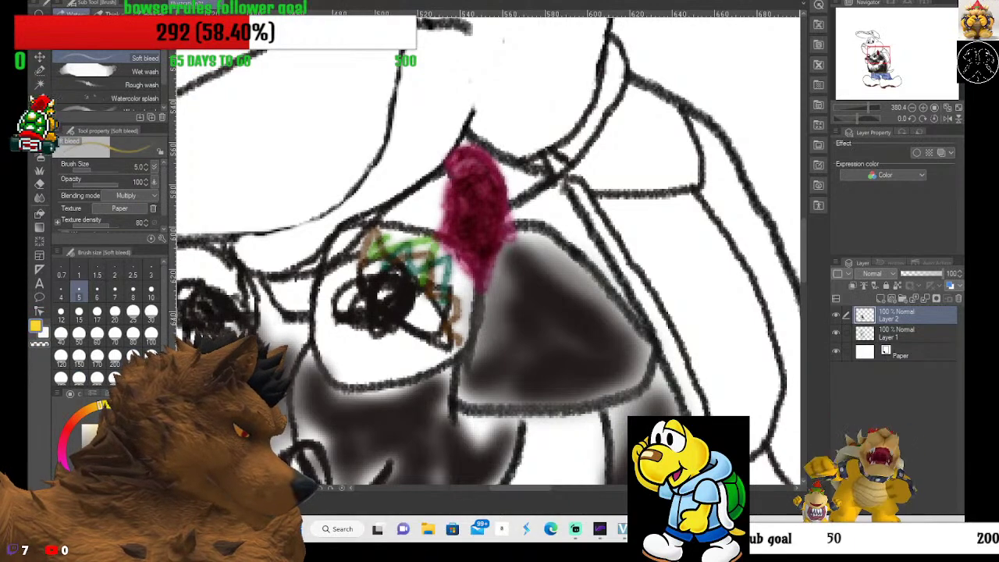
mouse_move(371, 278)
left_mouse_down()
mouse_move(465, 356)
mouse_move(411, 350)
mouse_move(381, 368)
left_mouse_up()
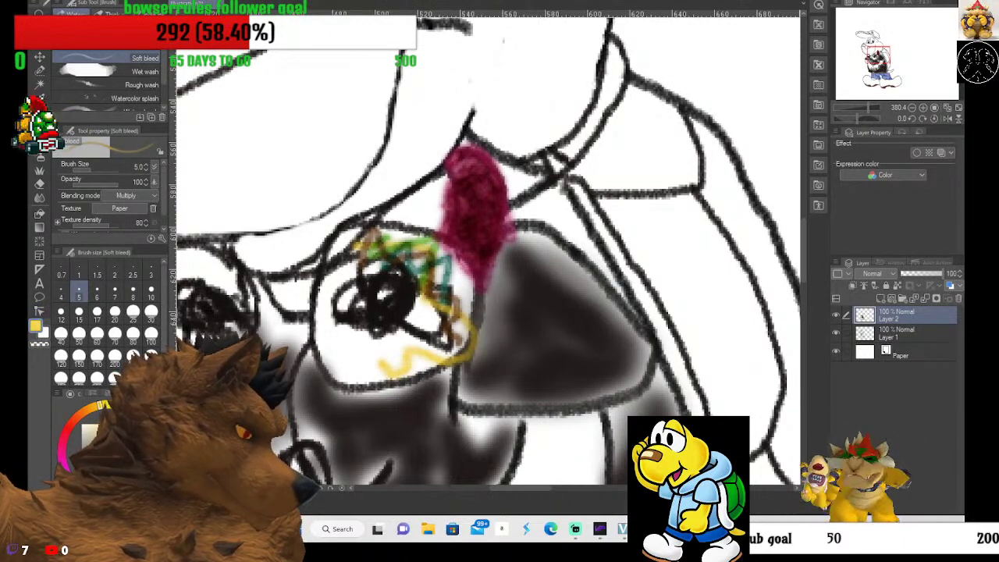
mouse_move(351, 266)
left_mouse_down()
mouse_move(383, 323)
mouse_move(352, 353)
mouse_move(422, 363)
left_mouse_up()
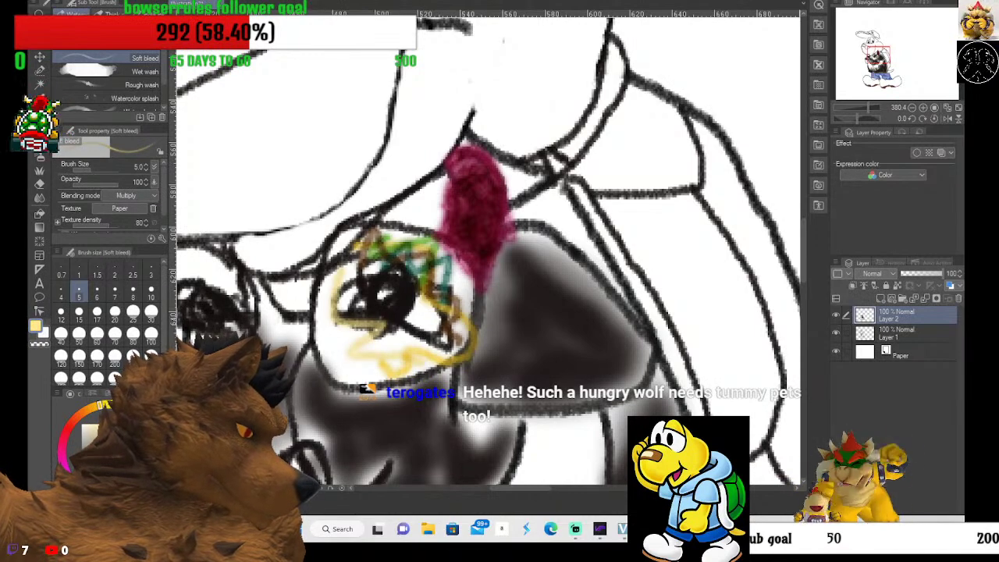
mouse_move(341, 262)
left_mouse_down()
mouse_move(322, 311)
mouse_move(346, 357)
mouse_move(408, 361)
left_mouse_up()
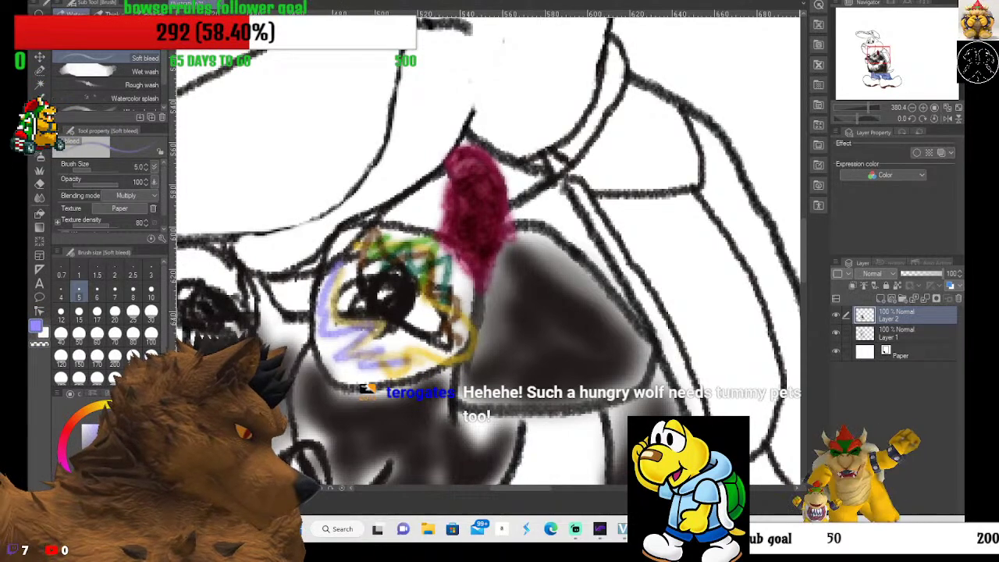
left_click_drag(326, 336, 370, 358)
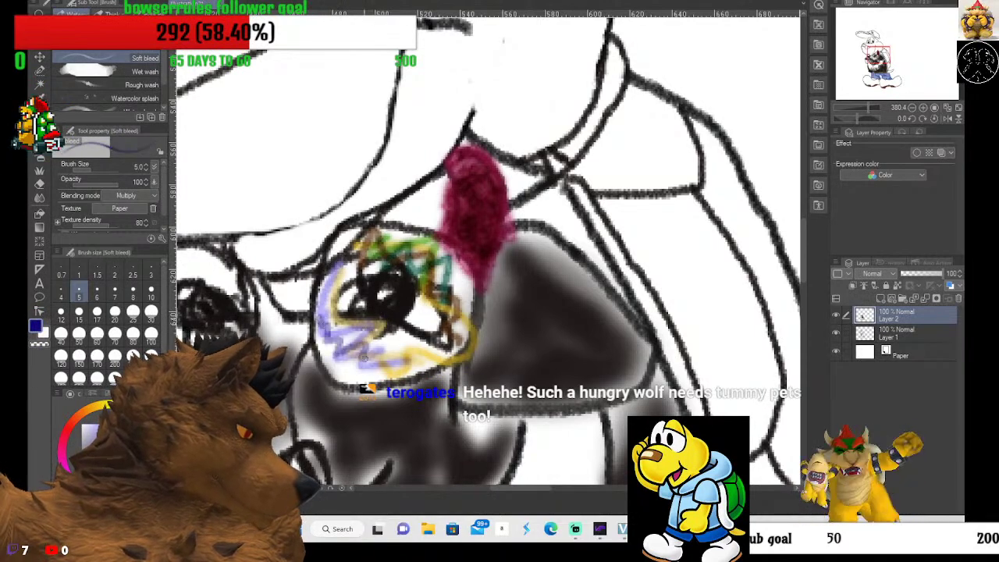
Layer dark blue zigzags over the light purple and along the lower edge of the larger ball.
left_click_drag(326, 317, 406, 367)
mouse_move(343, 250)
left_mouse_down()
mouse_move(350, 347)
mouse_move(415, 351)
left_mouse_up()
left_click_drag(332, 253, 375, 360)
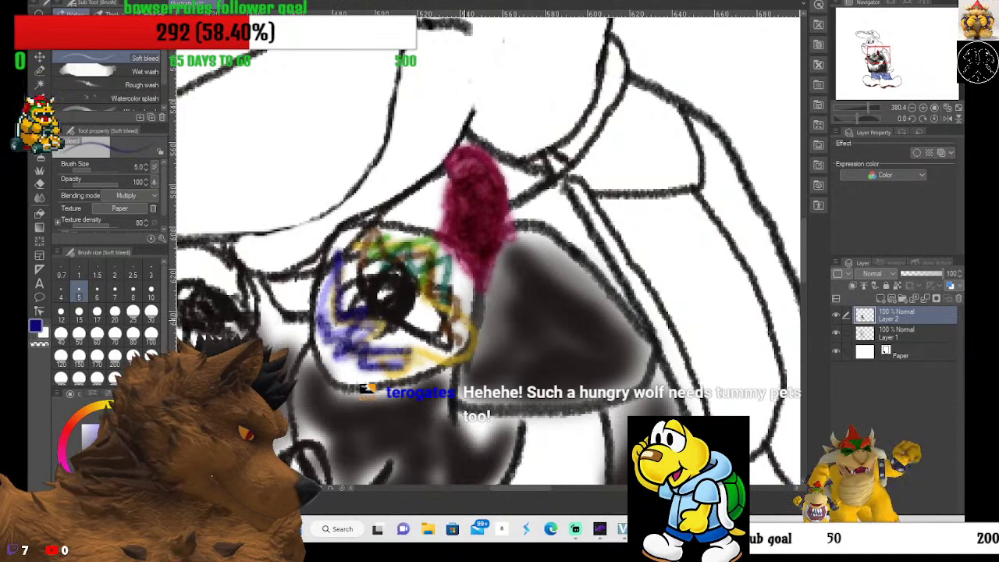
left_click_drag(407, 320, 467, 351)
mouse_move(363, 349)
left_mouse_down()
mouse_move(412, 376)
mouse_move(371, 379)
left_mouse_up()
left_click_drag(348, 380, 468, 316)
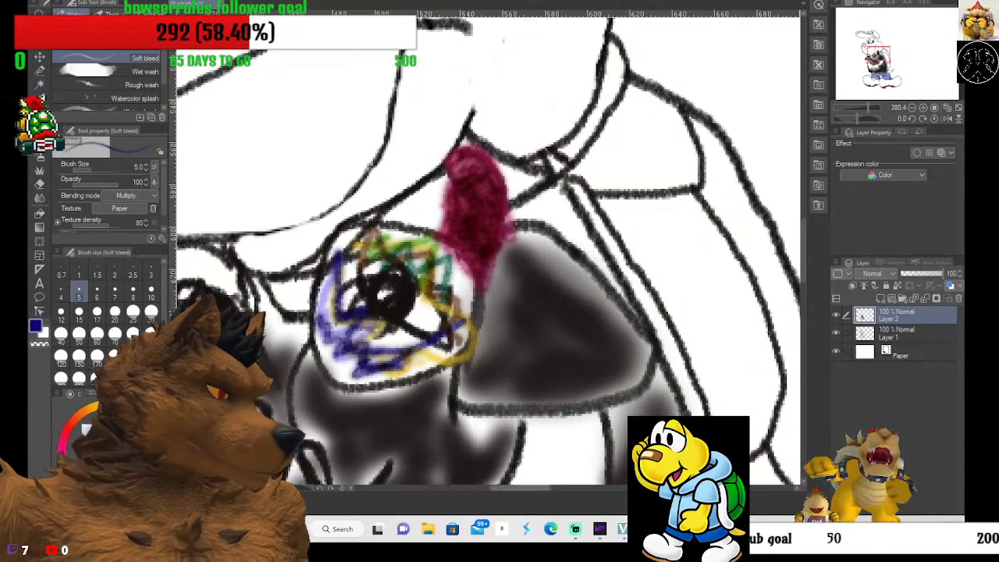
Colour the smaller eye-like ball under the chin with olive, green and light purple zigzag strokes.
mouse_move(523, 490)
left_mouse_down()
mouse_move(489, 490)
mouse_move(498, 490)
left_mouse_up()
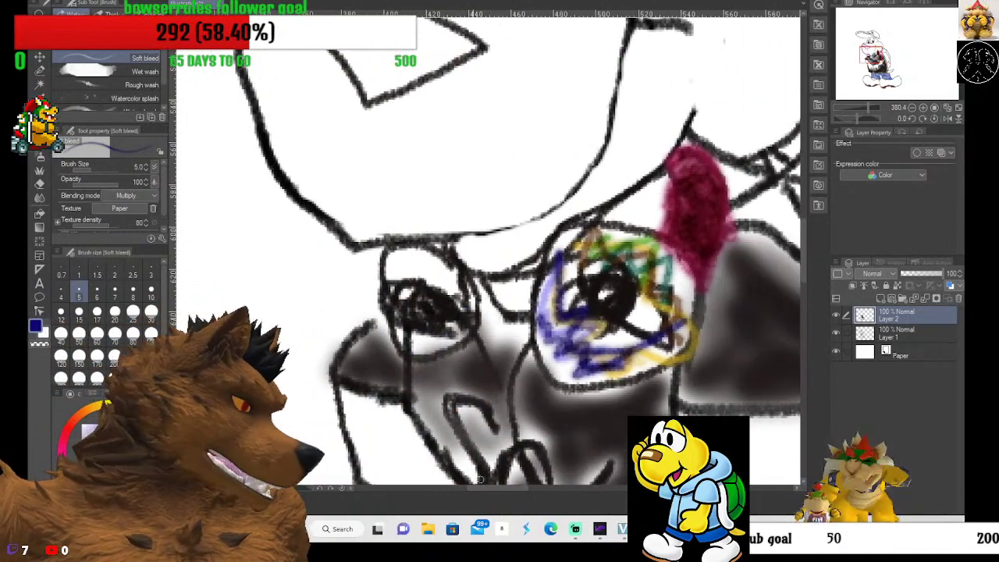
left_click(90, 429)
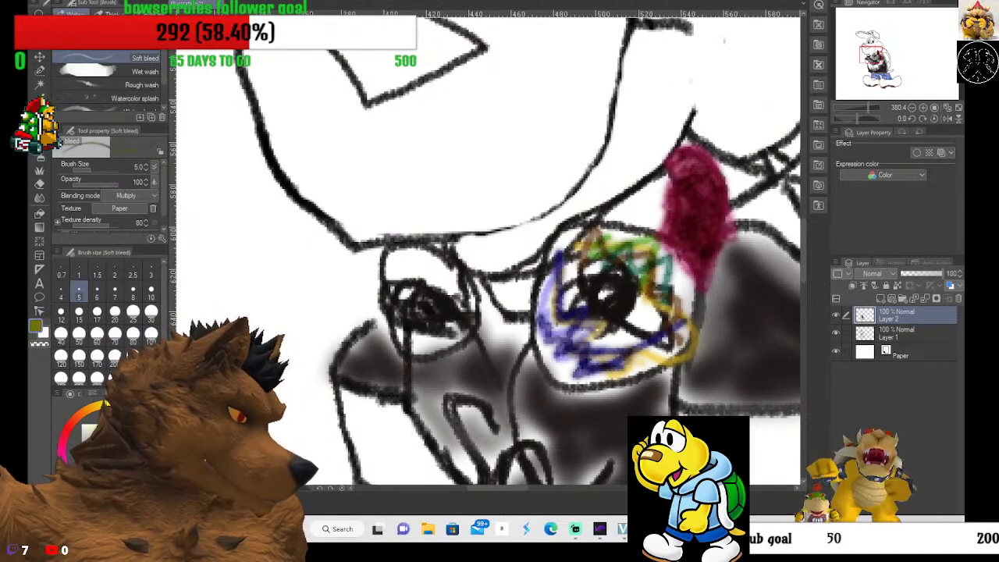
mouse_move(428, 278)
left_mouse_down()
mouse_move(399, 253)
mouse_move(459, 304)
mouse_move(437, 336)
mouse_move(398, 351)
mouse_move(456, 344)
left_mouse_up()
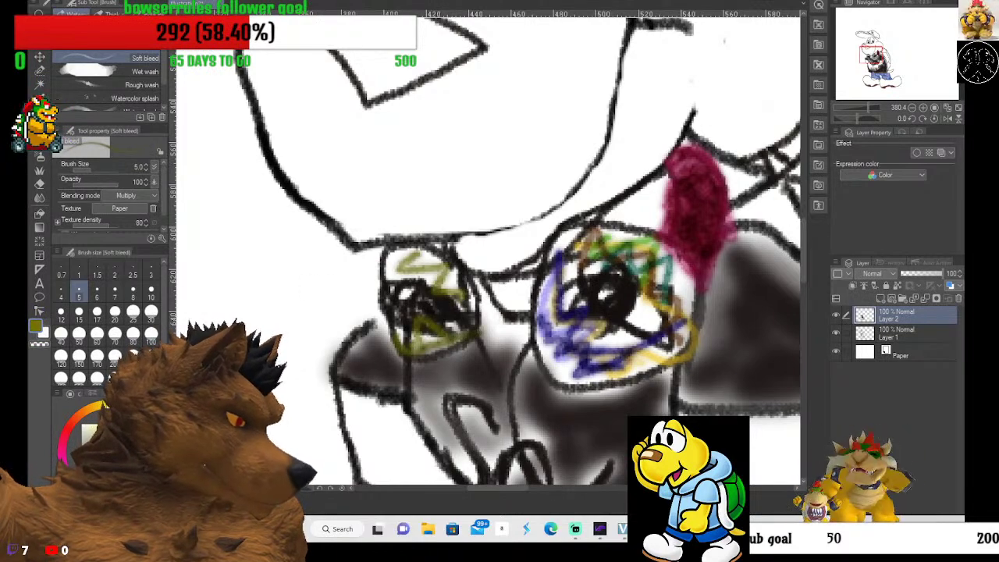
mouse_move(400, 261)
left_mouse_down()
mouse_move(377, 275)
mouse_move(429, 285)
mouse_move(471, 278)
mouse_move(422, 308)
mouse_move(425, 335)
mouse_move(406, 345)
left_mouse_up()
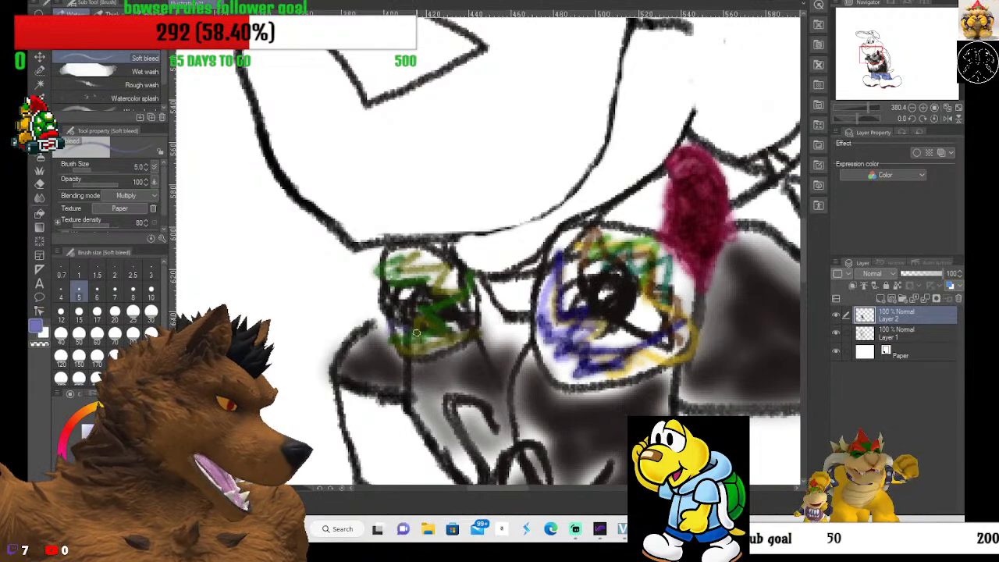
left_click_drag(427, 331, 384, 326)
mouse_move(454, 283)
left_mouse_down()
mouse_move(435, 267)
mouse_move(378, 269)
left_mouse_up()
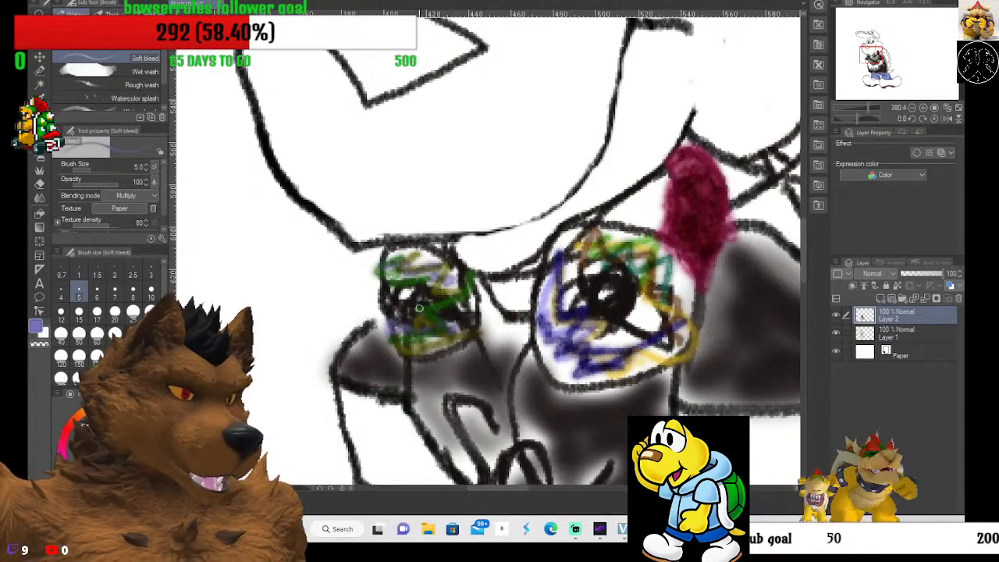
scroll(335, 234, "down", 2)
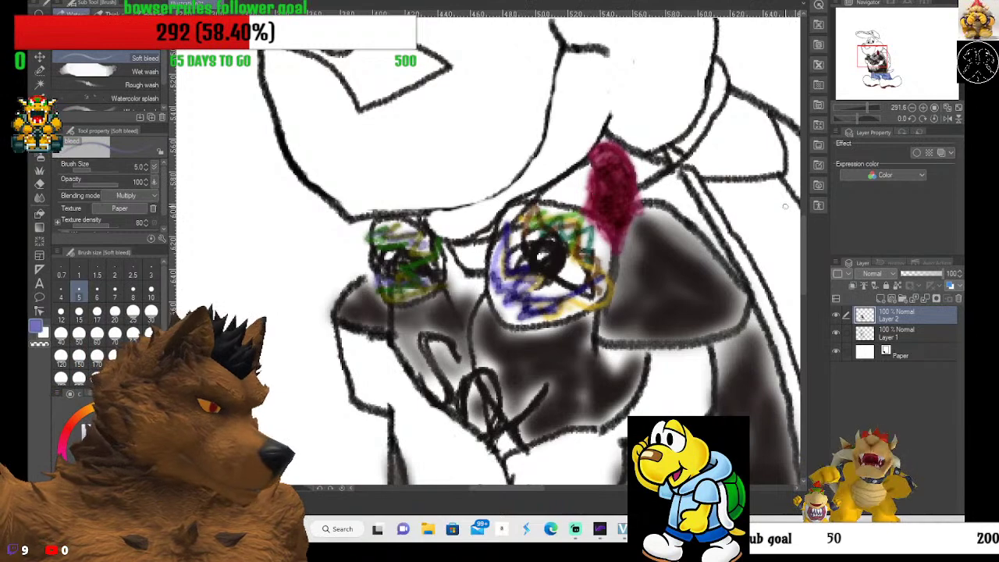
scroll(469, 232, "up", 3)
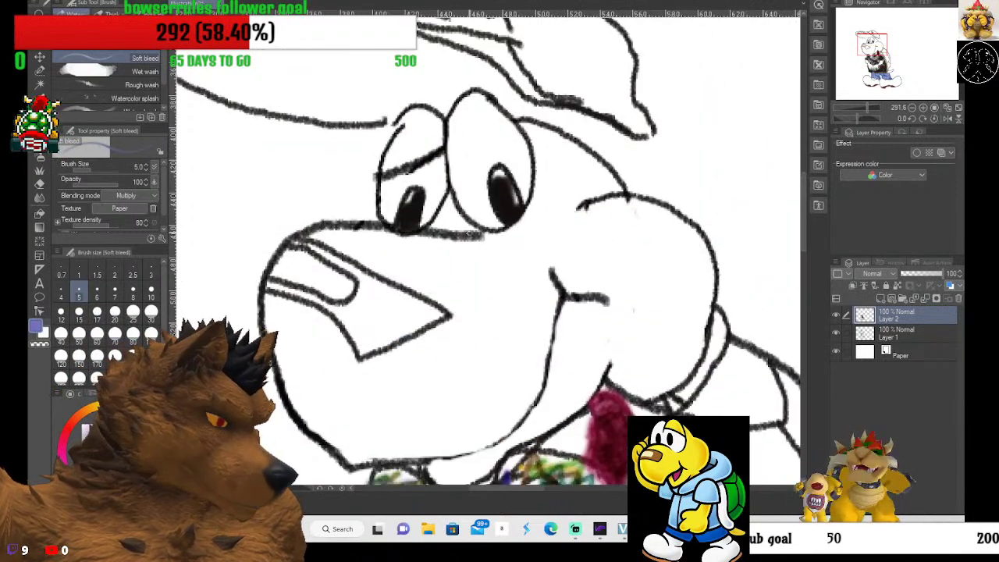
scroll(405, 133, "down", 1)
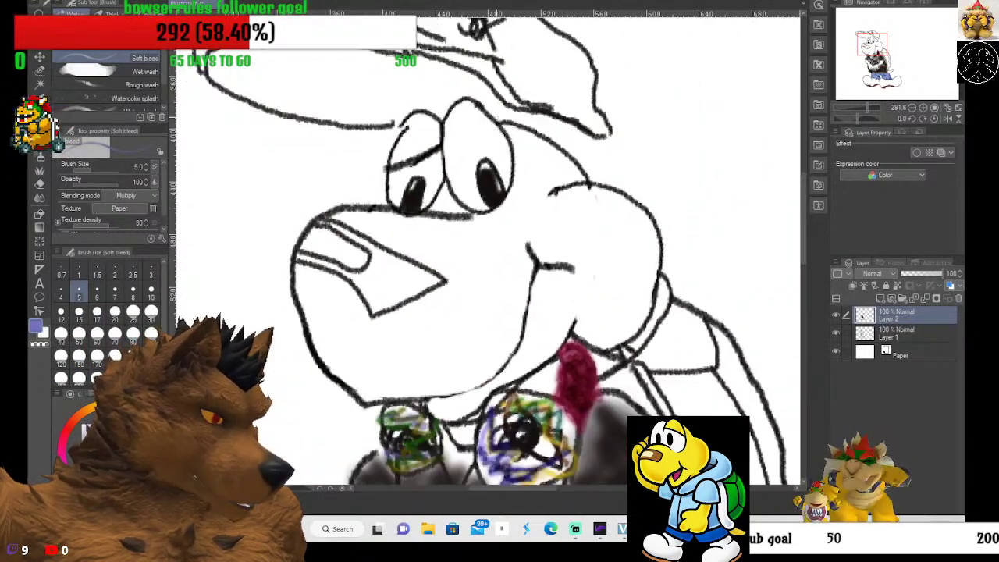
scroll(532, 225, "down", 3)
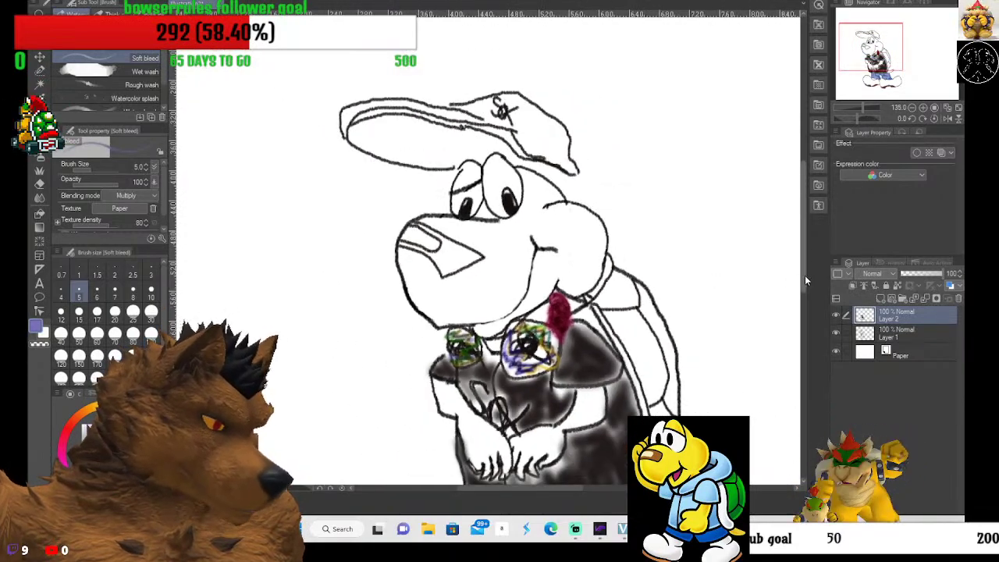
scroll(805, 275, "down", 3)
scroll(696, 244, "up", 5)
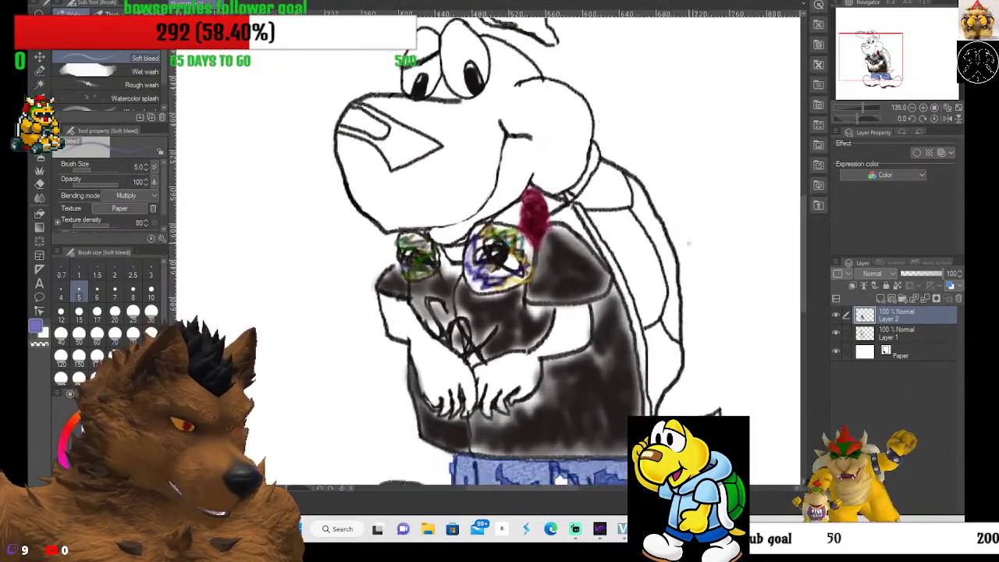
Examine the coloured balls, the jacket and the head for areas that still need colour.
key("x")
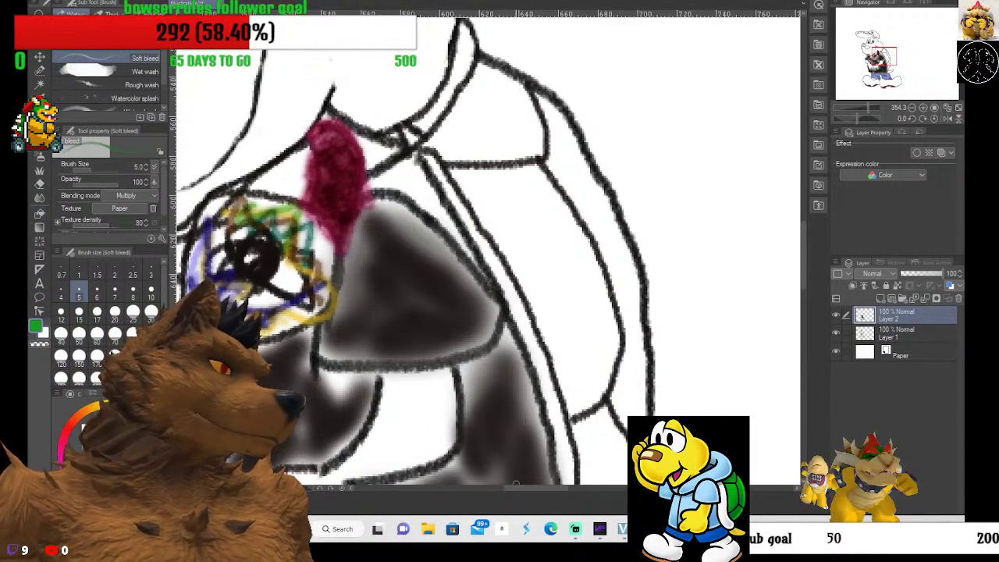
left_click_drag(519, 488, 480, 493)
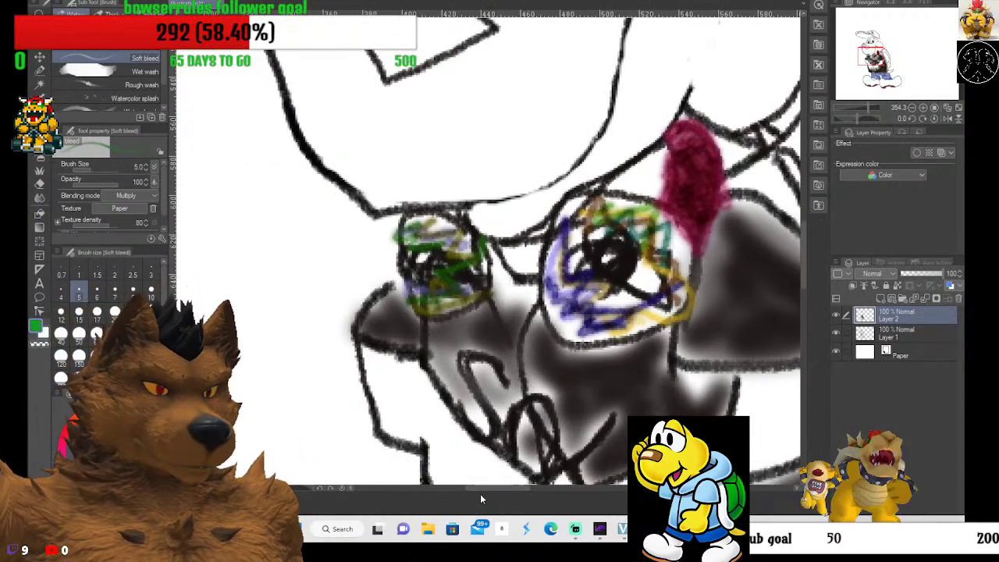
scroll(416, 105, "up", 1)
scroll(416, 105, "down", 3)
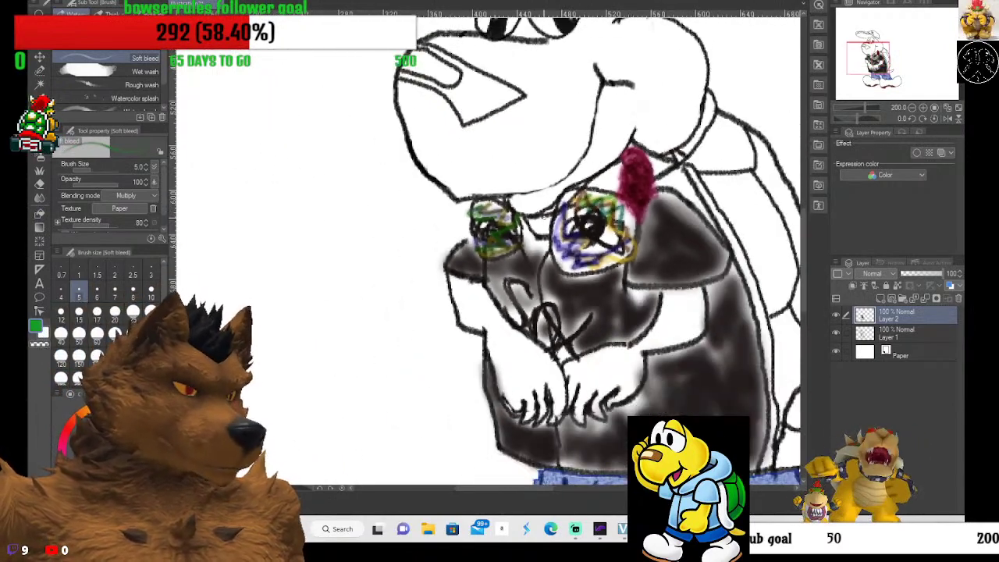
scroll(681, 389, "up", 2)
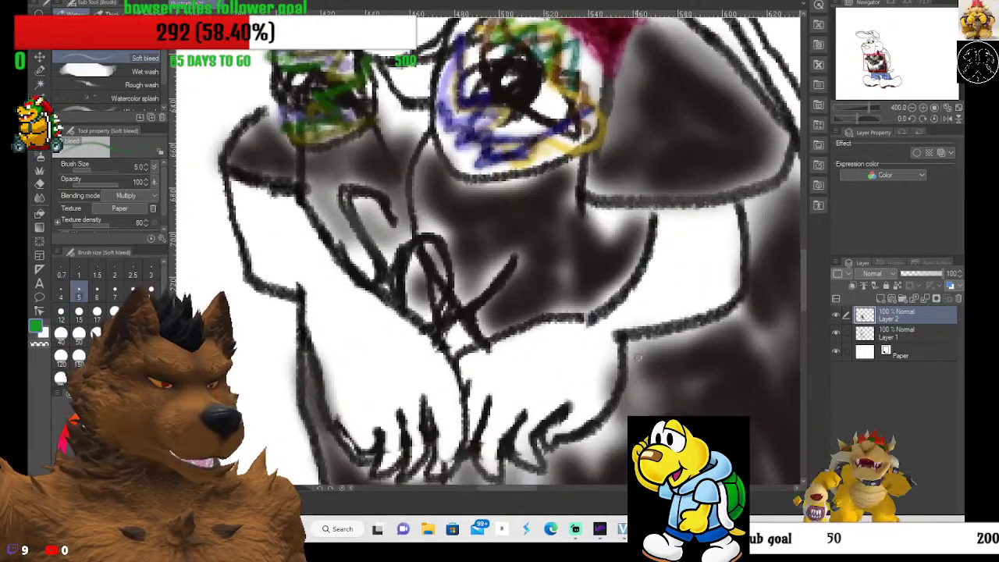
left_click(39, 183)
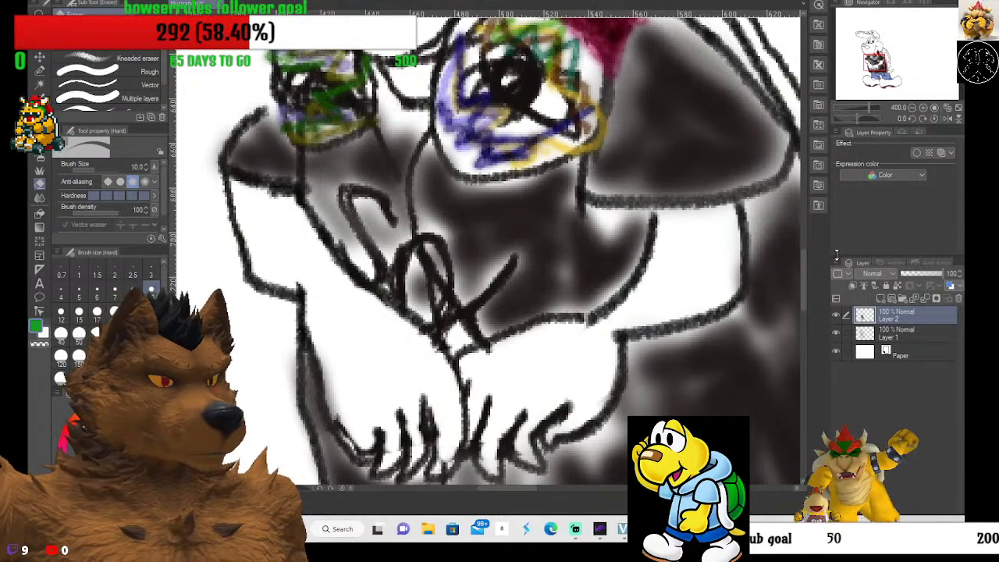
scroll(704, 245, "down", 2)
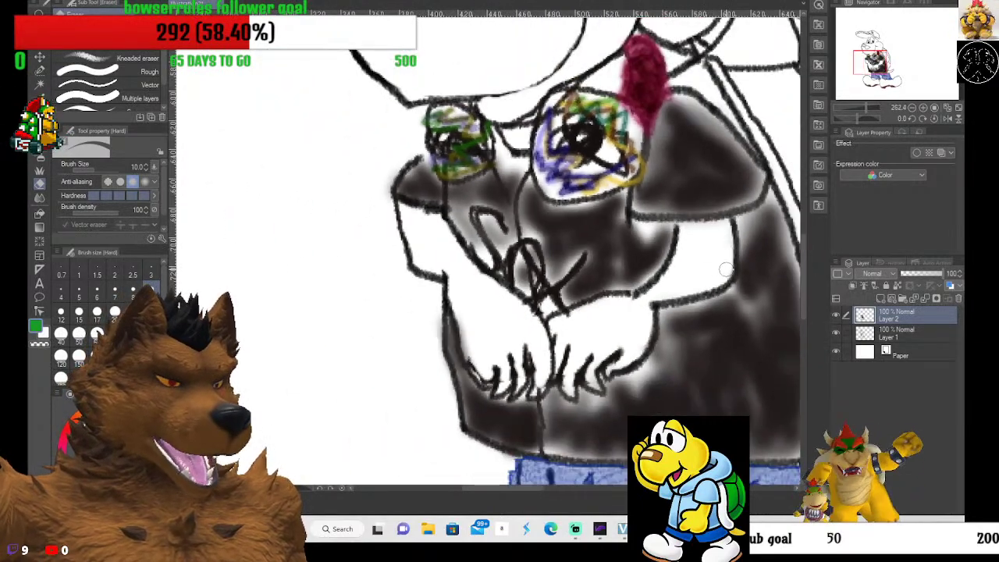
scroll(684, 289, "down", 1)
scroll(684, 289, "down", 4)
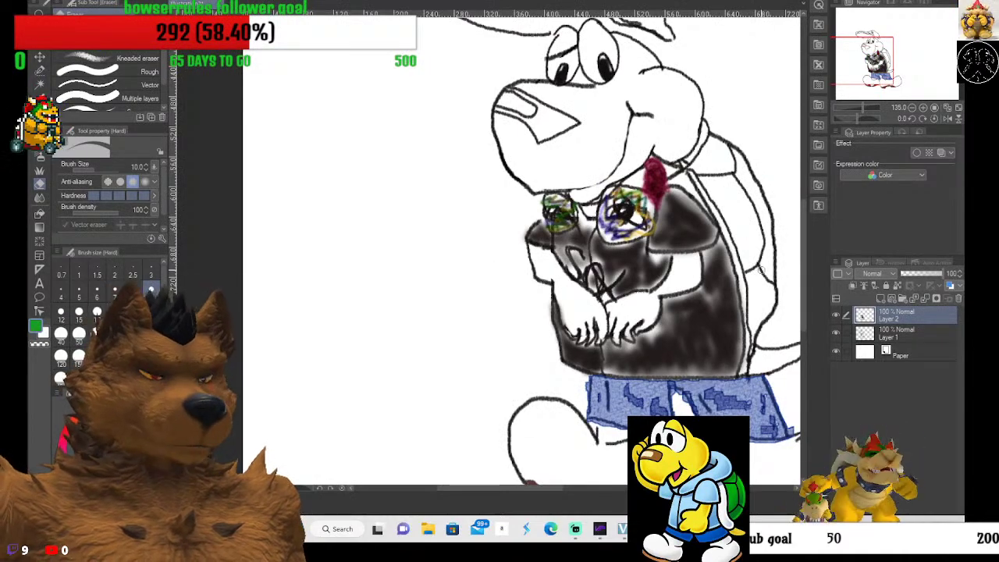
scroll(763, 252, "up", 1)
scroll(630, 151, "up", 1)
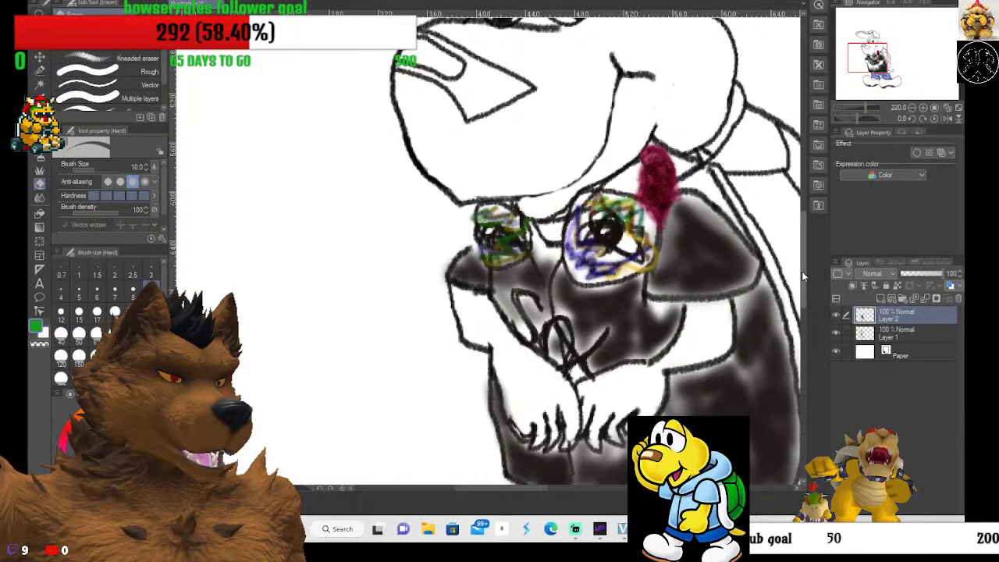
Choose golden yellow and the Oil paint brush, test it with a zigzag beside the head and undo the stroke.
left_click_drag(802, 270, 801, 239)
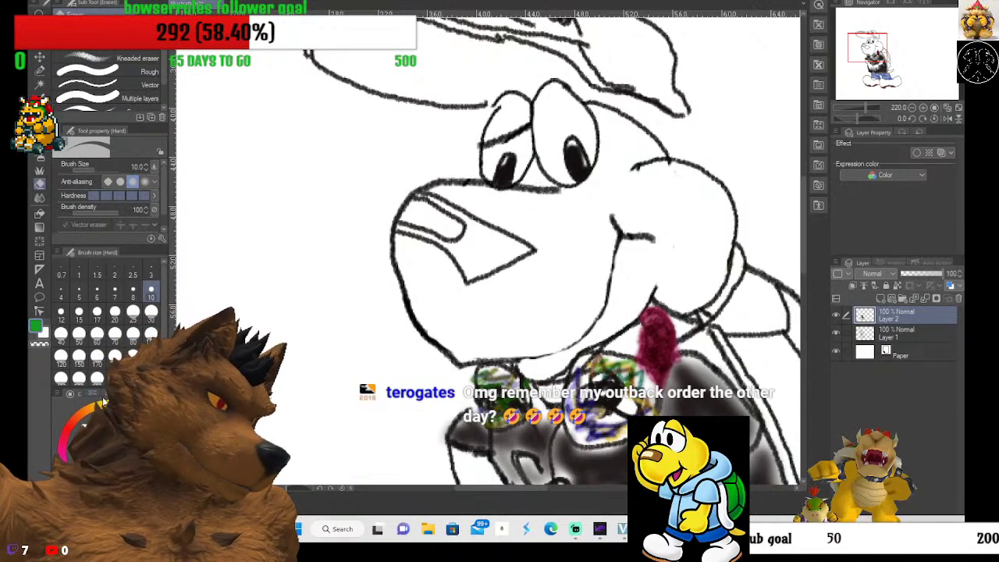
left_click(103, 404)
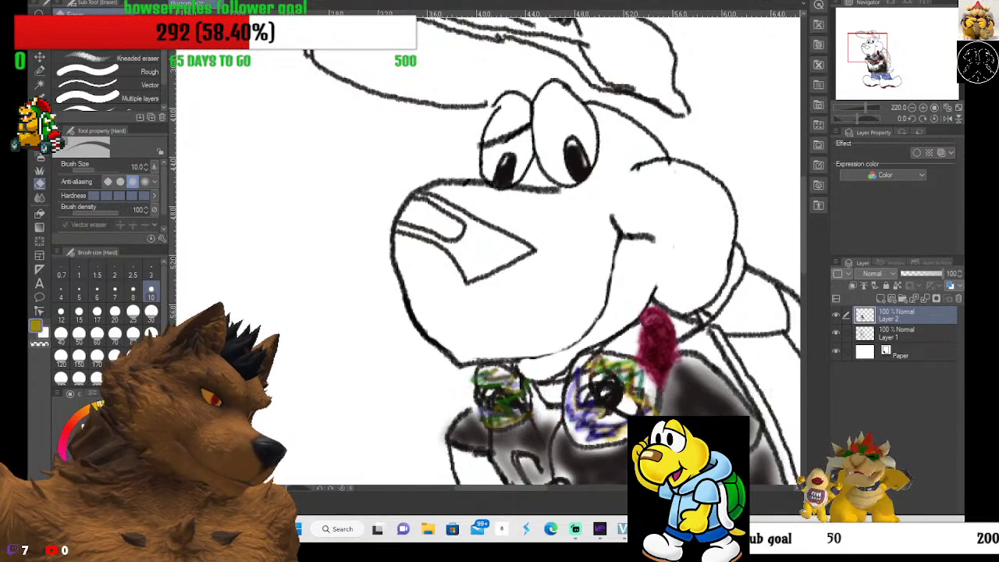
left_click_drag(87, 427, 84, 415)
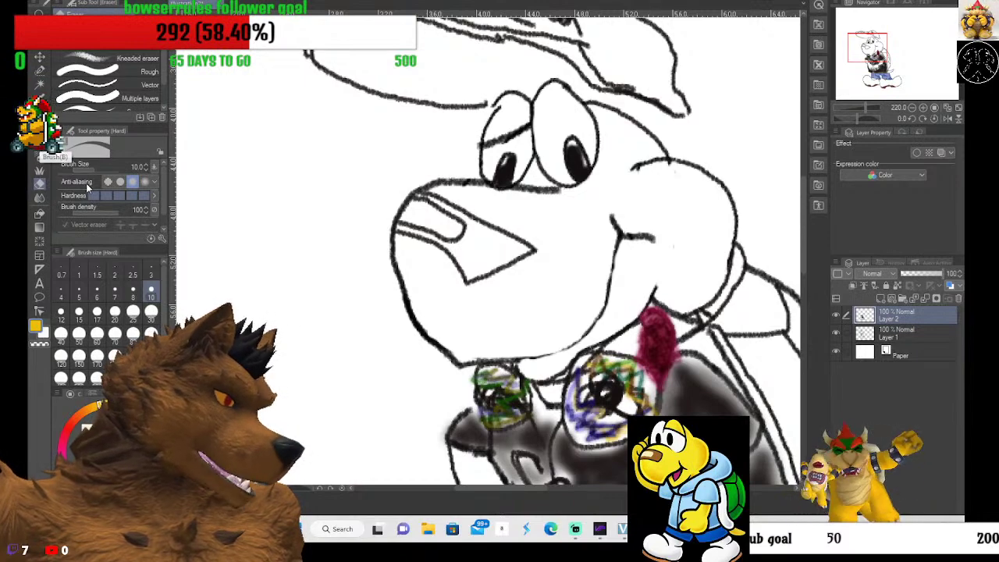
left_click(39, 155)
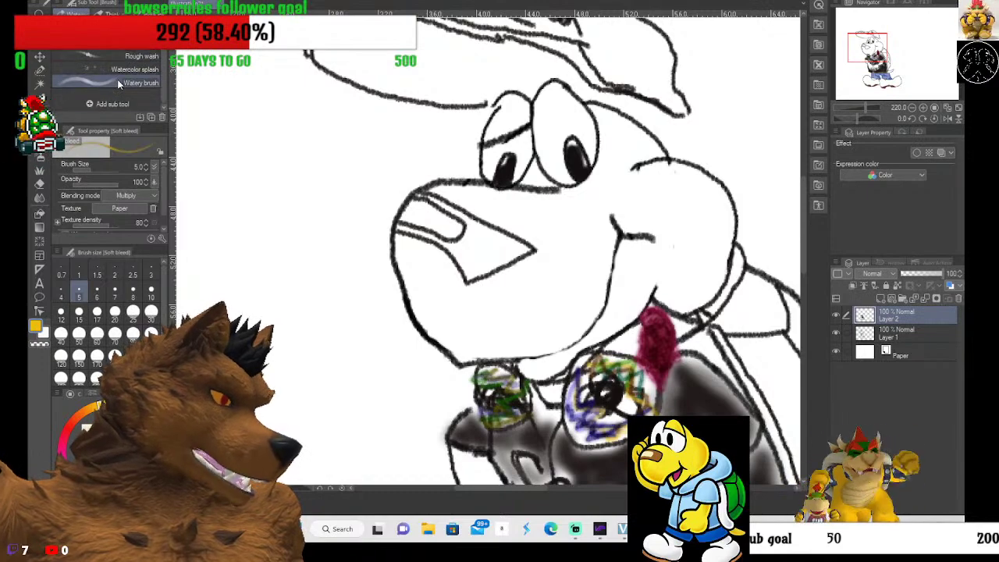
scroll(119, 83, "down", 2)
left_click(119, 84)
scroll(119, 63, "down", 1)
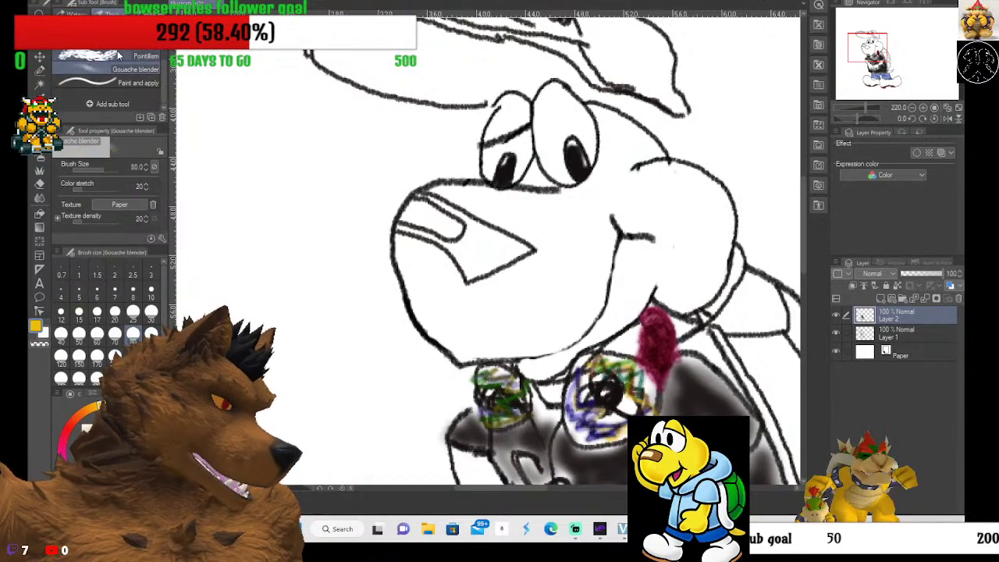
scroll(142, 57, "up", 1)
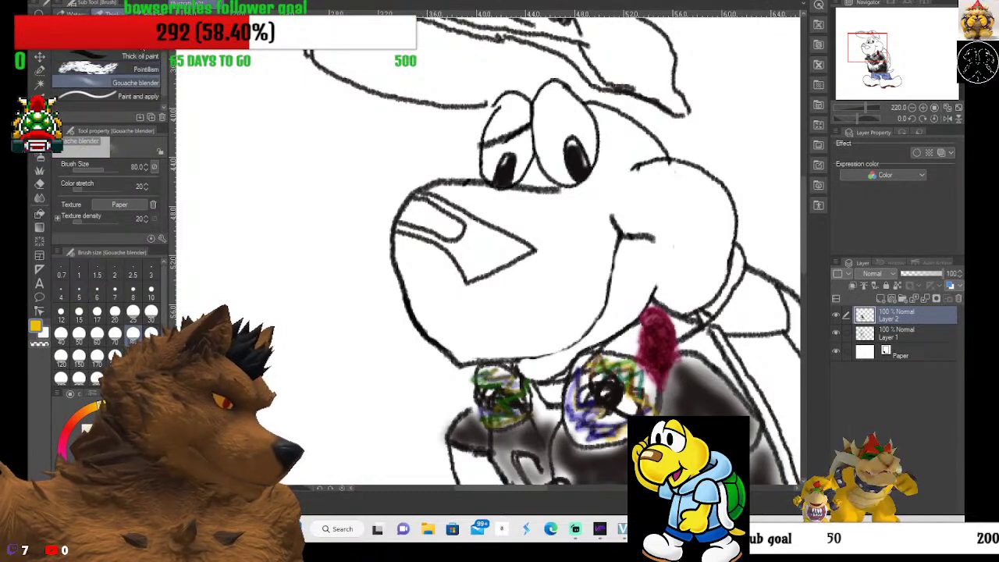
left_click(140, 56)
mouse_move(201, 123)
left_mouse_down()
mouse_move(178, 168)
mouse_move(304, 243)
left_mouse_up()
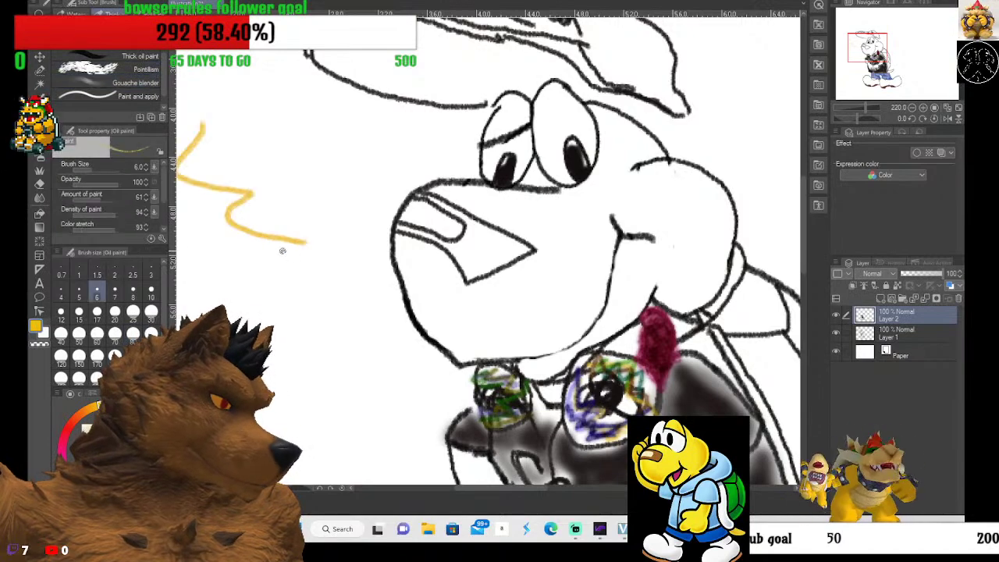
key("ctrl+z")
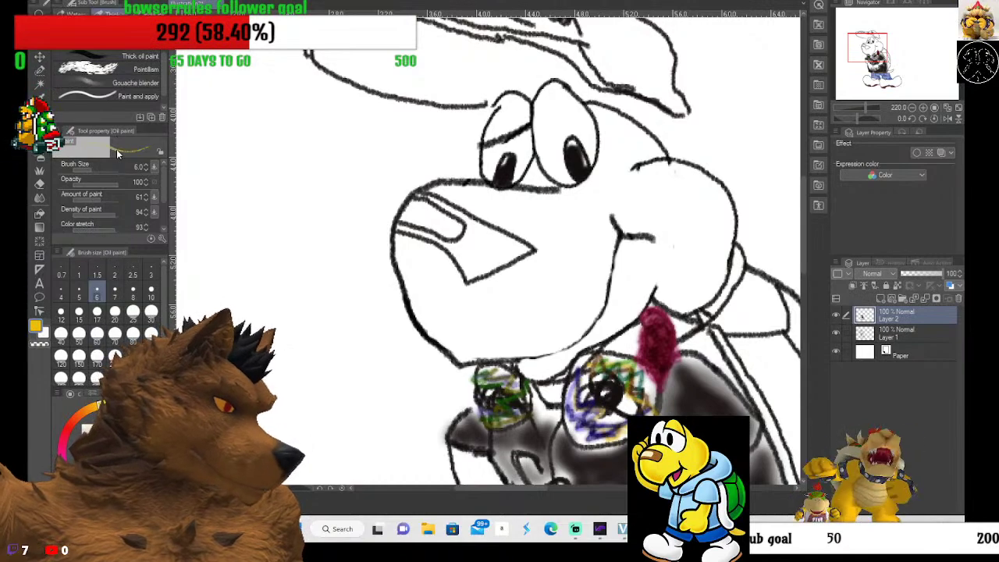
Paint the snout, cheek and chin golden yellow with Oil paint at size 14, leaving the wedge with the bandage on the nose white.
left_click_drag(114, 175, 154, 167)
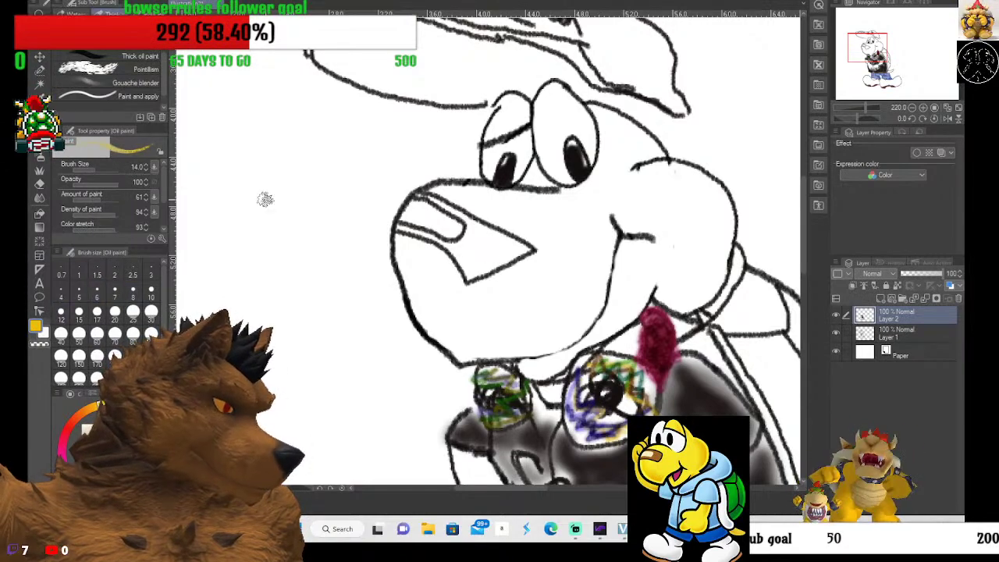
mouse_move(416, 261)
left_mouse_down()
mouse_move(419, 289)
mouse_move(401, 240)
mouse_move(424, 320)
mouse_move(463, 359)
mouse_move(565, 337)
mouse_move(606, 256)
mouse_move(606, 286)
mouse_move(580, 323)
mouse_move(459, 343)
mouse_move(506, 343)
mouse_move(571, 318)
mouse_move(538, 335)
mouse_move(445, 328)
mouse_move(530, 330)
mouse_move(567, 316)
mouse_move(510, 331)
mouse_move(442, 323)
mouse_move(420, 286)
mouse_move(462, 318)
mouse_move(558, 306)
mouse_move(500, 320)
mouse_move(430, 291)
mouse_move(417, 267)
mouse_move(441, 308)
mouse_move(488, 317)
mouse_move(431, 290)
mouse_move(424, 257)
mouse_move(394, 240)
mouse_move(422, 249)
mouse_move(457, 295)
mouse_move(437, 258)
mouse_move(472, 298)
mouse_move(516, 306)
mouse_move(566, 273)
mouse_move(519, 308)
mouse_move(575, 269)
mouse_move(556, 312)
mouse_move(590, 265)
mouse_move(558, 316)
mouse_move(530, 307)
mouse_move(587, 297)
mouse_move(570, 337)
mouse_move(582, 250)
left_mouse_up()
mouse_move(551, 294)
left_mouse_down()
mouse_move(561, 252)
mouse_move(510, 298)
mouse_move(472, 311)
mouse_move(547, 268)
mouse_move(513, 288)
mouse_move(454, 300)
mouse_move(541, 269)
mouse_move(552, 255)
mouse_move(474, 293)
mouse_move(543, 261)
mouse_move(554, 226)
mouse_move(545, 279)
mouse_move(567, 228)
mouse_move(569, 238)
mouse_move(555, 281)
mouse_move(581, 218)
mouse_move(582, 259)
mouse_move(595, 205)
mouse_move(597, 256)
left_mouse_up()
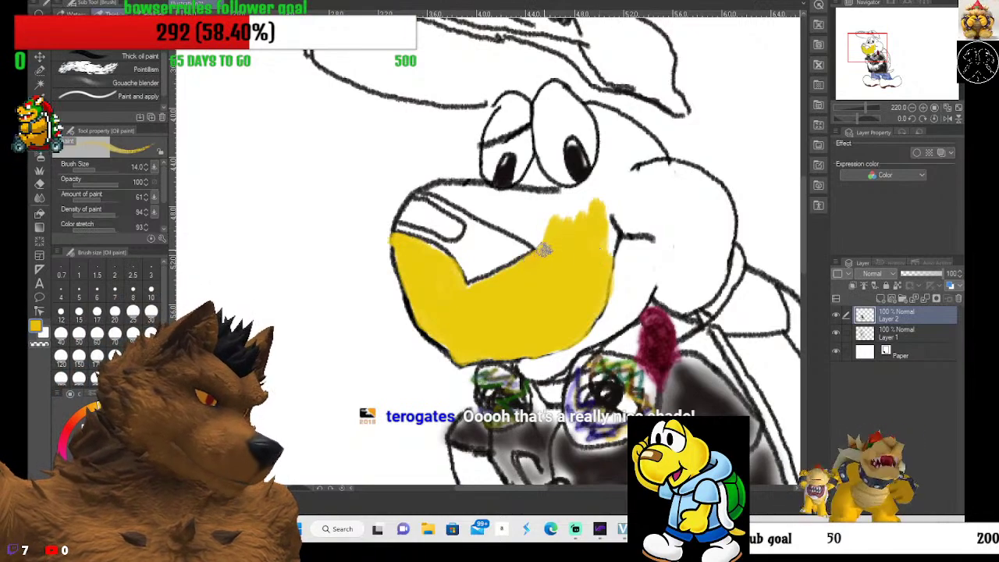
mouse_move(536, 241)
left_mouse_down()
mouse_move(435, 190)
mouse_move(560, 228)
mouse_move(470, 203)
mouse_move(546, 232)
mouse_move(457, 189)
mouse_move(592, 211)
mouse_move(557, 215)
mouse_move(600, 203)
mouse_move(498, 197)
mouse_move(555, 198)
mouse_move(606, 184)
mouse_move(579, 202)
mouse_move(661, 168)
mouse_move(699, 173)
mouse_move(732, 201)
mouse_move(736, 234)
mouse_move(712, 298)
mouse_move(673, 310)
left_mouse_up()
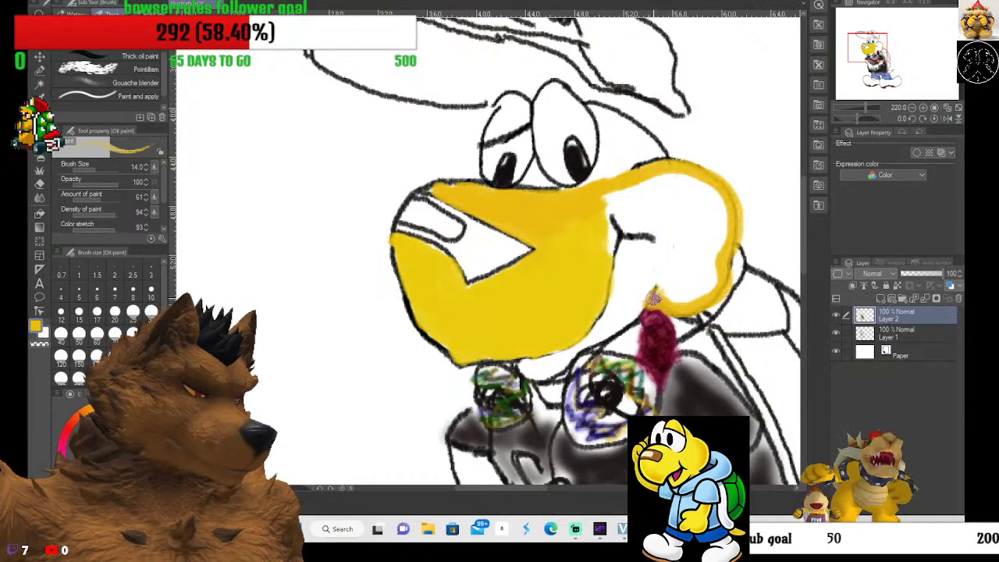
mouse_move(654, 298)
left_mouse_down()
mouse_move(576, 365)
mouse_move(521, 367)
mouse_move(570, 357)
mouse_move(593, 340)
mouse_move(647, 254)
mouse_move(629, 311)
mouse_move(660, 257)
mouse_move(676, 261)
mouse_move(665, 290)
mouse_move(686, 270)
mouse_move(680, 301)
mouse_move(702, 296)
mouse_move(723, 263)
mouse_move(710, 291)
mouse_move(730, 220)
mouse_move(733, 265)
mouse_move(725, 189)
mouse_move(690, 165)
mouse_move(634, 162)
mouse_move(669, 168)
mouse_move(725, 212)
mouse_move(704, 182)
mouse_move(712, 274)
mouse_move(725, 223)
mouse_move(696, 285)
mouse_move(716, 186)
mouse_move(692, 284)
mouse_move(698, 189)
mouse_move(696, 260)
mouse_move(679, 195)
mouse_move(674, 244)
mouse_move(669, 202)
mouse_move(668, 256)
mouse_move(637, 260)
mouse_move(639, 248)
mouse_move(659, 248)
mouse_move(667, 220)
mouse_move(654, 182)
mouse_move(662, 225)
mouse_move(648, 183)
mouse_move(652, 219)
mouse_move(641, 200)
mouse_move(628, 220)
mouse_move(662, 225)
mouse_move(642, 226)
mouse_move(664, 240)
mouse_move(629, 220)
mouse_move(629, 192)
mouse_move(622, 201)
mouse_move(619, 191)
mouse_move(606, 218)
mouse_move(610, 246)
mouse_move(611, 226)
mouse_move(593, 268)
mouse_move(580, 227)
mouse_move(577, 311)
mouse_move(584, 268)
mouse_move(535, 330)
mouse_move(575, 230)
mouse_move(471, 317)
mouse_move(473, 295)
mouse_move(422, 251)
mouse_move(466, 351)
mouse_move(549, 312)
mouse_move(557, 360)
mouse_move(567, 361)
mouse_move(548, 363)
mouse_move(627, 306)
mouse_move(636, 268)
mouse_move(616, 290)
mouse_move(623, 258)
mouse_move(616, 276)
mouse_move(642, 245)
mouse_move(633, 243)
mouse_move(647, 244)
left_mouse_up()
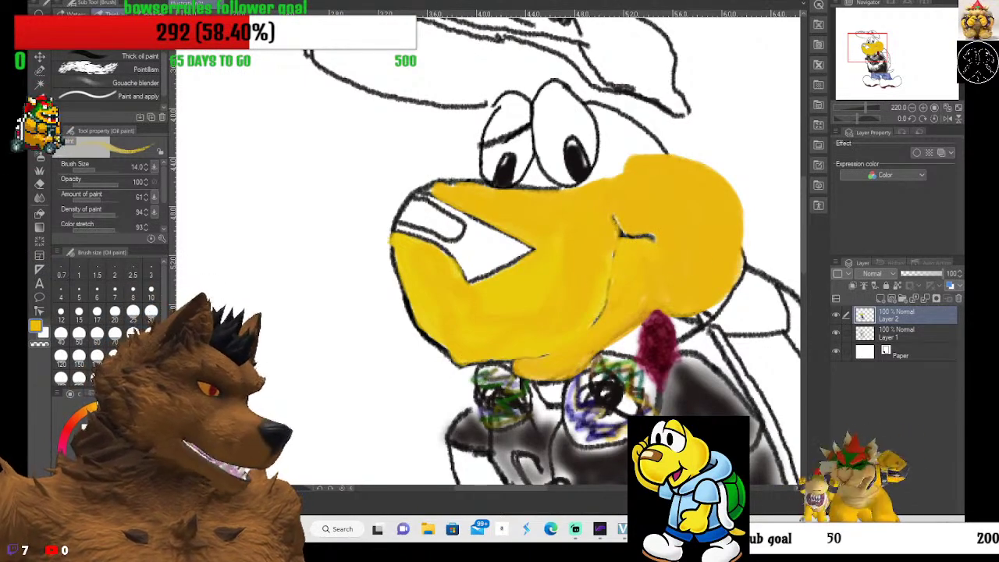
Retrace the covered mouth, jaw and cheek outlines in black on Layer 2 with the Mechanical pencil at size 5.
key("x")
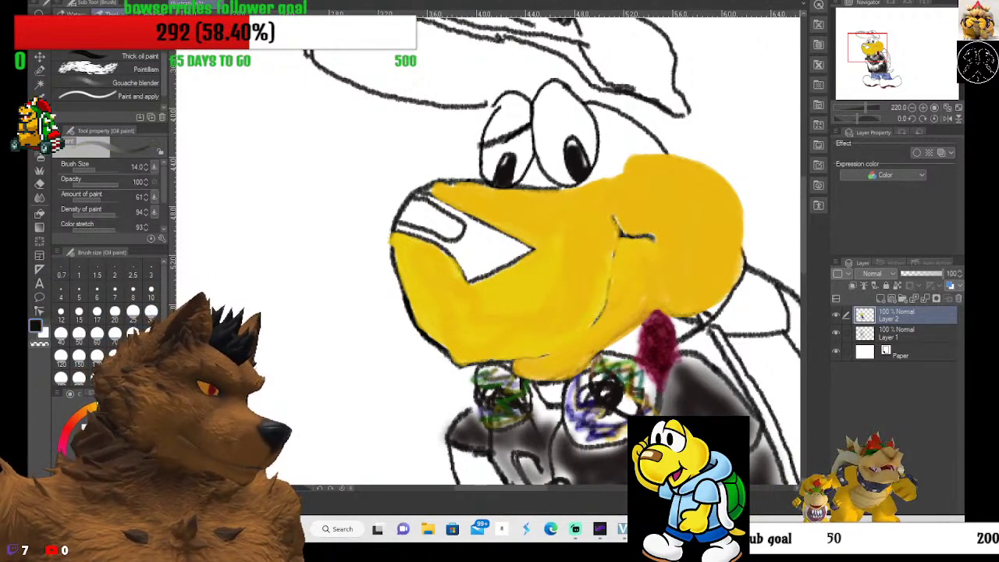
left_click(904, 337)
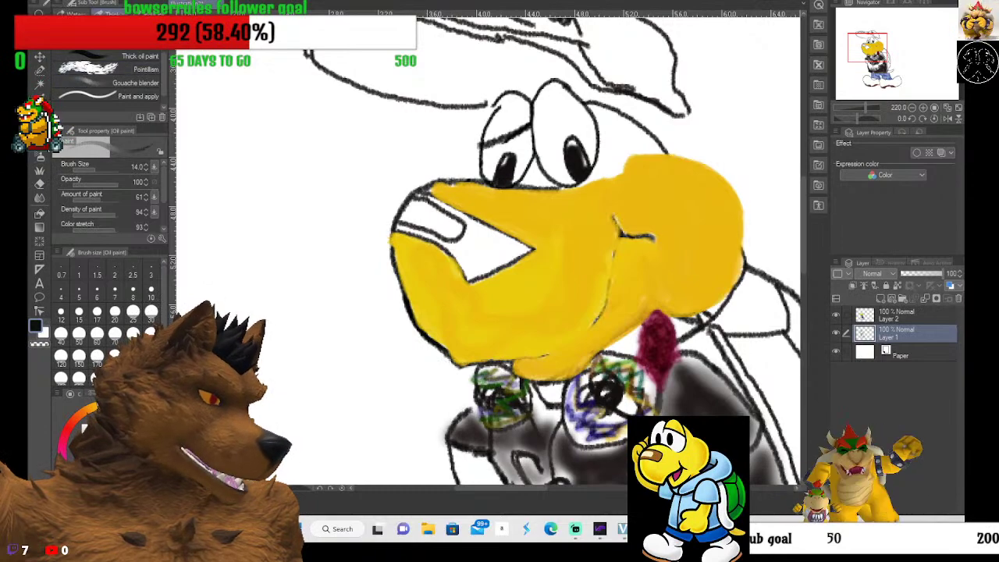
key("p")
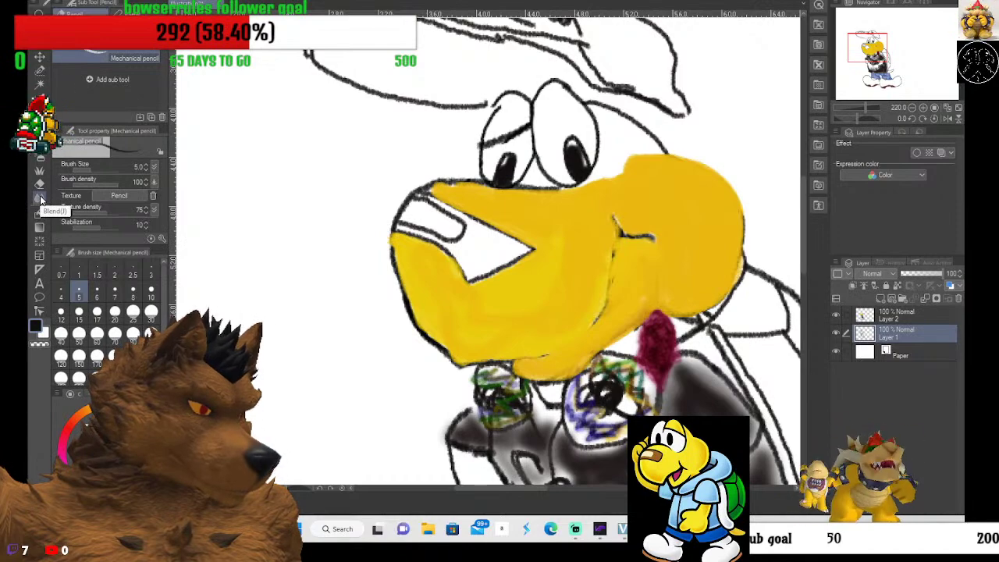
left_click(894, 316)
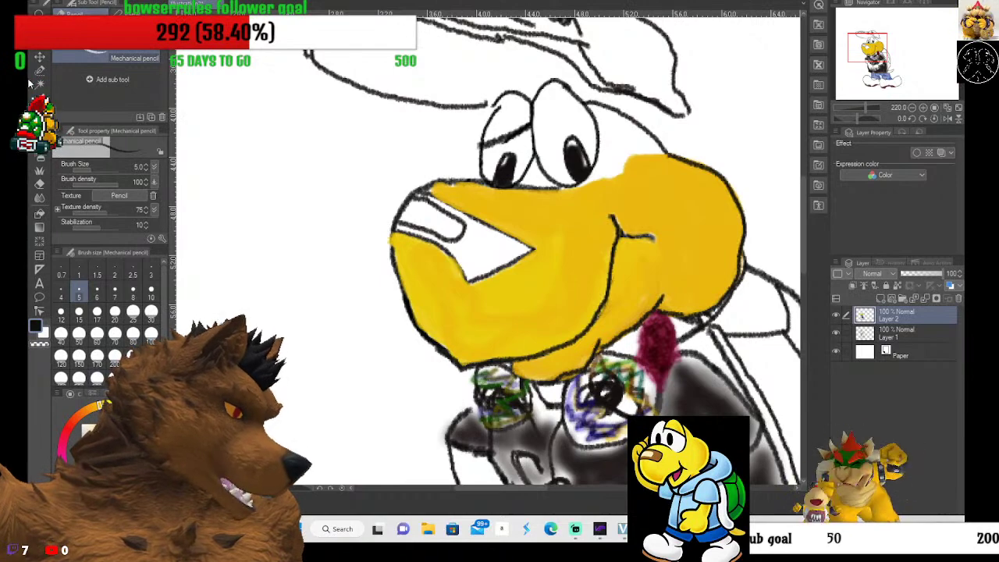
Sample the face's golden yellow and fill the area of the head behind the eyes with Oil paint at size 7.
left_click(39, 156)
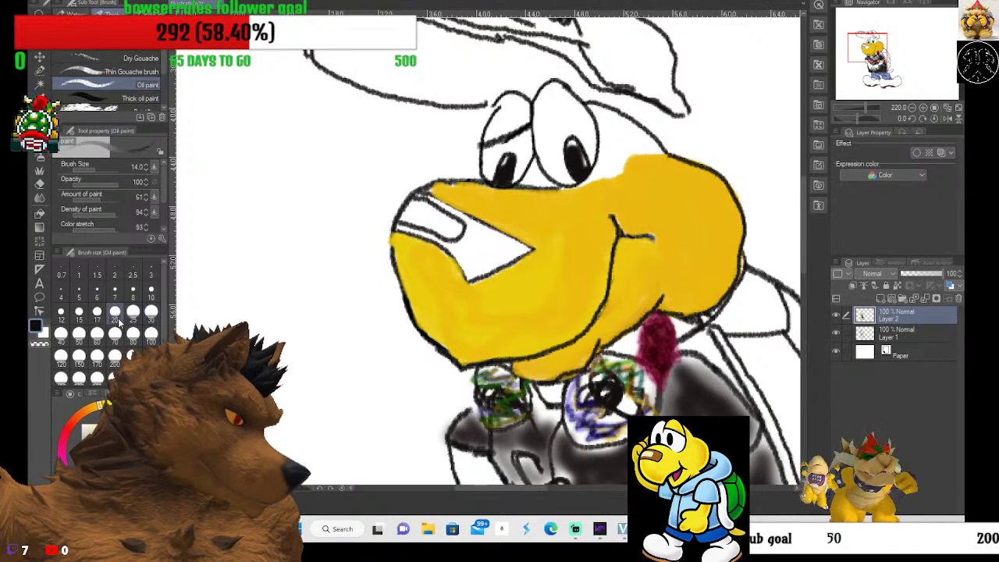
left_click(115, 291)
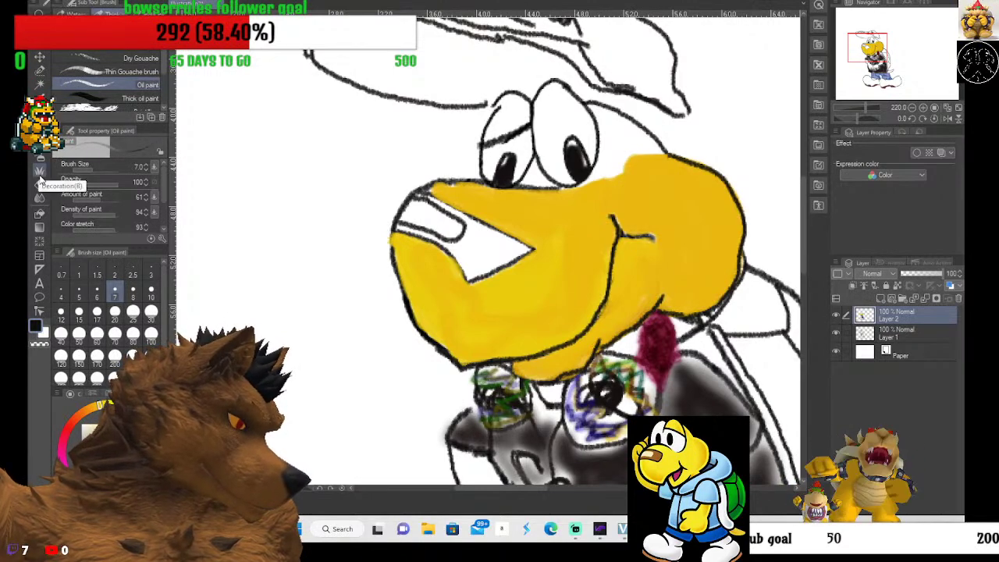
key("i")
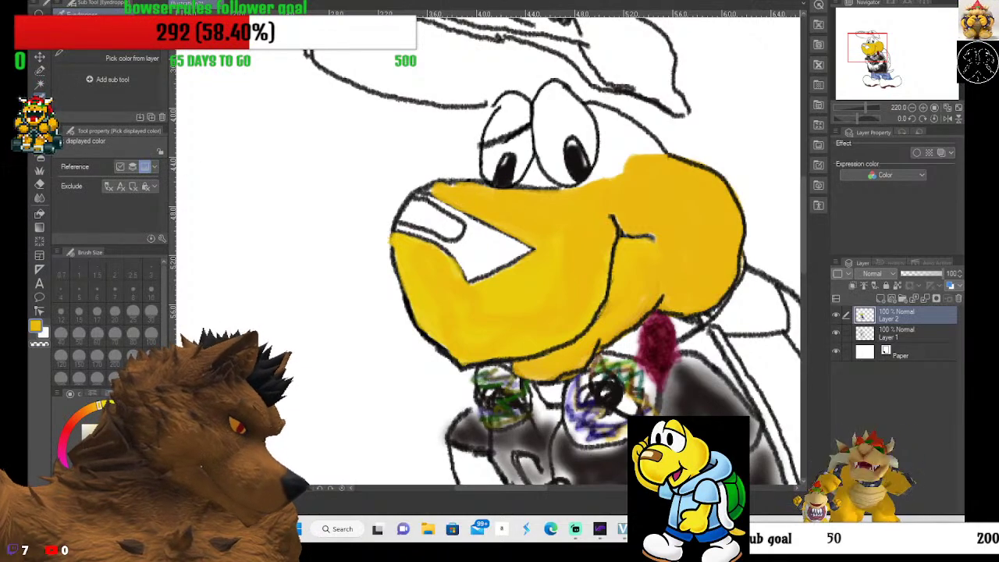
left_click(40, 143)
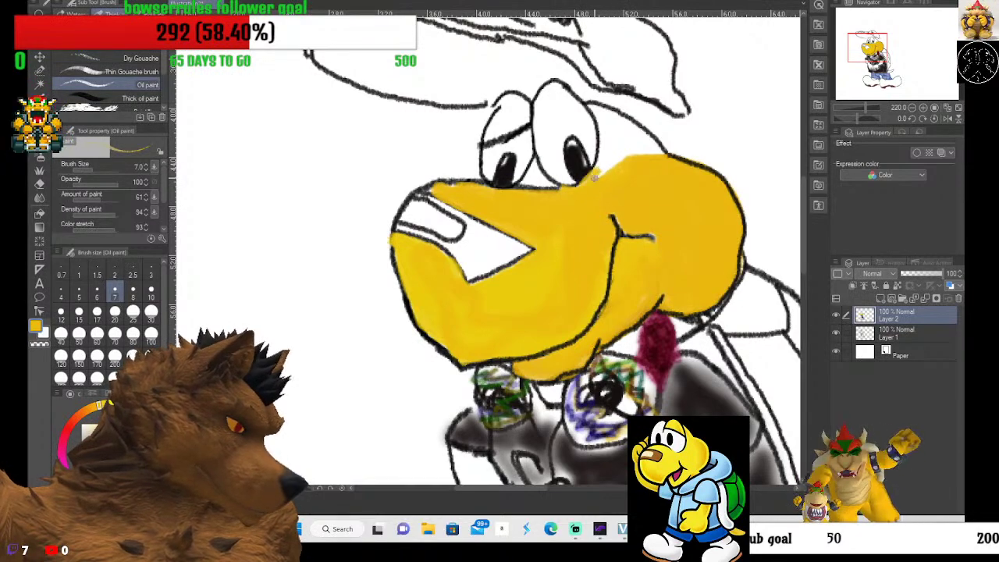
left_click_drag(595, 178, 611, 156)
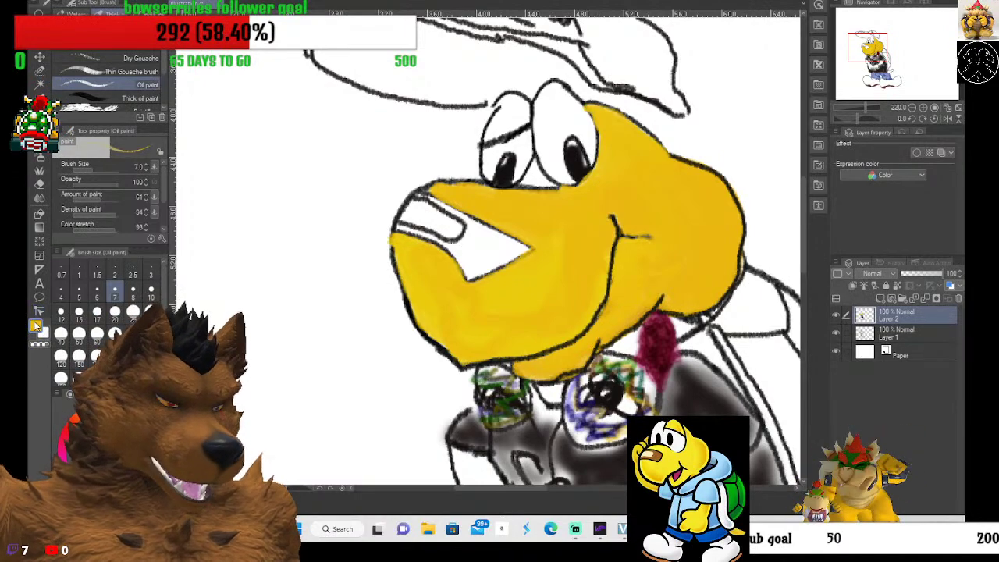
Colour the rounded bandage on the nose light orange with the Soft airbrush at size 10.
left_click(41, 167)
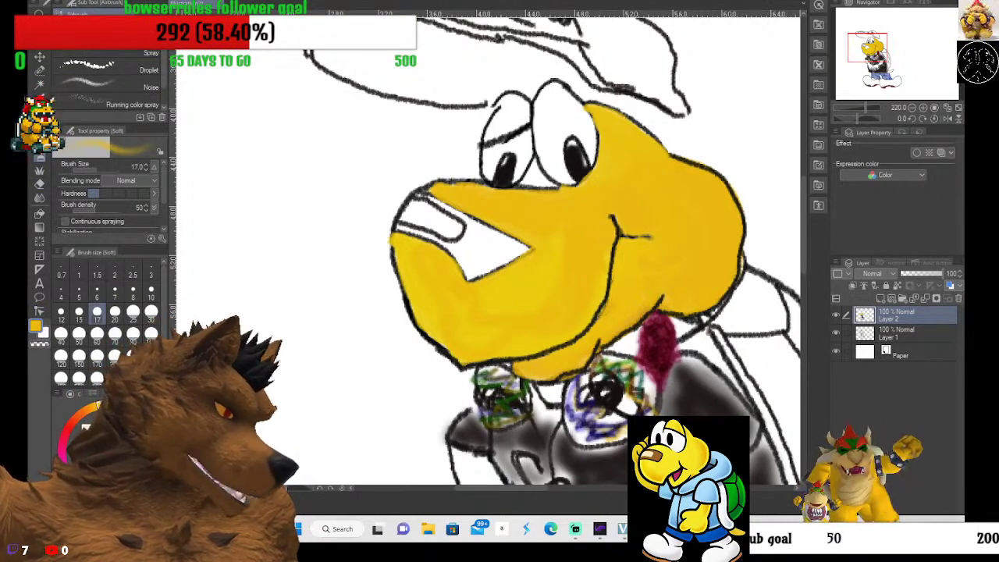
left_click(65, 417)
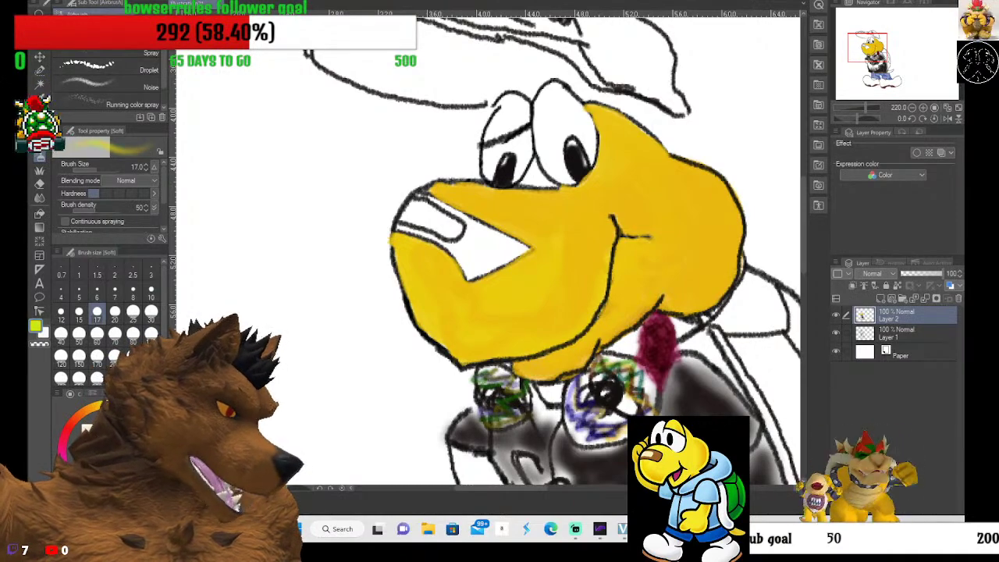
left_click_drag(65, 417, 87, 413)
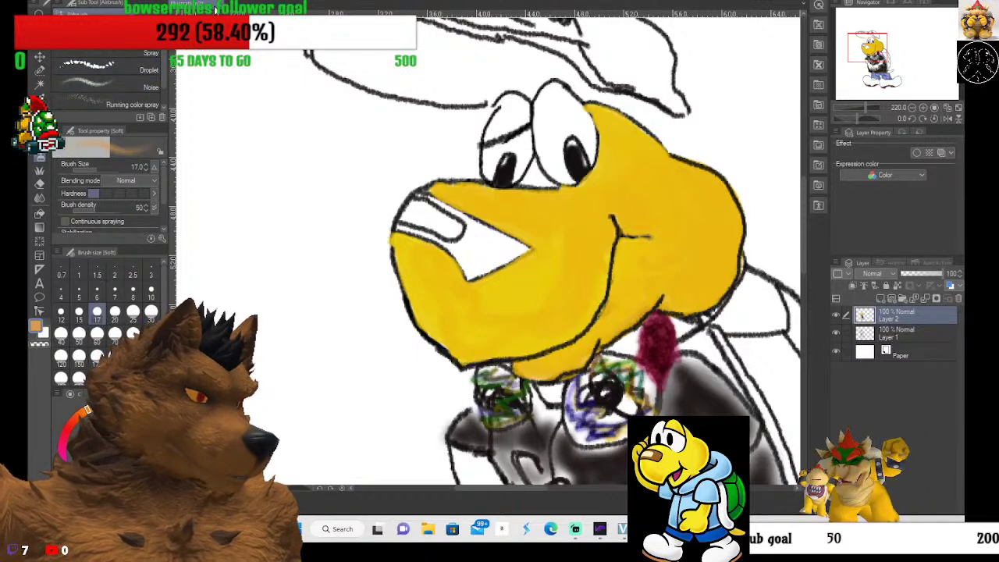
scroll(411, 218, "up", 4)
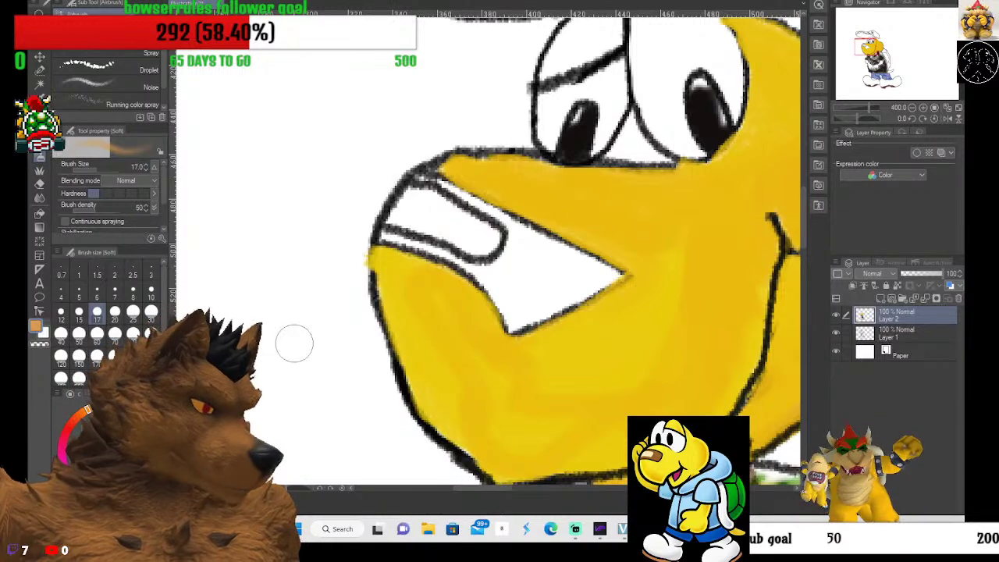
left_click(79, 312)
left_click(150, 291)
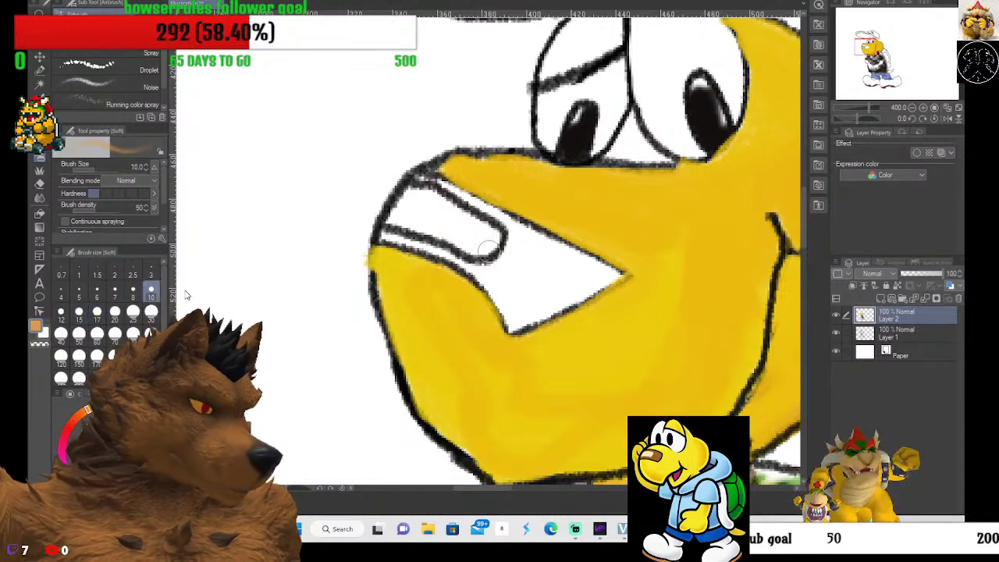
mouse_move(388, 226)
left_mouse_down()
mouse_move(468, 247)
mouse_move(500, 244)
mouse_move(460, 245)
mouse_move(410, 228)
mouse_move(480, 249)
mouse_move(433, 239)
mouse_move(490, 250)
mouse_move(500, 228)
mouse_move(463, 208)
mouse_move(482, 233)
mouse_move(455, 219)
mouse_move(473, 228)
mouse_move(452, 231)
mouse_move(430, 209)
mouse_move(497, 245)
mouse_move(411, 186)
mouse_move(408, 210)
left_mouse_up()
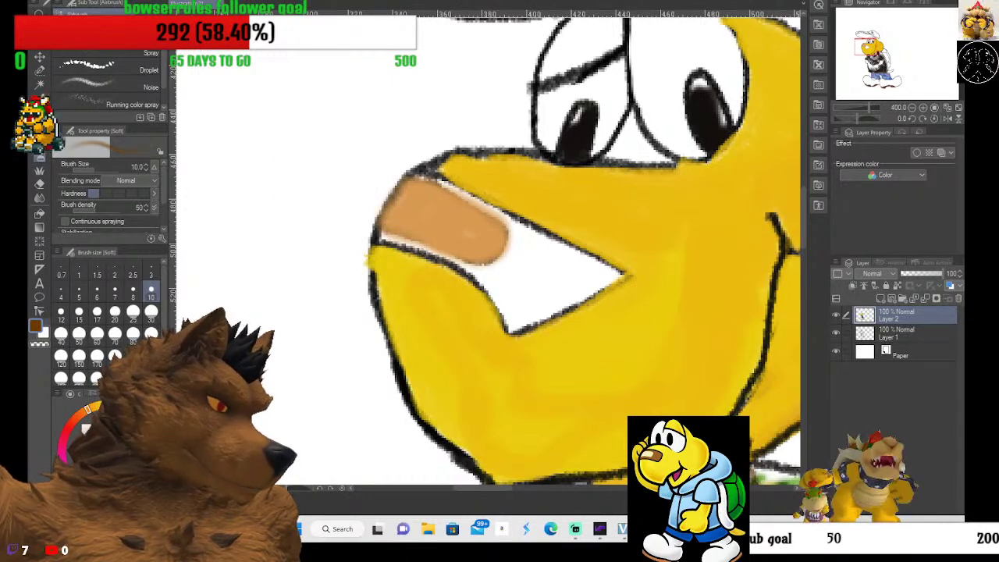
Try to paint the wedge around the nose bandage dark brown with the Soft airbrush at size 12.
left_click(61, 313)
mouse_move(522, 298)
left_mouse_down()
mouse_move(545, 280)
mouse_move(520, 291)
mouse_move(564, 288)
mouse_move(519, 297)
mouse_move(577, 291)
mouse_move(515, 323)
mouse_move(477, 283)
mouse_move(384, 244)
mouse_move(473, 272)
mouse_move(518, 319)
mouse_move(512, 295)
mouse_move(511, 306)
mouse_move(501, 290)
mouse_move(512, 330)
mouse_move(651, 268)
mouse_move(599, 291)
mouse_move(626, 275)
mouse_move(557, 275)
mouse_move(680, 282)
mouse_move(543, 255)
mouse_move(613, 267)
mouse_move(580, 246)
mouse_move(590, 264)
mouse_move(558, 258)
mouse_move(584, 275)
mouse_move(498, 273)
mouse_move(512, 290)
mouse_move(494, 270)
mouse_move(527, 303)
mouse_move(578, 292)
mouse_move(530, 267)
mouse_move(592, 288)
mouse_move(505, 268)
mouse_move(532, 263)
mouse_move(515, 253)
mouse_move(548, 252)
mouse_move(505, 240)
mouse_move(559, 256)
mouse_move(471, 201)
mouse_move(514, 213)
mouse_move(437, 181)
mouse_move(535, 227)
mouse_move(548, 250)
mouse_move(499, 269)
left_mouse_up()
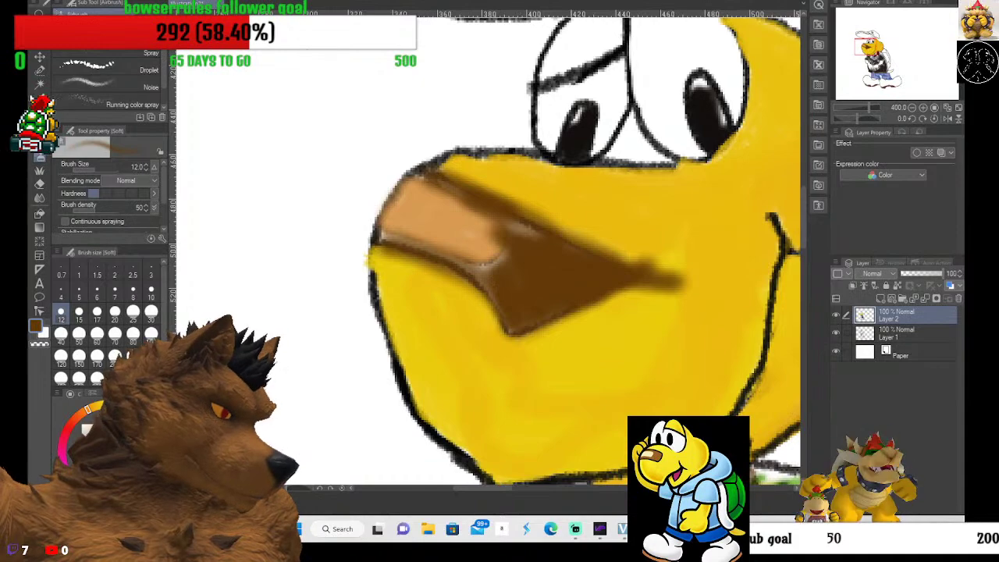
key("ctrl+z")
key("ctrl+z")
key("ctrl+z")
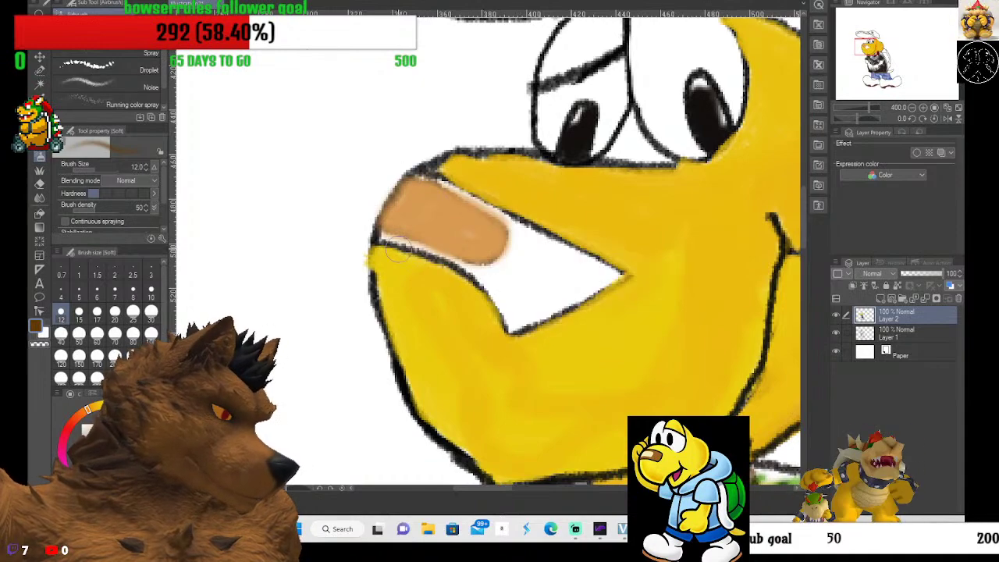
Fill the white wedge around the nose bandage with dark brown using the Soft airbrush at size 10.
left_click(149, 294)
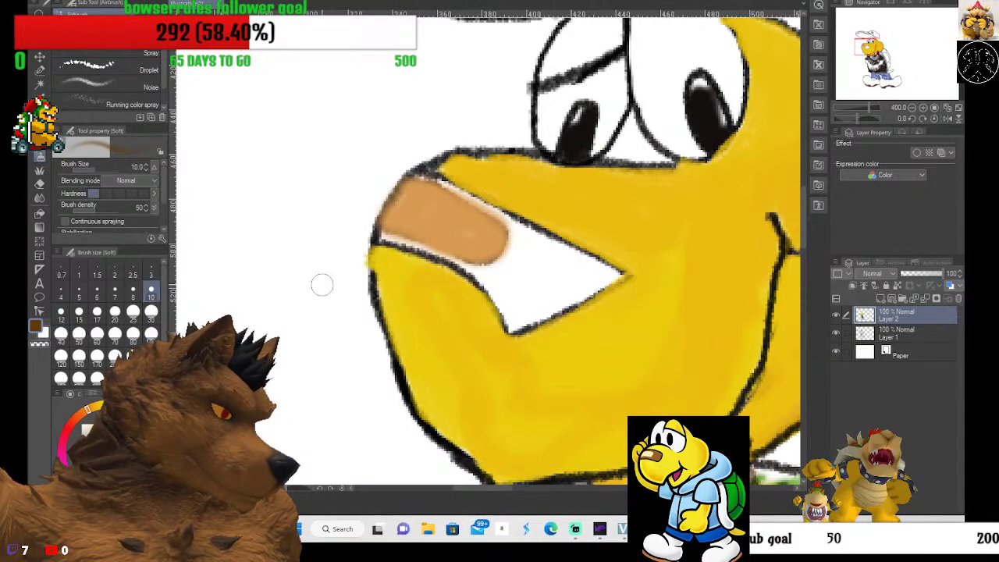
mouse_move(382, 237)
left_mouse_down()
mouse_move(478, 273)
mouse_move(519, 331)
mouse_move(636, 275)
mouse_move(521, 329)
mouse_move(612, 274)
mouse_move(507, 321)
mouse_move(579, 267)
mouse_move(506, 308)
mouse_move(562, 257)
mouse_move(500, 289)
mouse_move(541, 251)
mouse_move(484, 275)
mouse_move(525, 227)
mouse_move(512, 245)
mouse_move(543, 242)
mouse_move(526, 262)
mouse_move(568, 254)
mouse_move(546, 287)
mouse_move(599, 273)
mouse_move(516, 323)
mouse_move(490, 283)
mouse_move(465, 271)
mouse_move(512, 308)
mouse_move(485, 278)
mouse_move(532, 269)
mouse_move(537, 250)
mouse_move(521, 228)
mouse_move(431, 178)
left_mouse_up()
mouse_move(422, 172)
left_mouse_down()
mouse_move(617, 276)
mouse_move(535, 230)
mouse_move(580, 278)
mouse_move(511, 251)
mouse_move(553, 299)
mouse_move(496, 272)
left_mouse_up()
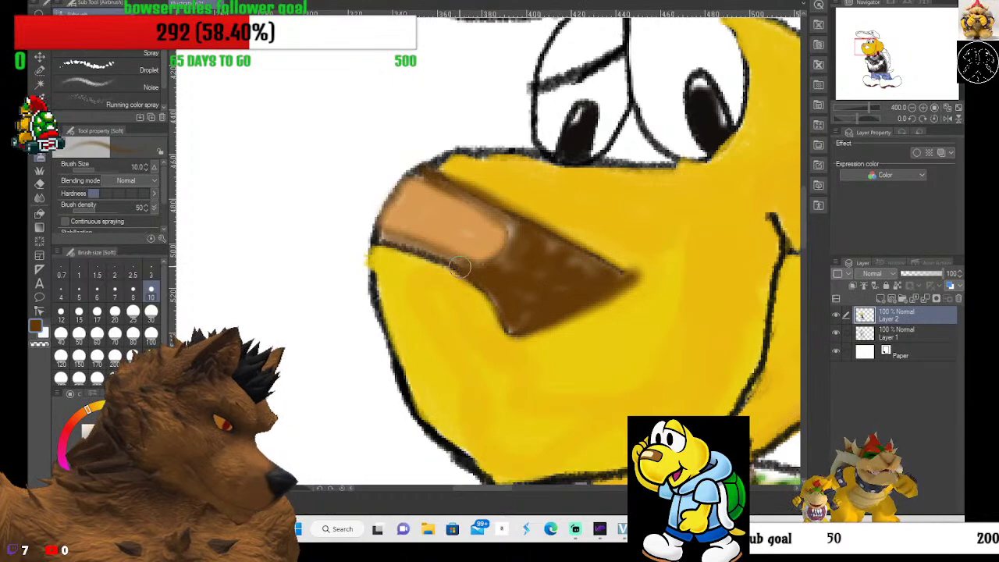
left_click_drag(373, 237, 492, 294)
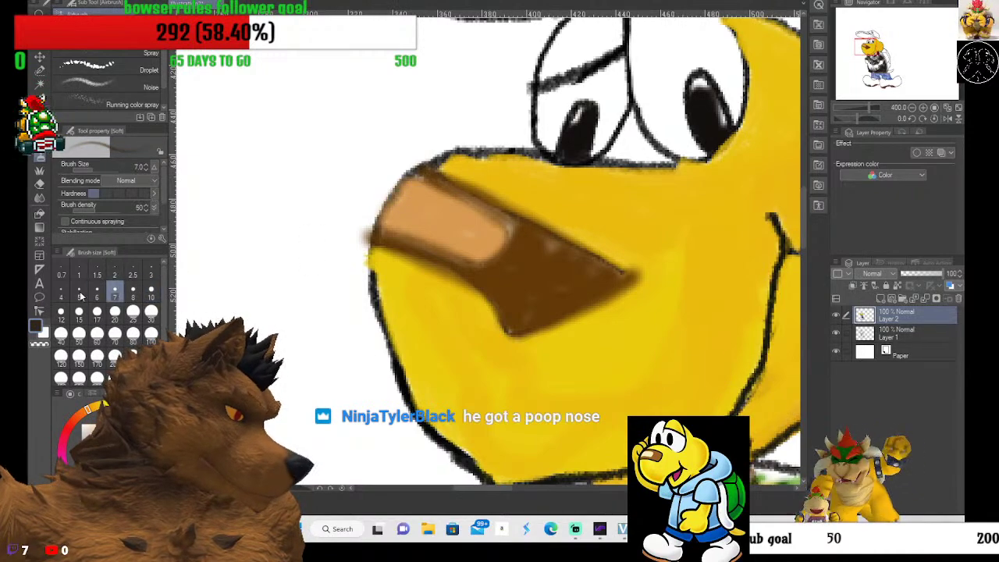
Outline the rounded bandage and the edges of the brown wedge in near-black with the Soft airbrush at size 6.
left_click(96, 296)
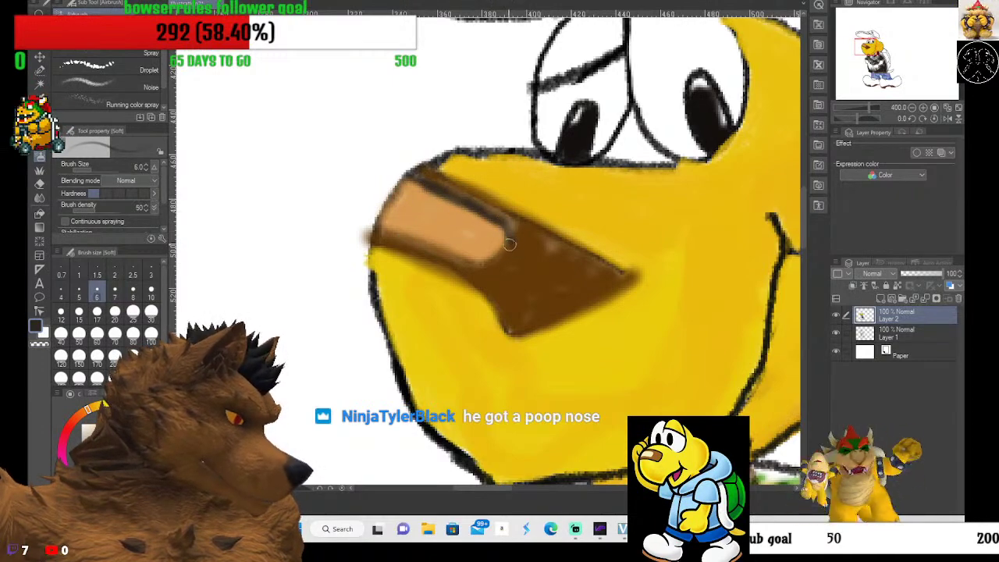
left_click_drag(508, 245, 517, 246)
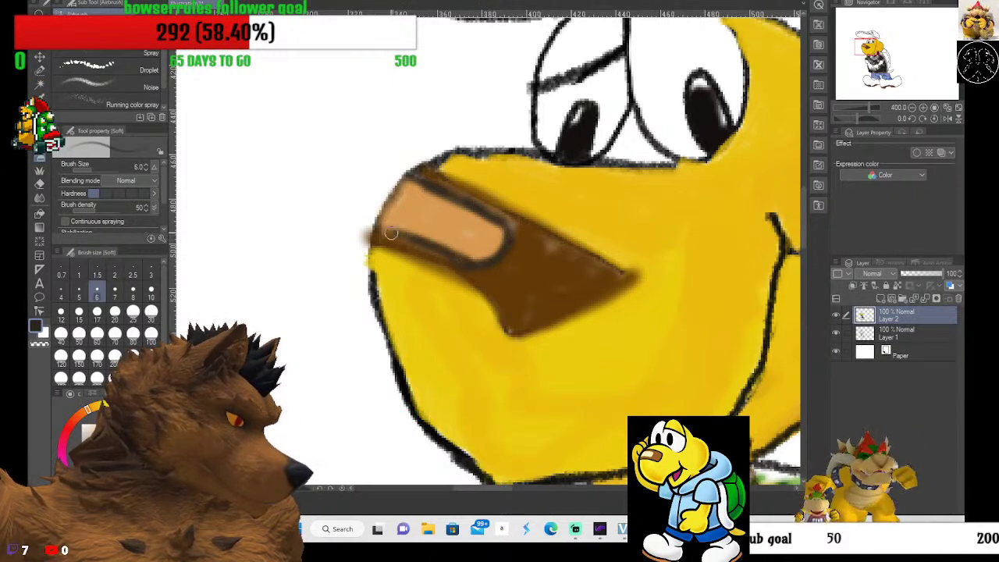
left_click_drag(375, 233, 473, 275)
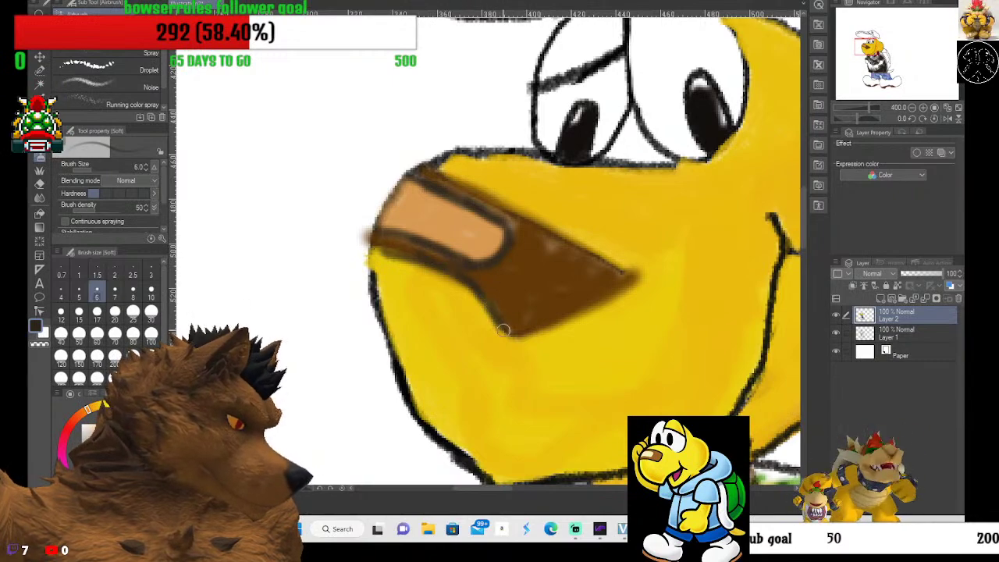
left_click_drag(529, 335, 615, 302)
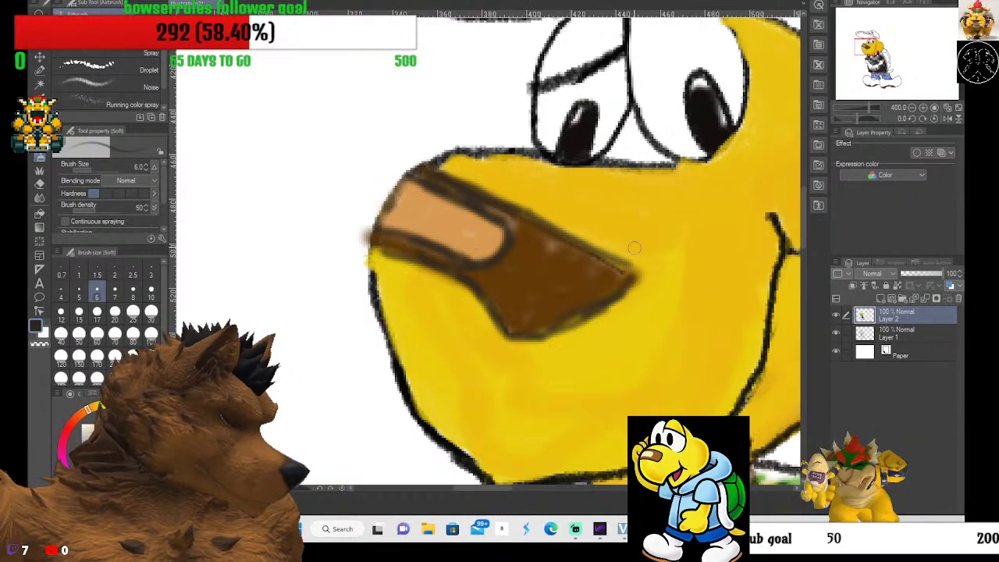
Review the coloured figure from the cap down to the shoes, finishing close up on the shell on its back.
scroll(395, 221, "down", 5)
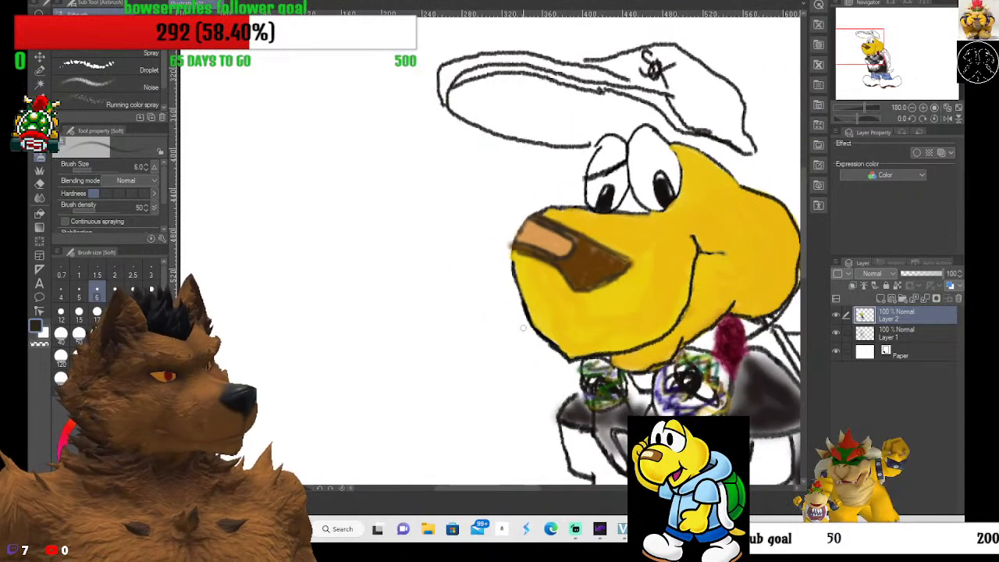
scroll(435, 304, "down", 1)
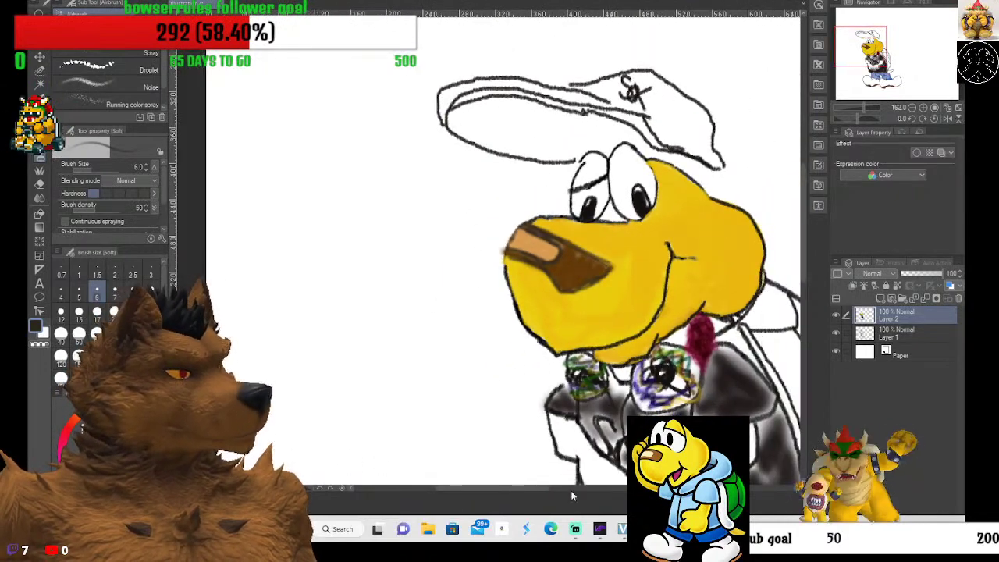
left_click_drag(463, 488, 492, 493)
scroll(492, 493, "up", 1)
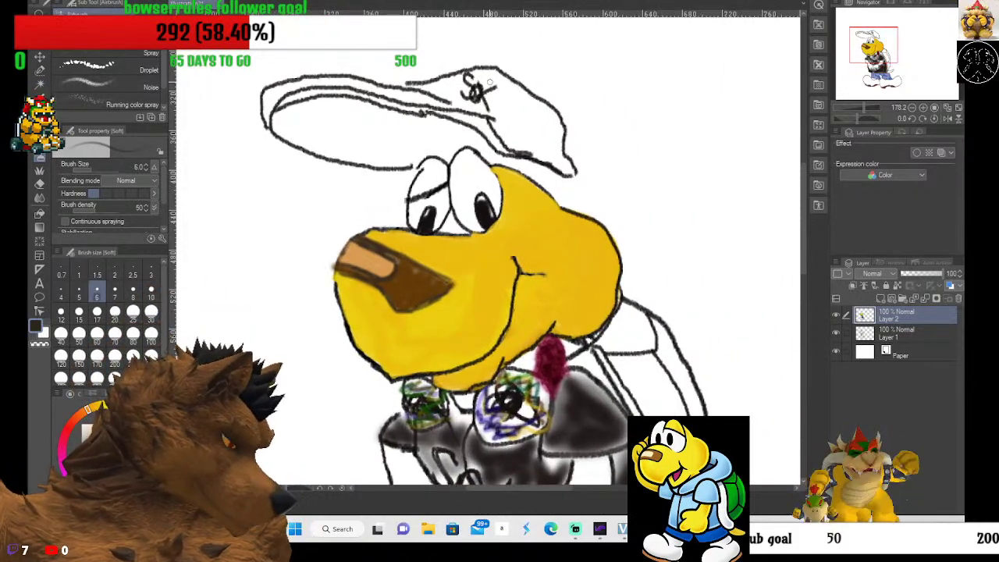
scroll(490, 81, "down", 2)
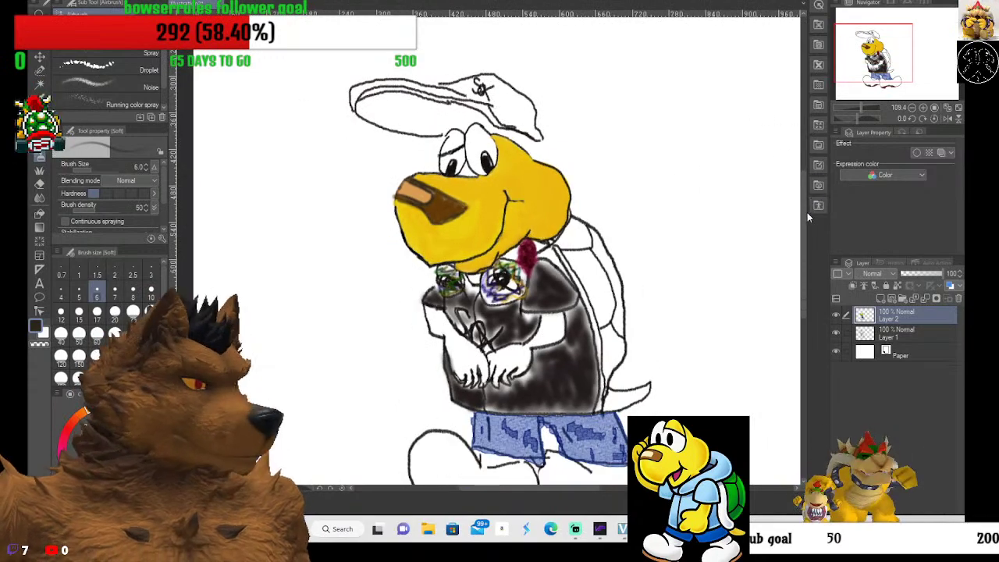
left_click_drag(807, 213, 807, 235)
scroll(625, 157, "up", 1)
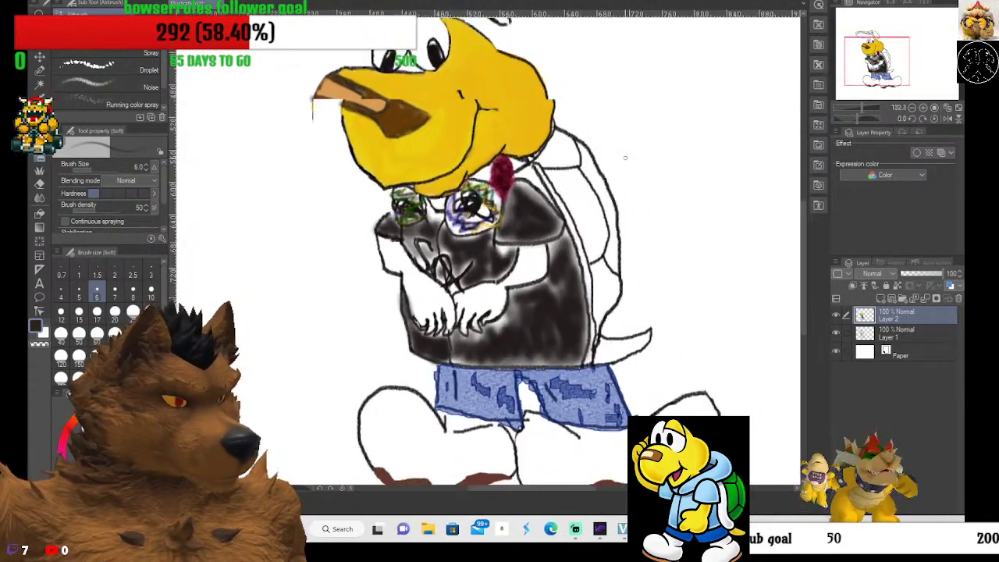
scroll(625, 157, "up", 3)
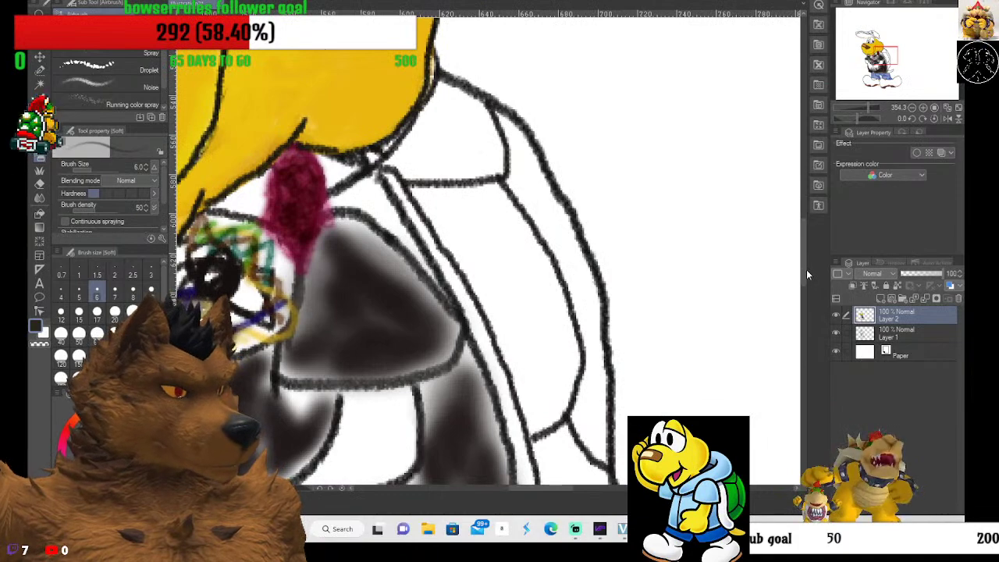
left_click_drag(806, 270, 802, 275)
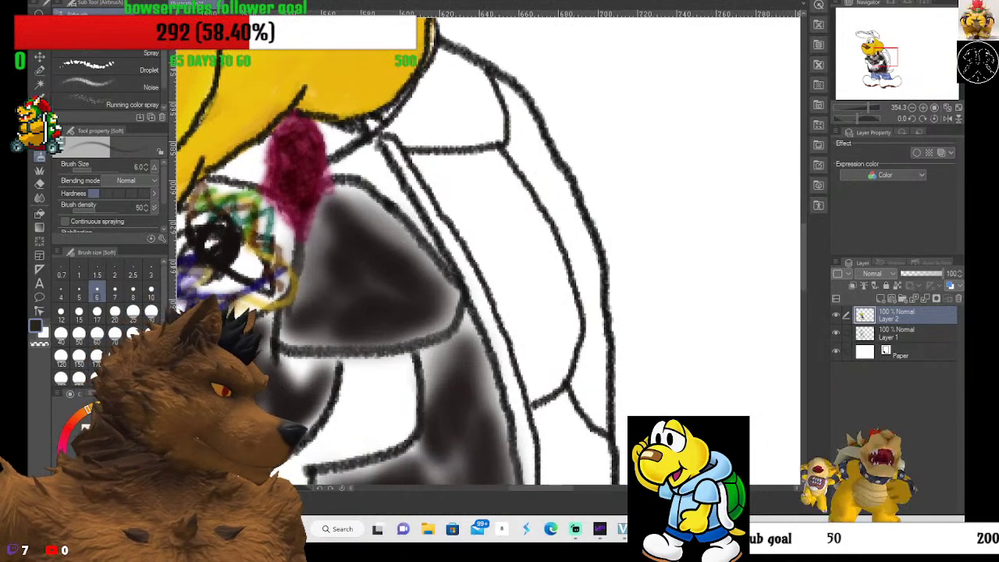
Paint the large middle section of the shell dark green with Oil paint at size 10.
key("x")
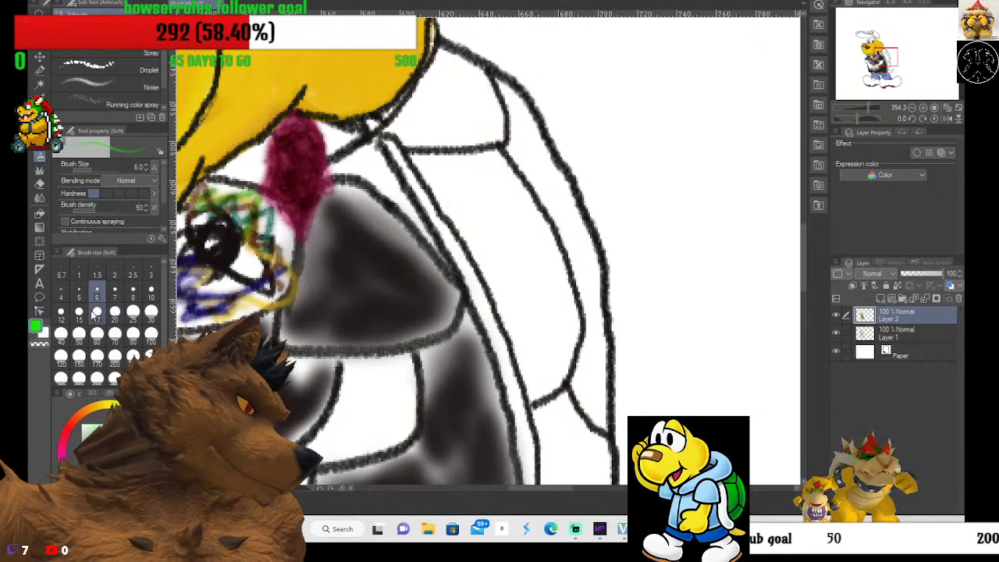
left_click(96, 312)
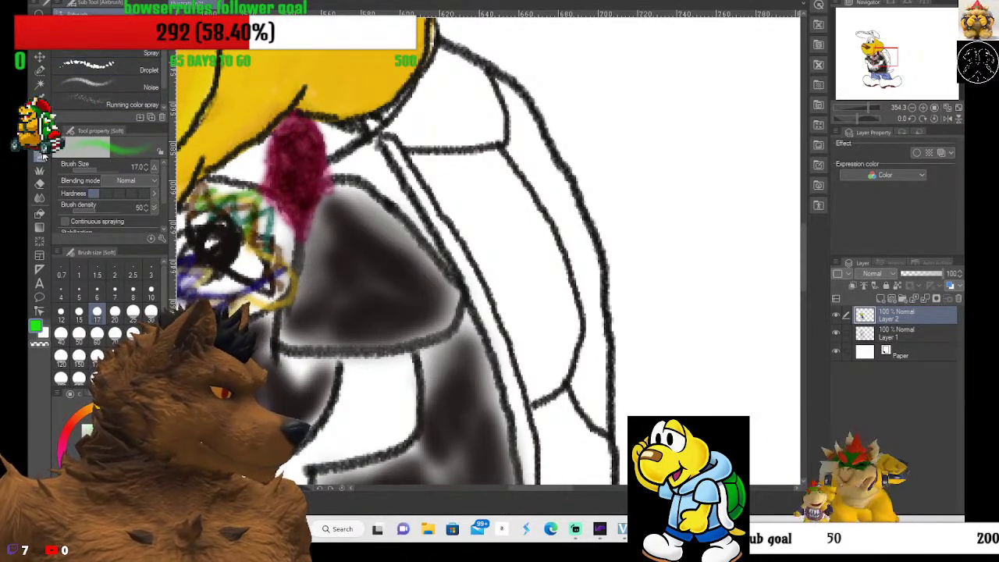
key("b")
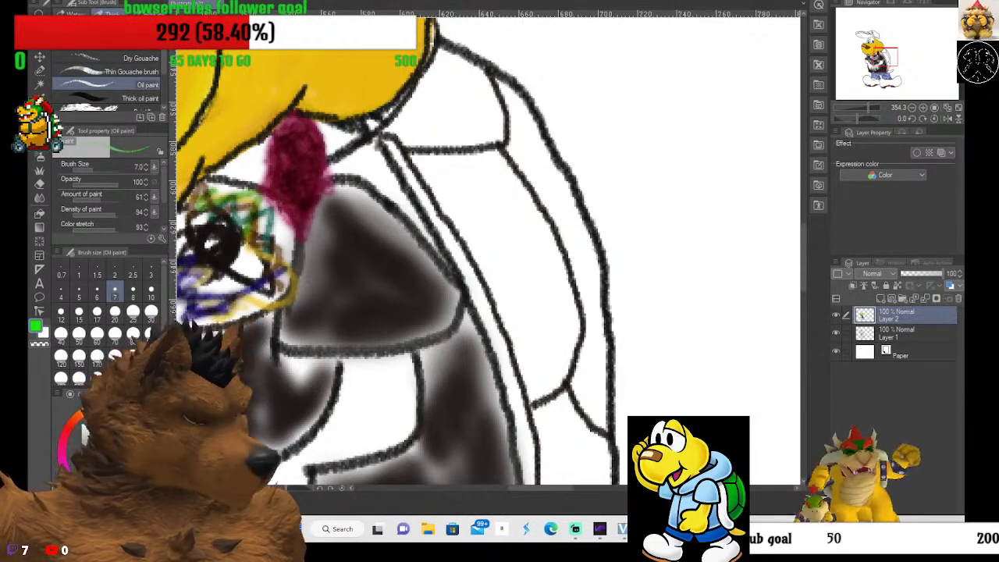
left_click(87, 431)
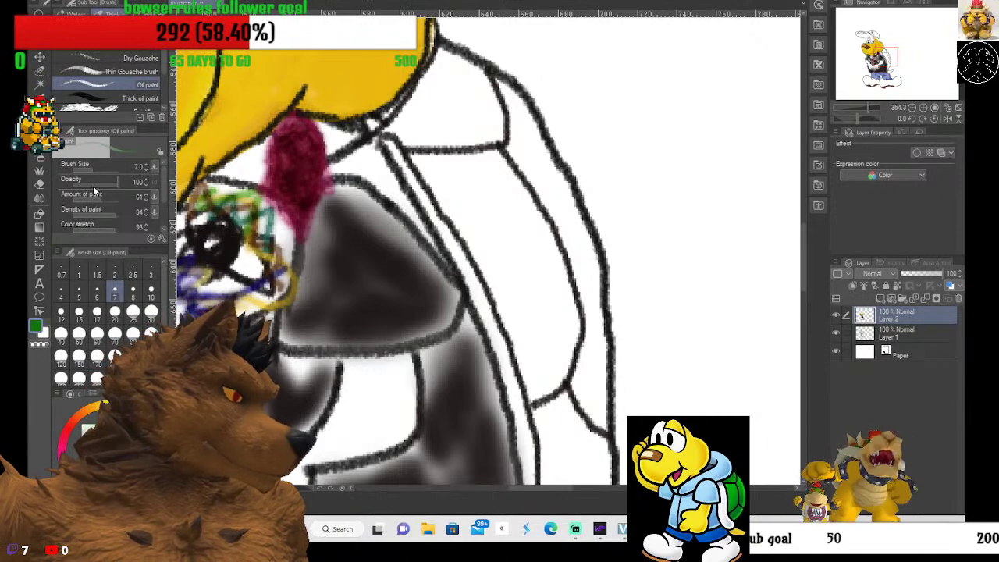
left_click(150, 290)
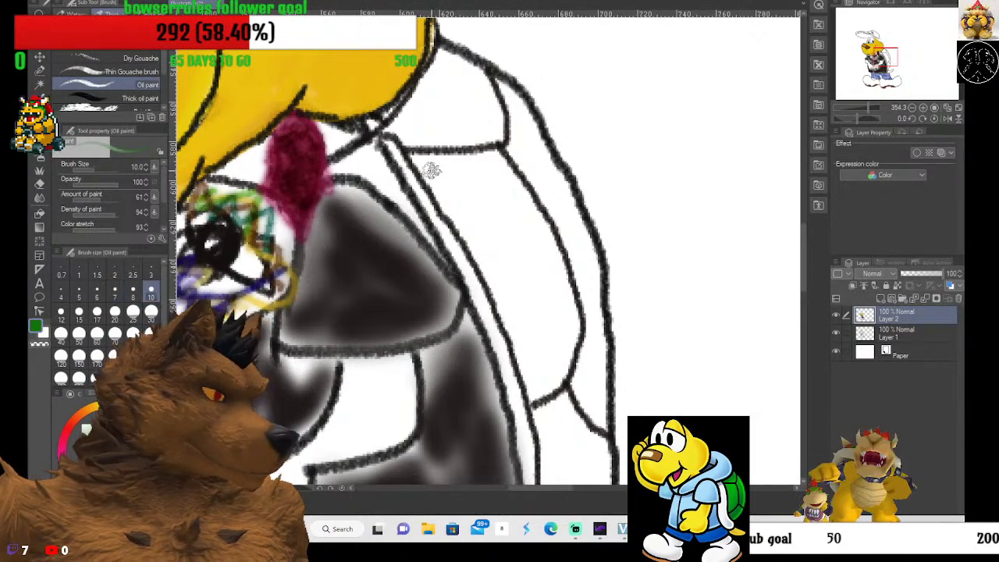
mouse_move(413, 159)
left_mouse_down()
mouse_move(495, 158)
mouse_move(531, 202)
mouse_move(574, 320)
mouse_move(563, 377)
mouse_move(531, 398)
mouse_move(538, 348)
mouse_move(552, 378)
mouse_move(551, 369)
mouse_move(542, 384)
mouse_move(537, 315)
mouse_move(552, 344)
mouse_move(540, 284)
mouse_move(547, 338)
mouse_move(555, 314)
mouse_move(546, 266)
mouse_move(557, 320)
mouse_move(548, 290)
mouse_move(539, 348)
mouse_move(529, 330)
mouse_move(527, 357)
left_mouse_up()
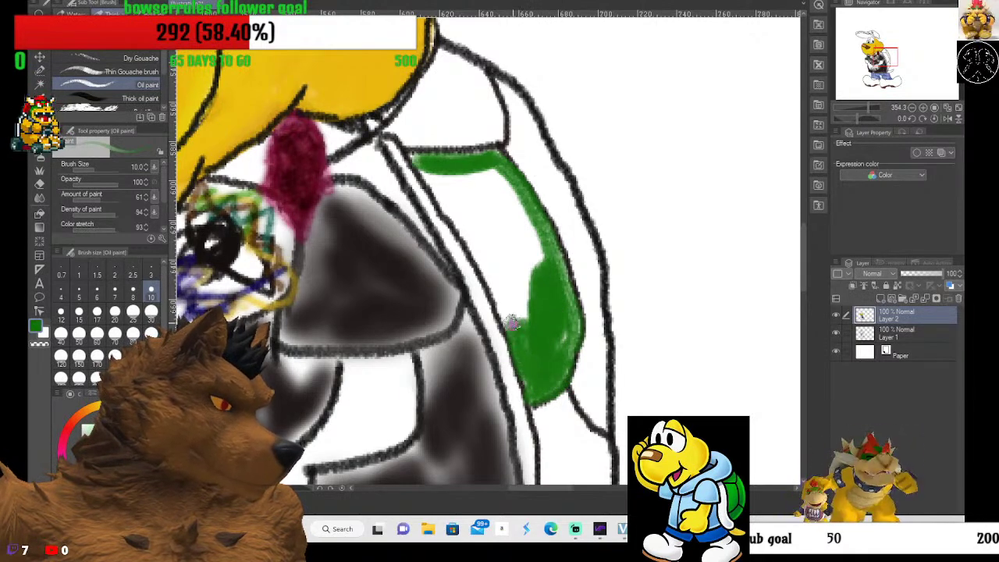
left_click_drag(502, 301, 474, 250)
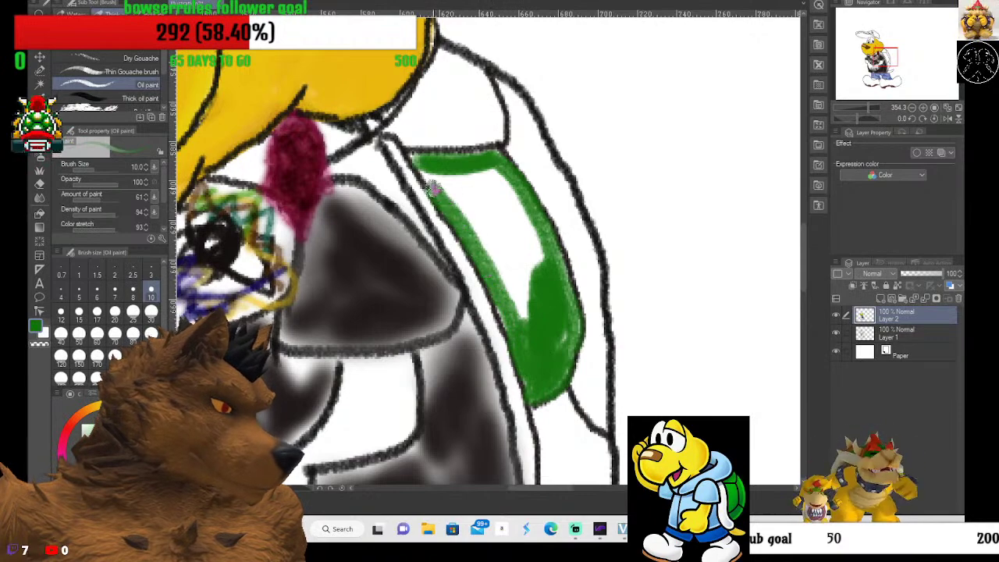
mouse_move(428, 178)
left_mouse_down()
mouse_move(472, 220)
mouse_move(525, 310)
mouse_move(508, 269)
mouse_move(456, 208)
mouse_move(513, 300)
mouse_move(503, 273)
mouse_move(487, 250)
mouse_move(507, 316)
mouse_move(516, 328)
mouse_move(516, 296)
mouse_move(529, 333)
left_mouse_up()
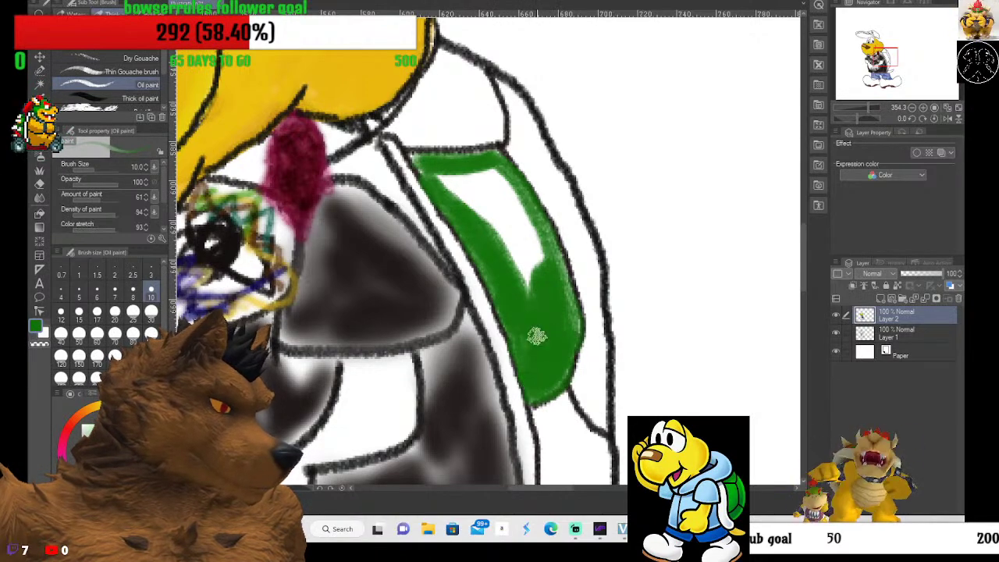
mouse_move(537, 335)
left_mouse_down()
mouse_move(536, 260)
mouse_move(523, 244)
mouse_move(523, 286)
mouse_move(513, 234)
mouse_move(519, 248)
mouse_move(446, 192)
mouse_move(478, 203)
mouse_move(442, 184)
mouse_move(499, 181)
mouse_move(485, 173)
mouse_move(518, 198)
mouse_move(533, 228)
mouse_move(486, 184)
mouse_move(530, 221)
mouse_move(528, 244)
mouse_move(466, 179)
mouse_move(505, 266)
left_mouse_up()
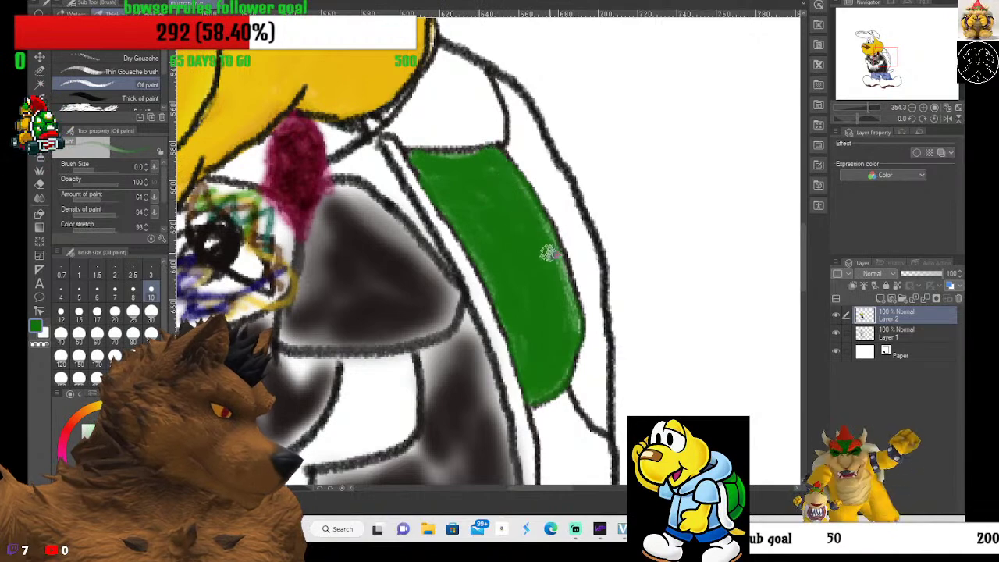
left_click_drag(550, 246, 567, 326)
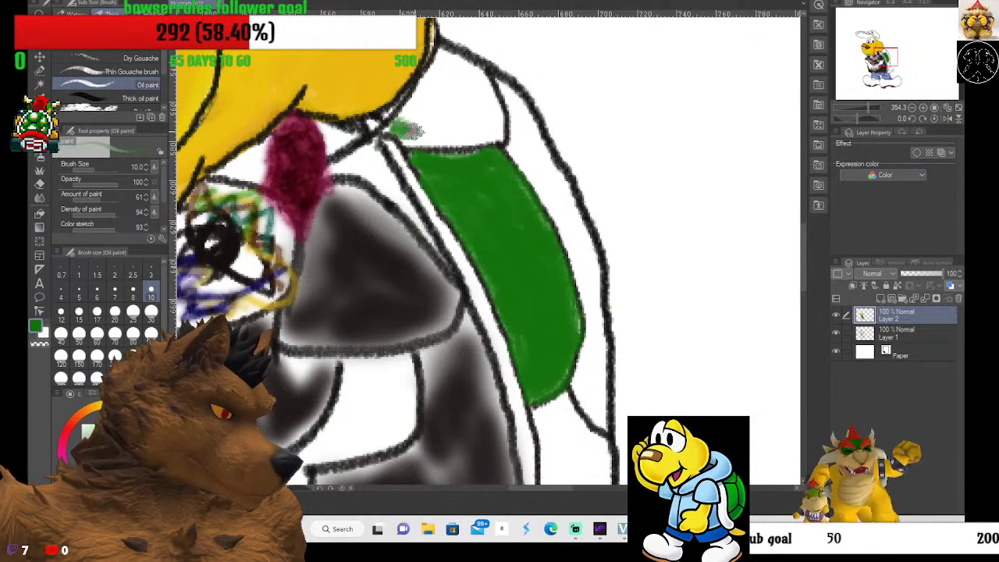
Fill the upper shell section behind the head with the same dark green Oil paint.
mouse_move(413, 130)
left_mouse_down()
mouse_move(502, 134)
mouse_move(466, 140)
mouse_move(486, 119)
mouse_move(491, 131)
mouse_move(487, 95)
mouse_move(497, 123)
mouse_move(490, 97)
mouse_move(468, 125)
mouse_move(478, 105)
mouse_move(417, 129)
left_mouse_up()
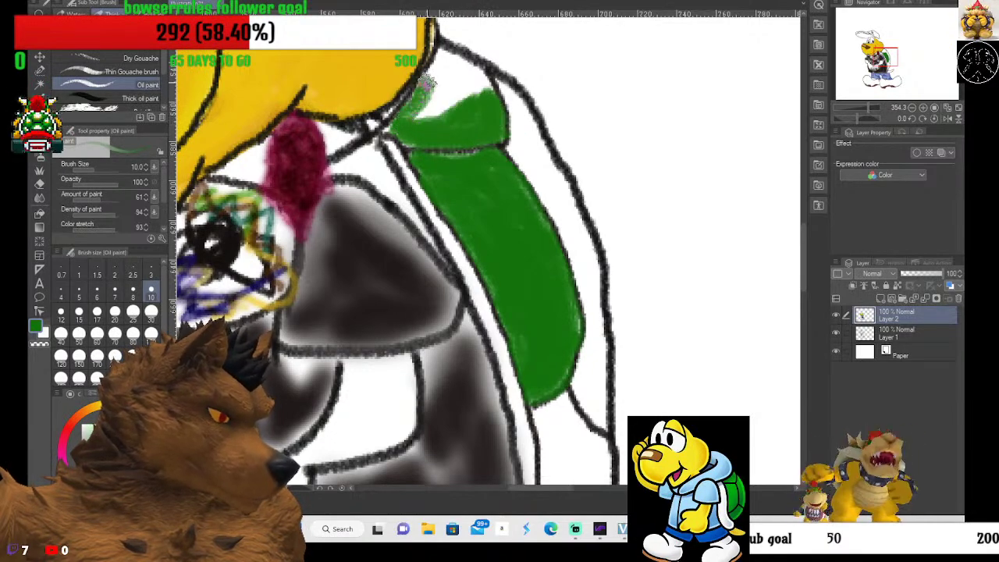
mouse_move(439, 62)
left_mouse_down()
mouse_move(410, 108)
mouse_move(443, 94)
left_mouse_up()
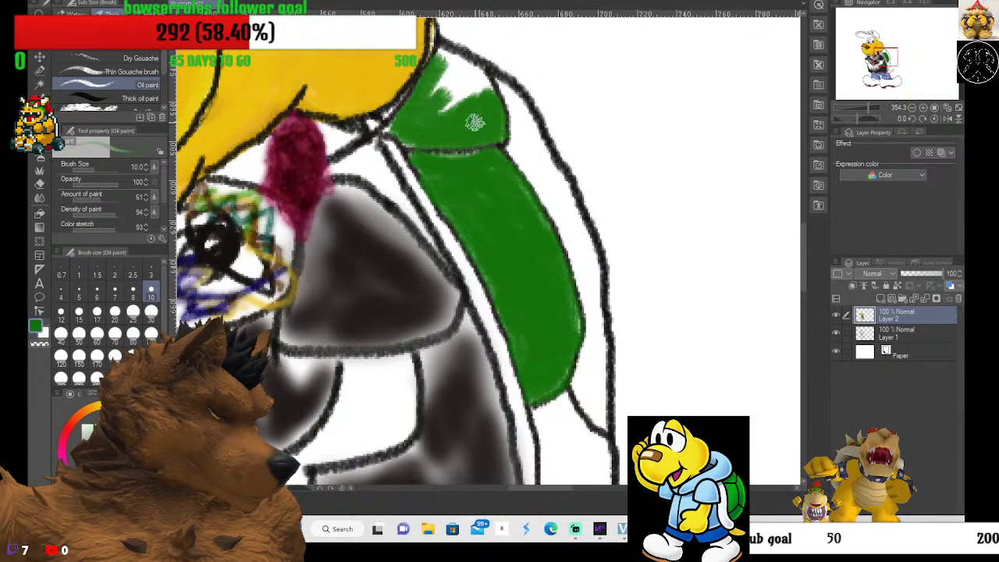
mouse_move(475, 123)
left_mouse_down()
mouse_move(429, 107)
mouse_move(493, 114)
mouse_move(459, 86)
left_mouse_up()
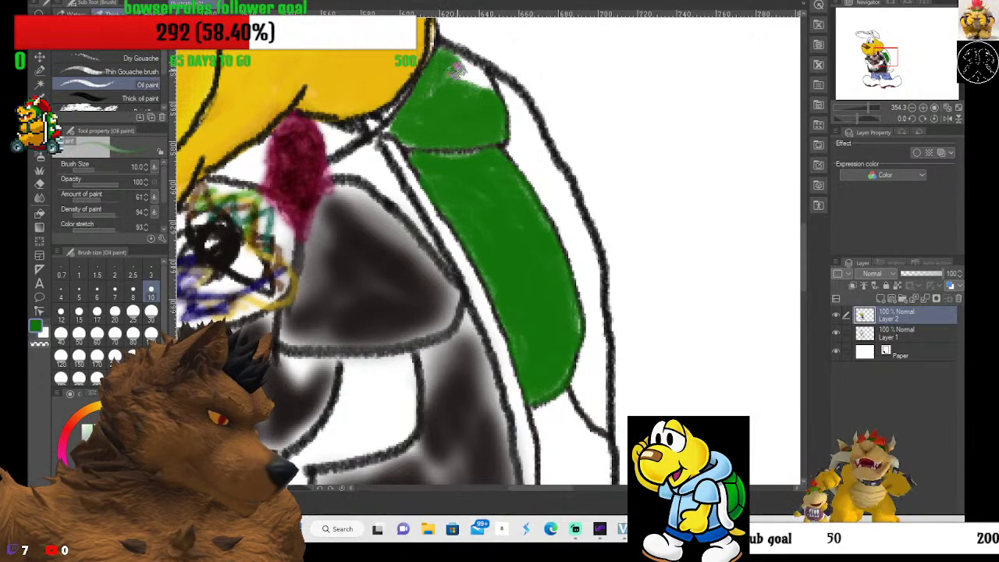
mouse_move(460, 70)
left_mouse_down()
mouse_move(451, 56)
mouse_move(484, 79)
left_mouse_up()
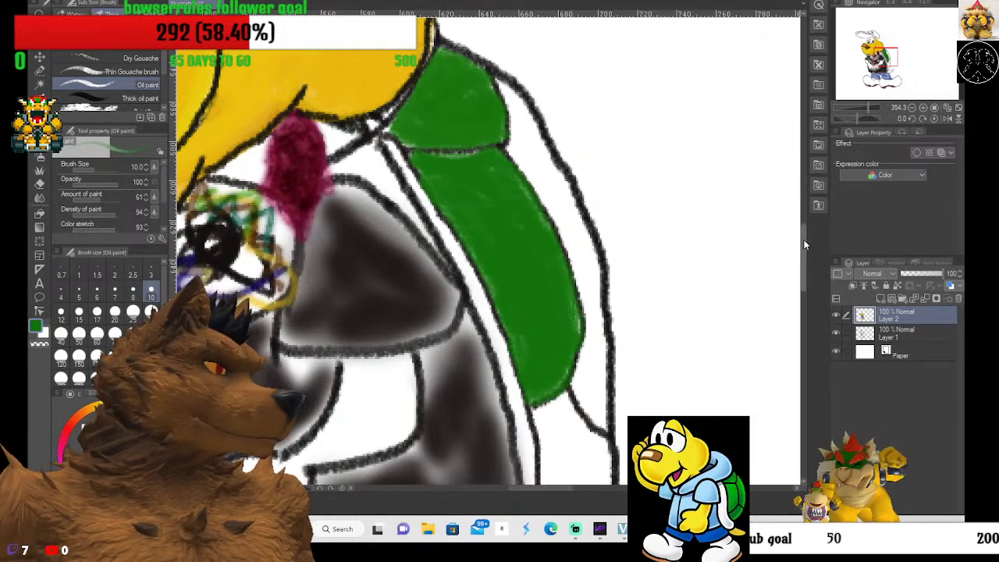
Paint the lower shell section above the tail dark green, down to its narrow tip.
left_click_drag(806, 244, 807, 279)
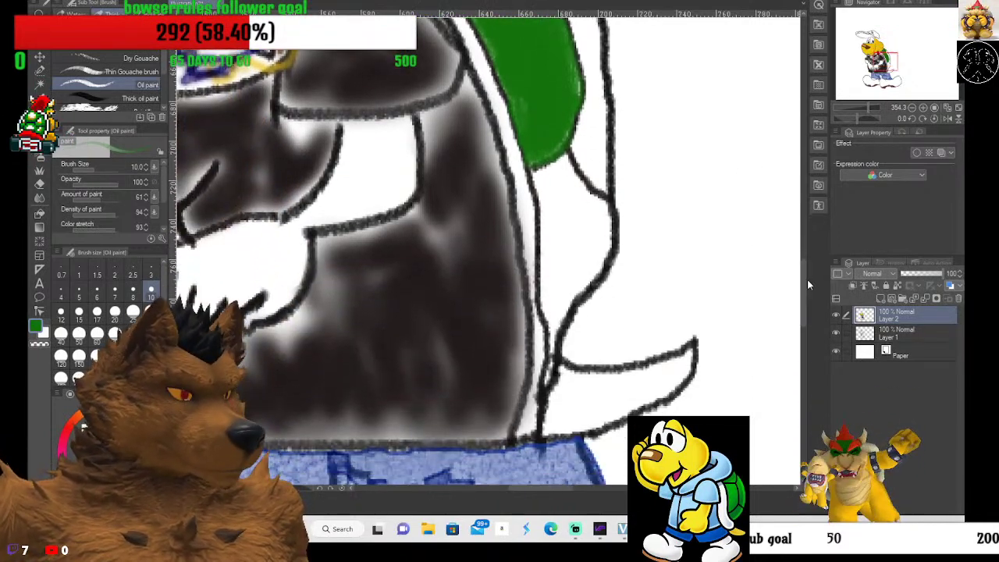
left_click_drag(544, 185, 550, 223)
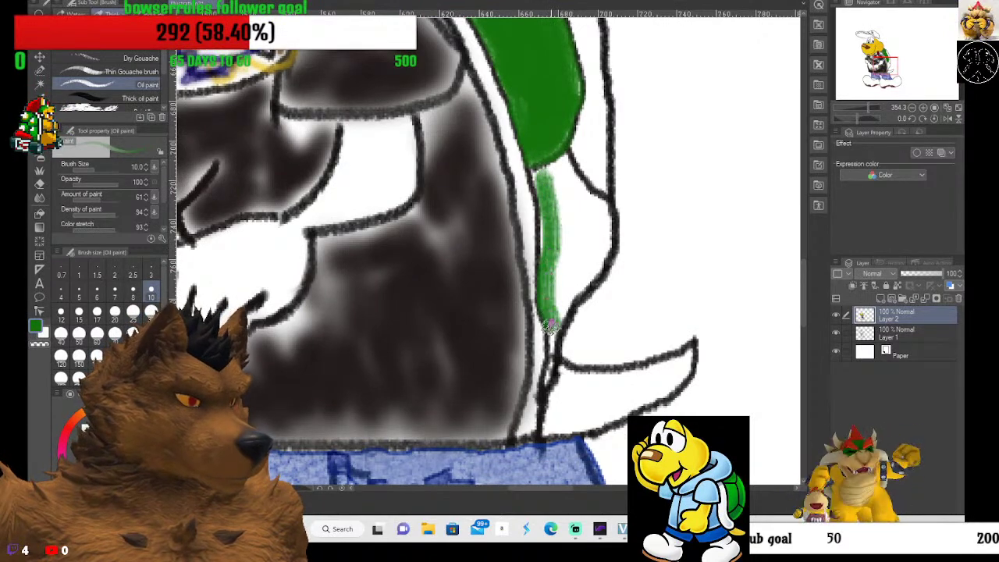
mouse_move(548, 368)
left_mouse_down()
mouse_move(559, 308)
mouse_move(565, 296)
mouse_move(556, 320)
mouse_move(587, 285)
left_mouse_up()
mouse_move(611, 248)
left_mouse_down()
mouse_move(559, 305)
mouse_move(562, 219)
mouse_move(554, 308)
mouse_move(549, 221)
mouse_move(551, 300)
mouse_move(595, 233)
mouse_move(567, 273)
mouse_move(591, 255)
mouse_move(578, 268)
mouse_move(603, 221)
mouse_move(601, 205)
mouse_move(563, 266)
mouse_move(576, 206)
mouse_move(569, 235)
mouse_move(536, 176)
mouse_move(569, 205)
mouse_move(548, 179)
mouse_move(563, 194)
mouse_move(551, 168)
mouse_move(571, 188)
mouse_move(565, 159)
mouse_move(589, 224)
mouse_move(590, 203)
mouse_move(572, 185)
mouse_move(603, 206)
mouse_move(536, 196)
mouse_move(549, 222)
mouse_move(544, 176)
left_mouse_up()
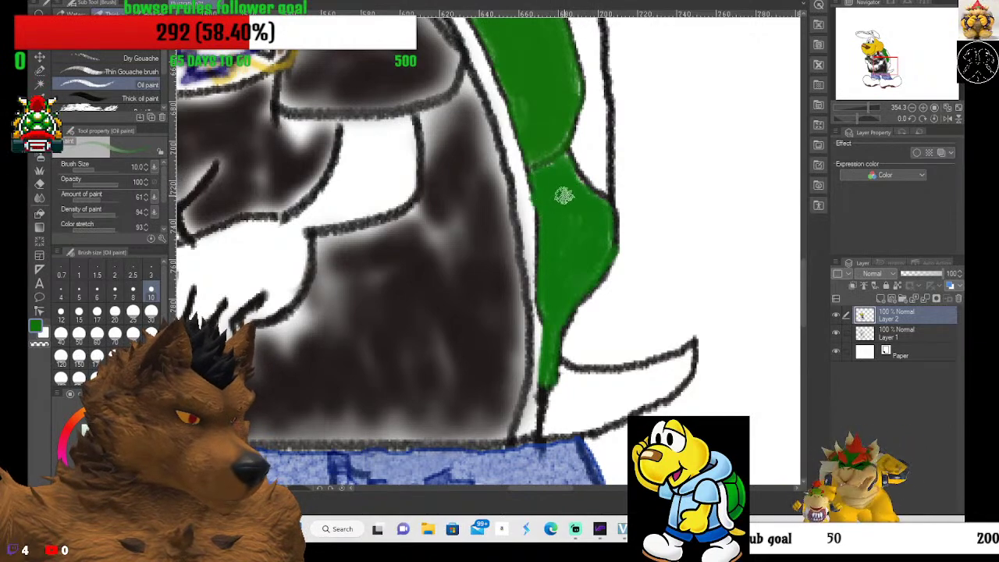
scroll(622, 87, "up", 1)
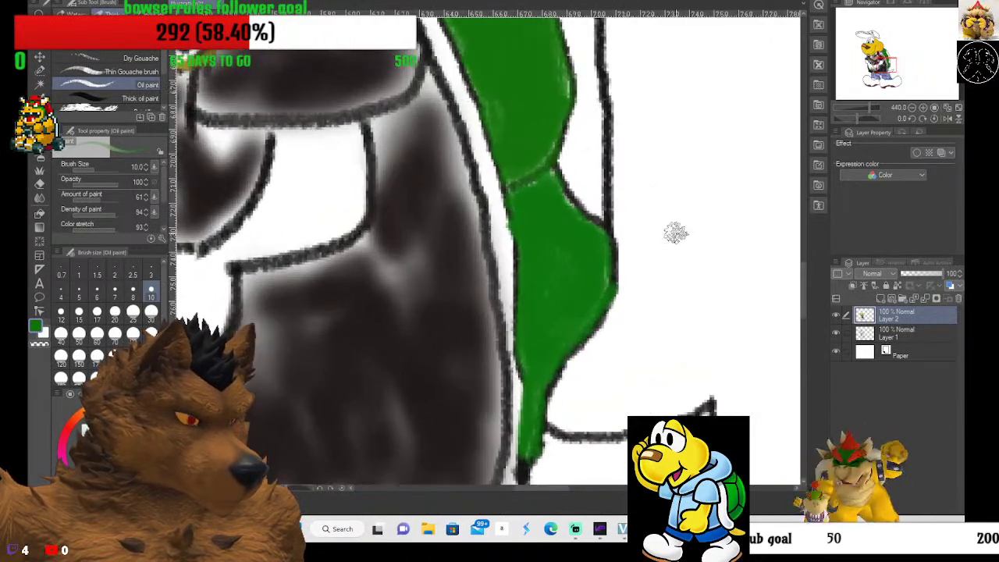
left_click_drag(804, 313, 805, 274)
scroll(578, 344, "down", 2)
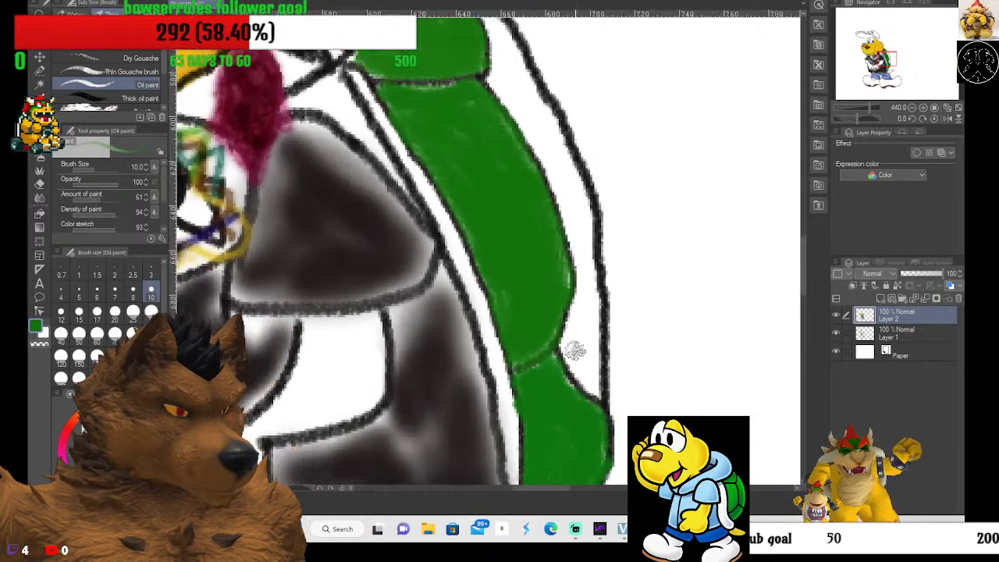
Paint the remaining white strip along the shell's outer edge dark green with Oil paint.
mouse_move(577, 351)
left_mouse_down()
mouse_move(591, 385)
mouse_move(576, 339)
mouse_move(564, 349)
mouse_move(584, 321)
mouse_move(586, 366)
mouse_move(588, 303)
mouse_move(570, 324)
mouse_move(587, 268)
mouse_move(582, 308)
mouse_move(562, 188)
mouse_move(585, 236)
mouse_move(559, 186)
mouse_move(570, 238)
mouse_move(558, 178)
mouse_move(500, 105)
mouse_move(529, 127)
mouse_move(510, 119)
mouse_move(533, 138)
mouse_move(541, 152)
mouse_move(526, 133)
mouse_move(544, 170)
mouse_move(523, 136)
mouse_move(560, 192)
mouse_move(549, 140)
mouse_move(582, 211)
mouse_move(521, 86)
mouse_move(525, 109)
mouse_move(505, 78)
mouse_move(511, 93)
mouse_move(498, 52)
mouse_move(581, 272)
left_mouse_up()
scroll(581, 272, "down", 3)
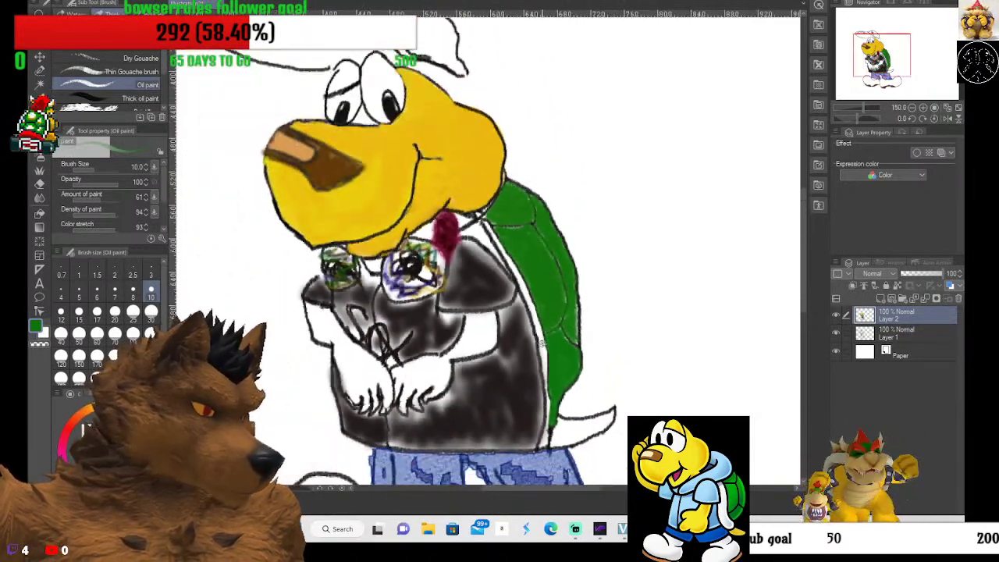
left_click_drag(807, 216, 801, 231)
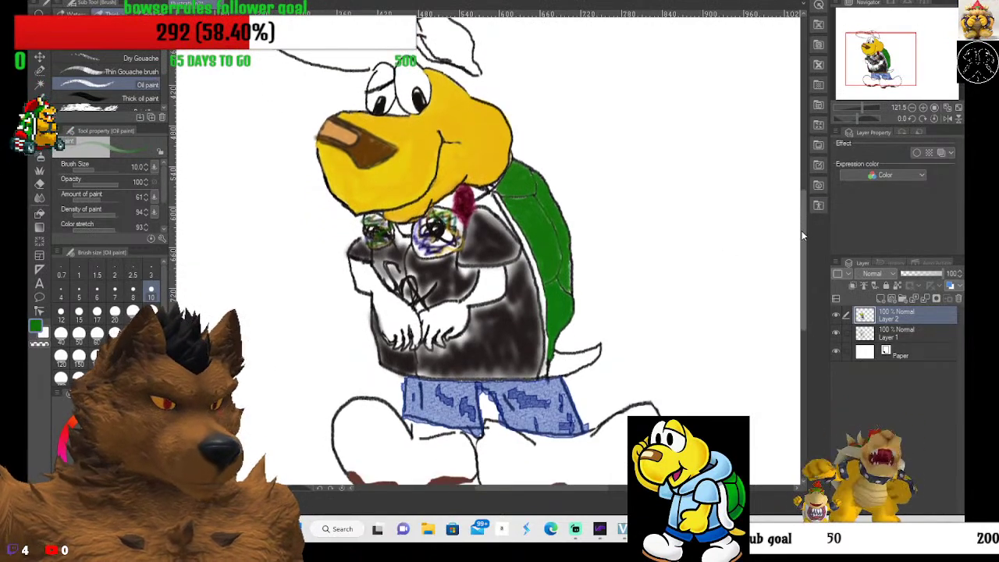
left_click_drag(802, 230, 801, 234)
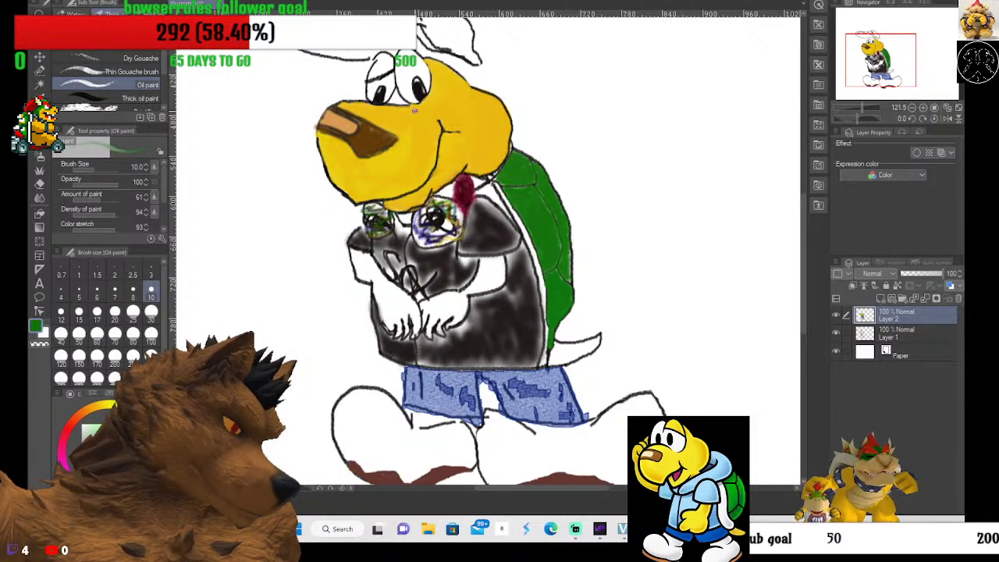
Erase the outline segment between the bottoms of the two eyes on Layer 1 with the hard eraser at size 10.
left_click(43, 185)
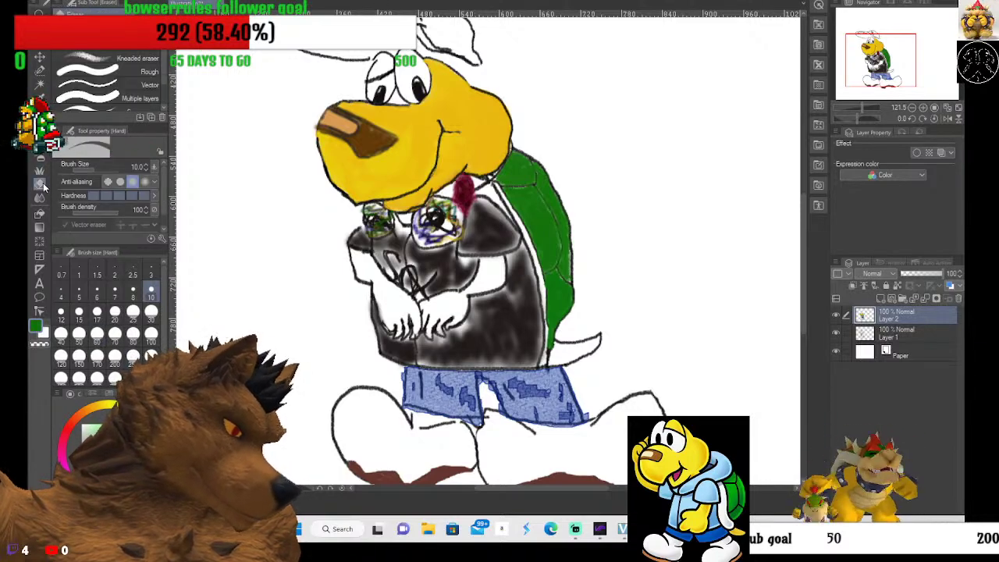
scroll(460, 122, "up", 6)
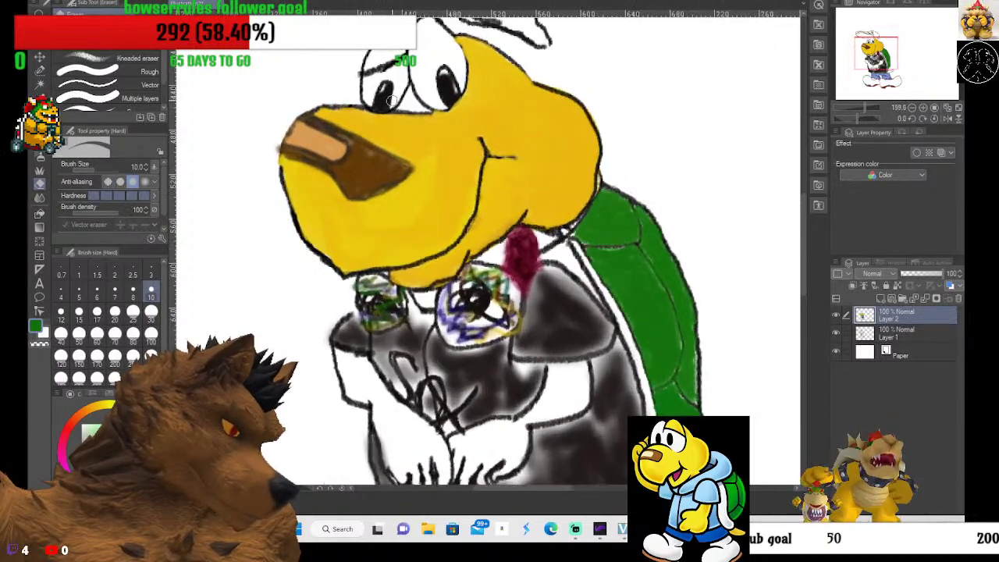
scroll(427, 111, "up", 1)
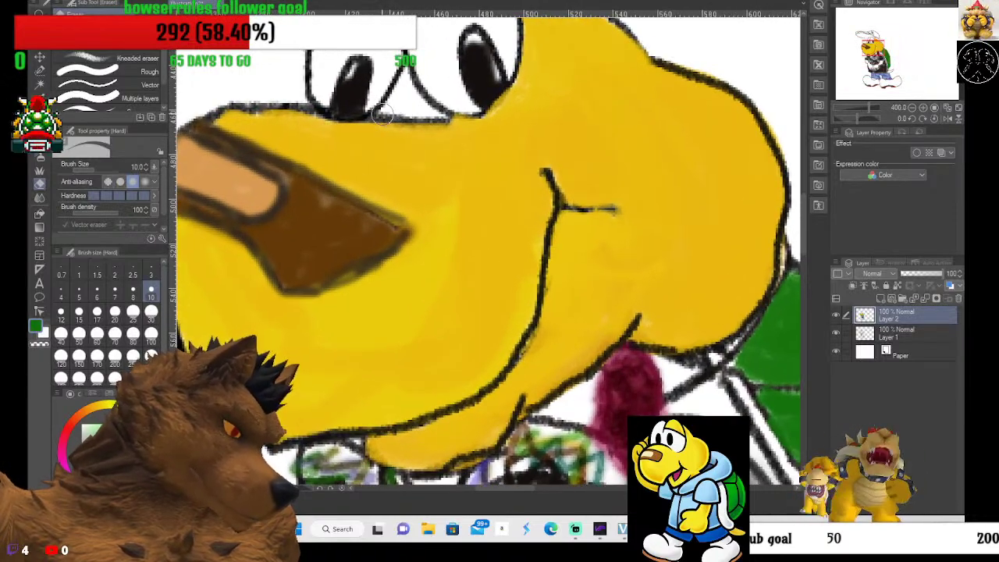
left_click(875, 334)
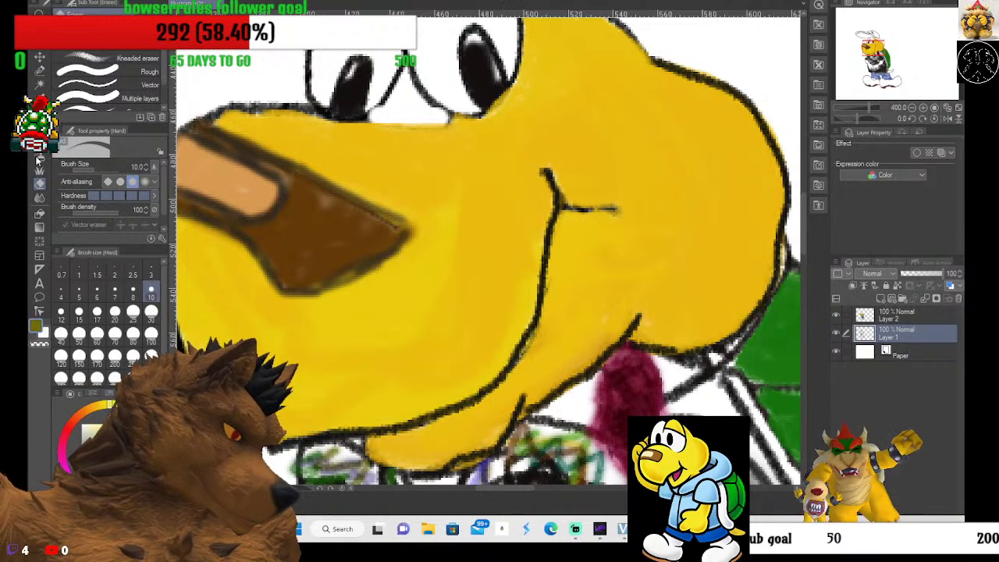
Sample the face's golden yellow and fill the gap between the eyes with Oil paint on Layer 2.
key("i")
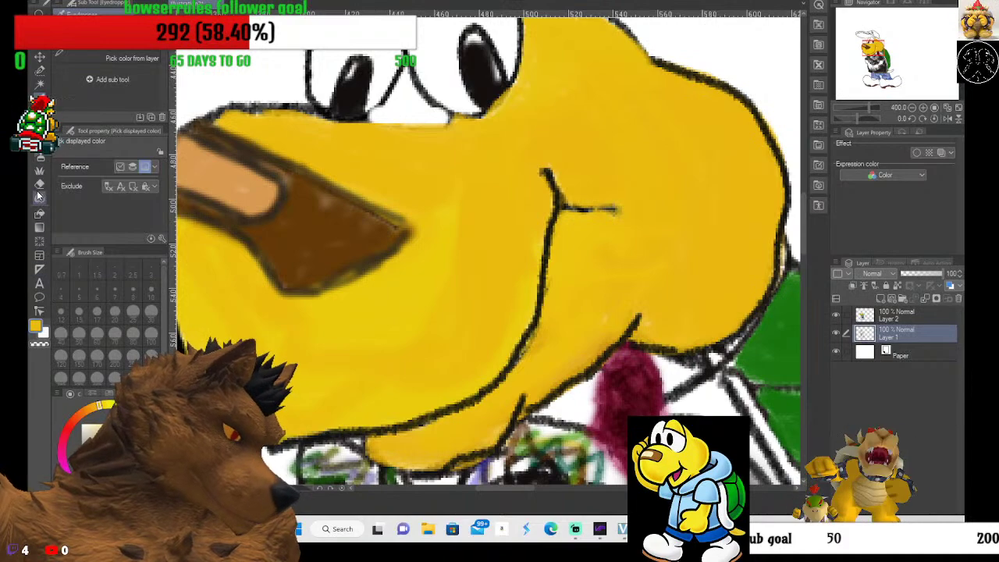
key("p")
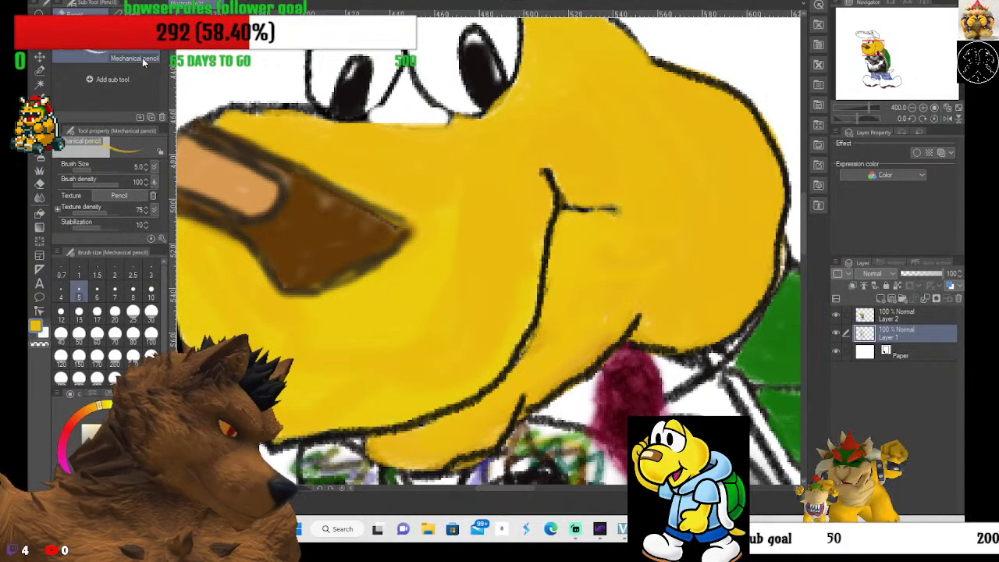
left_click(40, 156)
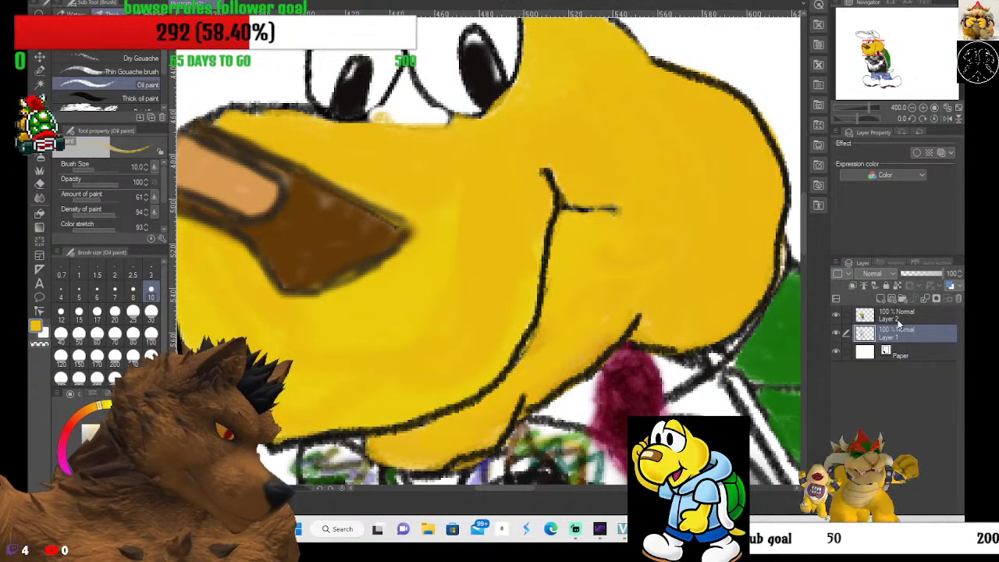
left_click(897, 317)
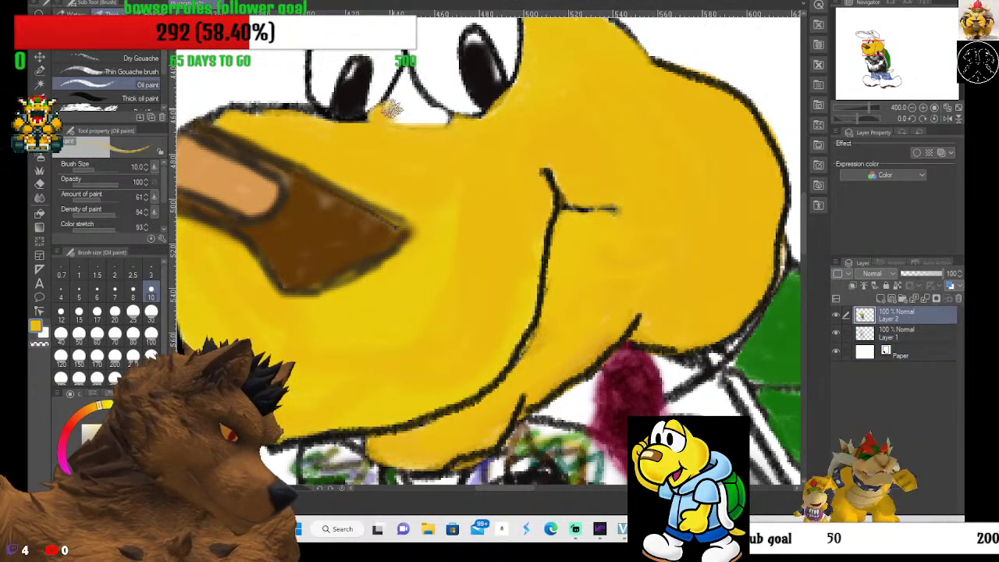
mouse_move(392, 109)
left_mouse_down()
mouse_move(438, 116)
mouse_move(410, 126)
mouse_move(450, 123)
mouse_move(432, 113)
mouse_move(461, 123)
mouse_move(396, 106)
mouse_move(403, 92)
mouse_move(393, 110)
mouse_move(406, 75)
mouse_move(411, 92)
mouse_move(461, 130)
mouse_move(299, 120)
mouse_move(483, 139)
mouse_move(420, 148)
mouse_move(549, 108)
mouse_move(485, 149)
mouse_move(541, 121)
mouse_move(515, 132)
mouse_move(526, 99)
mouse_move(515, 103)
mouse_move(468, 130)
mouse_move(476, 138)
mouse_move(683, 97)
mouse_move(588, 137)
mouse_move(686, 163)
mouse_move(603, 154)
mouse_move(685, 222)
mouse_move(652, 236)
mouse_move(482, 234)
mouse_move(429, 257)
mouse_move(460, 214)
mouse_move(407, 302)
mouse_move(458, 205)
mouse_move(435, 304)
mouse_move(457, 269)
mouse_move(408, 338)
mouse_move(395, 319)
mouse_move(425, 285)
mouse_move(388, 354)
mouse_move(336, 343)
mouse_move(388, 354)
mouse_move(400, 331)
mouse_move(323, 397)
mouse_move(351, 421)
mouse_move(309, 404)
left_mouse_up()
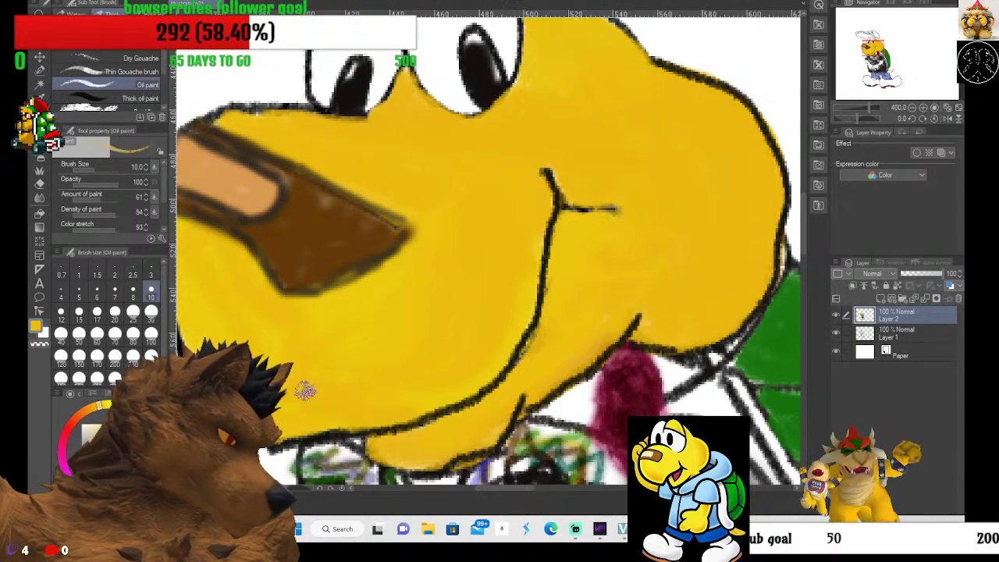
Paint the fingers of the hand nearest the shell golden yellow with Oil paint at size 7.
scroll(456, 328, "down", 3)
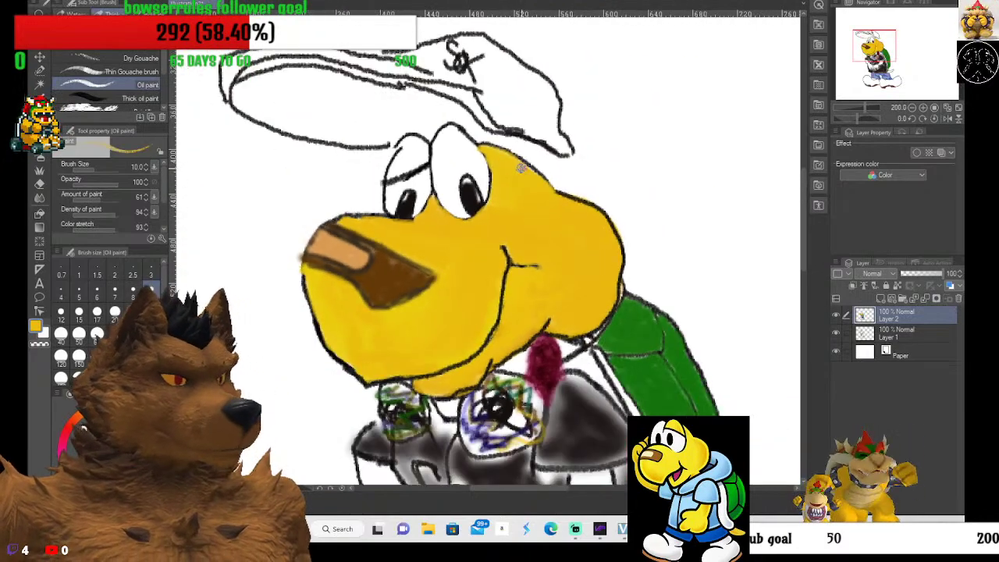
scroll(551, 191, "down", 2)
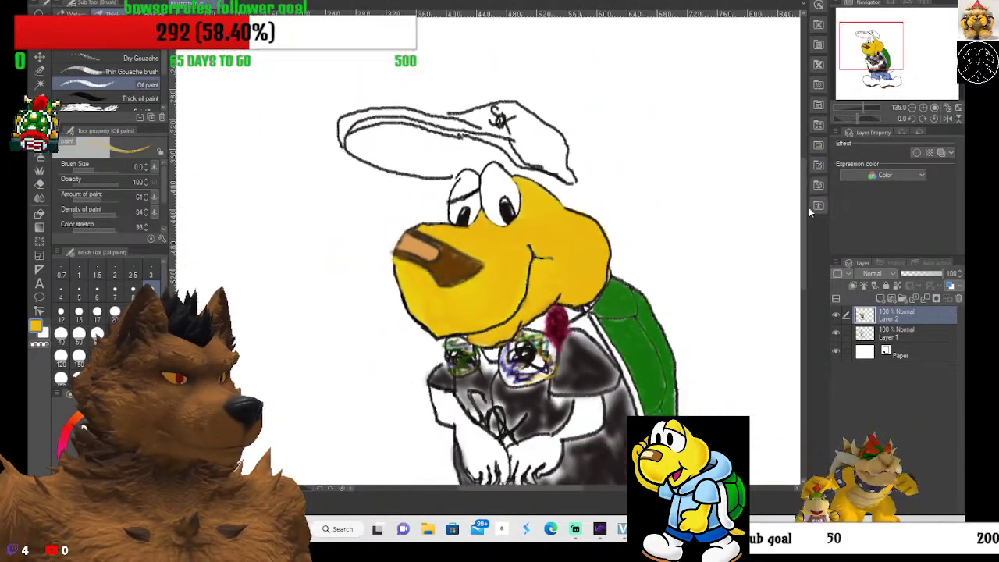
left_click_drag(805, 234, 802, 312)
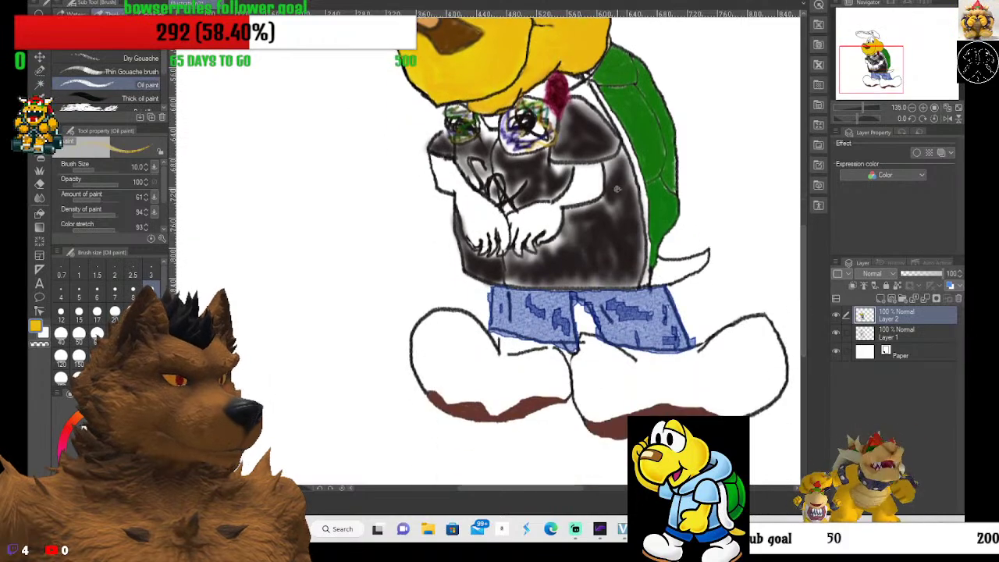
scroll(617, 189, "up", 6)
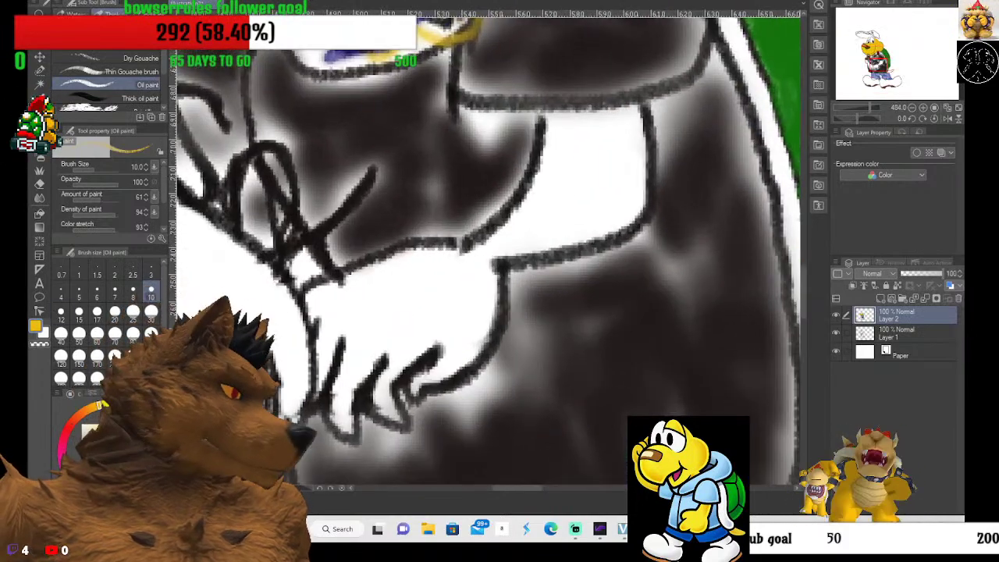
mouse_move(320, 301)
left_mouse_down()
mouse_move(344, 293)
mouse_move(308, 306)
mouse_move(338, 308)
mouse_move(329, 353)
left_mouse_up()
left_click(115, 291)
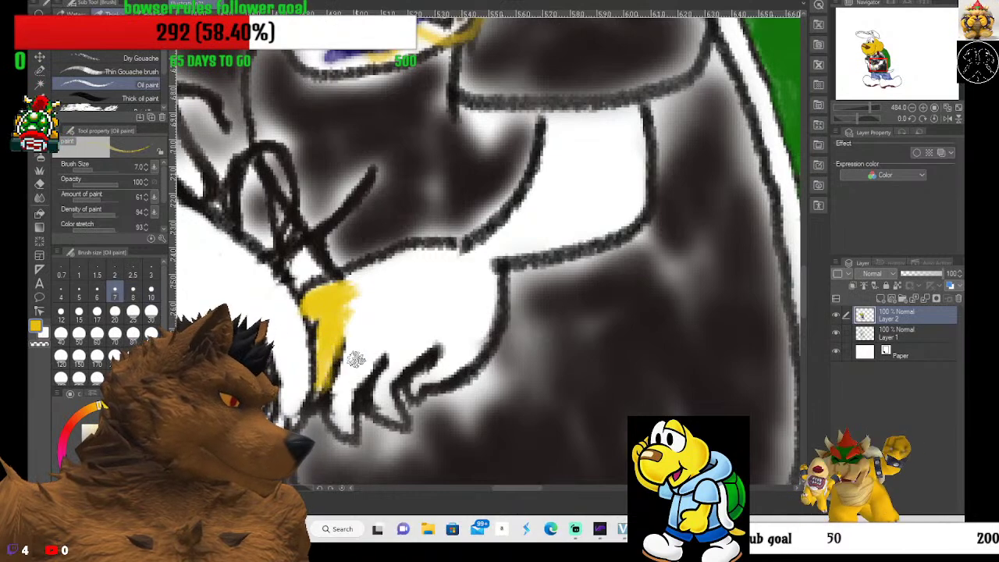
left_click_drag(356, 359, 341, 396)
mouse_move(351, 434)
left_mouse_down()
mouse_move(351, 373)
mouse_move(362, 363)
mouse_move(355, 385)
mouse_move(366, 362)
mouse_move(342, 353)
mouse_move(402, 366)
mouse_move(391, 369)
mouse_move(381, 403)
mouse_move(401, 423)
mouse_move(377, 397)
mouse_move(386, 376)
mouse_move(407, 359)
mouse_move(454, 364)
mouse_move(422, 378)
mouse_move(416, 393)
mouse_move(459, 358)
left_mouse_up()
left_click_drag(367, 329, 420, 345)
Fill the back of that hand and its arm up to the sleeve golden yellow with Oil paint at size 10.
left_click(151, 290)
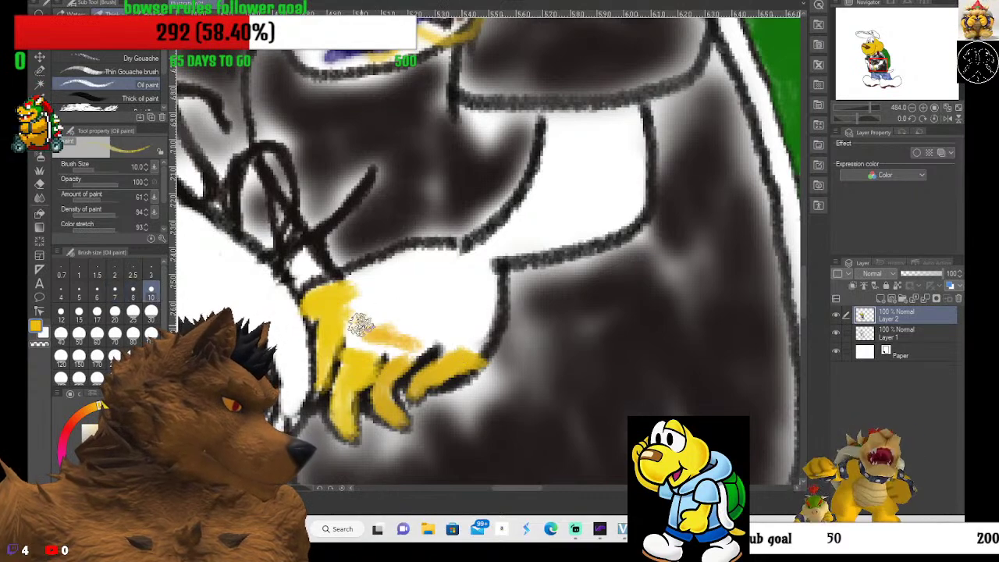
mouse_move(357, 320)
left_mouse_down()
mouse_move(402, 341)
mouse_move(340, 331)
mouse_move(386, 349)
mouse_move(423, 347)
mouse_move(406, 346)
mouse_move(423, 334)
mouse_move(453, 335)
mouse_move(455, 349)
mouse_move(481, 336)
mouse_move(468, 350)
mouse_move(471, 313)
mouse_move(379, 323)
mouse_move(355, 317)
mouse_move(390, 299)
mouse_move(340, 299)
mouse_move(427, 259)
mouse_move(373, 282)
mouse_move(385, 293)
mouse_move(420, 266)
mouse_move(399, 291)
mouse_move(445, 268)
mouse_move(437, 298)
mouse_move(468, 249)
mouse_move(419, 301)
mouse_move(465, 294)
mouse_move(476, 262)
mouse_move(480, 327)
mouse_move(478, 287)
mouse_move(535, 229)
mouse_move(490, 253)
mouse_move(502, 238)
mouse_move(545, 206)
mouse_move(521, 243)
mouse_move(564, 225)
mouse_move(534, 242)
mouse_move(601, 225)
mouse_move(636, 199)
mouse_move(574, 221)
mouse_move(614, 196)
mouse_move(624, 139)
mouse_move(632, 206)
mouse_move(636, 145)
mouse_move(627, 187)
mouse_move(624, 143)
mouse_move(607, 191)
mouse_move(607, 163)
mouse_move(568, 205)
mouse_move(523, 223)
mouse_move(535, 184)
mouse_move(538, 205)
mouse_move(544, 146)
mouse_move(555, 173)
mouse_move(573, 126)
mouse_move(602, 160)
mouse_move(624, 145)
left_mouse_up()
mouse_move(625, 119)
left_mouse_down()
mouse_move(638, 125)
mouse_move(581, 118)
mouse_move(548, 133)
left_mouse_up()
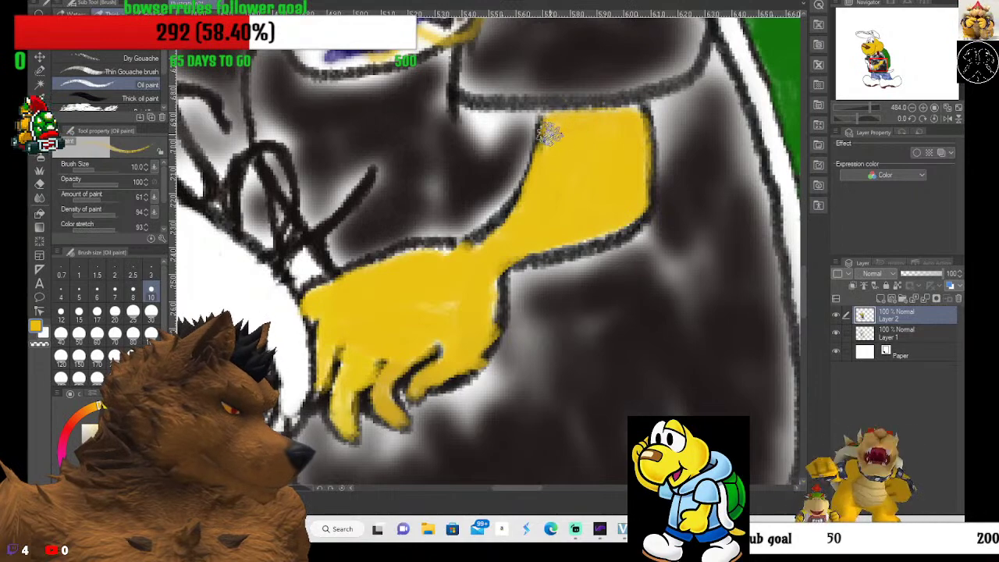
mouse_move(595, 207)
left_mouse_down()
mouse_move(632, 110)
mouse_move(627, 120)
mouse_move(552, 116)
mouse_move(613, 117)
left_mouse_up()
mouse_move(488, 263)
left_mouse_down()
mouse_move(395, 265)
mouse_move(465, 276)
mouse_move(443, 303)
mouse_move(480, 302)
mouse_move(487, 276)
mouse_move(490, 307)
mouse_move(464, 350)
mouse_move(424, 299)
mouse_move(363, 313)
mouse_move(339, 306)
mouse_move(361, 287)
mouse_move(309, 301)
mouse_move(452, 304)
mouse_move(613, 226)
mouse_move(548, 239)
left_mouse_up()
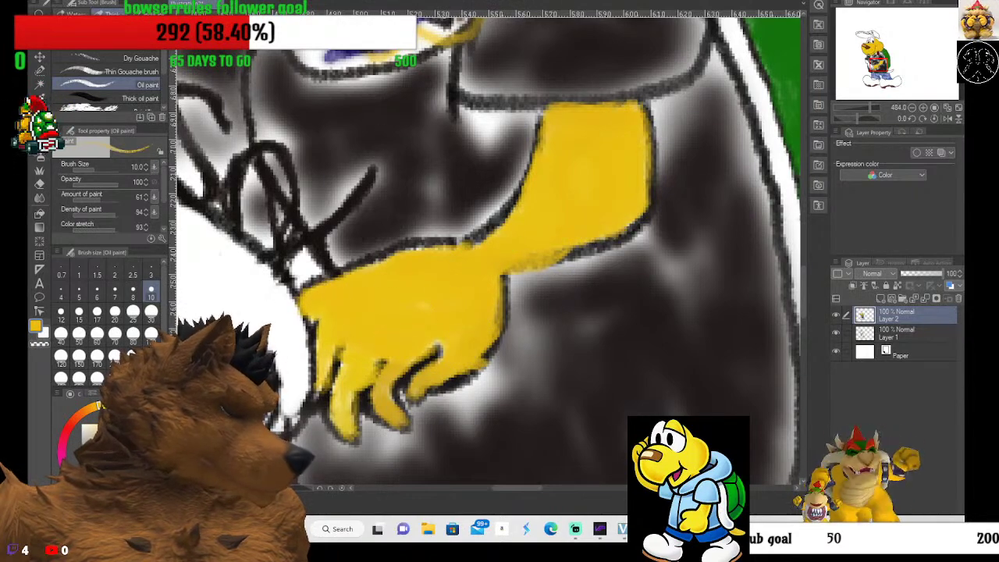
Erase the yellow overspill along the lower outline of the arm and hand with the hard eraser at size 6.
left_click(40, 186)
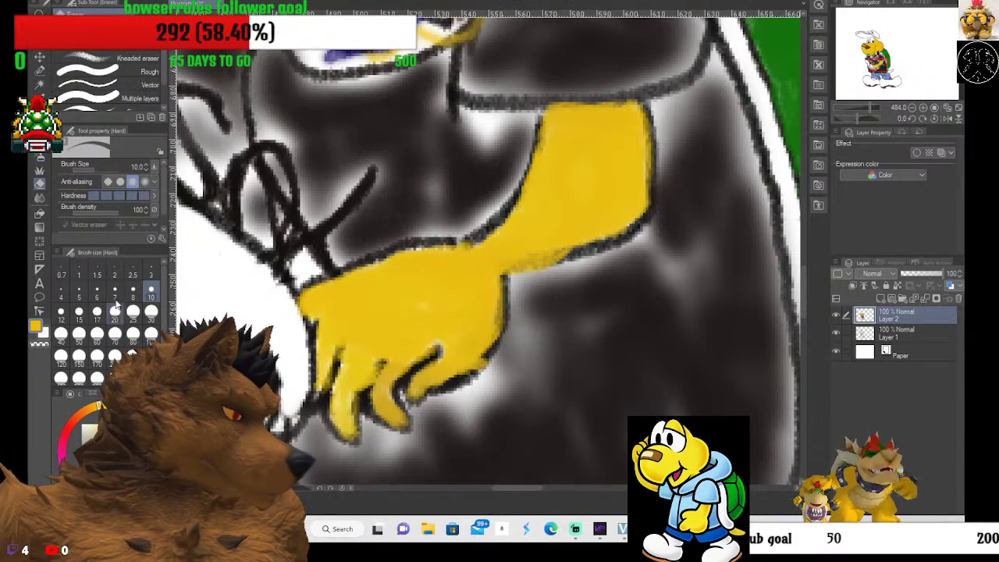
left_click(97, 297)
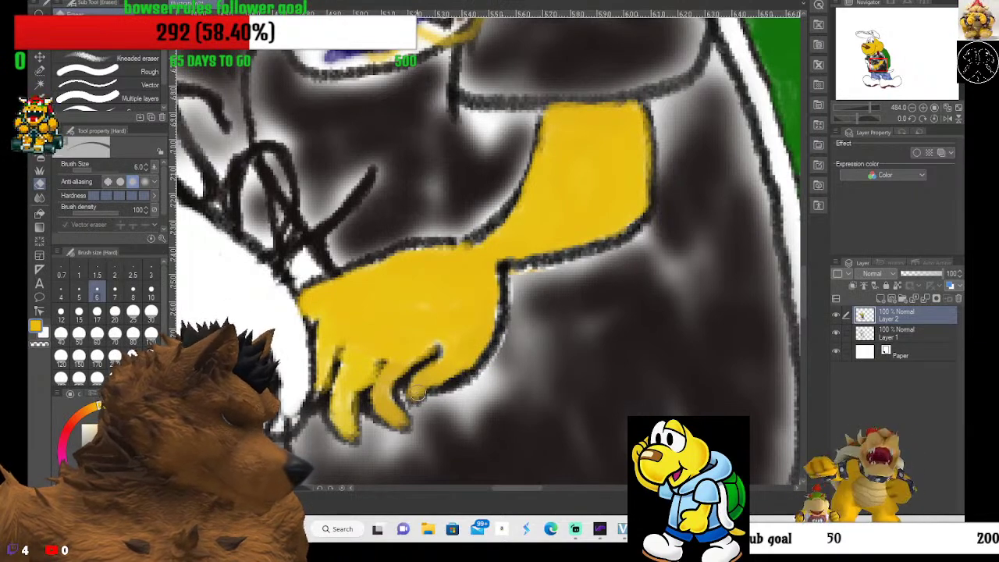
scroll(324, 228, "down", 1)
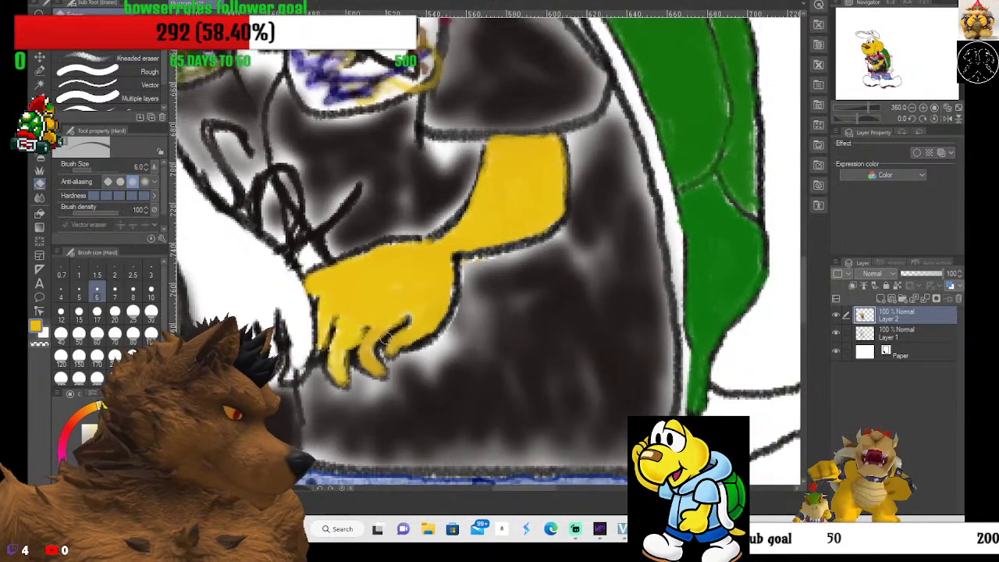
scroll(350, 261, "down", 1)
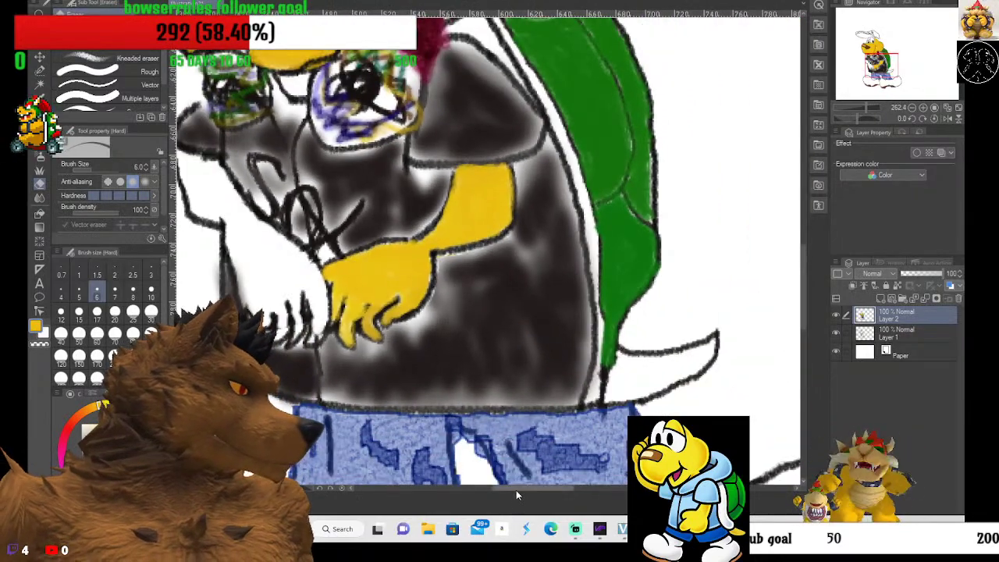
Paint the other arm golden yellow from the sleeve toward the wrist with Oil paint at size 10.
left_click_drag(516, 490, 487, 490)
scroll(450, 177, "up", 2)
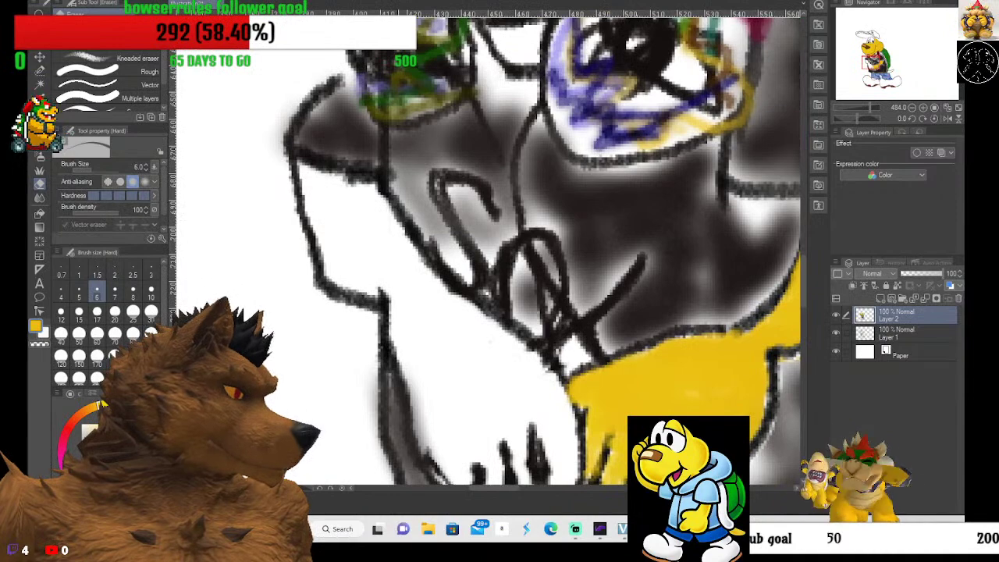
left_click(39, 153)
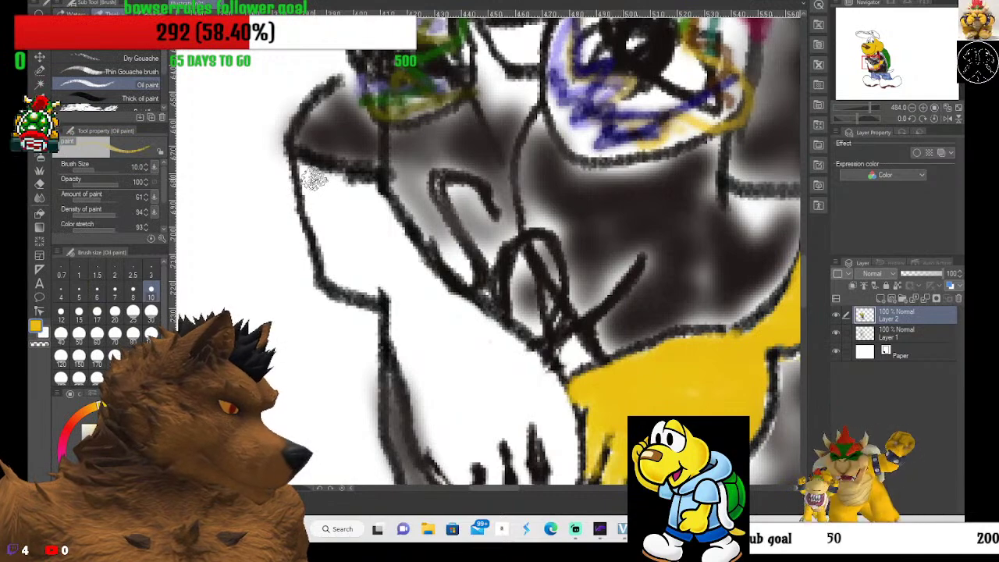
mouse_move(299, 169)
left_mouse_down()
mouse_move(369, 190)
mouse_move(319, 183)
mouse_move(319, 207)
mouse_move(310, 185)
mouse_move(332, 249)
mouse_move(330, 217)
mouse_move(326, 256)
mouse_move(347, 281)
mouse_move(373, 286)
mouse_move(349, 277)
mouse_move(324, 224)
mouse_move(341, 193)
mouse_move(347, 241)
mouse_move(365, 201)
mouse_move(375, 212)
mouse_move(375, 199)
mouse_move(392, 234)
mouse_move(343, 192)
mouse_move(374, 249)
mouse_move(331, 209)
mouse_move(377, 238)
mouse_move(356, 257)
mouse_move(360, 264)
mouse_move(413, 254)
mouse_move(371, 268)
mouse_move(370, 239)
mouse_move(380, 270)
mouse_move(380, 222)
mouse_move(406, 258)
mouse_move(334, 181)
mouse_move(305, 170)
mouse_move(401, 295)
mouse_move(386, 266)
mouse_move(393, 274)
mouse_move(405, 266)
mouse_move(434, 298)
mouse_move(409, 257)
mouse_move(420, 282)
mouse_move(339, 237)
mouse_move(366, 272)
mouse_move(444, 336)
mouse_move(436, 309)
mouse_move(511, 368)
left_mouse_up()
scroll(805, 279, "down", 5)
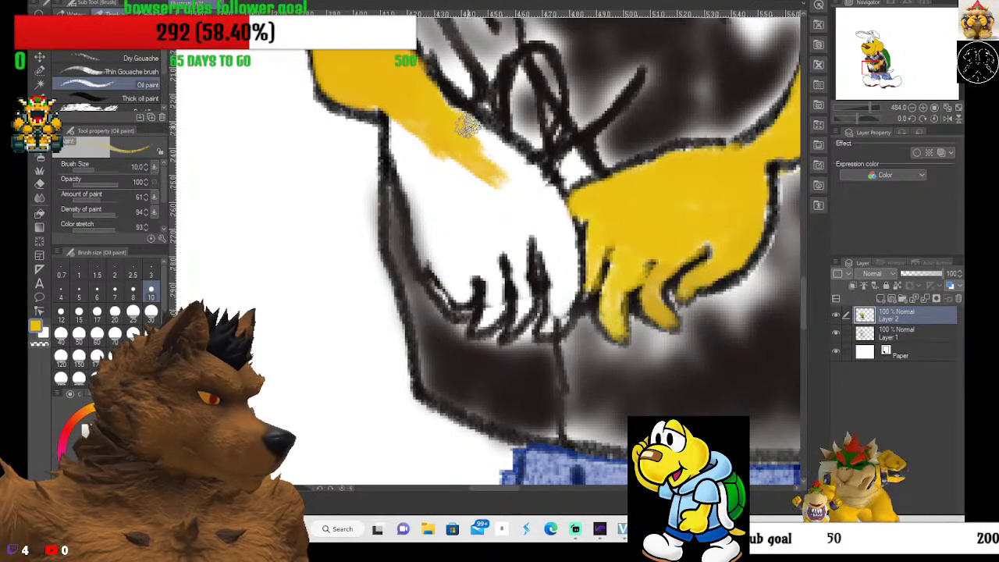
Fill the wrist, back and fingers of the hand farther from the shell with golden yellow.
mouse_move(507, 165)
left_mouse_down()
mouse_move(473, 138)
mouse_move(528, 177)
mouse_move(520, 161)
mouse_move(504, 150)
mouse_move(548, 202)
mouse_move(538, 177)
mouse_move(563, 245)
mouse_move(563, 217)
mouse_move(558, 206)
mouse_move(567, 304)
mouse_move(545, 332)
mouse_move(564, 281)
mouse_move(566, 304)
mouse_move(569, 265)
mouse_move(559, 240)
mouse_move(547, 244)
mouse_move(551, 271)
mouse_move(530, 200)
mouse_move(494, 164)
mouse_move(524, 251)
mouse_move(522, 228)
mouse_move(528, 295)
left_mouse_up()
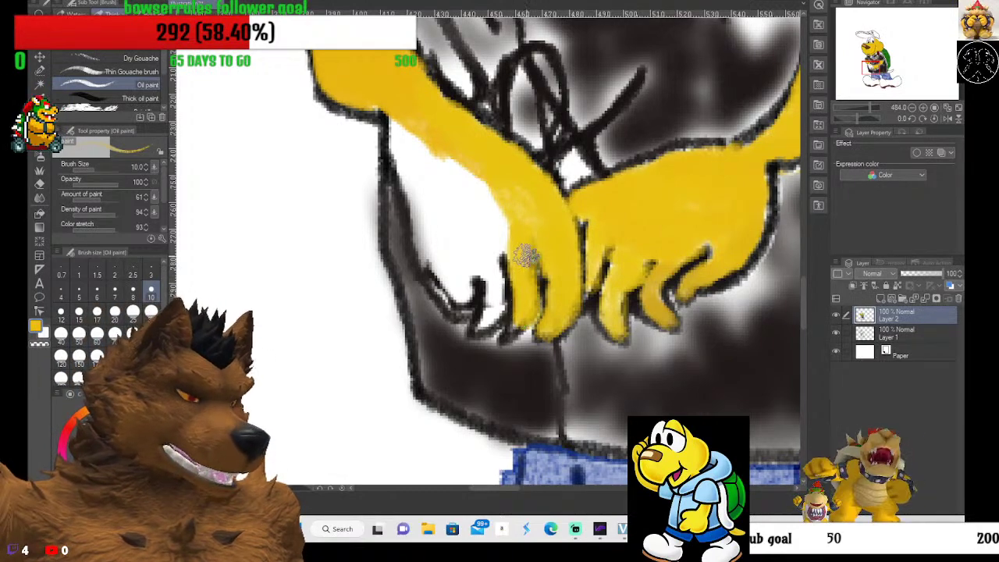
left_click_drag(492, 239, 484, 316)
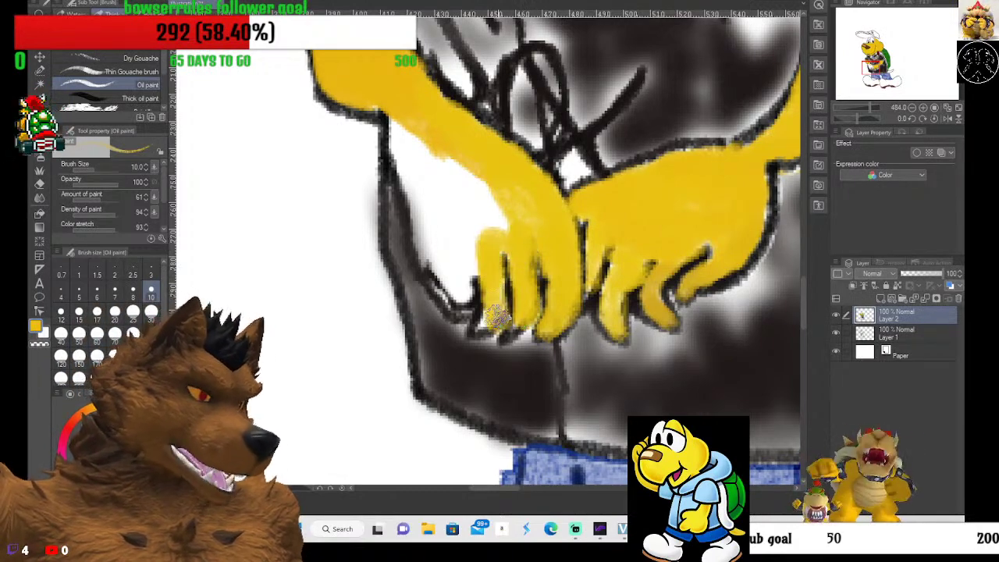
mouse_move(490, 219)
left_mouse_down()
mouse_move(476, 283)
mouse_move(457, 300)
mouse_move(420, 241)
mouse_move(435, 267)
mouse_move(446, 219)
mouse_move(465, 266)
mouse_move(494, 215)
mouse_move(462, 212)
mouse_move(459, 262)
mouse_move(423, 227)
mouse_move(426, 207)
mouse_move(430, 238)
mouse_move(391, 134)
mouse_move(421, 194)
mouse_move(441, 153)
mouse_move(451, 196)
mouse_move(471, 216)
mouse_move(472, 174)
mouse_move(515, 234)
mouse_move(508, 188)
mouse_move(514, 209)
mouse_move(405, 93)
left_mouse_up()
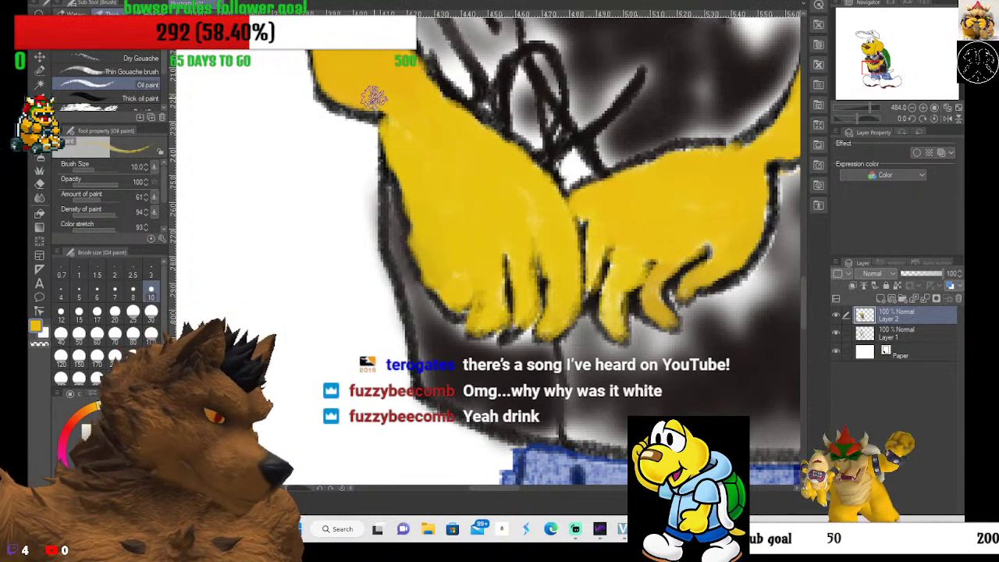
Paint the eyelid of the half-closed eye golden yellow with Oil paint at size 6 and erase the overspill along its outline with the hard eraser.
scroll(659, 224, "down", 2)
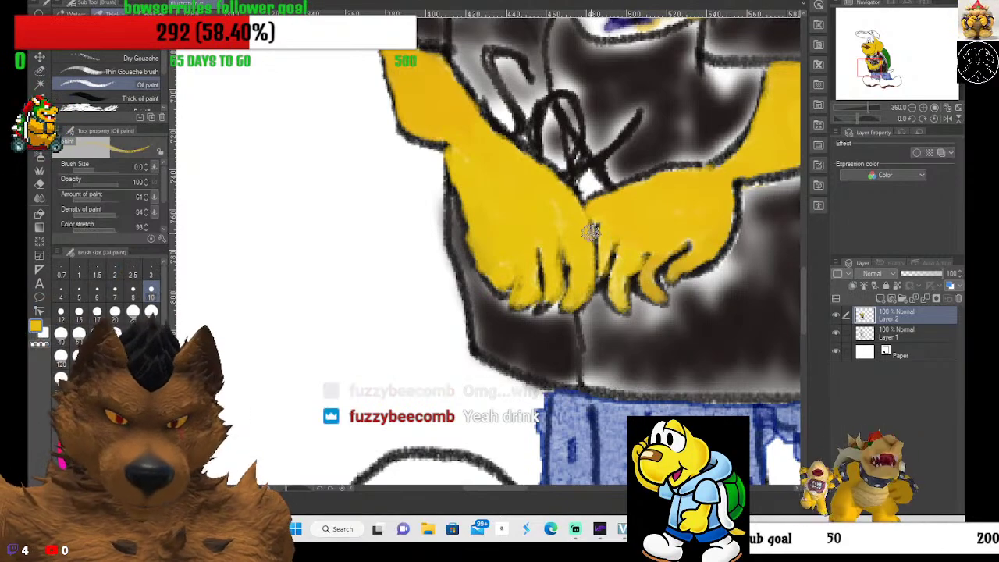
scroll(582, 301, "down", 8)
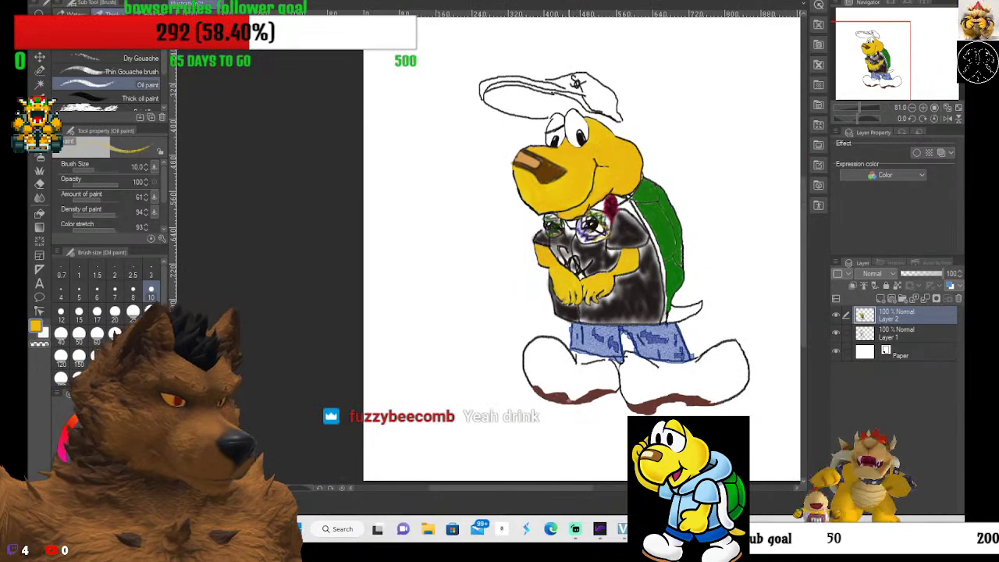
left_click_drag(538, 487, 556, 487)
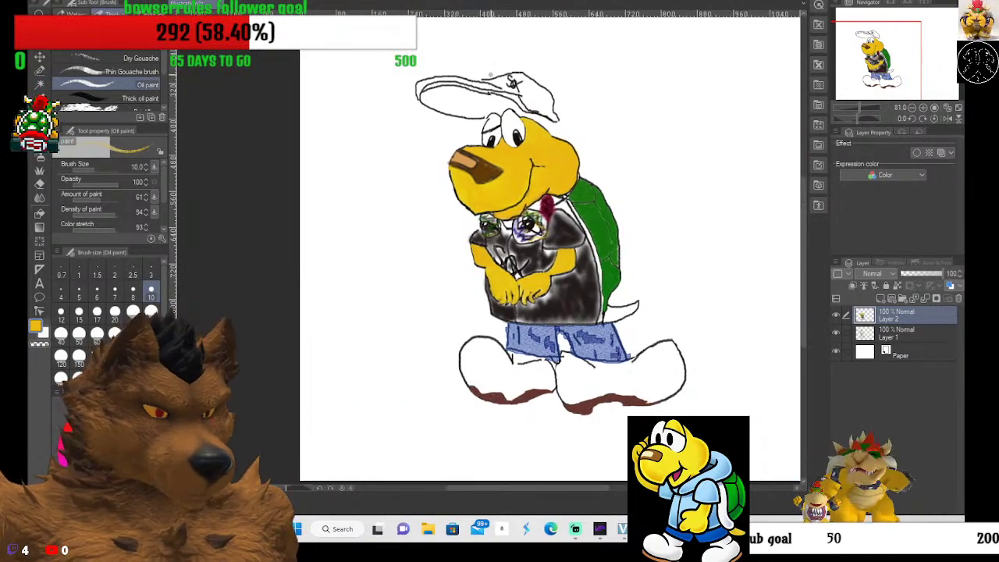
scroll(490, 75, "up", 9)
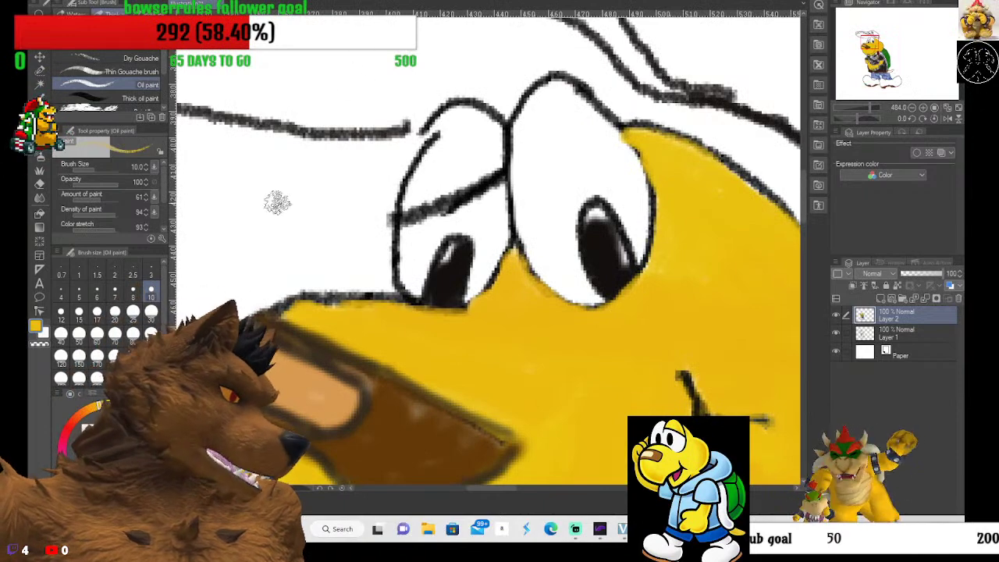
left_click(97, 295)
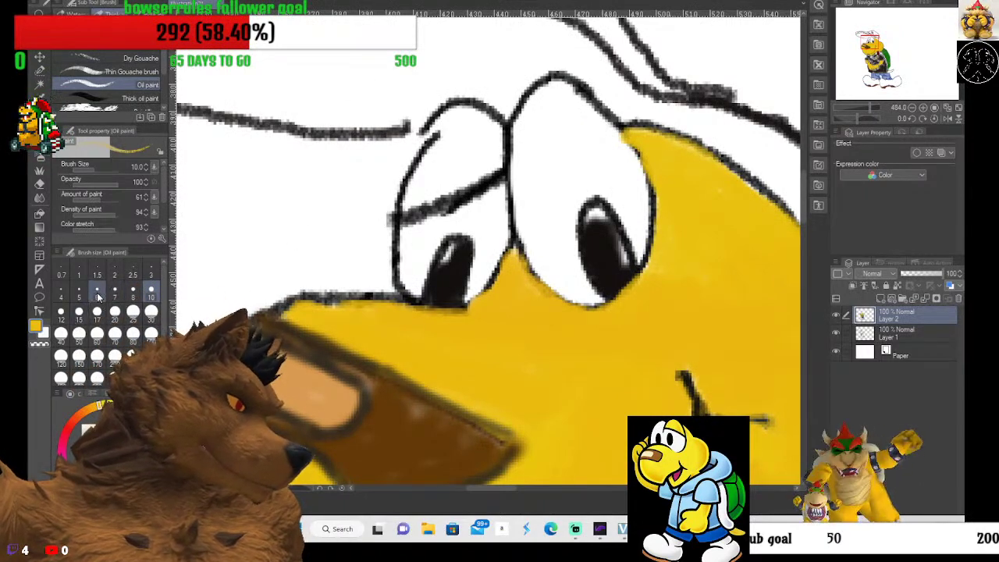
mouse_move(461, 150)
left_mouse_down()
mouse_move(411, 195)
mouse_move(475, 178)
mouse_move(403, 201)
mouse_move(494, 162)
mouse_move(422, 182)
mouse_move(493, 154)
mouse_move(415, 185)
mouse_move(478, 142)
mouse_move(415, 166)
mouse_move(490, 143)
mouse_move(486, 159)
mouse_move(500, 137)
mouse_move(501, 153)
mouse_move(442, 156)
mouse_move(470, 139)
mouse_move(438, 158)
mouse_move(475, 123)
mouse_move(434, 138)
mouse_move(468, 118)
mouse_move(438, 126)
mouse_move(496, 117)
mouse_move(507, 131)
mouse_move(471, 122)
mouse_move(503, 134)
mouse_move(493, 119)
mouse_move(488, 133)
mouse_move(450, 127)
left_mouse_up()
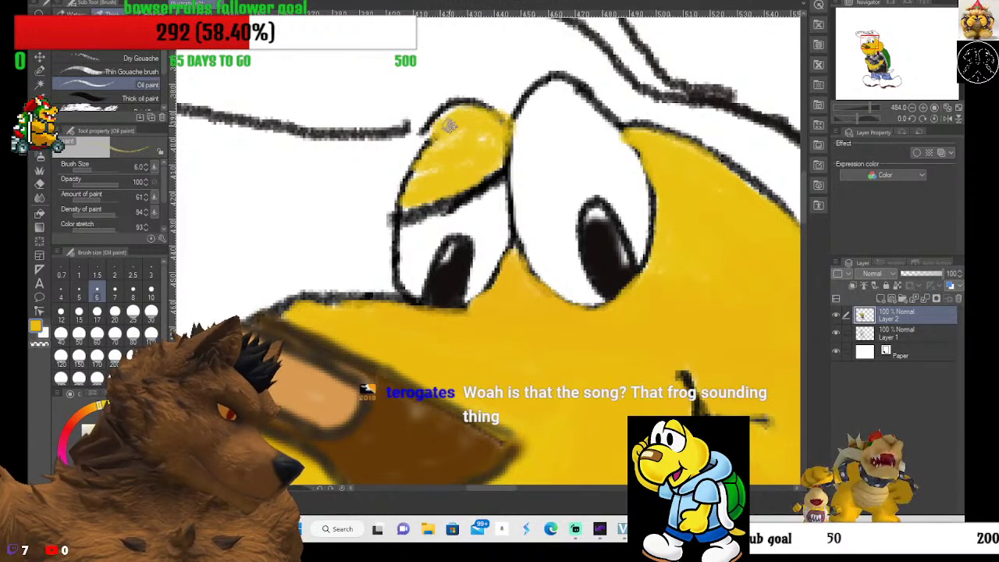
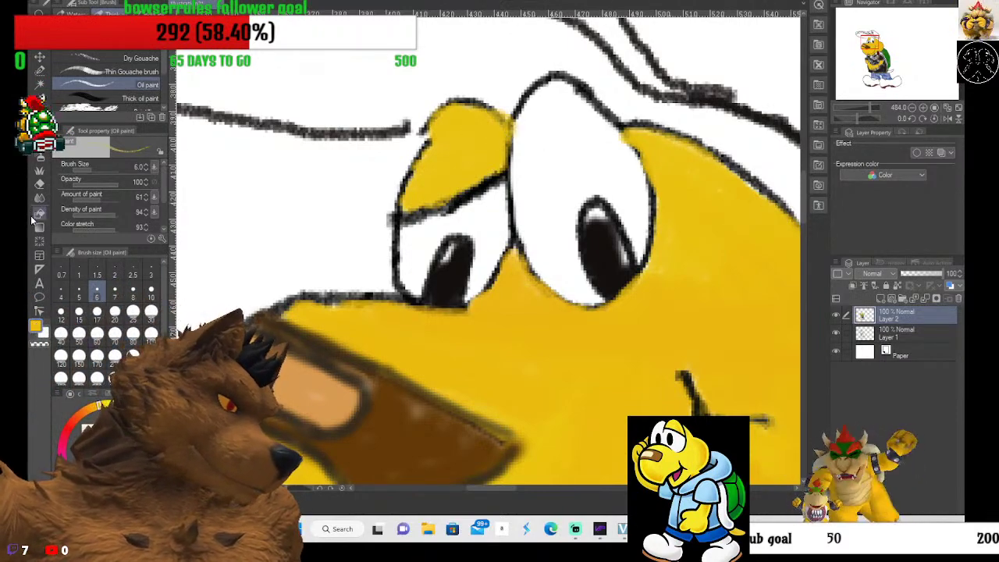
left_click(40, 183)
left_click_drag(427, 148, 500, 116)
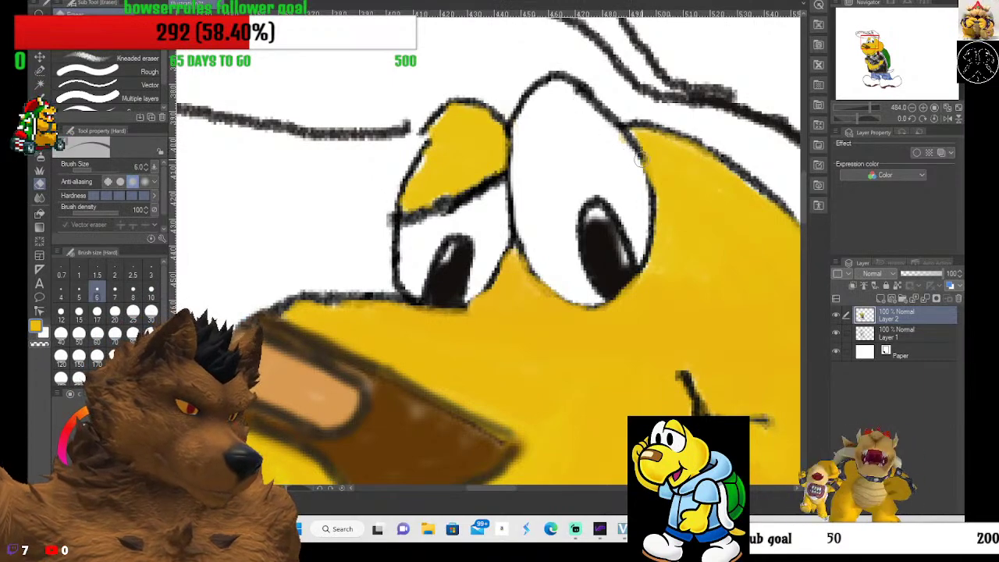
Fill the tail behind the shell golden yellow with Oil paint at size 6.
scroll(622, 121, "down", 6)
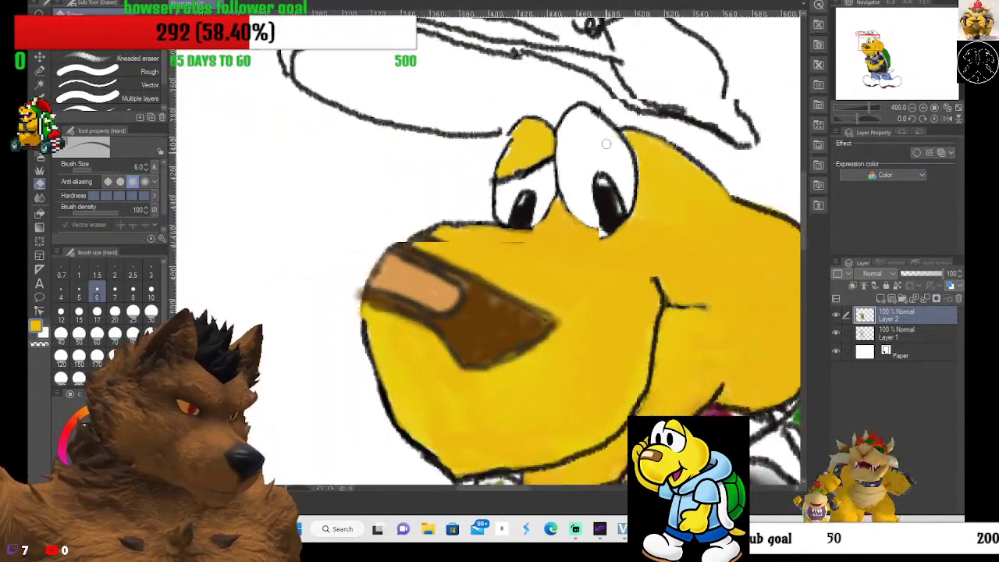
scroll(726, 234, "down", 2)
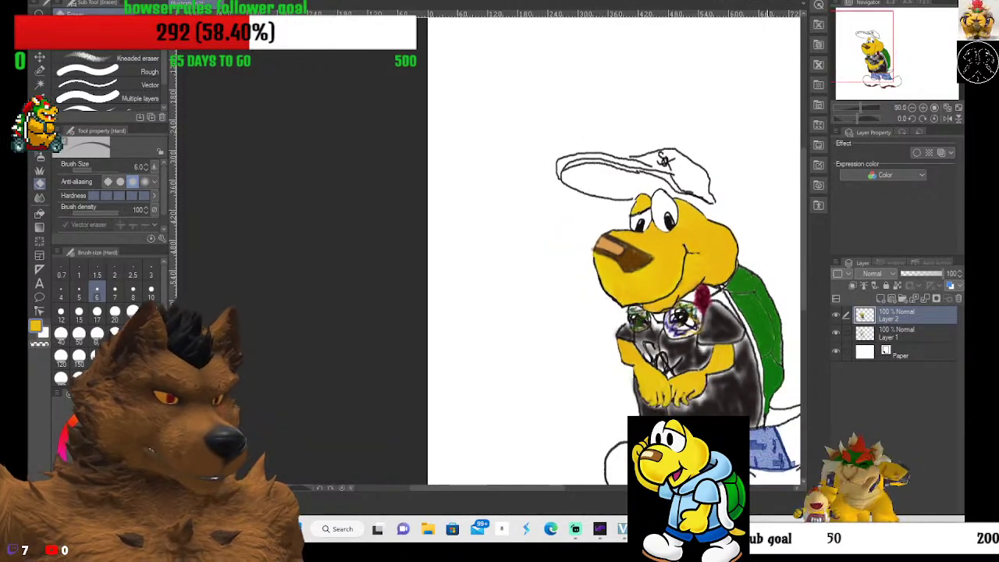
scroll(647, 367, "down", 1)
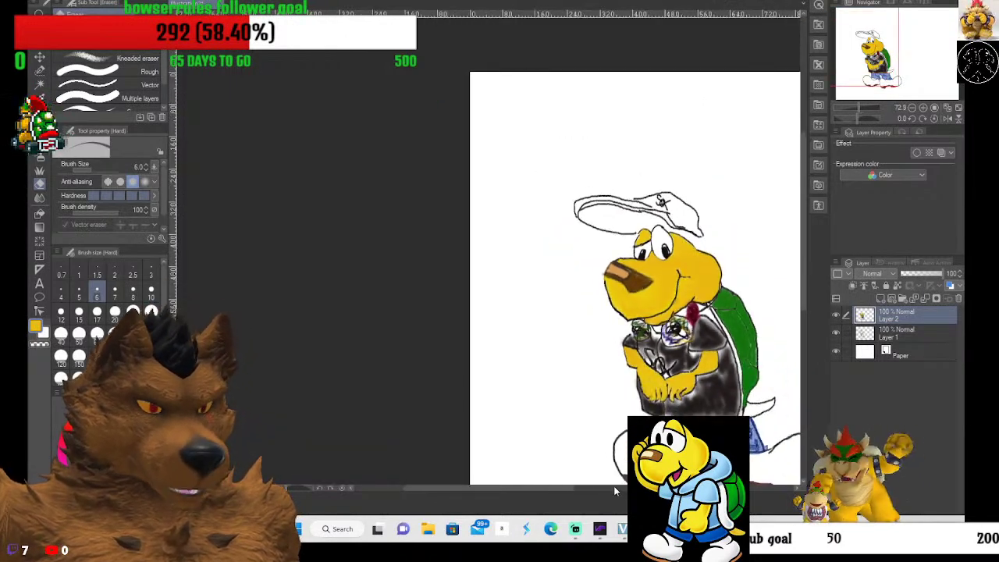
left_click_drag(569, 485, 611, 485)
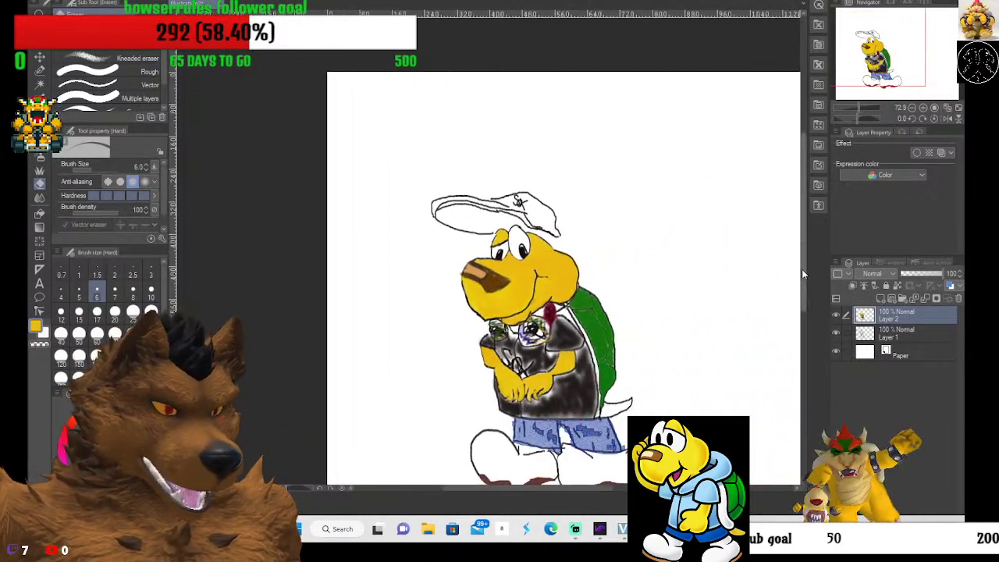
left_click_drag(803, 273, 803, 304)
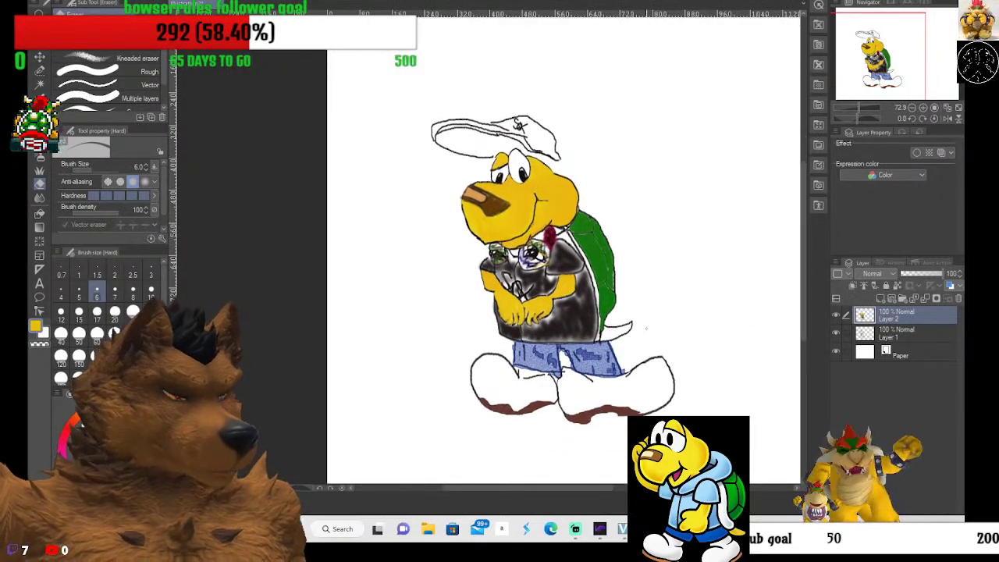
scroll(646, 328, "up", 10)
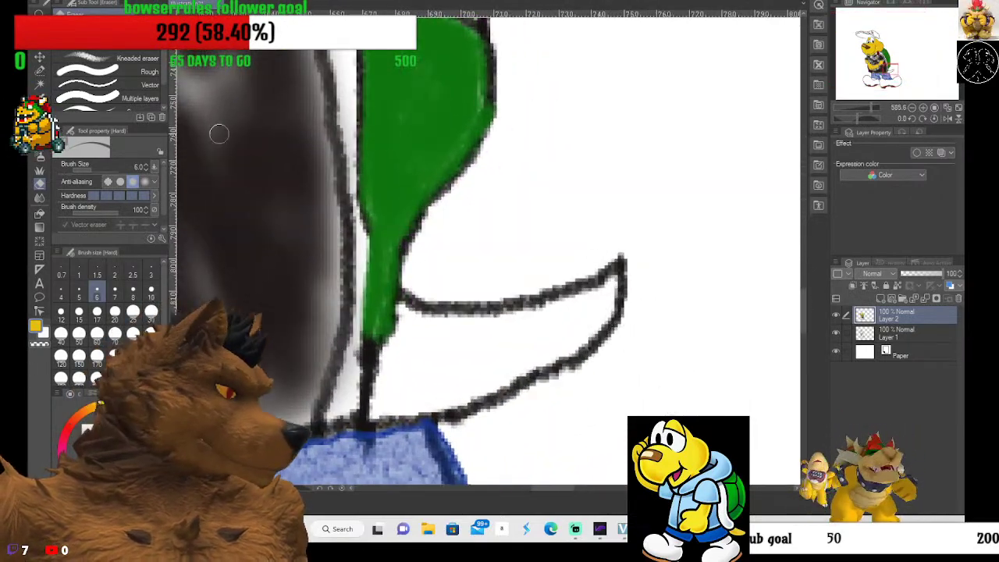
left_click(79, 293)
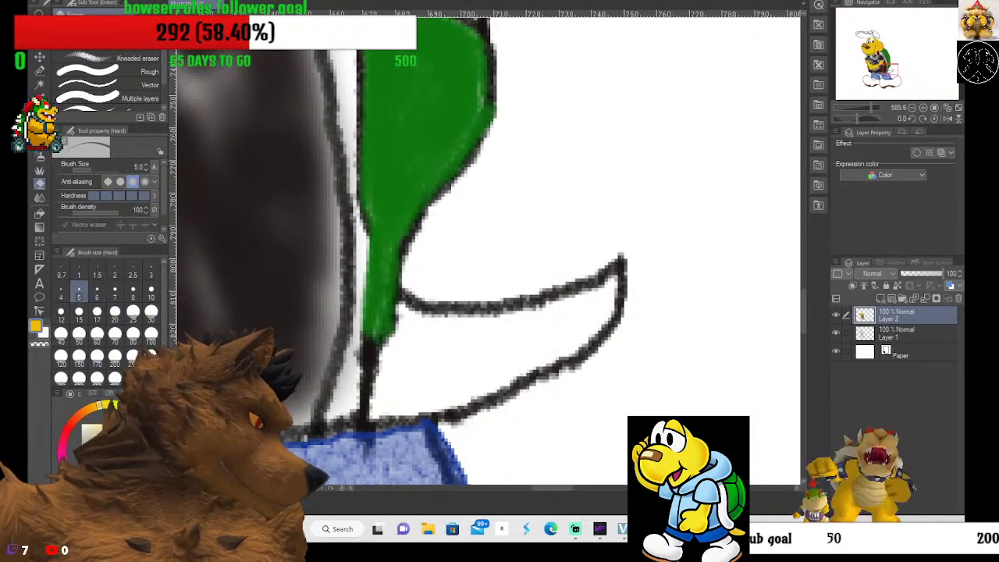
key("b")
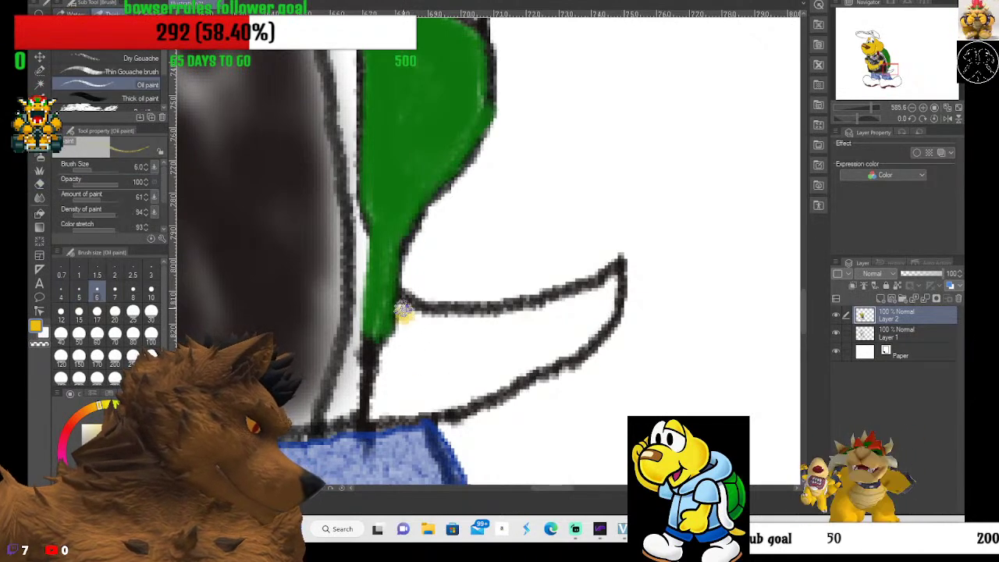
mouse_move(402, 309)
left_mouse_down()
mouse_move(397, 365)
mouse_move(399, 347)
mouse_move(383, 371)
mouse_move(394, 343)
mouse_move(388, 407)
mouse_move(397, 342)
mouse_move(416, 317)
mouse_move(412, 372)
mouse_move(398, 368)
mouse_move(390, 394)
mouse_move(382, 381)
mouse_move(376, 415)
mouse_move(409, 376)
mouse_move(404, 419)
mouse_move(413, 383)
mouse_move(393, 413)
mouse_move(419, 335)
mouse_move(422, 410)
mouse_move(421, 324)
mouse_move(438, 395)
mouse_move(427, 319)
mouse_move(446, 394)
mouse_move(426, 414)
mouse_move(451, 401)
mouse_move(452, 373)
mouse_move(432, 329)
mouse_move(460, 398)
mouse_move(444, 326)
mouse_move(449, 335)
mouse_move(466, 393)
mouse_move(457, 404)
mouse_move(465, 365)
mouse_move(448, 321)
mouse_move(437, 319)
mouse_move(472, 346)
mouse_move(473, 391)
mouse_move(457, 320)
mouse_move(481, 351)
mouse_move(483, 389)
mouse_move(487, 341)
mouse_move(472, 316)
mouse_move(498, 386)
mouse_move(491, 320)
mouse_move(519, 359)
mouse_move(487, 319)
mouse_move(532, 374)
mouse_move(498, 314)
mouse_move(536, 361)
mouse_move(503, 312)
mouse_move(548, 361)
mouse_move(524, 316)
mouse_move(563, 353)
mouse_move(569, 323)
mouse_move(542, 323)
mouse_move(571, 349)
mouse_move(574, 311)
mouse_move(587, 335)
mouse_move(600, 298)
mouse_move(566, 299)
mouse_move(603, 313)
mouse_move(616, 300)
mouse_move(613, 284)
mouse_move(568, 310)
mouse_move(491, 328)
mouse_move(524, 353)
mouse_move(488, 354)
mouse_move(521, 363)
mouse_move(500, 378)
mouse_move(509, 382)
mouse_move(423, 403)
mouse_move(529, 332)
mouse_move(446, 324)
mouse_move(485, 328)
mouse_move(608, 279)
mouse_move(603, 305)
mouse_move(532, 365)
mouse_move(550, 353)
mouse_move(488, 377)
mouse_move(430, 382)
mouse_move(405, 410)
mouse_move(399, 349)
mouse_move(446, 341)
mouse_move(427, 325)
mouse_move(439, 319)
mouse_move(517, 331)
left_mouse_up()
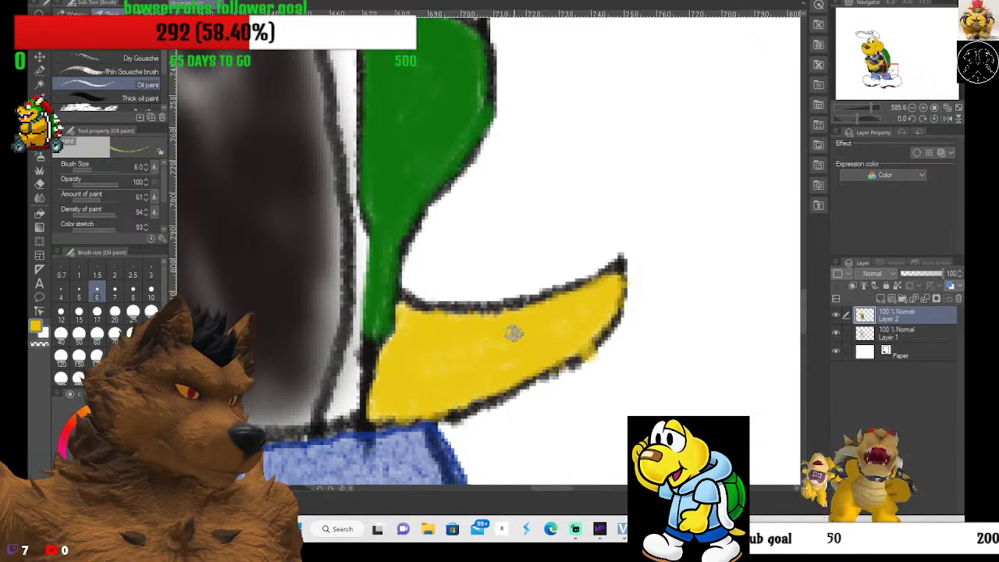
mouse_move(513, 333)
left_mouse_down()
mouse_move(594, 304)
mouse_move(522, 349)
mouse_move(481, 356)
mouse_move(408, 318)
mouse_move(384, 367)
mouse_move(384, 358)
mouse_move(375, 413)
mouse_move(590, 324)
left_mouse_up()
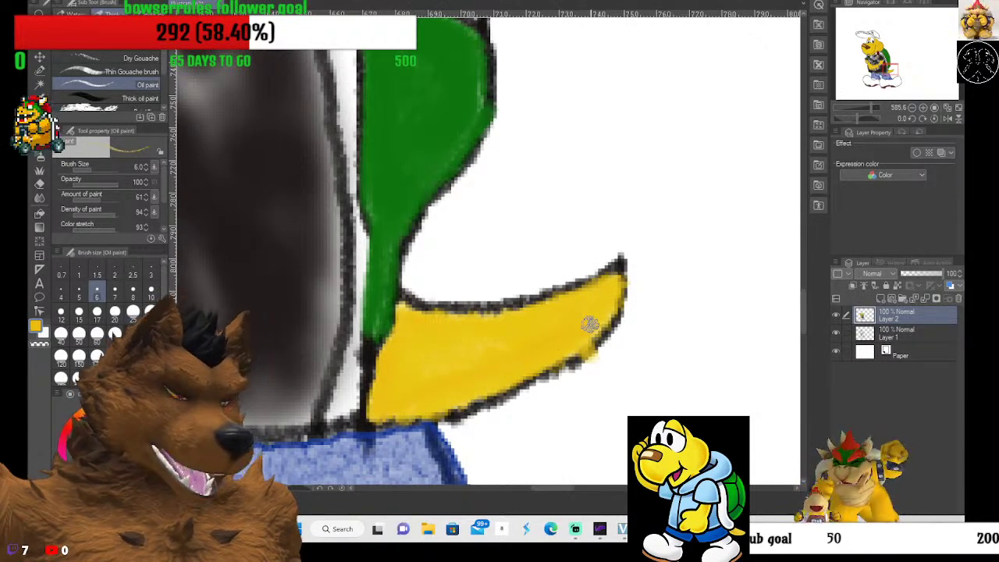
Spray a light grey speckled texture over both shoes with the Droplet airbrush at size 6.
scroll(548, 326, "down", 2)
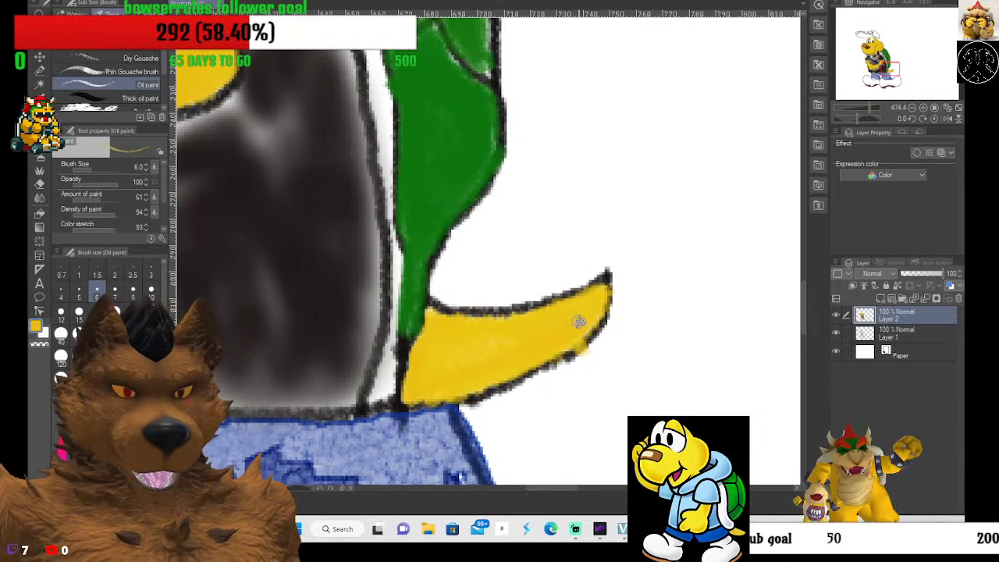
scroll(516, 321, "down", 5)
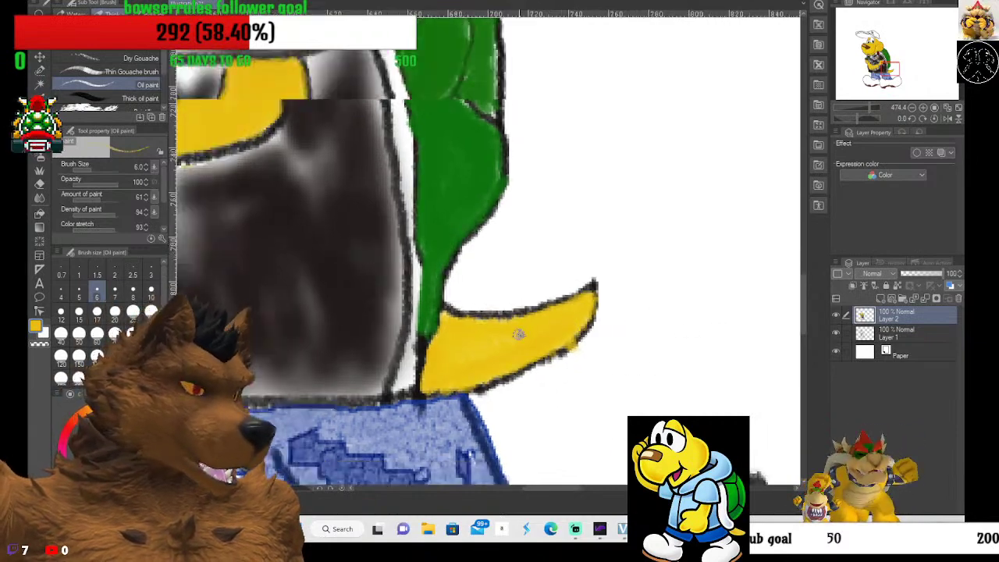
scroll(288, 324, "down", 1)
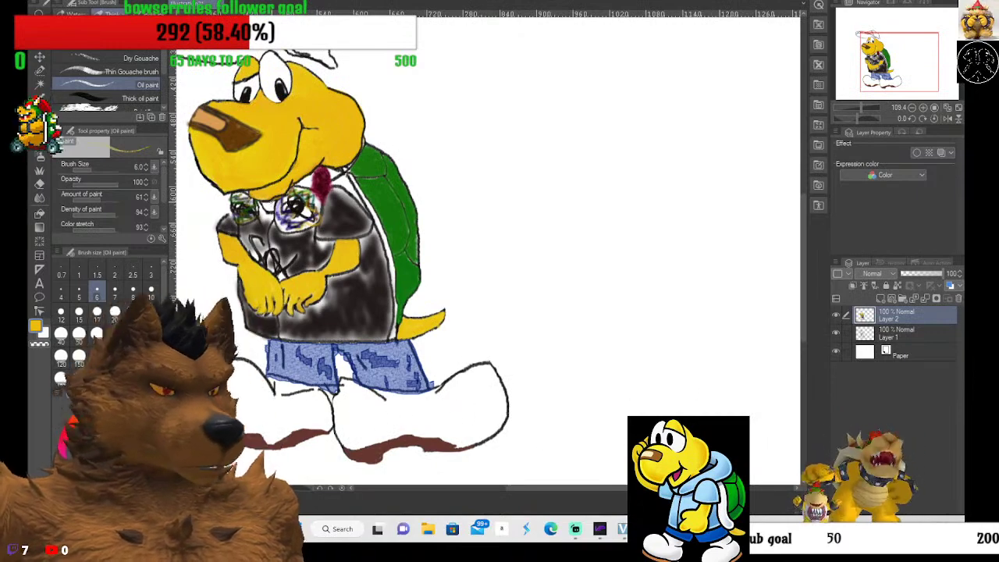
scroll(271, 191, "down", 1)
scroll(333, 295, "up", 3)
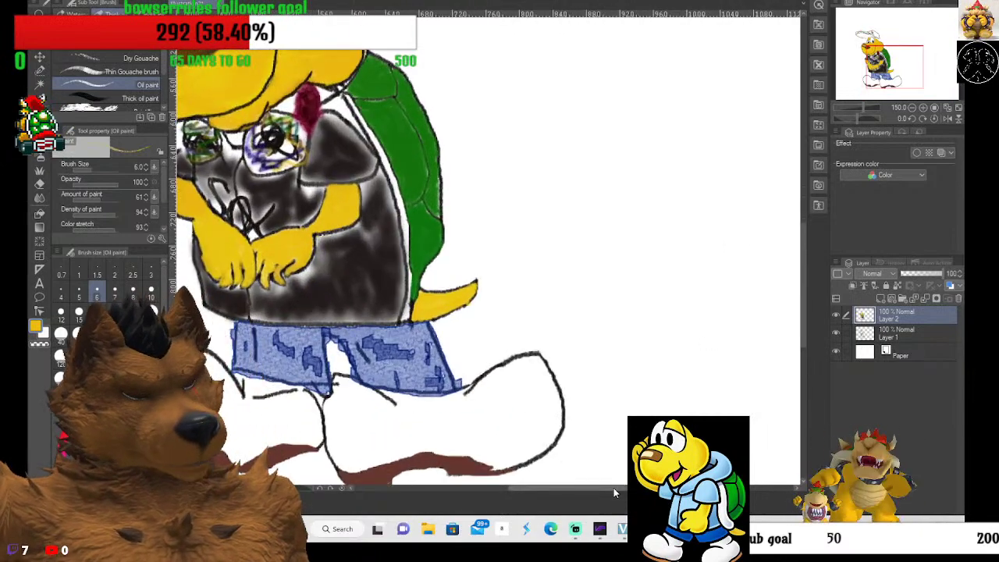
left_click_drag(613, 488, 594, 490)
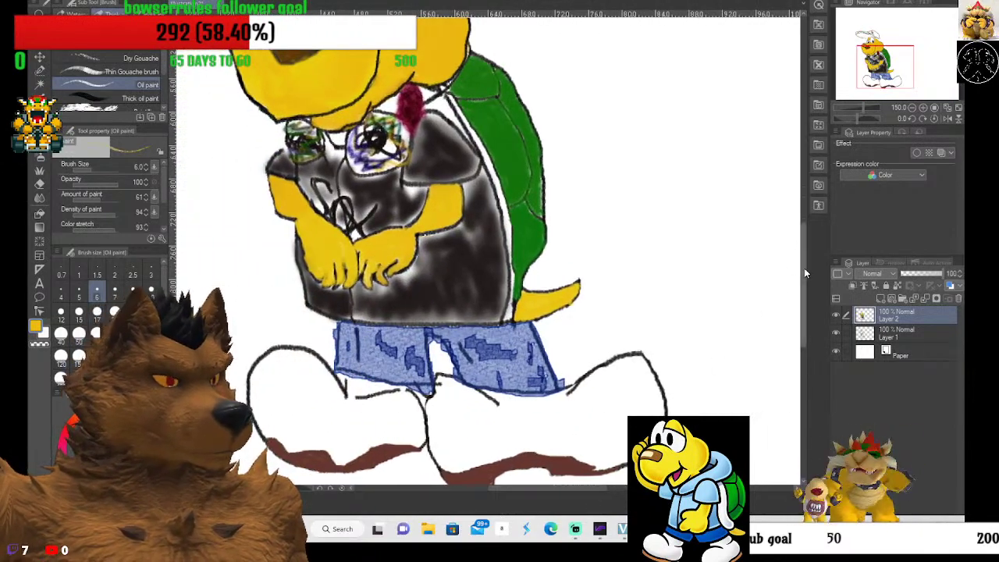
left_click_drag(805, 273, 803, 289)
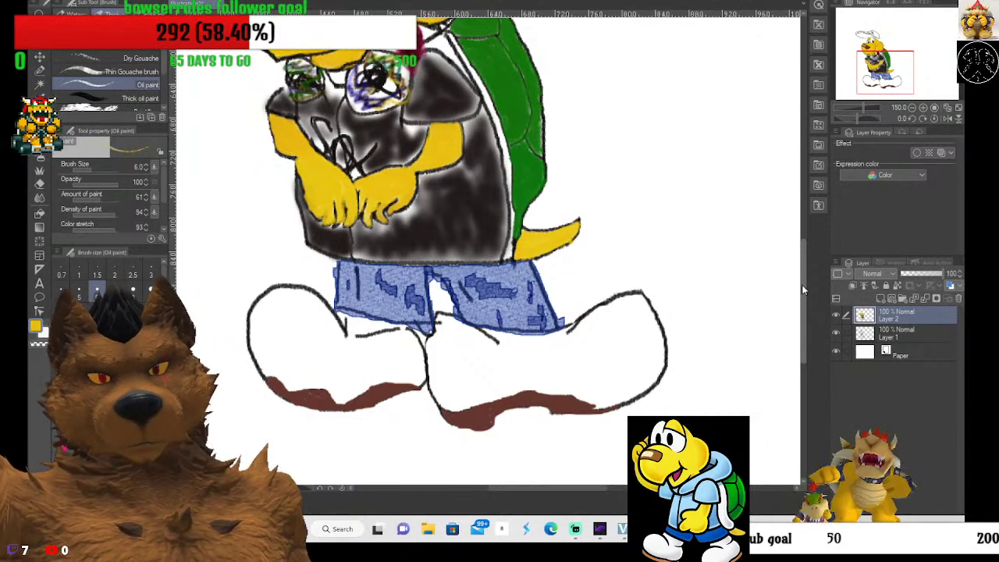
scroll(484, 234, "up", 3)
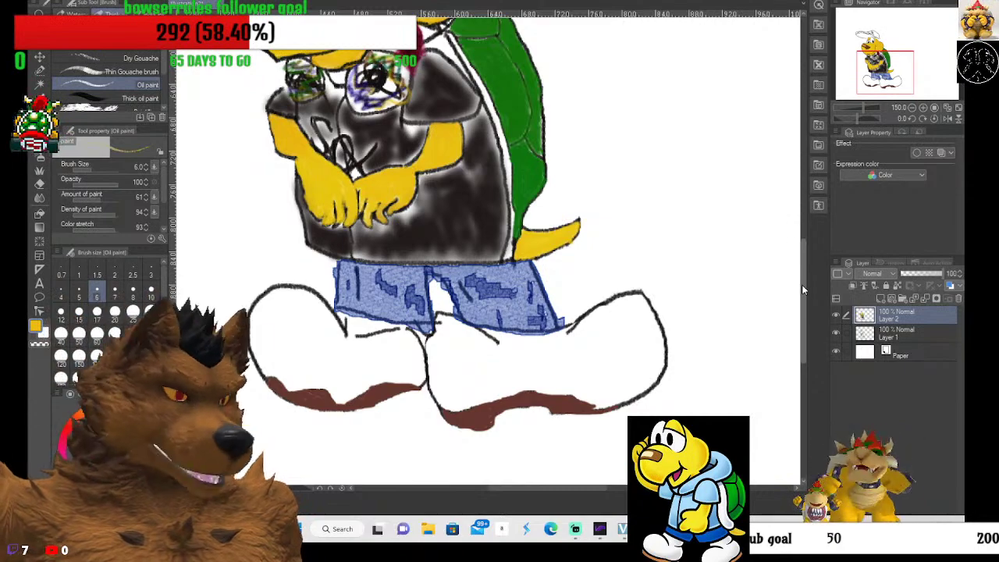
scroll(522, 192, "down", 3)
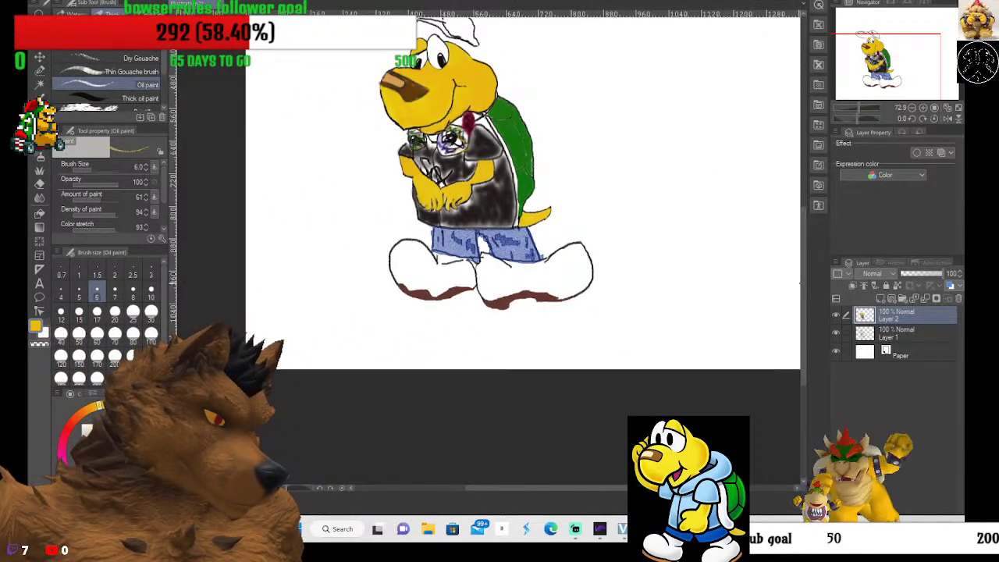
left_click_drag(802, 284, 804, 272)
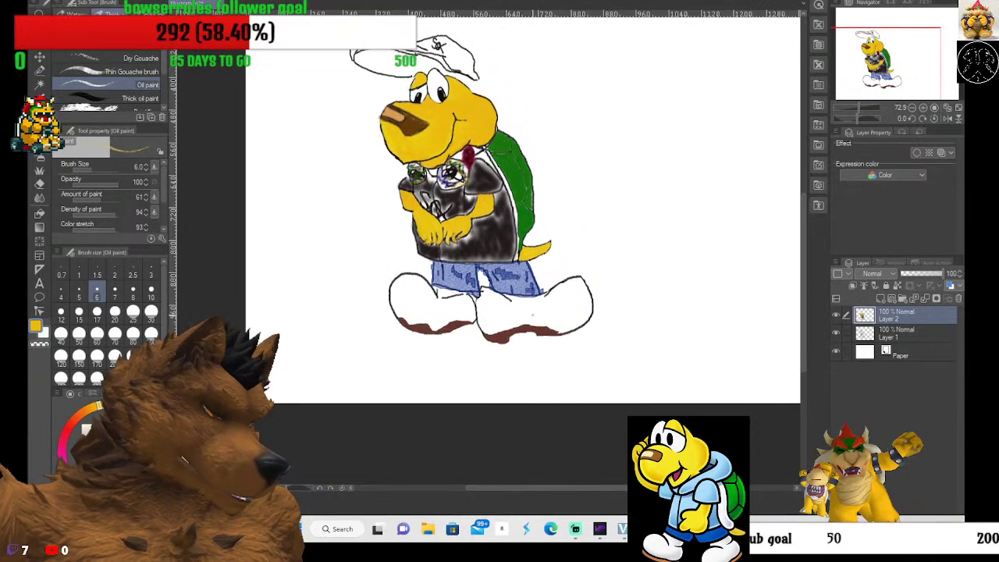
scroll(532, 314, "up", 1)
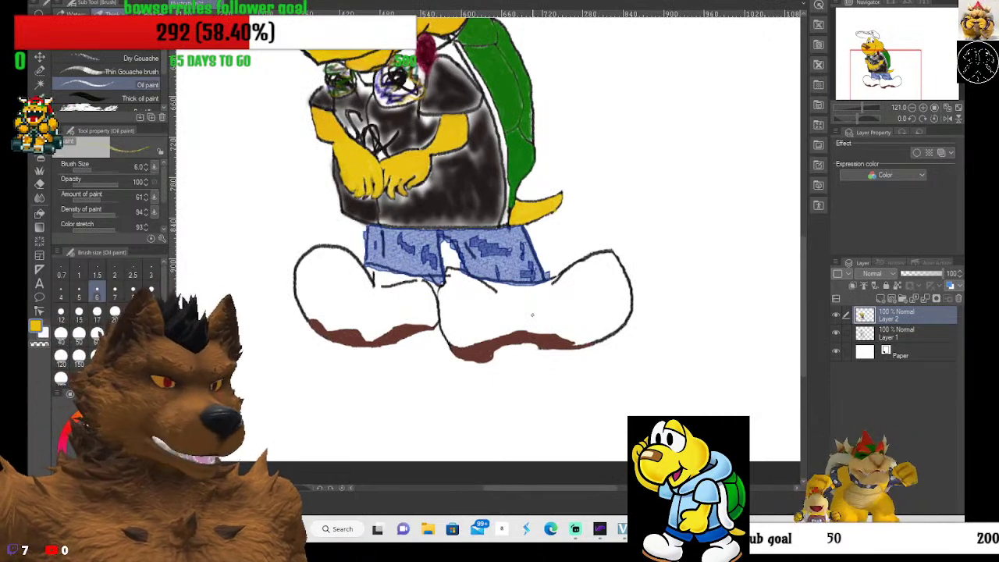
key("x")
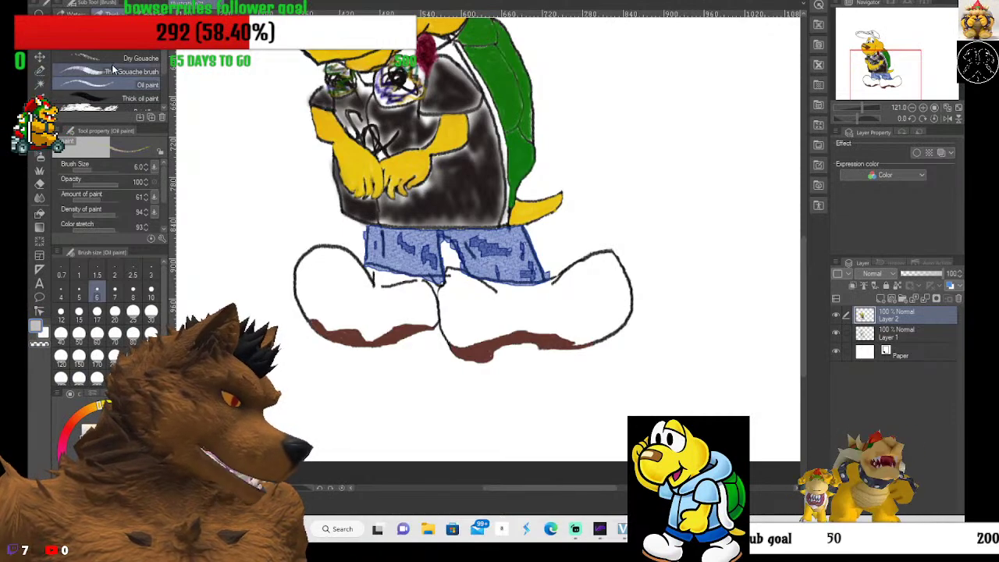
left_click(39, 158)
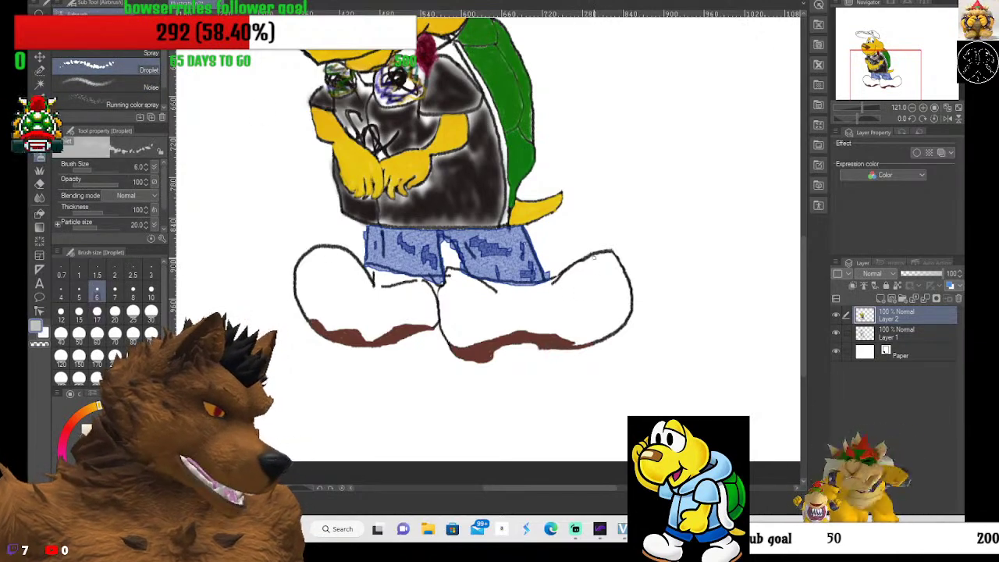
mouse_move(593, 262)
left_mouse_down()
mouse_move(621, 260)
mouse_move(581, 273)
mouse_move(605, 322)
mouse_move(593, 337)
mouse_move(635, 297)
mouse_move(594, 289)
mouse_move(613, 280)
mouse_move(631, 296)
mouse_move(547, 292)
mouse_move(519, 319)
mouse_move(437, 313)
mouse_move(460, 338)
left_mouse_up()
mouse_move(449, 290)
left_mouse_down()
mouse_move(515, 286)
mouse_move(507, 324)
mouse_move(531, 306)
mouse_move(550, 332)
mouse_move(555, 300)
mouse_move(576, 303)
mouse_move(464, 303)
mouse_move(478, 286)
left_mouse_up()
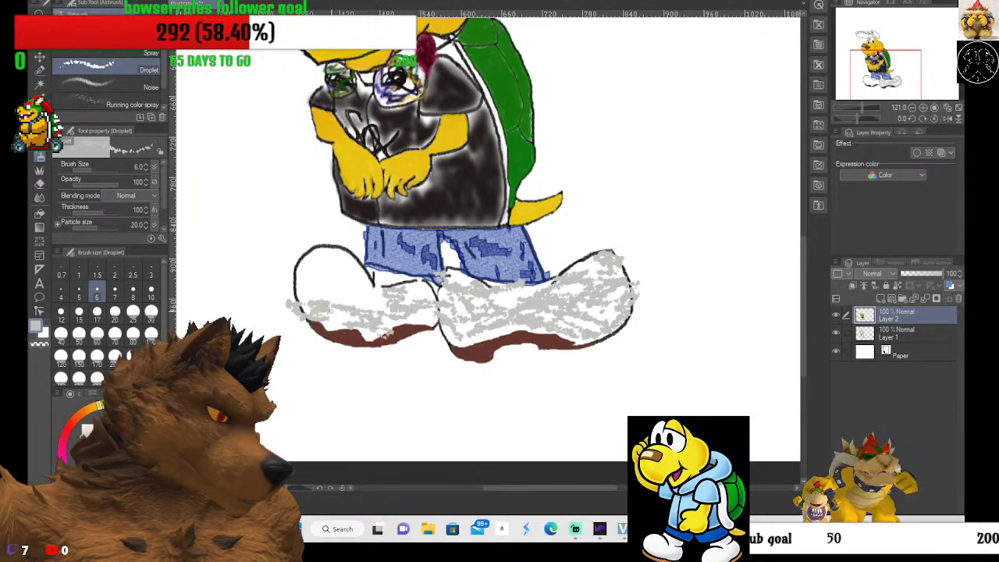
mouse_move(321, 297)
left_mouse_down()
mouse_move(355, 290)
mouse_move(312, 245)
mouse_move(358, 265)
left_mouse_up()
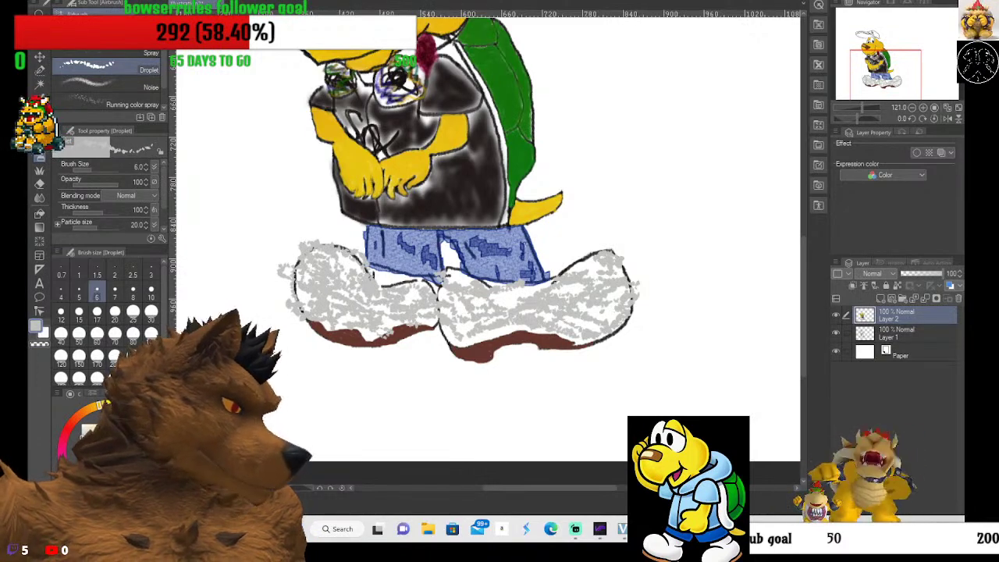
Spray black speckles over the light grey on both shoes with the Droplet airbrush at size 6.
key("x")
mouse_move(390, 304)
left_mouse_down()
mouse_move(321, 306)
mouse_move(306, 282)
left_mouse_up()
mouse_move(370, 310)
left_mouse_down()
mouse_move(372, 318)
mouse_move(372, 303)
mouse_move(334, 270)
mouse_move(365, 283)
mouse_move(340, 258)
left_mouse_up()
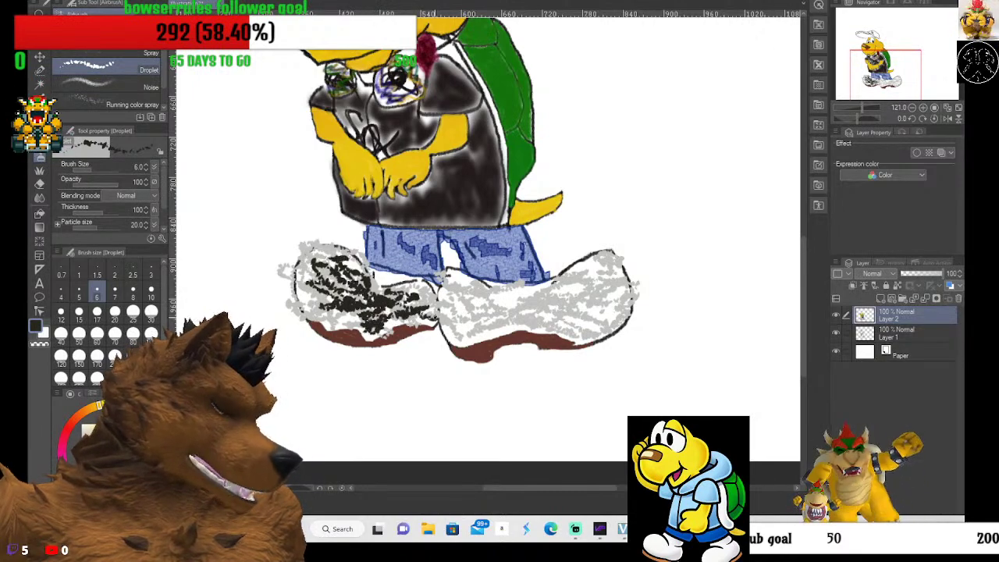
left_click_drag(429, 317, 406, 299)
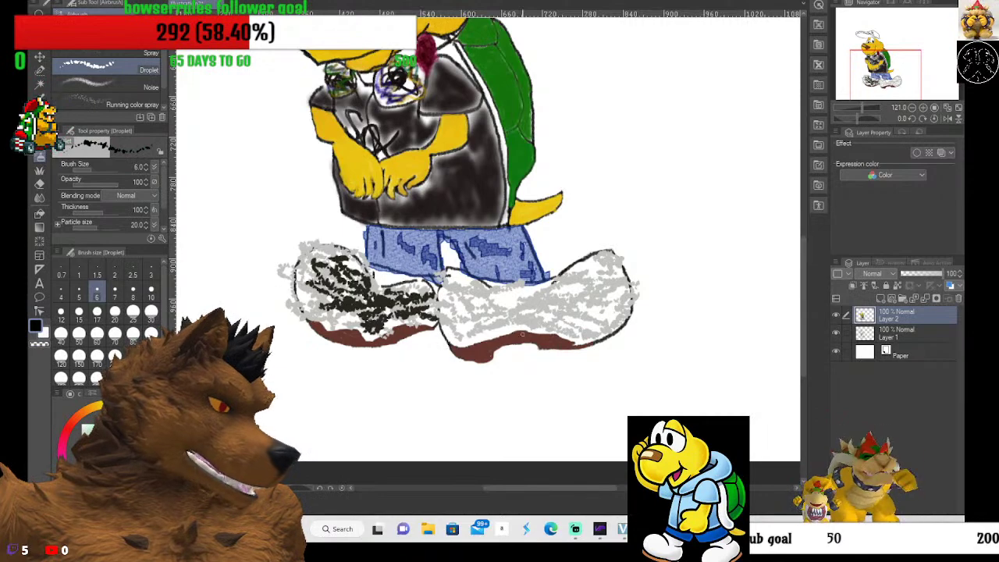
mouse_move(469, 320)
left_mouse_down()
mouse_move(531, 306)
mouse_move(594, 314)
mouse_move(604, 290)
mouse_move(505, 313)
mouse_move(531, 295)
mouse_move(554, 301)
mouse_move(601, 265)
mouse_move(616, 296)
mouse_move(566, 336)
mouse_move(613, 322)
mouse_move(626, 275)
mouse_move(593, 262)
mouse_move(613, 254)
left_mouse_up()
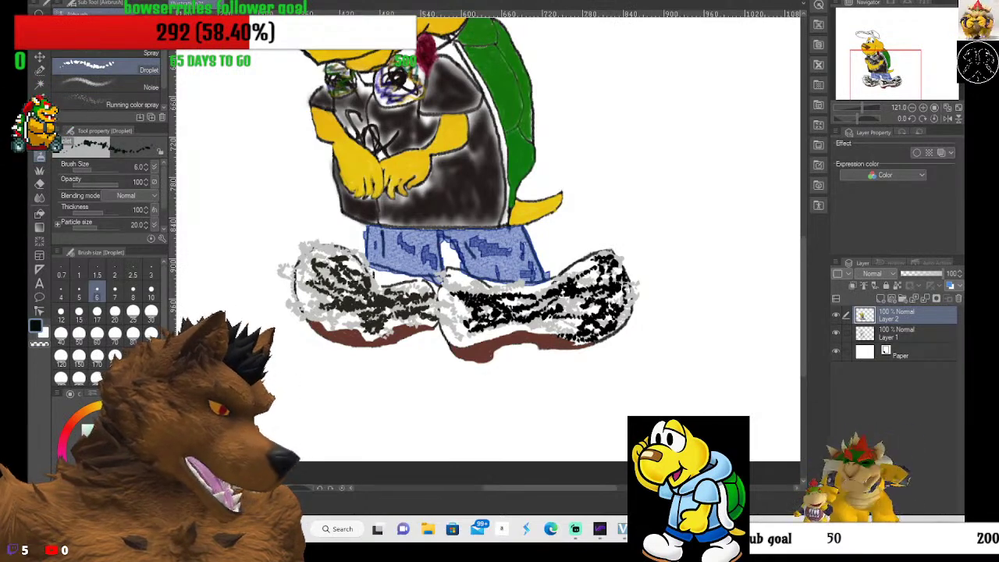
Spray very dark green speckles over the black-and-grey texture on both shoes with the Droplet airbrush at size 6.
left_click_drag(468, 287, 594, 323)
mouse_move(605, 280)
left_mouse_down()
mouse_move(578, 275)
mouse_move(515, 325)
mouse_move(459, 313)
mouse_move(456, 337)
mouse_move(299, 297)
left_mouse_up()
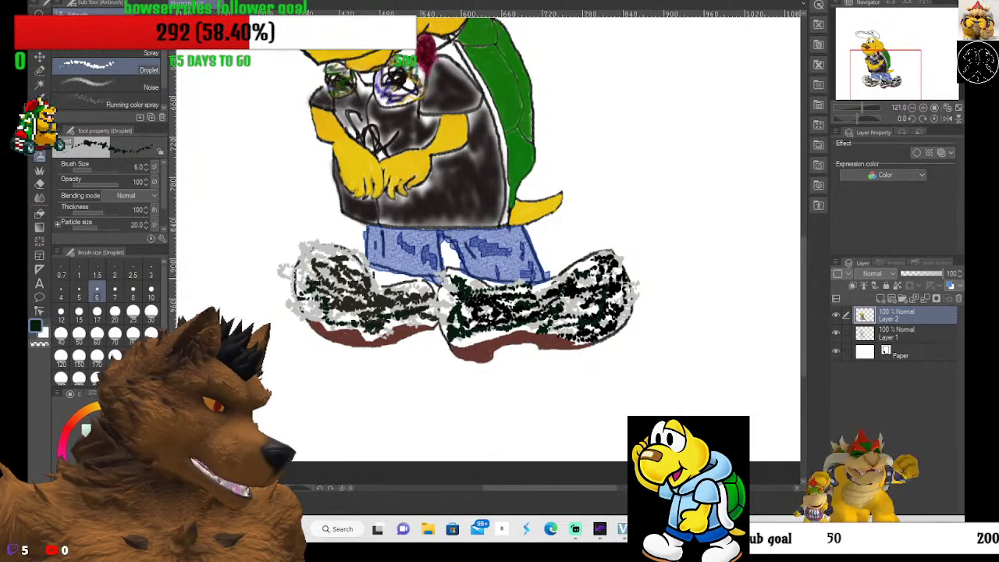
mouse_move(345, 266)
left_mouse_down()
mouse_move(402, 290)
mouse_move(433, 284)
mouse_move(430, 294)
left_mouse_up()
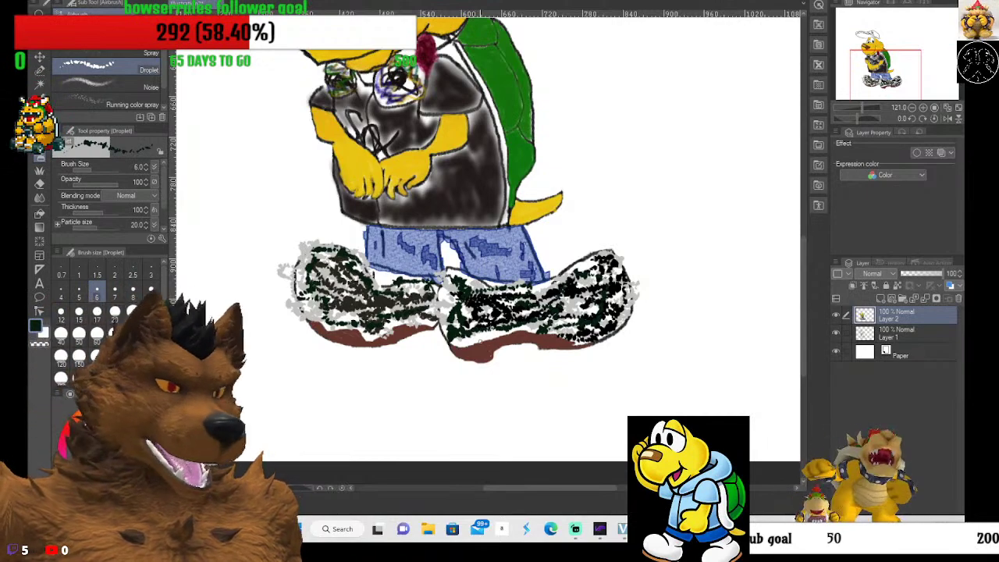
Paint the cap's crown and the upper band of its brim green with the Soft airbrush at size 10.
scroll(551, 69, "down", 3)
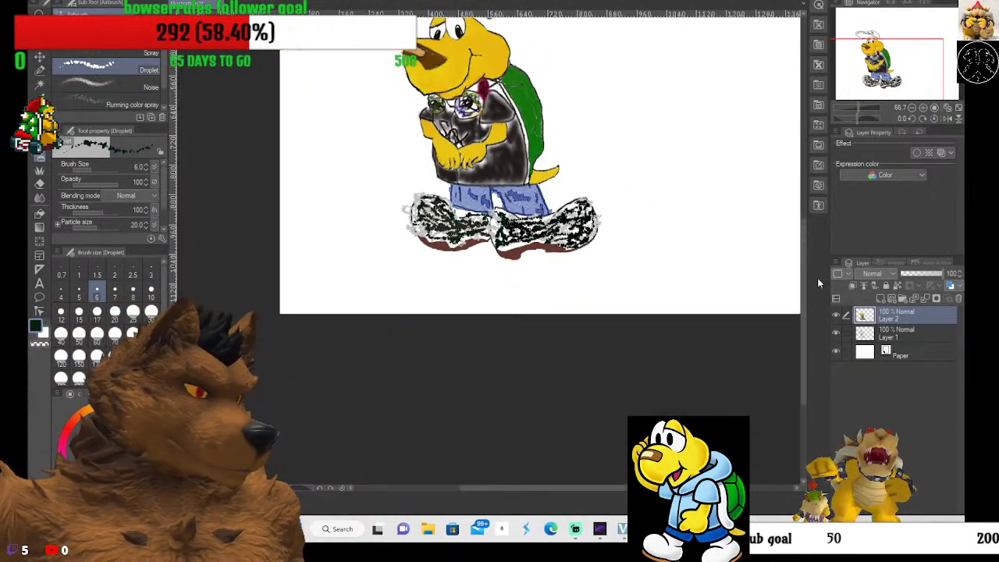
left_click_drag(804, 267, 805, 226)
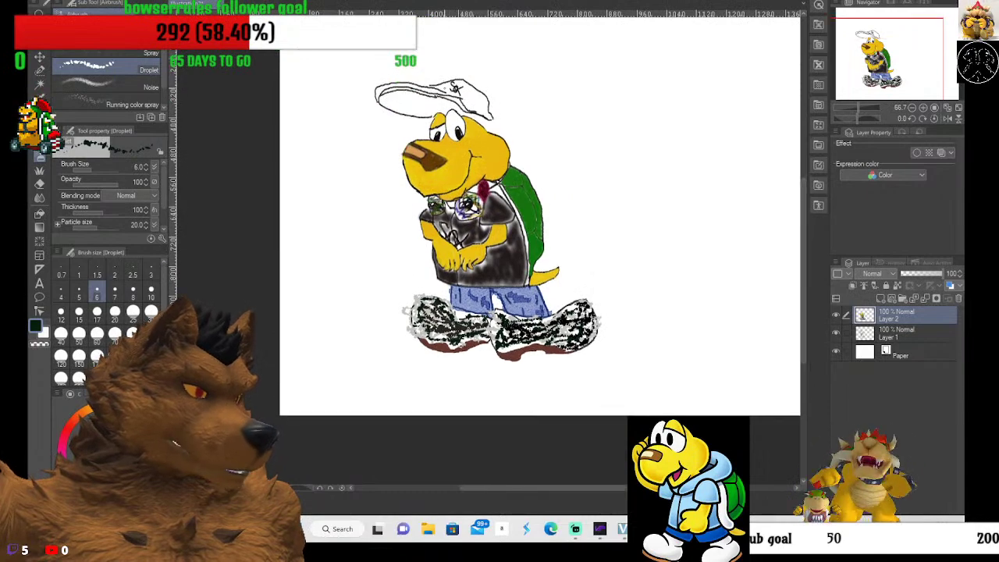
scroll(444, 87, "up", 3)
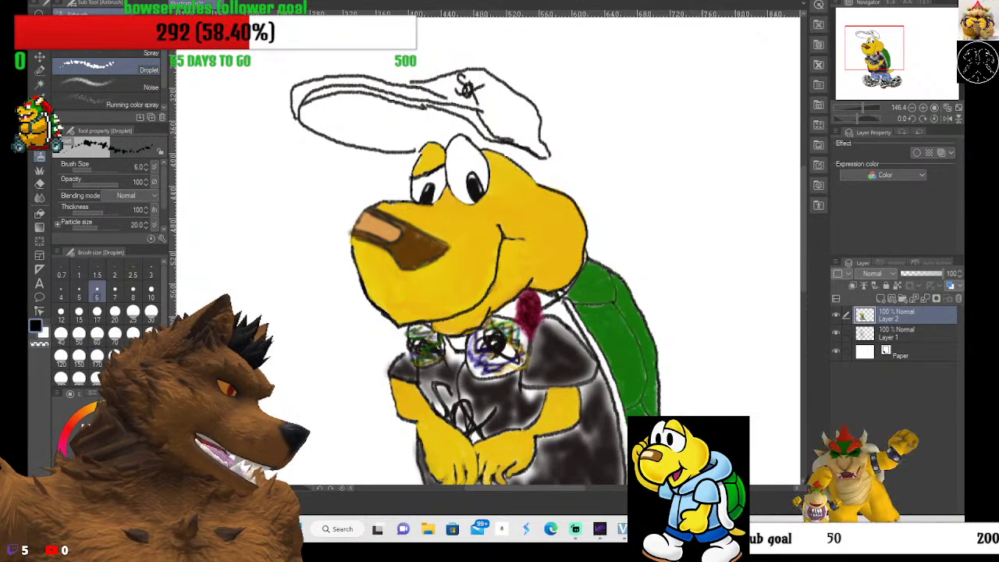
key("x")
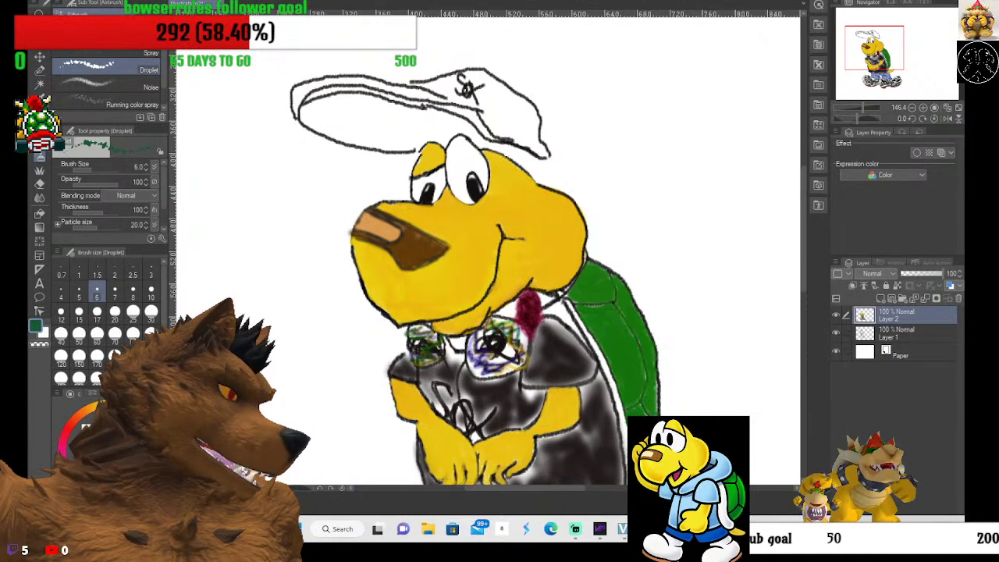
key("x")
key("x")
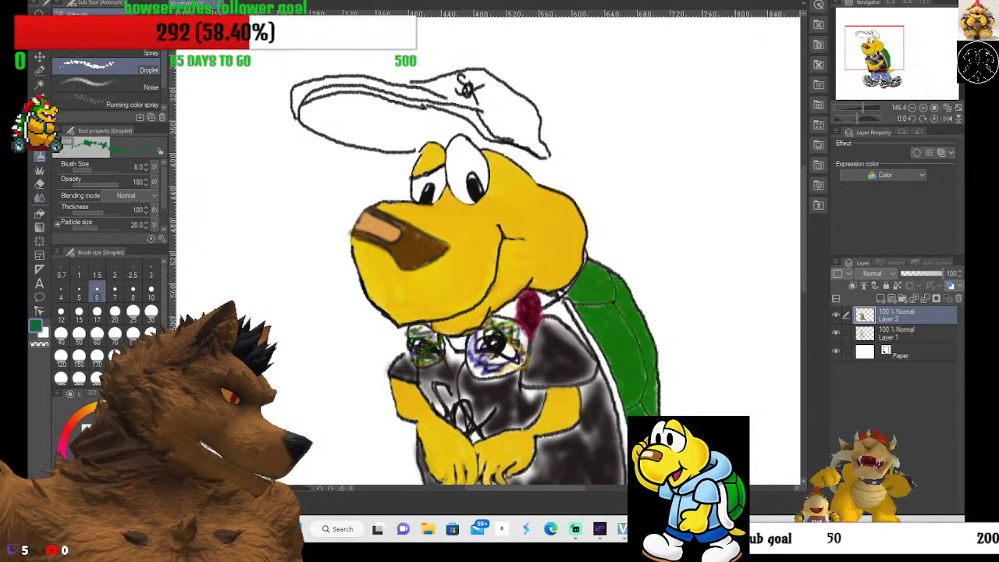
left_click(110, 36)
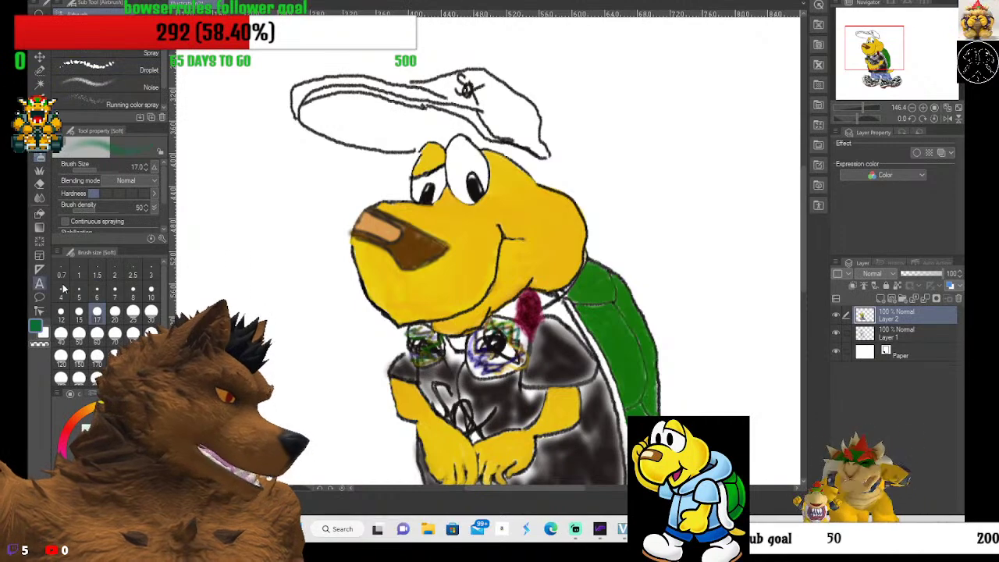
left_click(150, 293)
mouse_move(478, 113)
left_mouse_down()
mouse_move(513, 121)
mouse_move(487, 131)
mouse_move(502, 136)
mouse_move(548, 137)
mouse_move(508, 133)
mouse_move(549, 161)
mouse_move(529, 146)
mouse_move(530, 127)
mouse_move(534, 134)
mouse_move(521, 137)
mouse_move(515, 127)
mouse_move(533, 132)
mouse_move(534, 114)
mouse_move(357, 82)
mouse_move(320, 80)
mouse_move(295, 97)
mouse_move(303, 80)
mouse_move(299, 114)
mouse_move(331, 88)
mouse_move(308, 101)
mouse_move(377, 93)
mouse_move(330, 90)
mouse_move(357, 87)
mouse_move(472, 113)
left_mouse_up()
mouse_move(409, 102)
left_mouse_down()
mouse_move(473, 105)
mouse_move(460, 110)
left_mouse_up()
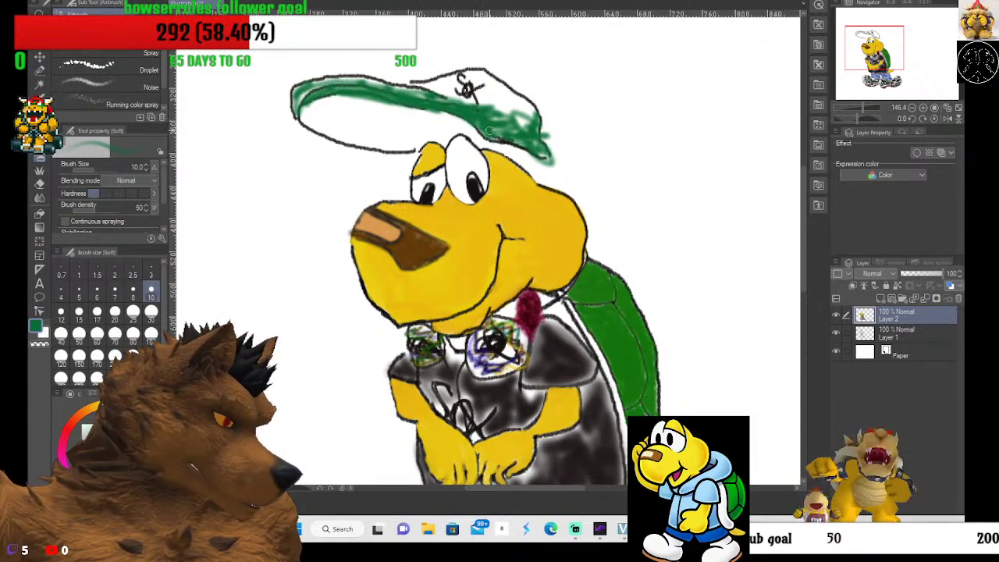
mouse_move(503, 134)
left_mouse_down()
mouse_move(471, 105)
mouse_move(384, 91)
left_mouse_up()
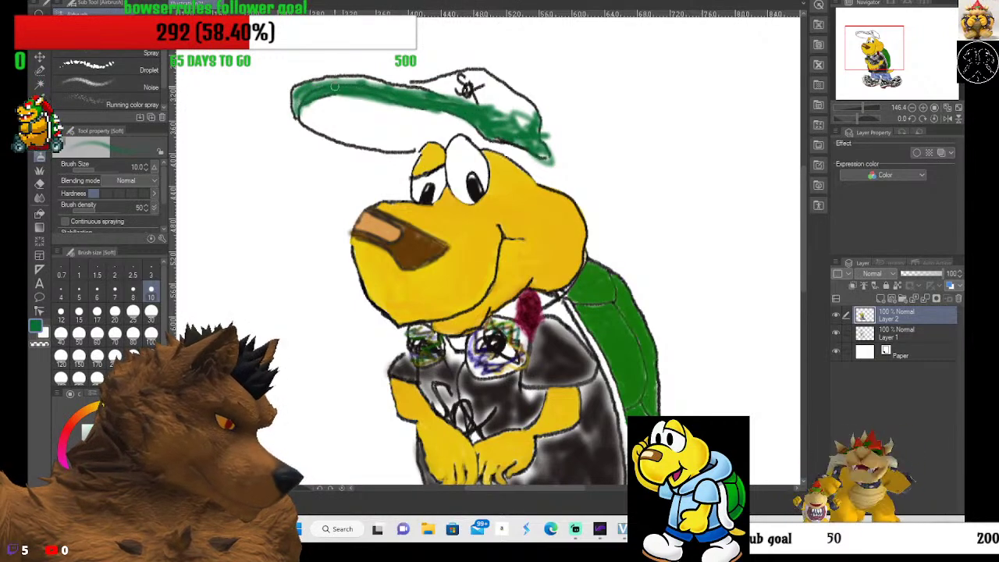
left_click_drag(409, 102, 488, 130)
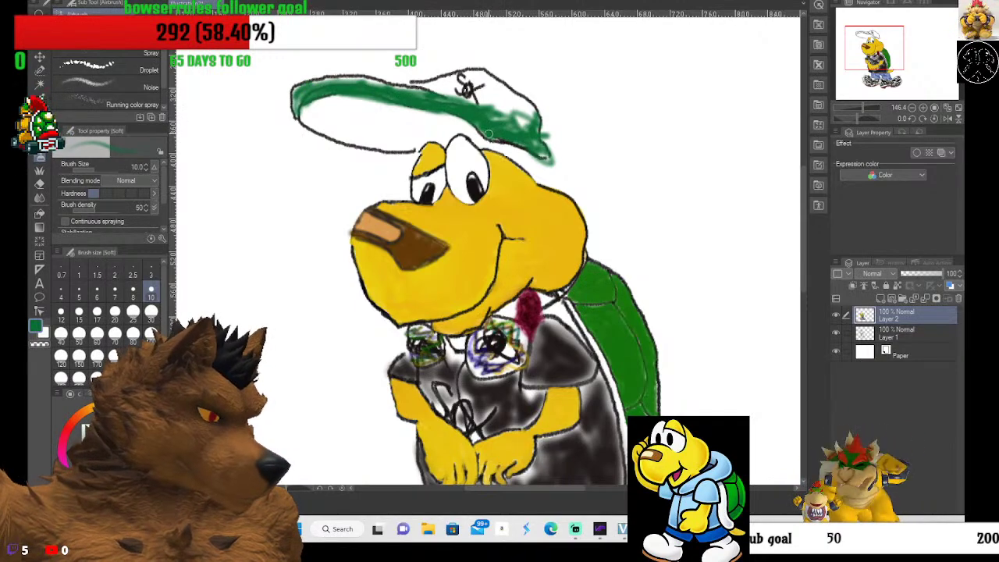
mouse_move(484, 133)
left_mouse_down()
mouse_move(548, 159)
mouse_move(527, 145)
mouse_move(535, 116)
mouse_move(503, 119)
mouse_move(509, 111)
mouse_move(487, 111)
mouse_move(501, 104)
mouse_move(463, 104)
mouse_move(490, 93)
left_mouse_up()
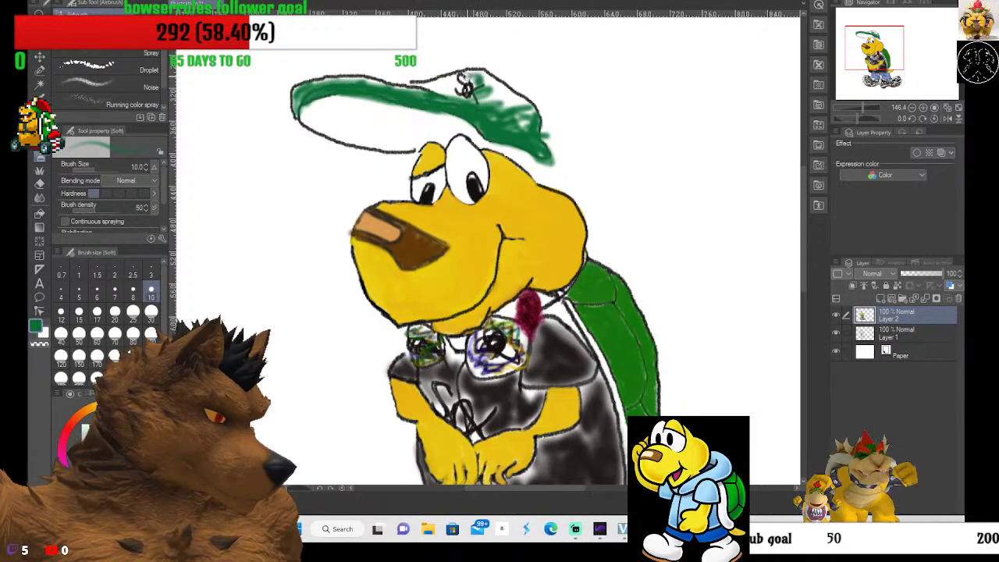
mouse_move(504, 91)
left_mouse_down()
mouse_move(492, 98)
mouse_move(522, 103)
mouse_move(500, 89)
mouse_move(524, 115)
mouse_move(517, 121)
mouse_move(456, 106)
mouse_move(437, 86)
mouse_move(465, 88)
left_mouse_up()
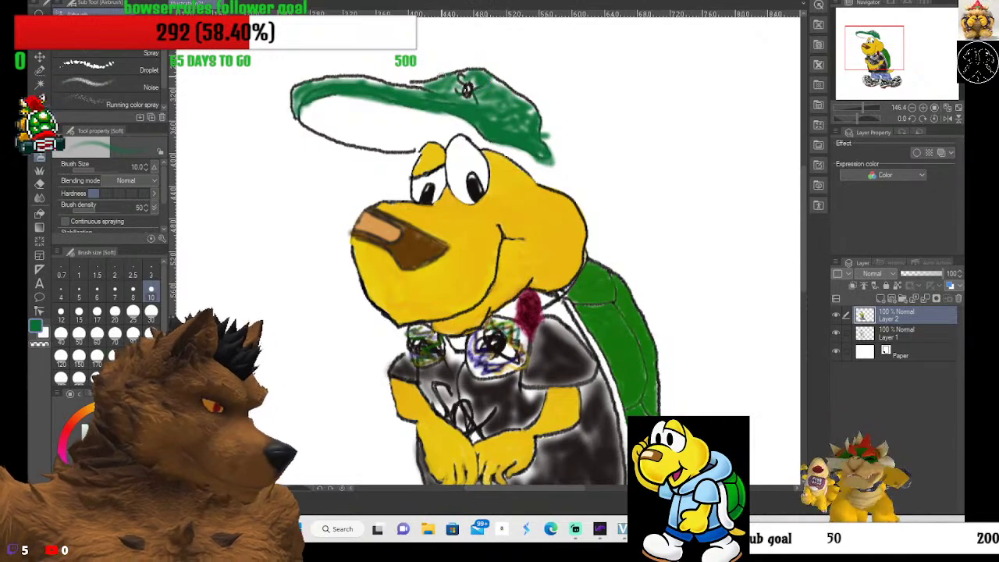
Erase the green covering the black lettering on the cap with the Hard eraser at size 4.
scroll(484, 81, "up", 3)
scroll(461, 75, "up", 8)
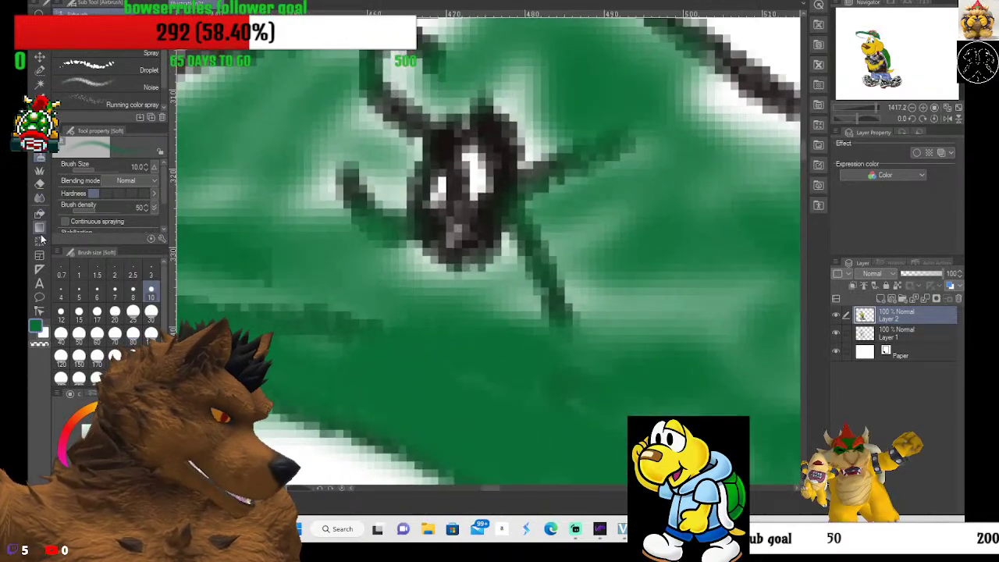
left_click(40, 183)
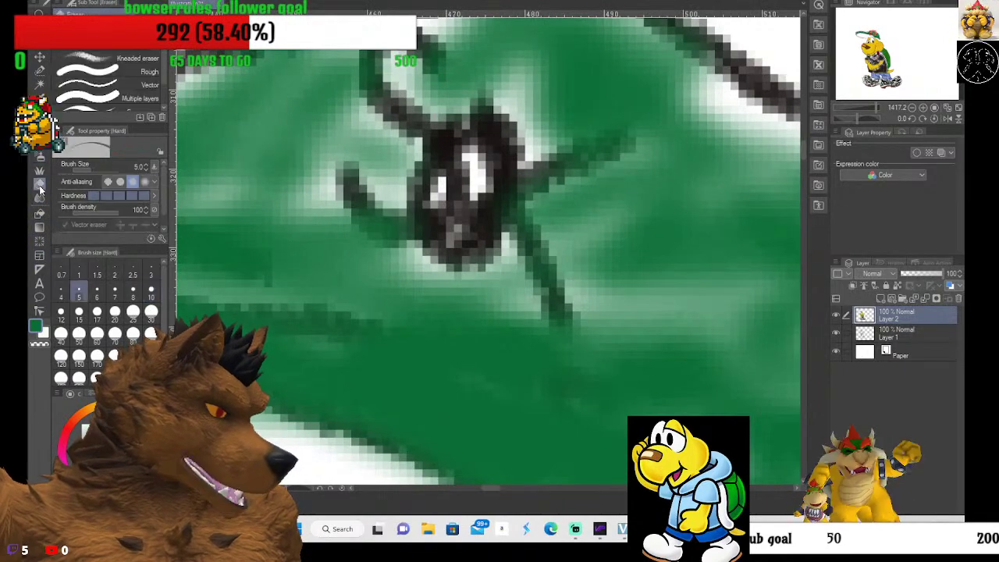
left_click(62, 295)
mouse_move(378, 211)
left_mouse_down()
mouse_move(350, 192)
mouse_move(382, 226)
mouse_move(410, 222)
mouse_move(393, 233)
mouse_move(377, 231)
mouse_move(348, 177)
mouse_move(438, 201)
mouse_move(423, 207)
mouse_move(423, 228)
mouse_move(456, 247)
mouse_move(508, 194)
mouse_move(570, 332)
mouse_move(518, 211)
mouse_move(524, 191)
mouse_move(618, 144)
mouse_move(543, 173)
mouse_move(610, 141)
mouse_move(627, 148)
mouse_move(550, 168)
left_mouse_up()
mouse_move(484, 126)
left_mouse_down()
mouse_move(433, 116)
mouse_move(424, 146)
mouse_move(369, 72)
mouse_move(380, 51)
mouse_move(416, 37)
mouse_move(437, 69)
left_mouse_up()
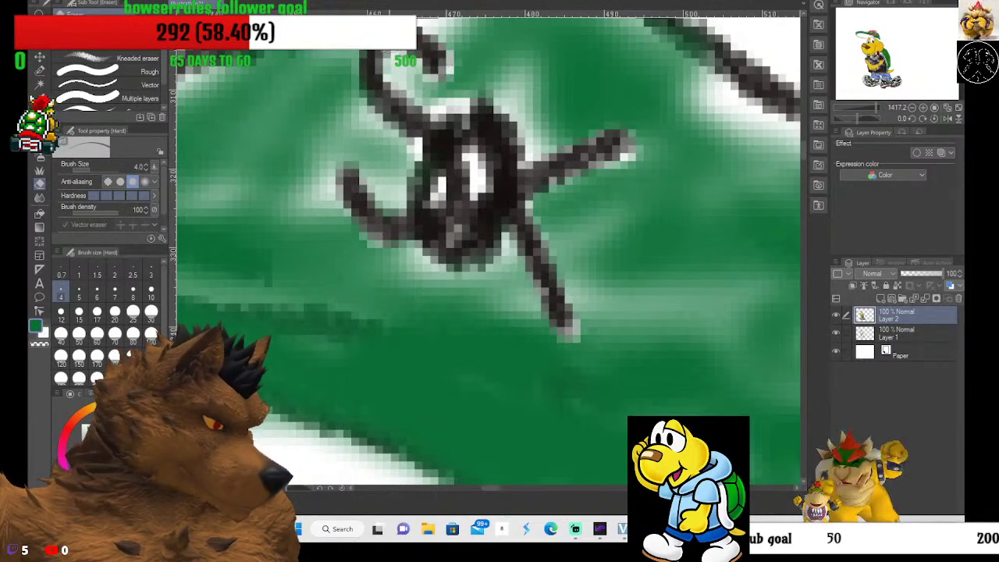
Fill the white underside of the cap's brim down to the forehead with green using the Soft airbrush at size 10.
scroll(382, 109, "down", 3)
scroll(450, 156, "down", 5)
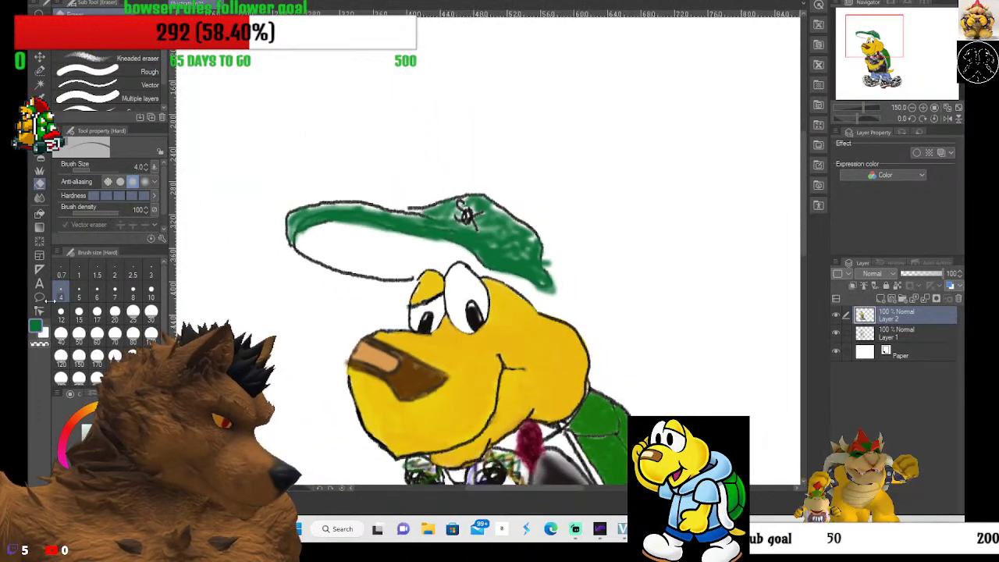
left_click(41, 168)
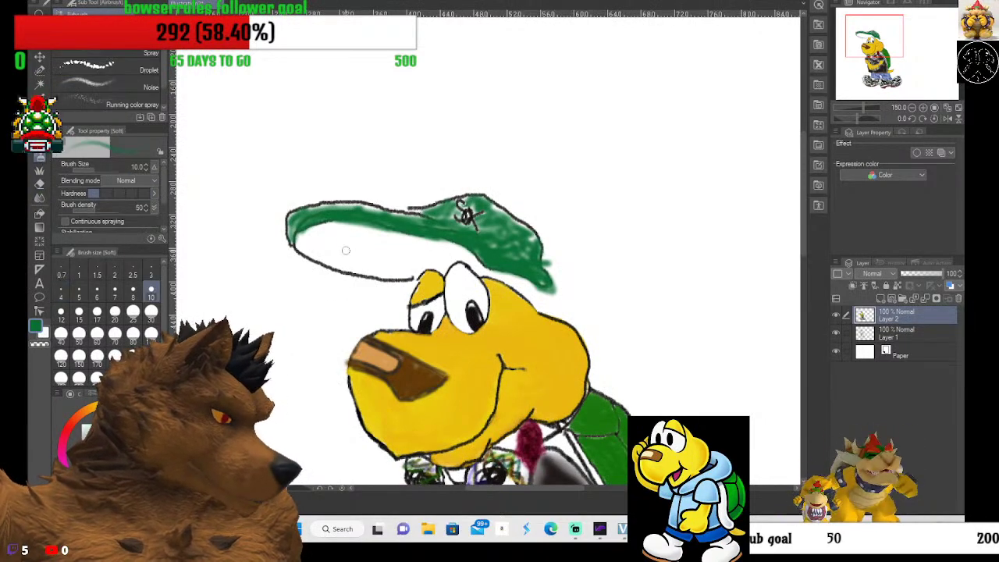
mouse_move(295, 238)
left_mouse_down()
mouse_move(391, 277)
mouse_move(421, 272)
mouse_move(342, 244)
mouse_move(492, 262)
mouse_move(318, 222)
mouse_move(330, 222)
mouse_move(306, 233)
mouse_move(329, 241)
mouse_move(295, 237)
mouse_move(454, 273)
mouse_move(363, 224)
mouse_move(439, 262)
mouse_move(395, 264)
mouse_move(444, 262)
mouse_move(415, 249)
mouse_move(463, 262)
mouse_move(402, 243)
mouse_move(339, 242)
mouse_move(330, 254)
mouse_move(379, 267)
mouse_move(436, 256)
mouse_move(396, 230)
mouse_move(317, 242)
mouse_move(320, 229)
mouse_move(339, 239)
mouse_move(368, 274)
mouse_move(487, 257)
mouse_move(485, 270)
mouse_move(468, 263)
mouse_move(532, 289)
mouse_move(503, 265)
mouse_move(539, 306)
mouse_move(558, 303)
mouse_move(486, 269)
left_mouse_up()
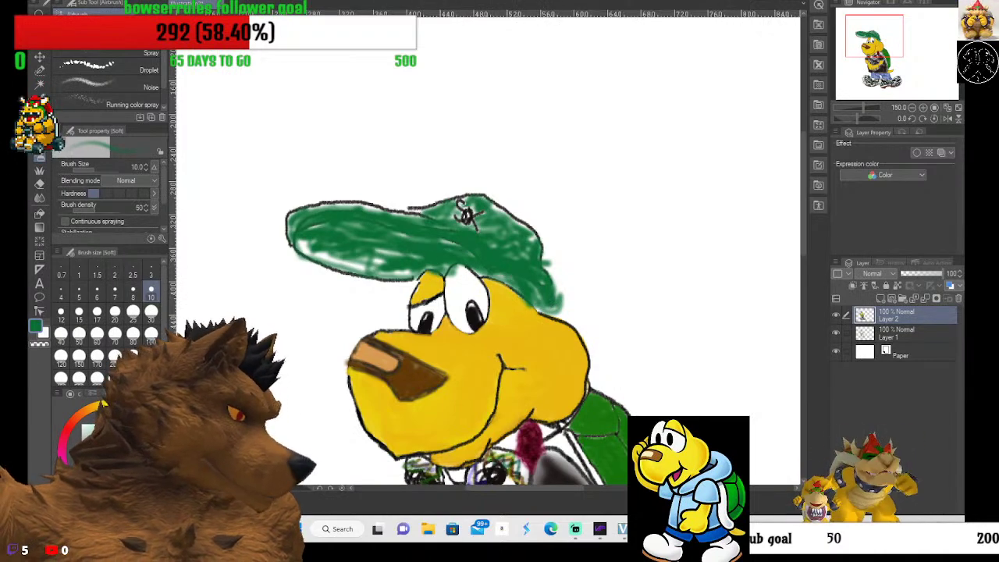
Redraw the cap's brim lines and outer contour in black with the Mechanical pencil at size 7.
key("p")
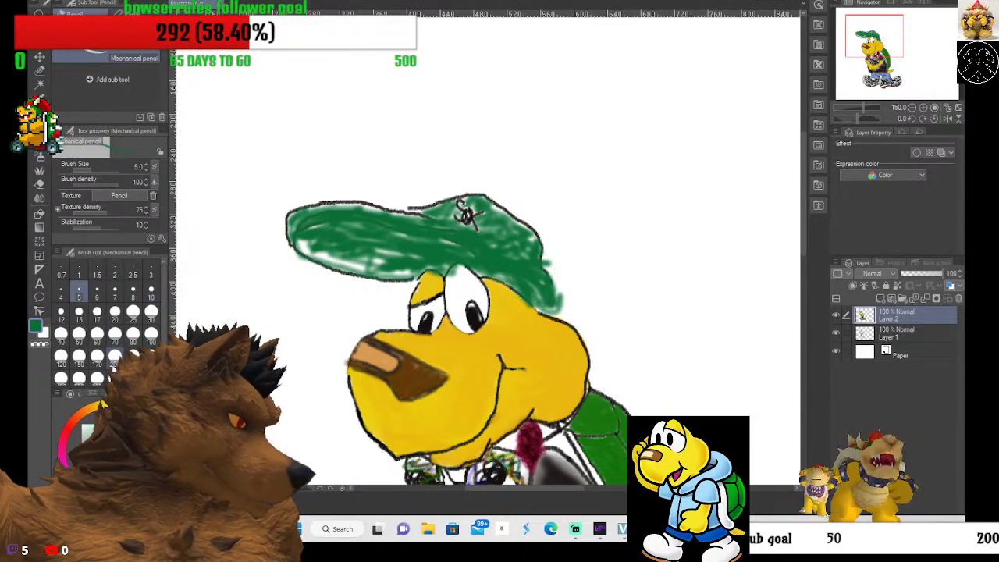
key("x")
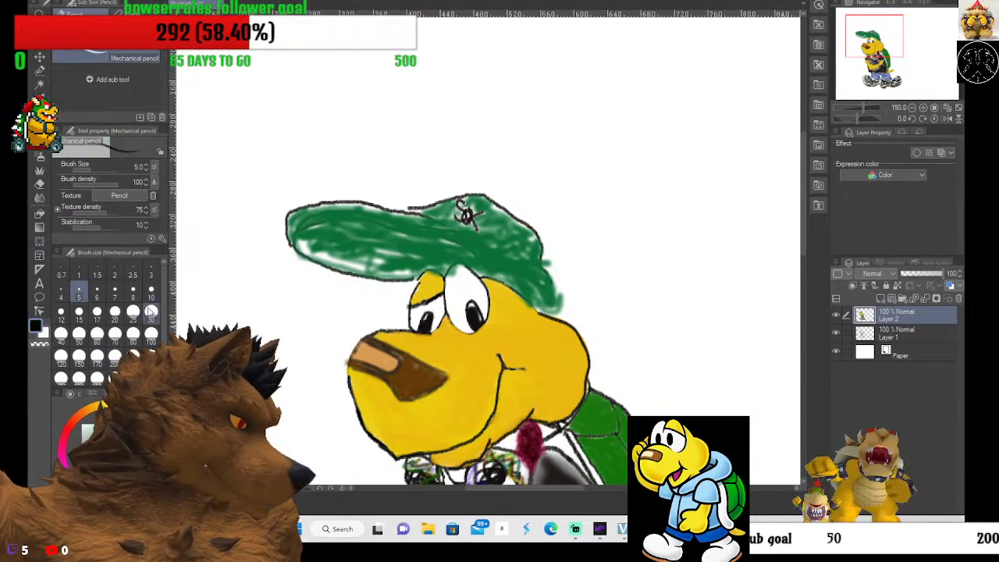
left_click(115, 295)
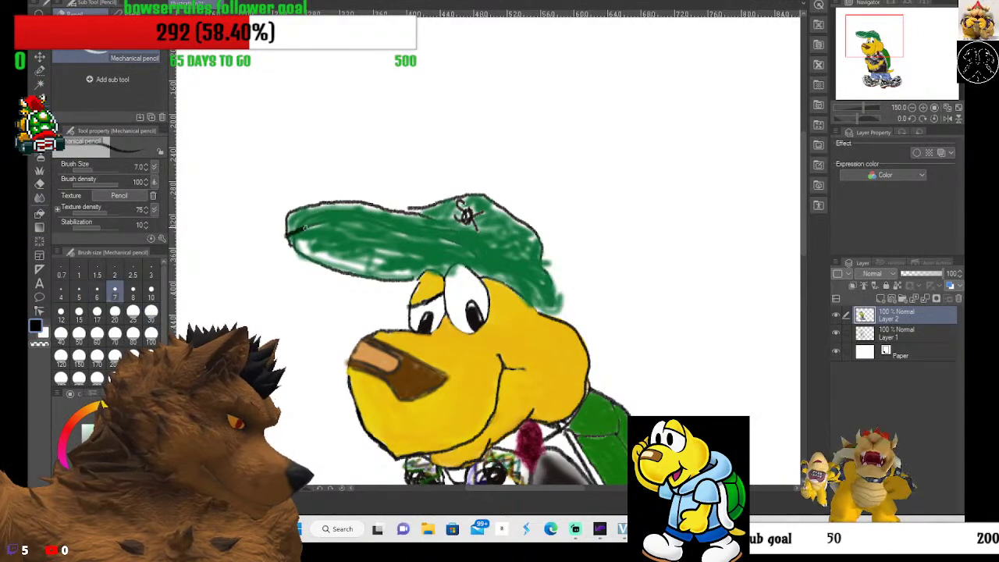
mouse_move(304, 226)
left_mouse_down()
mouse_move(379, 224)
mouse_move(433, 241)
mouse_move(551, 300)
left_mouse_up()
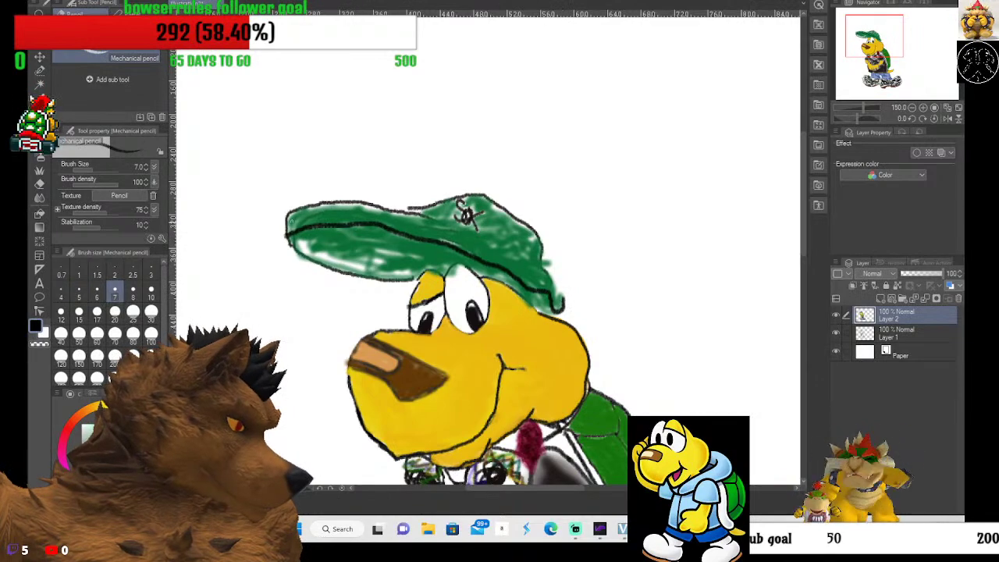
mouse_move(294, 232)
left_mouse_down()
mouse_move(334, 220)
mouse_move(398, 222)
mouse_move(465, 238)
mouse_move(529, 273)
left_mouse_up()
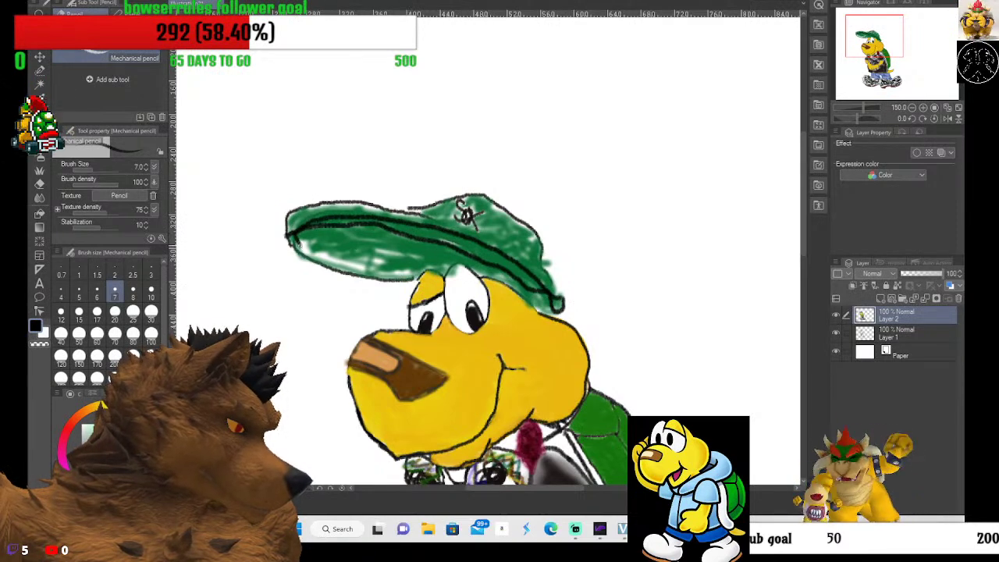
mouse_move(301, 220)
left_mouse_down()
mouse_move(324, 212)
mouse_move(290, 232)
mouse_move(298, 220)
mouse_move(381, 217)
left_mouse_up()
mouse_move(316, 207)
left_mouse_down()
mouse_move(418, 219)
mouse_move(517, 262)
left_mouse_up()
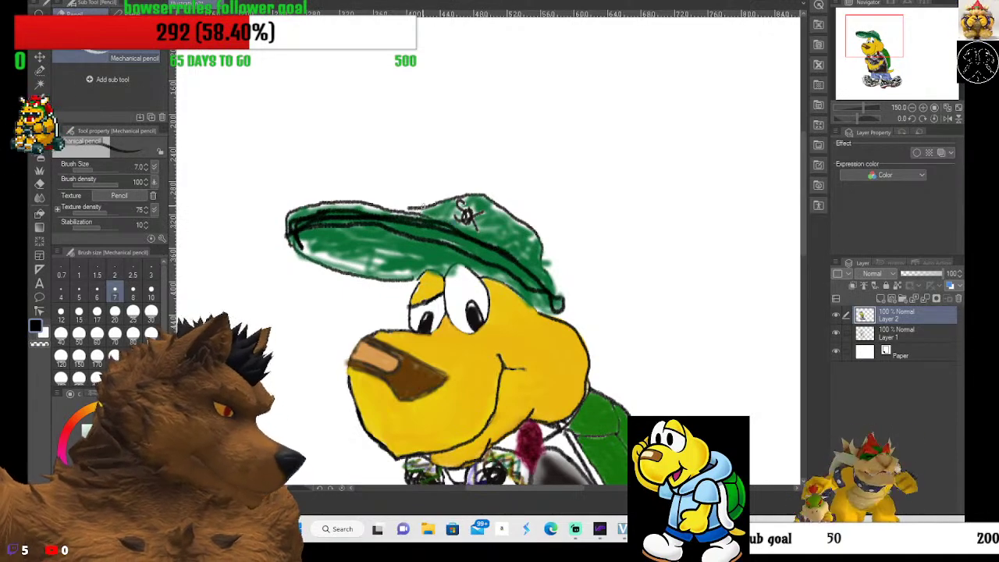
left_click_drag(415, 211, 295, 202)
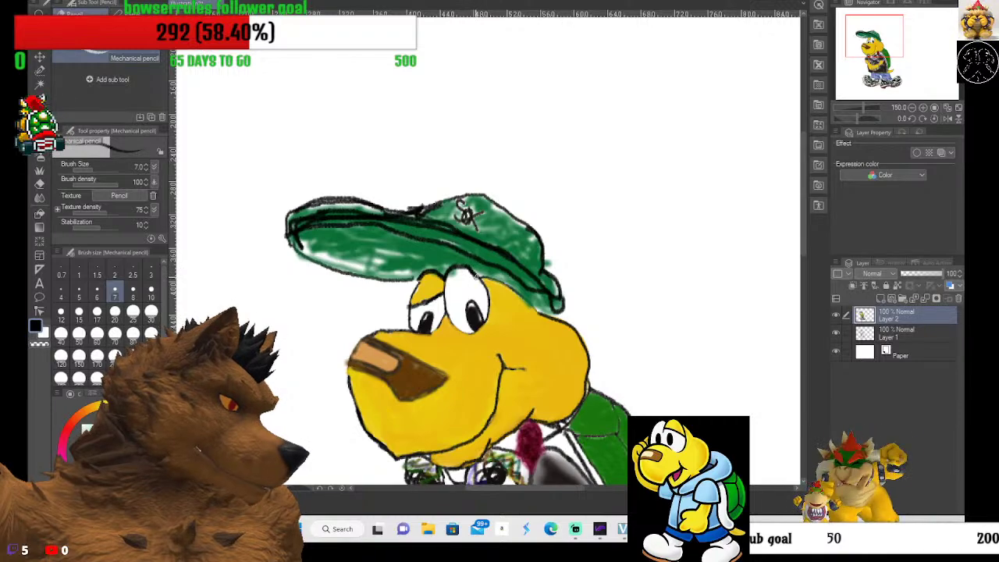
Erase the green overspill from the top of the wide-open eye with the Hard eraser at size 4.
scroll(453, 278, "up", 5)
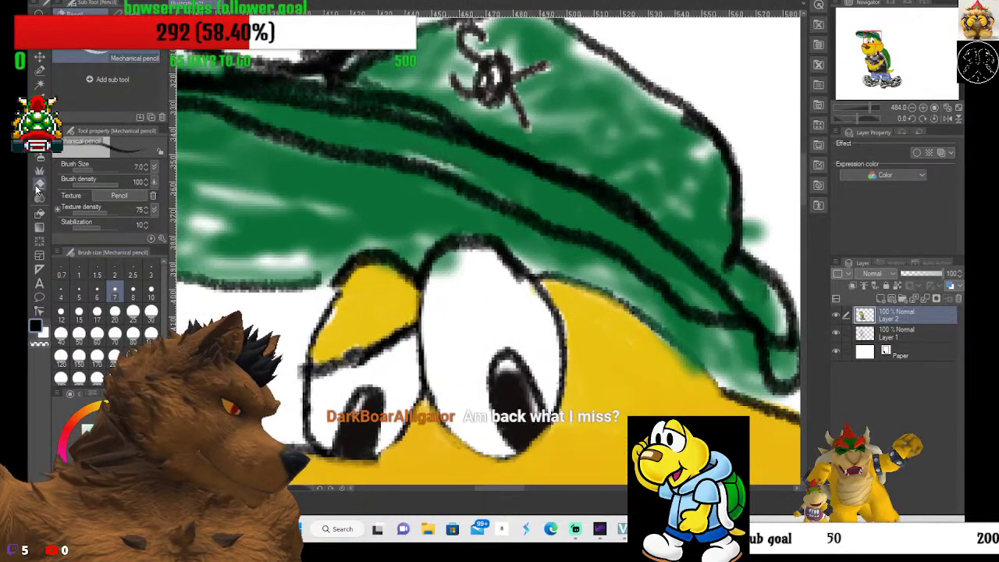
left_click(40, 183)
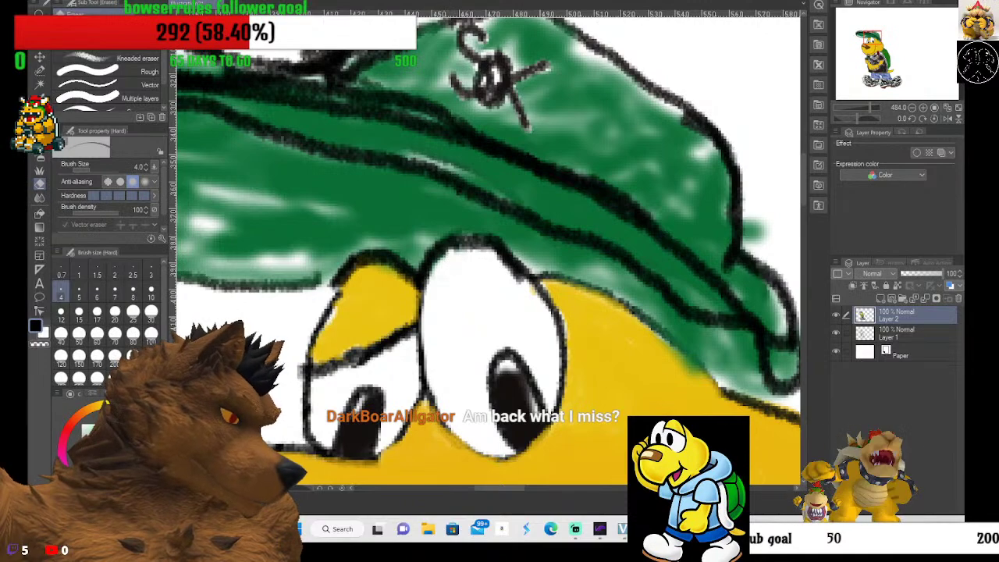
mouse_move(441, 258)
left_mouse_down()
mouse_move(475, 275)
mouse_move(462, 263)
mouse_move(437, 279)
mouse_move(446, 266)
mouse_move(437, 269)
left_mouse_up()
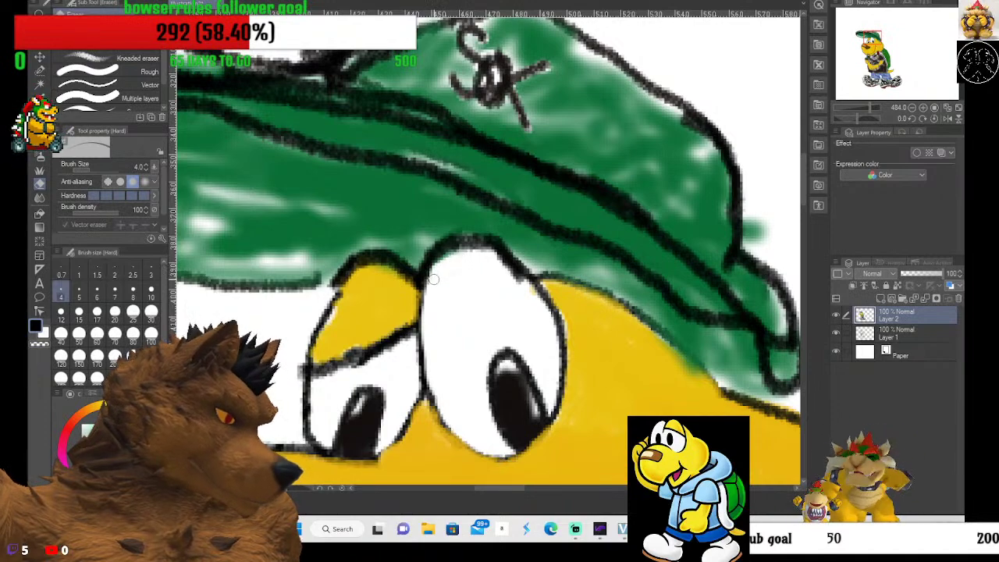
Examine the whole coloured turtle character from cap to shoes.
scroll(443, 266, "down", 4)
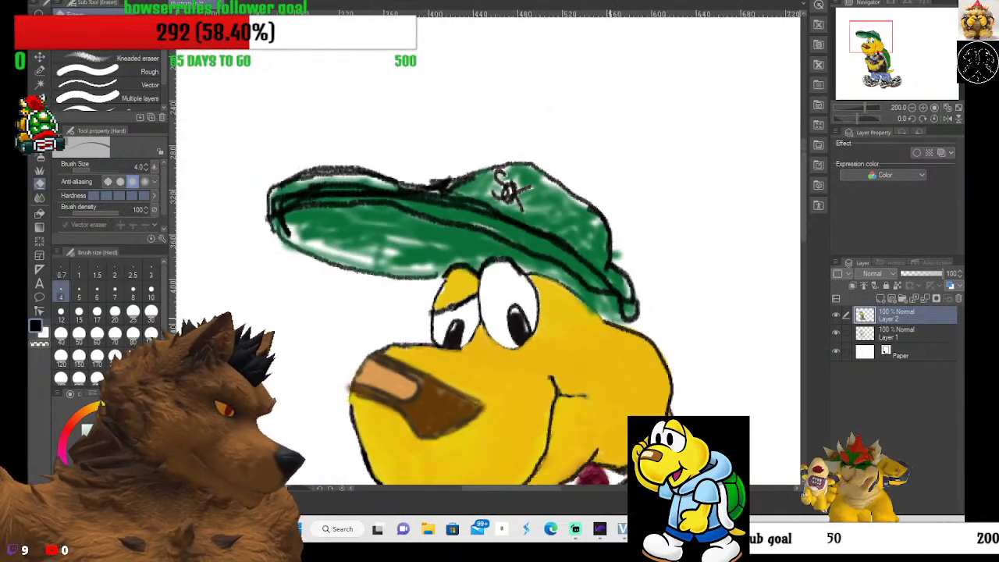
scroll(653, 294, "down", 1)
scroll(653, 294, "down", 1)
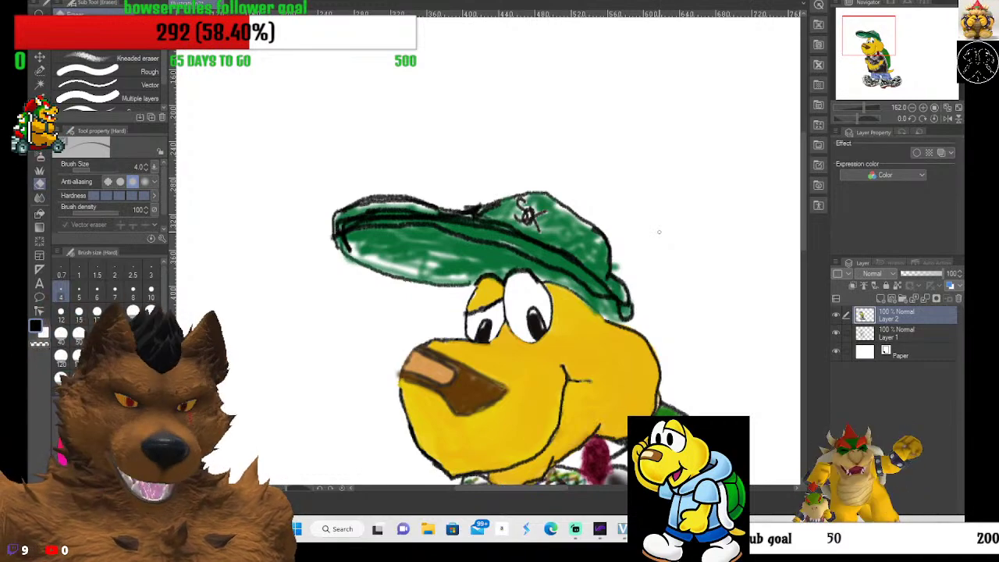
scroll(578, 270, "down", 3)
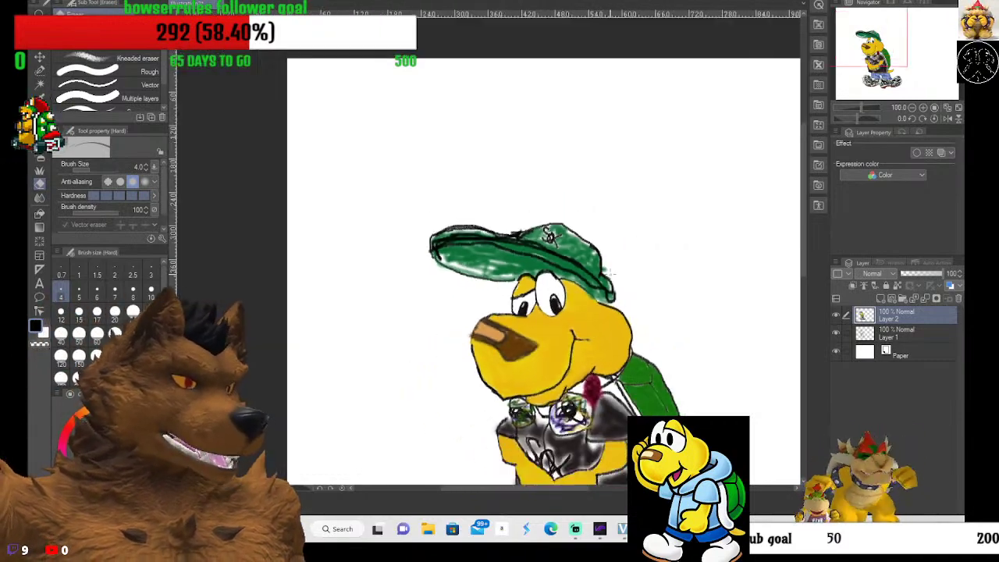
scroll(604, 315, "down", 3)
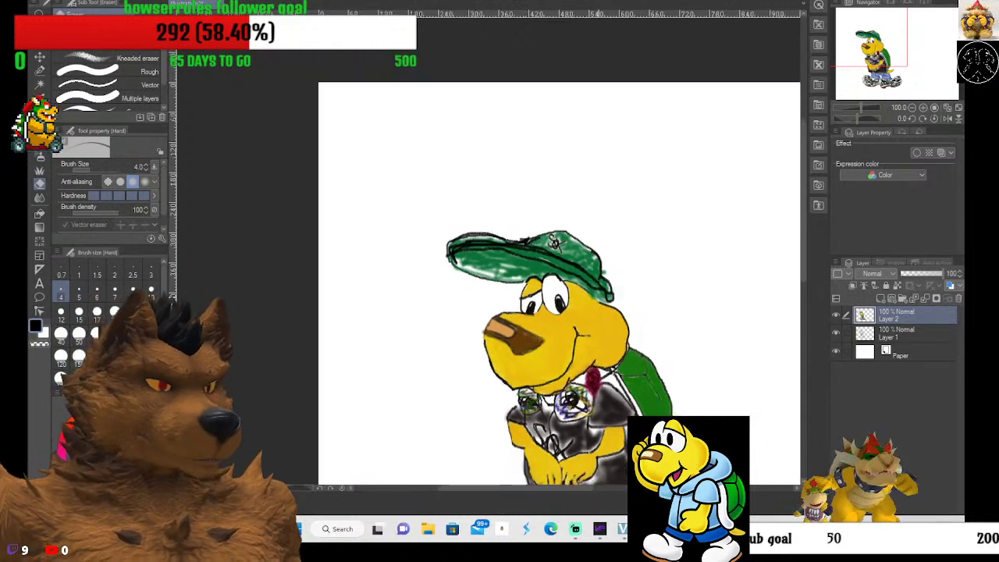
scroll(652, 322, "down", 2)
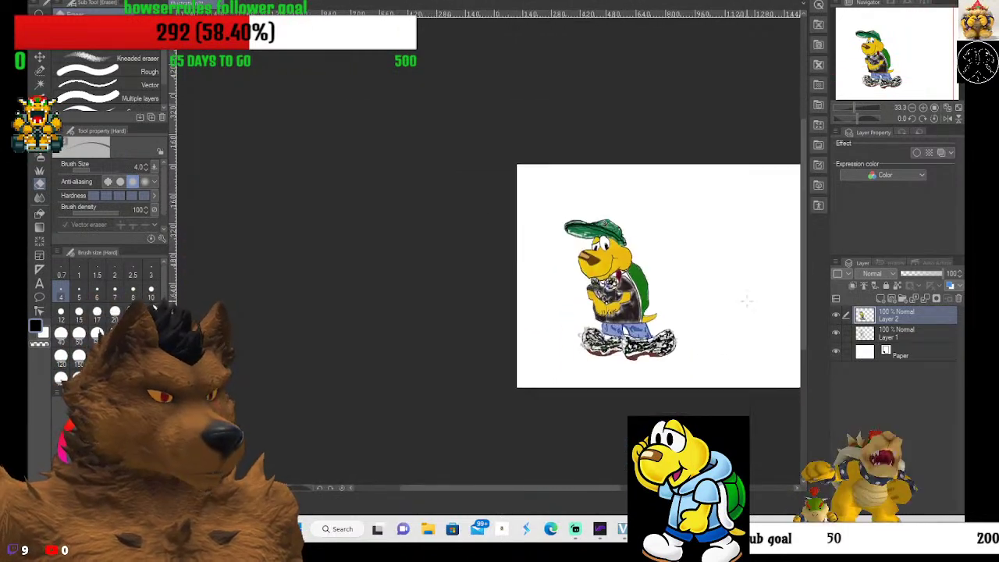
scroll(668, 305, "up", 4)
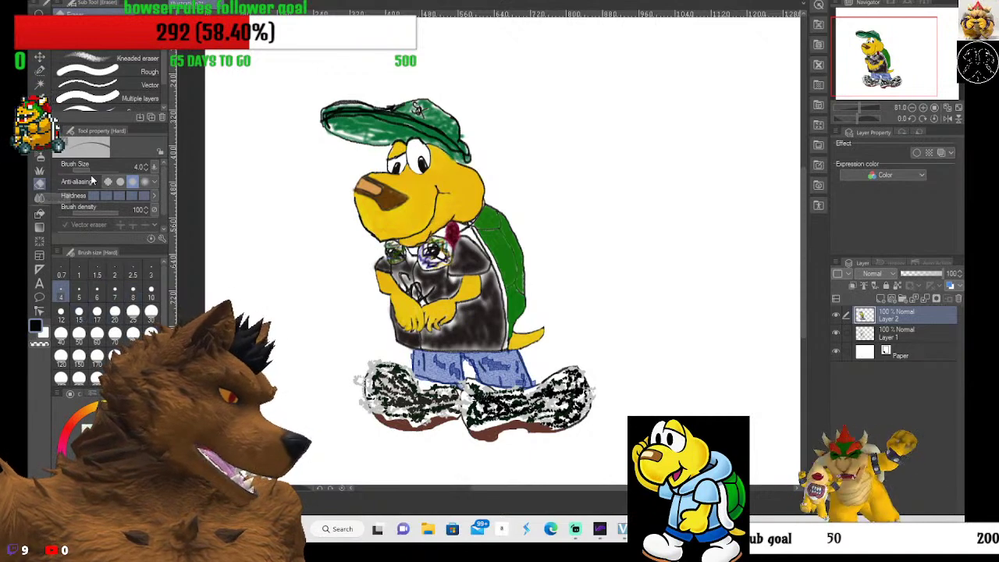
Lower the Hard eraser's anti-aliasing by one level, and set the Soft airbrush to size 2.
left_click(120, 182)
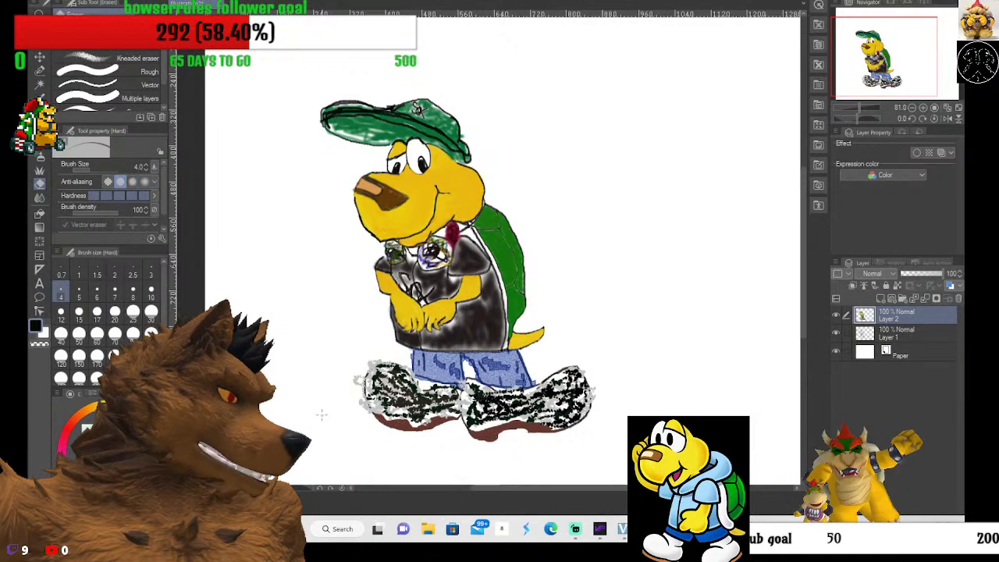
scroll(440, 472, "down", 1)
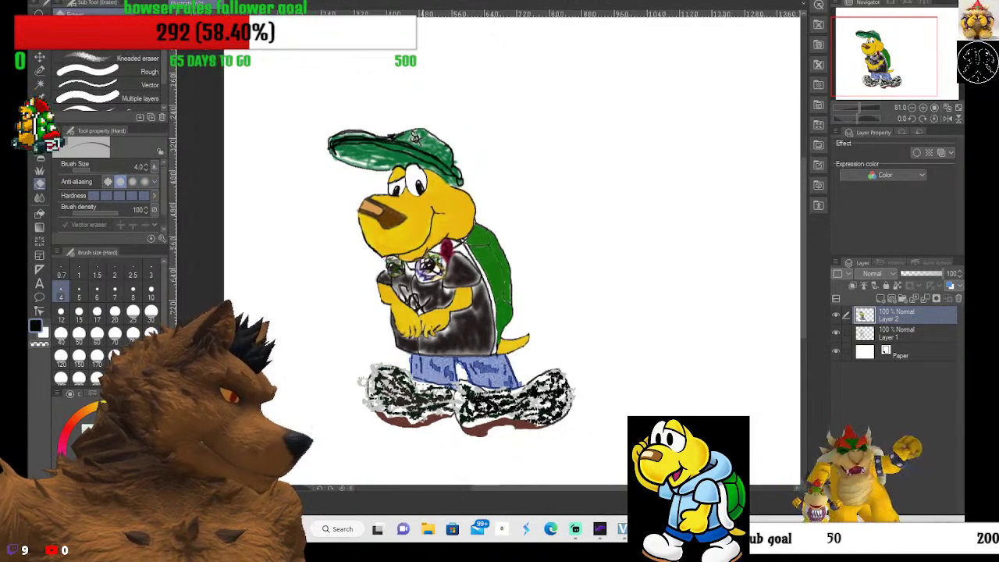
left_click_drag(803, 298, 804, 337)
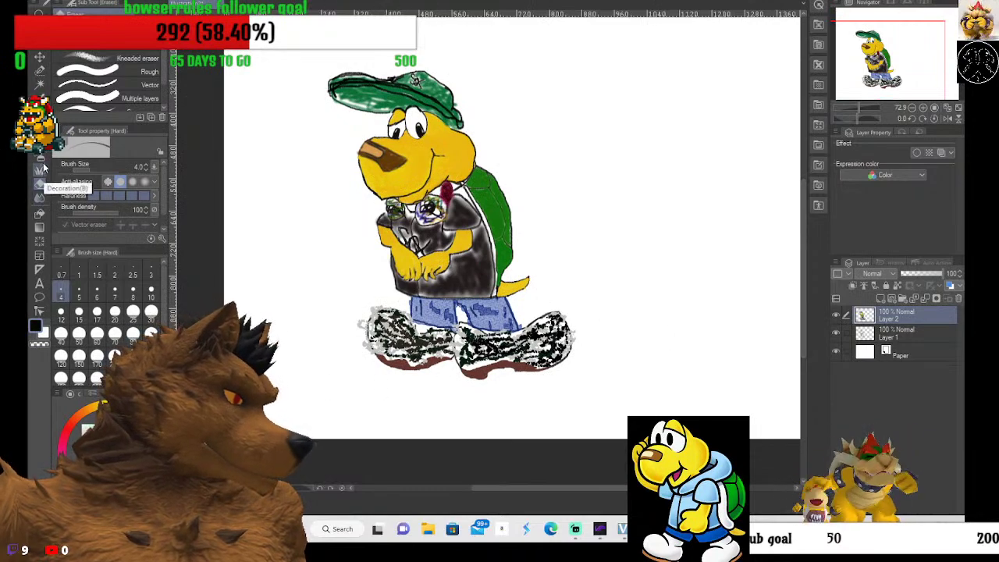
left_click(39, 197)
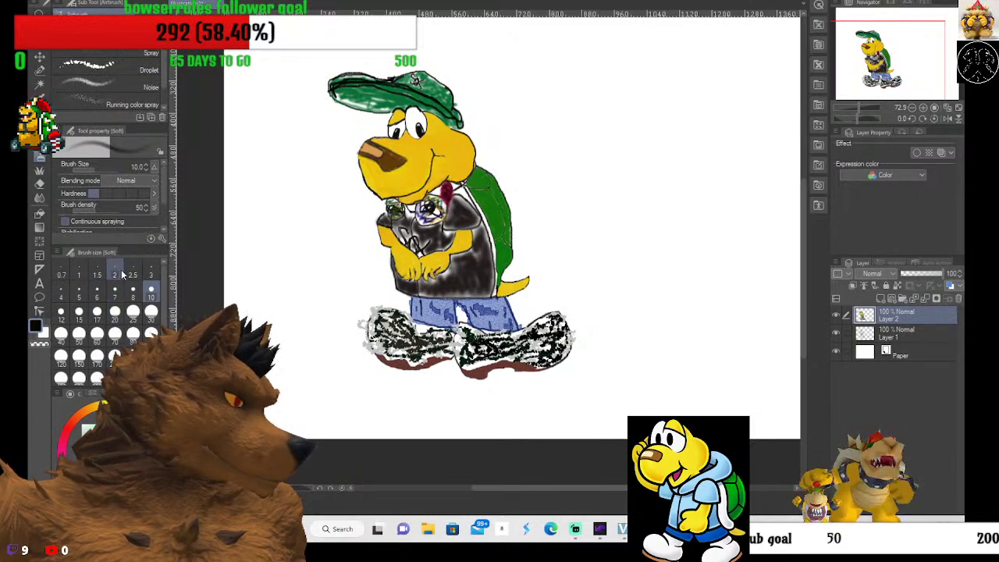
left_click(114, 285)
mouse_move(375, 363)
left_mouse_down()
mouse_move(337, 370)
mouse_move(290, 434)
left_mouse_up()
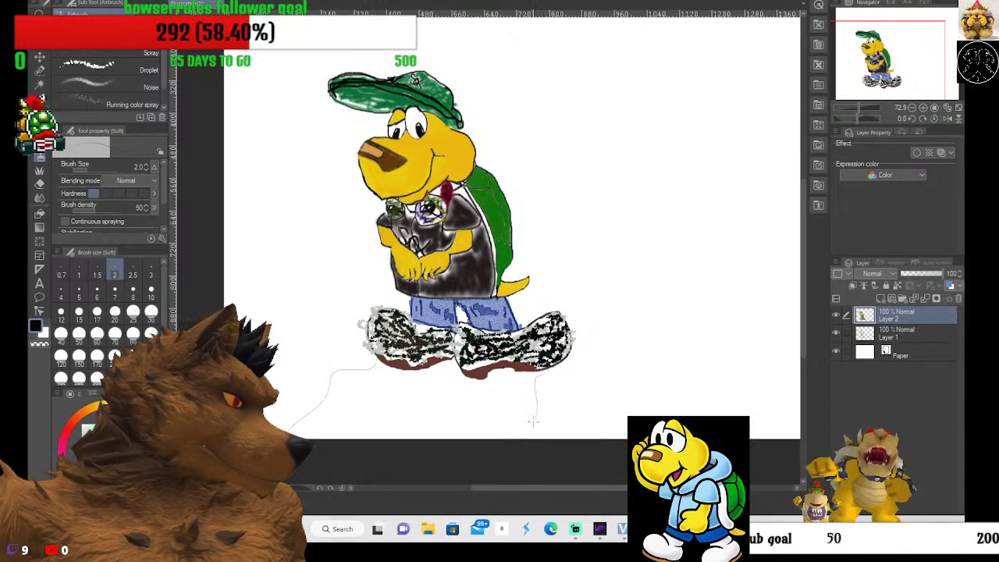
mouse_move(370, 429)
left_mouse_down()
mouse_move(422, 422)
mouse_move(437, 405)
mouse_move(406, 390)
mouse_move(470, 383)
left_mouse_up()
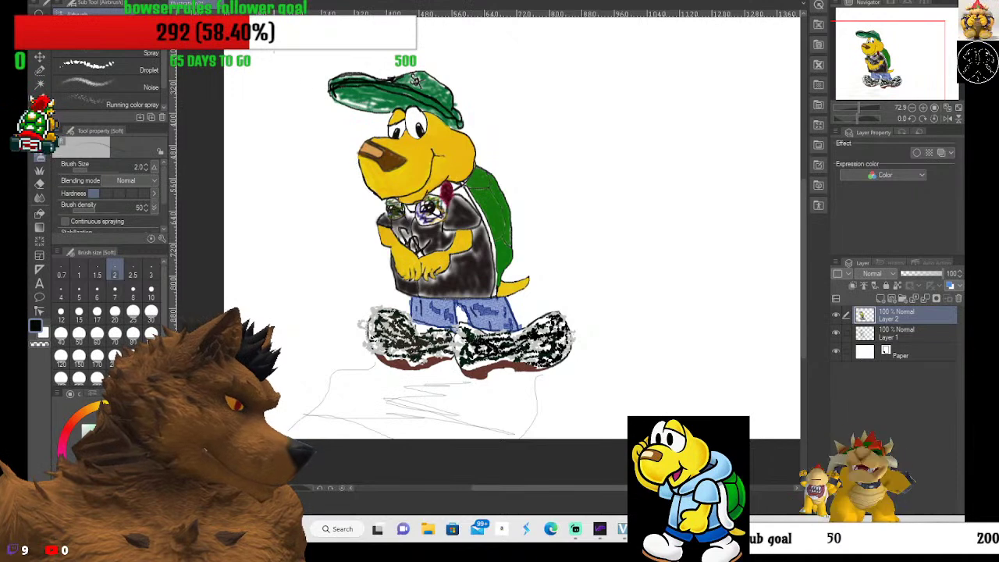
key("ctrl+z")
key("ctrl+z")
key("ctrl+z")
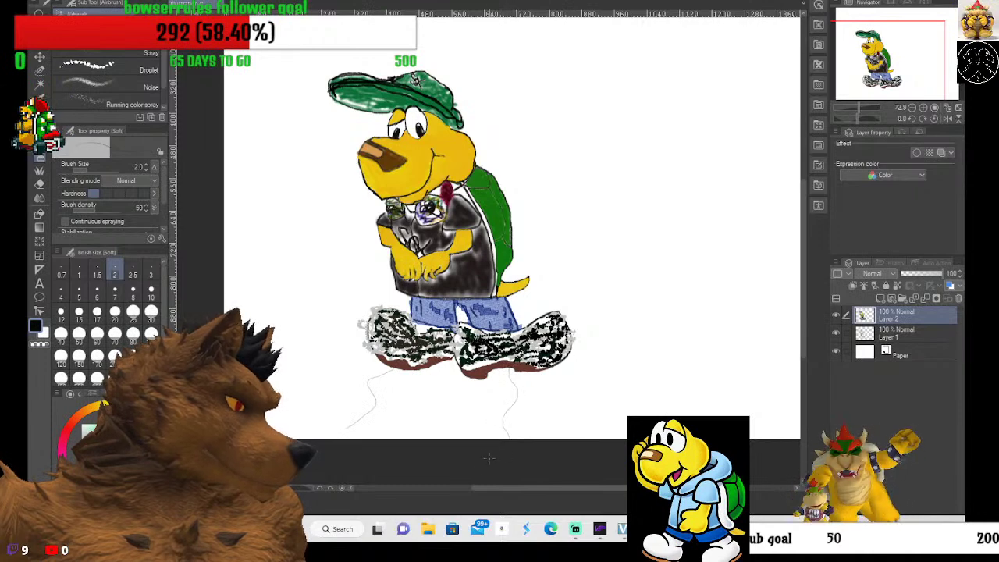
mouse_move(460, 372)
left_mouse_down()
mouse_move(423, 377)
mouse_move(397, 423)
left_mouse_up()
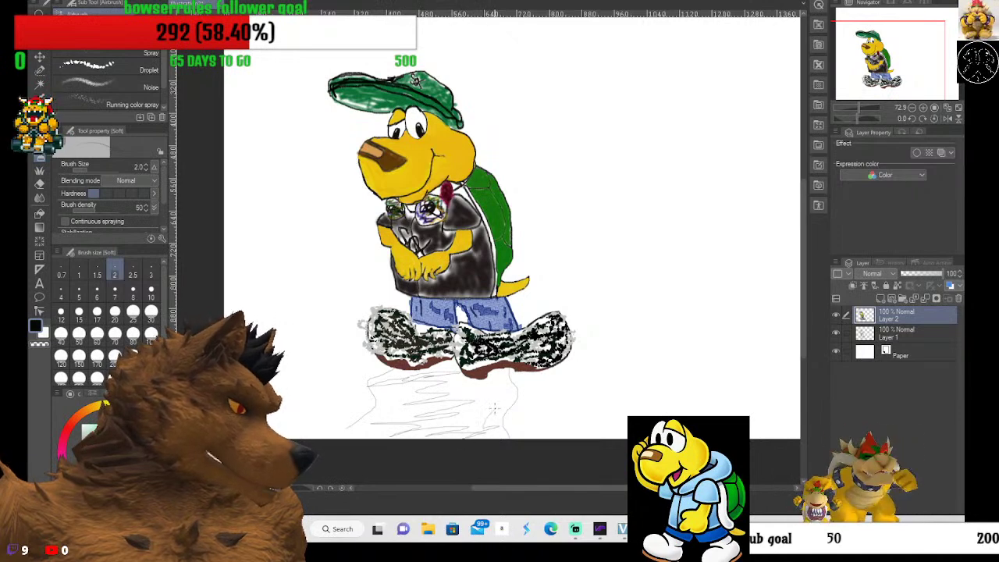
mouse_move(518, 381)
left_mouse_down()
mouse_move(441, 401)
mouse_move(396, 387)
mouse_move(394, 414)
mouse_move(340, 422)
mouse_move(363, 443)
mouse_move(386, 434)
mouse_move(372, 396)
left_mouse_up()
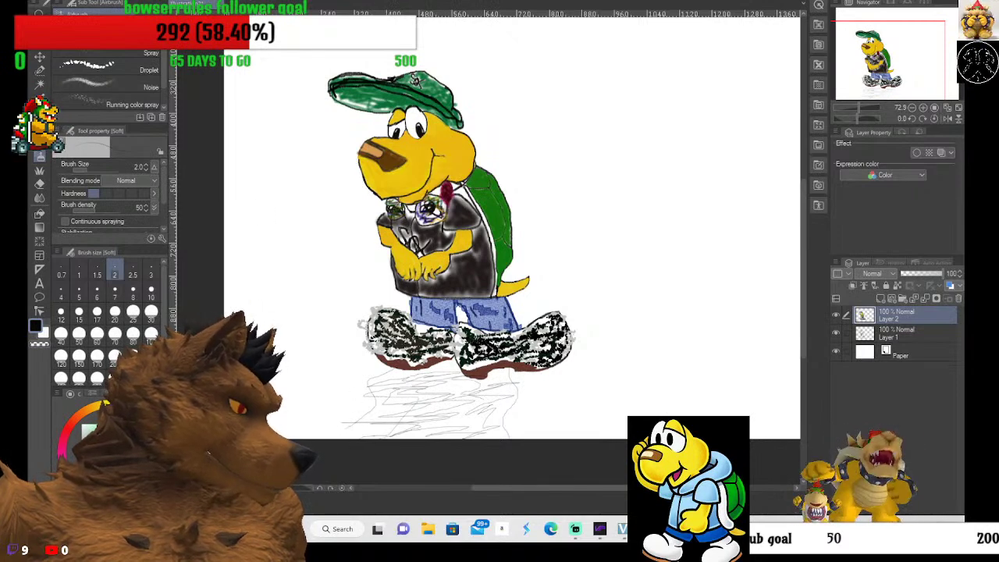
key("ctrl+z")
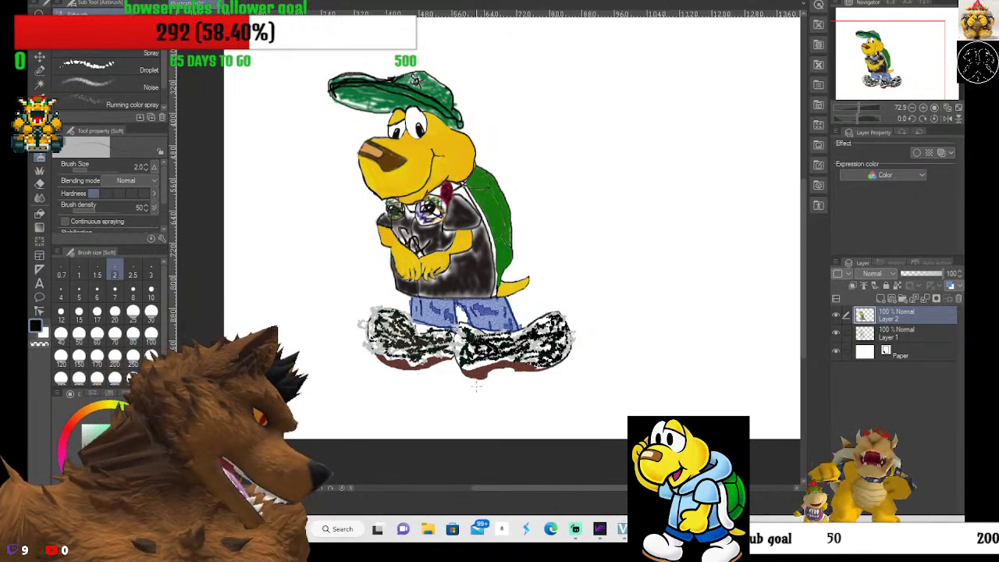
Sketch a thin, cross-hatched ground shadow from beneath the shoes out behind the turtle with the Soft airbrush at size 2.
left_click_drag(536, 393, 428, 377)
left_click_drag(624, 395, 502, 385)
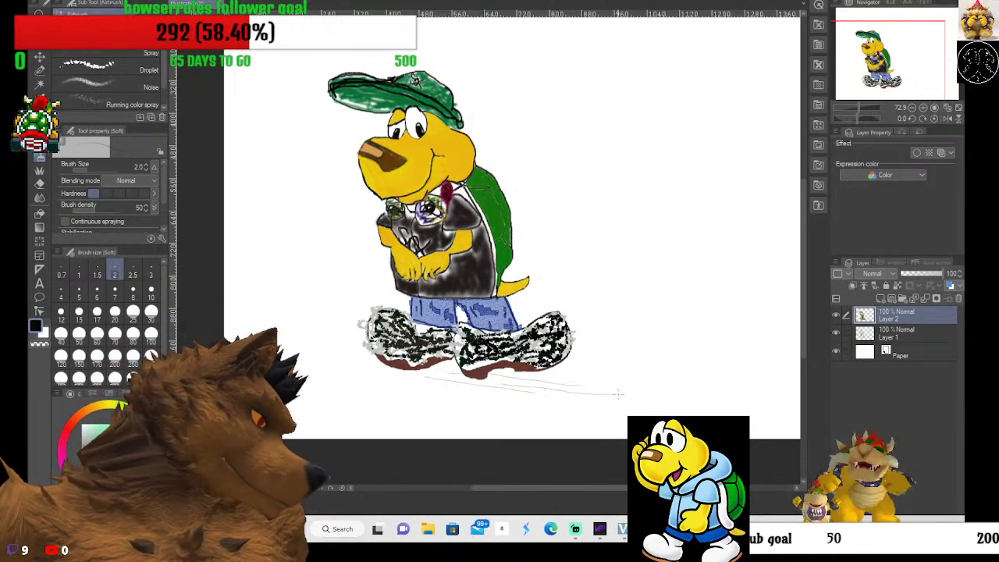
left_click_drag(607, 363, 656, 372)
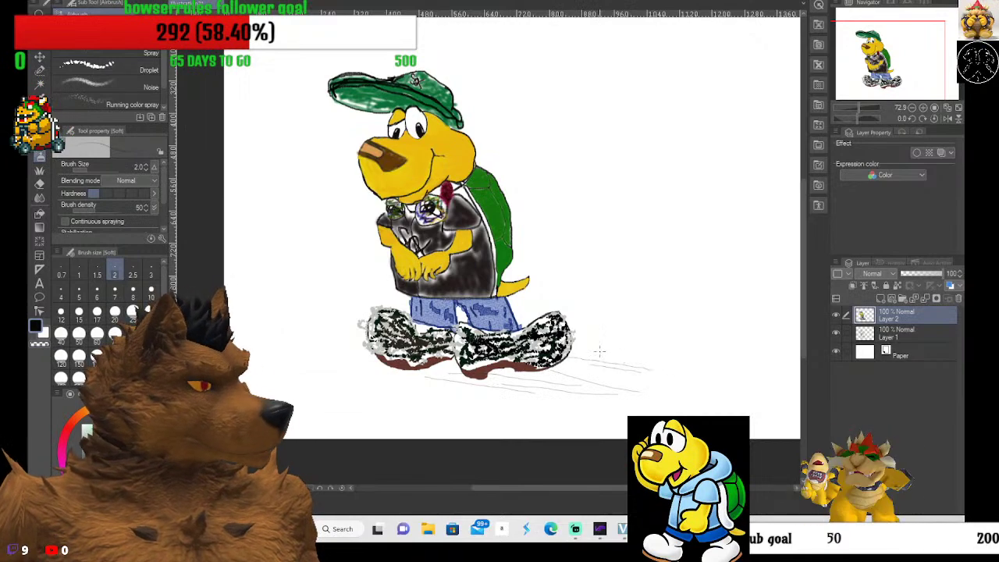
left_click_drag(597, 347, 674, 370)
left_click_drag(595, 332, 688, 350)
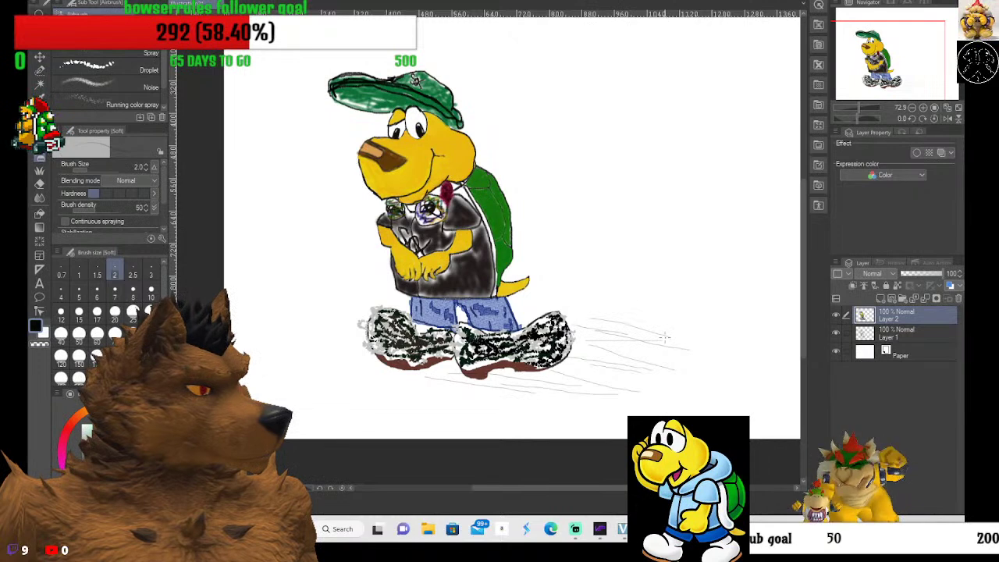
mouse_move(646, 326)
left_mouse_down()
mouse_move(558, 370)
mouse_move(622, 344)
left_mouse_up()
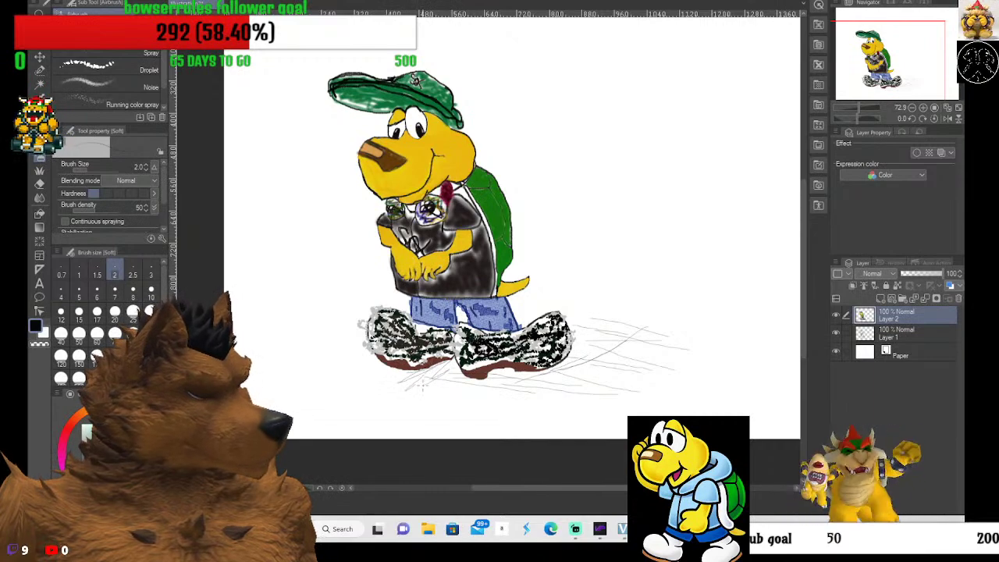
mouse_move(439, 388)
left_mouse_down()
mouse_move(537, 415)
mouse_move(480, 401)
mouse_move(572, 395)
left_mouse_up()
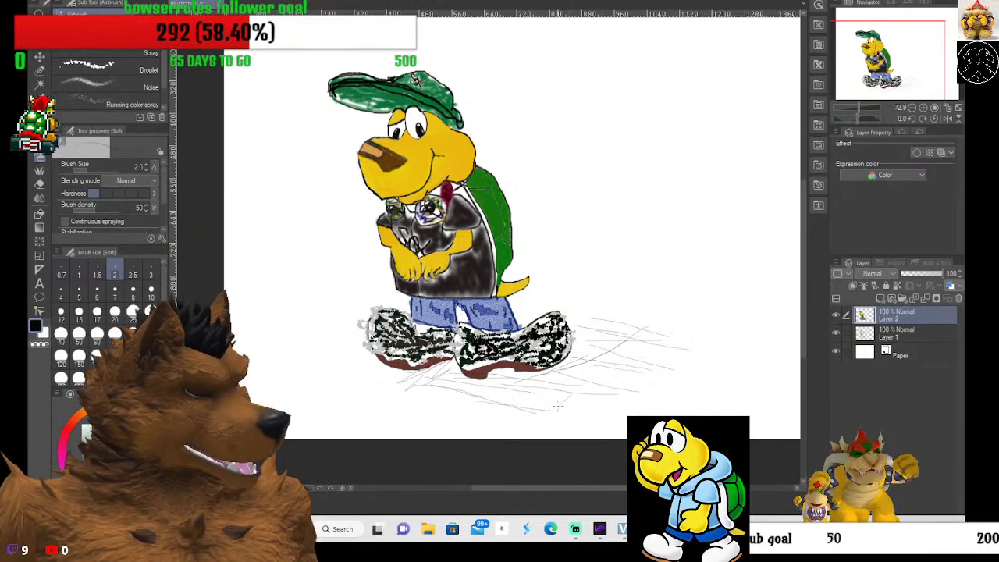
left_click_drag(659, 359, 598, 401)
mouse_move(671, 352)
left_mouse_down()
mouse_move(598, 405)
mouse_move(686, 367)
mouse_move(603, 407)
mouse_move(662, 361)
mouse_move(572, 419)
left_mouse_up()
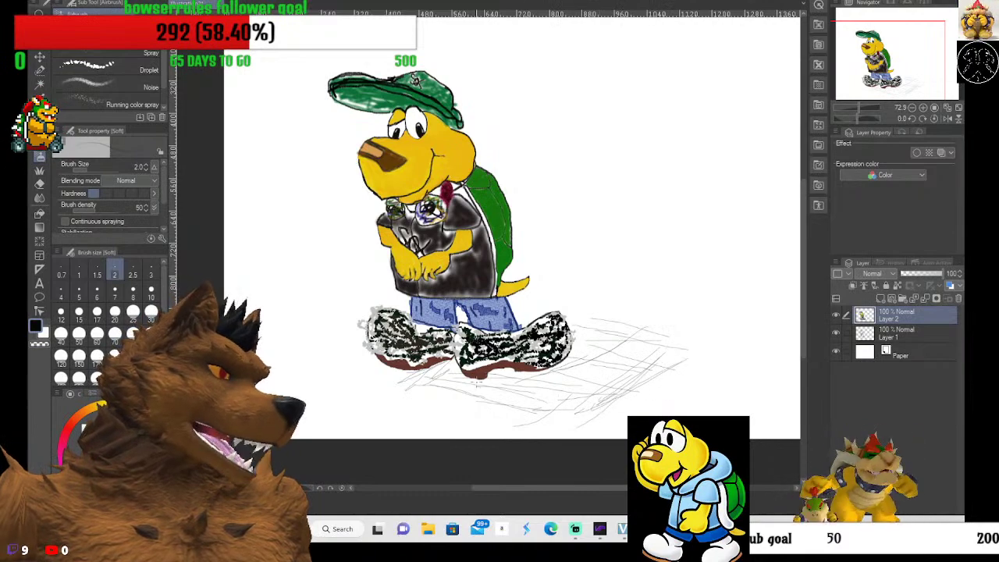
mouse_move(423, 380)
left_mouse_down()
mouse_move(529, 423)
mouse_move(509, 410)
left_mouse_up()
left_click_drag(445, 398, 582, 438)
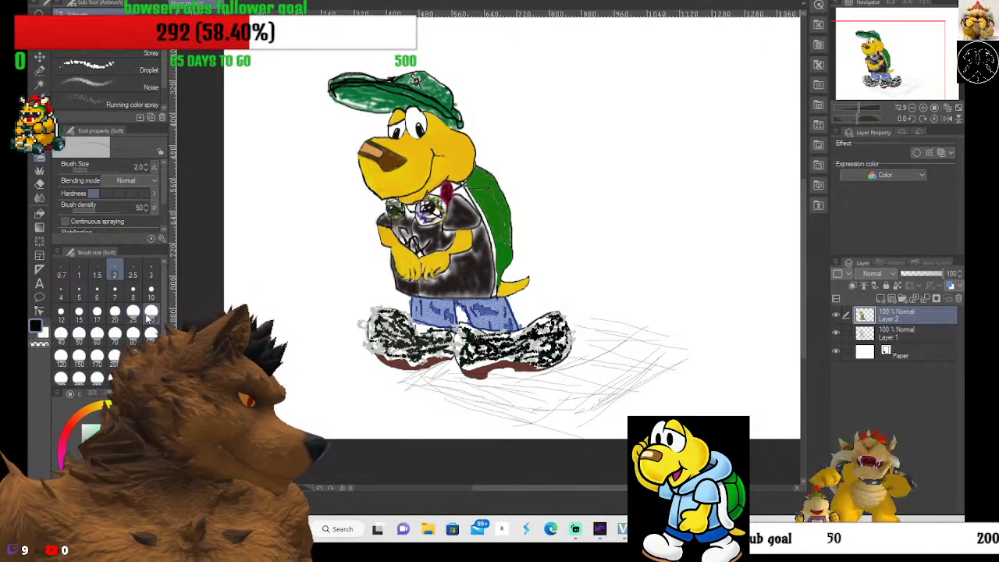
Fill the sketched ground shadow with black using the Soft airbrush at size 60.
left_click(150, 313)
left_click(98, 334)
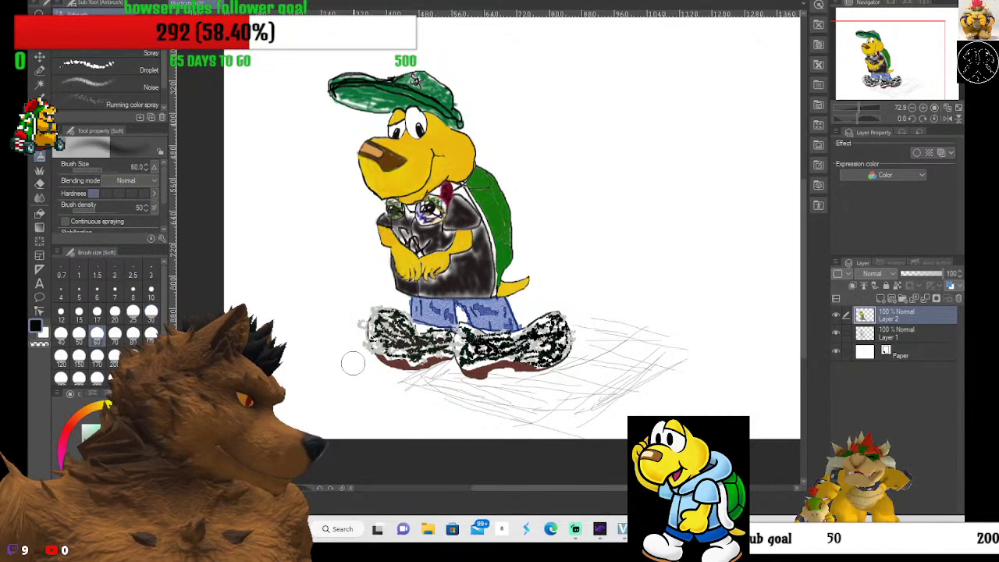
mouse_move(428, 380)
left_mouse_down()
mouse_move(562, 423)
mouse_move(655, 367)
mouse_move(580, 411)
mouse_move(607, 378)
mouse_move(547, 402)
mouse_move(496, 386)
mouse_move(585, 394)
mouse_move(612, 363)
mouse_move(597, 348)
mouse_move(578, 379)
mouse_move(544, 389)
mouse_move(587, 355)
mouse_move(600, 328)
mouse_move(598, 351)
mouse_move(616, 350)
mouse_move(615, 359)
mouse_move(650, 340)
mouse_move(641, 370)
mouse_move(562, 430)
mouse_move(661, 359)
mouse_move(658, 349)
mouse_move(601, 342)
mouse_move(582, 325)
mouse_move(709, 349)
mouse_move(548, 432)
mouse_move(490, 423)
mouse_move(514, 425)
mouse_move(472, 406)
mouse_move(433, 406)
mouse_move(410, 386)
mouse_move(468, 434)
left_mouse_up()
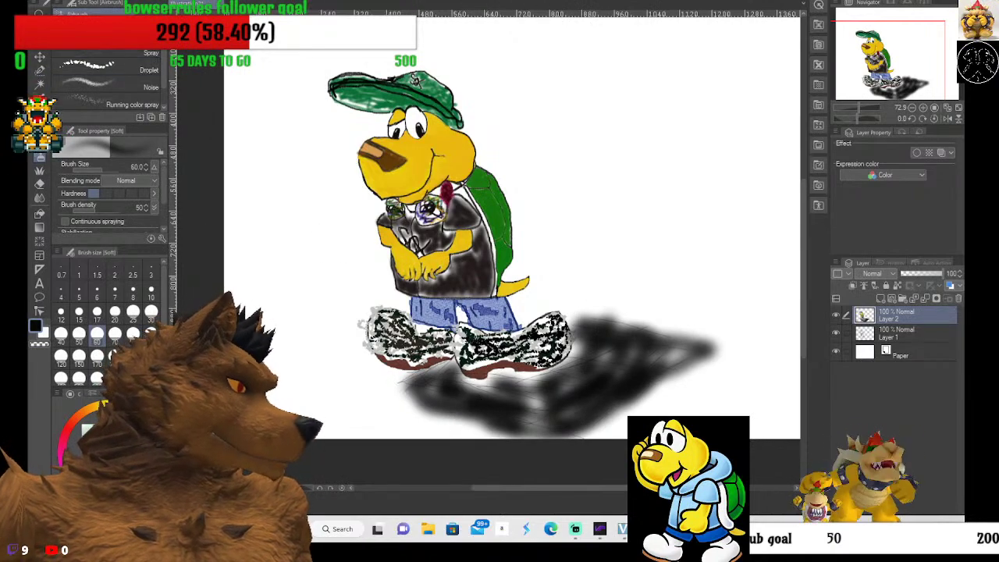
Smooth the black ground shadow, the undersides of the shoes and the front shoe's speckles with the Blend tool at size 12.
left_click(41, 199)
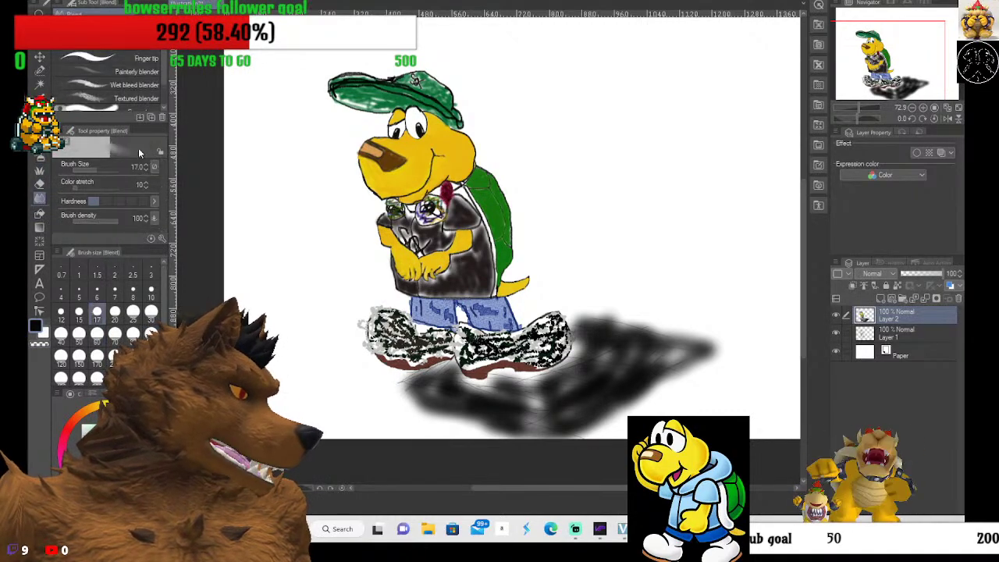
left_click(78, 314)
left_click(61, 313)
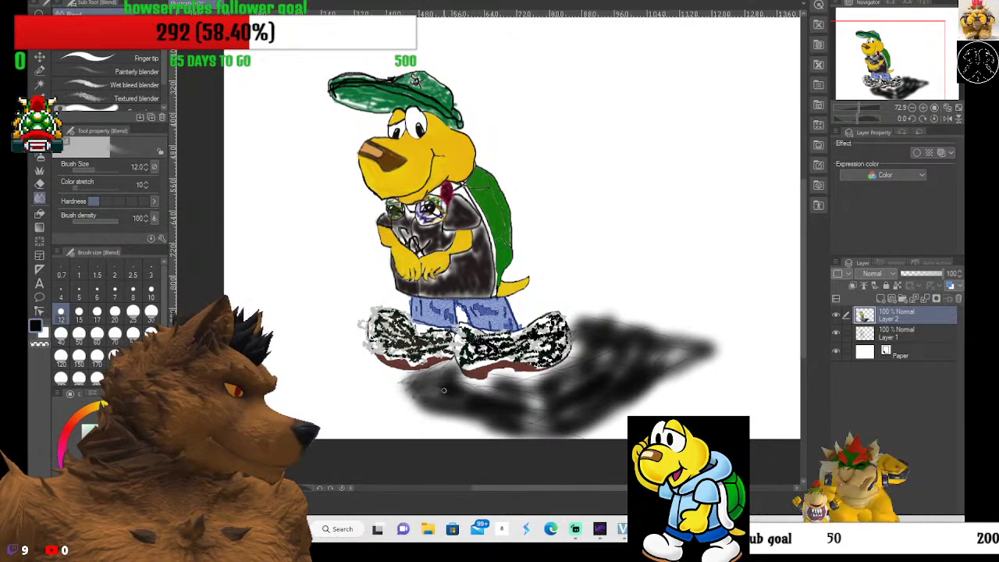
left_click_drag(444, 390, 432, 395)
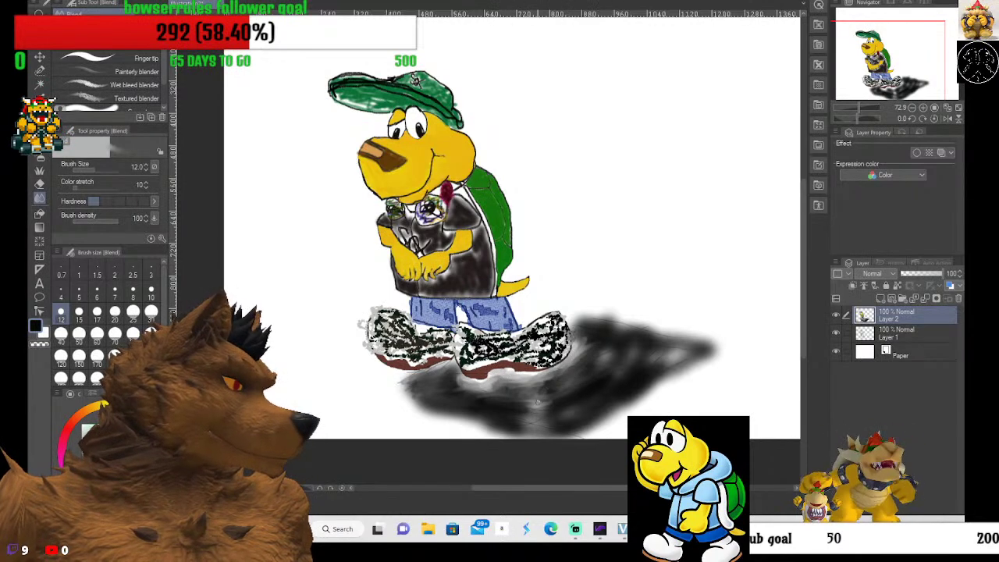
left_click_drag(540, 403, 481, 402)
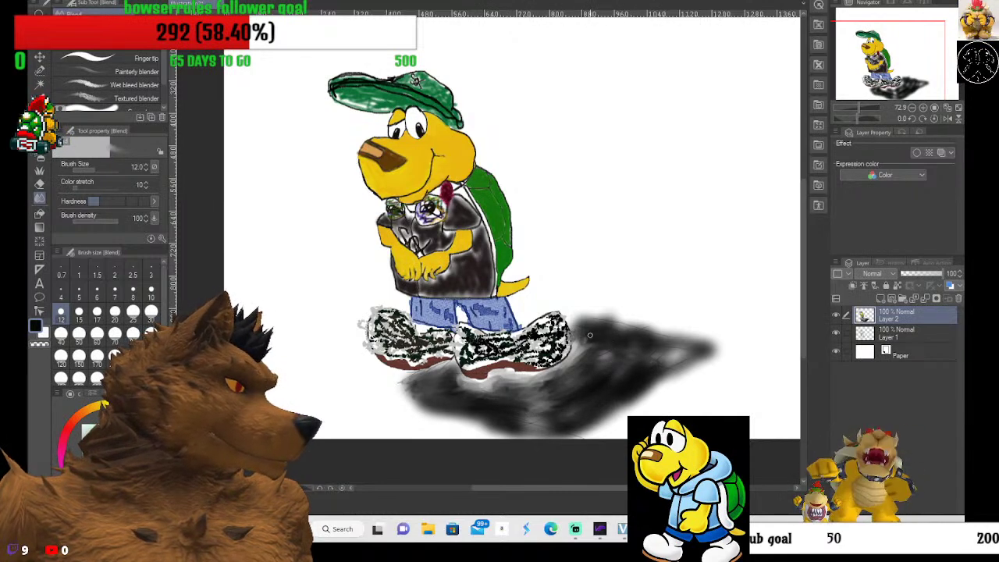
mouse_move(590, 335)
left_mouse_down()
mouse_move(647, 327)
mouse_move(601, 319)
mouse_move(660, 335)
mouse_move(604, 330)
mouse_move(727, 353)
mouse_move(627, 340)
mouse_move(693, 349)
mouse_move(689, 363)
mouse_move(650, 380)
mouse_move(664, 390)
mouse_move(643, 398)
mouse_move(658, 378)
mouse_move(590, 408)
mouse_move(557, 428)
left_mouse_up()
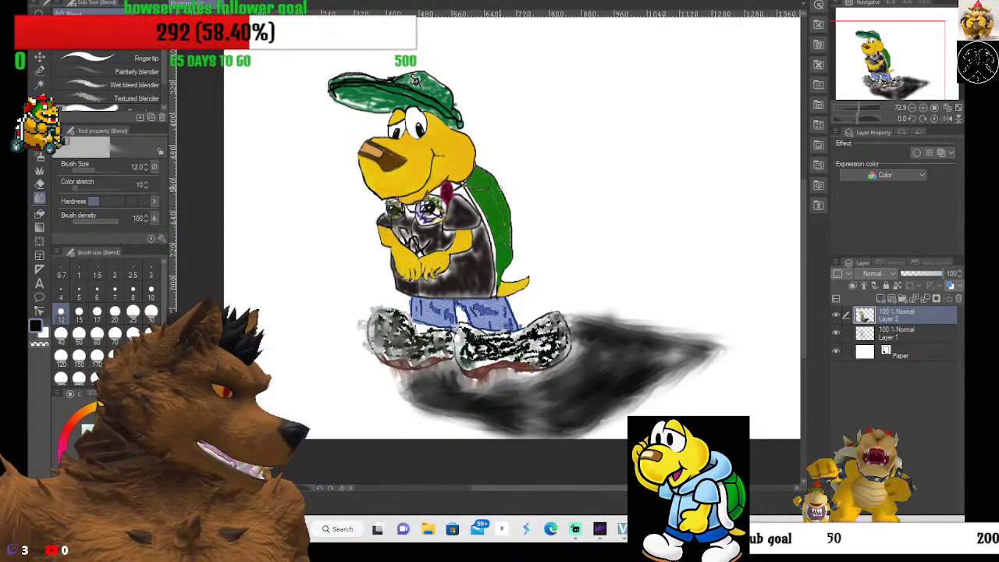
Retrace the shell's inner plate lines in dark green sampled from the cap, using the Mechanical pencil at size 7.
scroll(547, 191, "up", 5)
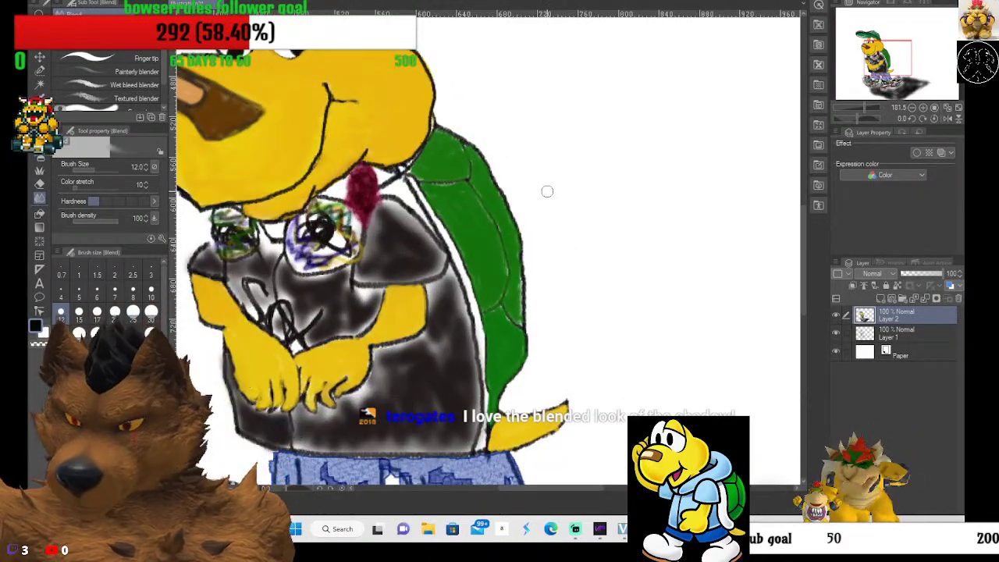
scroll(570, 251, "down", 5)
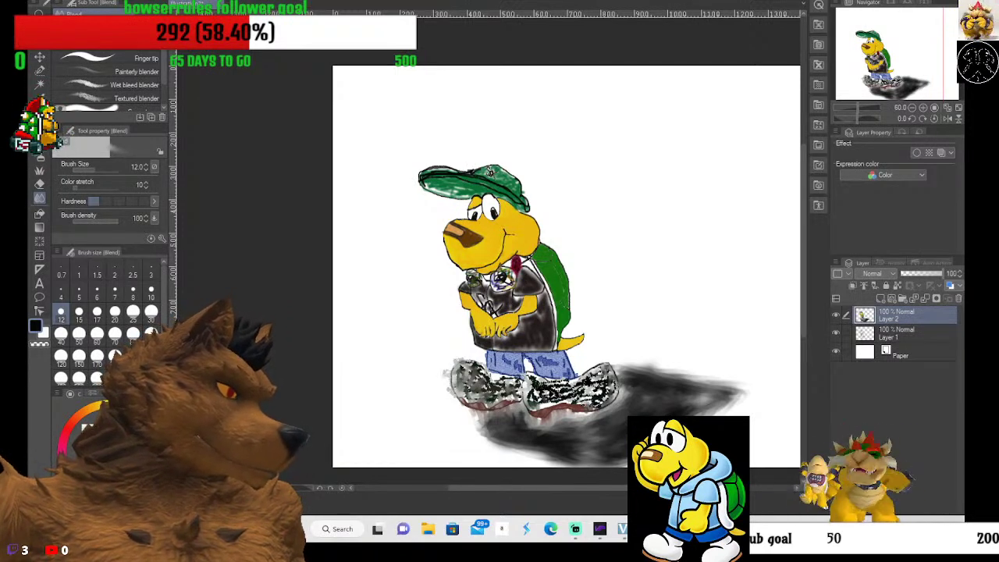
key("p")
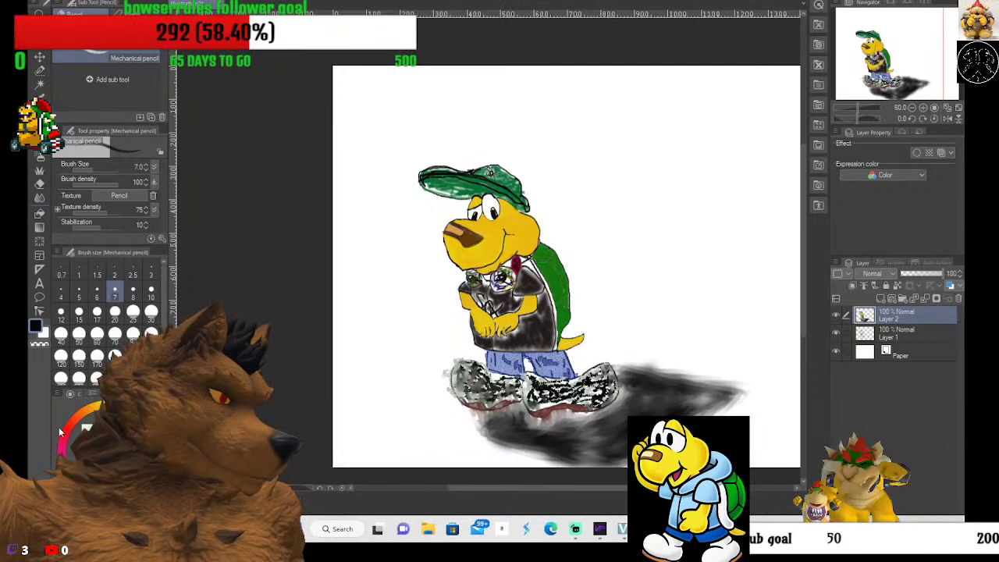
left_click(489, 172, "alt")
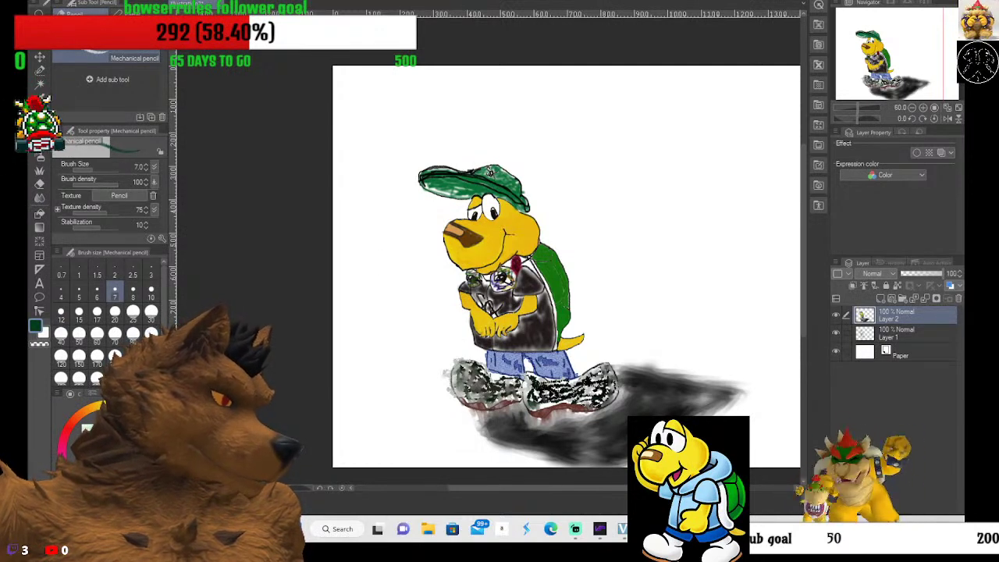
scroll(490, 171, "up", 8)
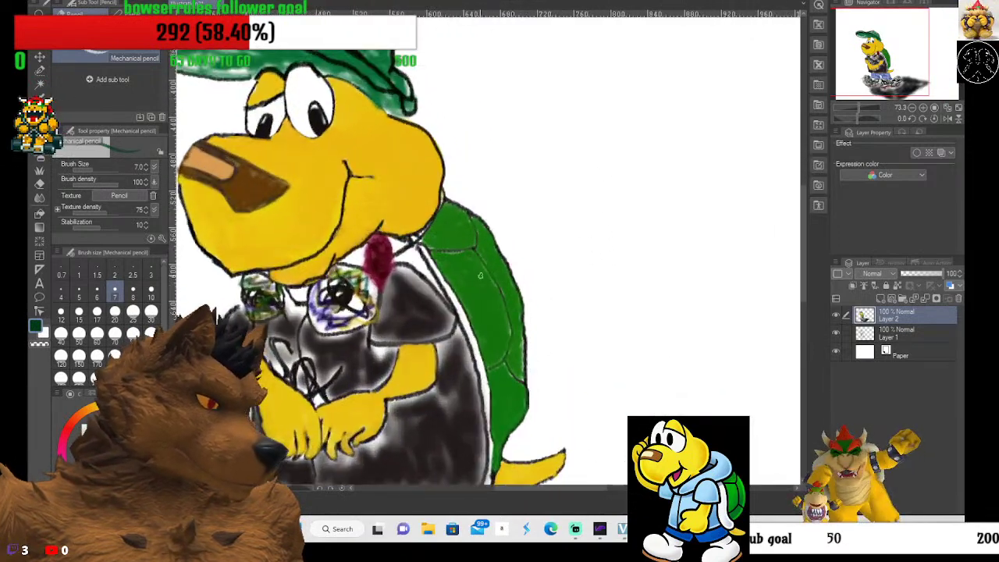
mouse_move(473, 190)
left_mouse_down()
mouse_move(476, 240)
mouse_move(418, 243)
left_mouse_up()
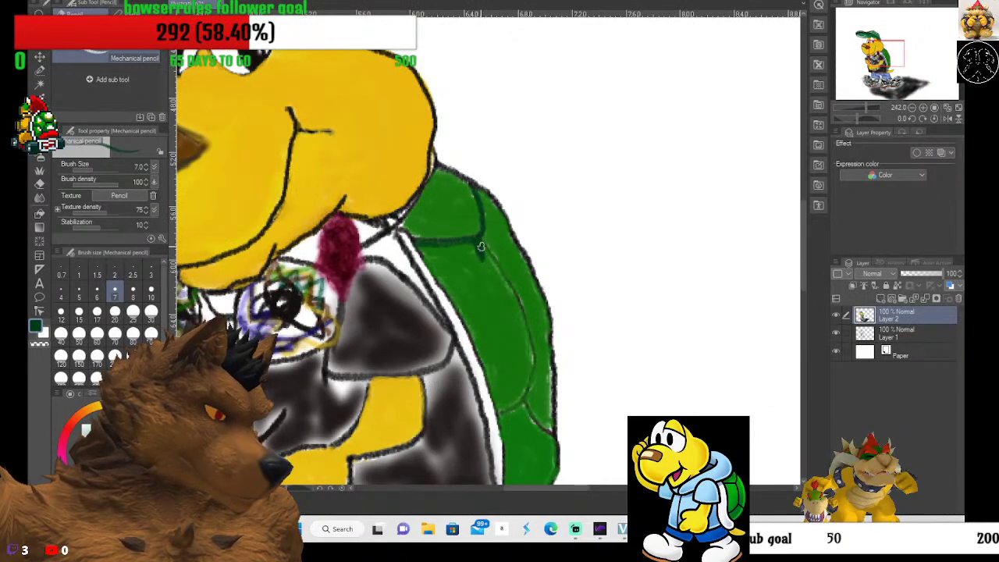
mouse_move(481, 246)
left_mouse_down()
mouse_move(519, 309)
mouse_move(533, 375)
mouse_move(498, 416)
mouse_move(517, 405)
mouse_move(546, 430)
mouse_move(522, 403)
mouse_move(551, 437)
mouse_move(551, 384)
left_mouse_up()
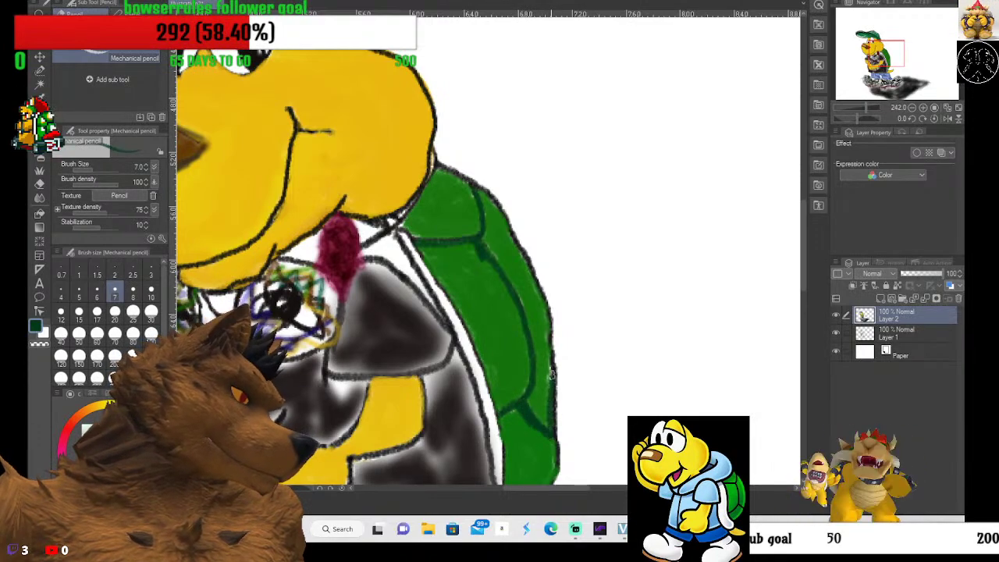
Blend the speckles and sole of the rear shoe and the shadow below it with the Blend tool at size 12.
scroll(551, 353, "down", 5)
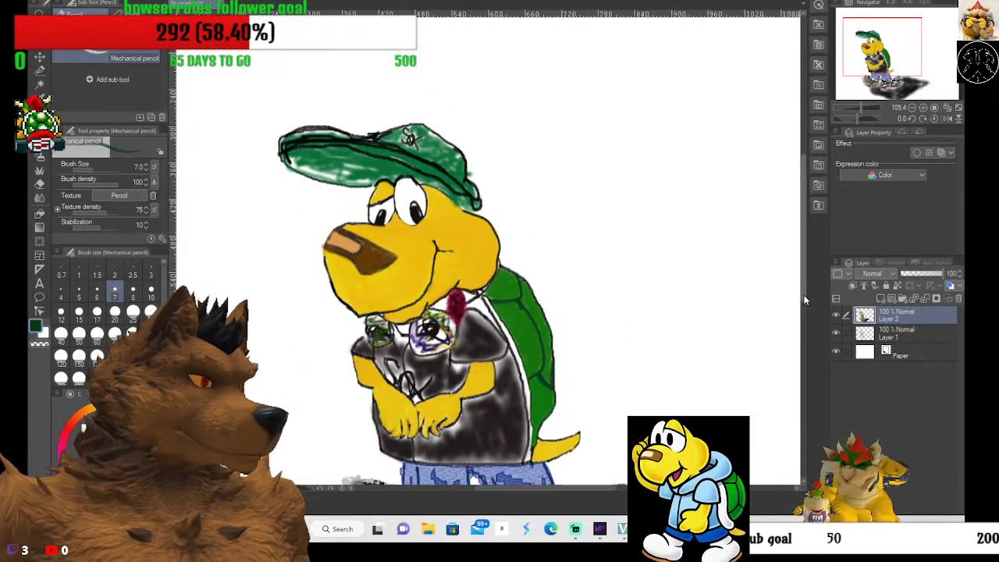
scroll(801, 341, "down", 3)
scroll(801, 343, "down", 2)
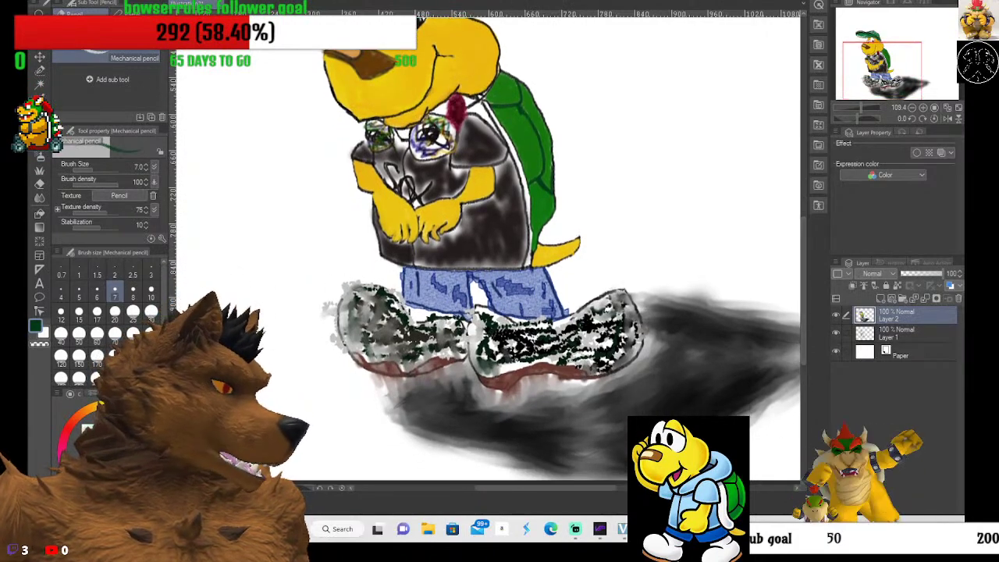
left_click(40, 197)
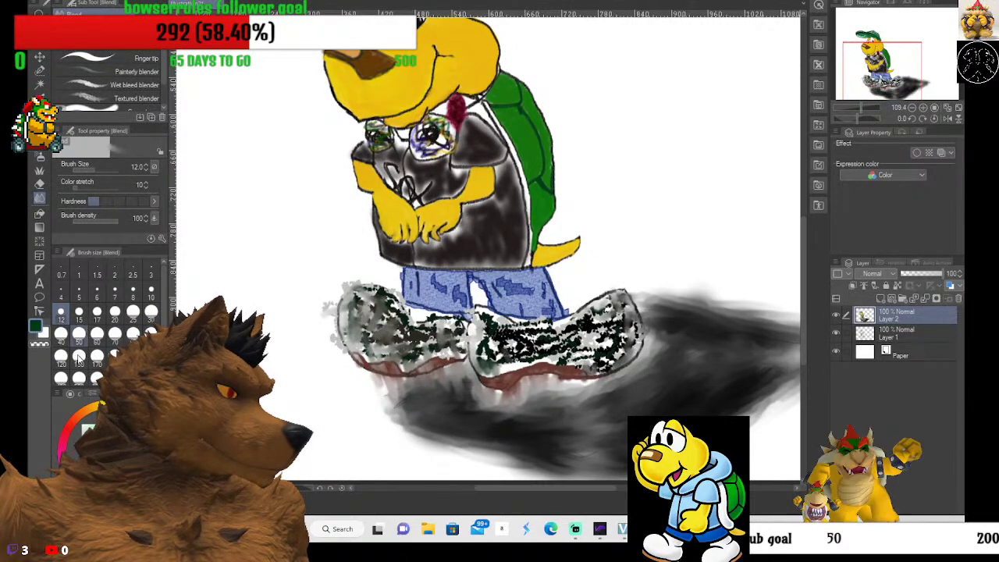
mouse_move(485, 360)
left_mouse_down()
mouse_move(494, 382)
mouse_move(501, 372)
mouse_move(532, 372)
mouse_move(569, 404)
mouse_move(580, 378)
mouse_move(611, 407)
mouse_move(617, 384)
mouse_move(578, 420)
mouse_move(532, 385)
mouse_move(475, 380)
mouse_move(500, 385)
mouse_move(535, 362)
mouse_move(537, 351)
mouse_move(504, 328)
mouse_move(435, 338)
mouse_move(376, 399)
mouse_move(387, 423)
mouse_move(384, 387)
mouse_move(459, 468)
mouse_move(497, 453)
mouse_move(534, 474)
left_mouse_up()
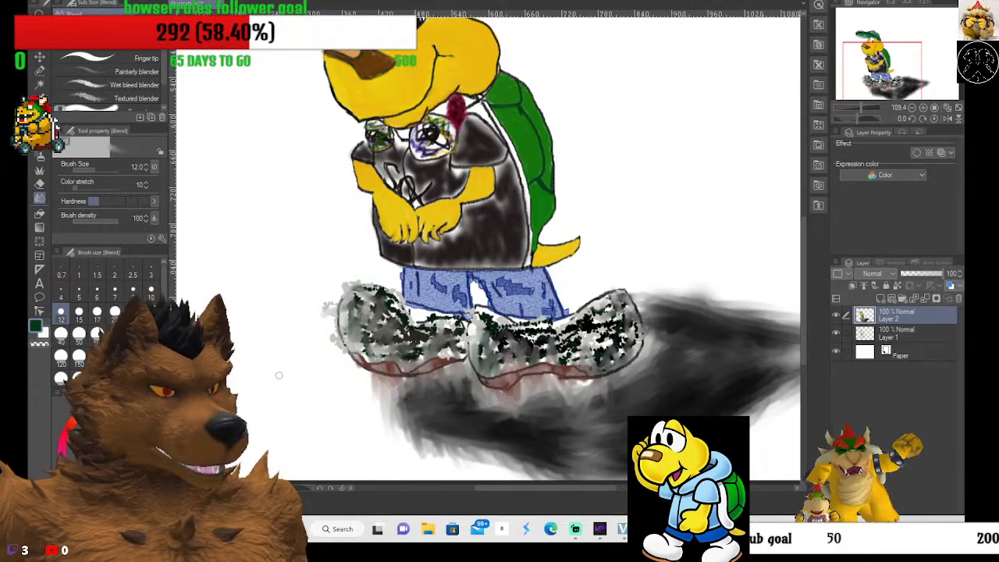
scroll(493, 165, "up", 6)
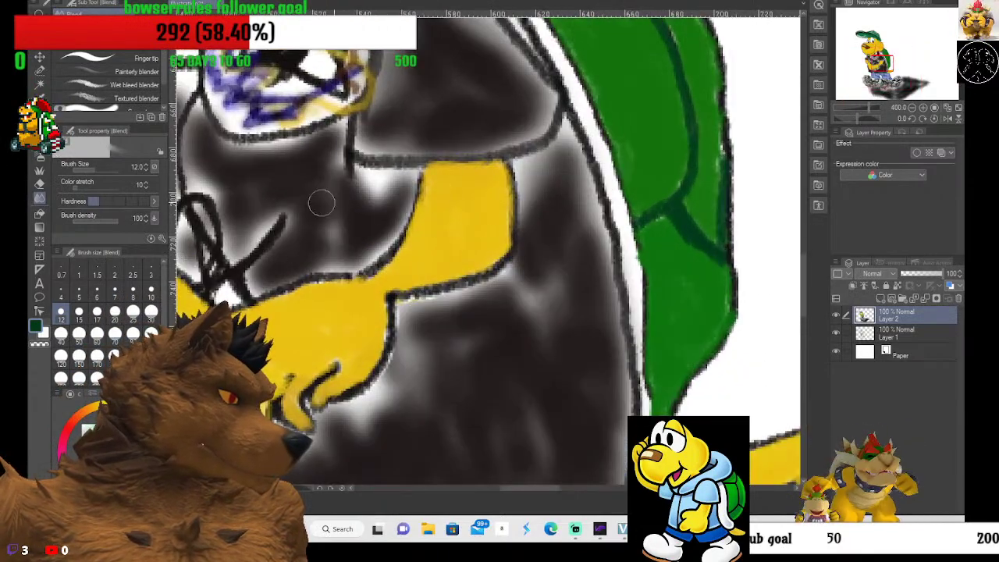
scroll(375, 205, "down", 7)
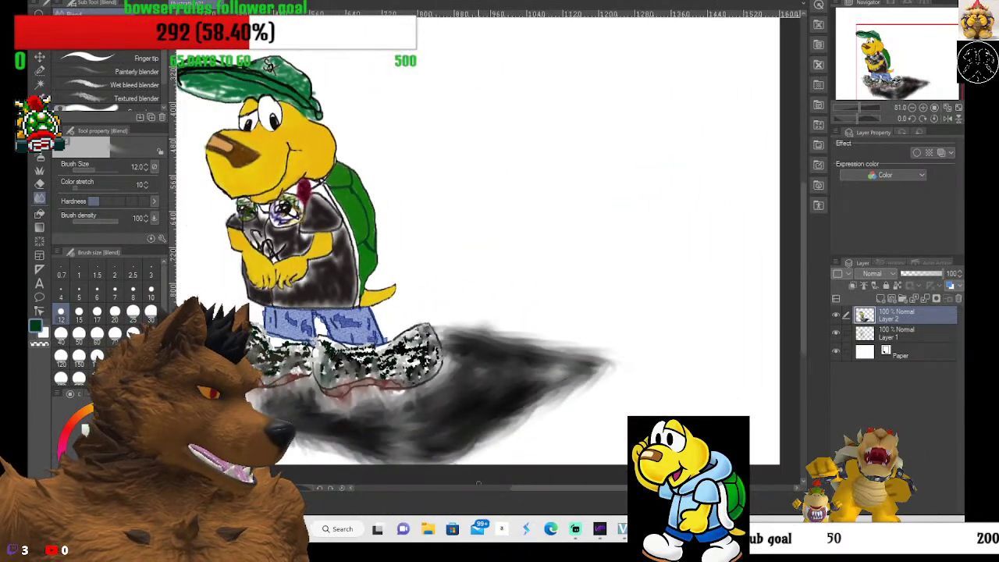
left_click_drag(510, 489, 491, 489)
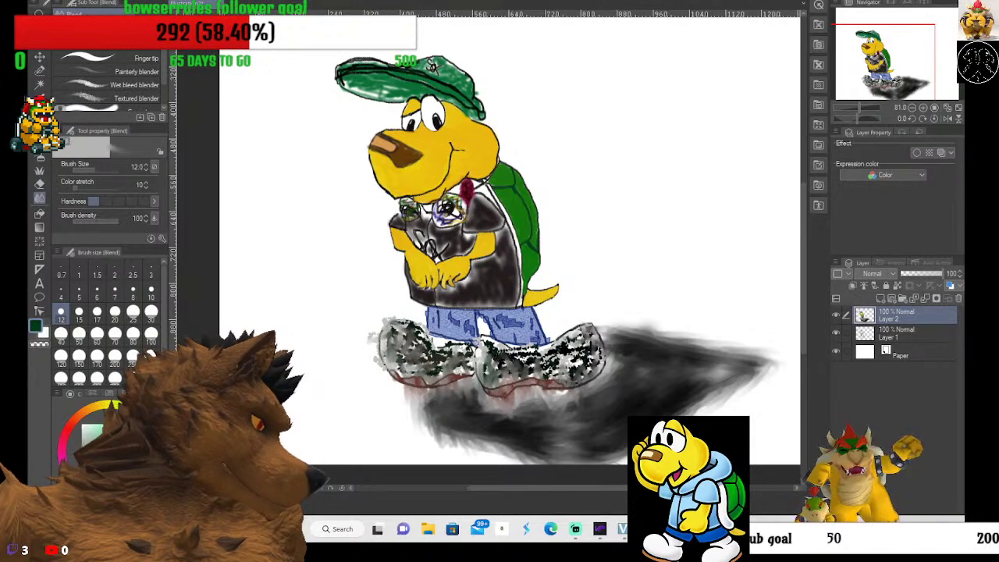
Handwrite the artist's @ handle in red on the blank area beside the turtle's shell, using the Textured pen at size 7.
key("p")
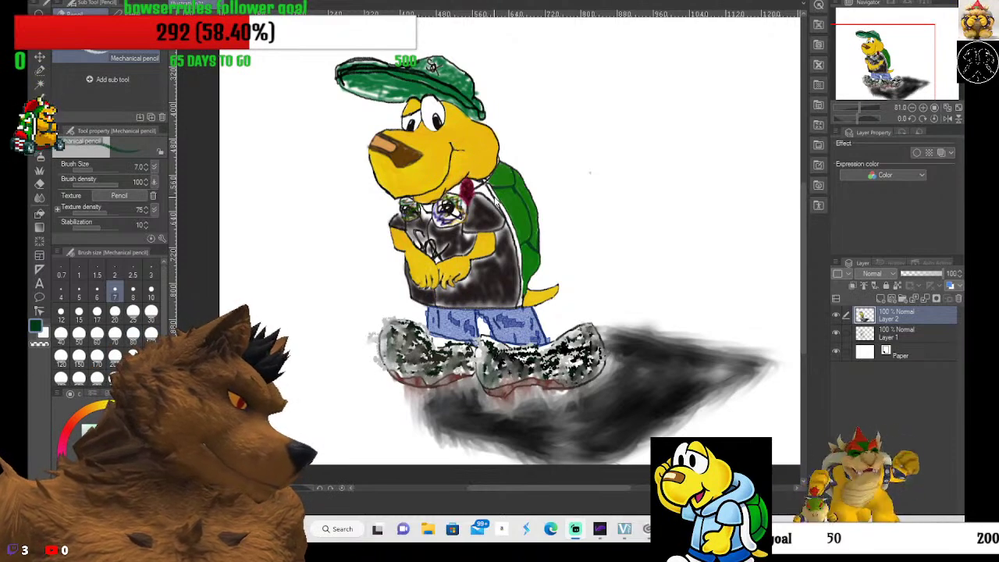
scroll(622, 185, "up", 3)
scroll(574, 274, "up", 2)
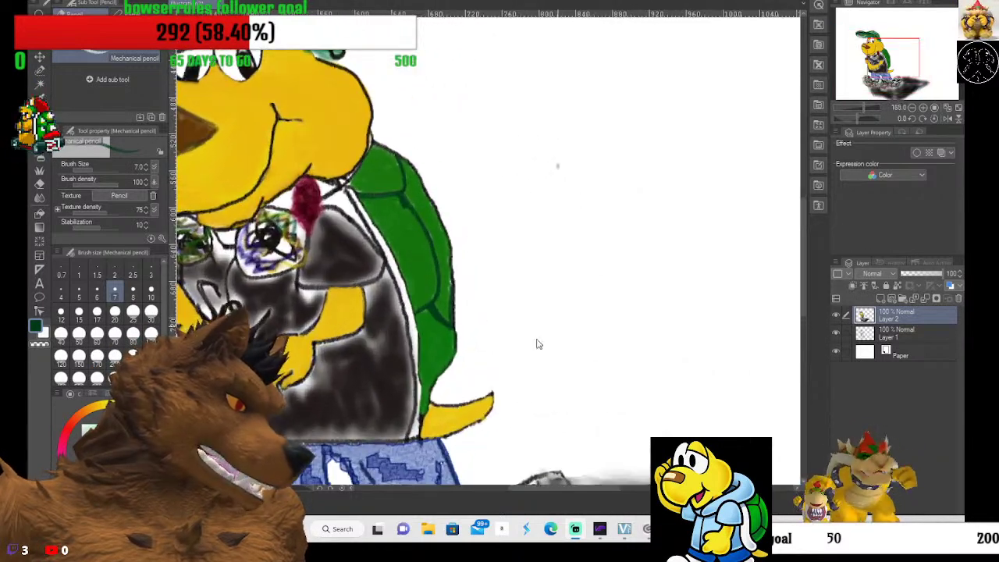
left_click(32, 154)
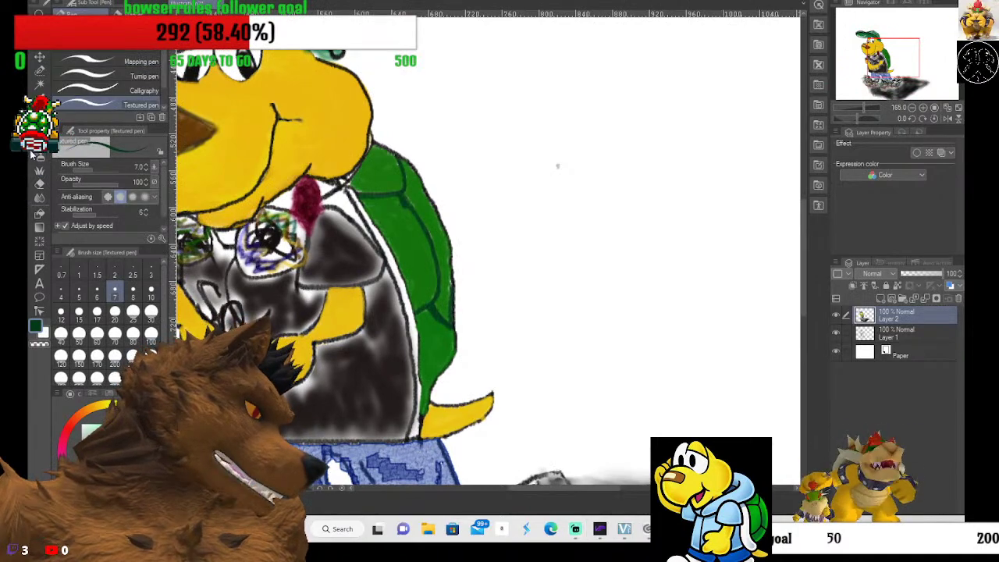
left_click(68, 430)
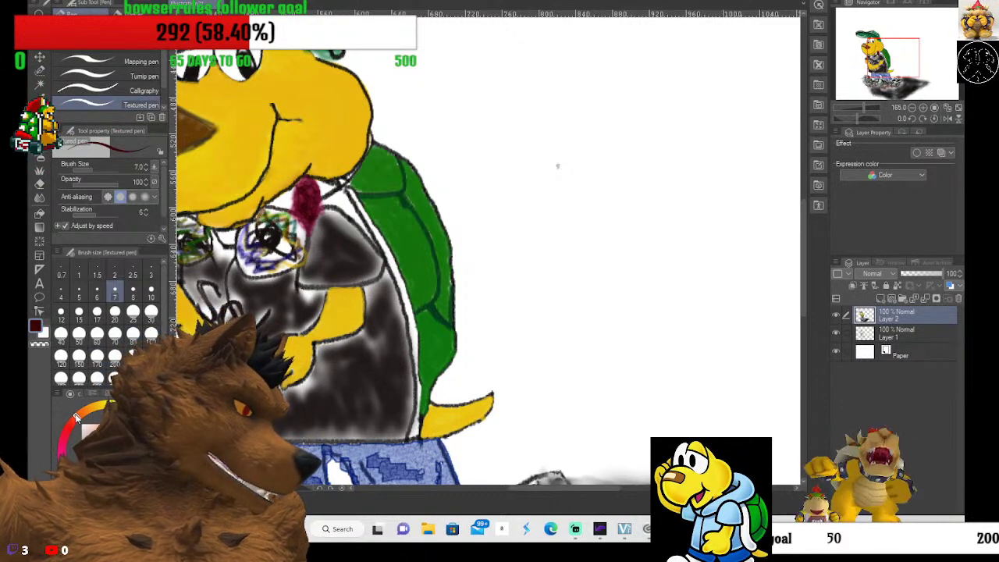
left_click(86, 425)
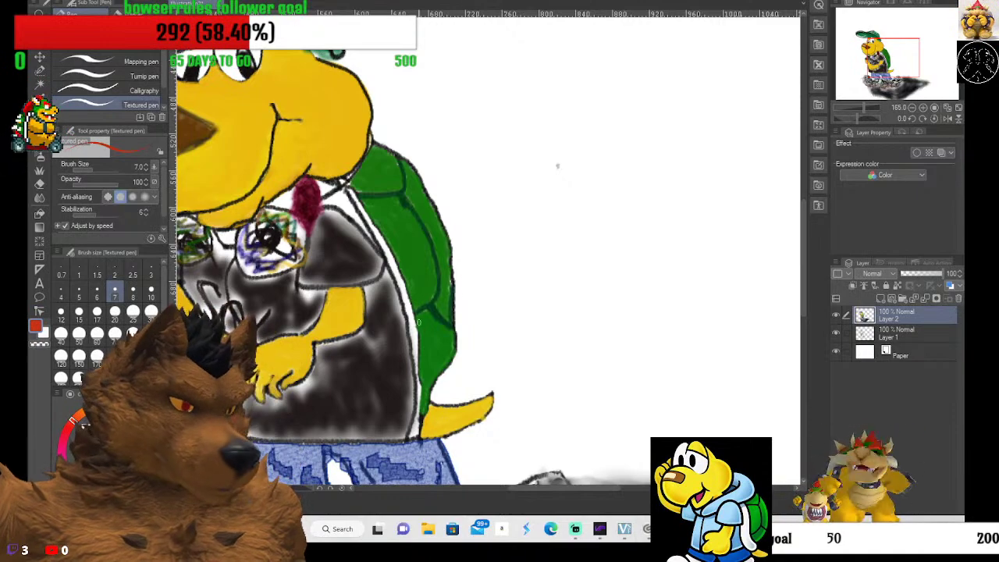
scroll(556, 164, "up", 1)
scroll(554, 162, "up", 1)
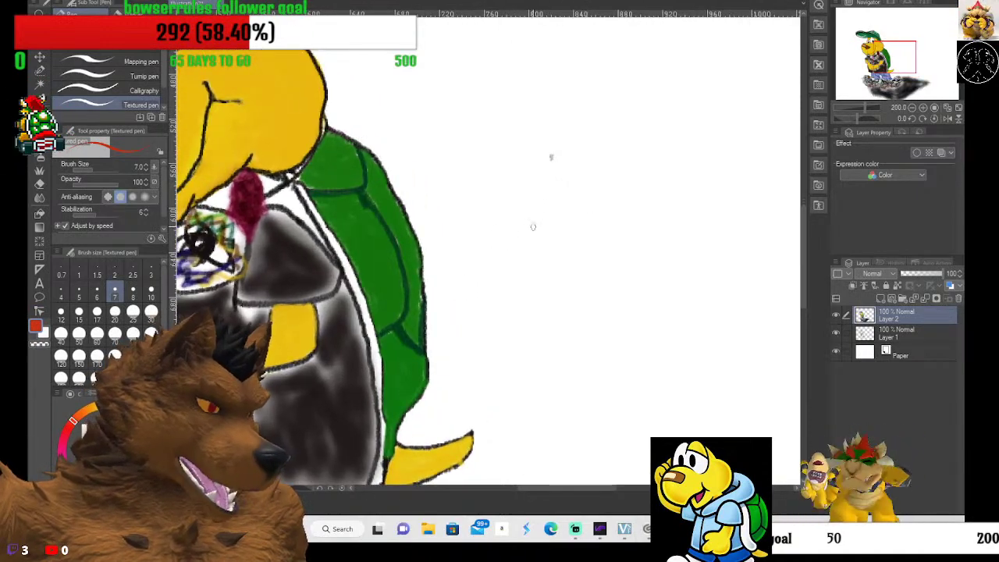
mouse_move(510, 191)
left_mouse_down()
mouse_move(494, 216)
mouse_move(527, 212)
mouse_move(501, 205)
mouse_move(510, 222)
left_mouse_up()
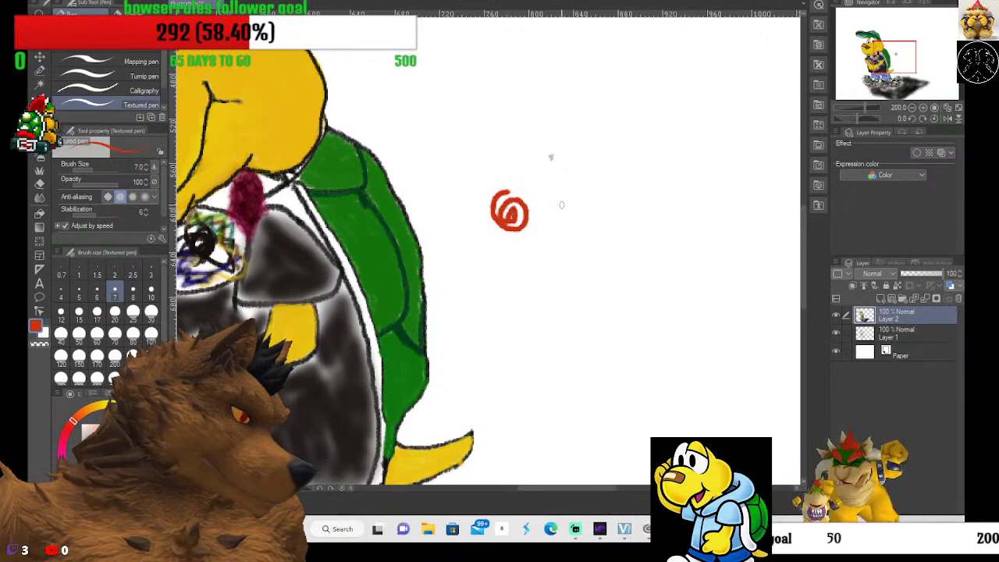
mouse_move(530, 190)
left_mouse_down()
mouse_move(540, 234)
mouse_move(547, 205)
mouse_move(558, 234)
mouse_move(563, 185)
left_mouse_up()
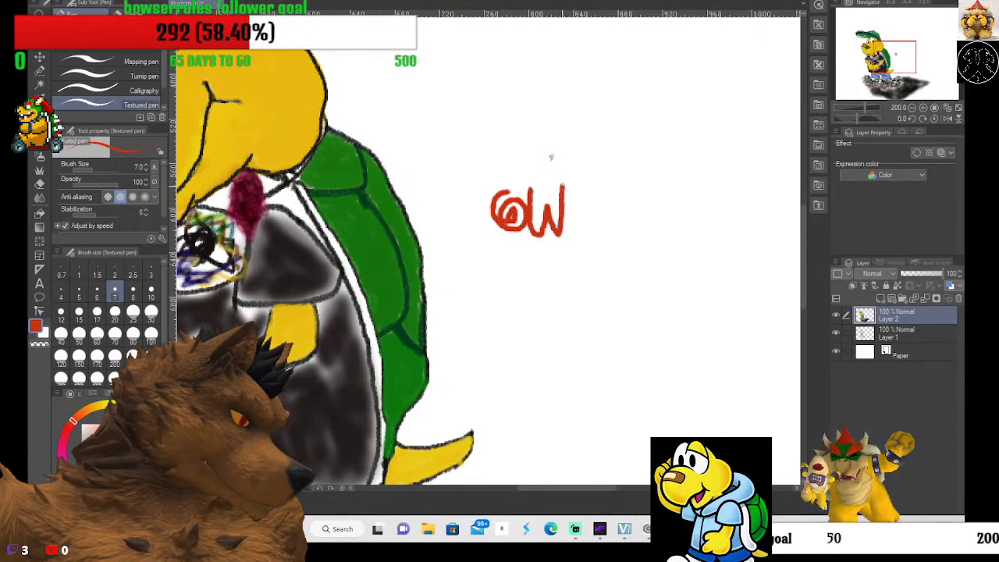
mouse_move(569, 221)
left_mouse_down()
mouse_move(575, 205)
mouse_move(576, 233)
mouse_move(585, 234)
mouse_move(590, 195)
mouse_move(595, 214)
mouse_move(605, 201)
mouse_move(601, 234)
mouse_move(612, 205)
mouse_move(614, 226)
mouse_move(627, 233)
mouse_move(629, 192)
mouse_move(633, 231)
mouse_move(645, 204)
mouse_move(637, 202)
mouse_move(650, 236)
left_mouse_up()
mouse_move(670, 187)
left_mouse_down()
mouse_move(660, 184)
mouse_move(655, 234)
left_mouse_up()
mouse_move(652, 211)
left_mouse_down()
mouse_move(668, 209)
mouse_move(664, 238)
mouse_move(672, 216)
left_mouse_up()
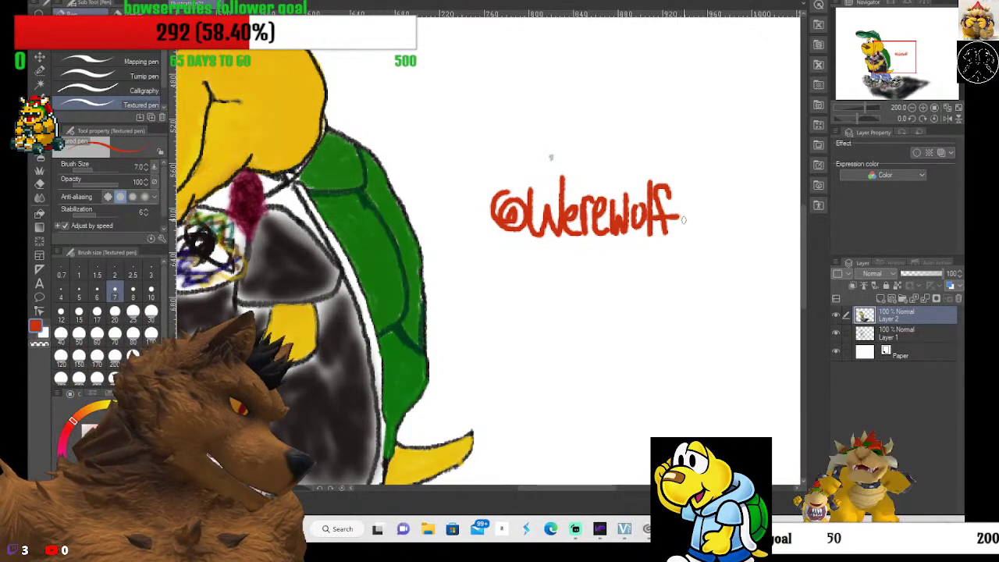
mouse_move(688, 224)
left_mouse_down()
mouse_move(675, 223)
mouse_move(690, 239)
mouse_move(691, 171)
left_mouse_up()
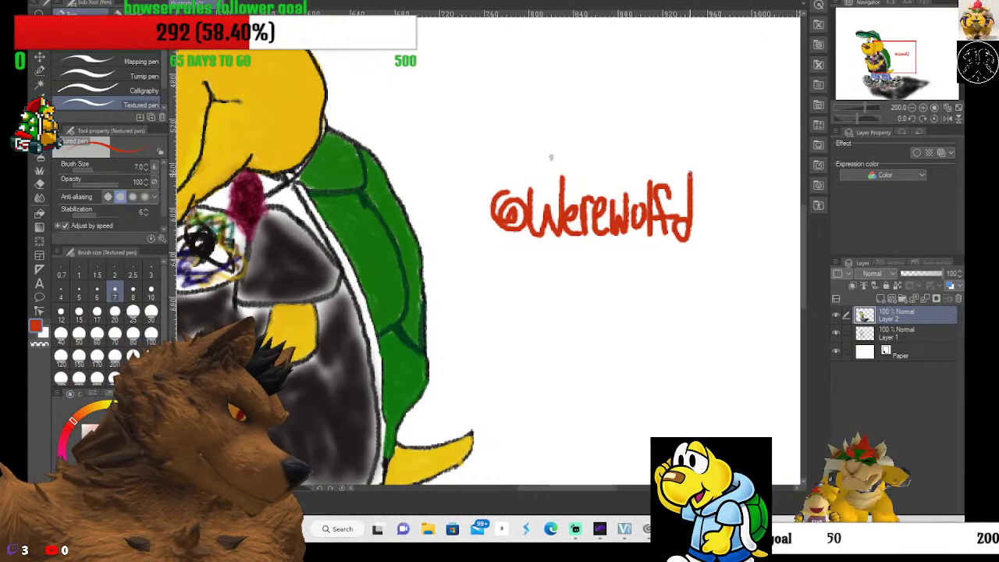
mouse_move(694, 217)
left_mouse_down()
mouse_move(700, 238)
mouse_move(710, 217)
mouse_move(713, 239)
mouse_move(723, 178)
left_mouse_up()
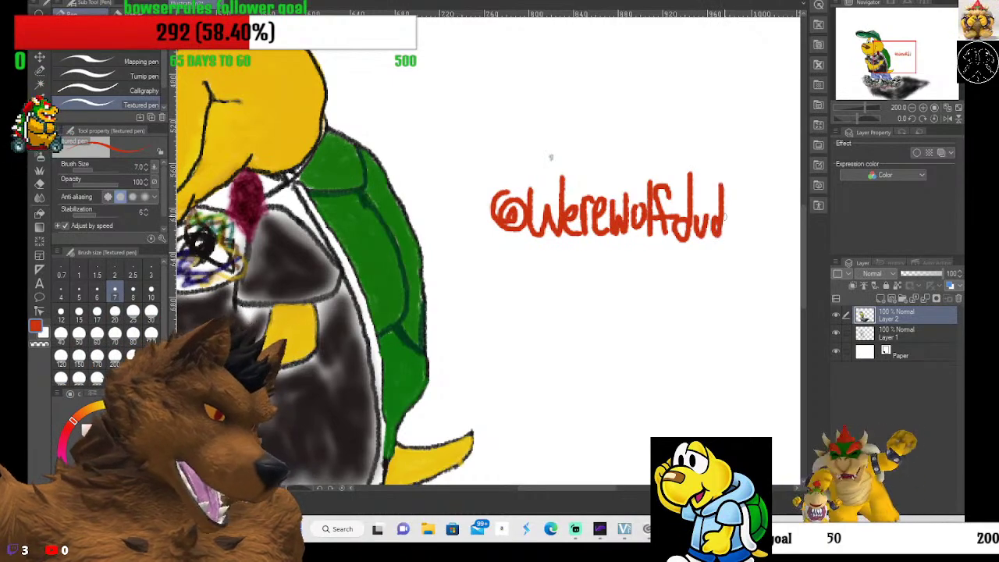
mouse_move(730, 220)
left_mouse_down()
mouse_move(726, 209)
mouse_move(741, 243)
mouse_move(747, 204)
mouse_move(755, 219)
left_mouse_up()
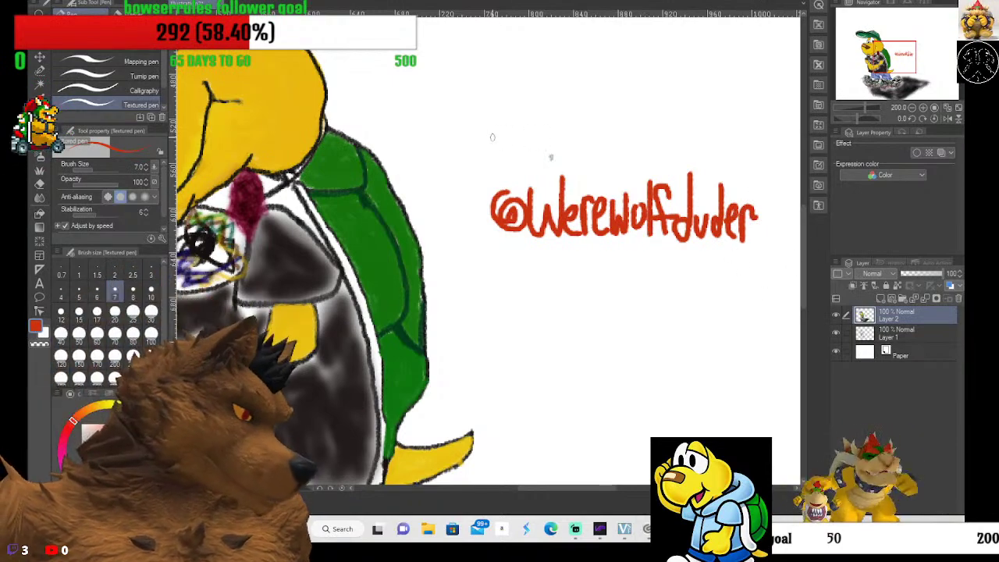
Handwrite the year '22 in red just above the start of the signature with the Textured pen.
mouse_move(484, 151)
left_mouse_down()
mouse_move(513, 136)
mouse_move(504, 170)
mouse_move(532, 165)
mouse_move(553, 134)
mouse_move(552, 160)
mouse_move(573, 147)
left_mouse_up()
left_click_drag(490, 117, 481, 140)
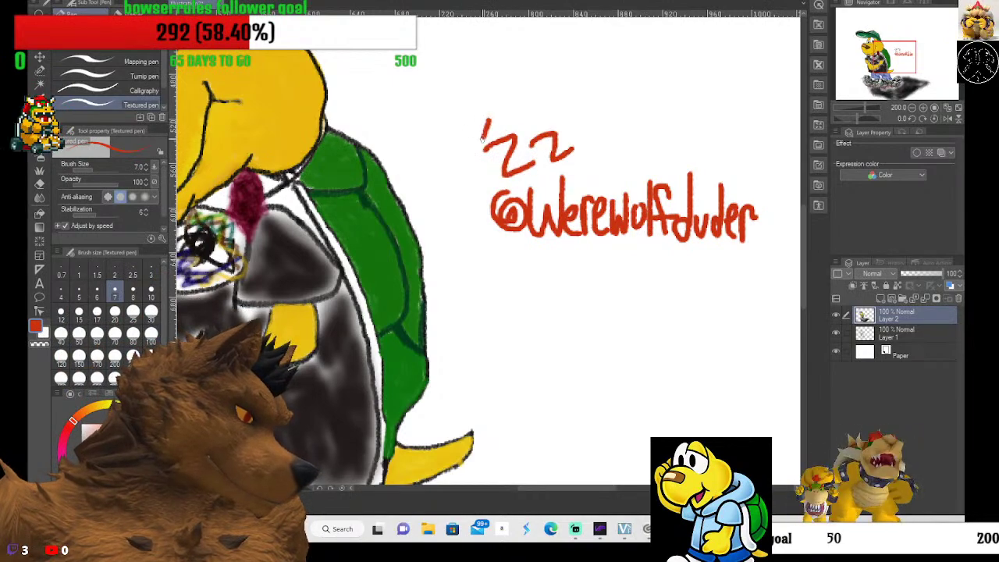
key("ctrl+0")
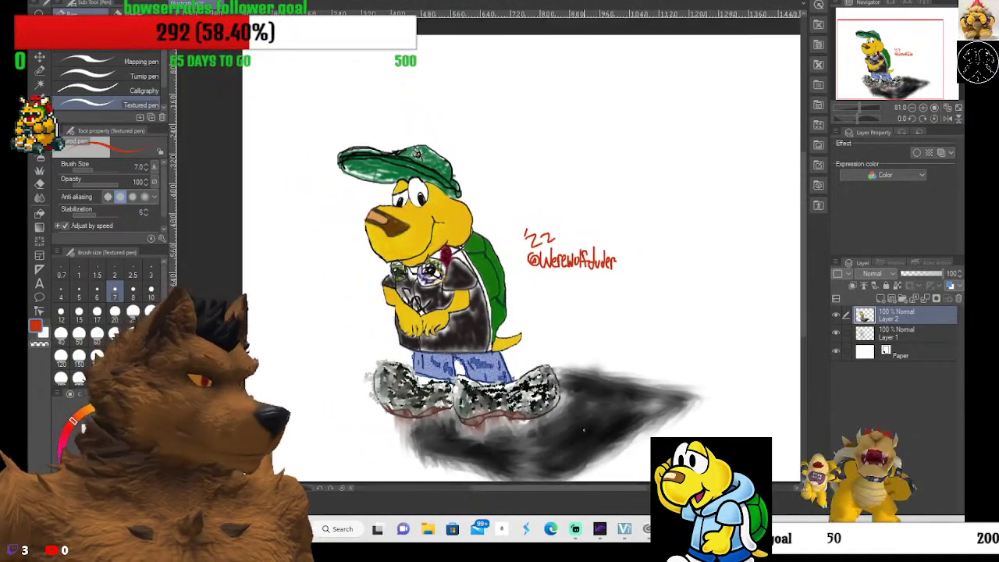
scroll(802, 285, "down", 2)
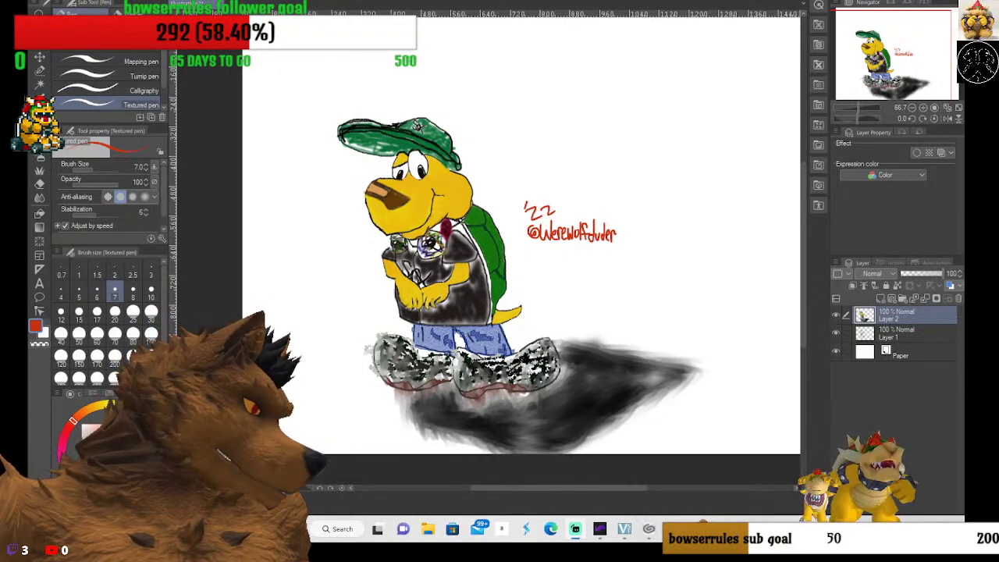
Save the drawing as Illustration2 in CLIP STUDIO FORMAT in the Pictures folder.
left_click(47, 6)
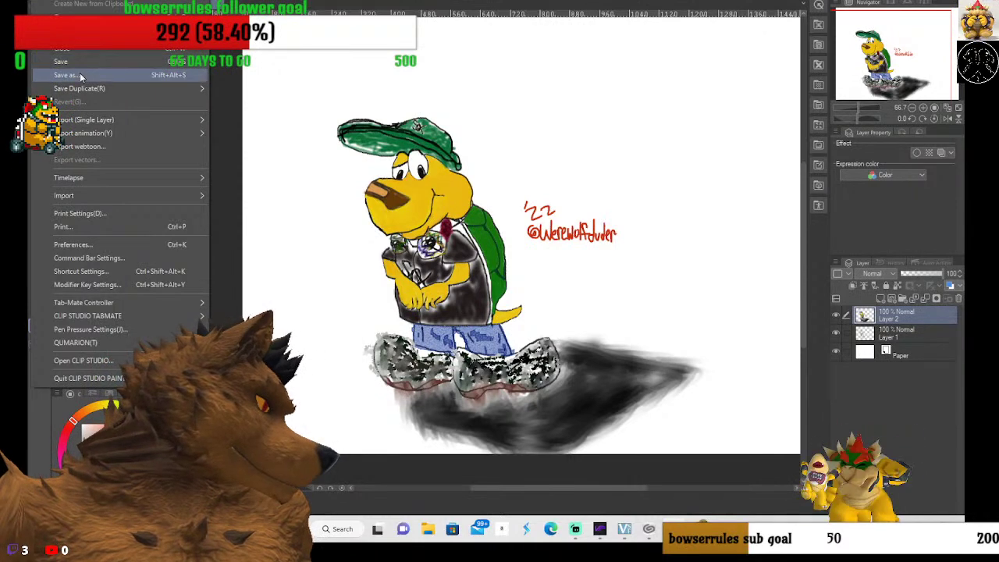
left_click(80, 74)
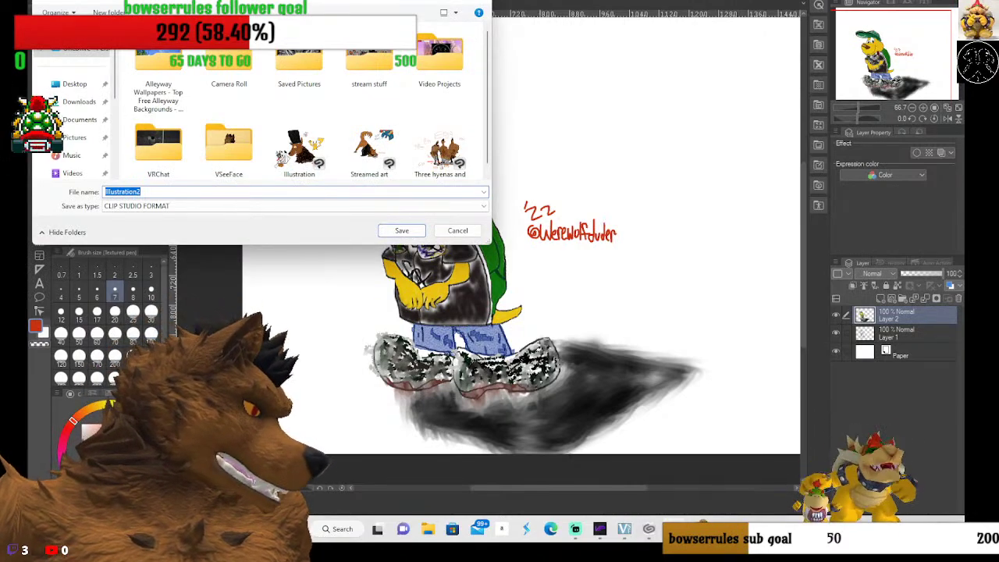
left_click(396, 231)
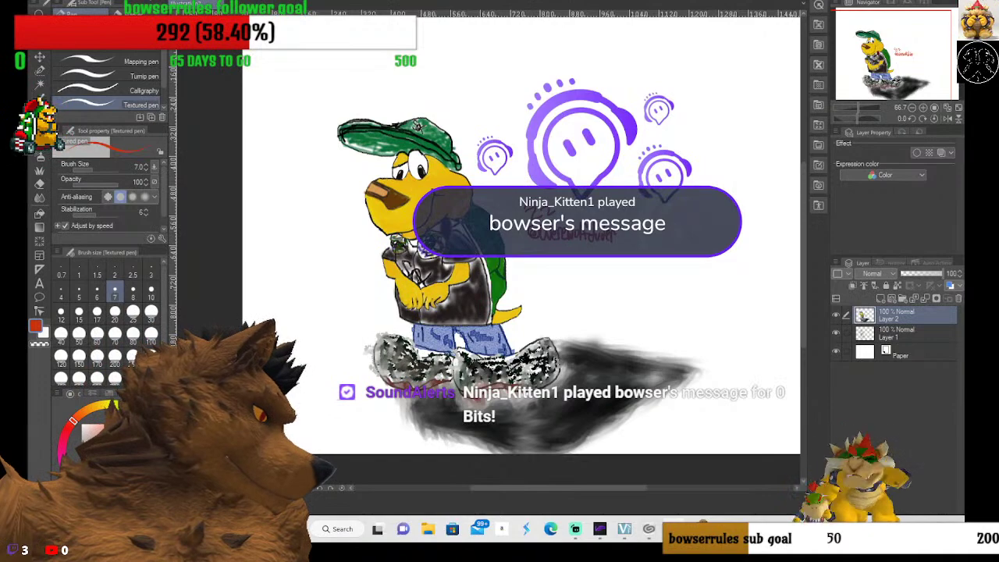
Save a JPEG copy of the drawing named "Koopa southside", accepting the loss of layer information, and switch to the desktop.
key("alt+f")
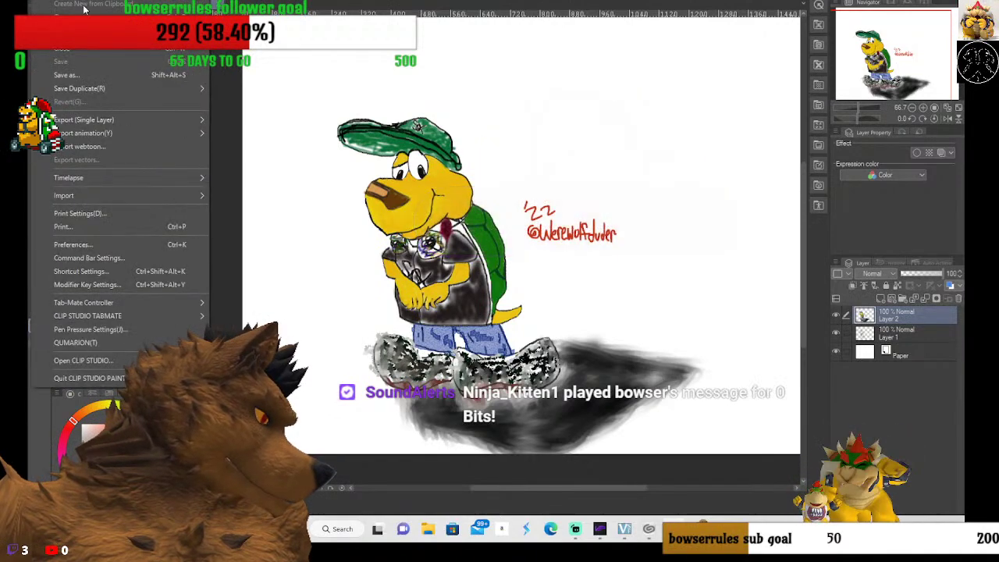
left_click(86, 76)
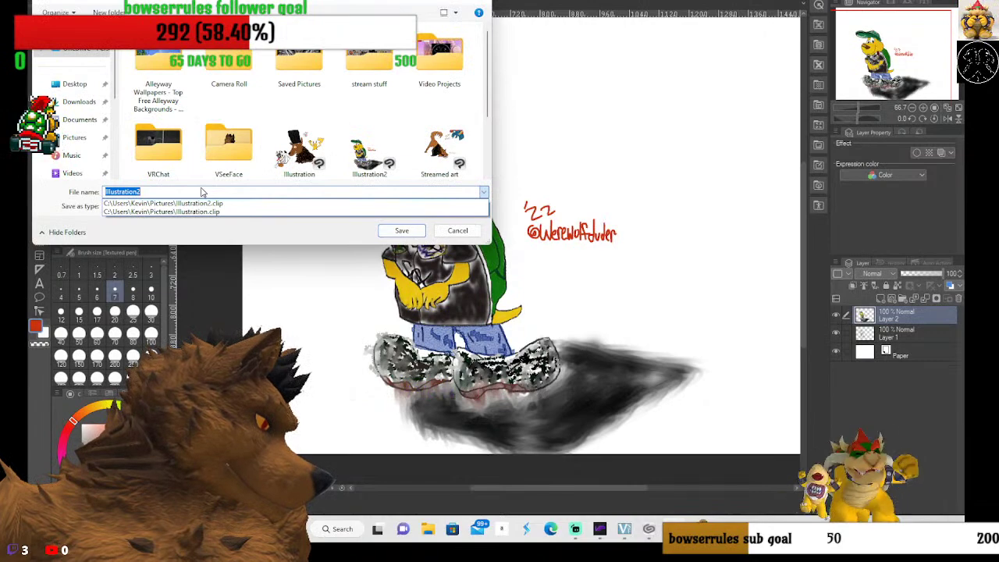
left_click(205, 240)
left_click(273, 207)
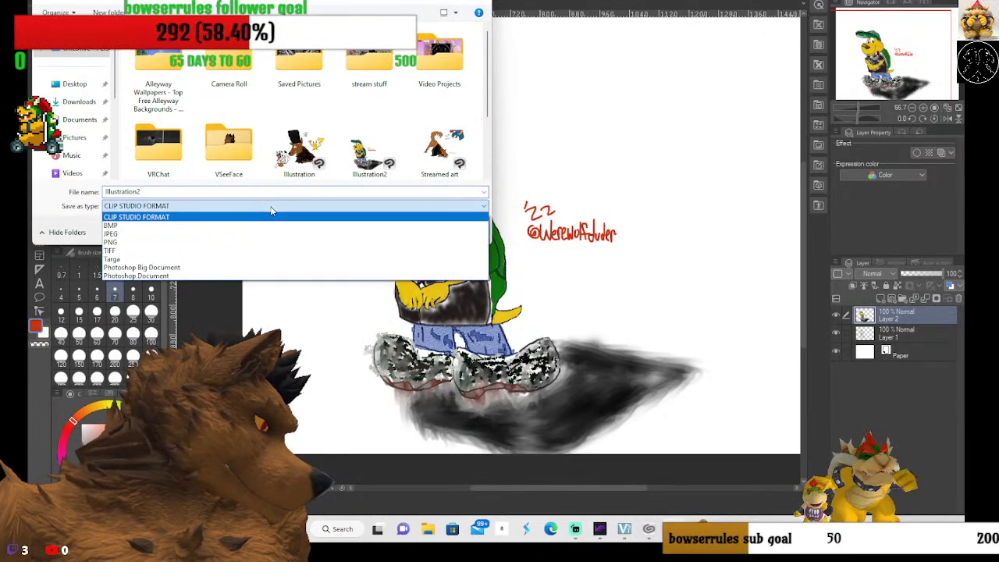
left_click(193, 235)
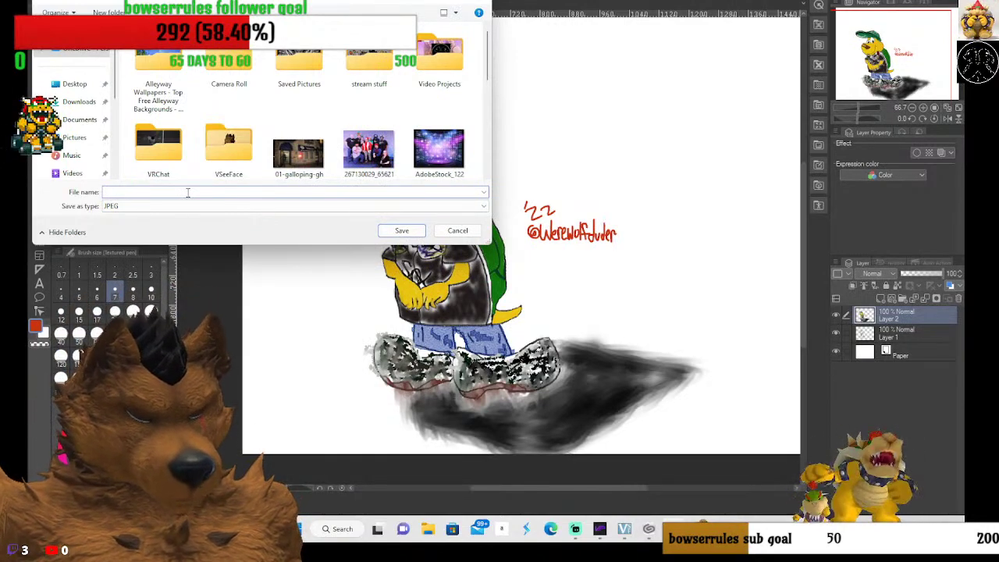
type("Koopa")
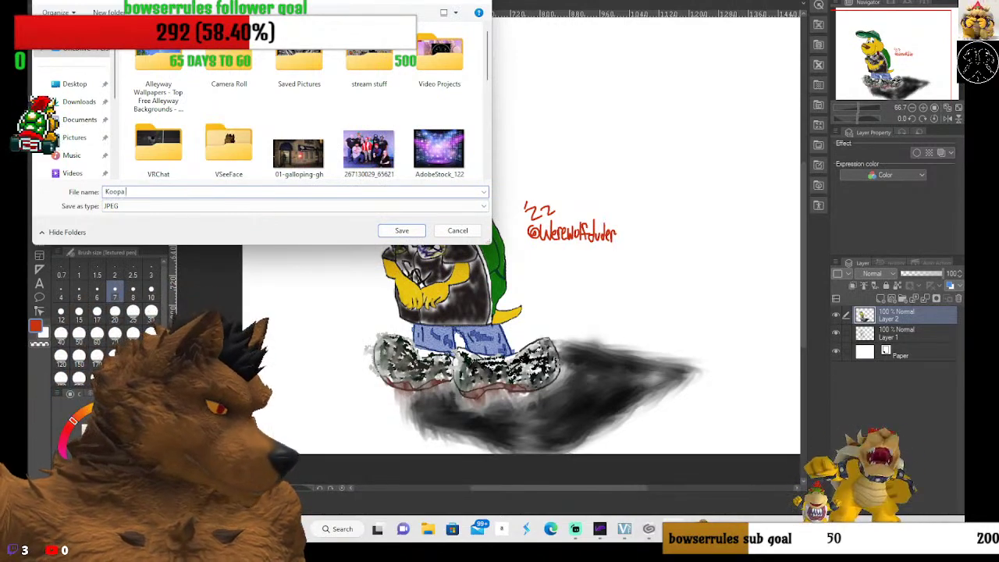
type(" southside")
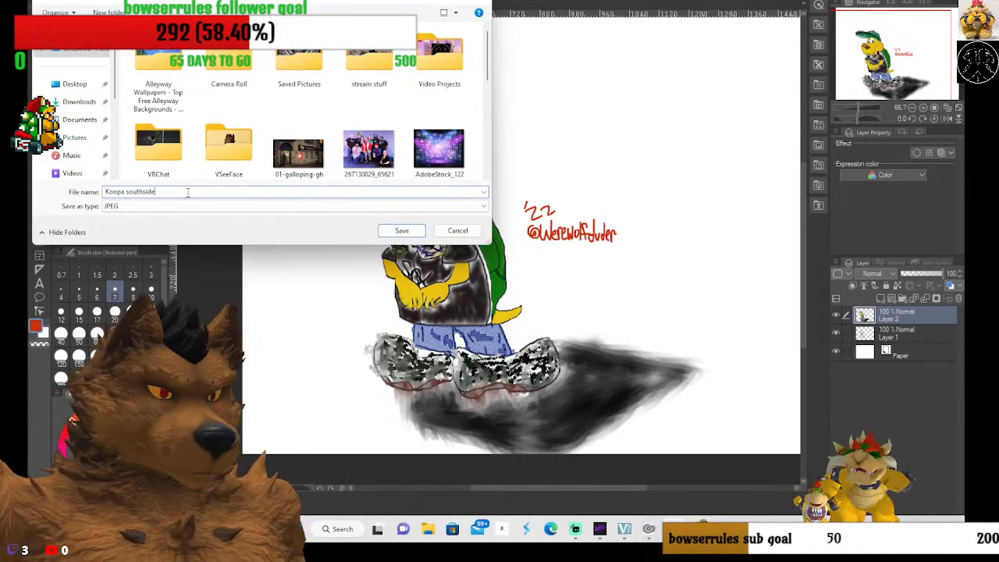
left_click(400, 231)
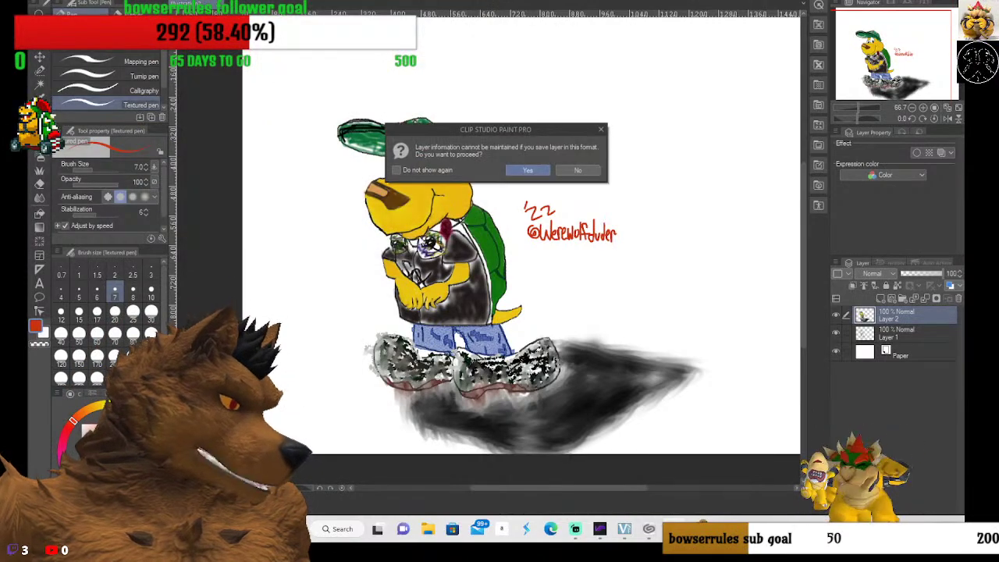
left_click(530, 171)
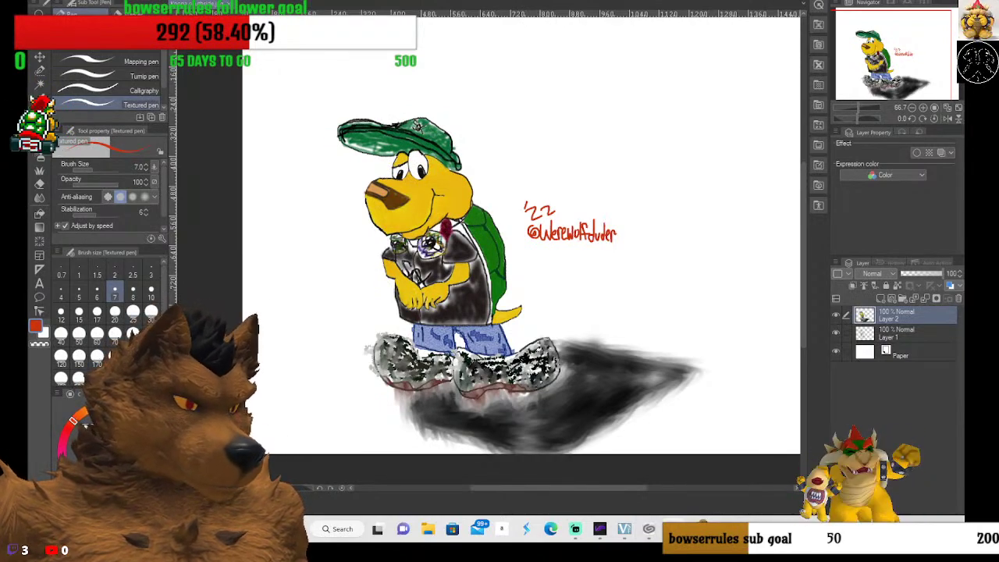
key("alt+Tab")
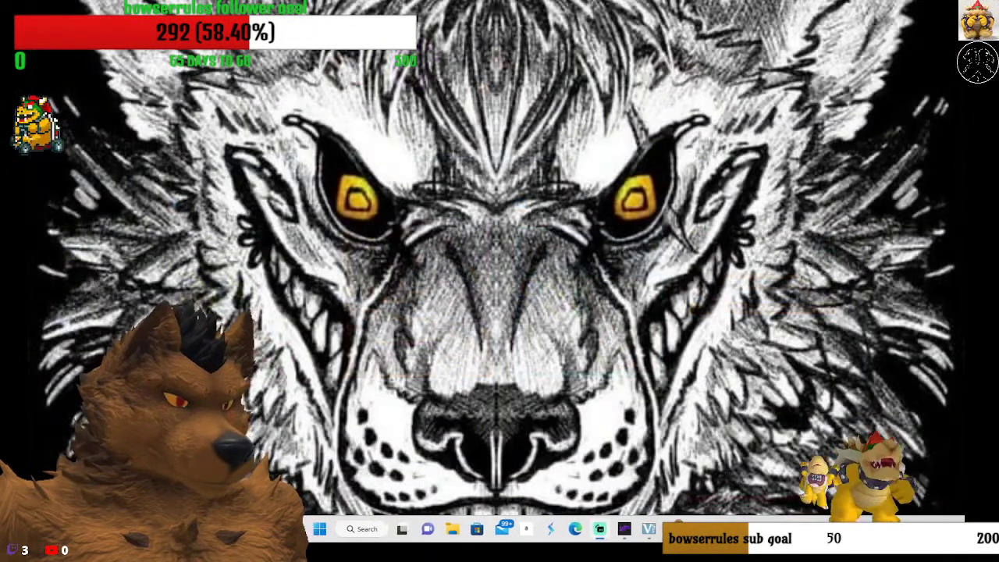